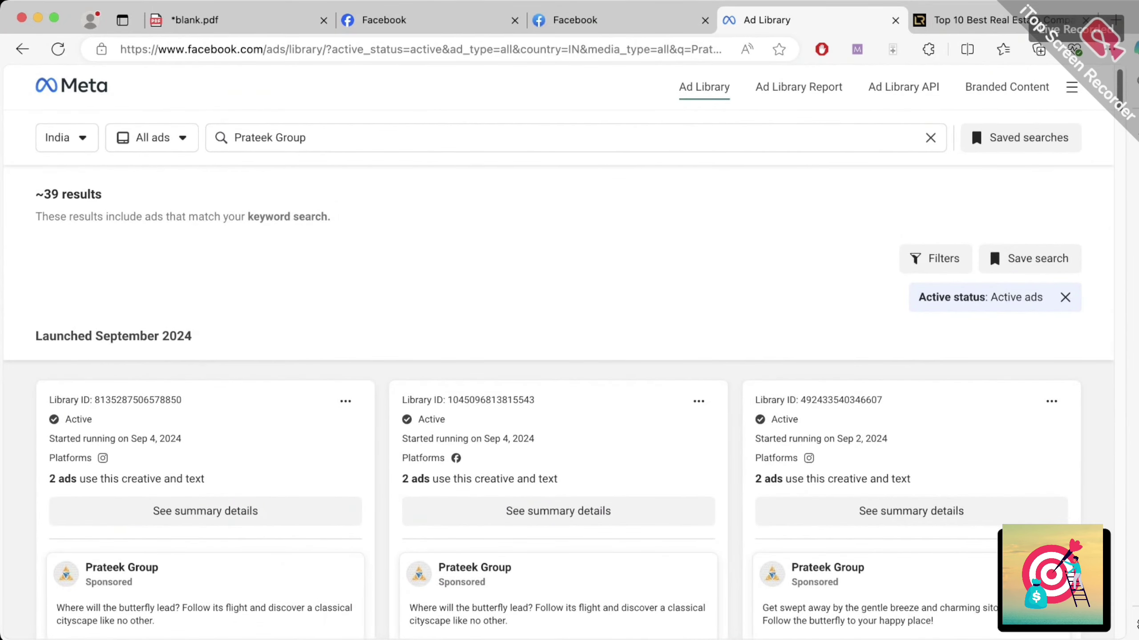
- Switch to the article on Noida real estate companies and read the Prateek Group entry, highlighting its key phrases
{"action": "left_click", "coordinate": [977, 20]}
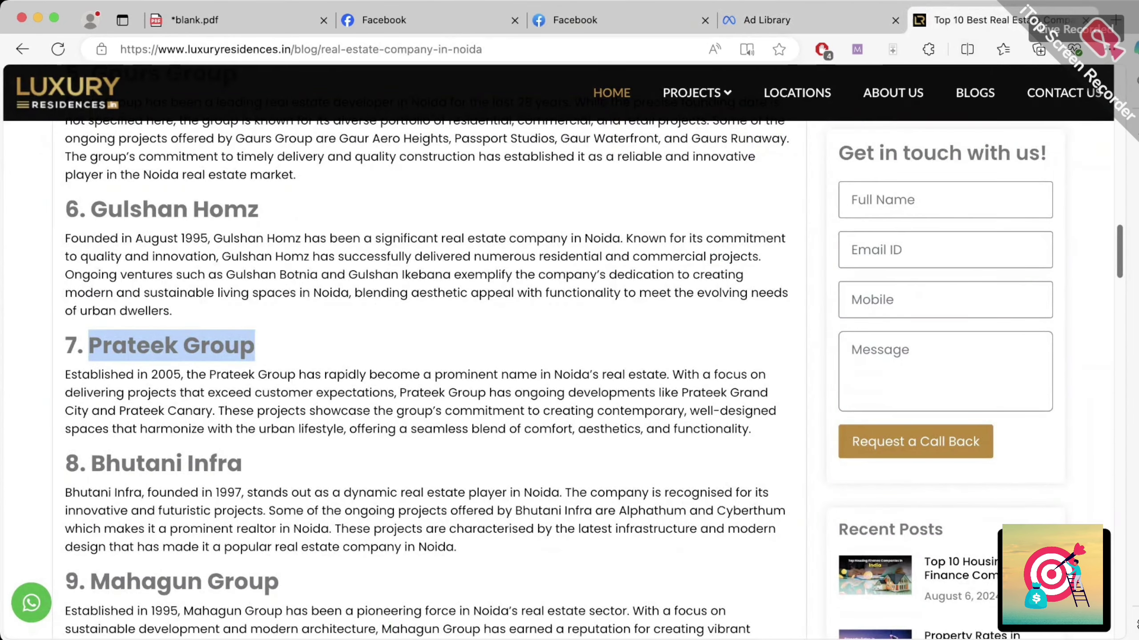
{"action": "left_click_drag", "start_coordinate": [485, 374], "coordinate": [685, 374]}
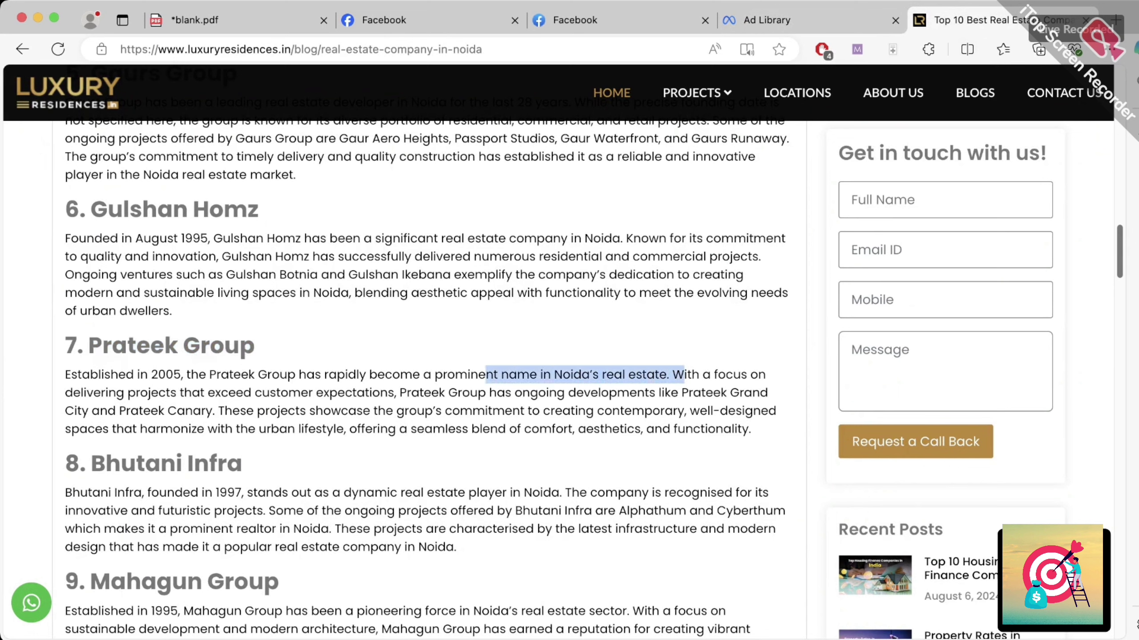
{"action": "left_click", "coordinate": [684, 374]}
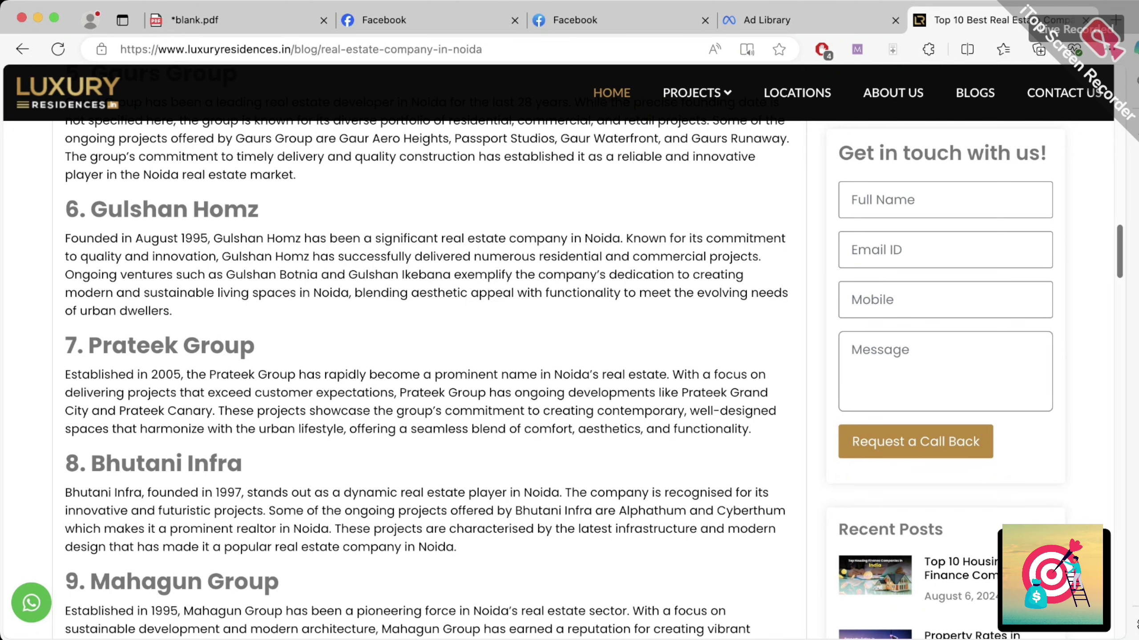
{"action": "left_click_drag", "start_coordinate": [247, 411], "coordinate": [518, 429]}
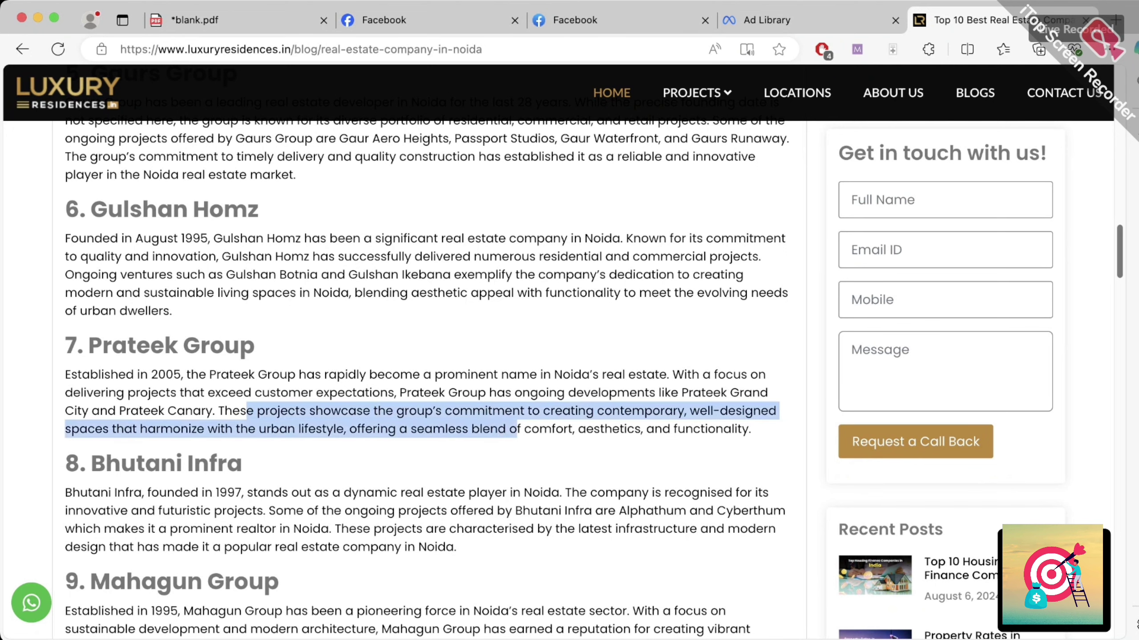
{"action": "left_click", "coordinate": [517, 429]}
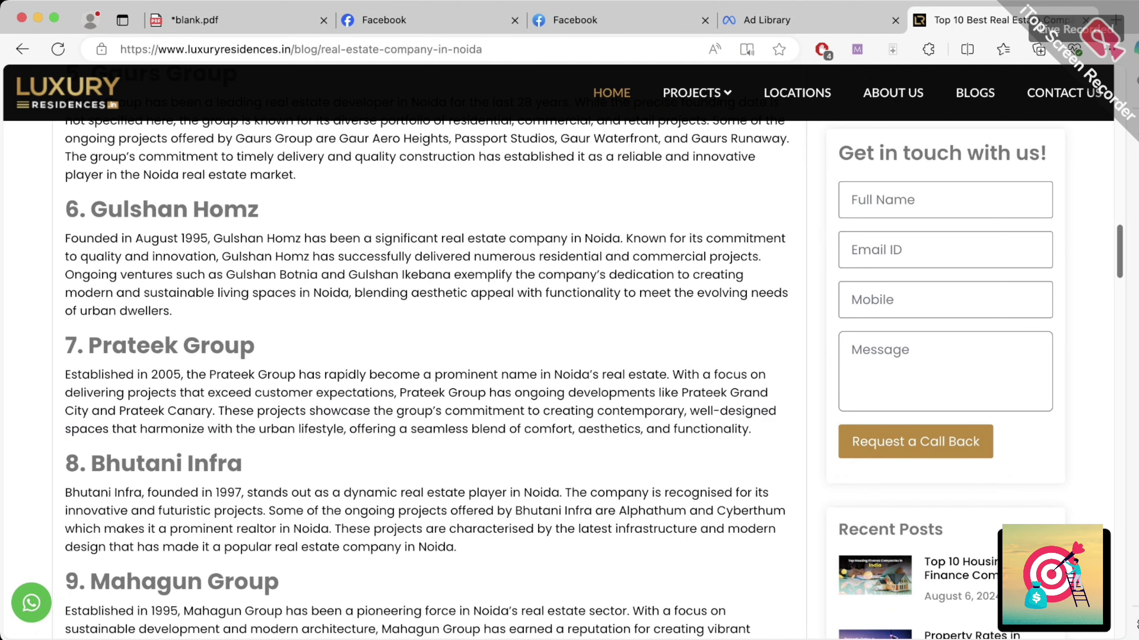
- Copy the company name Mahagun Group from the article and search the Ad Library for it
{"action": "scroll", "coordinate": [426, 359], "scroll_direction": "down", "scroll_amount": 2}
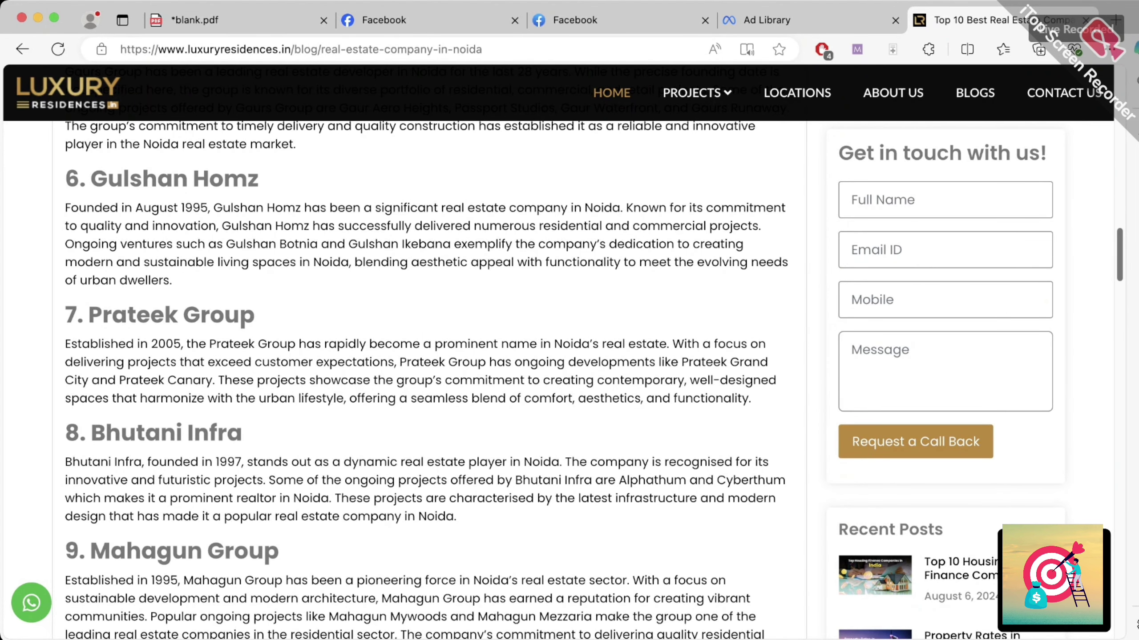
{"action": "left_click_drag", "start_coordinate": [90, 551], "coordinate": [279, 551]}
{"action": "key", "text": "super+c"}
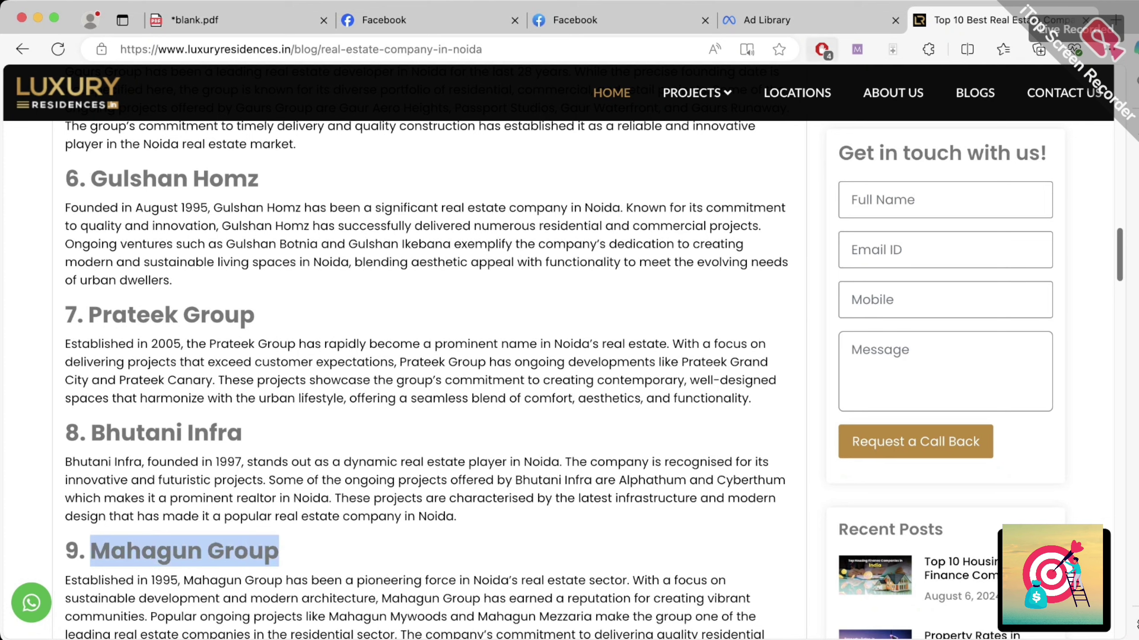
{"action": "left_click", "coordinate": [802, 20]}
{"action": "left_click", "coordinate": [305, 138]}
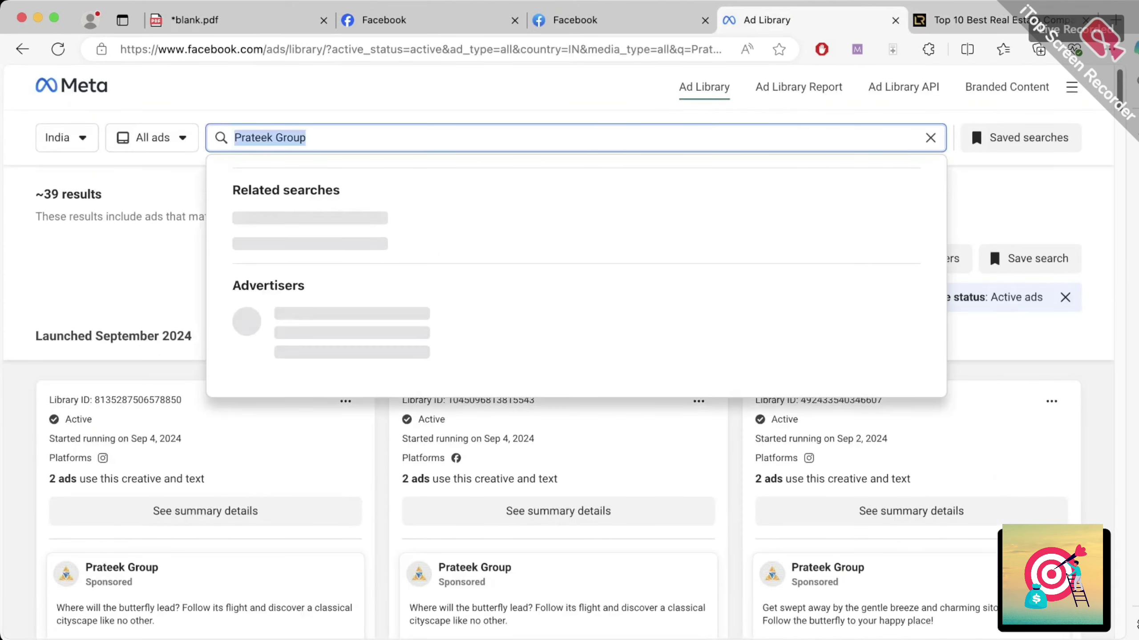
{"action": "key", "text": "super+v"}
{"action": "key", "text": "Return"}
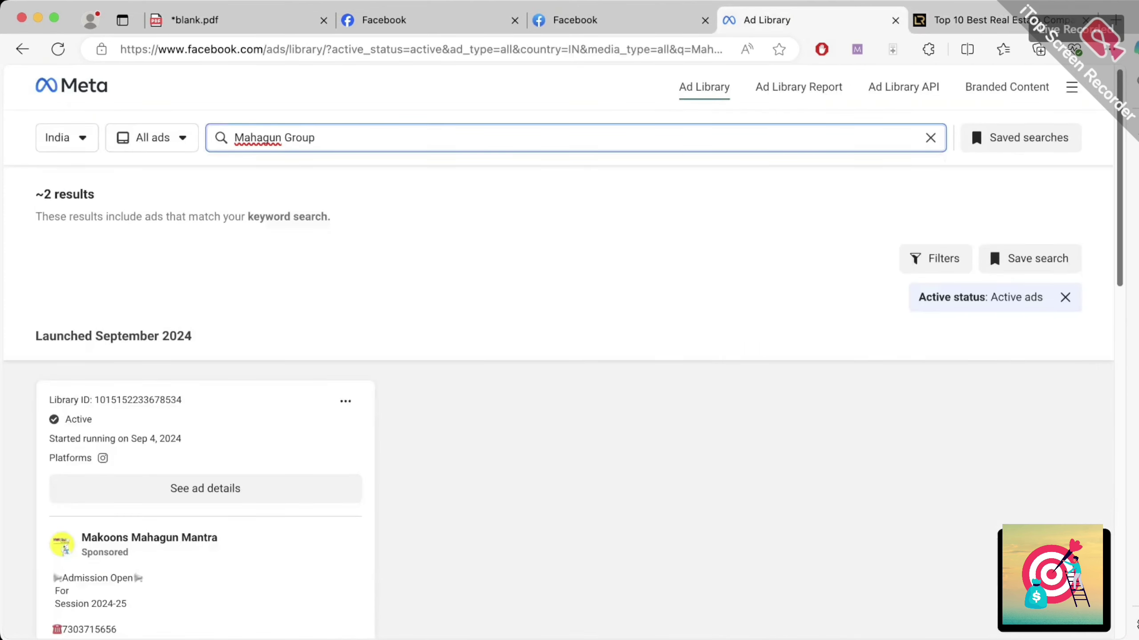
- Examine the active ads listed for Mahagun Group, including their launch dates, ad copy and creatives
{"action": "scroll", "coordinate": [561, 448], "scroll_direction": "down", "scroll_amount": 10}
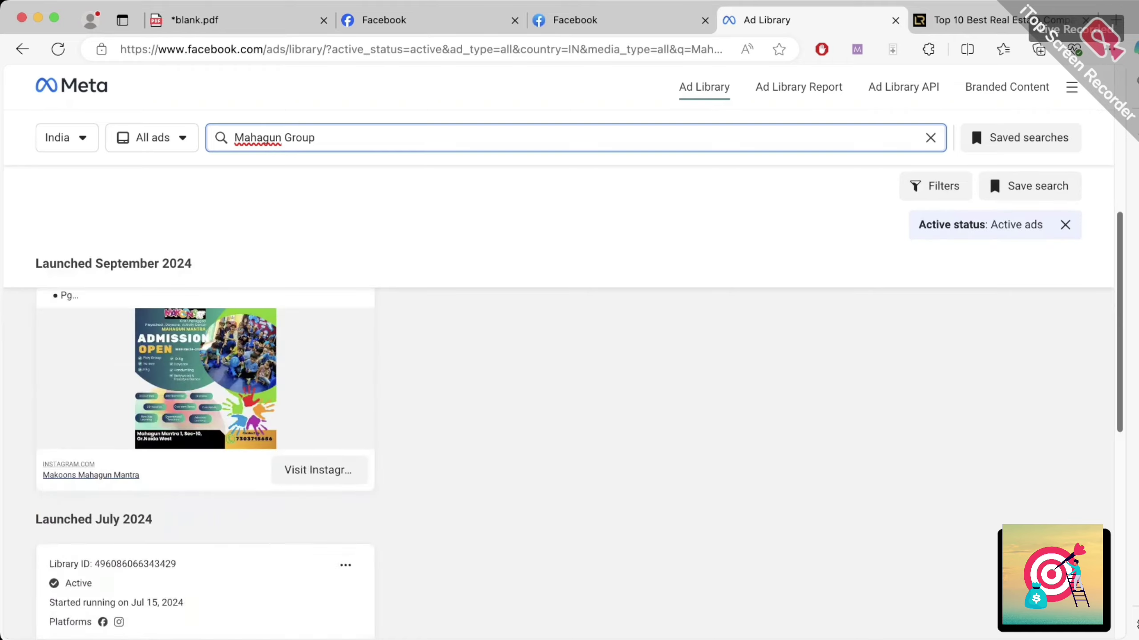
{"action": "scroll", "coordinate": [560, 404], "scroll_direction": "down", "scroll_amount": 10}
{"action": "scroll", "coordinate": [560, 404], "scroll_direction": "up", "scroll_amount": 5}
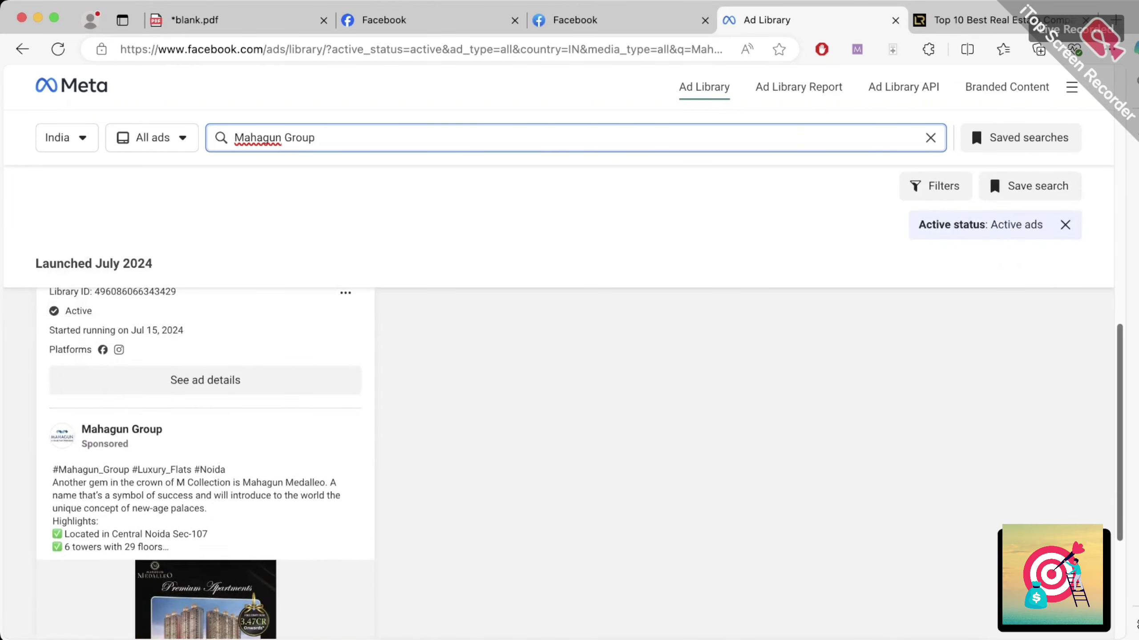
{"action": "scroll", "coordinate": [561, 404], "scroll_direction": "down", "scroll_amount": 5}
{"action": "scroll", "coordinate": [560, 404], "scroll_direction": "up", "scroll_amount": 10}
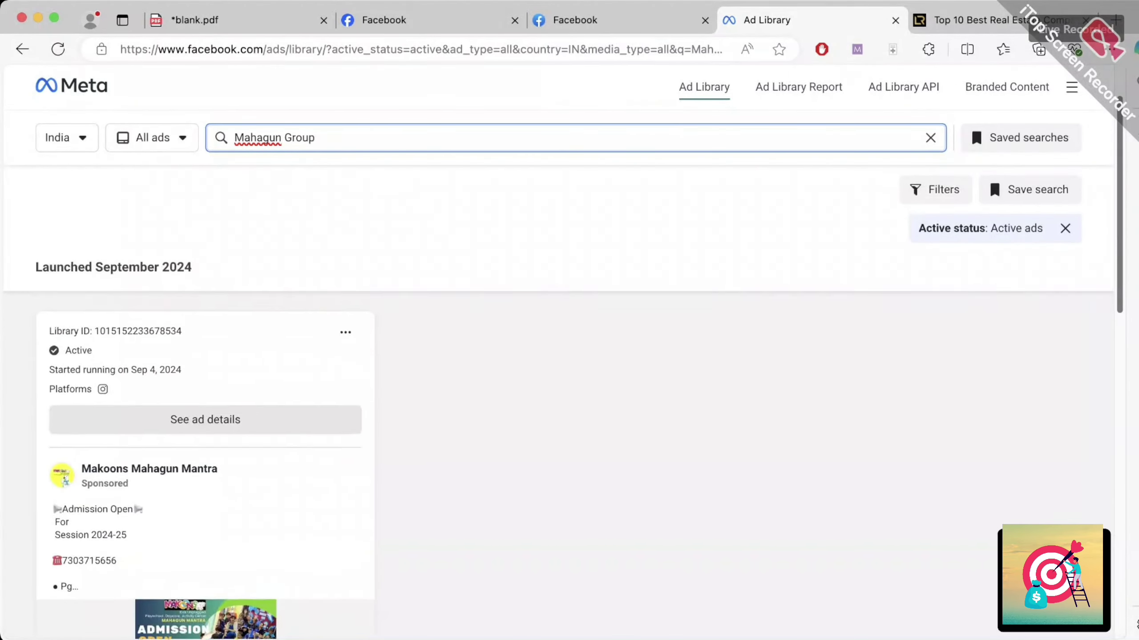
{"action": "scroll", "coordinate": [560, 404], "scroll_direction": "down", "scroll_amount": 3}
{"action": "scroll", "coordinate": [560, 404], "scroll_direction": "up", "scroll_amount": 1}
{"action": "scroll", "coordinate": [561, 404], "scroll_direction": "down", "scroll_amount": 8}
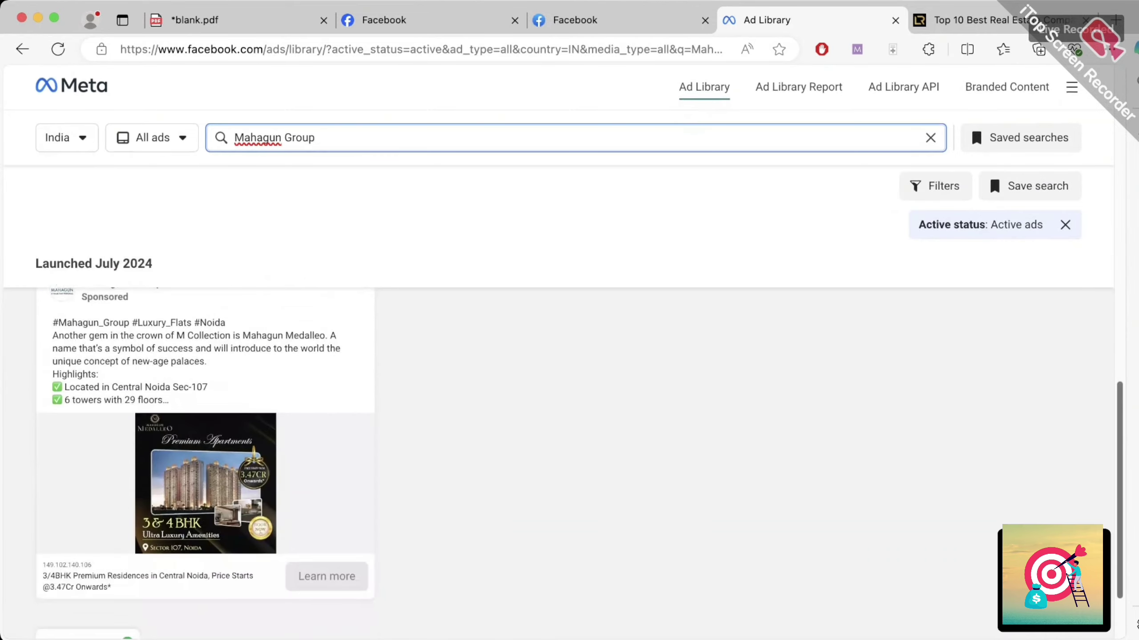
{"action": "scroll", "coordinate": [560, 404], "scroll_direction": "up", "scroll_amount": 12}
{"action": "scroll", "coordinate": [561, 404], "scroll_direction": "down", "scroll_amount": 6}
{"action": "scroll", "coordinate": [560, 404], "scroll_direction": "down", "scroll_amount": 8}
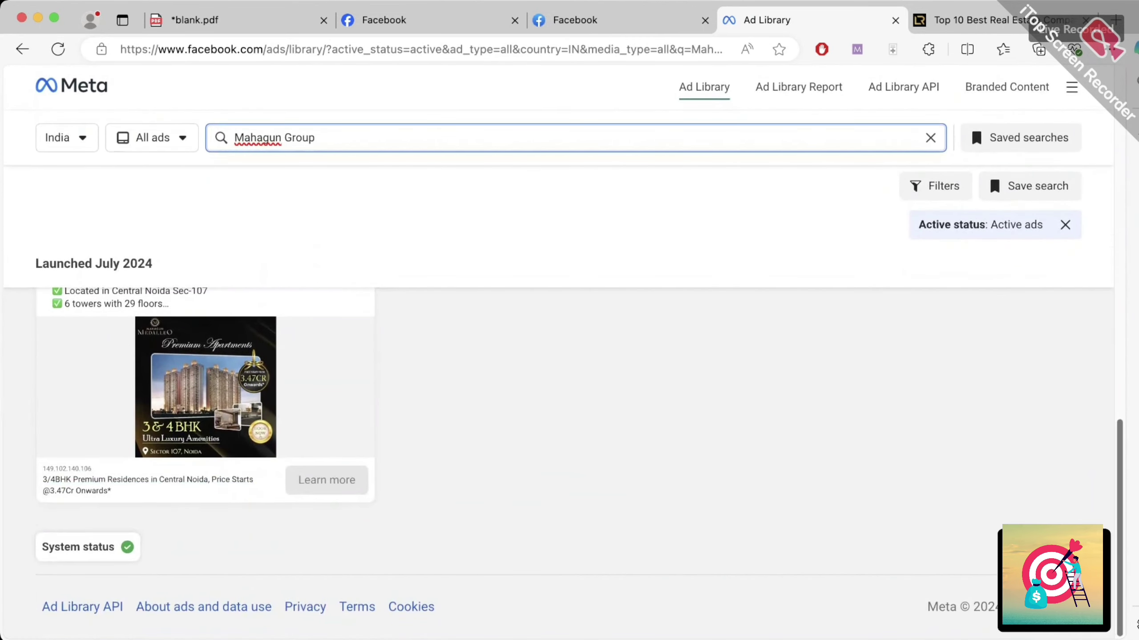
{"action": "scroll", "coordinate": [560, 404], "scroll_direction": "up", "scroll_amount": 12}
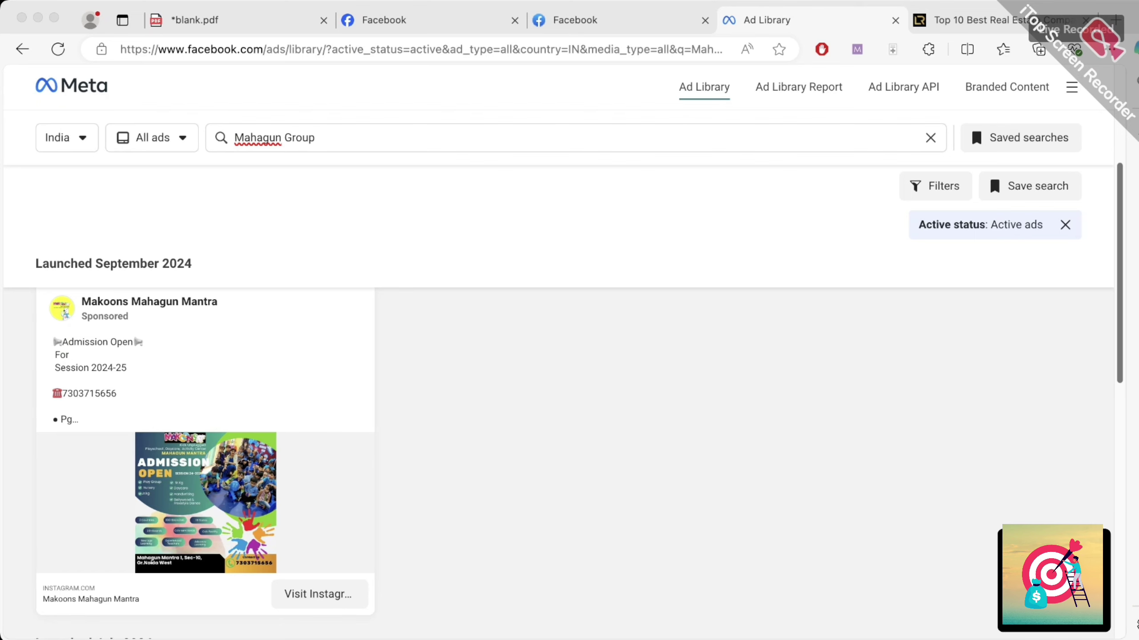
- Copy the company name Prateek Group from the article and search the Ad Library for it instead
{"action": "left_click", "coordinate": [315, 138]}
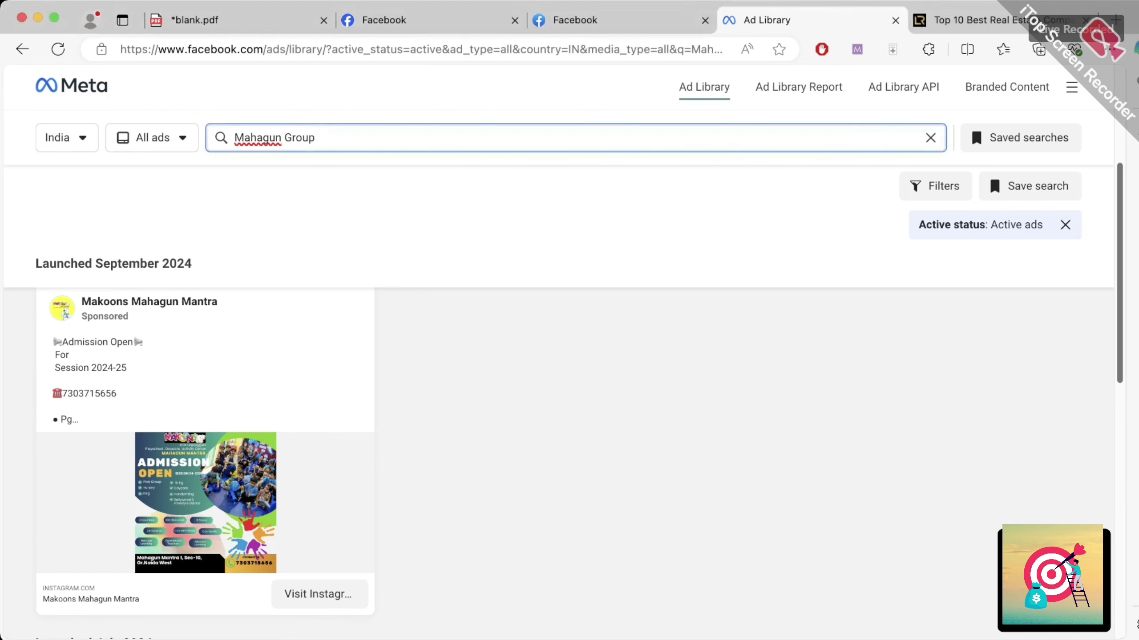
{"action": "key", "text": "super+a"}
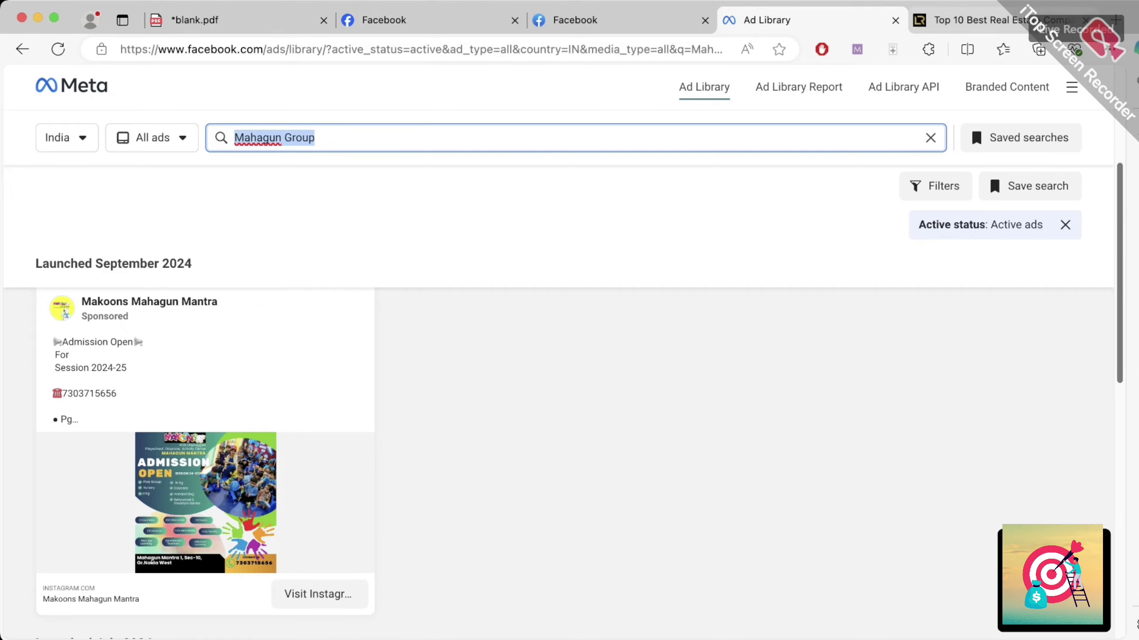
{"action": "key", "text": "ctrl+Tab"}
{"action": "left_click_drag", "start_coordinate": [89, 315], "coordinate": [254, 315]}
{"action": "key", "text": "super+c"}
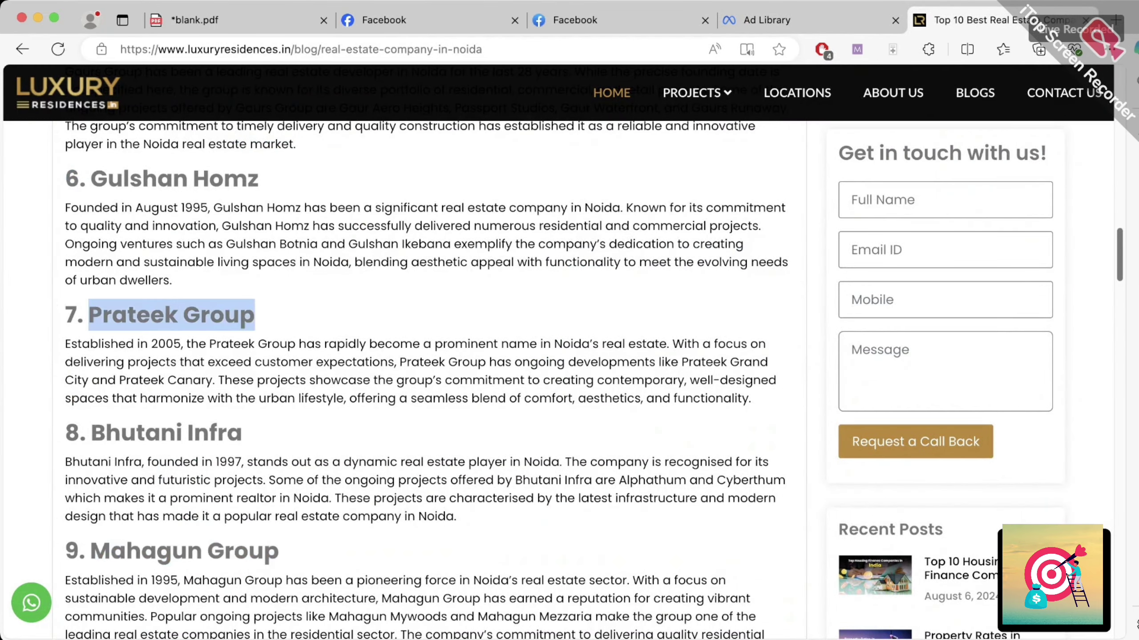
{"action": "key", "text": "ctrl+shift+Tab"}
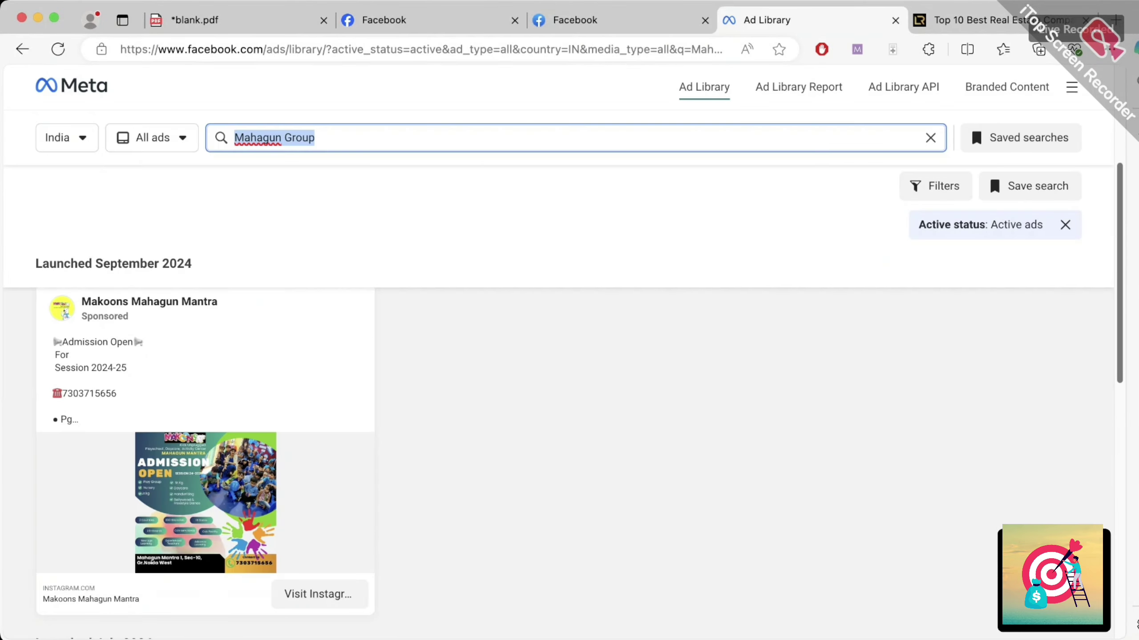
{"action": "key", "text": "super+v"}
{"action": "key", "text": "Return"}
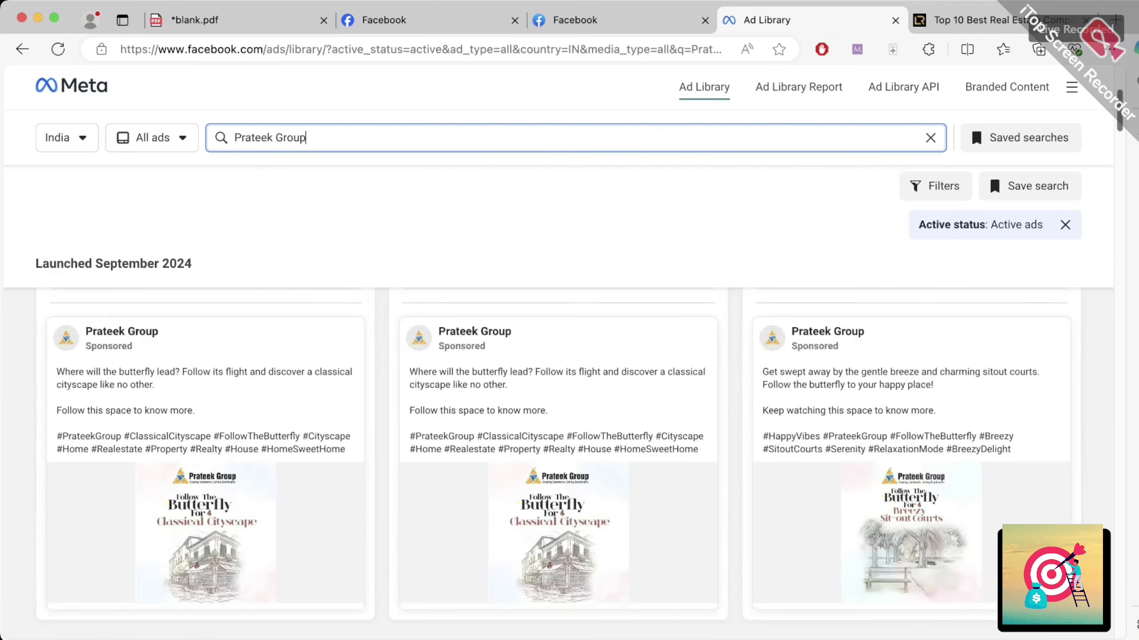
- Review the active Prateek Group ads, comparing their start dates, platforms, copy and creatives
{"action": "scroll", "coordinate": [555, 464], "scroll_direction": "down", "scroll_amount": 3}
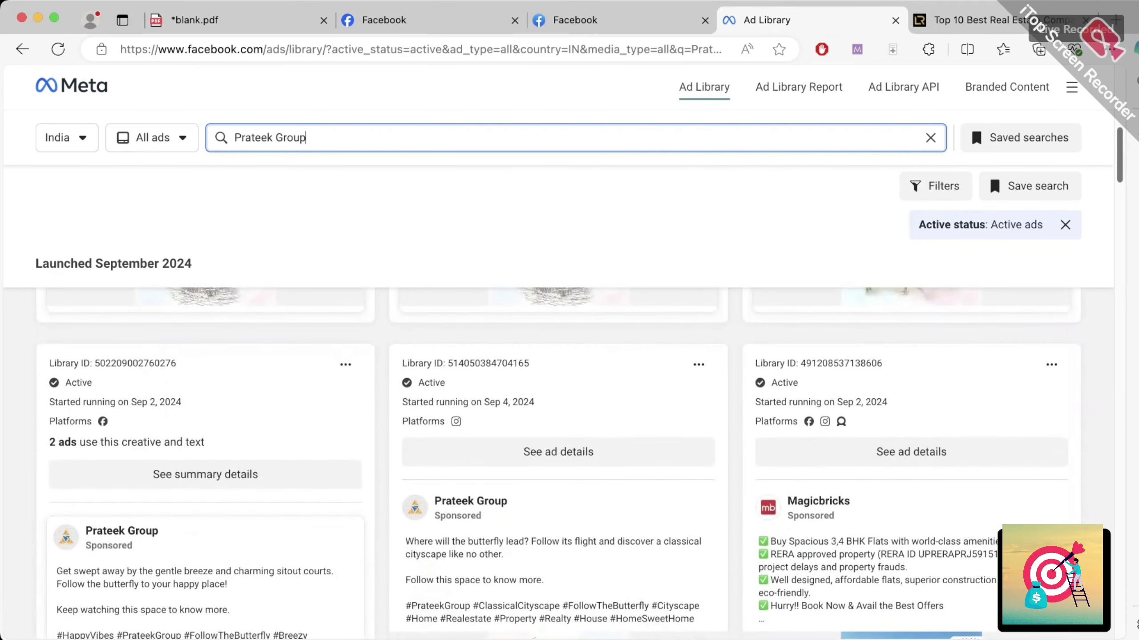
{"action": "scroll", "coordinate": [580, 399], "scroll_direction": "up", "scroll_amount": 1}
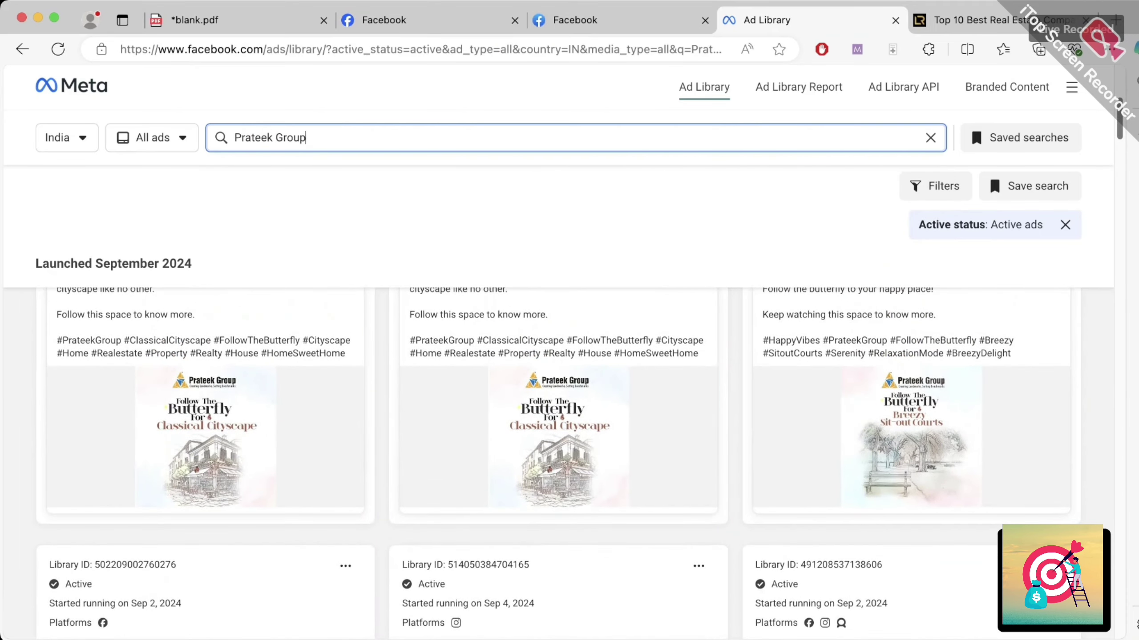
{"action": "scroll", "coordinate": [558, 449], "scroll_direction": "down", "scroll_amount": 3}
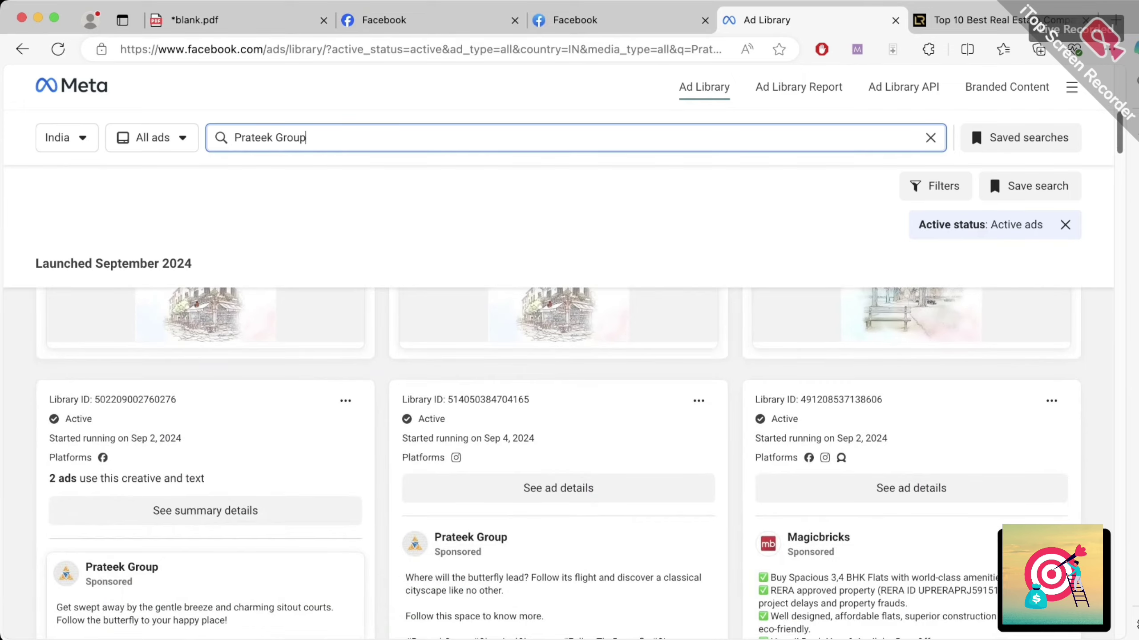
{"action": "scroll", "coordinate": [558, 464], "scroll_direction": "down", "scroll_amount": 4}
{"action": "scroll", "coordinate": [559, 463], "scroll_direction": "up", "scroll_amount": 12}
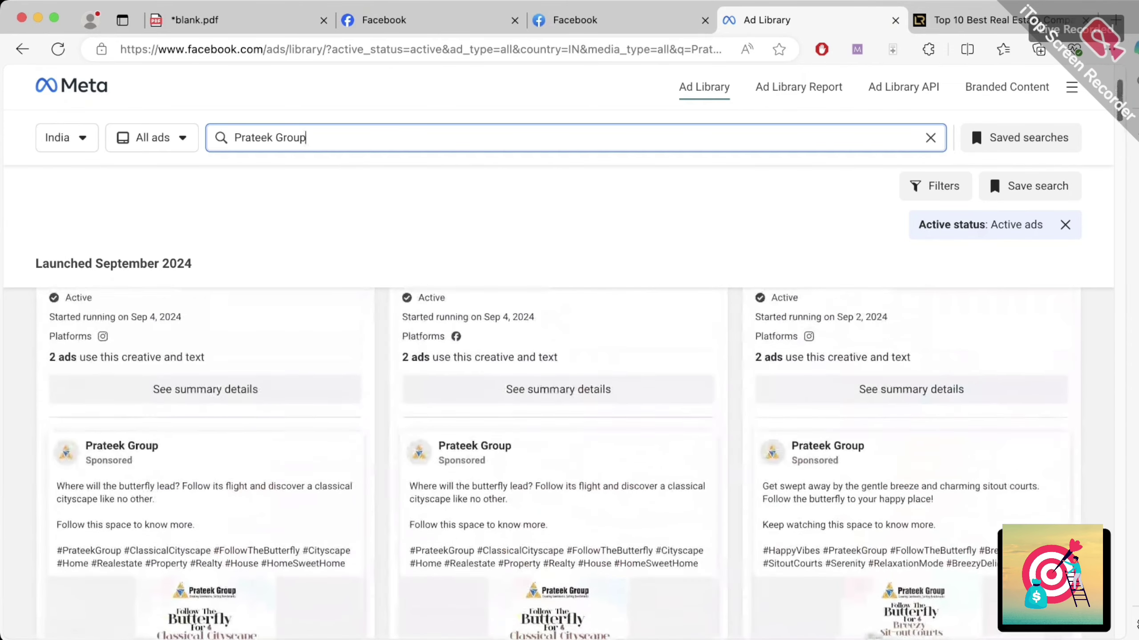
{"action": "scroll", "coordinate": [559, 449], "scroll_direction": "up", "scroll_amount": 1}
- Return to the real estate companies article and highlight the Bhutani Infra and Mahagun Group headings
{"action": "left_click", "coordinate": [978, 20]}
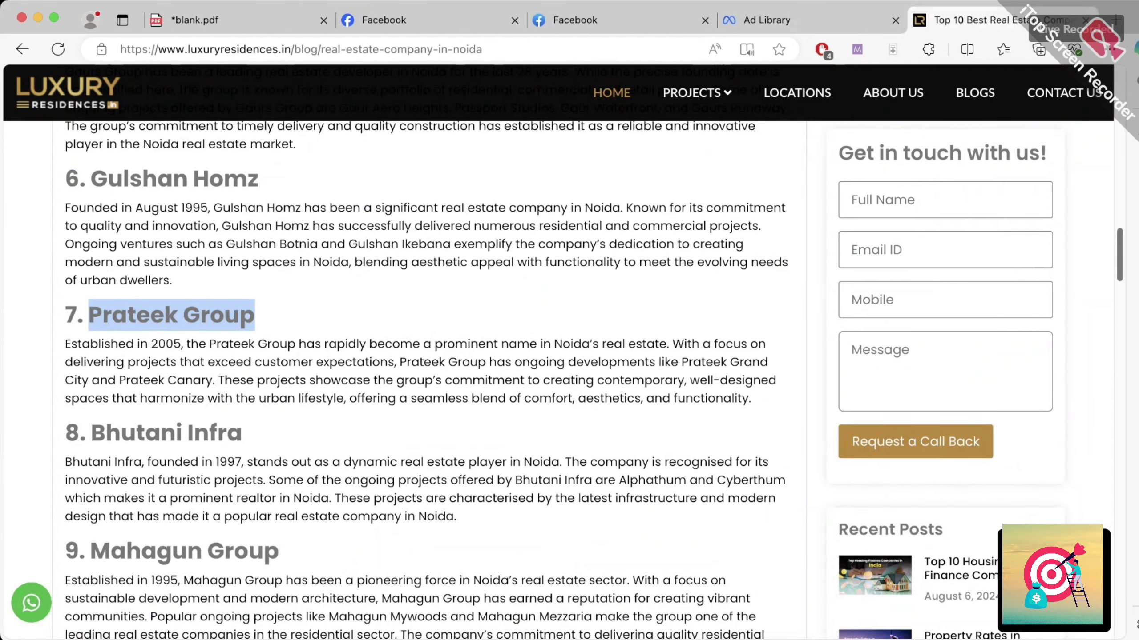
{"action": "left_click_drag", "start_coordinate": [92, 433], "coordinate": [242, 434]}
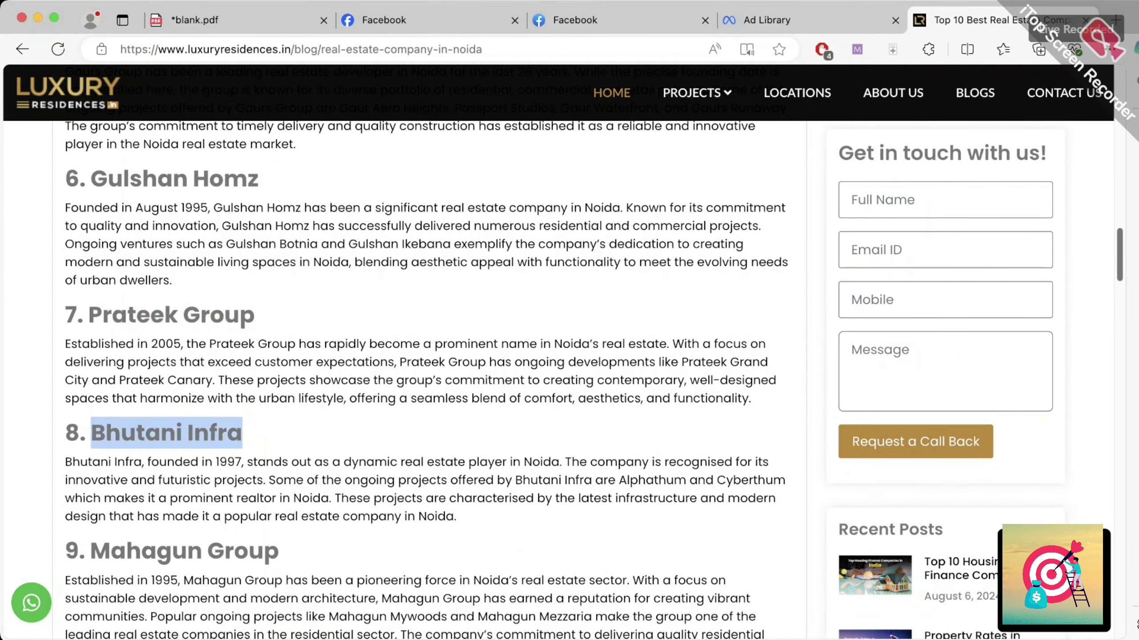
{"action": "left_click_drag", "start_coordinate": [91, 550], "coordinate": [278, 550]}
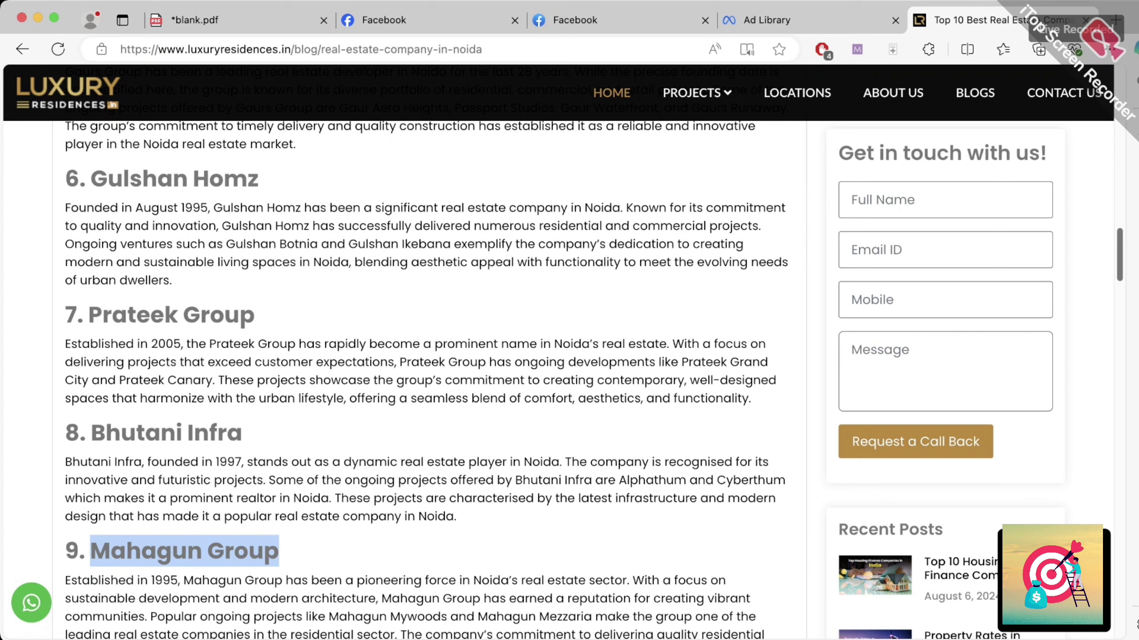
{"action": "left_click", "coordinate": [183, 551]}
- Search the web for Mahagun in a new tab and open mahagunindia.com, dismissing its disclaimer notice
{"action": "left_click_drag", "start_coordinate": [203, 550], "coordinate": [90, 551]}
{"action": "key", "text": "super+c"}
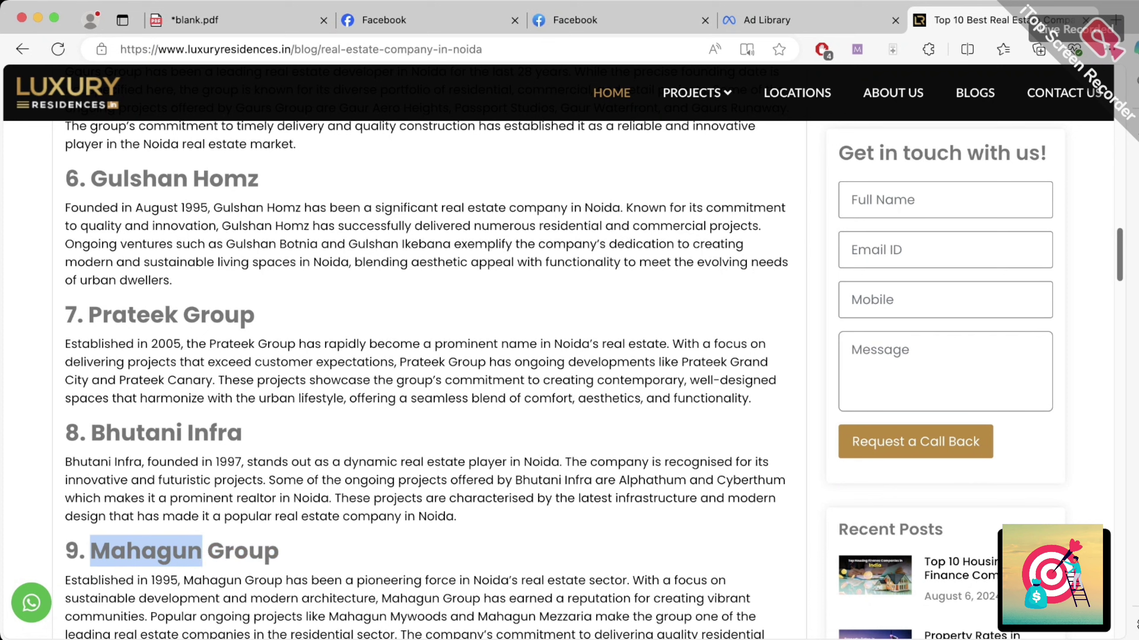
{"action": "left_click", "coordinate": [1115, 20]}
{"action": "key", "text": "super+v"}
{"action": "key", "text": "Return"}
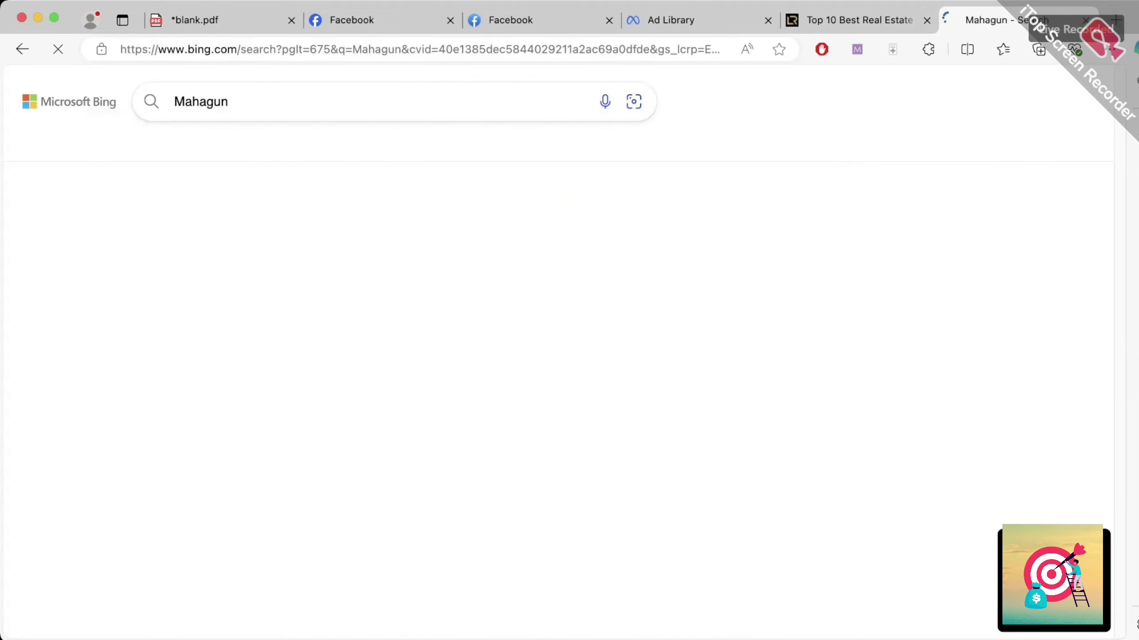
{"action": "left_click", "coordinate": [383, 267]}
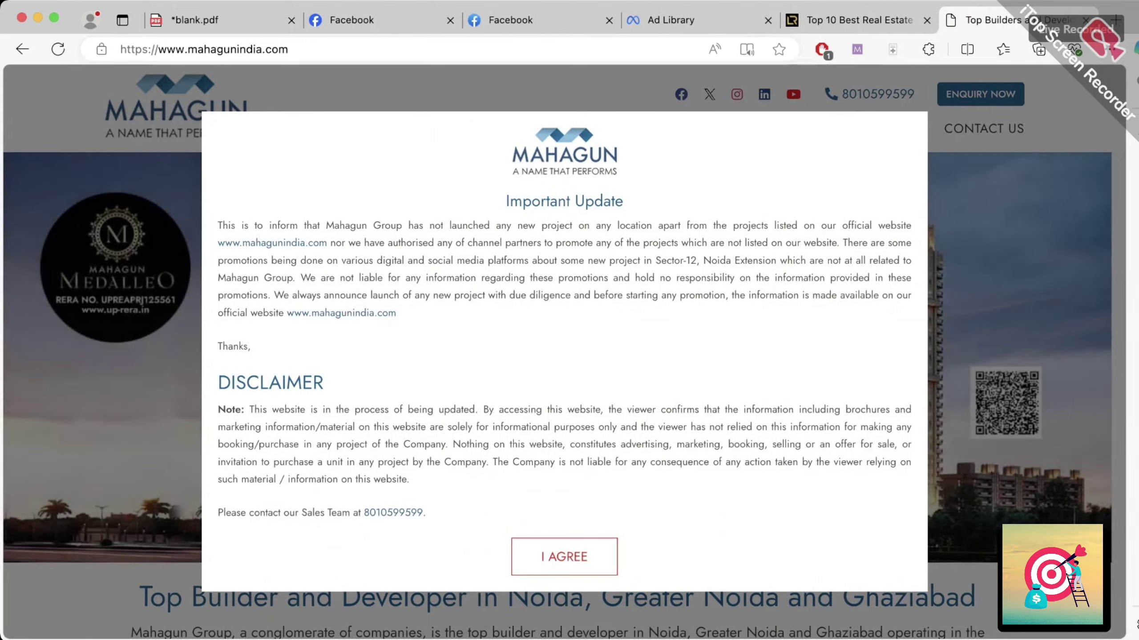
{"action": "key", "text": "Escape"}
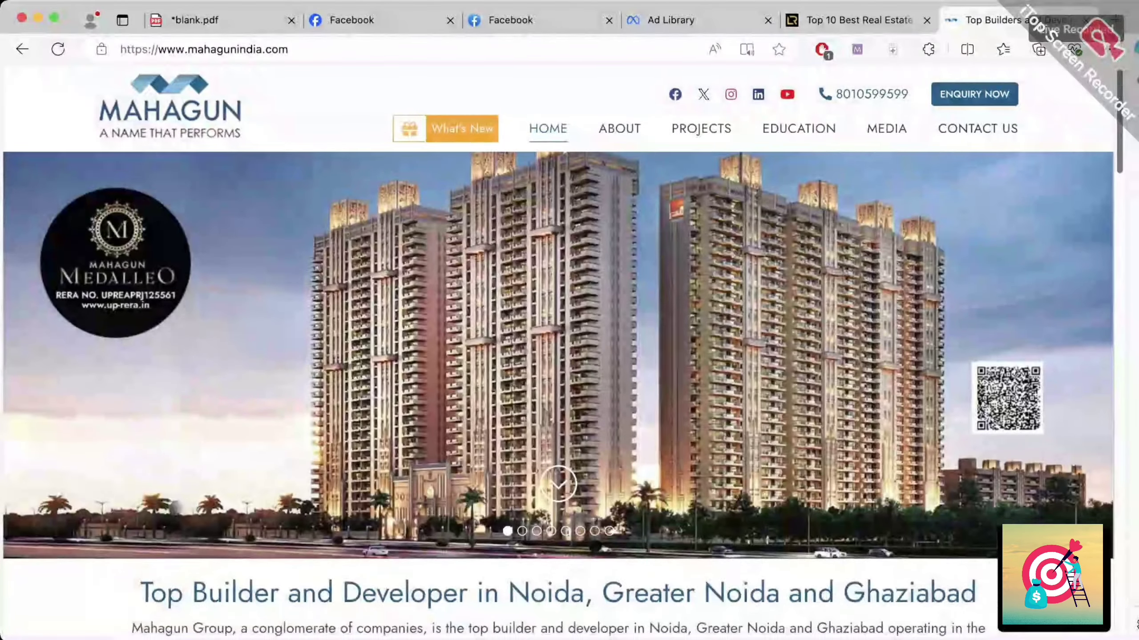
- Skim the Mahagun homepage down to its footer, closing the site to return to the blank.pdf notes
{"action": "scroll", "coordinate": [559, 394], "scroll_direction": "down", "scroll_amount": 10}
{"action": "scroll", "coordinate": [560, 394], "scroll_direction": "down", "scroll_amount": 15}
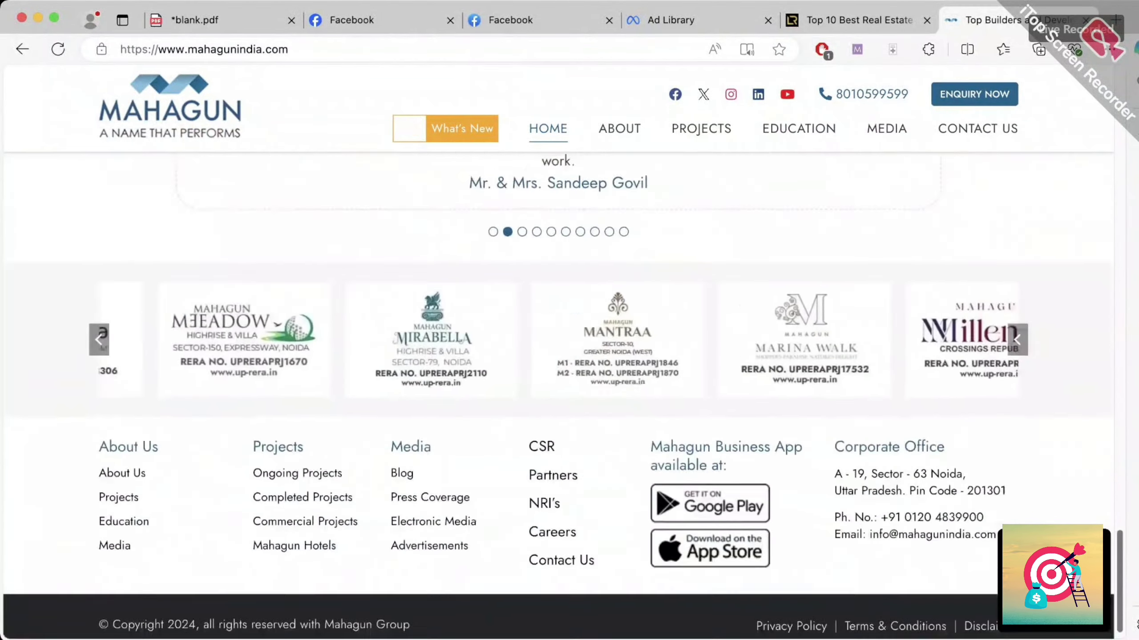
{"action": "scroll", "coordinate": [561, 394], "scroll_direction": "up", "scroll_amount": 20}
{"action": "scroll", "coordinate": [560, 394], "scroll_direction": "up", "scroll_amount": 5}
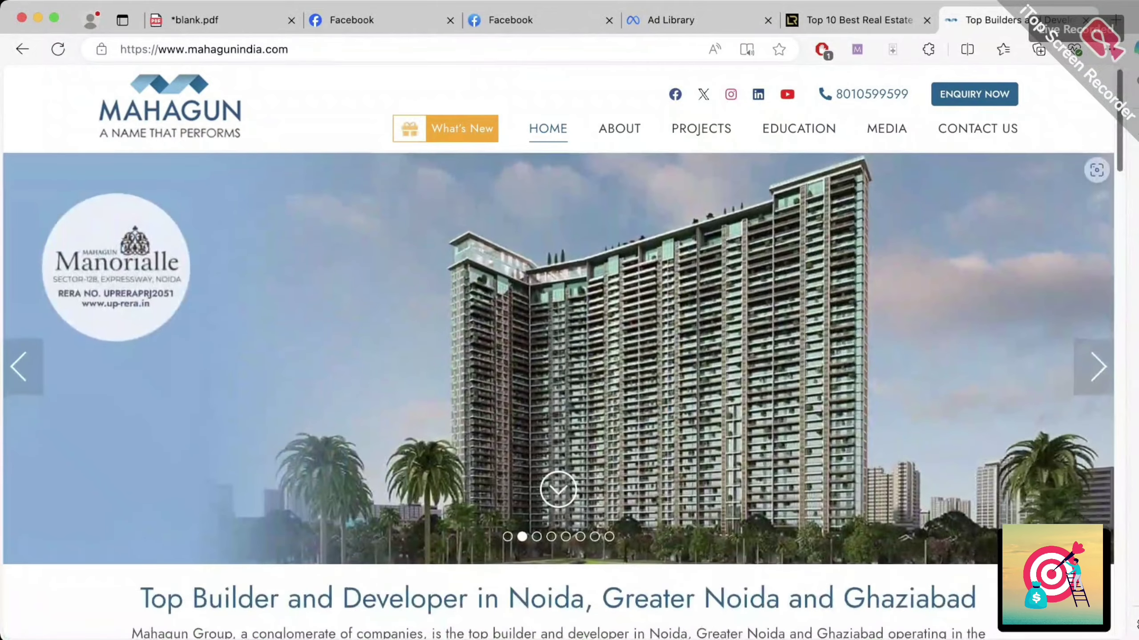
{"action": "left_click", "coordinate": [1085, 20]}
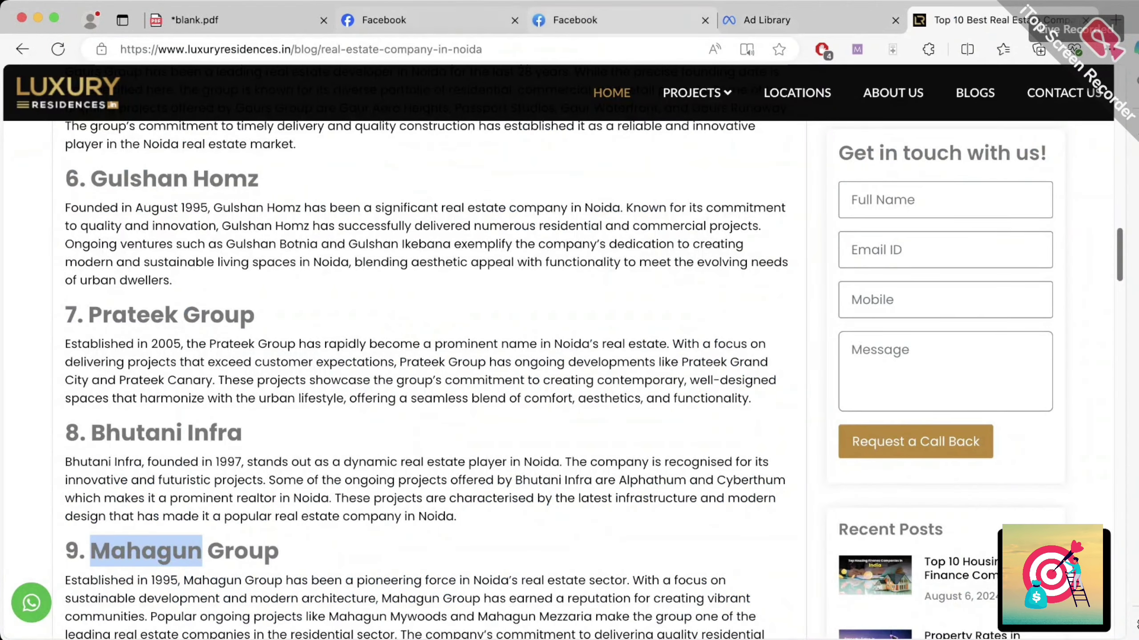
{"action": "left_click", "coordinate": [219, 20]}
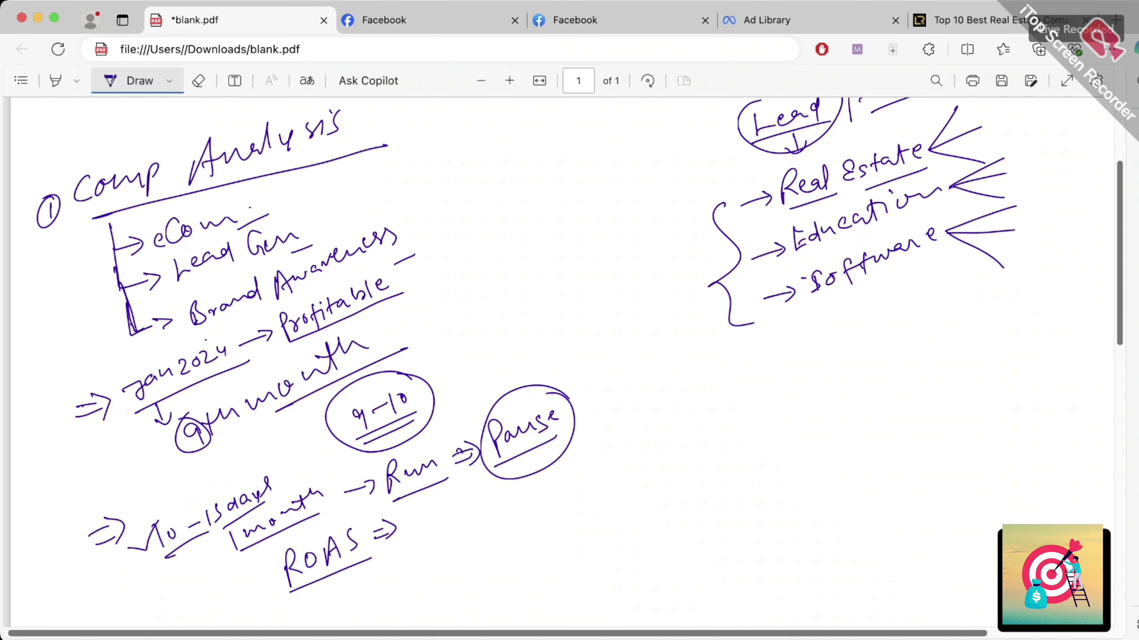
- Handwrite an arrowed, underlined "Page -" entry under the lead categories, with "Real Estate King" below it
{"action": "left_click_drag", "start_coordinate": [706, 372], "coordinate": [738, 363]}
{"action": "left_click_drag", "start_coordinate": [727, 357], "coordinate": [728, 370]}
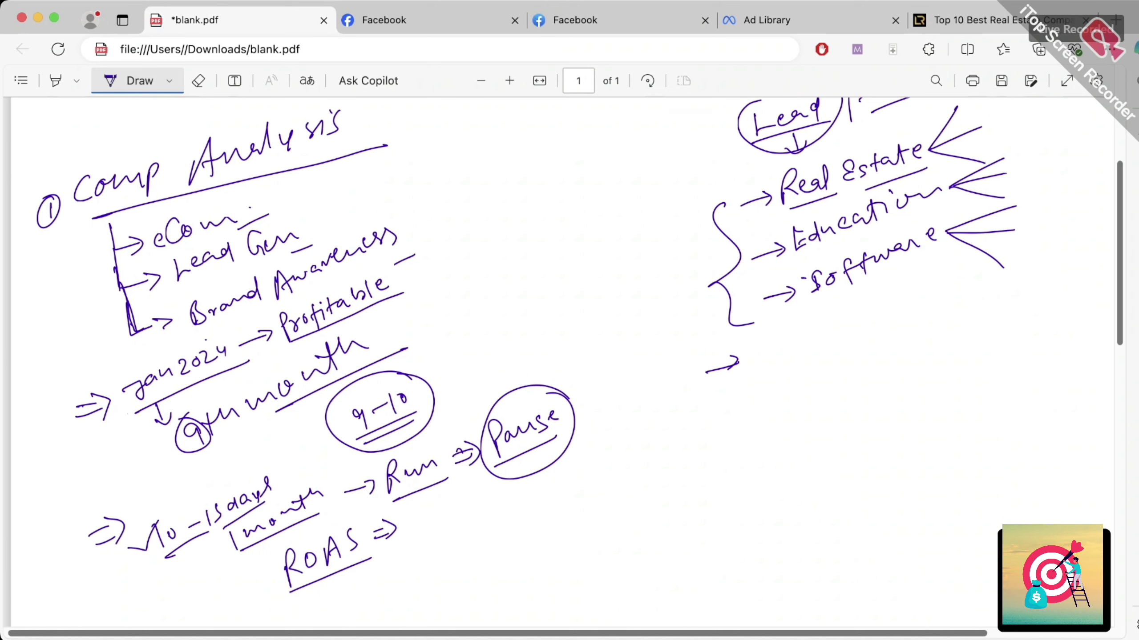
{"action": "mouse_move", "coordinate": [758, 374]}
{"action": "left_mouse_down"}
{"action": "mouse_move", "coordinate": [762, 357]}
{"action": "mouse_move", "coordinate": [787, 366]}
{"action": "mouse_move", "coordinate": [811, 345]}
{"action": "left_mouse_up"}
{"action": "mouse_move", "coordinate": [754, 393]}
{"action": "left_mouse_down"}
{"action": "mouse_move", "coordinate": [820, 366]}
{"action": "mouse_move", "coordinate": [843, 341]}
{"action": "left_mouse_up"}
{"action": "mouse_move", "coordinate": [821, 412]}
{"action": "left_mouse_down"}
{"action": "mouse_move", "coordinate": [840, 433]}
{"action": "mouse_move", "coordinate": [857, 406]}
{"action": "mouse_move", "coordinate": [875, 417]}
{"action": "left_mouse_up"}
{"action": "mouse_move", "coordinate": [893, 381]}
{"action": "left_mouse_down"}
{"action": "mouse_move", "coordinate": [890, 406]}
{"action": "mouse_move", "coordinate": [902, 396]}
{"action": "left_mouse_up"}
{"action": "mouse_move", "coordinate": [924, 371]}
{"action": "left_mouse_down"}
{"action": "mouse_move", "coordinate": [921, 395]}
{"action": "mouse_move", "coordinate": [932, 376]}
{"action": "left_mouse_up"}
{"action": "mouse_move", "coordinate": [942, 373]}
{"action": "left_mouse_down"}
{"action": "mouse_move", "coordinate": [934, 380]}
{"action": "mouse_move", "coordinate": [961, 362]}
{"action": "left_mouse_up"}
{"action": "left_click_drag", "start_coordinate": [964, 366], "coordinate": [999, 359]}
{"action": "left_click_drag", "start_coordinate": [1008, 358], "coordinate": [1031, 346]}
{"action": "mouse_move", "coordinate": [1037, 343]}
{"action": "left_mouse_down"}
{"action": "mouse_move", "coordinate": [1043, 336]}
{"action": "mouse_move", "coordinate": [1037, 360]}
{"action": "left_mouse_up"}
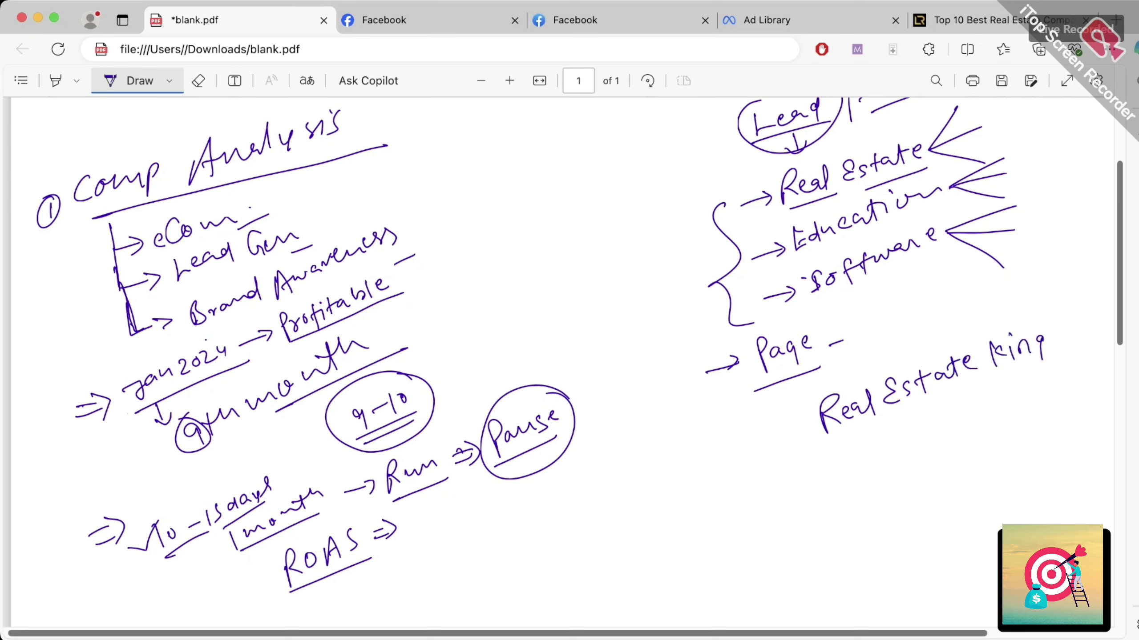
- Underline "Real Estate King" and draw a down arrow from it to a handwritten, underlined "Mahagun"
{"action": "left_click_drag", "start_coordinate": [829, 444], "coordinate": [1072, 362]}
{"action": "left_click_drag", "start_coordinate": [951, 409], "coordinate": [955, 434]}
{"action": "mouse_move", "coordinate": [946, 434]}
{"action": "left_mouse_down"}
{"action": "mouse_move", "coordinate": [955, 444]}
{"action": "mouse_move", "coordinate": [964, 429]}
{"action": "left_mouse_up"}
{"action": "mouse_move", "coordinate": [851, 516]}
{"action": "left_mouse_down"}
{"action": "mouse_move", "coordinate": [868, 494]}
{"action": "mouse_move", "coordinate": [985, 464]}
{"action": "left_mouse_up"}
{"action": "left_click_drag", "start_coordinate": [834, 536], "coordinate": [996, 489]}
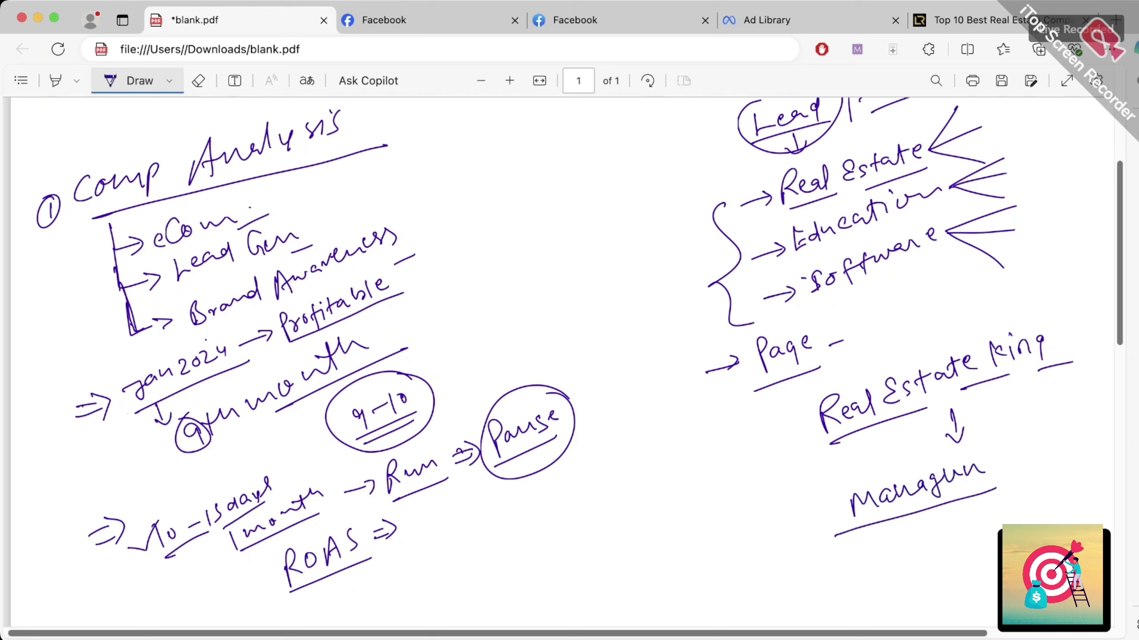
- Draw a curved arrow branching down from "Real Estate King" and handwrite an underlined "1Cr" beyond the ROAS note
{"action": "mouse_move", "coordinate": [802, 427]}
{"action": "left_mouse_down"}
{"action": "mouse_move", "coordinate": [762, 463]}
{"action": "mouse_move", "coordinate": [761, 481]}
{"action": "left_mouse_up"}
{"action": "left_click_drag", "start_coordinate": [750, 478], "coordinate": [773, 476]}
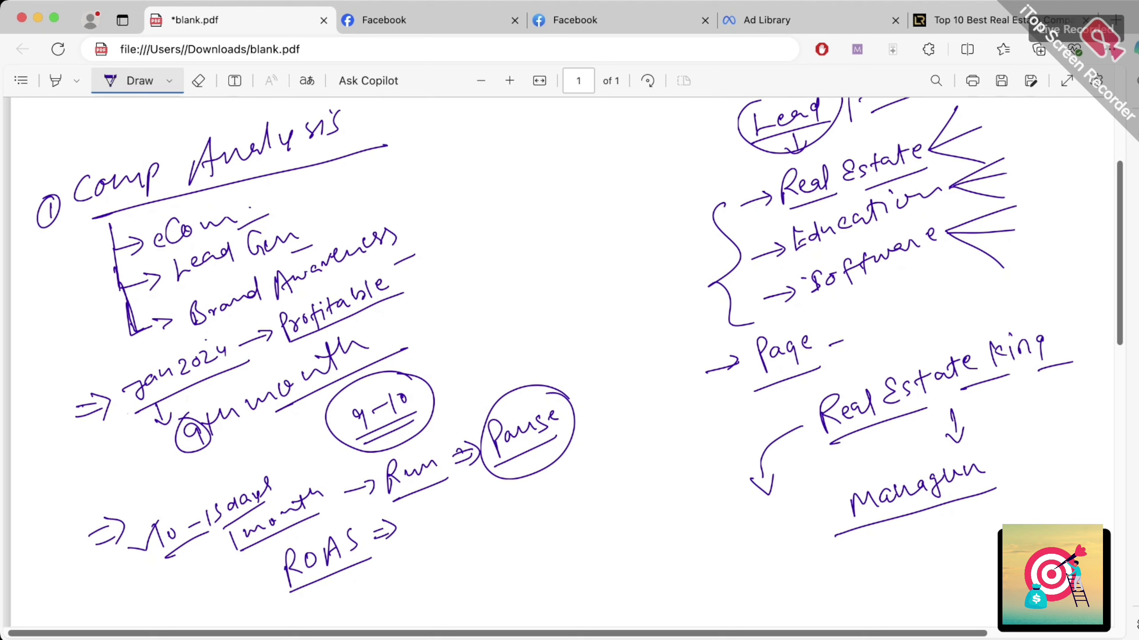
{"action": "left_click_drag", "start_coordinate": [550, 546], "coordinate": [546, 572]}
{"action": "mouse_move", "coordinate": [570, 542]}
{"action": "left_mouse_down"}
{"action": "mouse_move", "coordinate": [561, 558]}
{"action": "mouse_move", "coordinate": [587, 532]}
{"action": "left_mouse_up"}
{"action": "left_click_drag", "start_coordinate": [560, 570], "coordinate": [595, 548]}
{"action": "left_click_drag", "start_coordinate": [540, 592], "coordinate": [580, 572]}
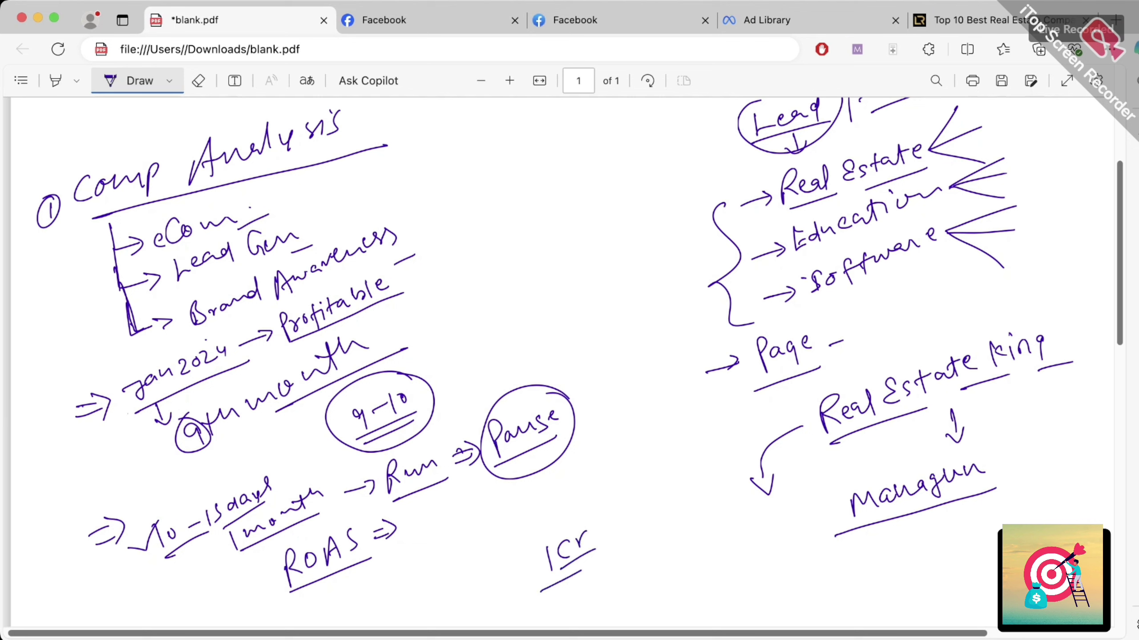
- Handwrite an underlined "1-3 lakh" above "1Cr", adding a down arrow beneath it and a circle around "1-3"
{"action": "mouse_move", "coordinate": [597, 471]}
{"action": "left_mouse_down"}
{"action": "mouse_move", "coordinate": [600, 491]}
{"action": "mouse_move", "coordinate": [615, 473]}
{"action": "mouse_move", "coordinate": [649, 469]}
{"action": "left_mouse_up"}
{"action": "left_click_drag", "start_coordinate": [658, 455], "coordinate": [666, 465]}
{"action": "mouse_move", "coordinate": [666, 443]}
{"action": "left_mouse_down"}
{"action": "mouse_move", "coordinate": [664, 463]}
{"action": "mouse_move", "coordinate": [672, 458]}
{"action": "left_mouse_up"}
{"action": "left_click_drag", "start_coordinate": [675, 438], "coordinate": [684, 453]}
{"action": "left_click_drag", "start_coordinate": [598, 498], "coordinate": [698, 456]}
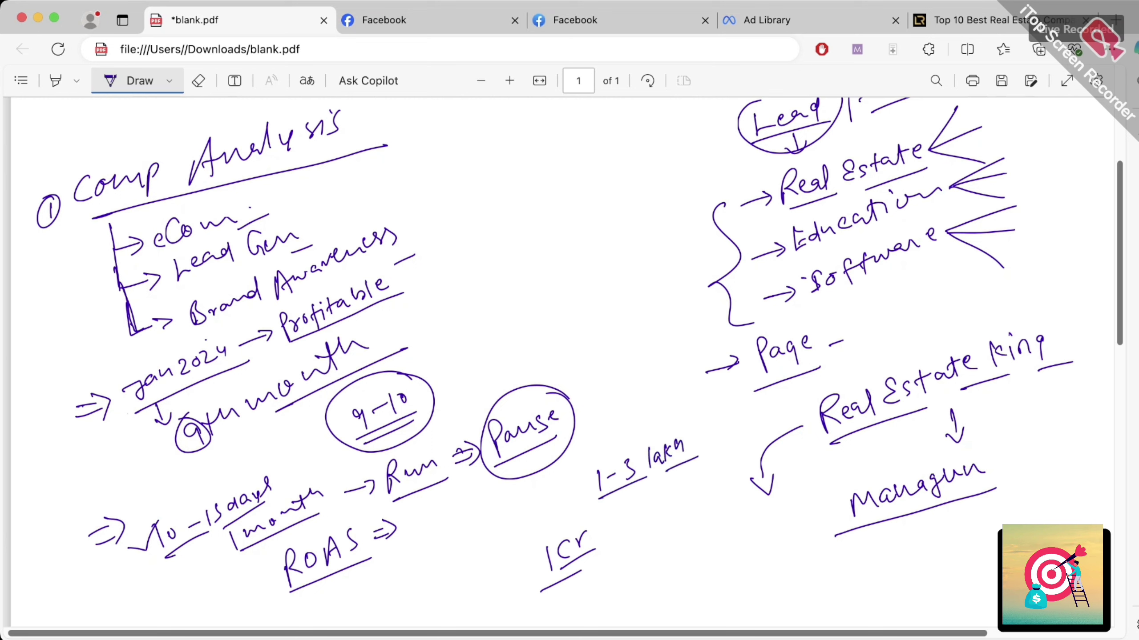
{"action": "left_click_drag", "start_coordinate": [653, 490], "coordinate": [653, 519]}
{"action": "mouse_move", "coordinate": [643, 510]}
{"action": "left_mouse_down"}
{"action": "mouse_move", "coordinate": [650, 521]}
{"action": "mouse_move", "coordinate": [662, 506]}
{"action": "left_mouse_up"}
{"action": "mouse_move", "coordinate": [630, 450]}
{"action": "left_mouse_down"}
{"action": "mouse_move", "coordinate": [588, 502]}
{"action": "mouse_move", "coordinate": [645, 463]}
{"action": "left_mouse_up"}
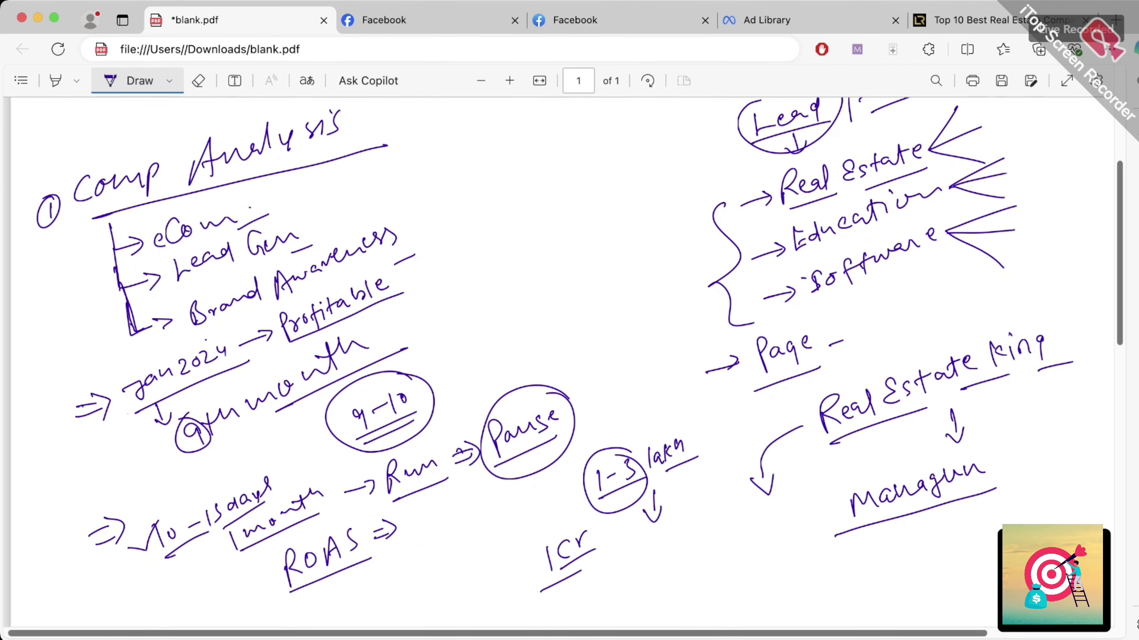
- Draw a line above "Mahagun" and a curved arrow from it to a handwritten, underlined "10 Agency"
{"action": "scroll", "coordinate": [569, 314], "scroll_direction": "down", "scroll_amount": 3}
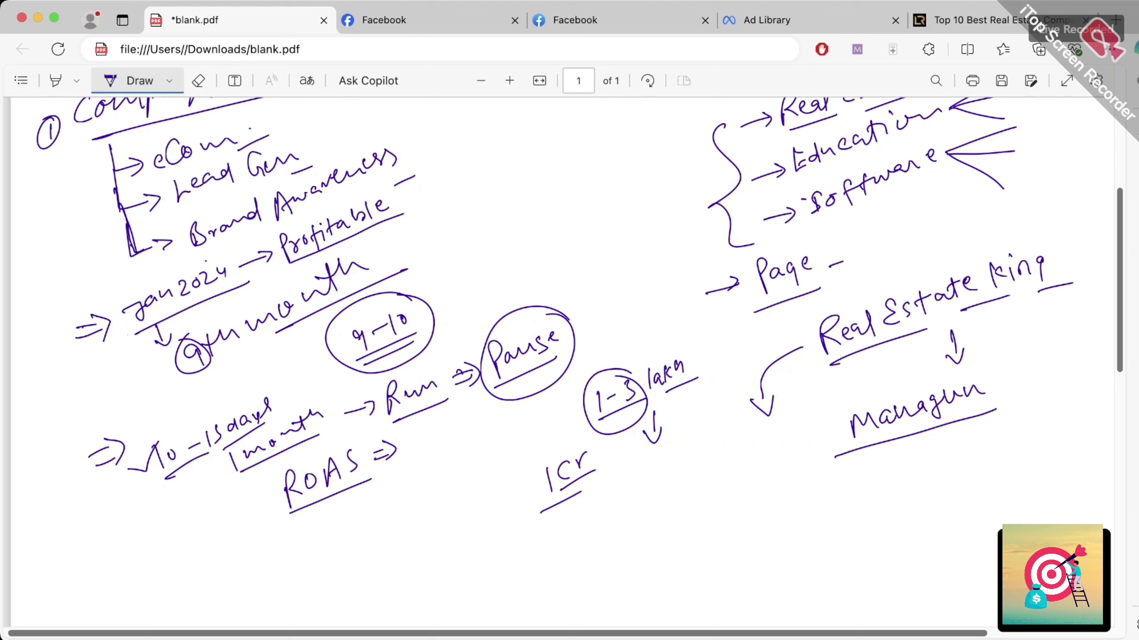
{"action": "left_click_drag", "start_coordinate": [844, 403], "coordinate": [990, 374]}
{"action": "mouse_move", "coordinate": [900, 437]}
{"action": "left_mouse_down"}
{"action": "mouse_move", "coordinate": [897, 459]}
{"action": "mouse_move", "coordinate": [871, 472]}
{"action": "mouse_move", "coordinate": [880, 484]}
{"action": "left_mouse_up"}
{"action": "left_click_drag", "start_coordinate": [763, 488], "coordinate": [764, 515]}
{"action": "mouse_move", "coordinate": [773, 507]}
{"action": "left_mouse_down"}
{"action": "mouse_move", "coordinate": [778, 495]}
{"action": "mouse_move", "coordinate": [775, 506]}
{"action": "left_mouse_up"}
{"action": "mouse_move", "coordinate": [793, 511]}
{"action": "left_mouse_down"}
{"action": "mouse_move", "coordinate": [798, 480]}
{"action": "mouse_move", "coordinate": [806, 498]}
{"action": "left_mouse_up"}
{"action": "left_click_drag", "start_coordinate": [792, 501], "coordinate": [805, 492]}
{"action": "left_click_drag", "start_coordinate": [813, 485], "coordinate": [810, 510]}
{"action": "left_click_drag", "start_coordinate": [819, 488], "coordinate": [843, 484]}
{"action": "left_click_drag", "start_coordinate": [854, 467], "coordinate": [858, 488]}
{"action": "left_click_drag", "start_coordinate": [788, 529], "coordinate": [861, 496]}
{"action": "left_click_drag", "start_coordinate": [747, 535], "coordinate": [772, 526]}
- Handwrite "Broker" beside the "10 Agency" note and underline it
{"action": "mouse_move", "coordinate": [612, 558]}
{"action": "left_mouse_down"}
{"action": "mouse_move", "coordinate": [615, 588]}
{"action": "mouse_move", "coordinate": [648, 548]}
{"action": "mouse_move", "coordinate": [650, 560]}
{"action": "left_mouse_up"}
{"action": "mouse_move", "coordinate": [666, 530]}
{"action": "left_mouse_down"}
{"action": "mouse_move", "coordinate": [660, 555]}
{"action": "mouse_move", "coordinate": [679, 532]}
{"action": "left_mouse_up"}
{"action": "left_click_drag", "start_coordinate": [682, 538], "coordinate": [691, 524]}
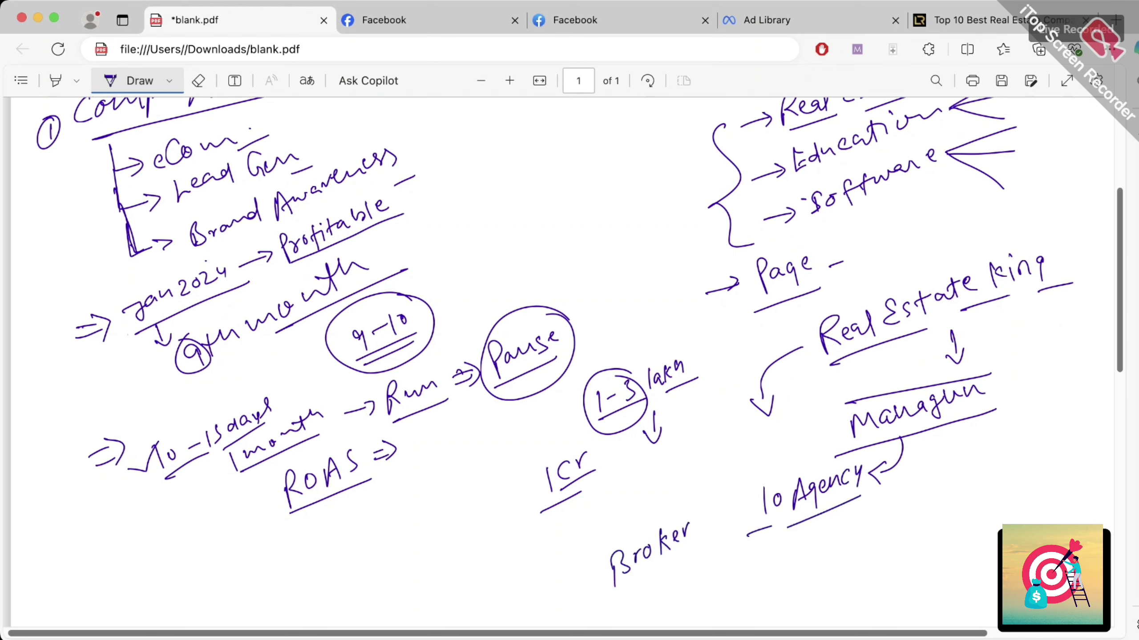
{"action": "left_click_drag", "start_coordinate": [623, 587], "coordinate": [688, 554]}
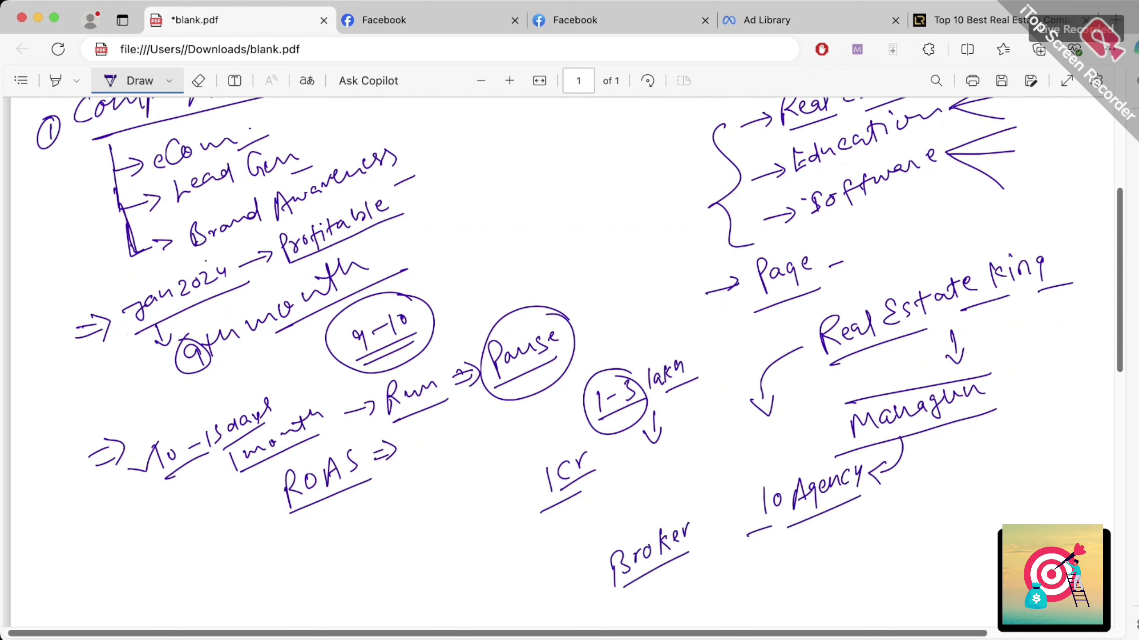
- Handwrite "10L | flat" beside "Broker" and underline it
{"action": "left_click_drag", "start_coordinate": [457, 566], "coordinate": [455, 597]}
{"action": "mouse_move", "coordinate": [474, 569]}
{"action": "left_mouse_down"}
{"action": "mouse_move", "coordinate": [466, 578]}
{"action": "mouse_move", "coordinate": [475, 567]}
{"action": "left_mouse_up"}
{"action": "mouse_move", "coordinate": [482, 552]}
{"action": "left_mouse_down"}
{"action": "mouse_move", "coordinate": [478, 587]}
{"action": "mouse_move", "coordinate": [497, 577]}
{"action": "mouse_move", "coordinate": [503, 596]}
{"action": "left_mouse_up"}
{"action": "mouse_move", "coordinate": [525, 541]}
{"action": "left_mouse_down"}
{"action": "mouse_move", "coordinate": [515, 574]}
{"action": "mouse_move", "coordinate": [556, 558]}
{"action": "left_mouse_up"}
{"action": "mouse_move", "coordinate": [557, 528]}
{"action": "left_mouse_down"}
{"action": "mouse_move", "coordinate": [553, 558]}
{"action": "mouse_move", "coordinate": [566, 529]}
{"action": "left_mouse_up"}
{"action": "left_click_drag", "start_coordinate": [483, 606], "coordinate": [558, 566]}
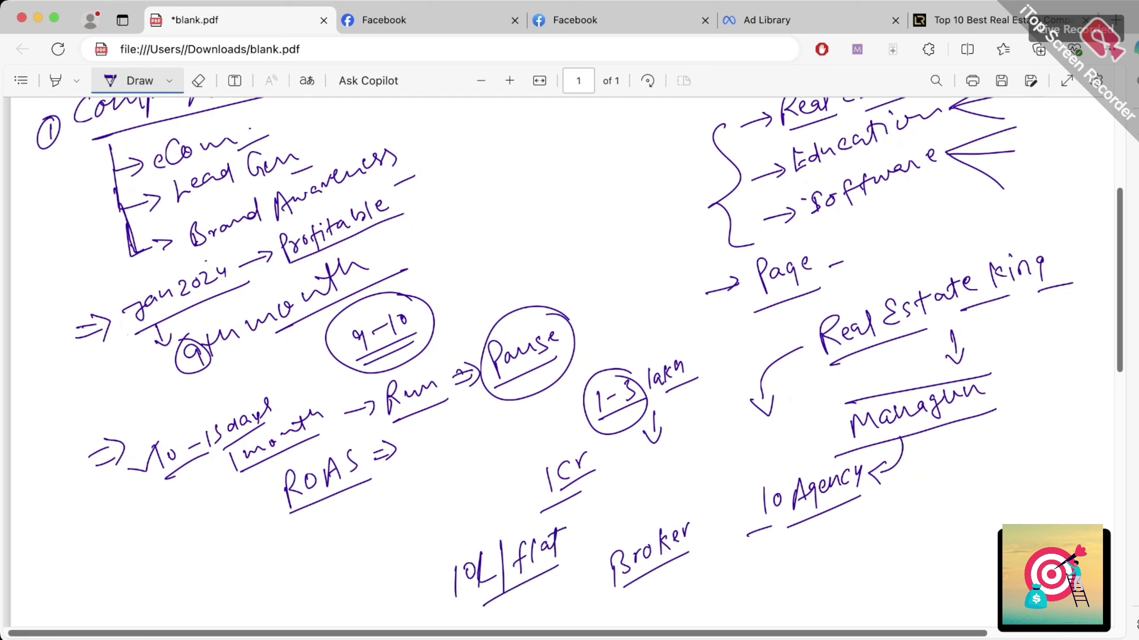
- Handwrite "10%" above "Broker" and underline it twice
{"action": "mouse_move", "coordinate": [673, 457]}
{"action": "left_mouse_down"}
{"action": "mouse_move", "coordinate": [668, 488]}
{"action": "mouse_move", "coordinate": [679, 482]}
{"action": "left_mouse_up"}
{"action": "mouse_move", "coordinate": [711, 450]}
{"action": "left_mouse_down"}
{"action": "mouse_move", "coordinate": [702, 472]}
{"action": "mouse_move", "coordinate": [693, 461]}
{"action": "left_mouse_up"}
{"action": "left_click_drag", "start_coordinate": [712, 460], "coordinate": [714, 465]}
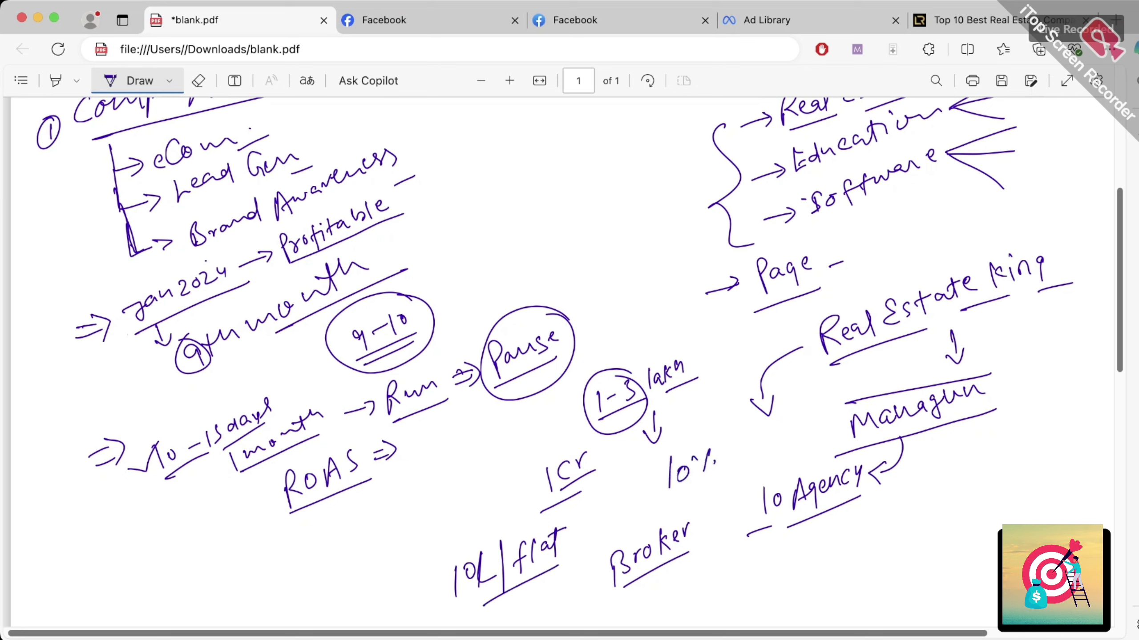
{"action": "left_click_drag", "start_coordinate": [668, 501], "coordinate": [714, 485]}
- Handwrite a double-underlined "10" under "Broker" with an arrow to an underlined "3-4 Digital men" note
{"action": "left_click_drag", "start_coordinate": [647, 582], "coordinate": [648, 598]}
{"action": "mouse_move", "coordinate": [659, 578]}
{"action": "left_mouse_down"}
{"action": "mouse_move", "coordinate": [679, 593]}
{"action": "mouse_move", "coordinate": [782, 573]}
{"action": "left_mouse_up"}
{"action": "left_click_drag", "start_coordinate": [792, 561], "coordinate": [801, 579]}
{"action": "left_click_drag", "start_coordinate": [819, 559], "coordinate": [833, 568]}
{"action": "left_click_drag", "start_coordinate": [844, 553], "coordinate": [841, 566]}
{"action": "left_click_drag", "start_coordinate": [850, 554], "coordinate": [862, 548]}
{"action": "left_click_drag", "start_coordinate": [879, 523], "coordinate": [874, 547]}
{"action": "mouse_move", "coordinate": [817, 582]}
{"action": "left_mouse_down"}
{"action": "mouse_move", "coordinate": [887, 566]}
{"action": "mouse_move", "coordinate": [895, 578]}
{"action": "left_mouse_up"}
{"action": "left_click", "coordinate": [837, 597]}
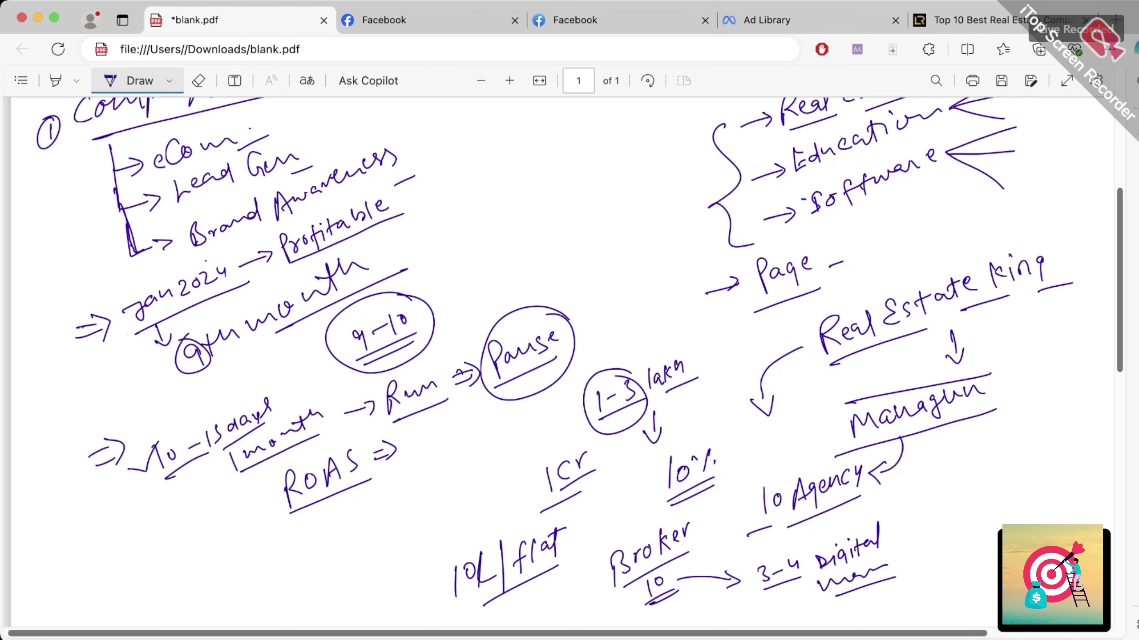
- Draw an arrow from the "10" under "Broker" to a double-underlined "fixed", and branch it to an underlined "Per"
{"action": "scroll", "coordinate": [569, 359], "scroll_direction": "down", "scroll_amount": 5}
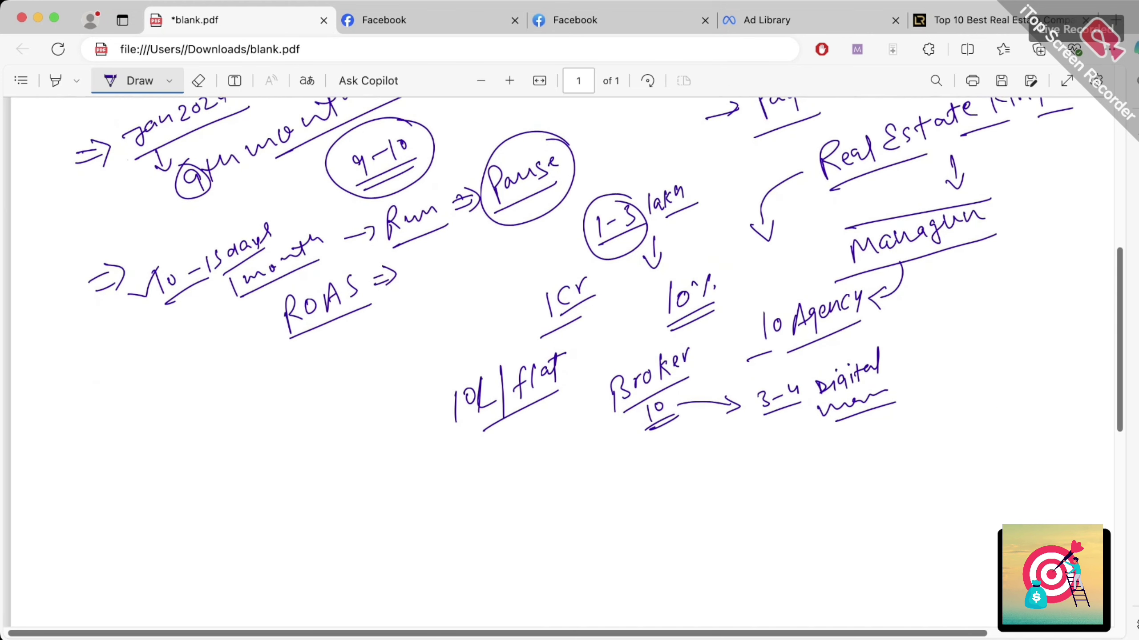
{"action": "left_click_drag", "start_coordinate": [649, 442], "coordinate": [631, 487]}
{"action": "mouse_move", "coordinate": [627, 469]}
{"action": "left_mouse_down"}
{"action": "mouse_move", "coordinate": [646, 467]}
{"action": "mouse_move", "coordinate": [605, 504]}
{"action": "mouse_move", "coordinate": [650, 476]}
{"action": "left_mouse_up"}
{"action": "left_click_drag", "start_coordinate": [575, 542], "coordinate": [660, 504]}
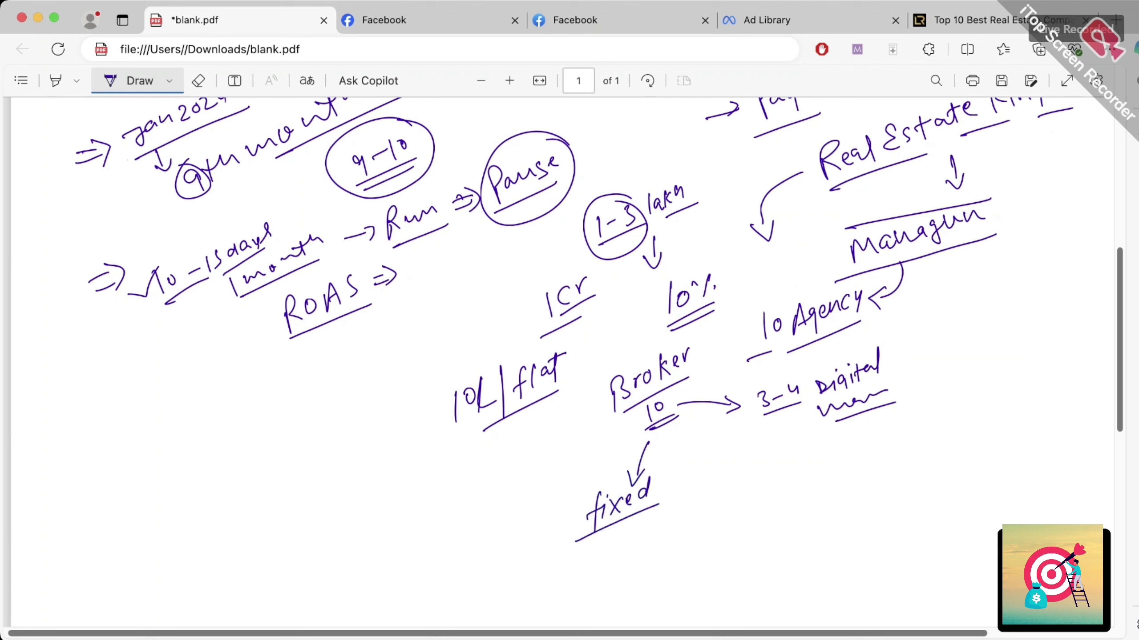
{"action": "left_click_drag", "start_coordinate": [579, 546], "coordinate": [691, 477]}
{"action": "mouse_move", "coordinate": [680, 473]}
{"action": "left_mouse_down"}
{"action": "mouse_move", "coordinate": [691, 476]}
{"action": "mouse_move", "coordinate": [678, 535]}
{"action": "left_mouse_up"}
{"action": "mouse_move", "coordinate": [674, 513]}
{"action": "left_mouse_down"}
{"action": "mouse_move", "coordinate": [694, 522]}
{"action": "mouse_move", "coordinate": [709, 501]}
{"action": "left_mouse_up"}
{"action": "left_click_drag", "start_coordinate": [672, 537], "coordinate": [709, 519]}
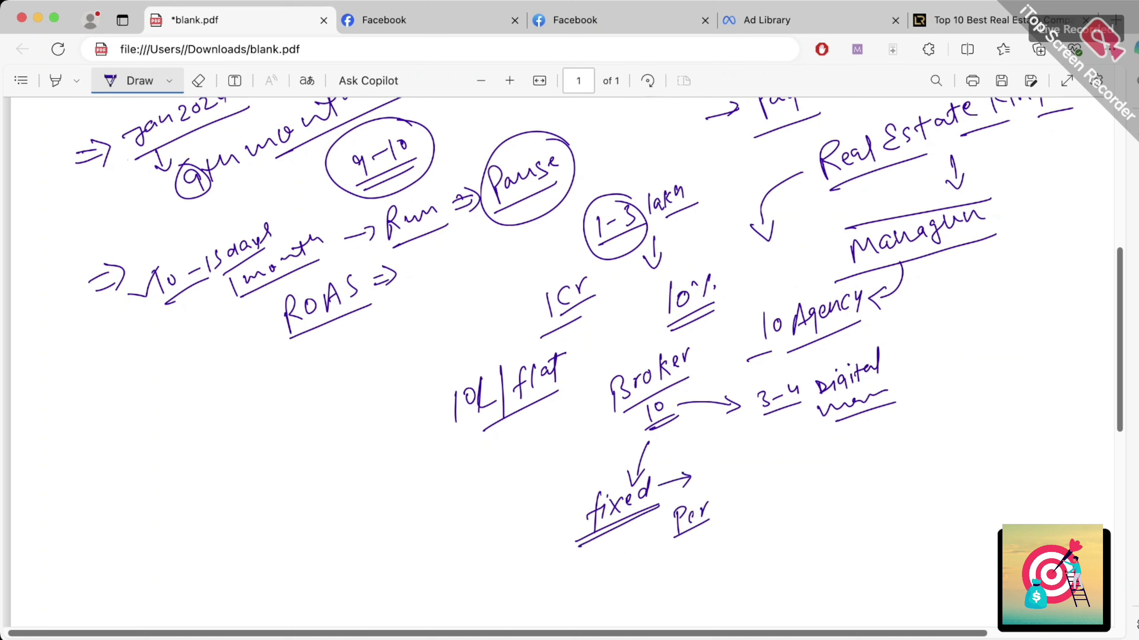
- Handwrite an underlined "10L -" beside "fixed" and an underlined "7-8" next to it
{"action": "left_click_drag", "start_coordinate": [480, 506], "coordinate": [480, 529]}
{"action": "mouse_move", "coordinate": [495, 505]}
{"action": "left_mouse_down"}
{"action": "mouse_move", "coordinate": [488, 518]}
{"action": "mouse_move", "coordinate": [498, 506]}
{"action": "left_mouse_up"}
{"action": "left_click_drag", "start_coordinate": [502, 499], "coordinate": [515, 510]}
{"action": "mouse_move", "coordinate": [471, 542]}
{"action": "left_mouse_down"}
{"action": "mouse_move", "coordinate": [517, 521]}
{"action": "mouse_move", "coordinate": [535, 489]}
{"action": "left_mouse_up"}
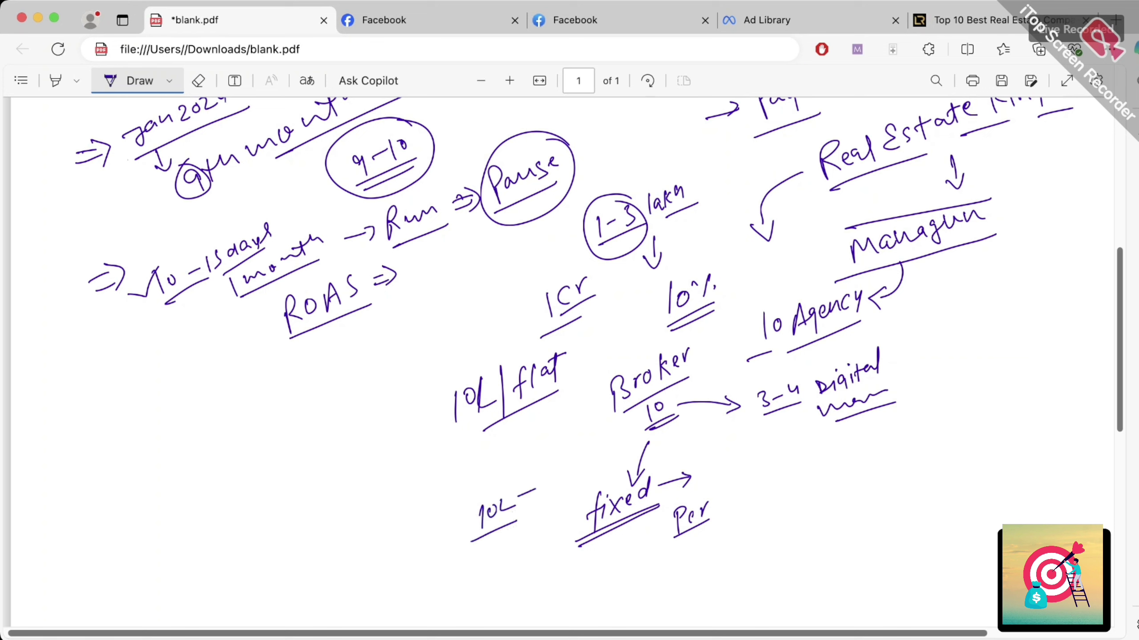
{"action": "mouse_move", "coordinate": [373, 490]}
{"action": "left_mouse_down"}
{"action": "mouse_move", "coordinate": [378, 506]}
{"action": "mouse_move", "coordinate": [413, 483]}
{"action": "left_mouse_up"}
{"action": "mouse_move", "coordinate": [430, 466]}
{"action": "left_mouse_down"}
{"action": "mouse_move", "coordinate": [417, 491]}
{"action": "mouse_move", "coordinate": [428, 469]}
{"action": "left_mouse_up"}
{"action": "left_click_drag", "start_coordinate": [384, 523], "coordinate": [433, 496]}
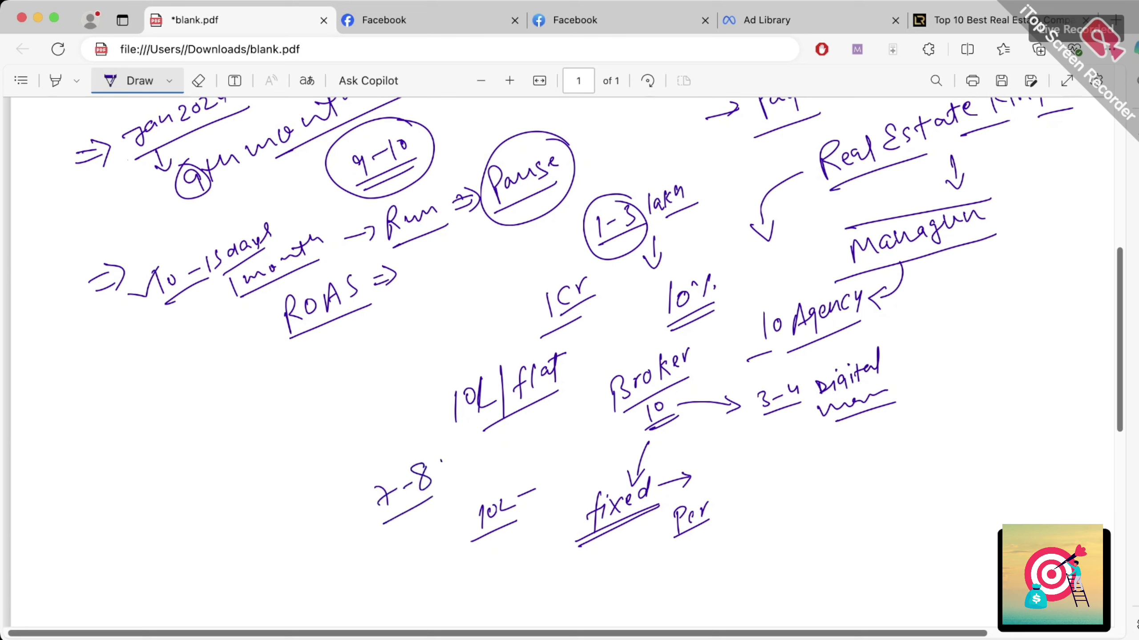
- Box "7-8", point it to an underlined "70-80 Lakh", and draw a long curved arrow from that amount to below "10L"
{"action": "mouse_move", "coordinate": [367, 477]}
{"action": "left_mouse_down"}
{"action": "mouse_move", "coordinate": [377, 524]}
{"action": "mouse_move", "coordinate": [418, 454]}
{"action": "mouse_move", "coordinate": [442, 494]}
{"action": "mouse_move", "coordinate": [342, 526]}
{"action": "mouse_move", "coordinate": [348, 532]}
{"action": "left_mouse_up"}
{"action": "mouse_move", "coordinate": [264, 528]}
{"action": "left_mouse_down"}
{"action": "mouse_move", "coordinate": [282, 541]}
{"action": "mouse_move", "coordinate": [312, 503]}
{"action": "left_mouse_up"}
{"action": "mouse_move", "coordinate": [320, 485]}
{"action": "left_mouse_down"}
{"action": "mouse_move", "coordinate": [309, 498]}
{"action": "mouse_move", "coordinate": [383, 448]}
{"action": "mouse_move", "coordinate": [400, 452]}
{"action": "left_mouse_up"}
{"action": "left_click_drag", "start_coordinate": [281, 542], "coordinate": [348, 494]}
{"action": "mouse_move", "coordinate": [306, 533]}
{"action": "left_mouse_down"}
{"action": "mouse_move", "coordinate": [317, 558]}
{"action": "mouse_move", "coordinate": [510, 572]}
{"action": "mouse_move", "coordinate": [504, 580]}
{"action": "left_mouse_up"}
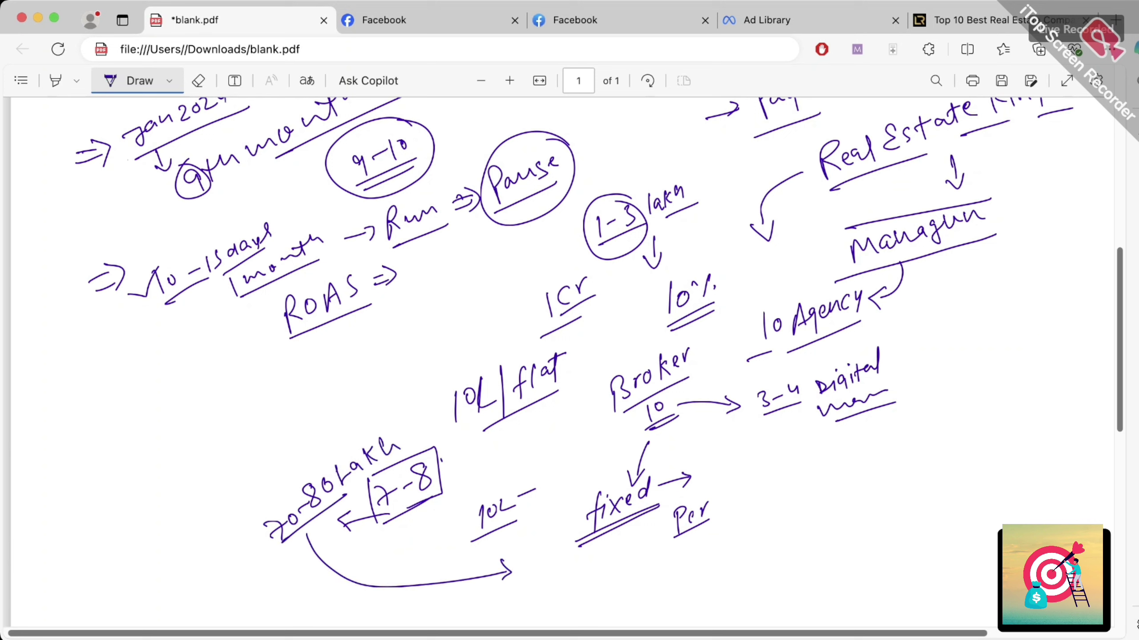
- At the end of the curved arrow, handwrite "10 → 2 lakh + 5%" with underlines, circling "5%" and "10"
{"action": "mouse_move", "coordinate": [538, 570]}
{"action": "left_mouse_down"}
{"action": "mouse_move", "coordinate": [535, 588]}
{"action": "mouse_move", "coordinate": [548, 572]}
{"action": "left_mouse_up"}
{"action": "mouse_move", "coordinate": [528, 592]}
{"action": "left_mouse_down"}
{"action": "mouse_move", "coordinate": [556, 586]}
{"action": "mouse_move", "coordinate": [551, 598]}
{"action": "mouse_move", "coordinate": [600, 574]}
{"action": "mouse_move", "coordinate": [590, 582]}
{"action": "mouse_move", "coordinate": [634, 580]}
{"action": "left_mouse_up"}
{"action": "left_click_drag", "start_coordinate": [648, 567], "coordinate": [650, 576]}
{"action": "left_click_drag", "start_coordinate": [660, 557], "coordinate": [659, 569]}
{"action": "left_click_drag", "start_coordinate": [671, 553], "coordinate": [678, 566]}
{"action": "mouse_move", "coordinate": [615, 597]}
{"action": "left_mouse_down"}
{"action": "mouse_move", "coordinate": [707, 555]}
{"action": "mouse_move", "coordinate": [699, 568]}
{"action": "left_mouse_up"}
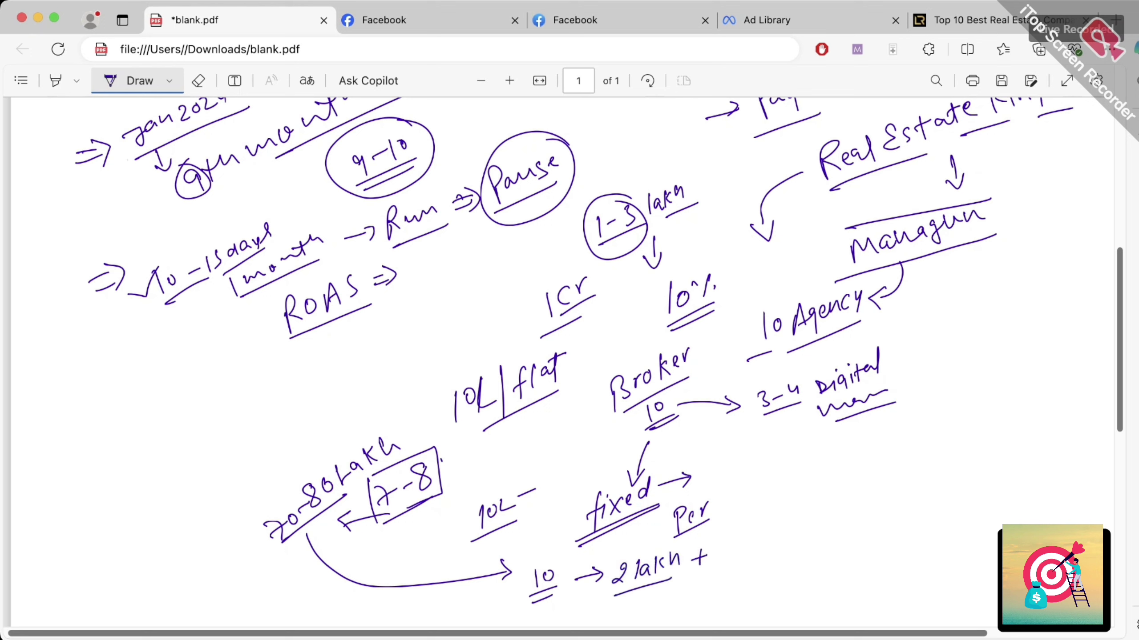
{"action": "mouse_move", "coordinate": [741, 531]}
{"action": "left_mouse_down"}
{"action": "mouse_move", "coordinate": [731, 550]}
{"action": "mouse_move", "coordinate": [761, 545]}
{"action": "left_mouse_up"}
{"action": "left_click_drag", "start_coordinate": [763, 507], "coordinate": [771, 506]}
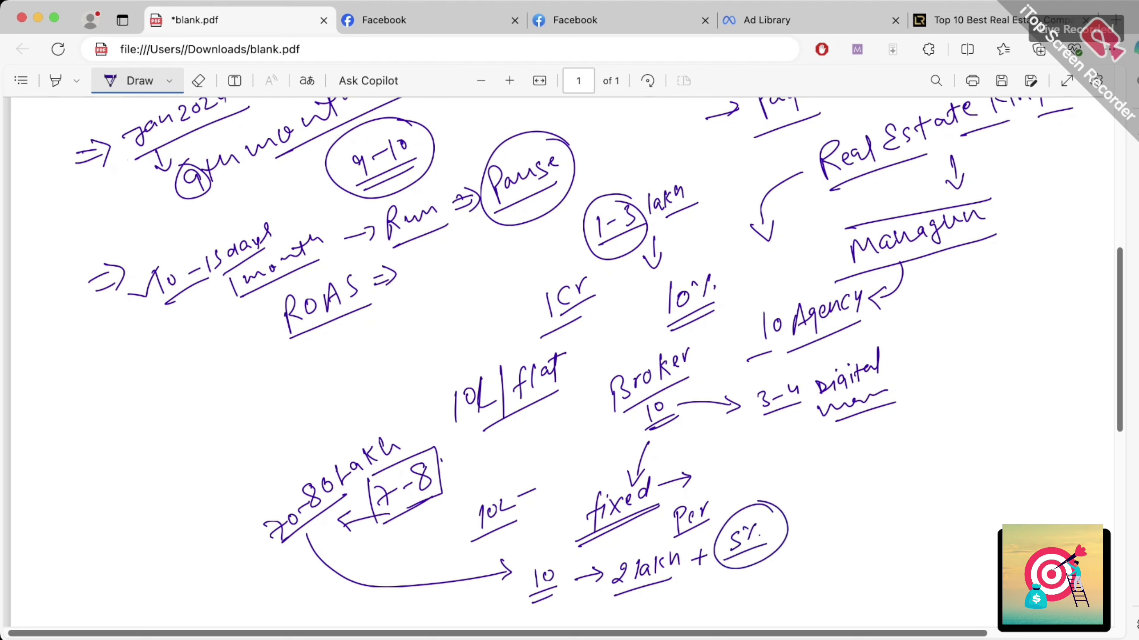
{"action": "mouse_move", "coordinate": [544, 561]}
{"action": "left_mouse_down"}
{"action": "mouse_move", "coordinate": [556, 610]}
{"action": "mouse_move", "coordinate": [554, 556]}
{"action": "left_mouse_up"}
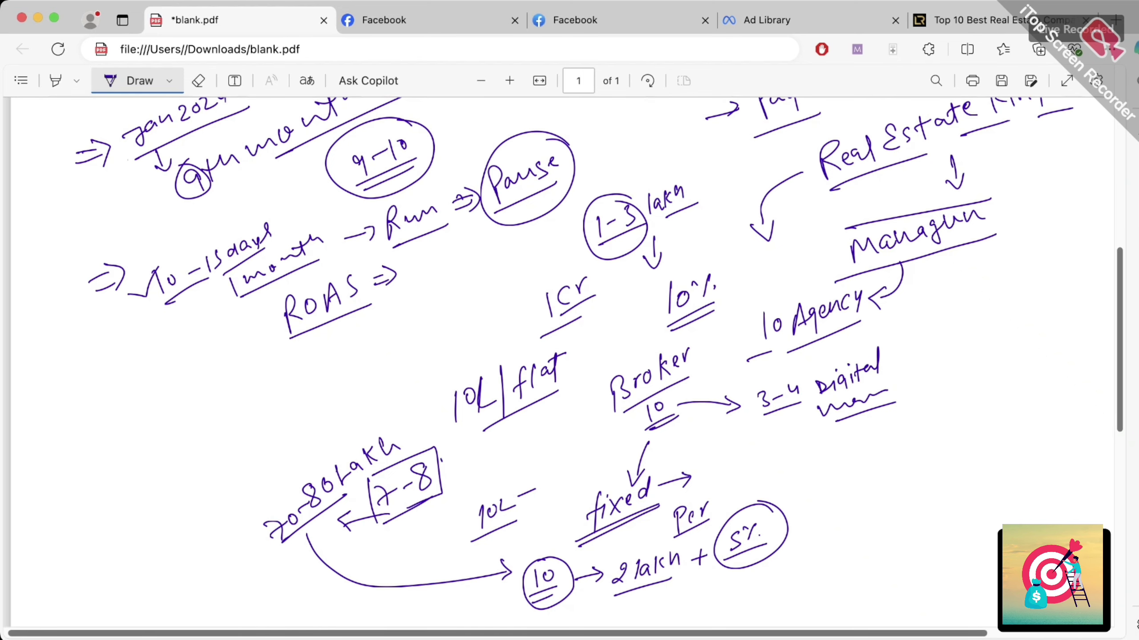
- Draw an arrow pointing up at "Mahagun" and reinforce the line above the name
{"action": "scroll", "coordinate": [565, 359], "scroll_direction": "up", "scroll_amount": 4}
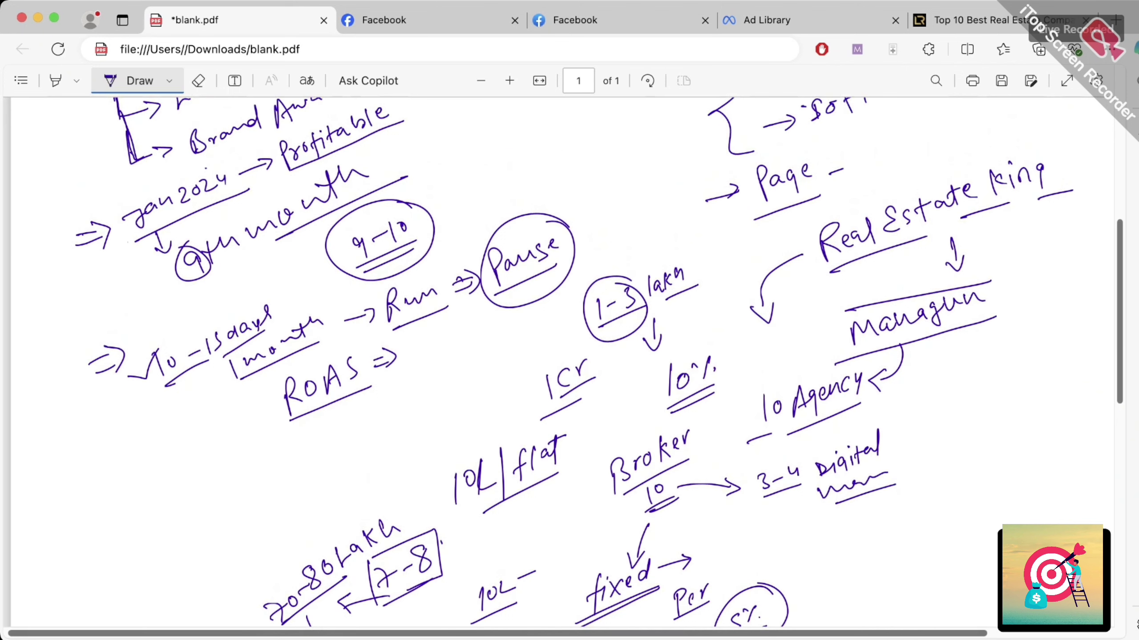
{"action": "scroll", "coordinate": [565, 359], "scroll_direction": "down", "scroll_amount": 1}
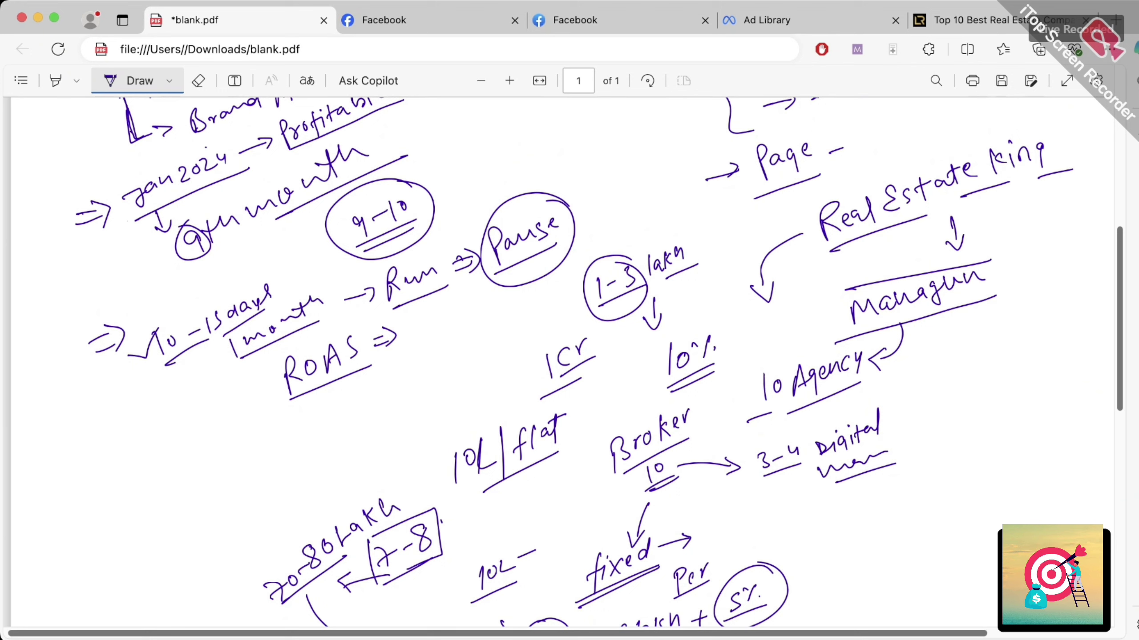
{"action": "mouse_move", "coordinate": [931, 356]}
{"action": "left_mouse_down"}
{"action": "mouse_move", "coordinate": [929, 315]}
{"action": "mouse_move", "coordinate": [938, 326]}
{"action": "left_mouse_up"}
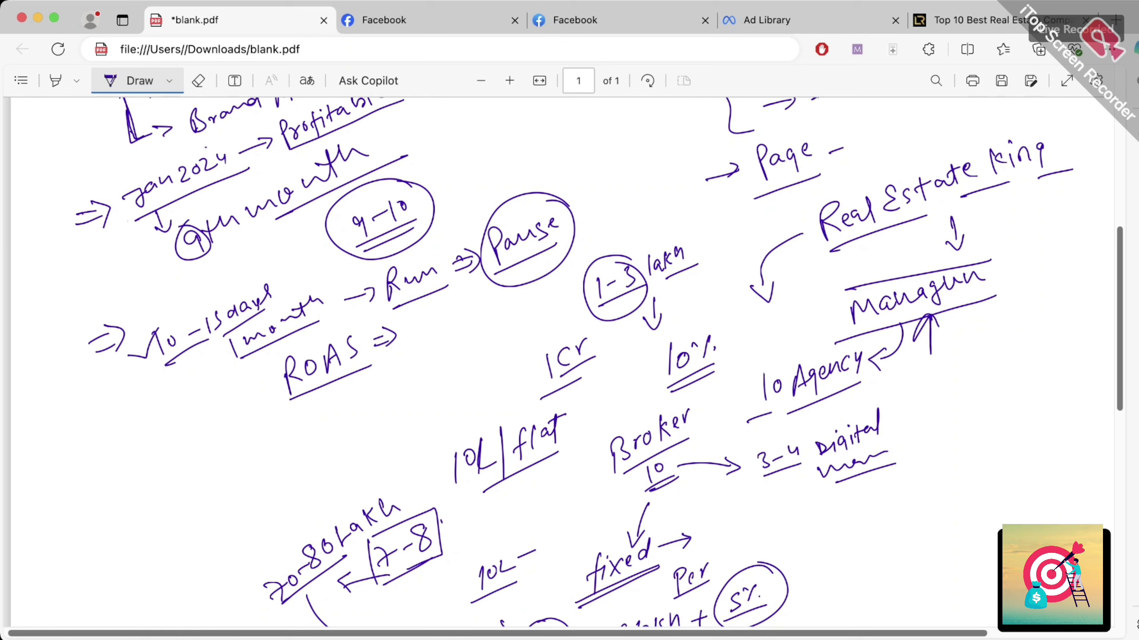
{"action": "left_click_drag", "start_coordinate": [837, 293], "coordinate": [866, 286]}
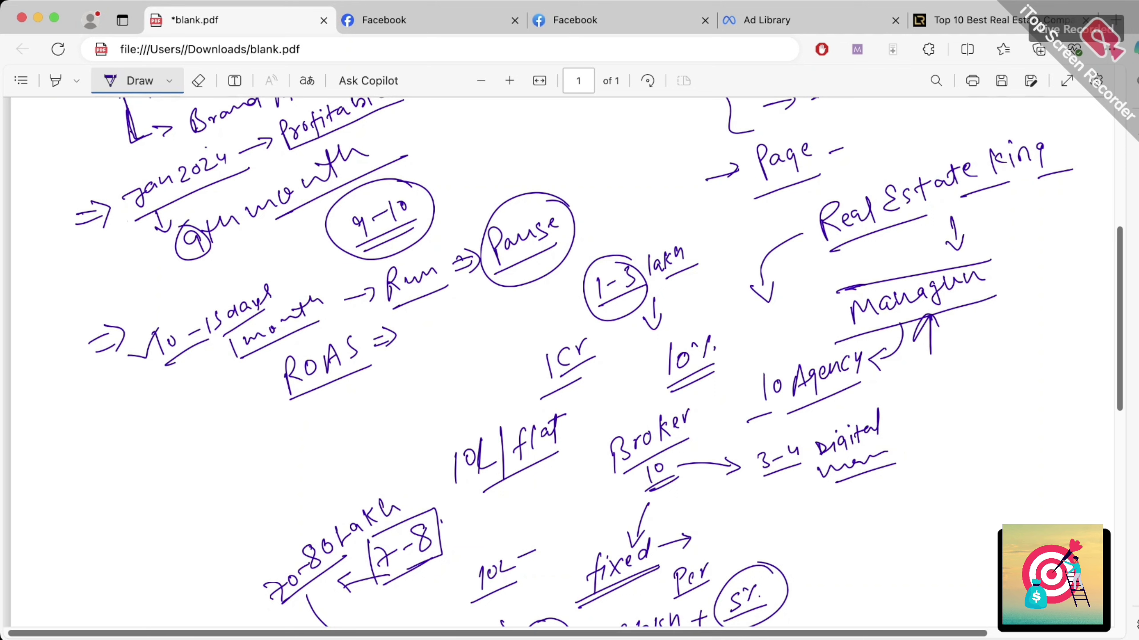
- Draw a long arrow pointing at the circled "5%"
{"action": "scroll", "coordinate": [582, 359], "scroll_direction": "down", "scroll_amount": 3}
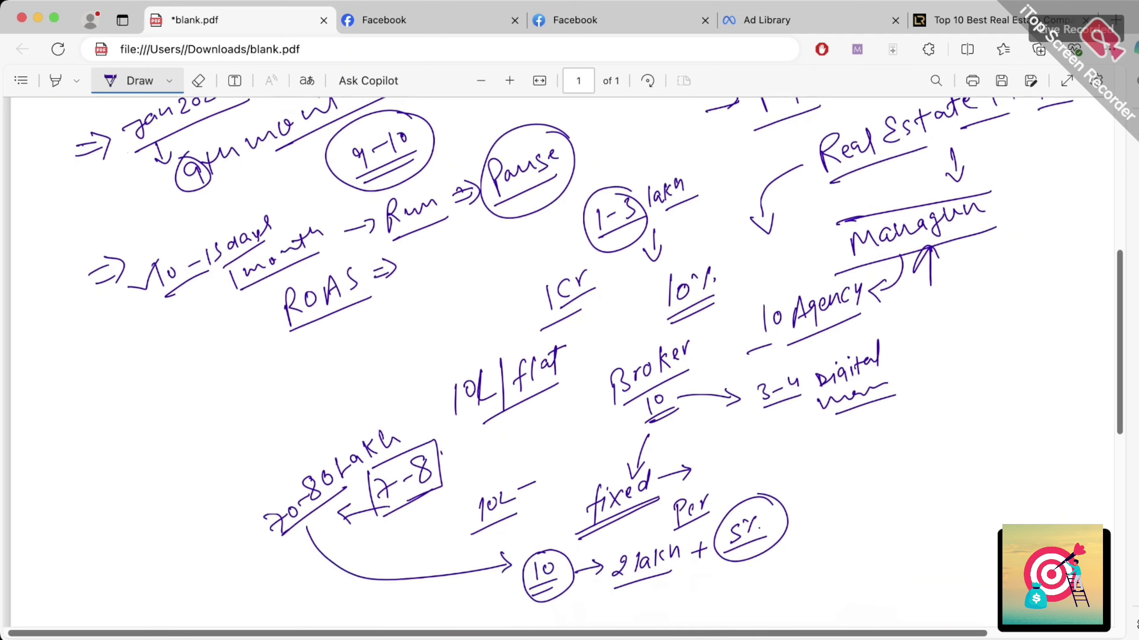
{"action": "left_click_drag", "start_coordinate": [878, 481], "coordinate": [783, 501]}
{"action": "mouse_move", "coordinate": [802, 485]}
{"action": "left_mouse_down"}
{"action": "mouse_move", "coordinate": [779, 498]}
{"action": "mouse_move", "coordinate": [798, 508]}
{"action": "left_mouse_up"}
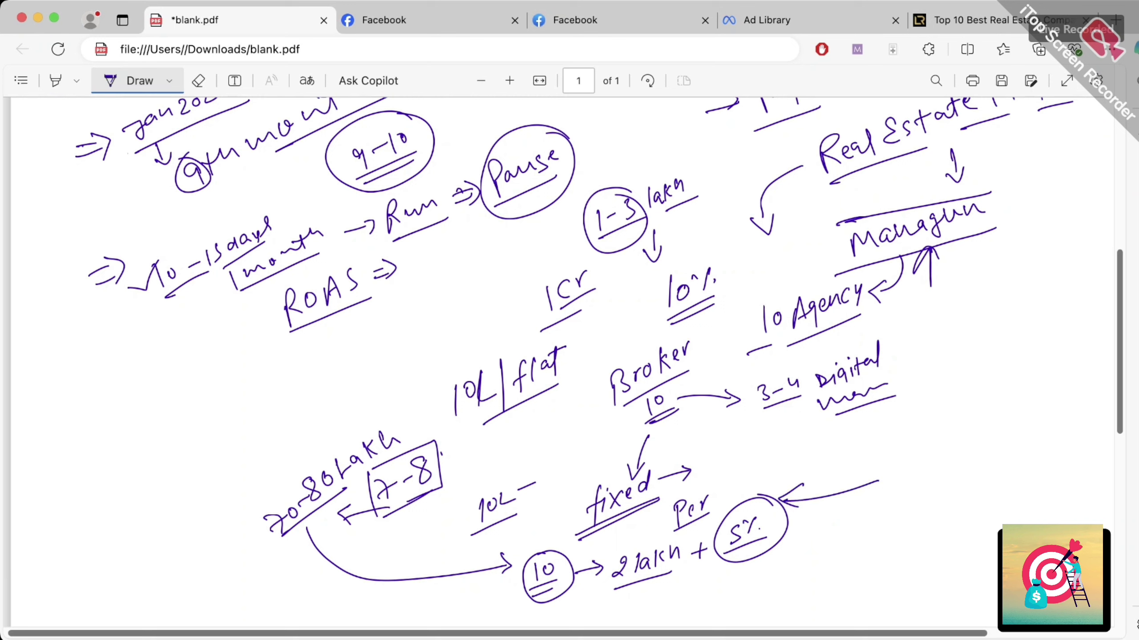
- Mark "Mahagun" with a down arrow and a double arrow before it, then handwrite circled "2" and double-underlined "Ad" below
{"action": "mouse_move", "coordinate": [960, 232]}
{"action": "left_mouse_down"}
{"action": "mouse_move", "coordinate": [958, 269]}
{"action": "mouse_move", "coordinate": [969, 251]}
{"action": "left_mouse_up"}
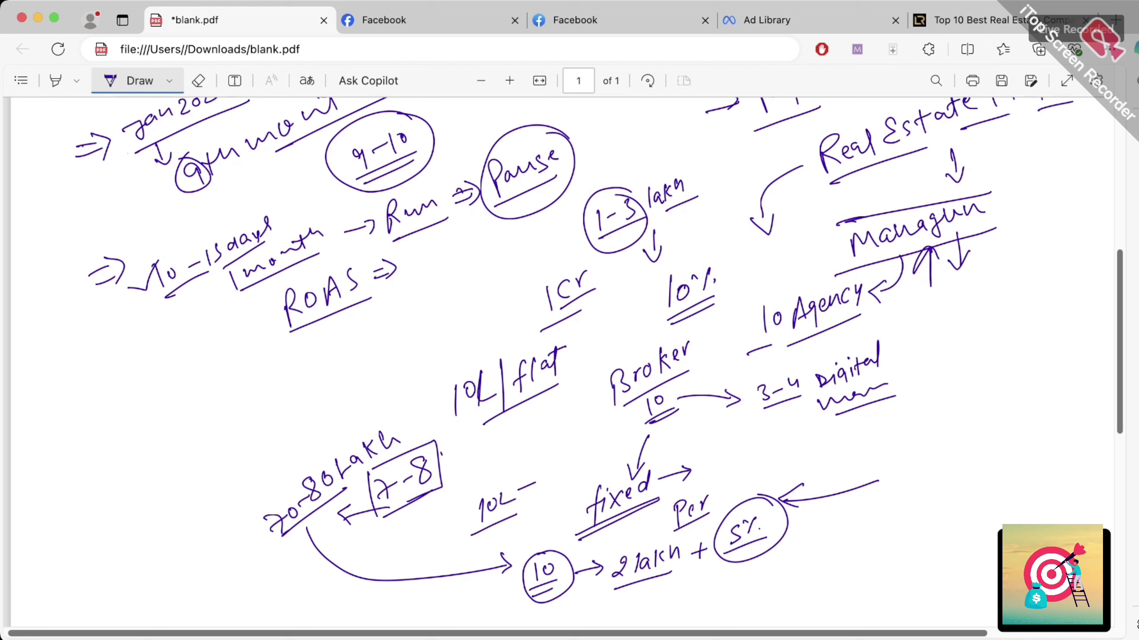
{"action": "left_click_drag", "start_coordinate": [798, 254], "coordinate": [824, 255]}
{"action": "left_click_drag", "start_coordinate": [812, 234], "coordinate": [812, 265]}
{"action": "mouse_move", "coordinate": [933, 328]}
{"action": "left_mouse_down"}
{"action": "mouse_move", "coordinate": [932, 345]}
{"action": "mouse_move", "coordinate": [957, 338]}
{"action": "left_mouse_up"}
{"action": "mouse_move", "coordinate": [949, 316]}
{"action": "left_mouse_down"}
{"action": "mouse_move", "coordinate": [975, 322]}
{"action": "mouse_move", "coordinate": [1016, 307]}
{"action": "left_mouse_up"}
{"action": "mouse_move", "coordinate": [1021, 296]}
{"action": "left_mouse_down"}
{"action": "mouse_move", "coordinate": [1024, 313]}
{"action": "mouse_move", "coordinate": [1026, 304]}
{"action": "left_mouse_up"}
{"action": "left_click_drag", "start_coordinate": [987, 336], "coordinate": [1034, 329]}
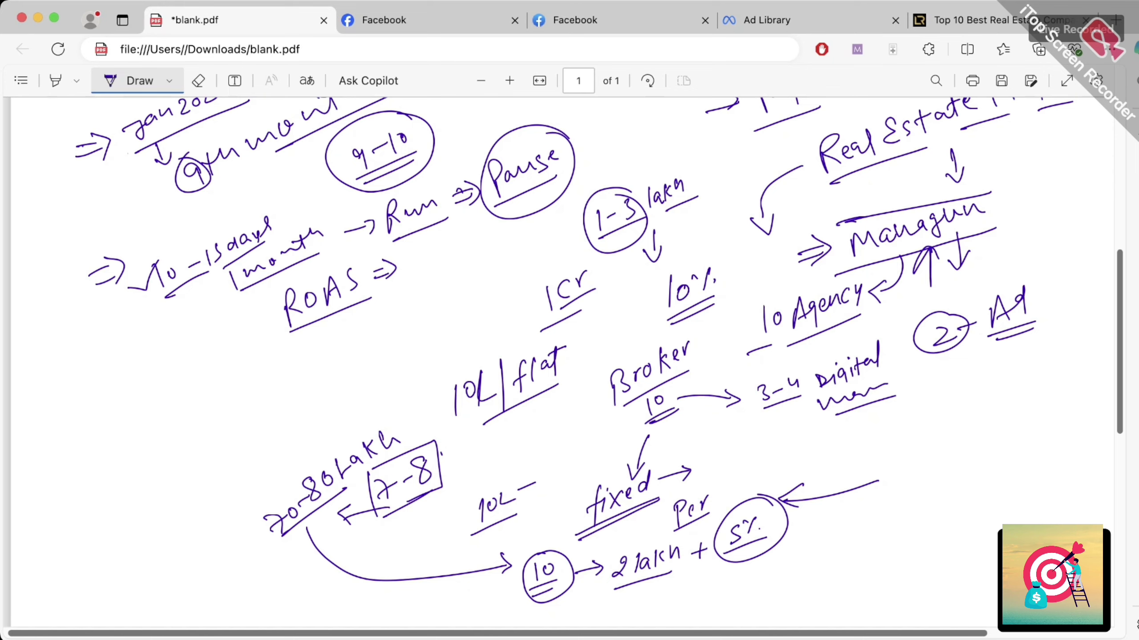
- Glance at the Noida real estate companies article and return to the notes to draw a double line under "2 lakh"
{"action": "left_click", "coordinate": [968, 20]}
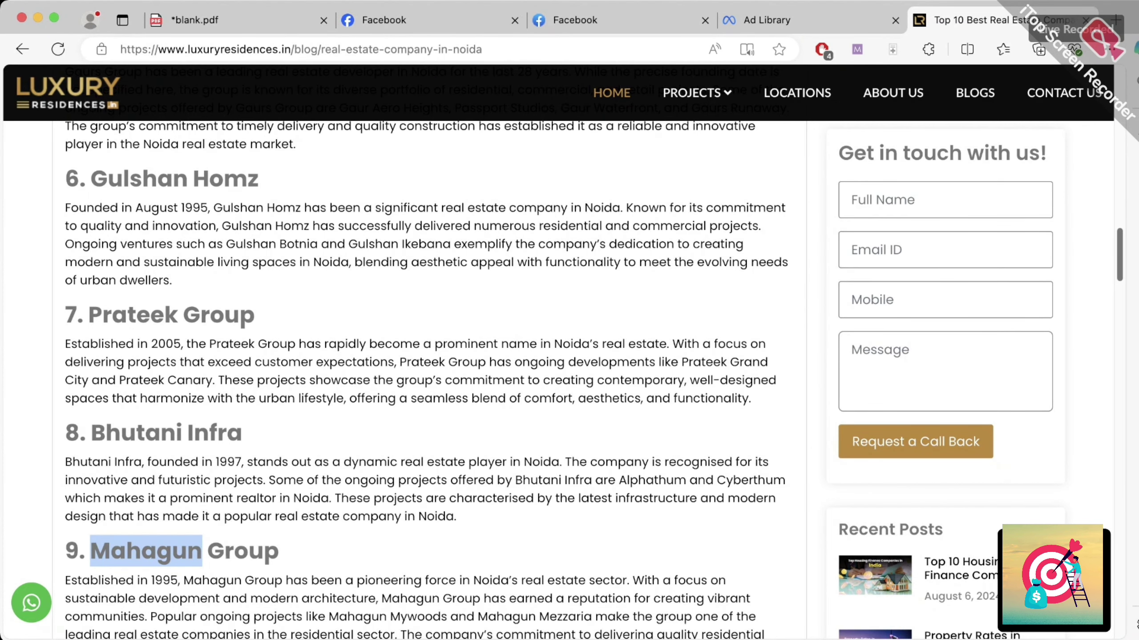
{"action": "left_click", "coordinate": [237, 20]}
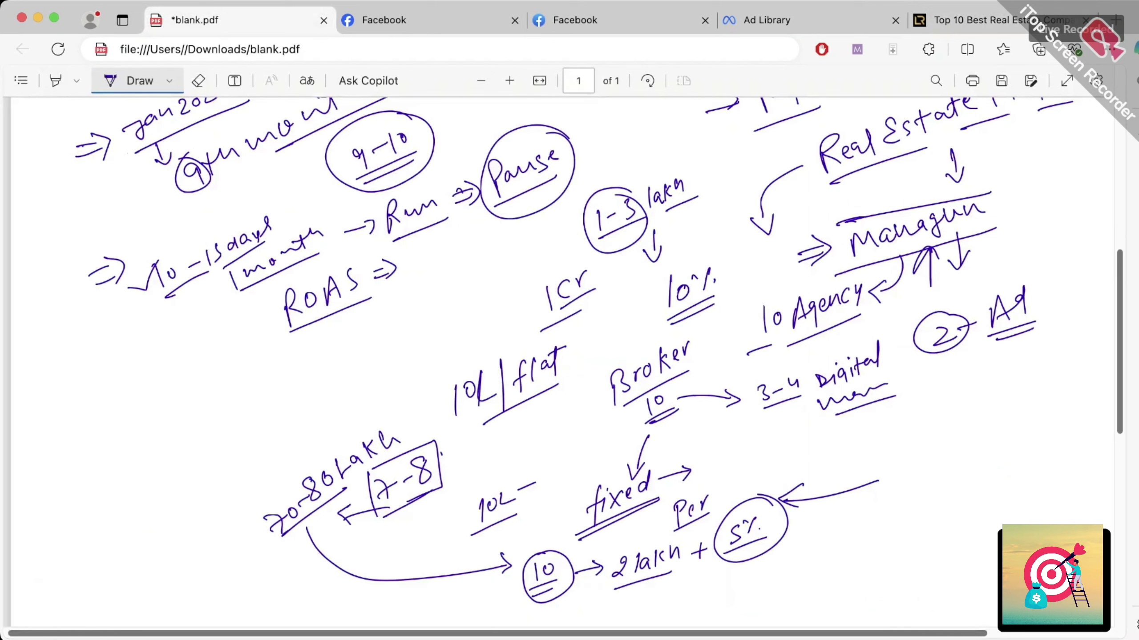
{"action": "left_click_drag", "start_coordinate": [583, 606], "coordinate": [694, 591]}
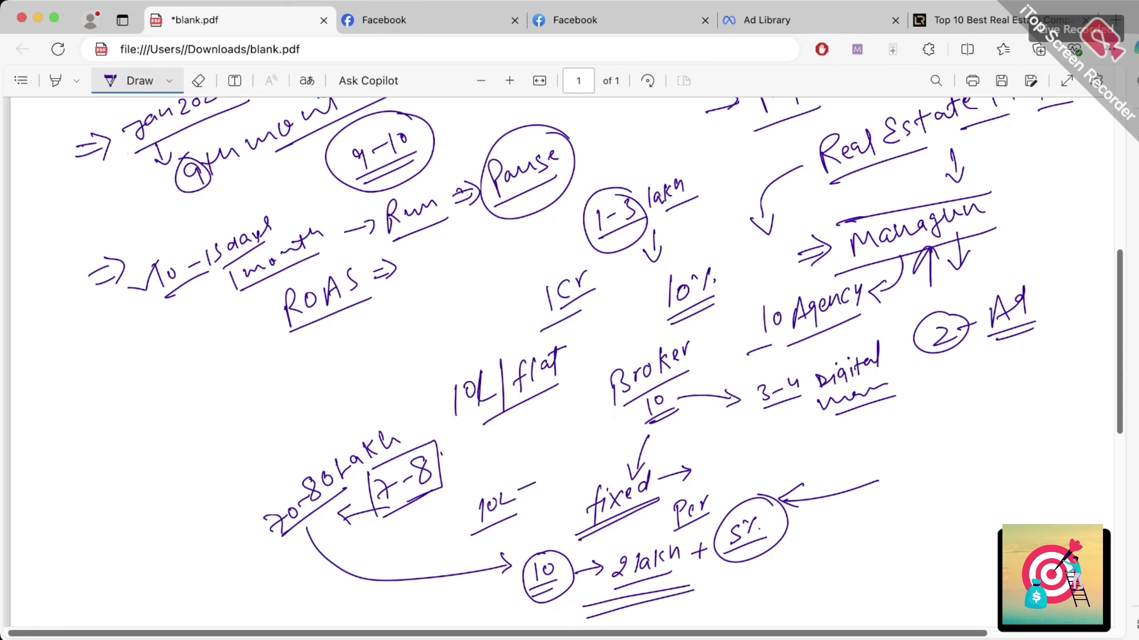
{"action": "scroll", "coordinate": [569, 359], "scroll_direction": "up", "scroll_amount": 5}
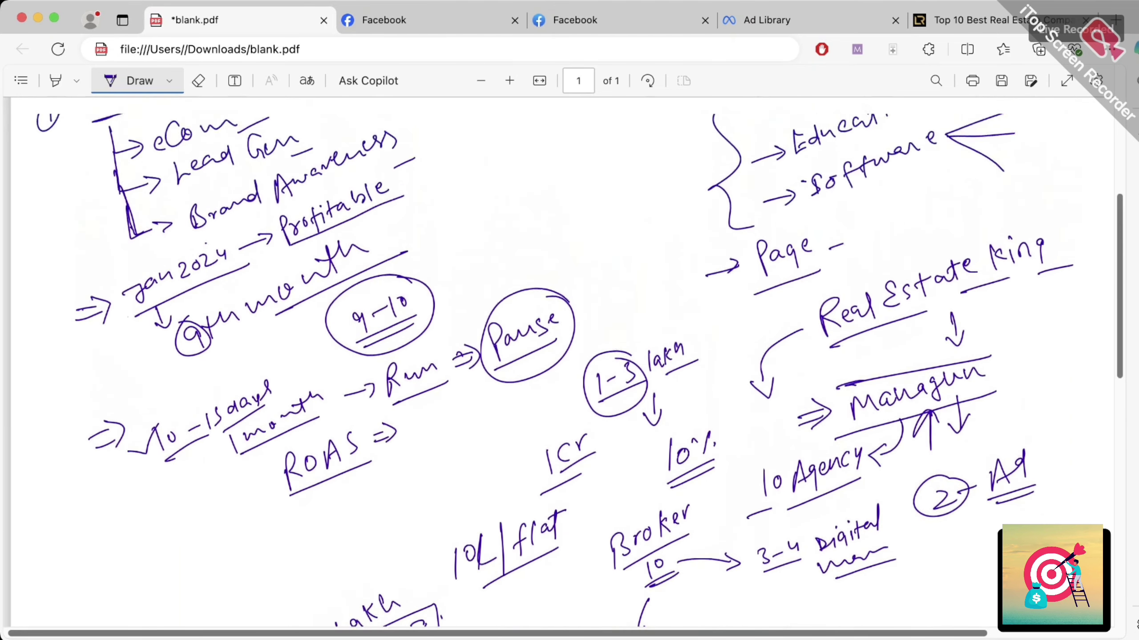
{"action": "scroll", "coordinate": [569, 359], "scroll_direction": "up", "scroll_amount": 2}
{"action": "scroll", "coordinate": [569, 359], "scroll_direction": "down", "scroll_amount": 5}
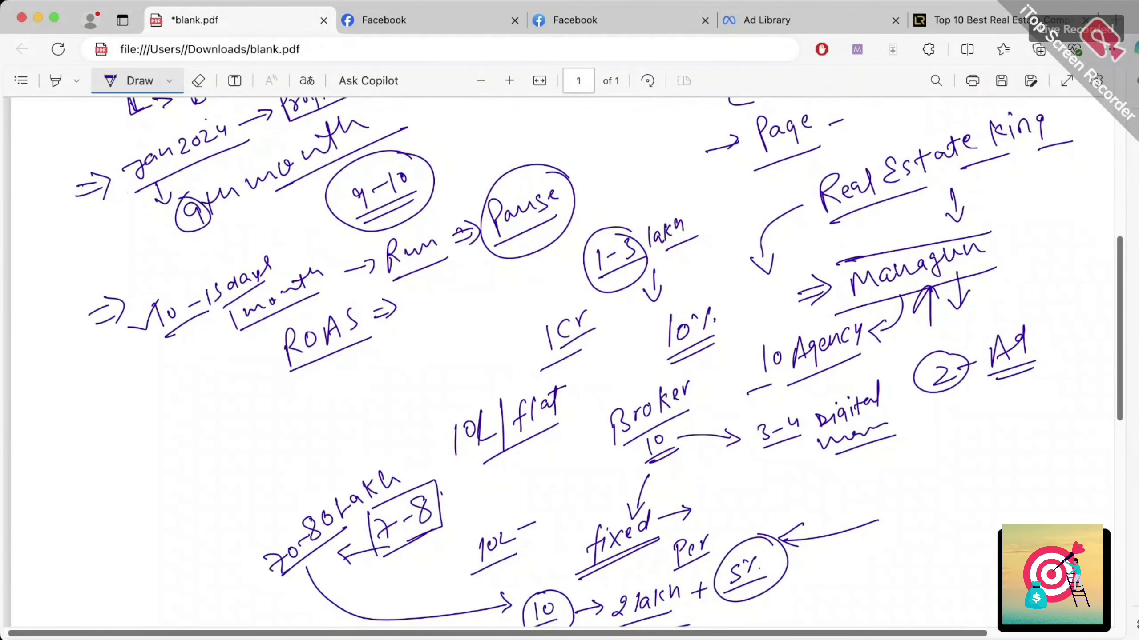
- Handwrite underlined "seller" with an arrow to double-underlined "Ad" beside "70-80 lakh", circle "Ad" and draw an arrow rising from it
{"action": "scroll", "coordinate": [570, 359], "scroll_direction": "down", "scroll_amount": 1}
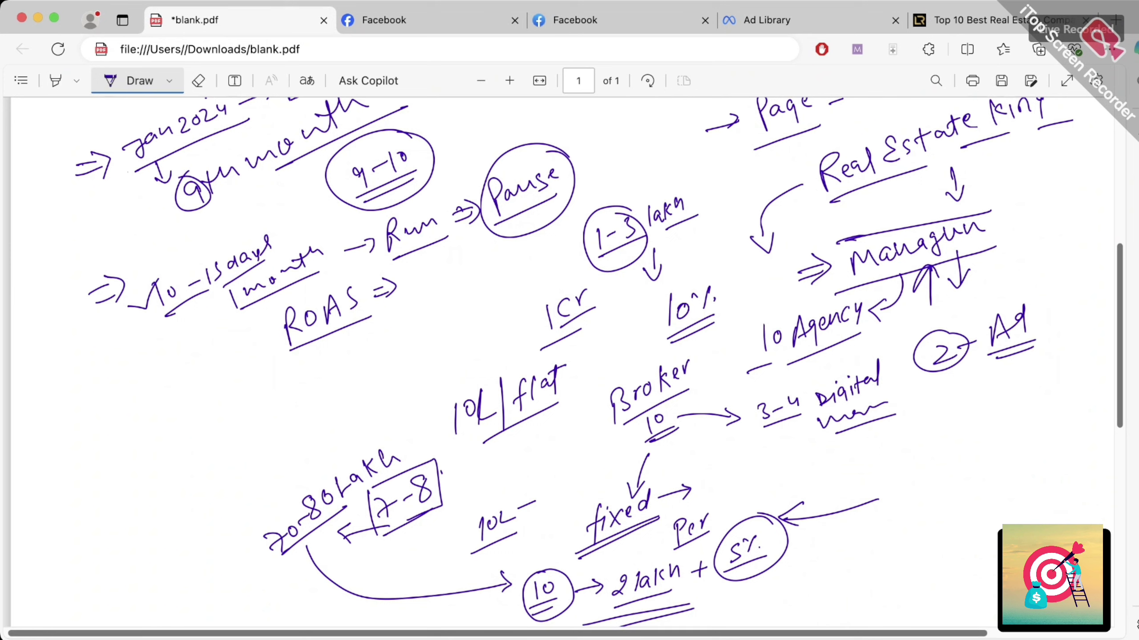
{"action": "mouse_move", "coordinate": [146, 528]}
{"action": "left_mouse_down"}
{"action": "mouse_move", "coordinate": [135, 543]}
{"action": "mouse_move", "coordinate": [197, 491]}
{"action": "mouse_move", "coordinate": [148, 568]}
{"action": "left_mouse_up"}
{"action": "left_click_drag", "start_coordinate": [213, 489], "coordinate": [234, 469]}
{"action": "mouse_move", "coordinate": [221, 468]}
{"action": "left_mouse_down"}
{"action": "mouse_move", "coordinate": [231, 479]}
{"action": "mouse_move", "coordinate": [280, 456]}
{"action": "left_mouse_up"}
{"action": "left_click_drag", "start_coordinate": [247, 496], "coordinate": [282, 471]}
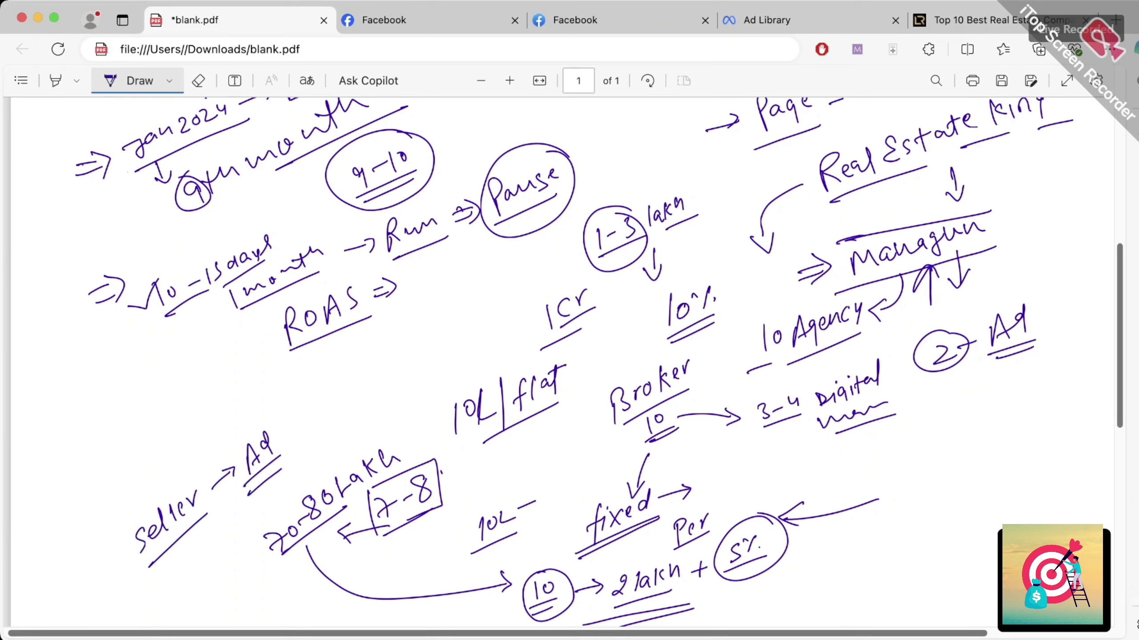
{"action": "mouse_move", "coordinate": [269, 418]}
{"action": "left_mouse_down"}
{"action": "mouse_move", "coordinate": [257, 418]}
{"action": "mouse_move", "coordinate": [291, 443]}
{"action": "mouse_move", "coordinate": [271, 416]}
{"action": "mouse_move", "coordinate": [314, 384]}
{"action": "mouse_move", "coordinate": [313, 396]}
{"action": "left_mouse_up"}
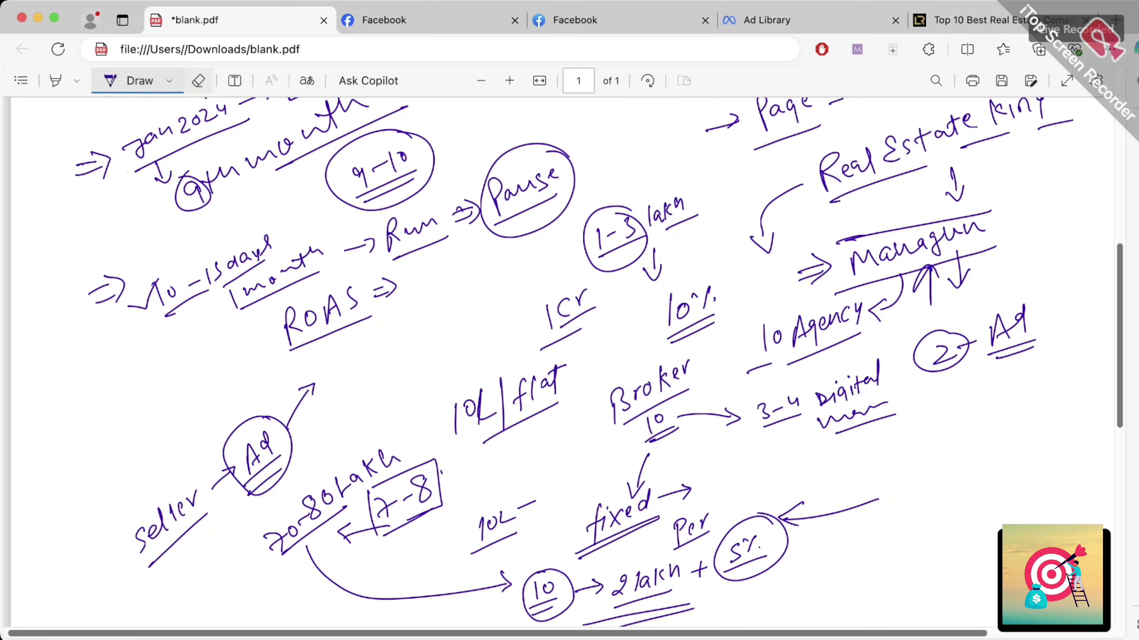
- Erase the handwritten strokes across the notes page, from the "Ad" arrow to the broker and agency notes
{"action": "left_click", "coordinate": [198, 81]}
{"action": "mouse_move", "coordinate": [314, 386]}
{"action": "left_mouse_down"}
{"action": "mouse_move", "coordinate": [258, 453]}
{"action": "mouse_move", "coordinate": [265, 482]}
{"action": "mouse_move", "coordinate": [234, 466]}
{"action": "mouse_move", "coordinate": [152, 539]}
{"action": "mouse_move", "coordinate": [281, 542]}
{"action": "mouse_move", "coordinate": [341, 502]}
{"action": "mouse_move", "coordinate": [403, 520]}
{"action": "mouse_move", "coordinate": [421, 489]}
{"action": "mouse_move", "coordinate": [342, 536]}
{"action": "mouse_move", "coordinate": [403, 596]}
{"action": "mouse_move", "coordinate": [531, 505]}
{"action": "left_mouse_up"}
{"action": "mouse_move", "coordinate": [506, 580]}
{"action": "left_mouse_down"}
{"action": "mouse_move", "coordinate": [548, 588]}
{"action": "mouse_move", "coordinate": [549, 618]}
{"action": "mouse_move", "coordinate": [556, 604]}
{"action": "mouse_move", "coordinate": [676, 571]}
{"action": "mouse_move", "coordinate": [645, 616]}
{"action": "mouse_move", "coordinate": [784, 519]}
{"action": "left_mouse_up"}
{"action": "mouse_move", "coordinate": [762, 564]}
{"action": "left_mouse_down"}
{"action": "mouse_move", "coordinate": [752, 542]}
{"action": "mouse_move", "coordinate": [700, 571]}
{"action": "mouse_move", "coordinate": [587, 589]}
{"action": "mouse_move", "coordinate": [636, 477]}
{"action": "mouse_move", "coordinate": [618, 515]}
{"action": "left_mouse_up"}
{"action": "mouse_move", "coordinate": [690, 538]}
{"action": "left_mouse_down"}
{"action": "mouse_move", "coordinate": [676, 532]}
{"action": "mouse_move", "coordinate": [677, 428]}
{"action": "mouse_move", "coordinate": [652, 422]}
{"action": "mouse_move", "coordinate": [641, 390]}
{"action": "mouse_move", "coordinate": [668, 377]}
{"action": "mouse_move", "coordinate": [771, 420]}
{"action": "mouse_move", "coordinate": [865, 417]}
{"action": "mouse_move", "coordinate": [825, 399]}
{"action": "mouse_move", "coordinate": [1009, 323]}
{"action": "mouse_move", "coordinate": [1015, 354]}
{"action": "left_mouse_up"}
{"action": "mouse_move", "coordinate": [556, 372]}
{"action": "left_mouse_down"}
{"action": "mouse_move", "coordinate": [468, 408]}
{"action": "mouse_move", "coordinate": [556, 368]}
{"action": "left_mouse_up"}
- Close the Facebook home feed tab and return to the Ad Library results for Prateek Group
{"action": "left_click", "coordinate": [428, 20]}
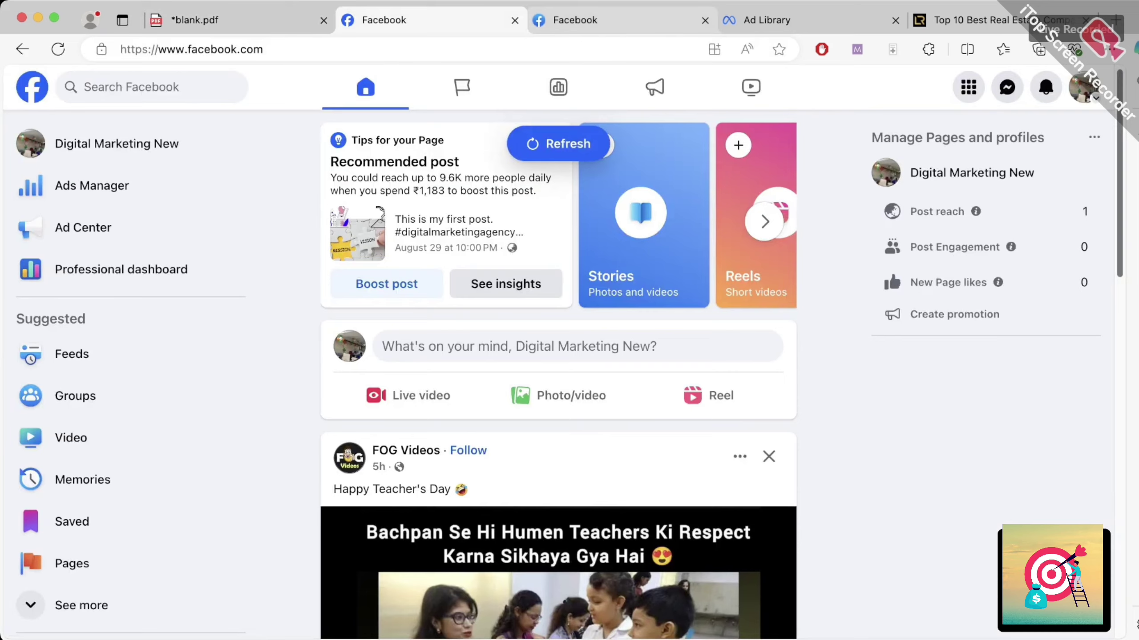
{"action": "left_click", "coordinate": [621, 20]}
{"action": "left_click", "coordinate": [515, 21]}
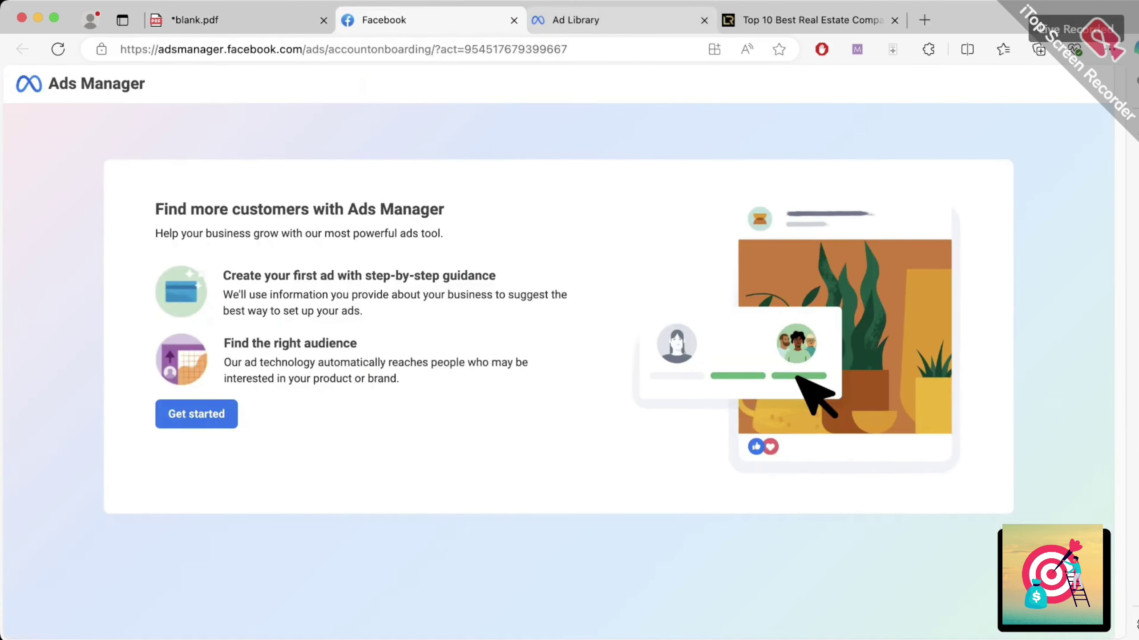
{"action": "key", "text": "ctrl+Tab"}
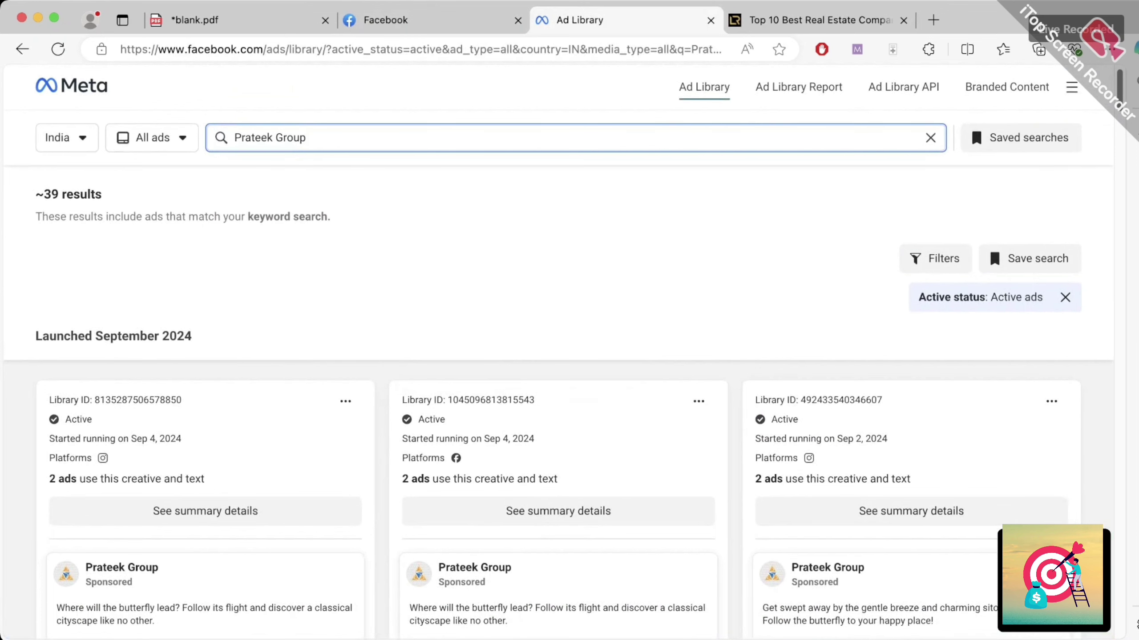
- Mark the start date and description of the first Prateek Group ad with the red pen, and clear the marks
{"action": "scroll", "coordinate": [563, 355], "scroll_direction": "down", "scroll_amount": 2}
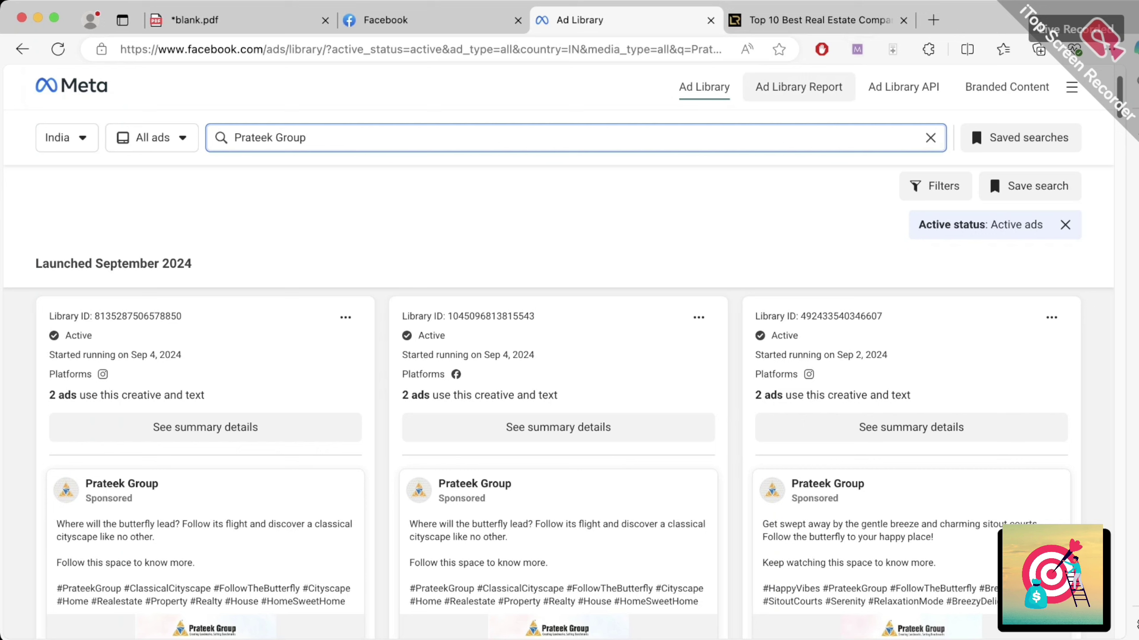
{"action": "key", "text": "alt+shift+m"}
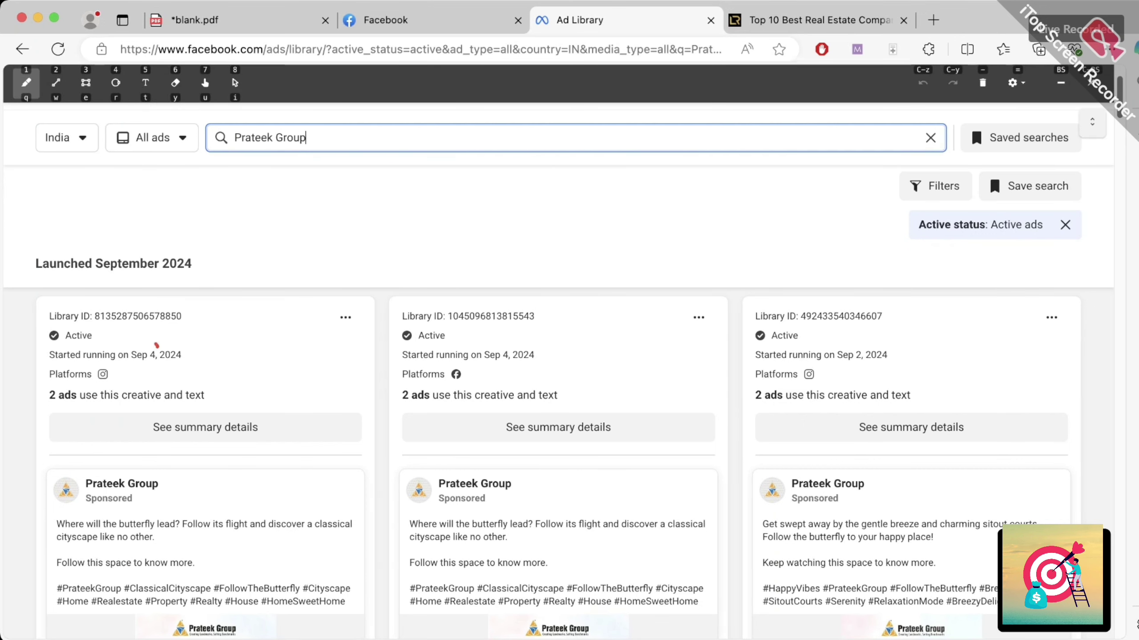
{"action": "mouse_move", "coordinate": [157, 345]}
{"action": "left_mouse_down"}
{"action": "mouse_move", "coordinate": [140, 338]}
{"action": "mouse_move", "coordinate": [167, 340]}
{"action": "left_mouse_up"}
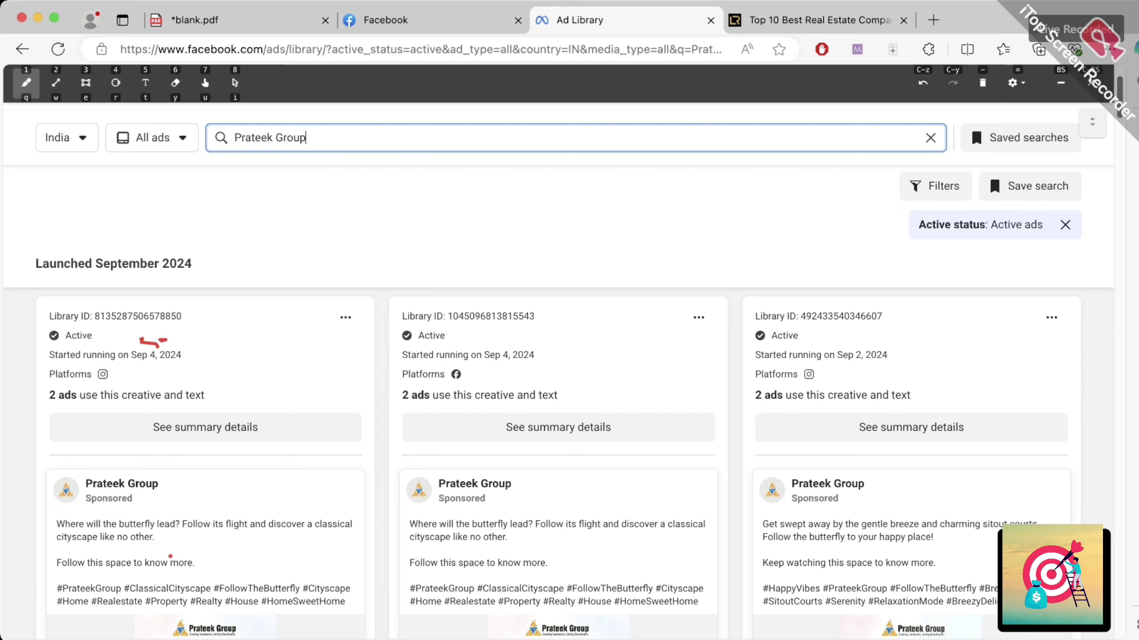
{"action": "left_click_drag", "start_coordinate": [171, 556], "coordinate": [207, 534]}
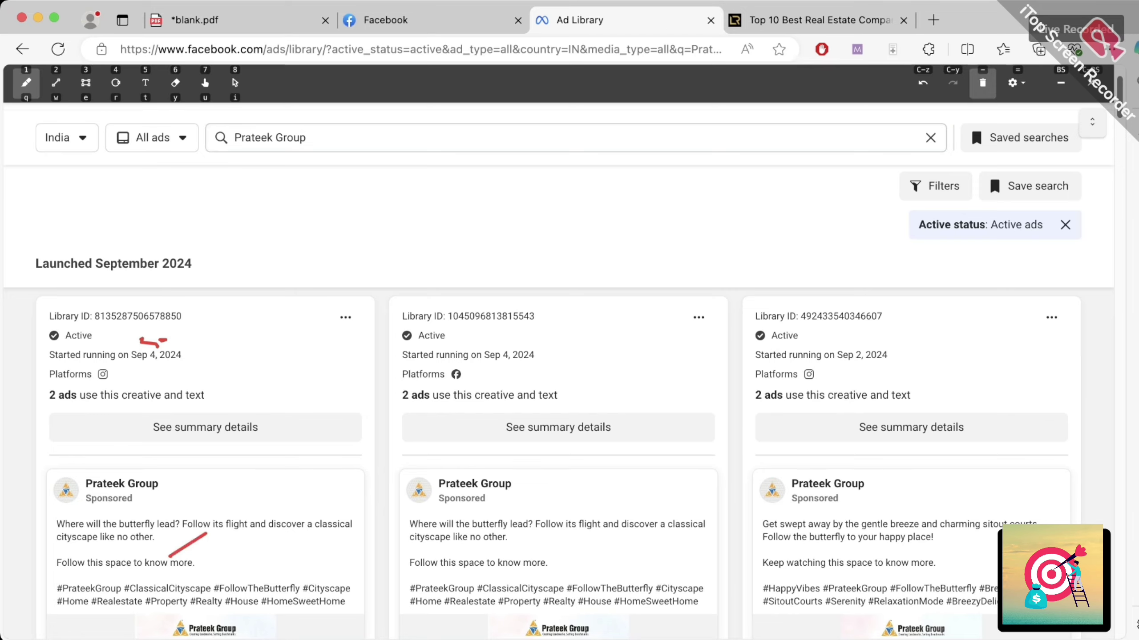
{"action": "left_click", "coordinate": [982, 84]}
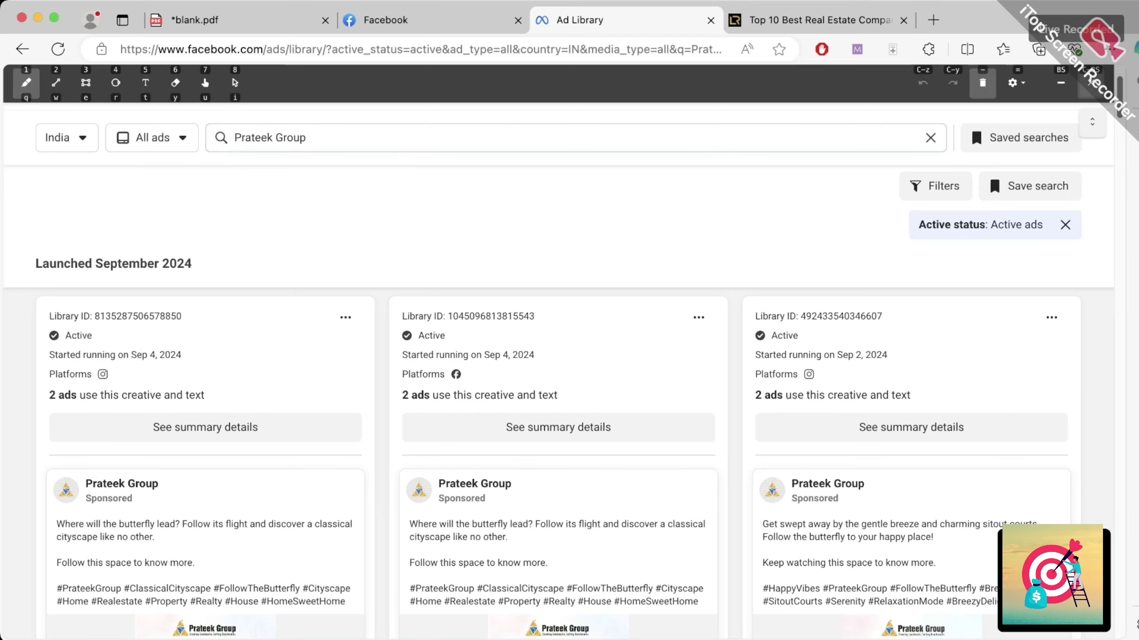
- Examine the creatives, texts and advertisers of the ads launched in September 2024 for Prateek Group
{"action": "scroll", "coordinate": [558, 422], "scroll_direction": "down", "scroll_amount": 5}
{"action": "scroll", "coordinate": [558, 421], "scroll_direction": "up", "scroll_amount": 6}
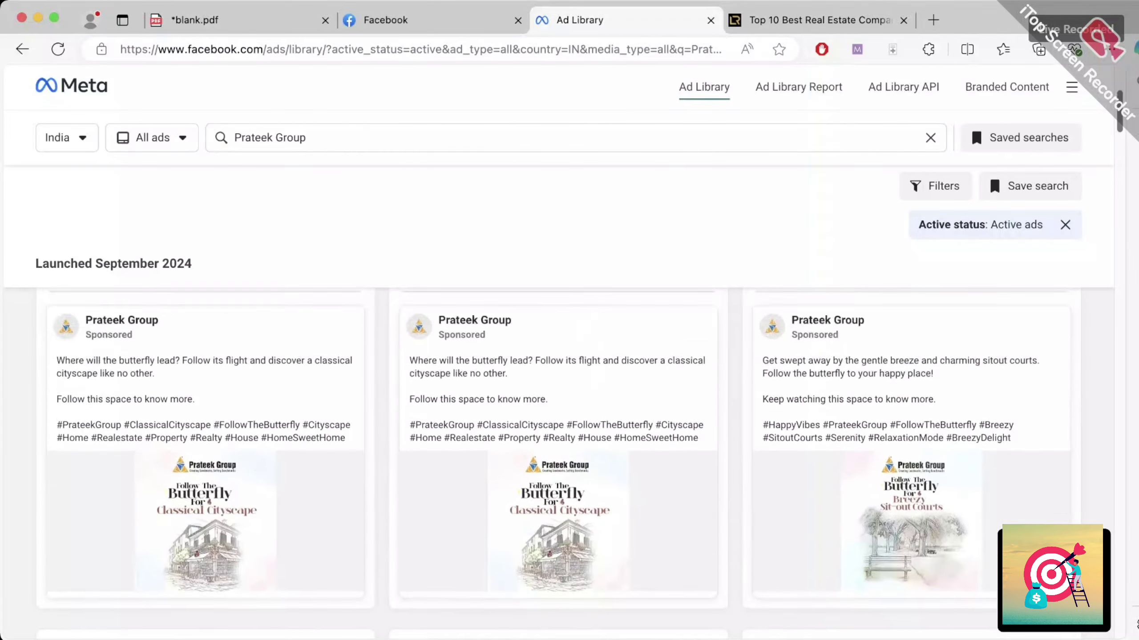
{"action": "scroll", "coordinate": [558, 422], "scroll_direction": "down", "scroll_amount": 5}
{"action": "scroll", "coordinate": [559, 421], "scroll_direction": "down", "scroll_amount": 5}
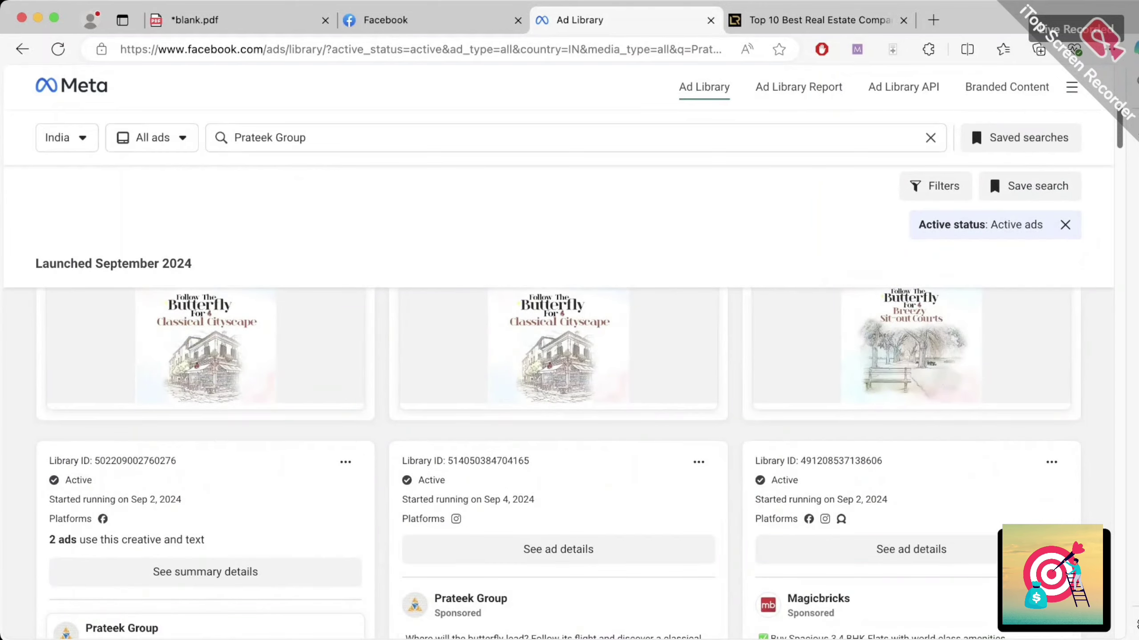
{"action": "scroll", "coordinate": [558, 421], "scroll_direction": "down", "scroll_amount": 10}
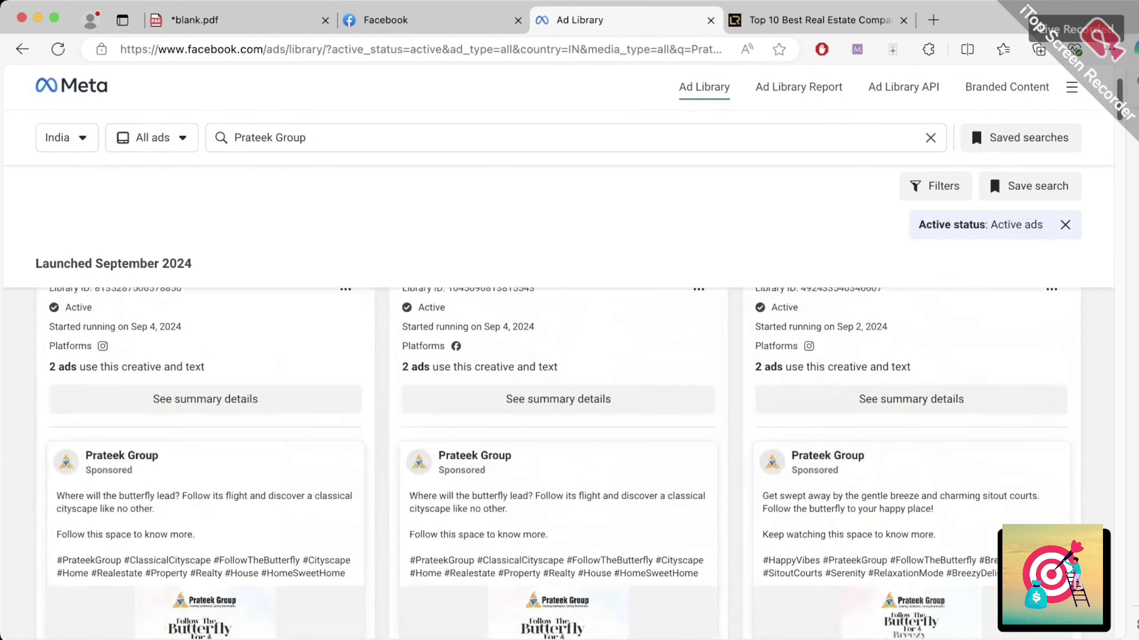
{"action": "scroll", "coordinate": [558, 462], "scroll_direction": "down", "scroll_amount": 10}
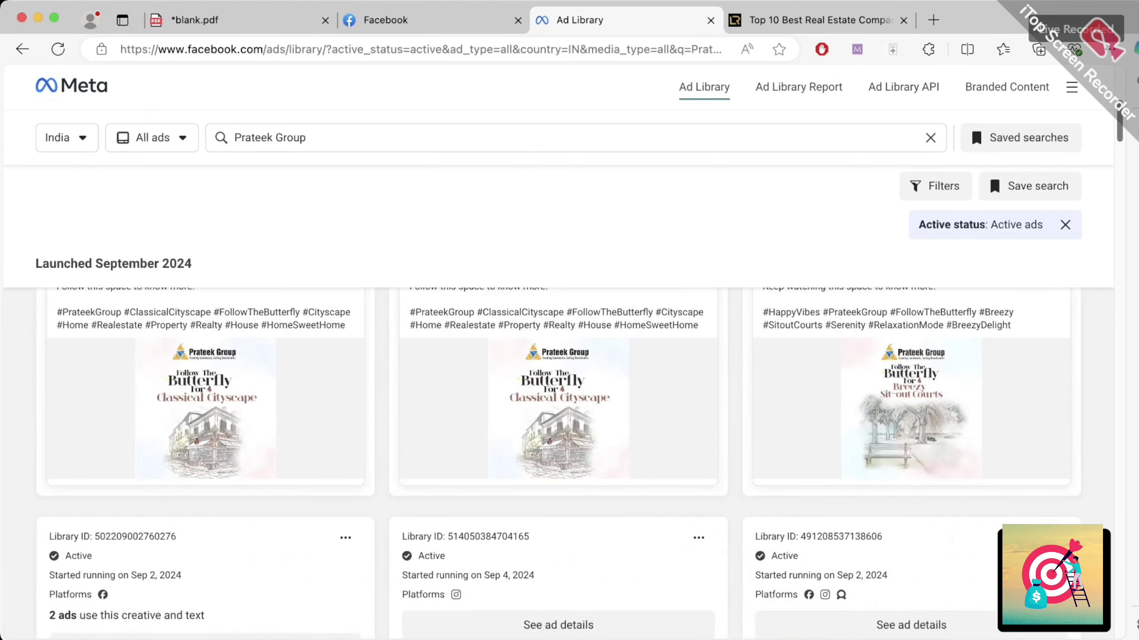
{"action": "scroll", "coordinate": [558, 467], "scroll_direction": "down", "scroll_amount": 10}
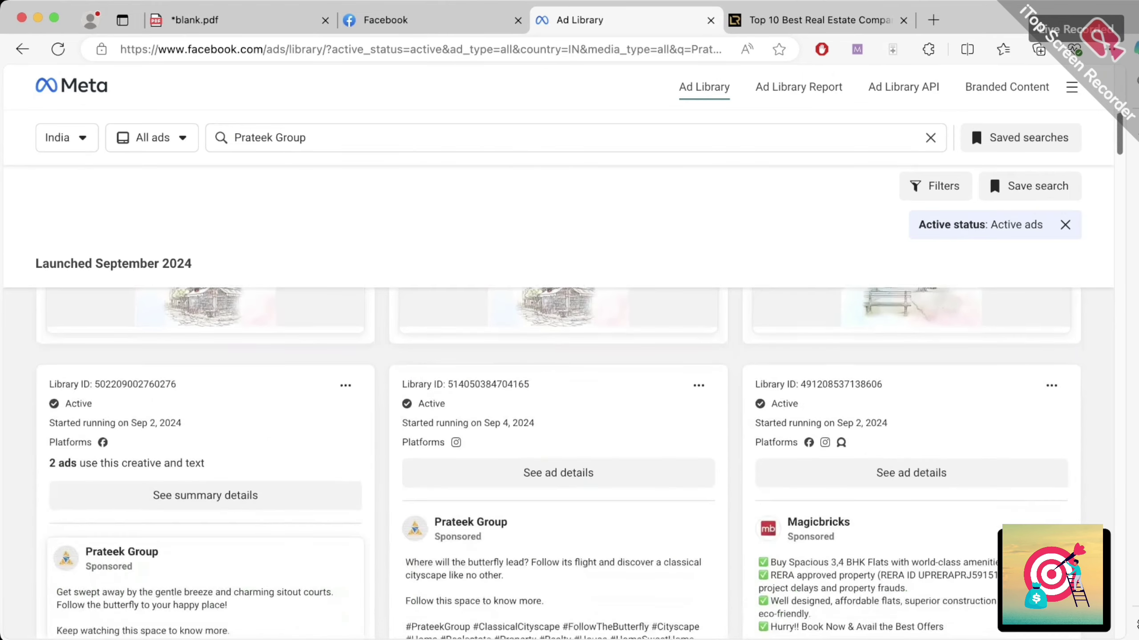
{"action": "scroll", "coordinate": [558, 466], "scroll_direction": "up", "scroll_amount": 3}
{"action": "scroll", "coordinate": [558, 462], "scroll_direction": "up", "scroll_amount": 2}
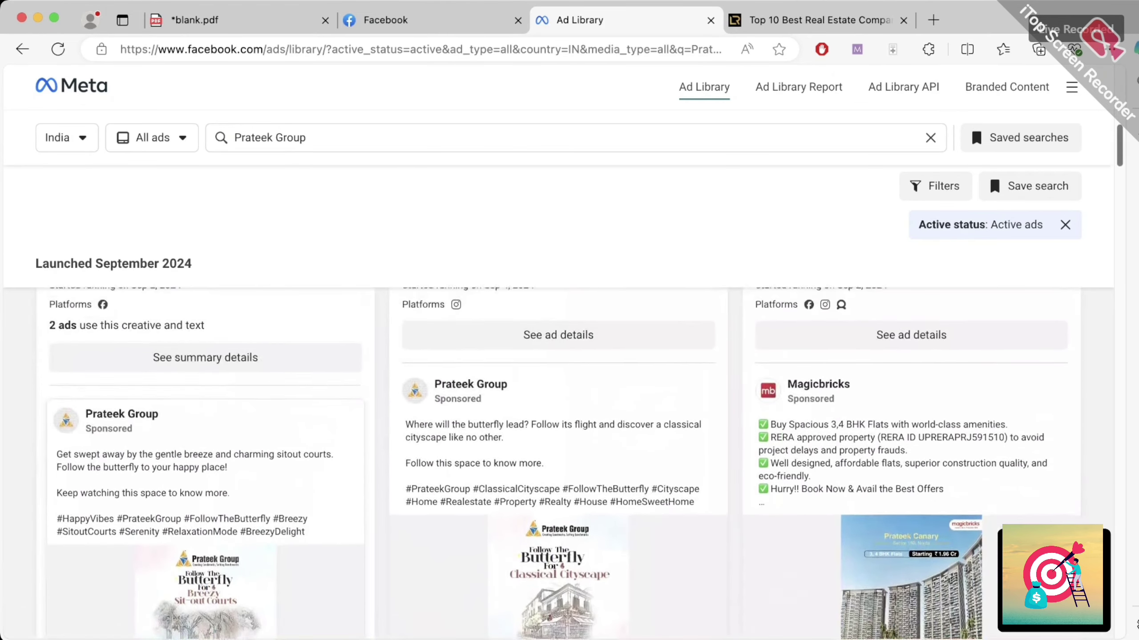
{"action": "scroll", "coordinate": [558, 462], "scroll_direction": "down", "scroll_amount": 3}
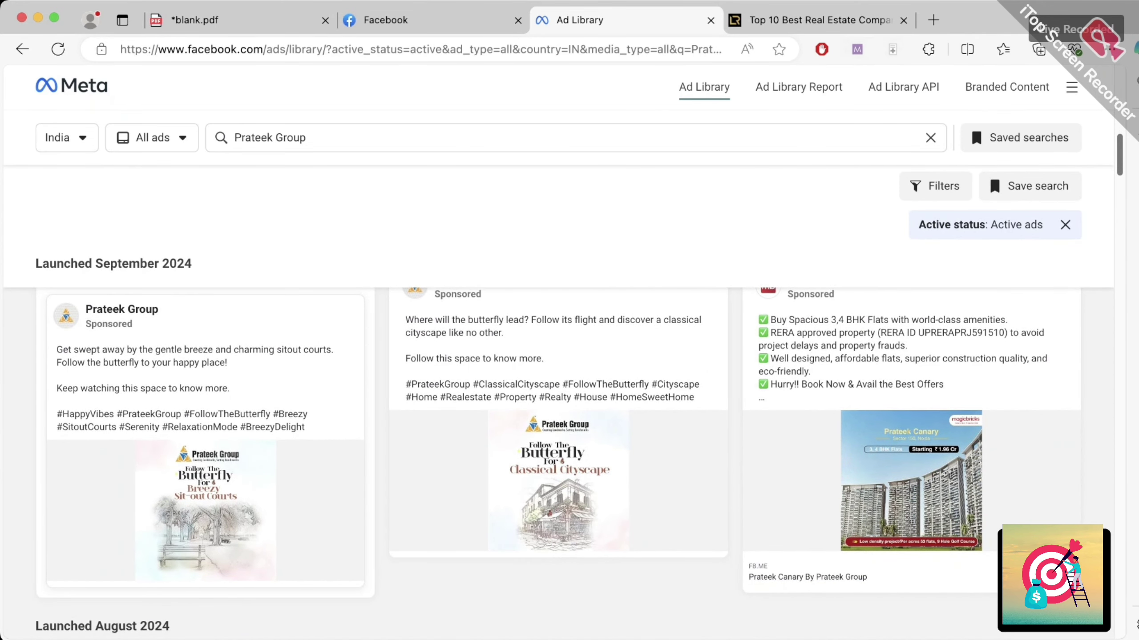
- Mark the Magicbricks ad's Prateek Canary headline and the neighbouring Classical Cityscape creative in red, clear all marks and close the annotation tool
{"action": "key", "text": "alt+shift+m"}
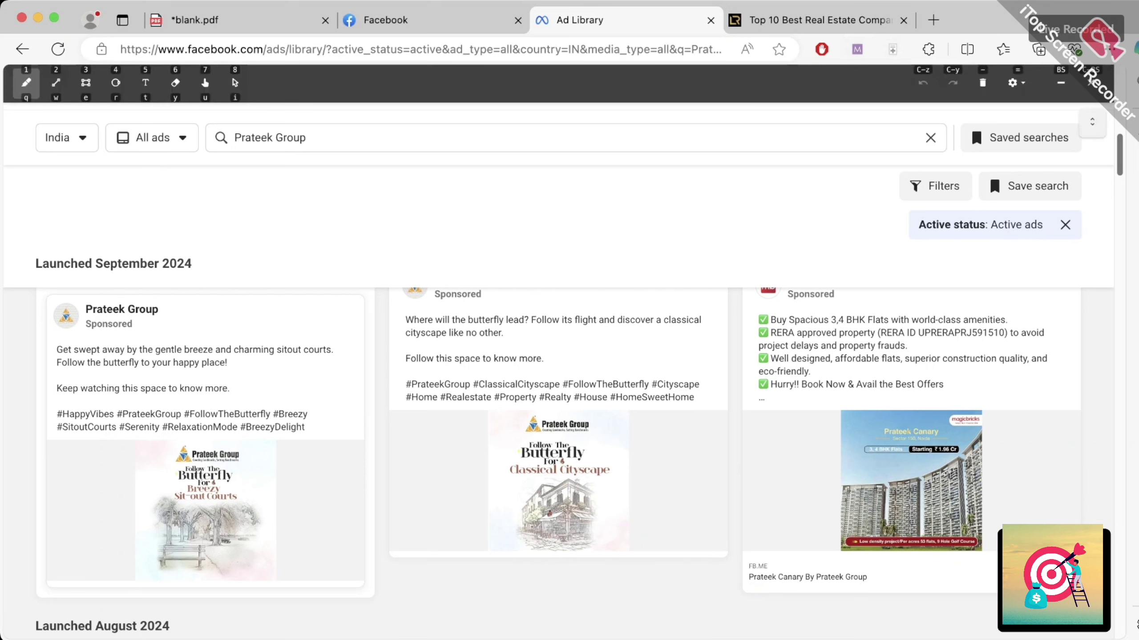
{"action": "left_click_drag", "start_coordinate": [748, 579], "coordinate": [787, 575]}
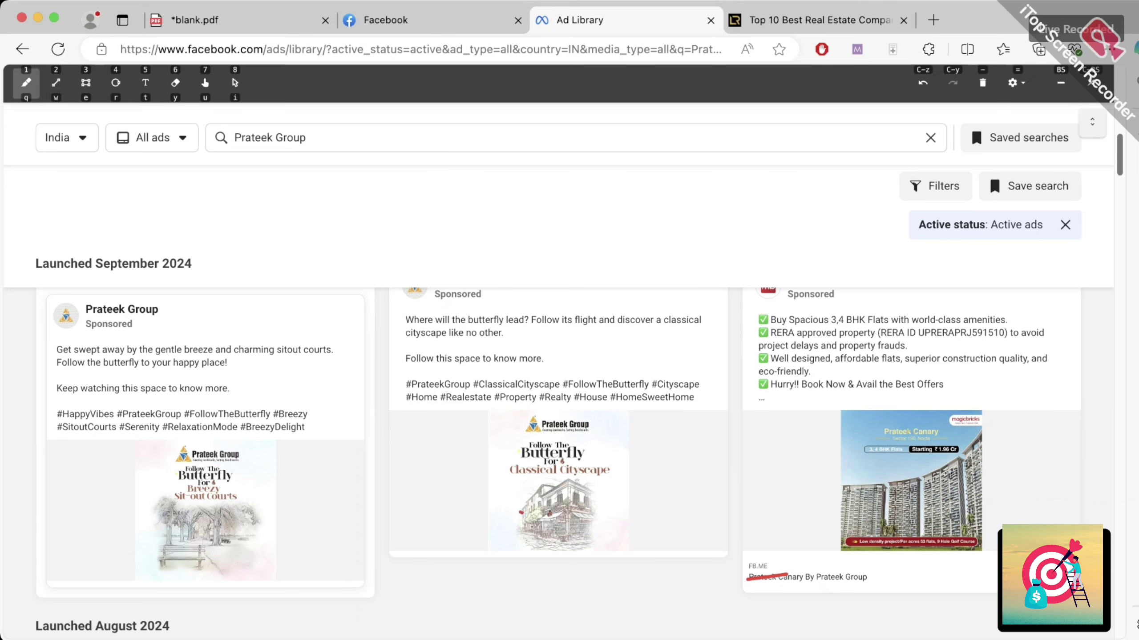
{"action": "left_click_drag", "start_coordinate": [520, 513], "coordinate": [529, 509]}
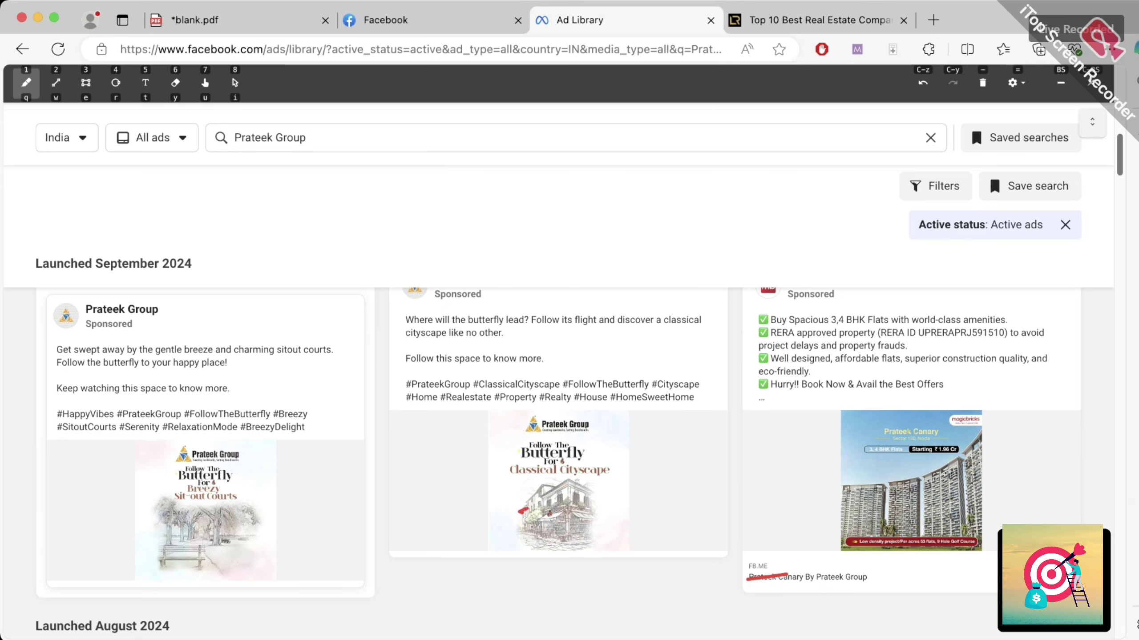
{"action": "scroll", "coordinate": [558, 449], "scroll_direction": "down", "scroll_amount": 5}
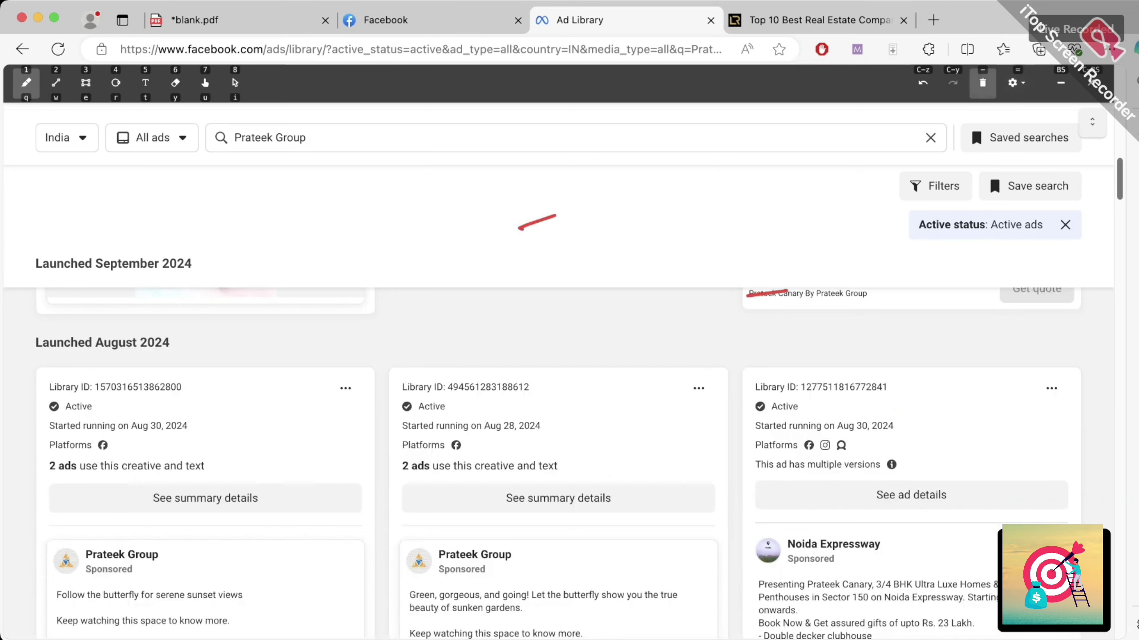
{"action": "left_click", "coordinate": [982, 83]}
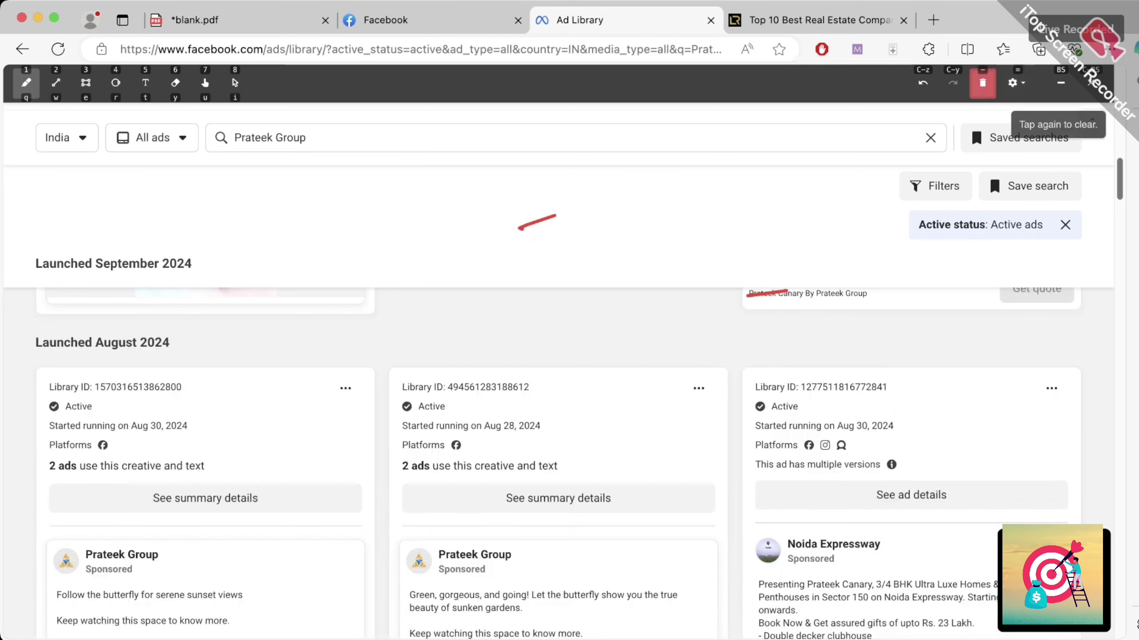
{"action": "left_click", "coordinate": [982, 83]}
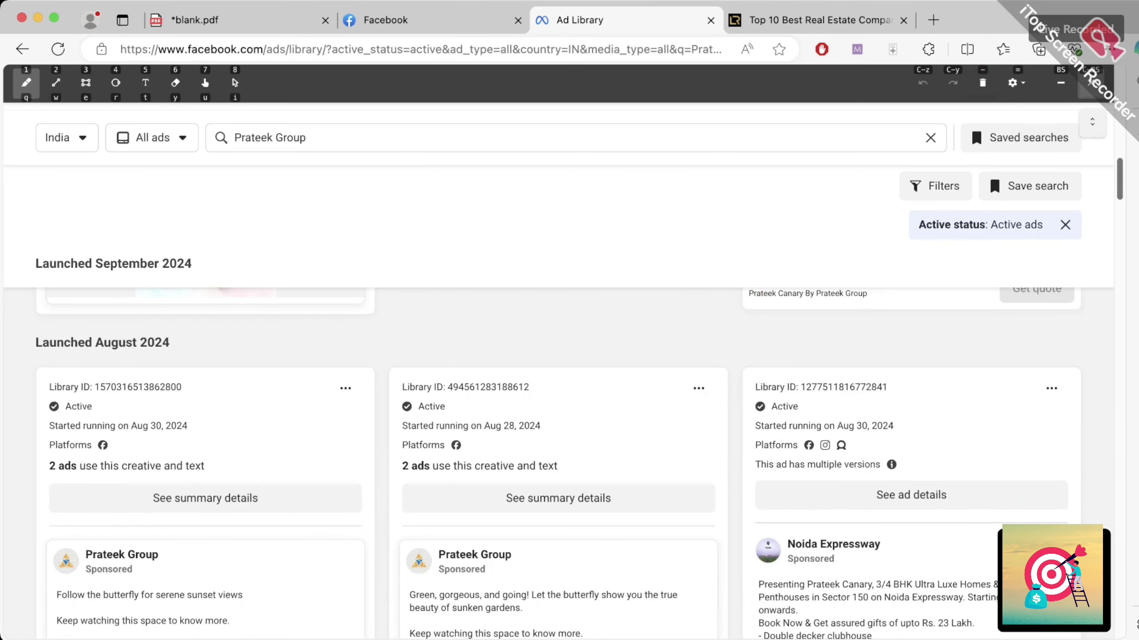
{"action": "key", "text": "BackSpace"}
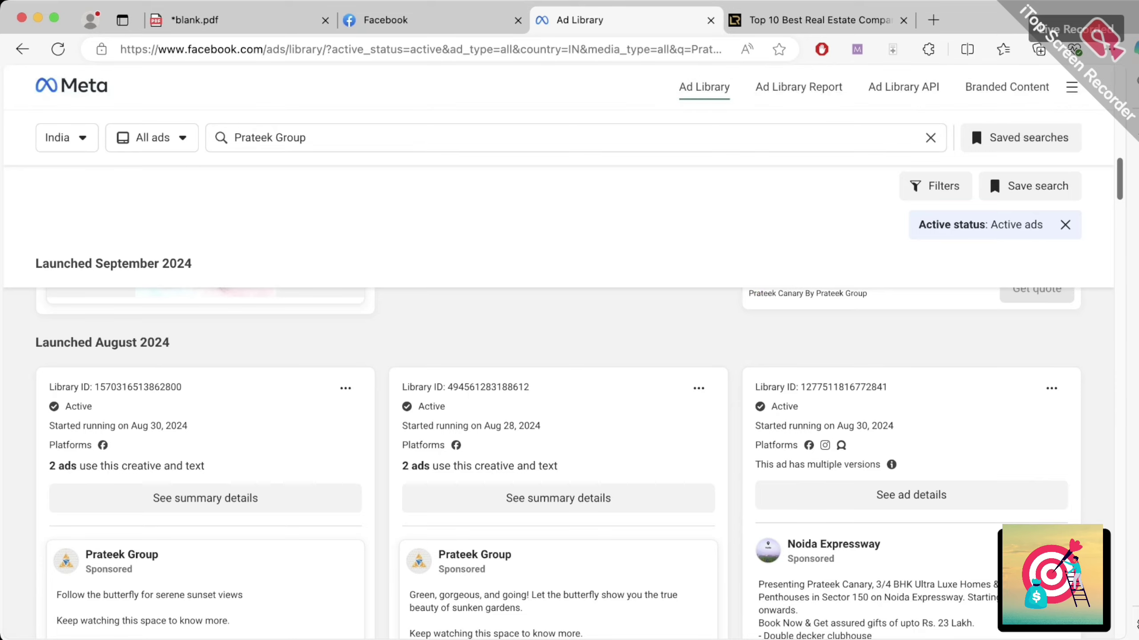
- Open the link of the Noida Expressway ad for 3/4 BHK Luxe Homes & Duplex Penthouses and close its new tab
{"action": "scroll", "coordinate": [559, 449], "scroll_direction": "down", "scroll_amount": 4}
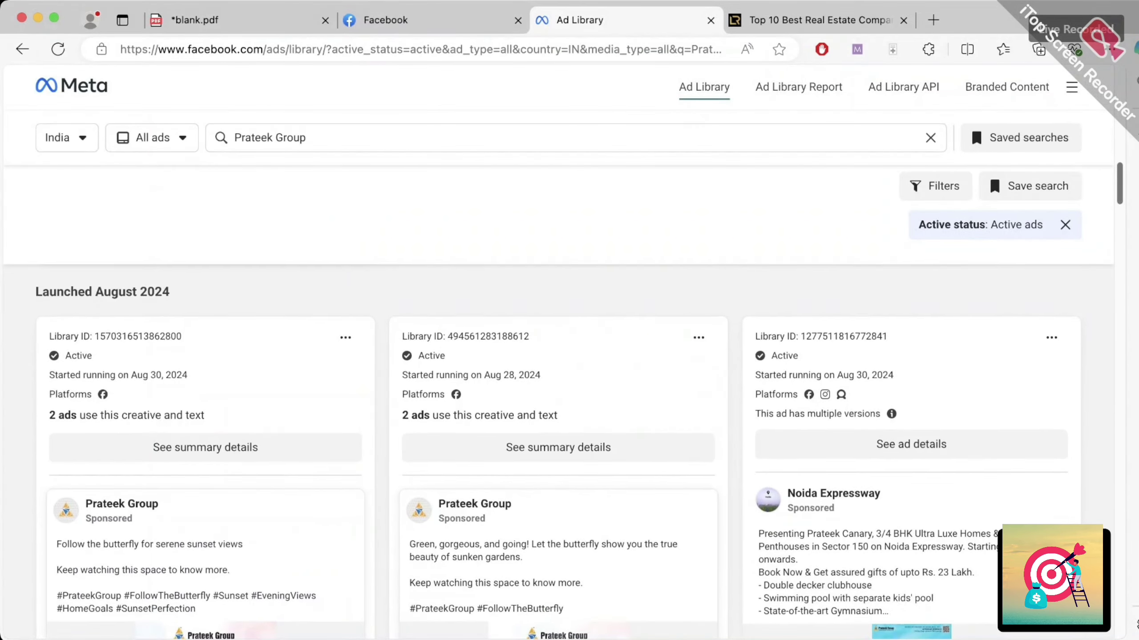
{"action": "scroll", "coordinate": [558, 448], "scroll_direction": "up", "scroll_amount": 4}
{"action": "scroll", "coordinate": [558, 448], "scroll_direction": "down", "scroll_amount": 7}
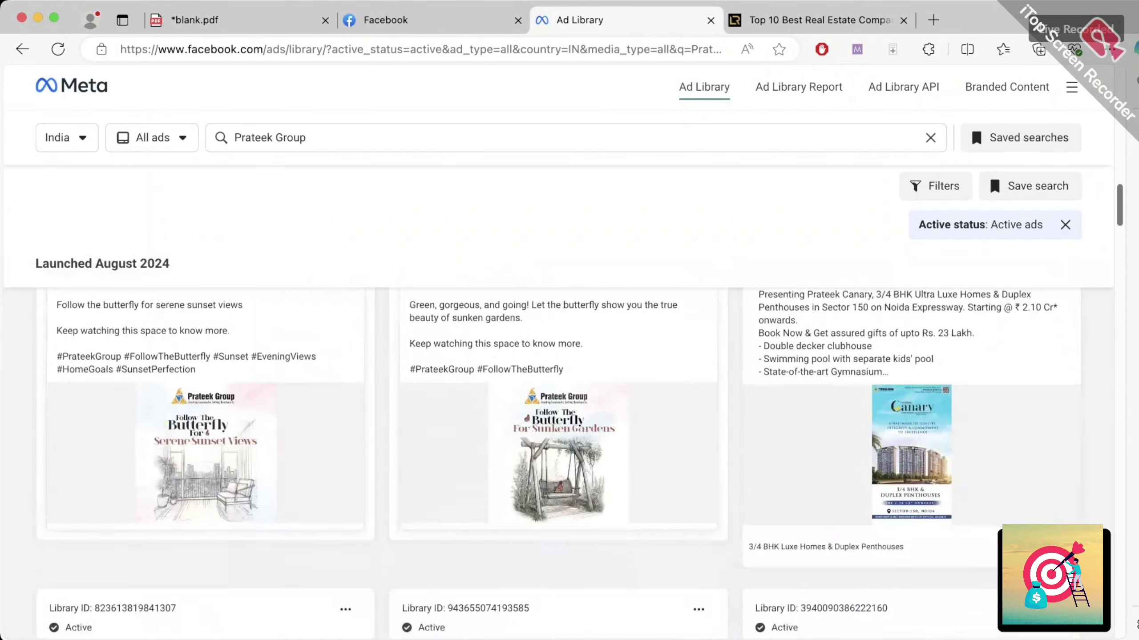
{"action": "scroll", "coordinate": [558, 448], "scroll_direction": "up", "scroll_amount": 1}
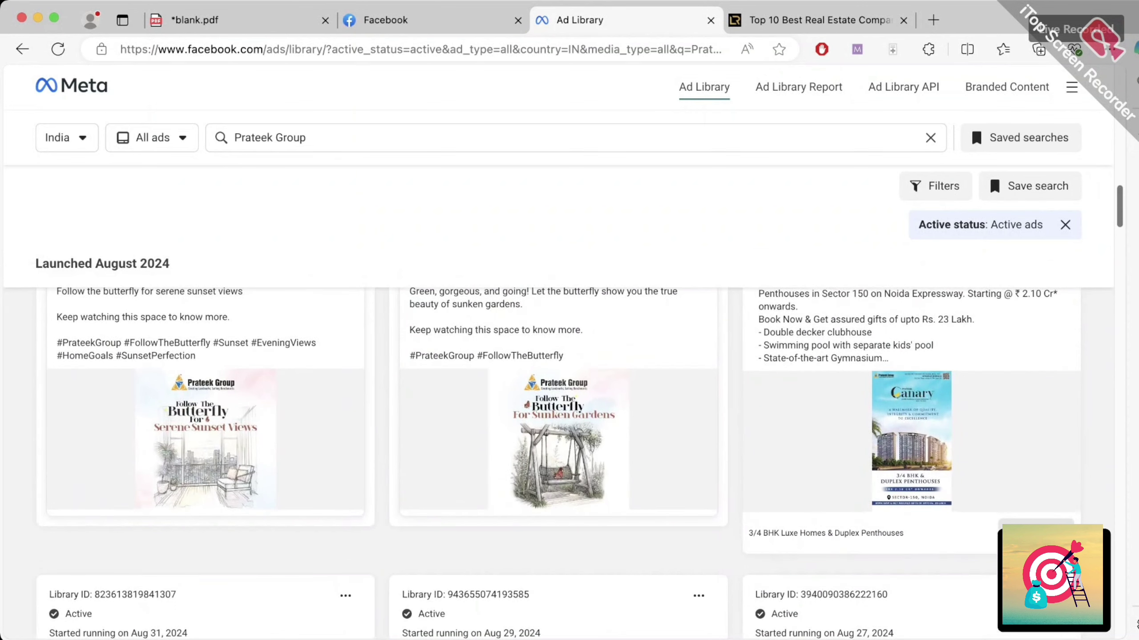
{"action": "left_click", "coordinate": [825, 533], "text": "super"}
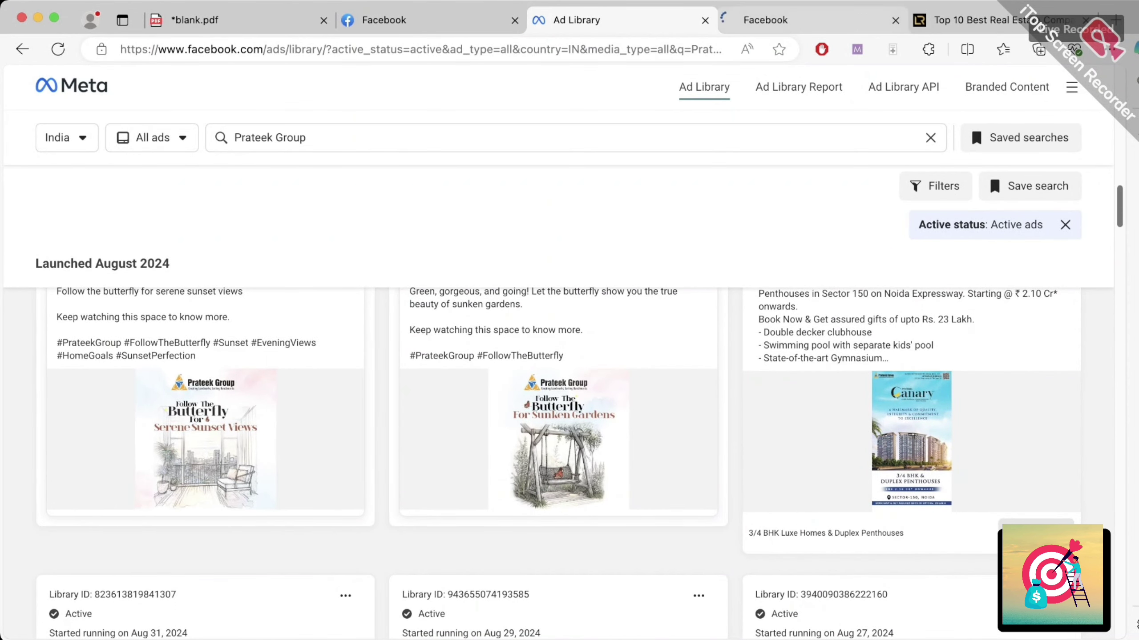
{"action": "left_click", "coordinate": [807, 20]}
{"action": "left_click", "coordinate": [895, 20]}
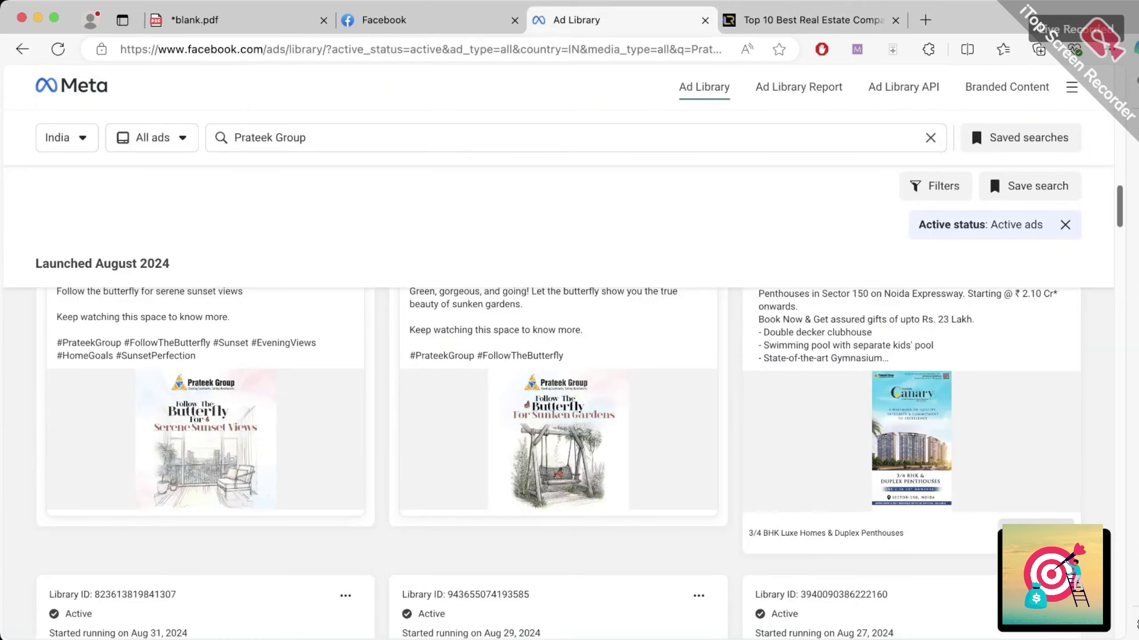
- Review the remaining August 2024 ads and the July 2024 ads from other advertisers promoting Prateek projects
{"action": "scroll", "coordinate": [558, 448], "scroll_direction": "down", "scroll_amount": 10}
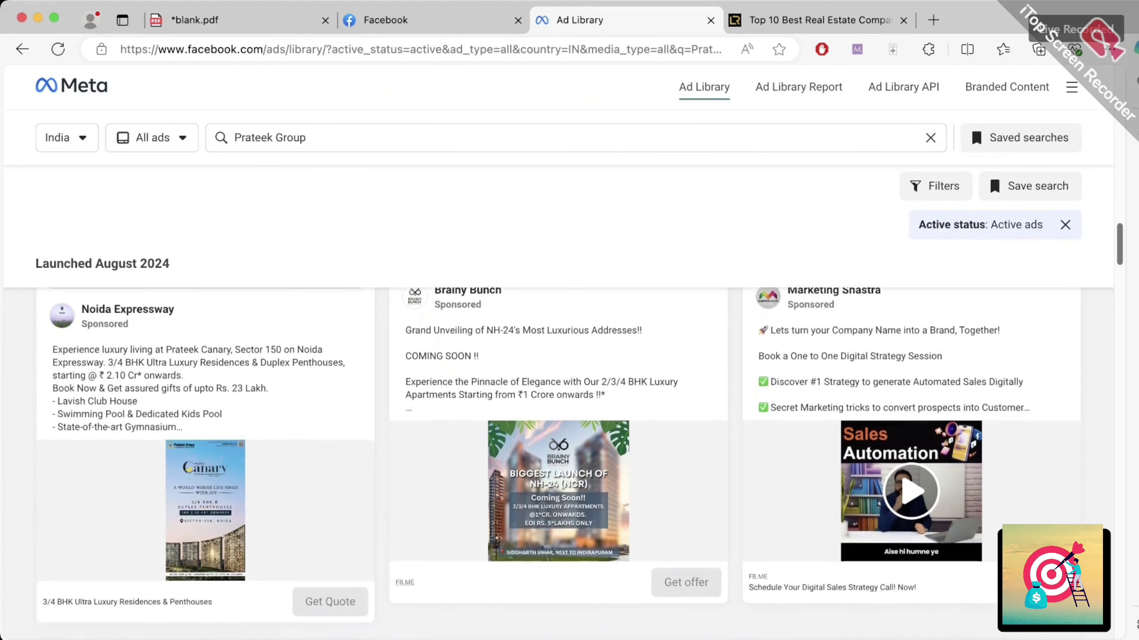
{"action": "scroll", "coordinate": [558, 462], "scroll_direction": "up", "scroll_amount": 8}
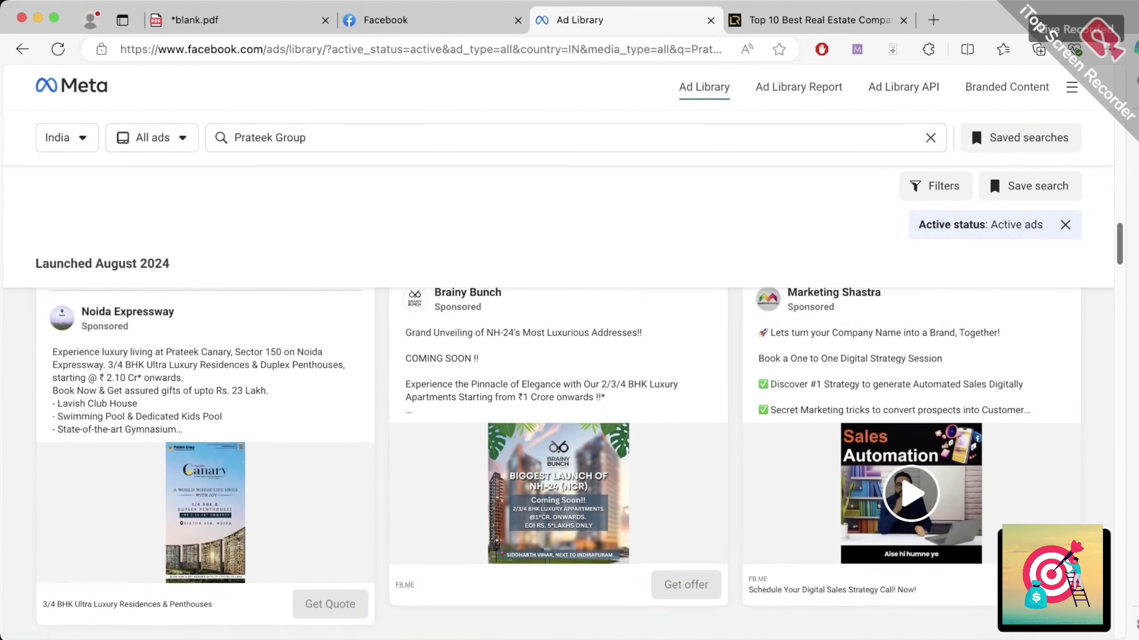
{"action": "scroll", "coordinate": [558, 448], "scroll_direction": "down", "scroll_amount": 10}
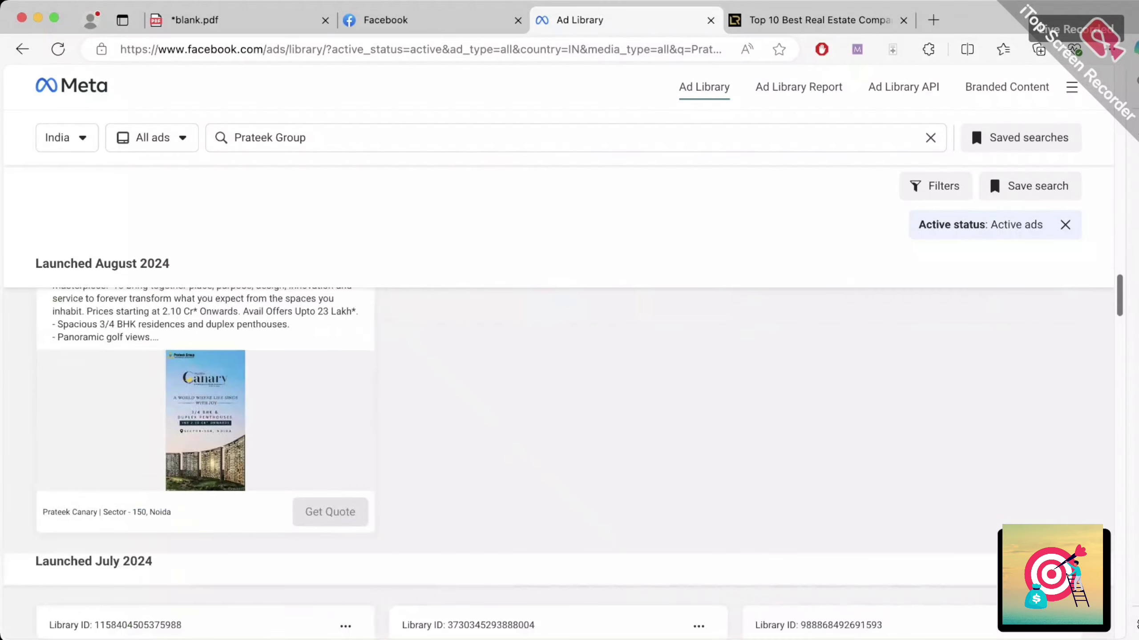
{"action": "scroll", "coordinate": [559, 448], "scroll_direction": "down", "scroll_amount": 8}
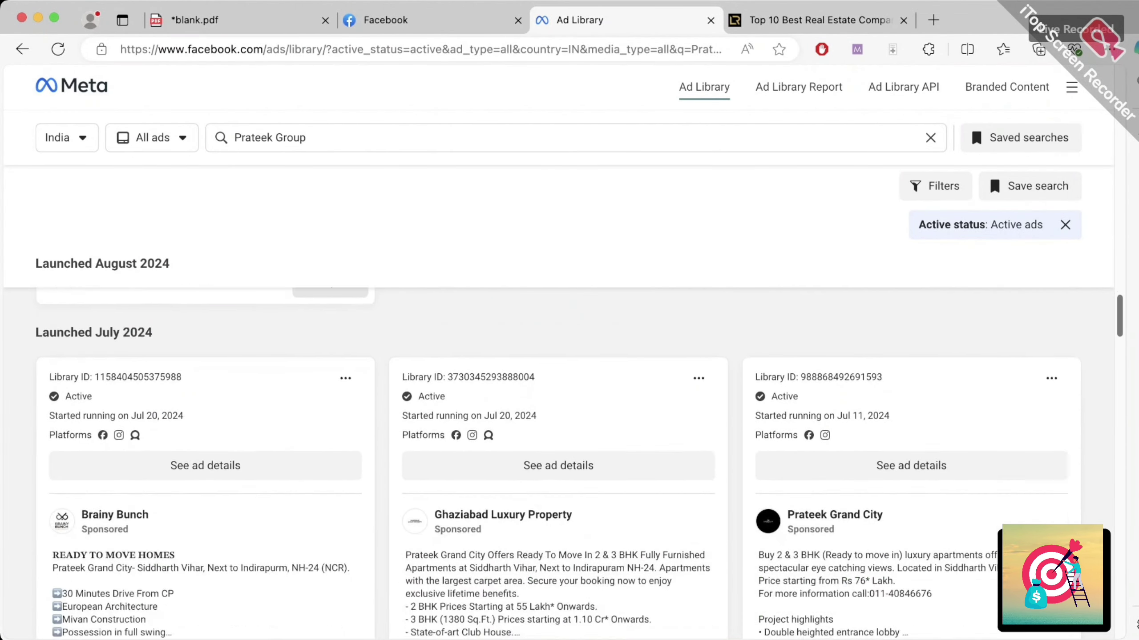
{"action": "scroll", "coordinate": [558, 569], "scroll_direction": "down", "scroll_amount": 1}
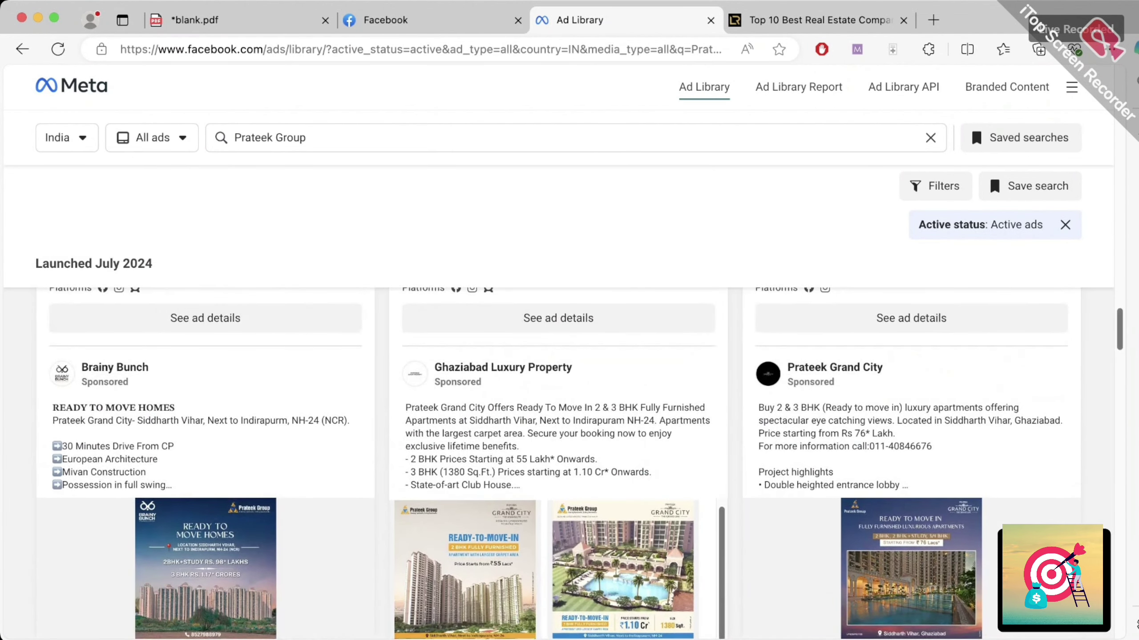
- Expand and read Brainy Bunch's READY TO MOVE HOMES ad text, then open the ad's Book now link and close its new tab
{"action": "scroll", "coordinate": [558, 570], "scroll_direction": "down", "scroll_amount": 1}
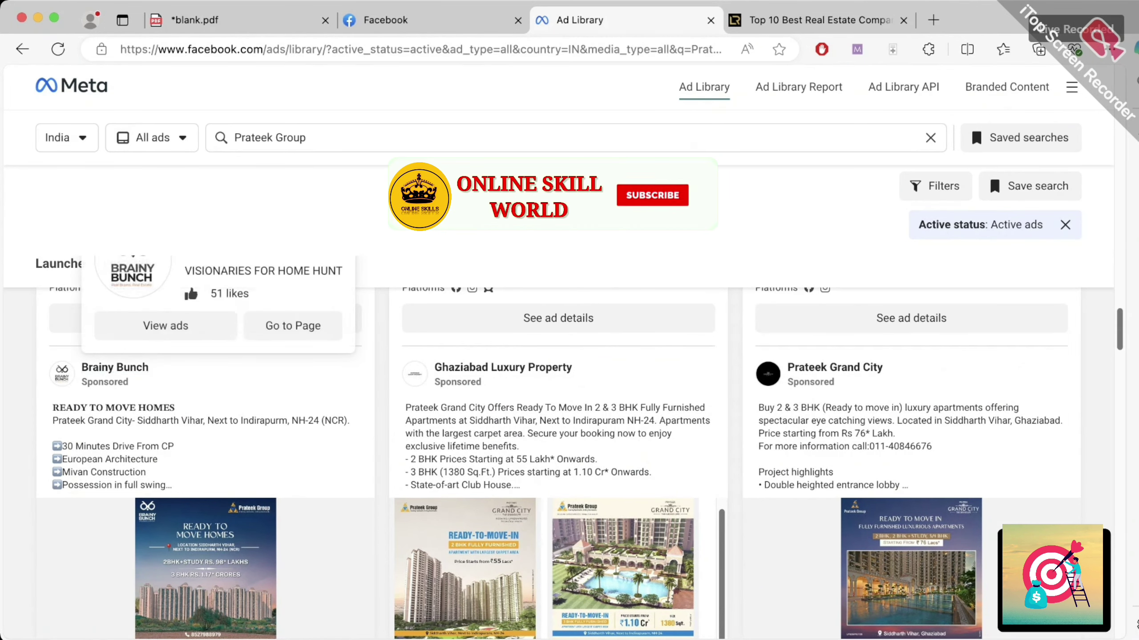
{"action": "left_click_drag", "start_coordinate": [149, 368], "coordinate": [89, 367]}
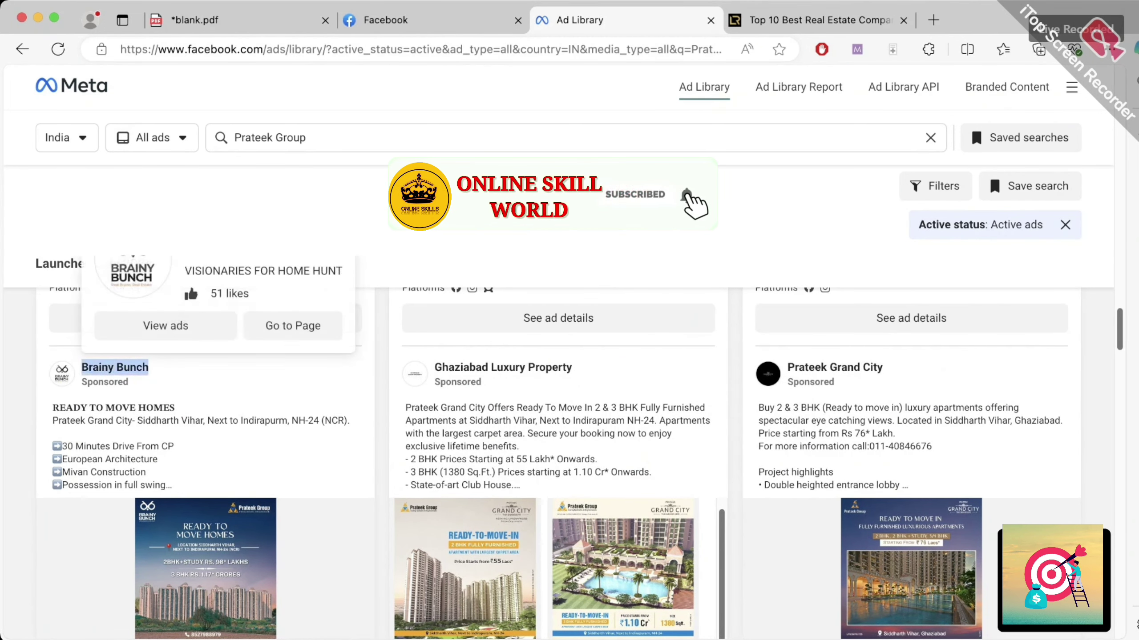
{"action": "left_click", "coordinate": [165, 485]}
{"action": "scroll", "coordinate": [205, 449], "scroll_direction": "down", "scroll_amount": 6}
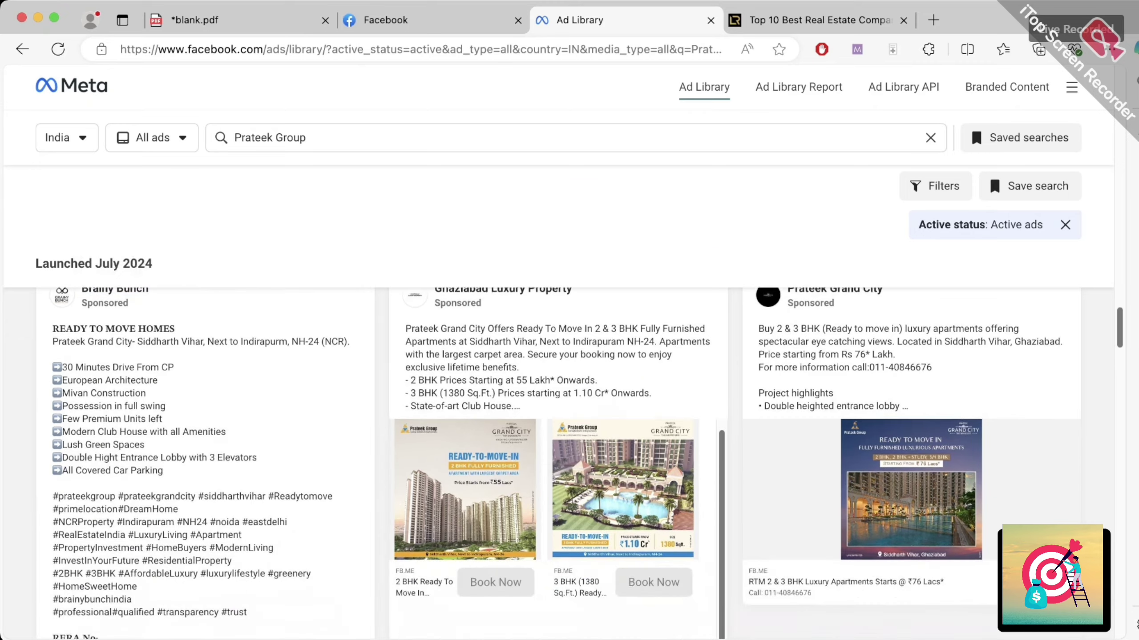
{"action": "scroll", "coordinate": [206, 448], "scroll_direction": "up", "scroll_amount": 1}
{"action": "scroll", "coordinate": [558, 462], "scroll_direction": "down", "scroll_amount": 1}
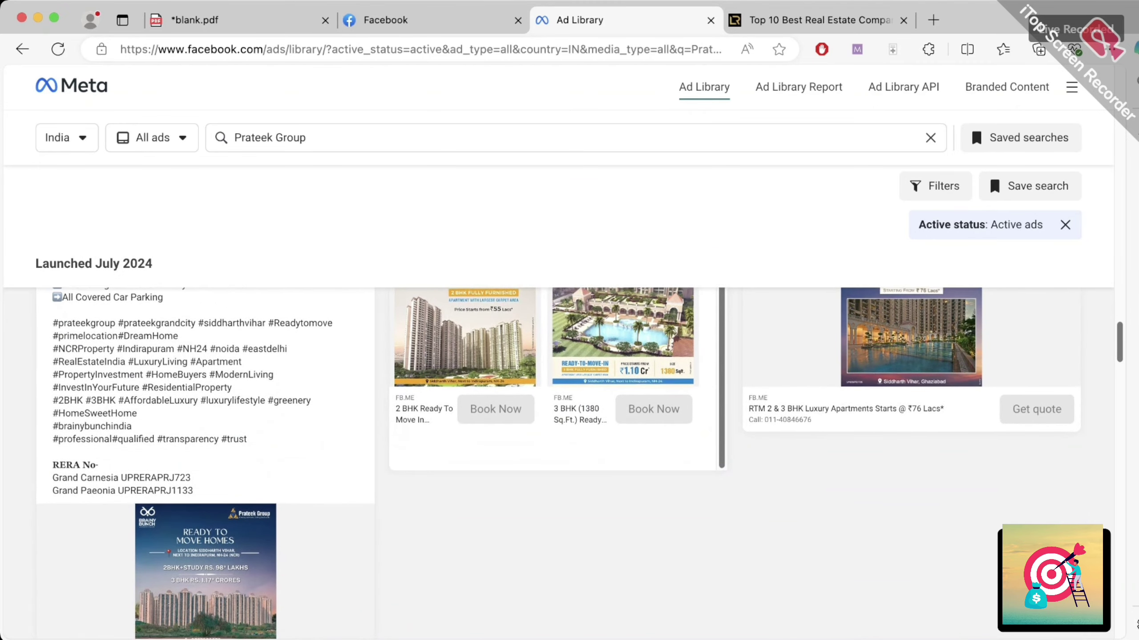
{"action": "scroll", "coordinate": [205, 462], "scroll_direction": "down", "scroll_amount": 3}
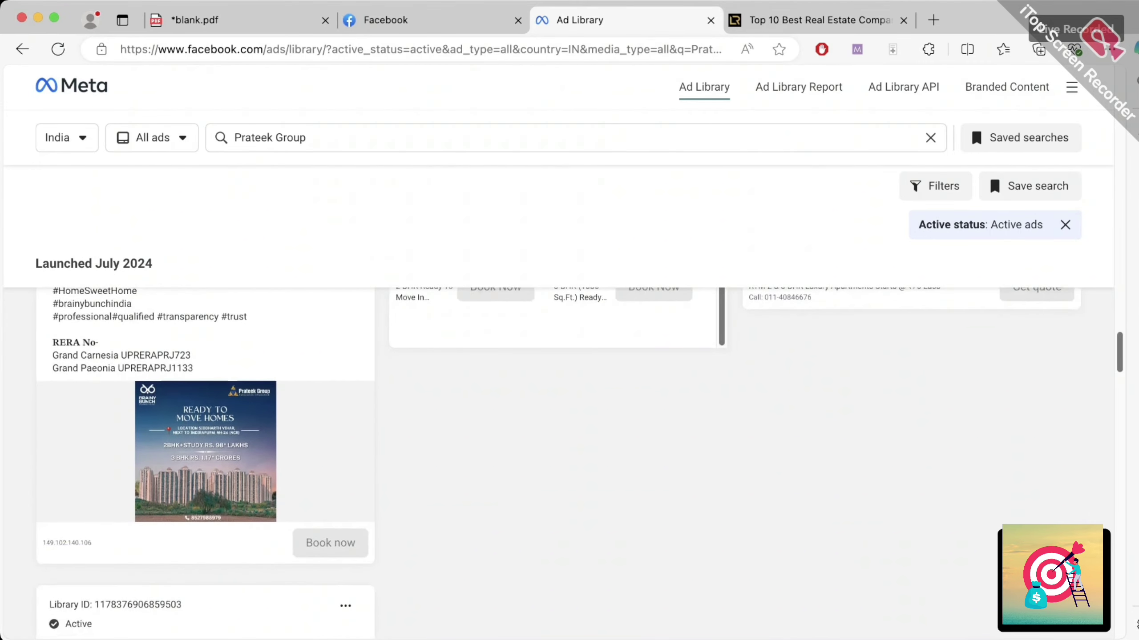
{"action": "left_click", "coordinate": [330, 544]}
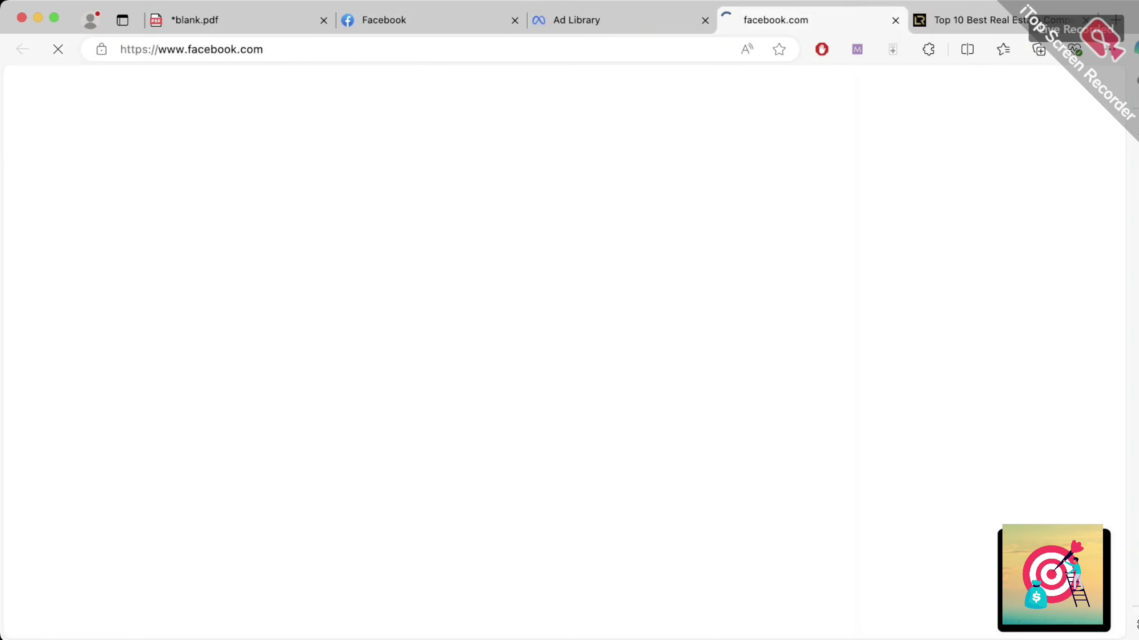
{"action": "key", "text": "super+w"}
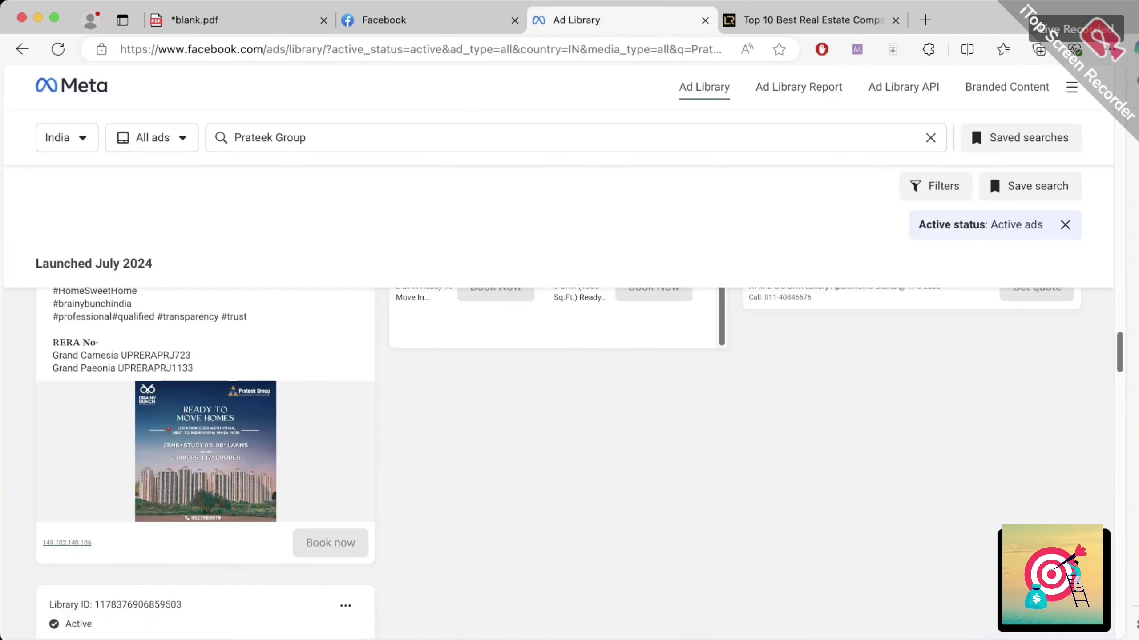
- Review the end of the July 2024 ads and the June 2024 ads, including Fop Realty's Prateek Canary creative
{"action": "scroll", "coordinate": [558, 462], "scroll_direction": "down", "scroll_amount": 8}
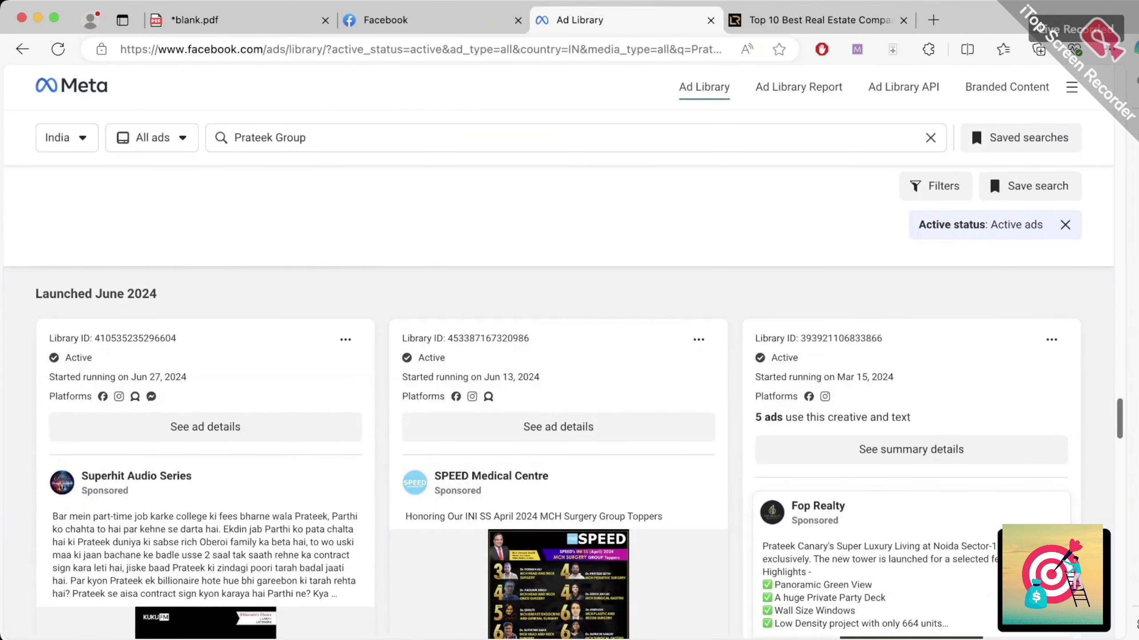
{"action": "scroll", "coordinate": [558, 462], "scroll_direction": "up", "scroll_amount": 3}
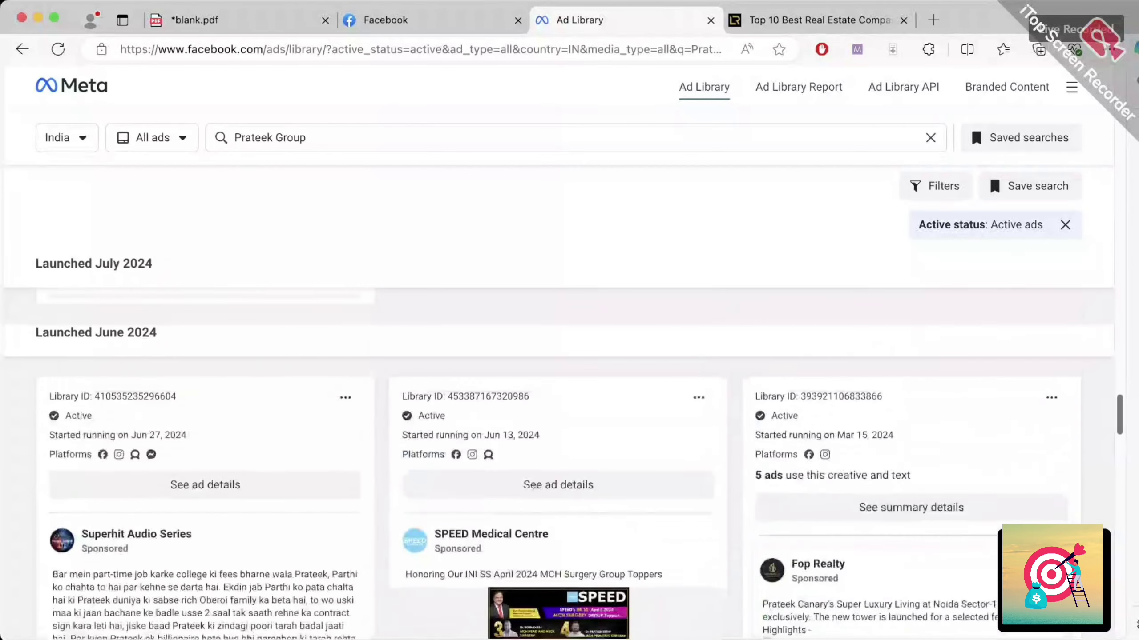
{"action": "scroll", "coordinate": [561, 471], "scroll_direction": "down", "scroll_amount": 4}
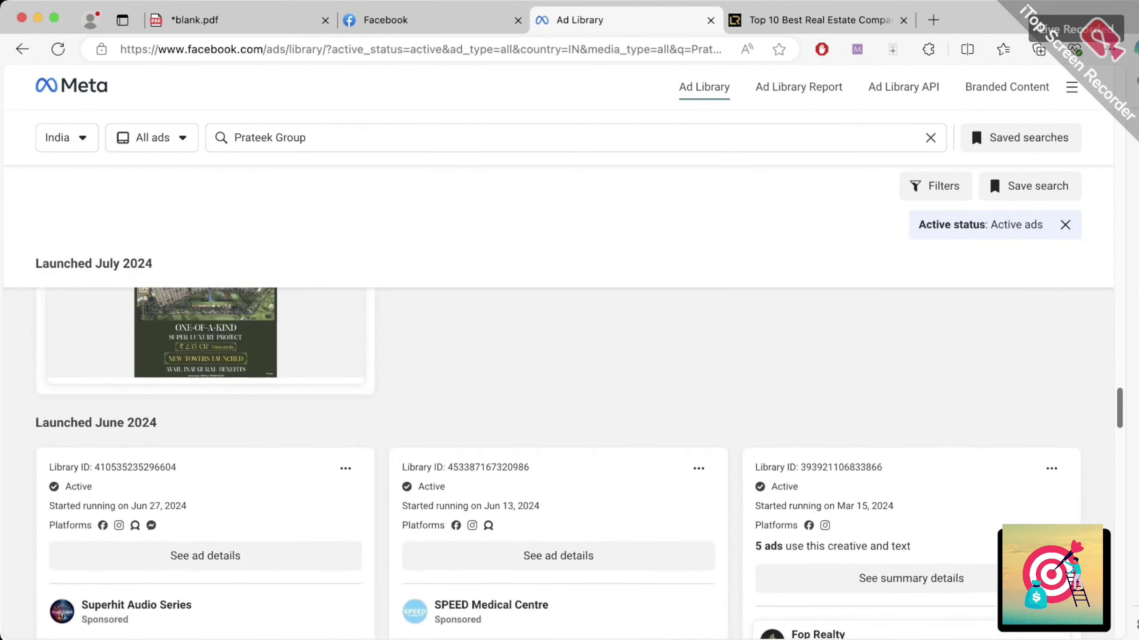
{"action": "scroll", "coordinate": [560, 449], "scroll_direction": "down", "scroll_amount": 5}
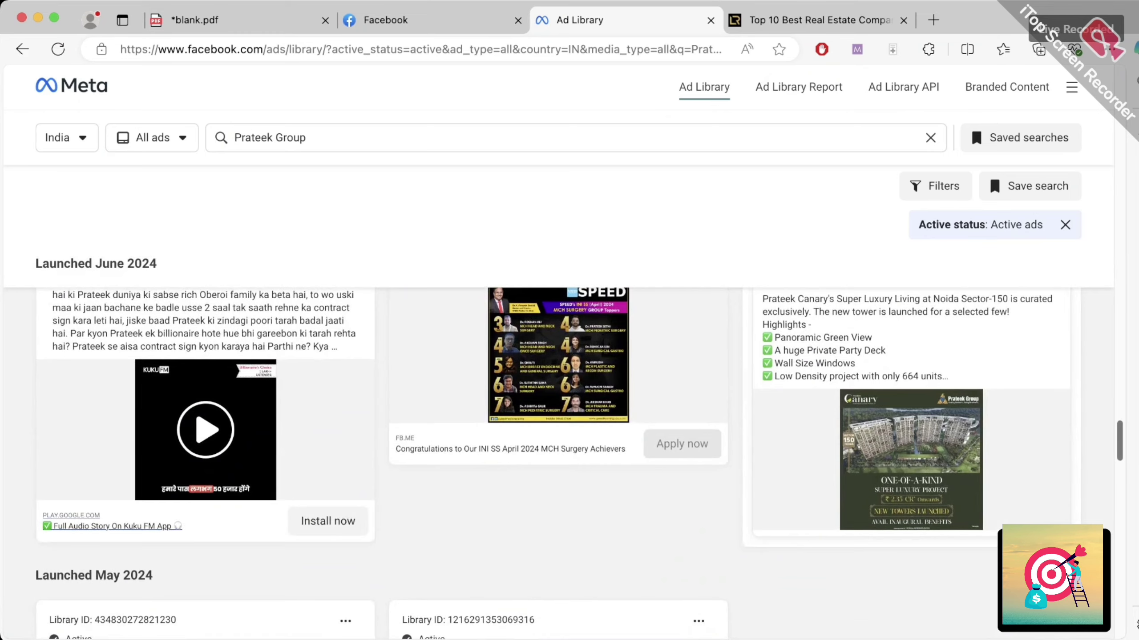
{"action": "scroll", "coordinate": [552, 463], "scroll_direction": "up", "scroll_amount": 3}
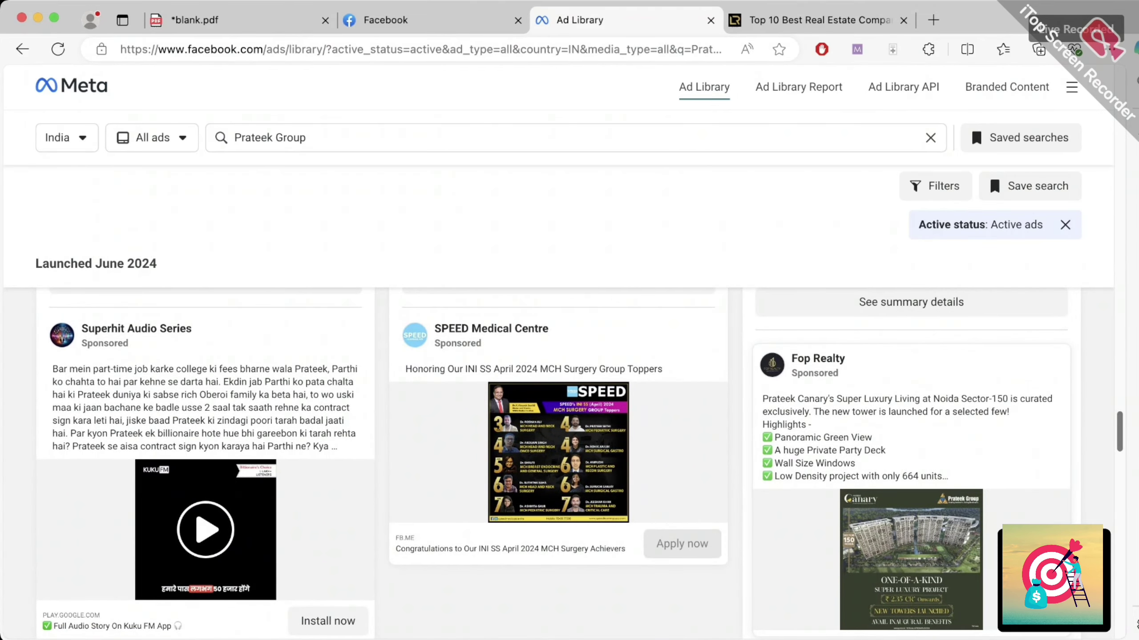
{"action": "scroll", "coordinate": [553, 464], "scroll_direction": "up", "scroll_amount": 9}
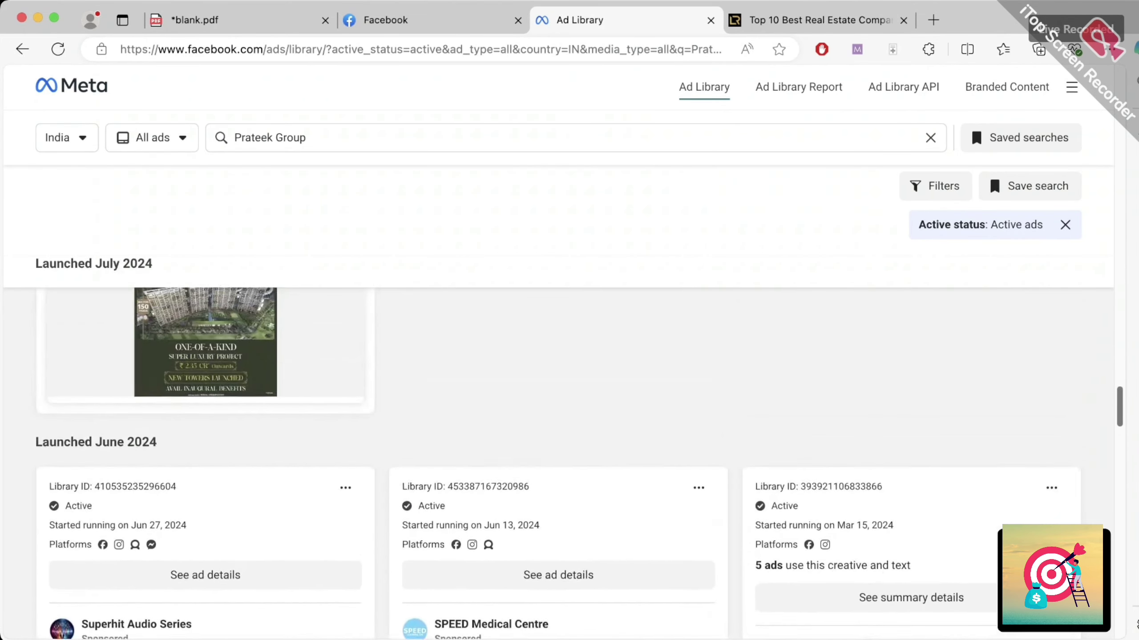
{"action": "scroll", "coordinate": [553, 464], "scroll_direction": "down", "scroll_amount": 10}
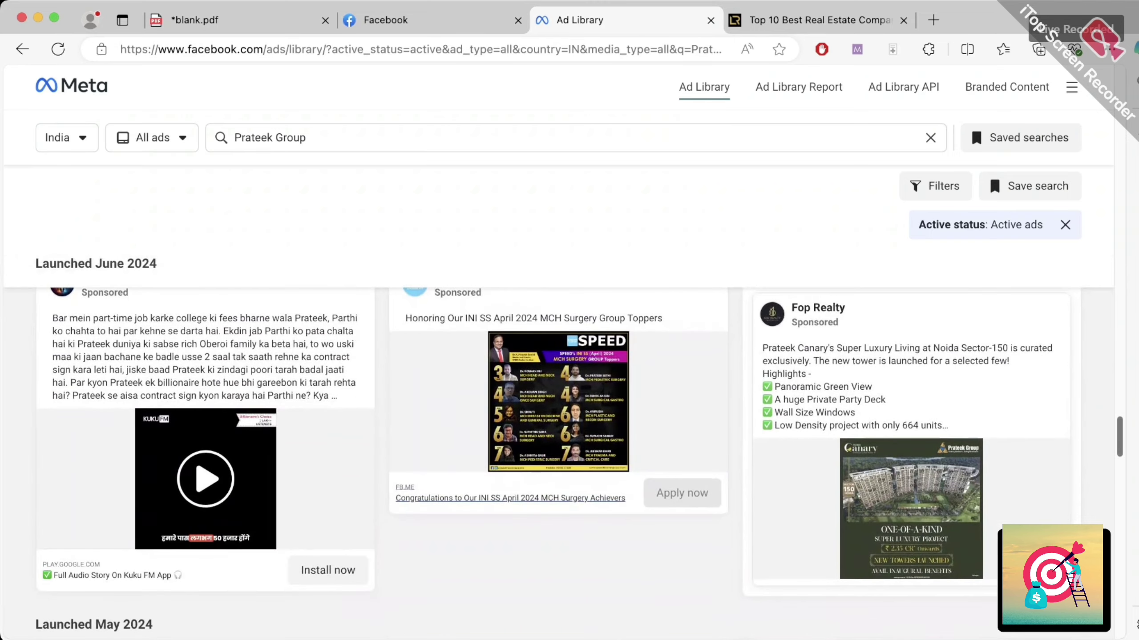
- Look over the May 2024 ads from puffproductionshq and Marketing Shastra for relevance to Prateek Group
{"action": "scroll", "coordinate": [553, 464], "scroll_direction": "down", "scroll_amount": 13}
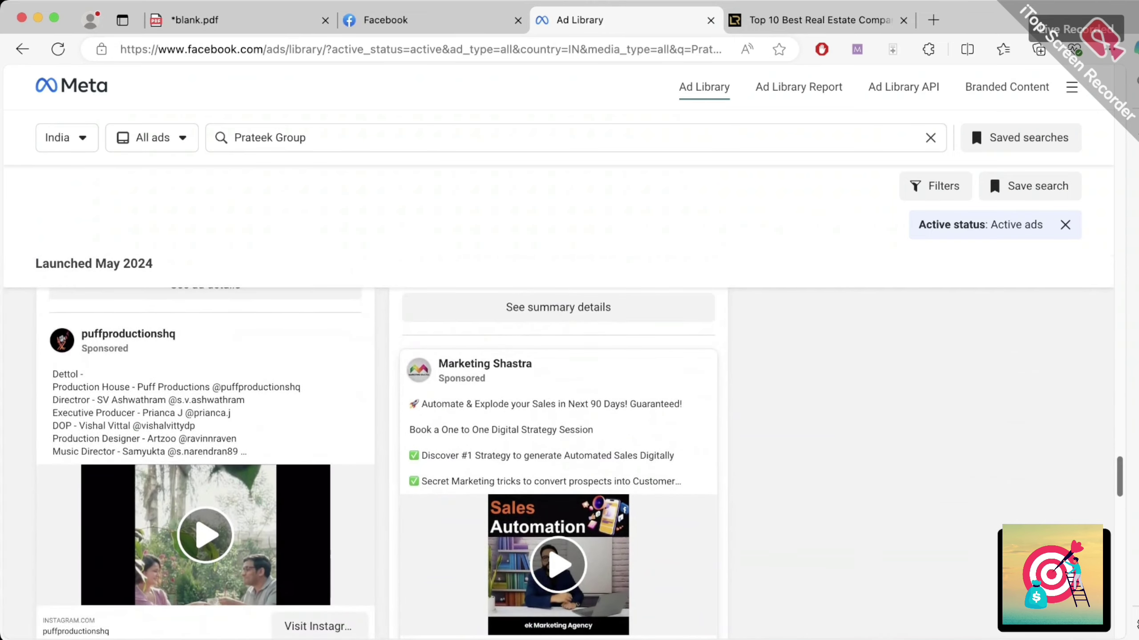
{"action": "scroll", "coordinate": [552, 464], "scroll_direction": "down", "scroll_amount": 9}
{"action": "scroll", "coordinate": [552, 464], "scroll_direction": "up", "scroll_amount": 6}
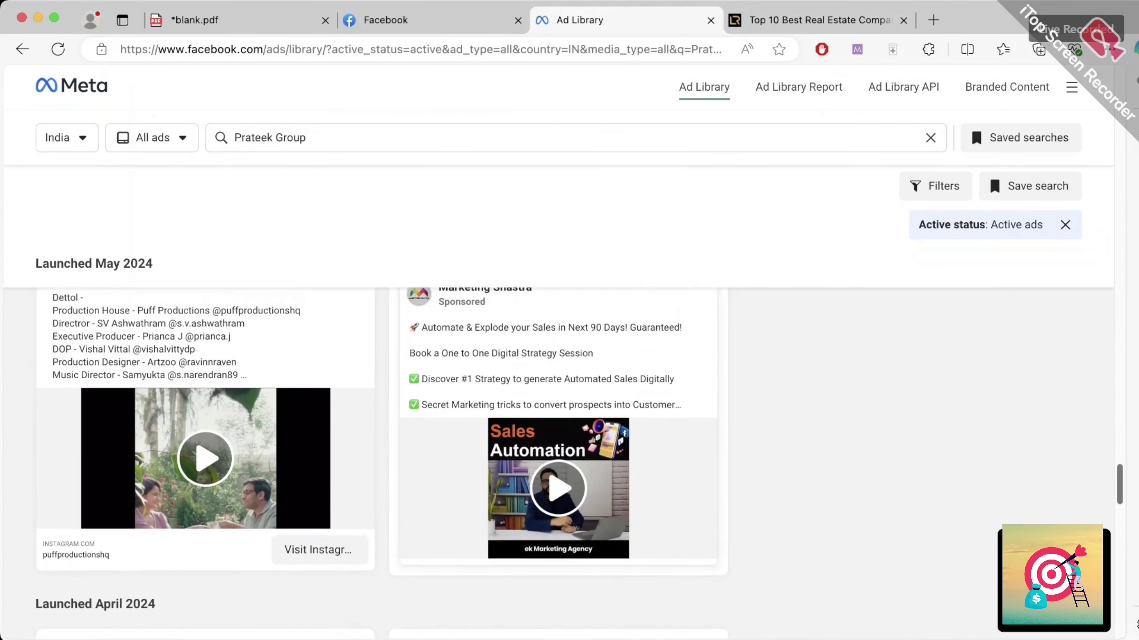
{"action": "scroll", "coordinate": [552, 464], "scroll_direction": "up", "scroll_amount": 3}
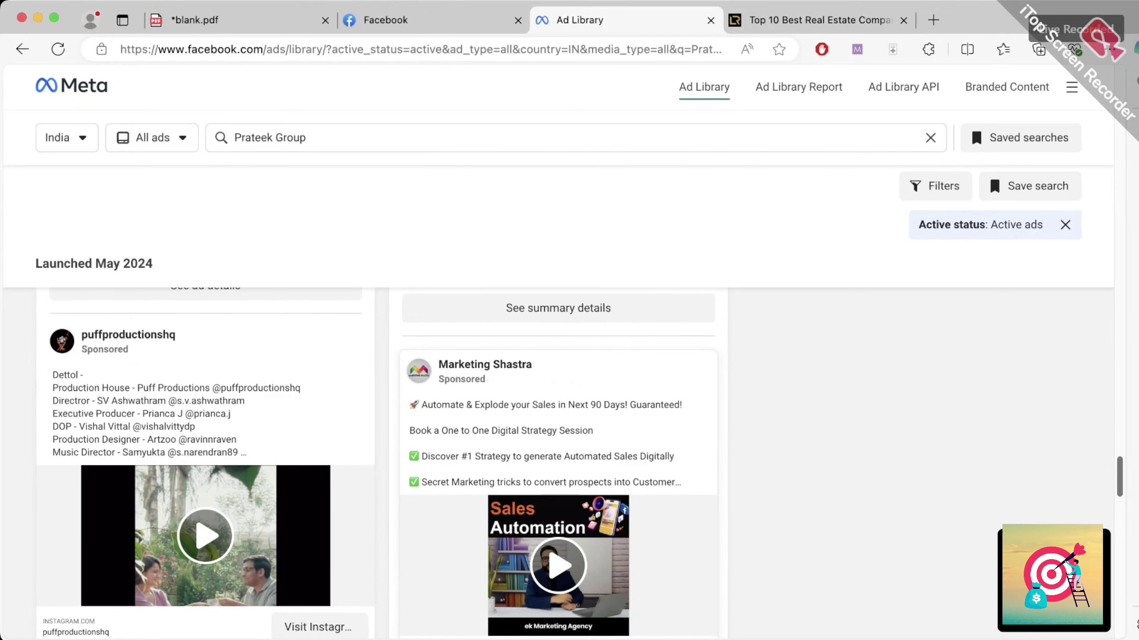
{"action": "scroll", "coordinate": [552, 464], "scroll_direction": "down", "scroll_amount": 13}
{"action": "scroll", "coordinate": [553, 464], "scroll_direction": "up", "scroll_amount": 10}
{"action": "scroll", "coordinate": [552, 464], "scroll_direction": "down", "scroll_amount": 10}
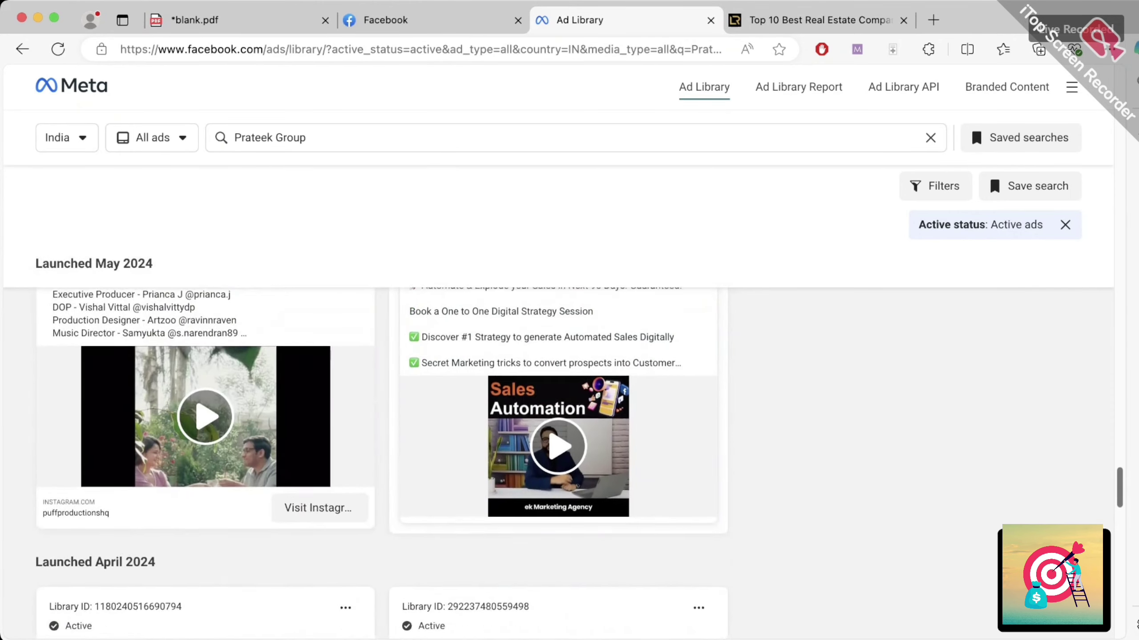
- Compare the two April 2024 Prateek Canary ads and highlight the advertiser name Fop Realty on the first one
{"action": "scroll", "coordinate": [553, 464], "scroll_direction": "down", "scroll_amount": 11}
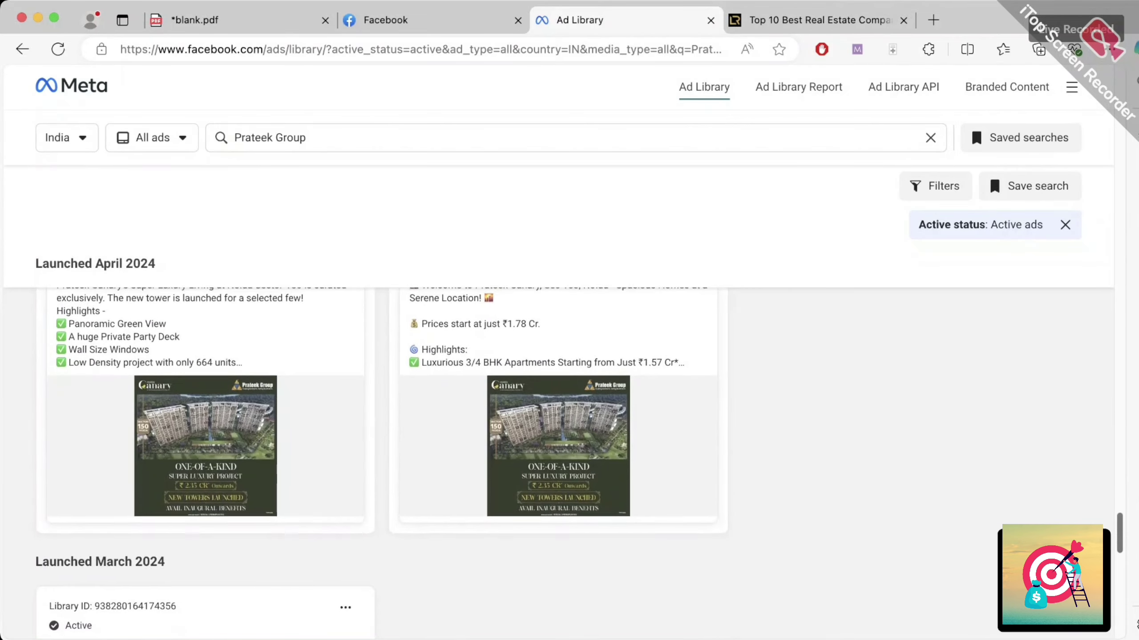
{"action": "scroll", "coordinate": [552, 464], "scroll_direction": "up", "scroll_amount": 3}
{"action": "scroll", "coordinate": [552, 464], "scroll_direction": "down", "scroll_amount": 1}
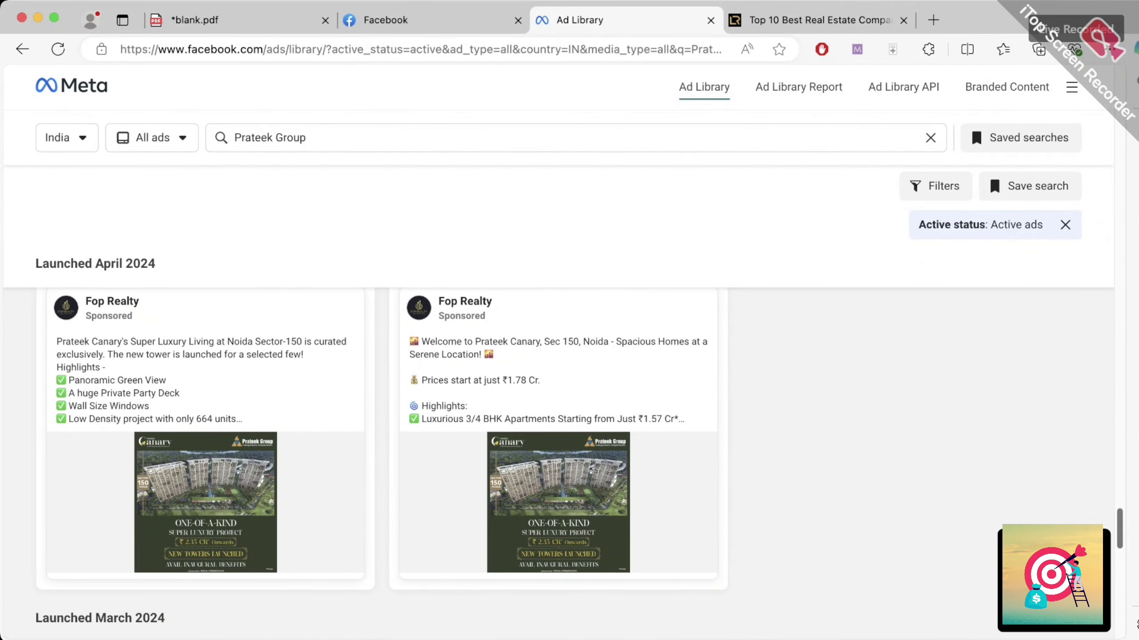
{"action": "scroll", "coordinate": [553, 464], "scroll_direction": "down", "scroll_amount": 1}
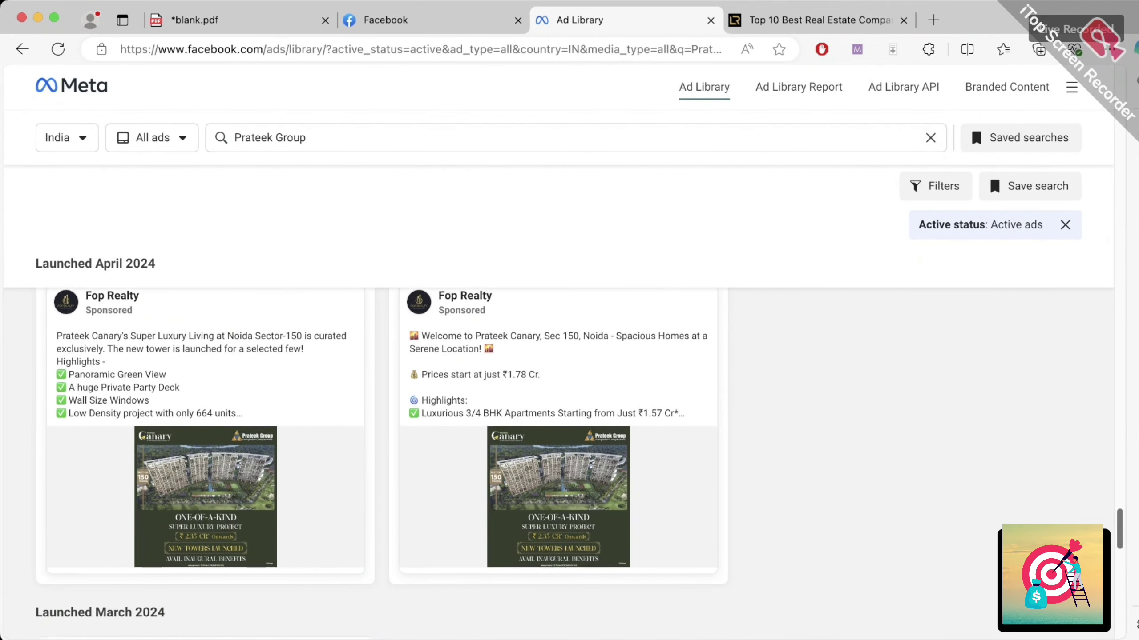
{"action": "scroll", "coordinate": [553, 464], "scroll_direction": "up", "scroll_amount": 3}
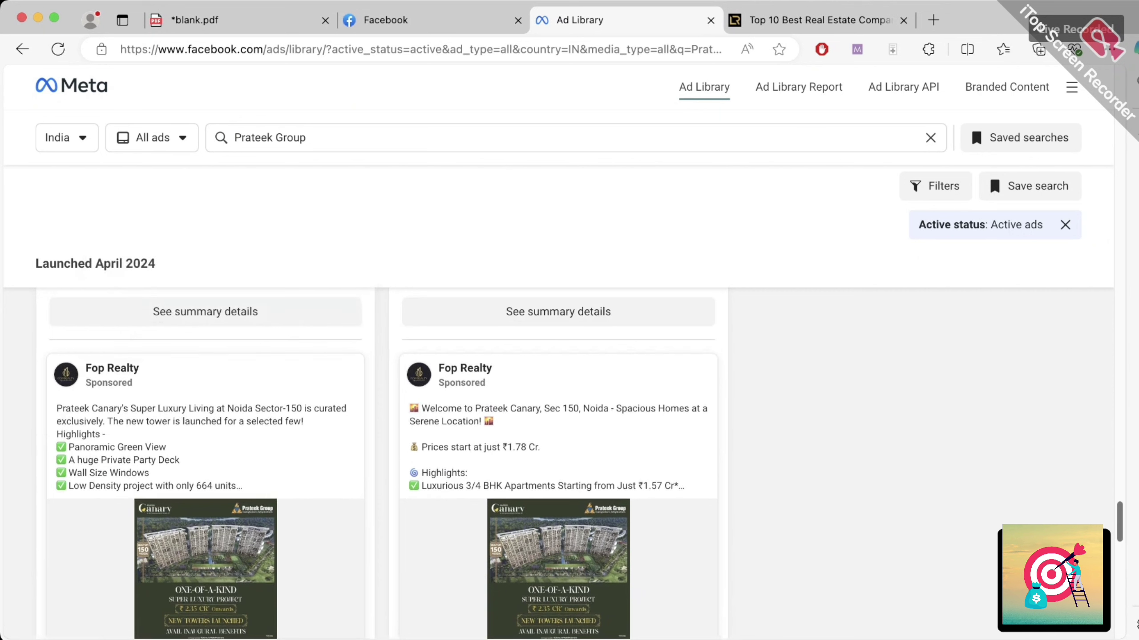
{"action": "left_click_drag", "start_coordinate": [138, 368], "coordinate": [91, 368]}
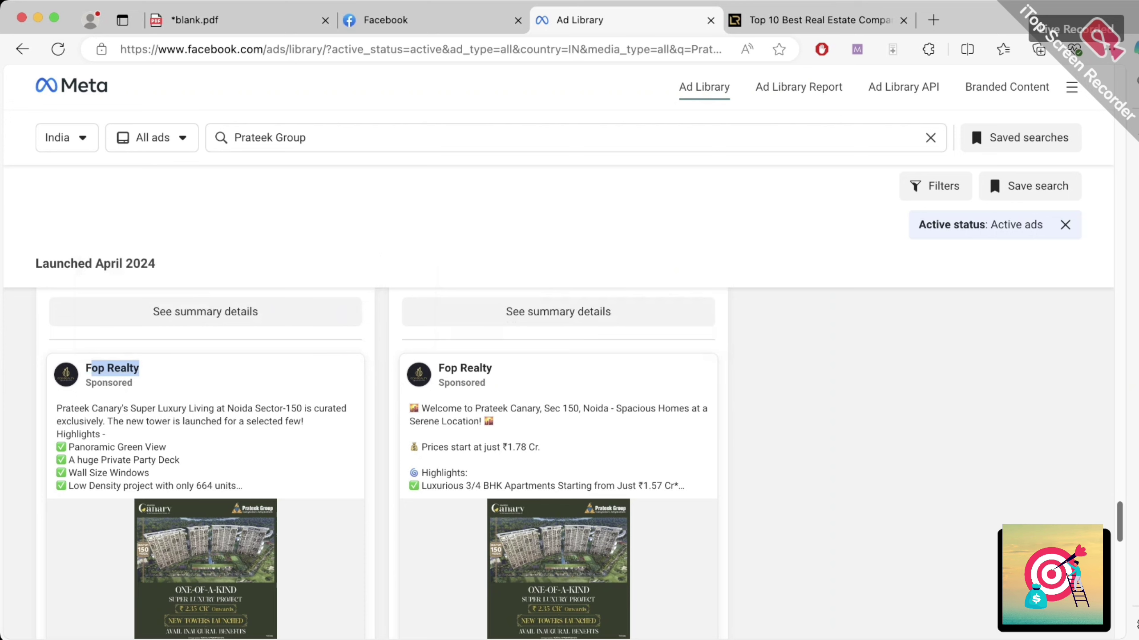
- Expand the full text of Fop Realty's second April 2024 ad, Welcome to Prateek Canary, and read its price, highlights and creative
{"action": "left_click_drag", "start_coordinate": [443, 447], "coordinate": [540, 447]}
{"action": "left_click", "coordinate": [540, 447]}
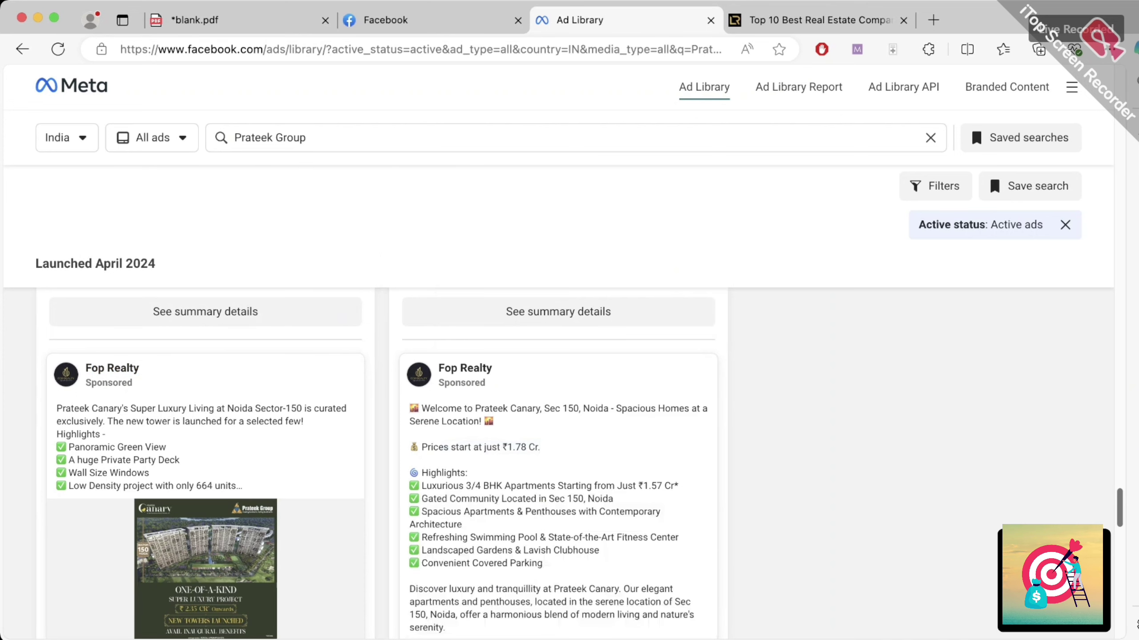
{"action": "scroll", "coordinate": [379, 464], "scroll_direction": "down", "scroll_amount": 1}
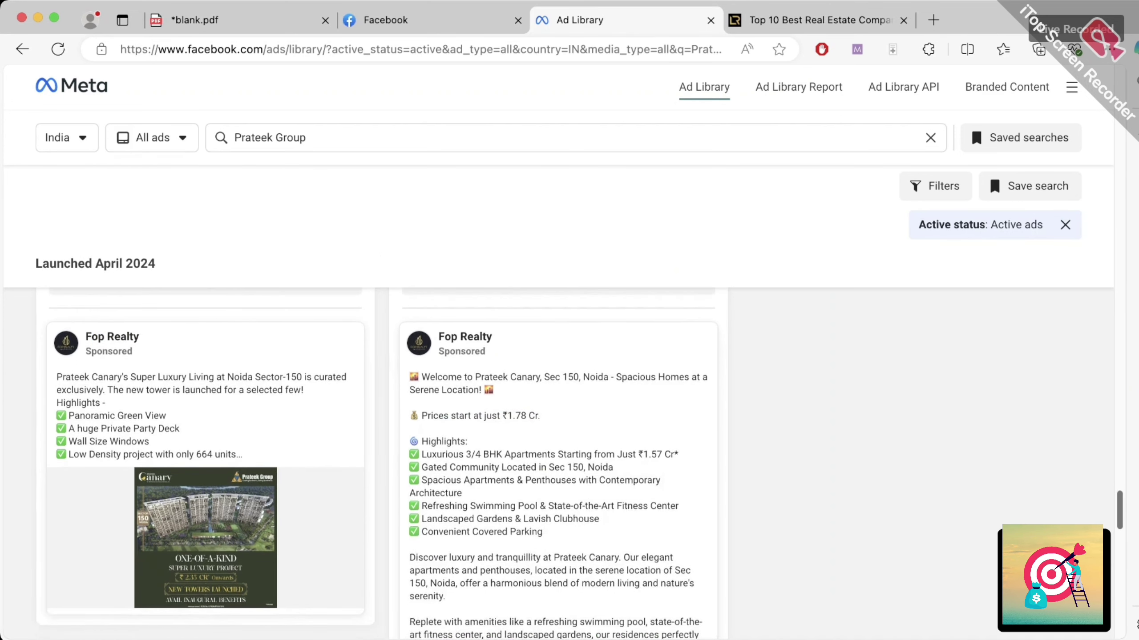
{"action": "scroll", "coordinate": [379, 464], "scroll_direction": "down", "scroll_amount": 5}
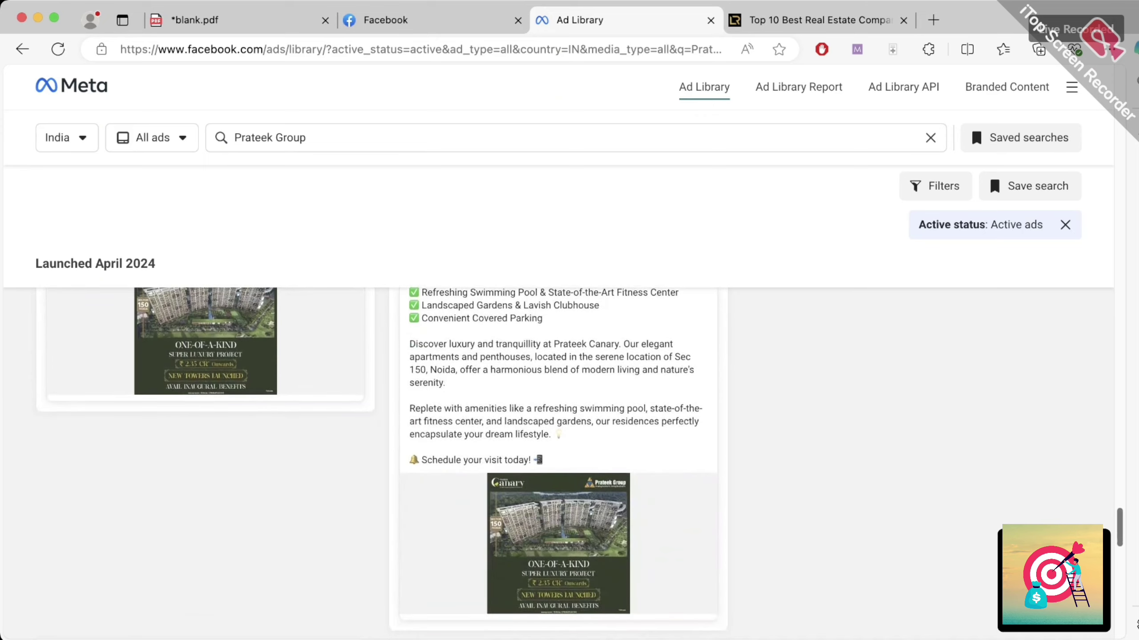
{"action": "scroll", "coordinate": [379, 464], "scroll_direction": "up", "scroll_amount": 5}
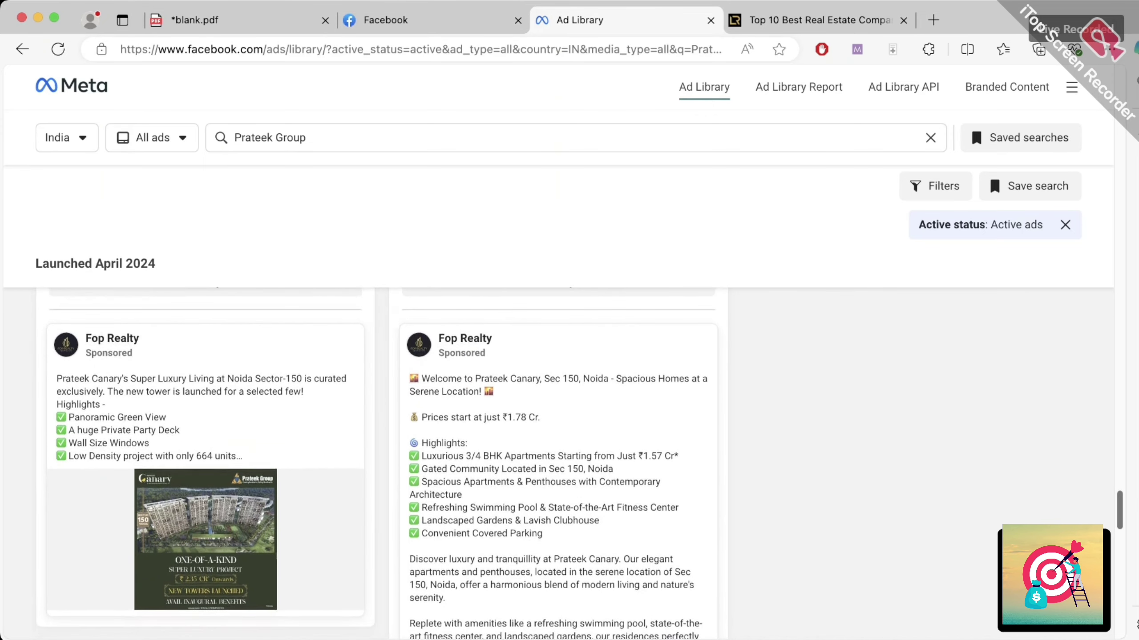
{"action": "scroll", "coordinate": [379, 464], "scroll_direction": "down", "scroll_amount": 12}
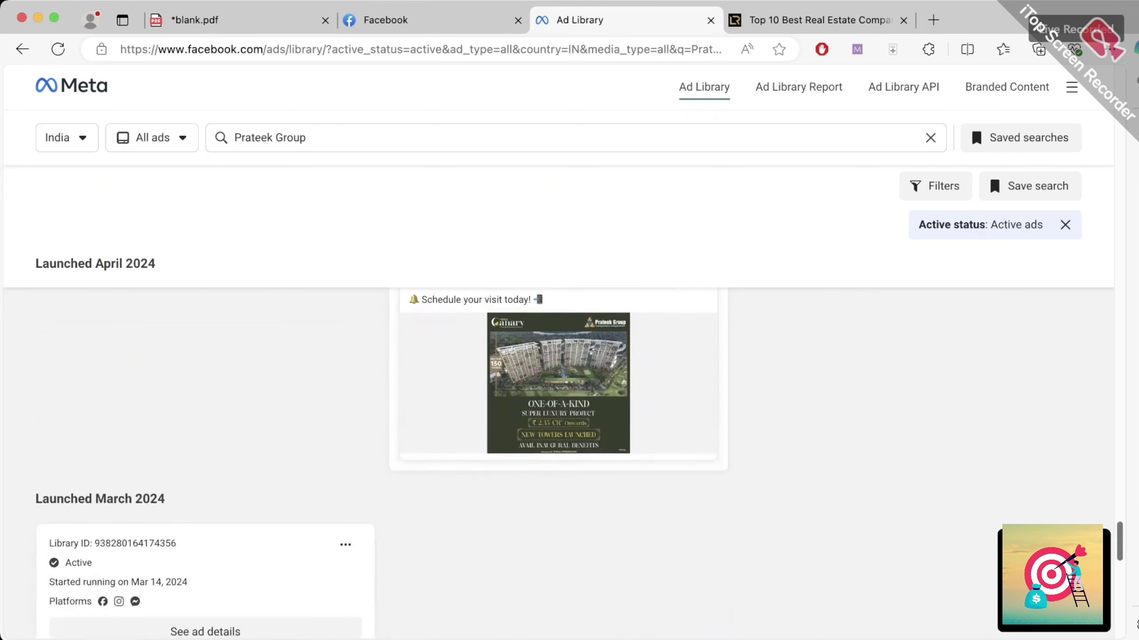
{"action": "scroll", "coordinate": [379, 464], "scroll_direction": "down", "scroll_amount": 2}
{"action": "scroll", "coordinate": [379, 464], "scroll_direction": "up", "scroll_amount": 8}
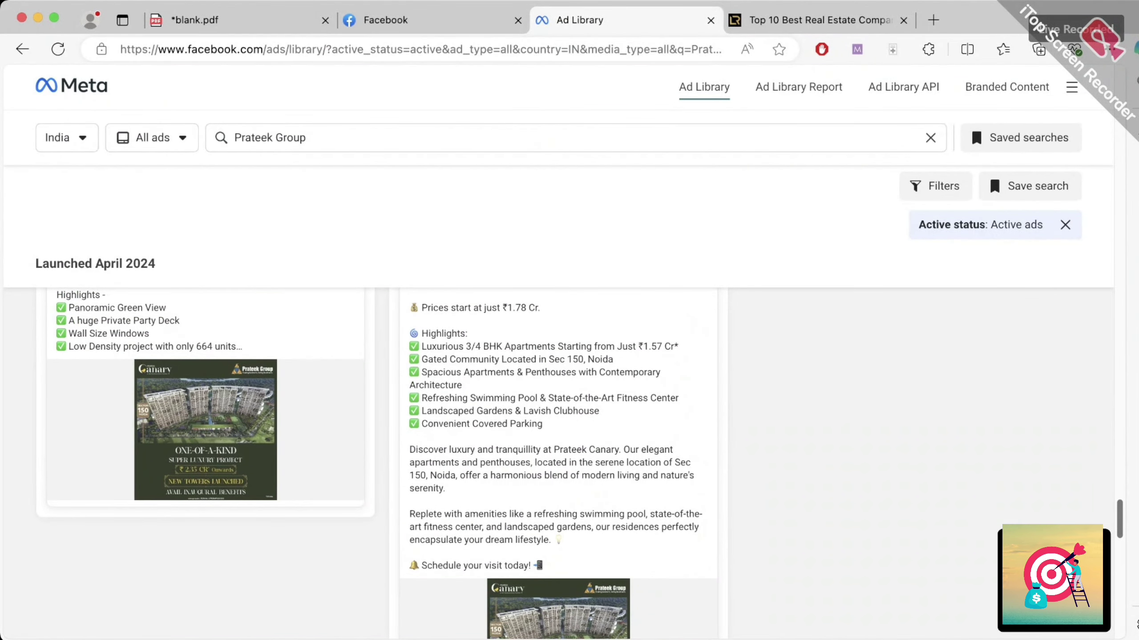
{"action": "scroll", "coordinate": [381, 462], "scroll_direction": "down", "scroll_amount": 8}
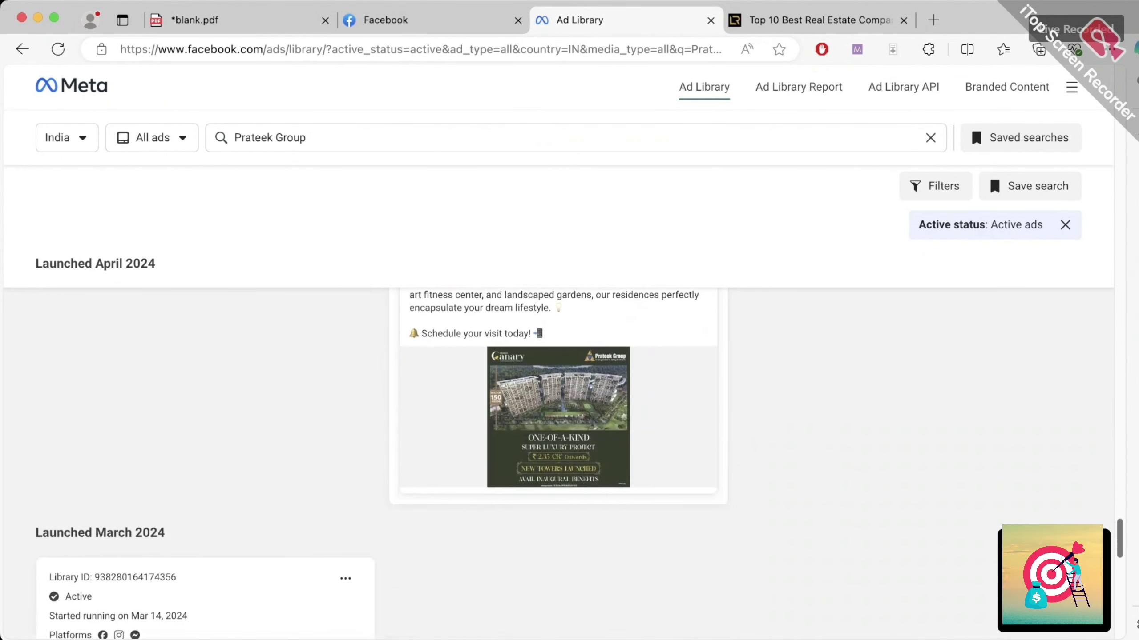
- Check the March and February 2024 ads through to the end of the results and return to the August 2024 ads
{"action": "scroll", "coordinate": [558, 462], "scroll_direction": "down", "scroll_amount": 11}
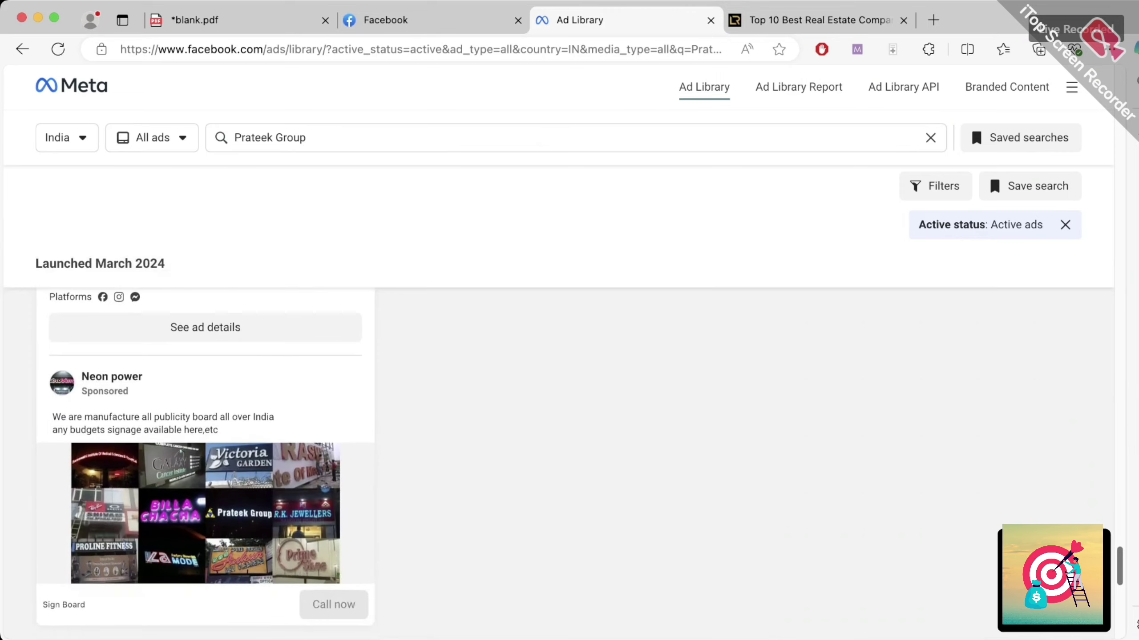
{"action": "scroll", "coordinate": [558, 462], "scroll_direction": "down", "scroll_amount": 1}
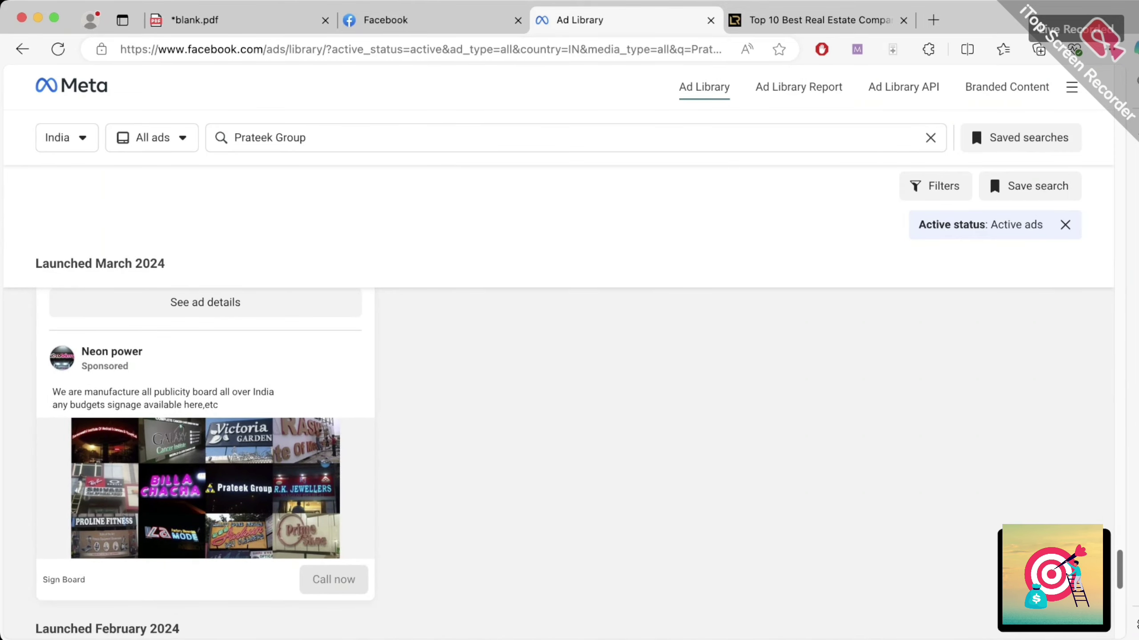
{"action": "scroll", "coordinate": [204, 462], "scroll_direction": "down", "scroll_amount": 15}
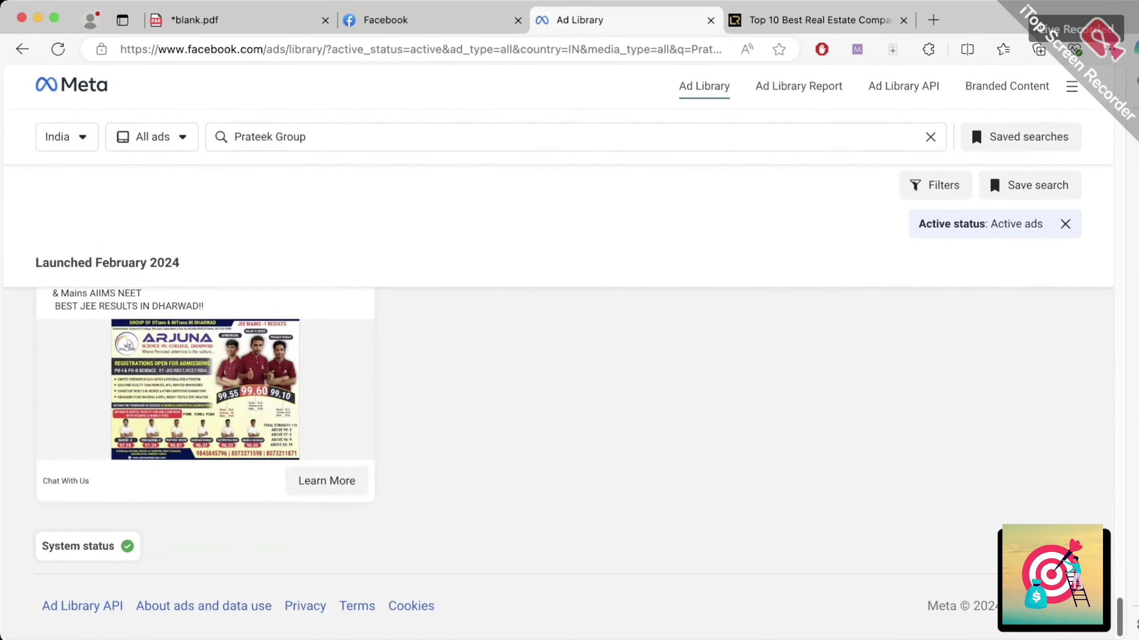
{"action": "scroll", "coordinate": [205, 462], "scroll_direction": "up", "scroll_amount": 3}
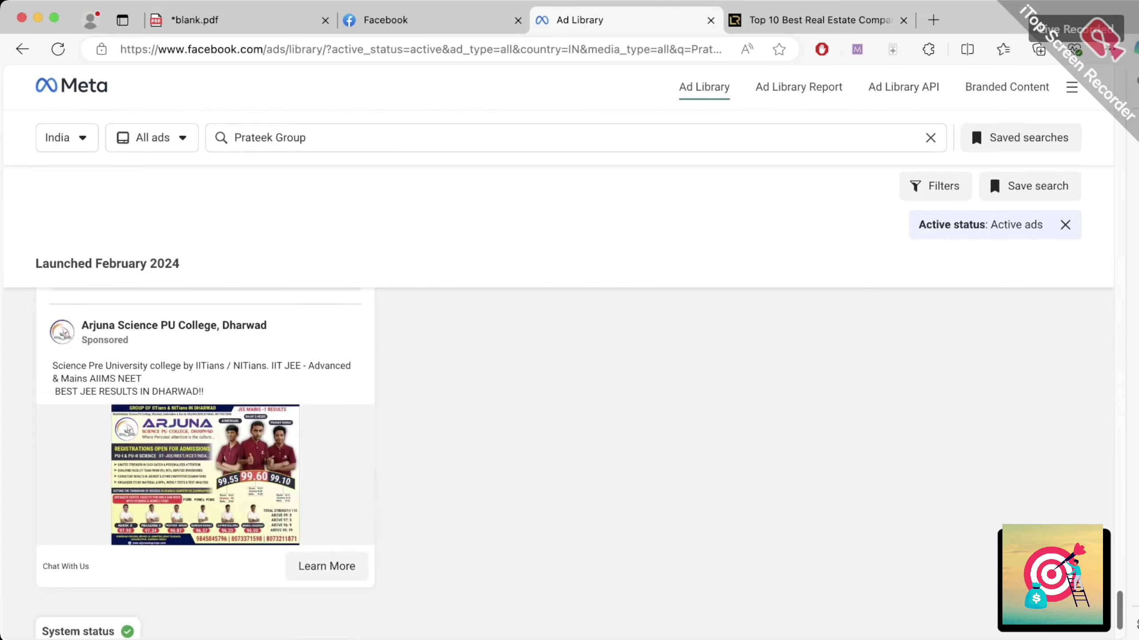
{"action": "scroll", "coordinate": [558, 462], "scroll_direction": "up", "scroll_amount": 20}
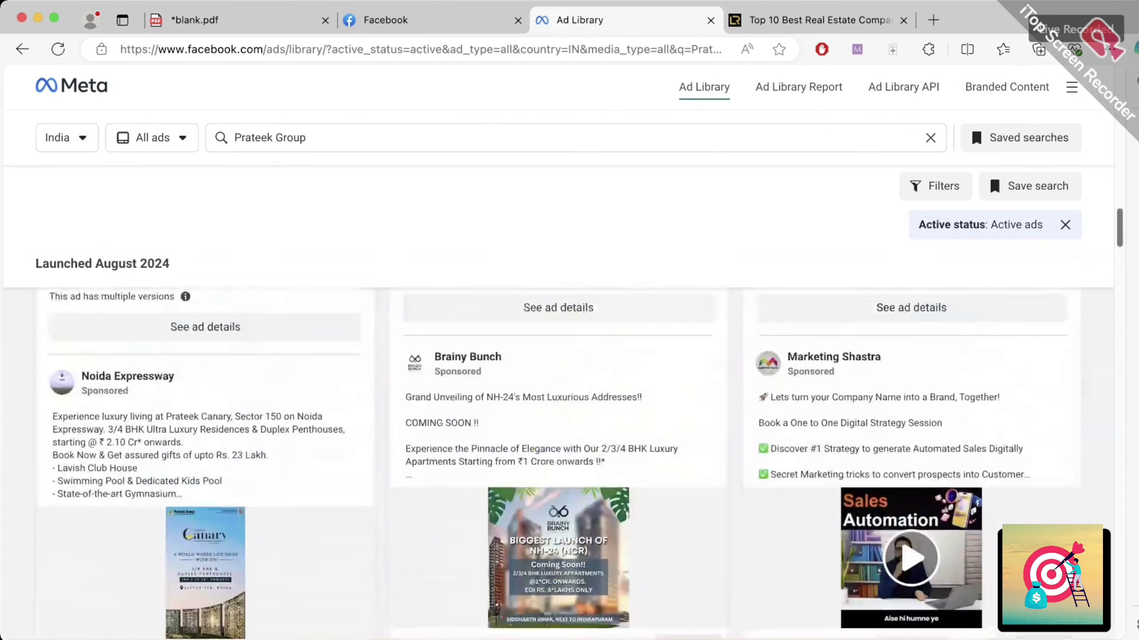
- Return to the September 2024 ads and look over Prateek Group's Follow The Butterfly creatives and the neighbouring Magicbricks ad
{"action": "scroll", "coordinate": [558, 463], "scroll_direction": "up", "scroll_amount": 10}
{"action": "scroll", "coordinate": [558, 462], "scroll_direction": "down", "scroll_amount": 3}
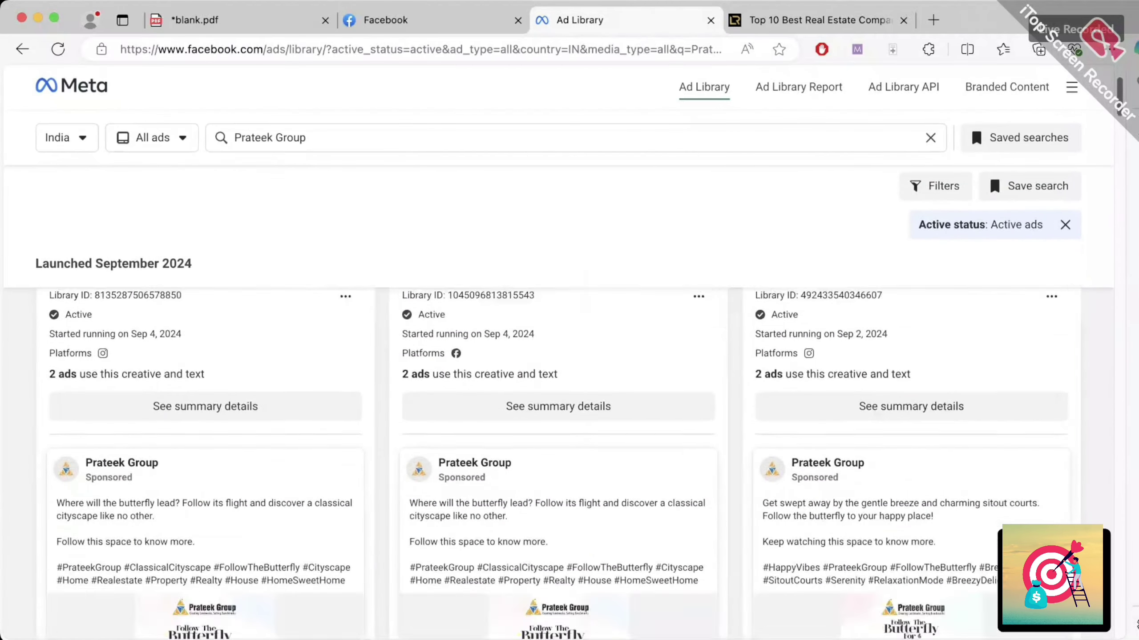
{"action": "scroll", "coordinate": [558, 462], "scroll_direction": "down", "scroll_amount": 5}
{"action": "scroll", "coordinate": [559, 462], "scroll_direction": "up", "scroll_amount": 2}
{"action": "scroll", "coordinate": [558, 462], "scroll_direction": "down", "scroll_amount": 5}
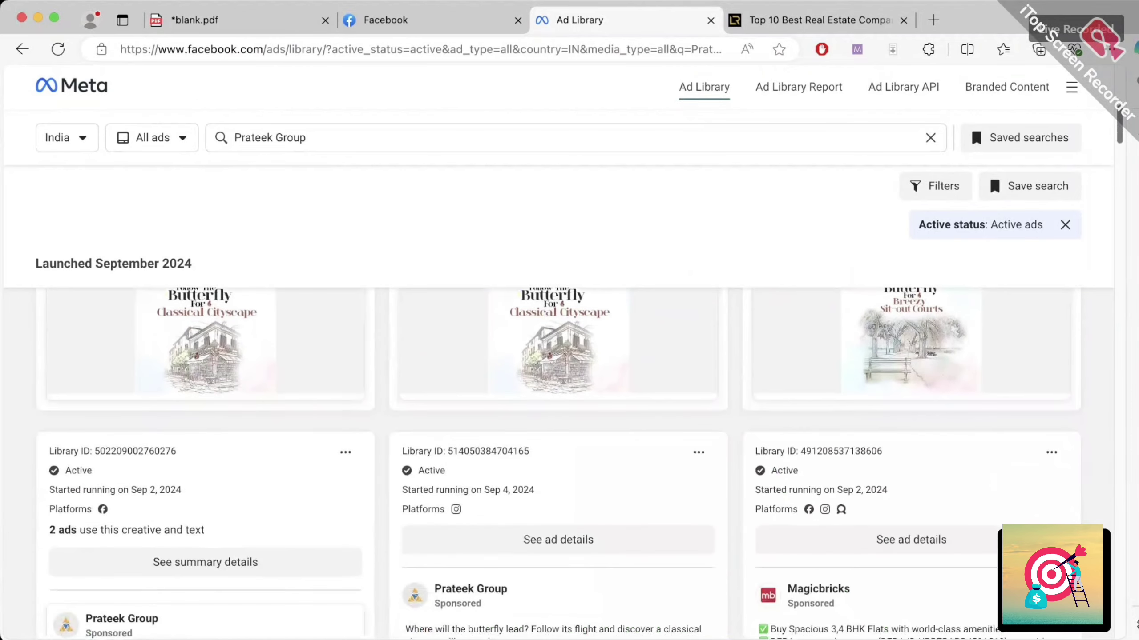
{"action": "scroll", "coordinate": [558, 462], "scroll_direction": "down", "scroll_amount": 6}
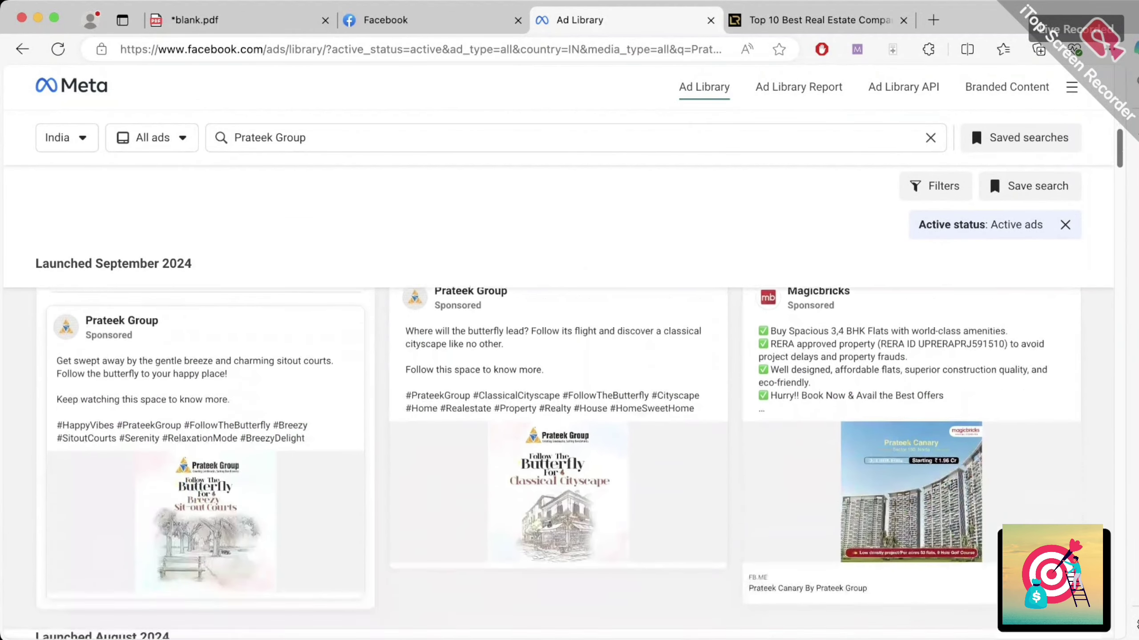
- Expand the full text of the Magicbricks Prateek Canary ad from September 2024 and read its selling points and hashtags
{"action": "scroll", "coordinate": [558, 462], "scroll_direction": "down", "scroll_amount": 1}
{"action": "scroll", "coordinate": [558, 462], "scroll_direction": "up", "scroll_amount": 4}
{"action": "mouse_move", "coordinate": [818, 457]}
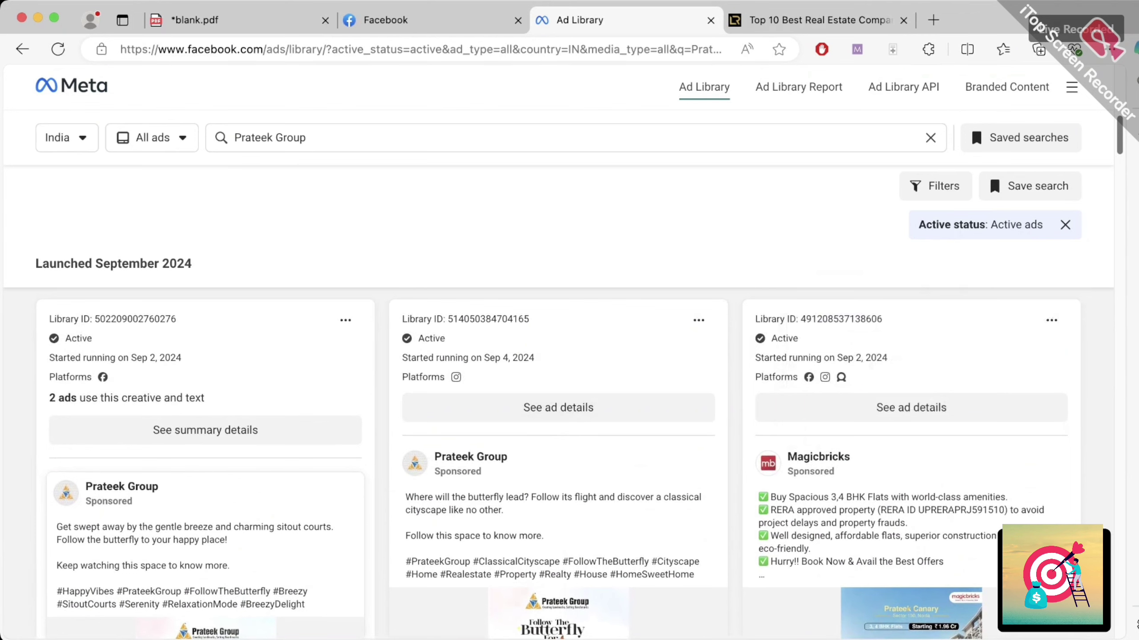
{"action": "left_click_drag", "start_coordinate": [776, 497], "coordinate": [882, 561]}
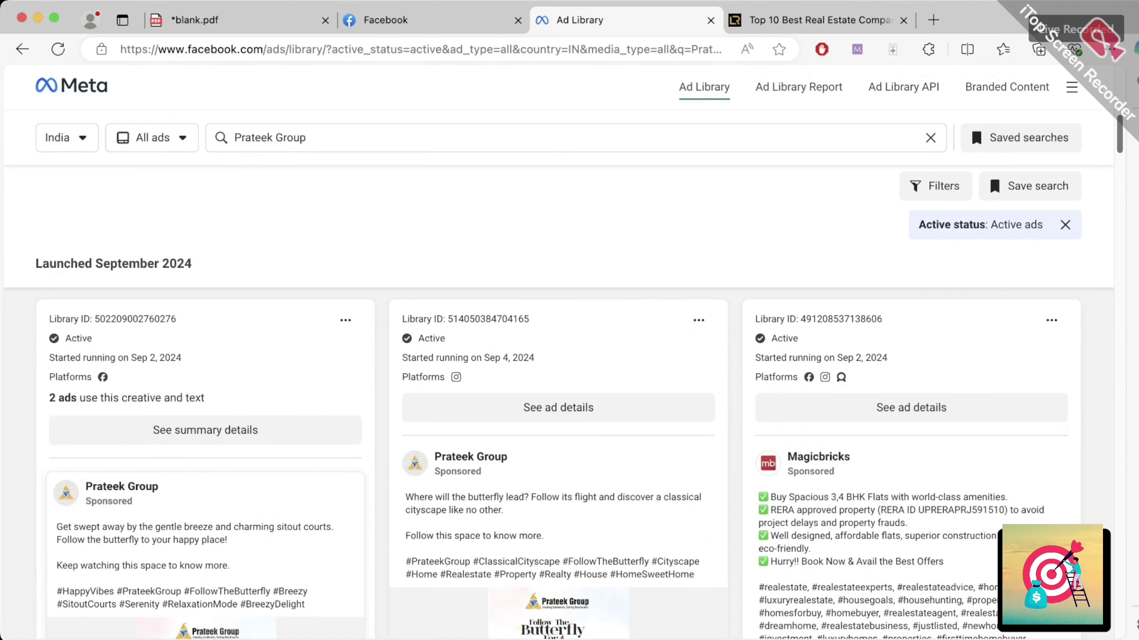
{"action": "scroll", "coordinate": [559, 462], "scroll_direction": "down", "scroll_amount": 3}
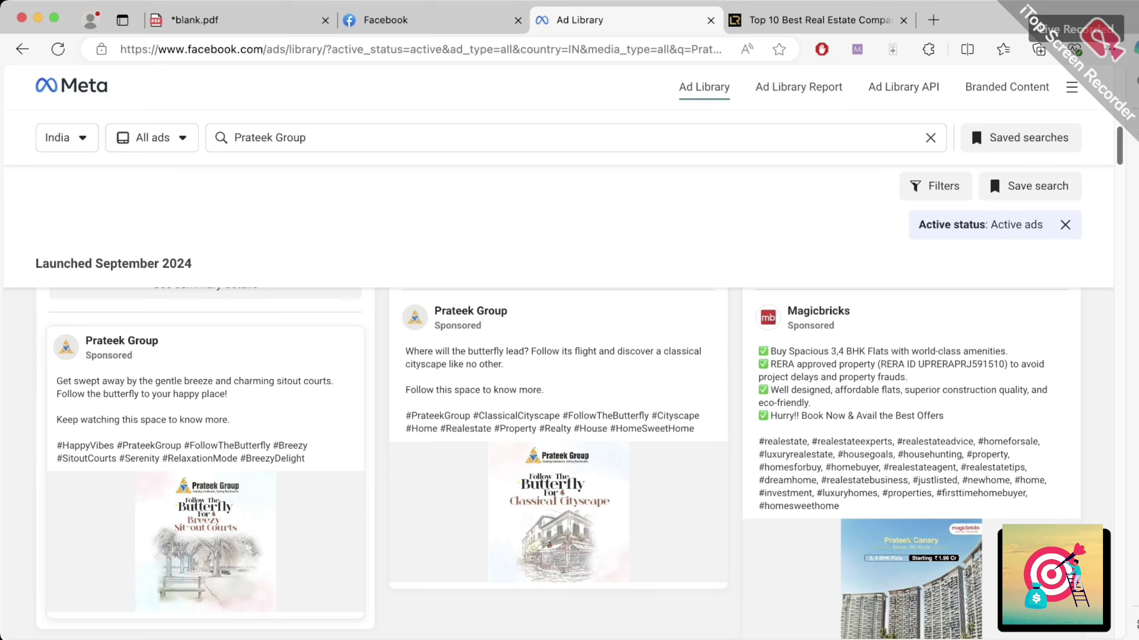
- Look over the August 2024 ads from Noida Expressway, Brainy Bunch and Marketing Shastra and return to the start of the results
{"action": "scroll", "coordinate": [569, 422], "scroll_direction": "down", "scroll_amount": 10}
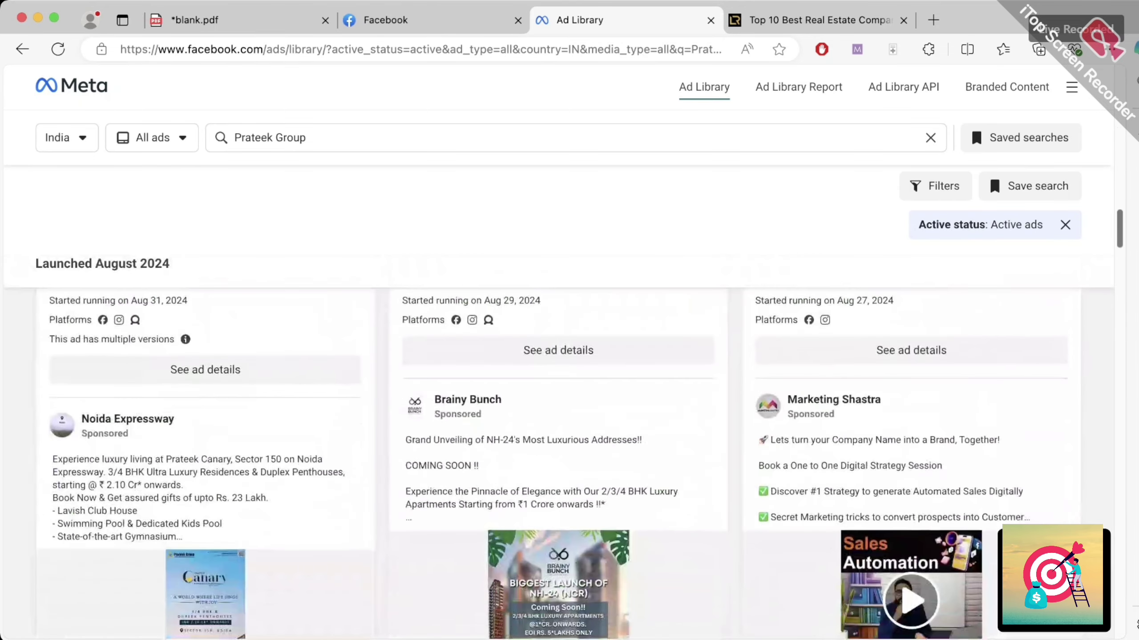
{"action": "scroll", "coordinate": [559, 464], "scroll_direction": "down", "scroll_amount": 10}
{"action": "scroll", "coordinate": [558, 464], "scroll_direction": "up", "scroll_amount": 9}
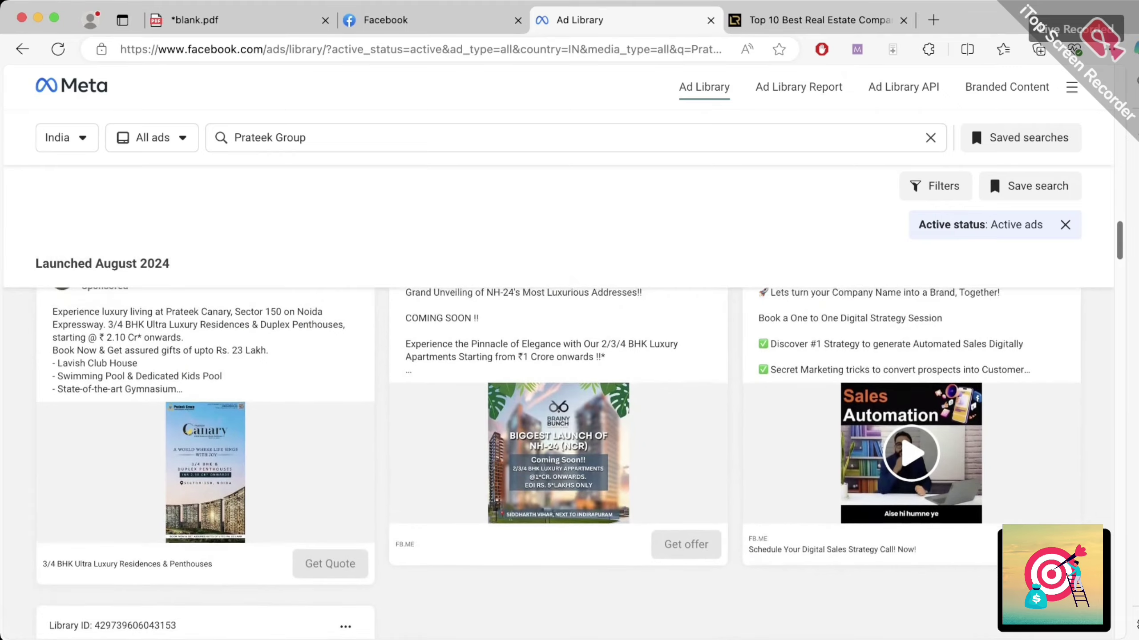
{"action": "scroll", "coordinate": [569, 462], "scroll_direction": "up", "scroll_amount": 10}
{"action": "scroll", "coordinate": [569, 404], "scroll_direction": "up", "scroll_amount": 10}
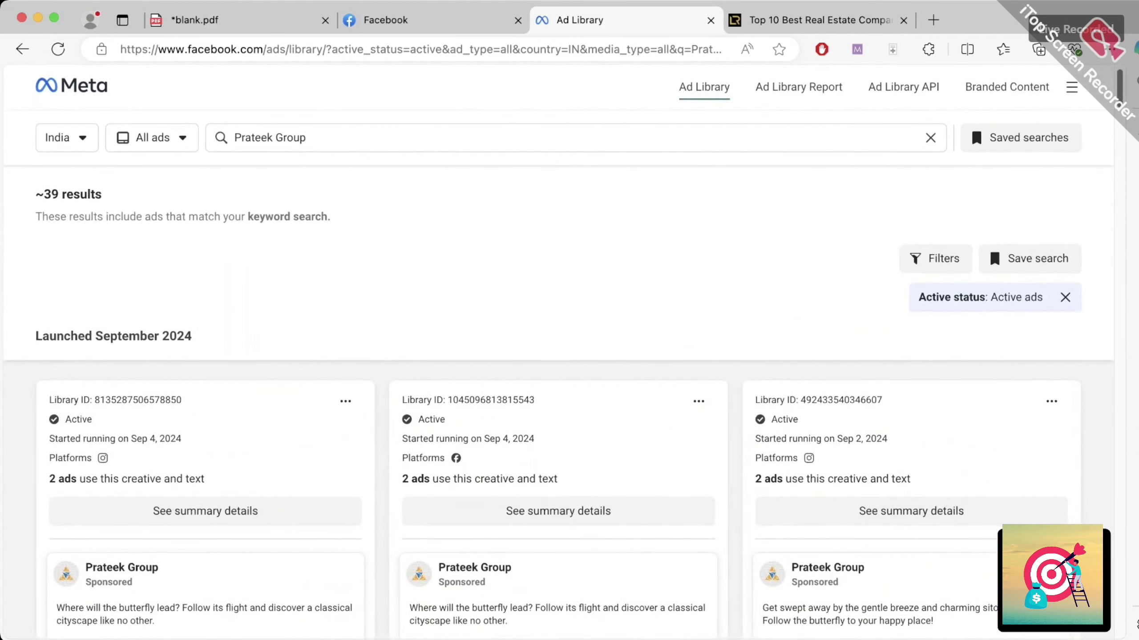
- Skim the Prateek Group results from September back to May 2024 and locate Fop Realty's Prateek Canary ad under June 2024
{"action": "scroll", "coordinate": [569, 404], "scroll_direction": "down", "scroll_amount": 5}
{"action": "scroll", "coordinate": [569, 404], "scroll_direction": "up", "scroll_amount": 6}
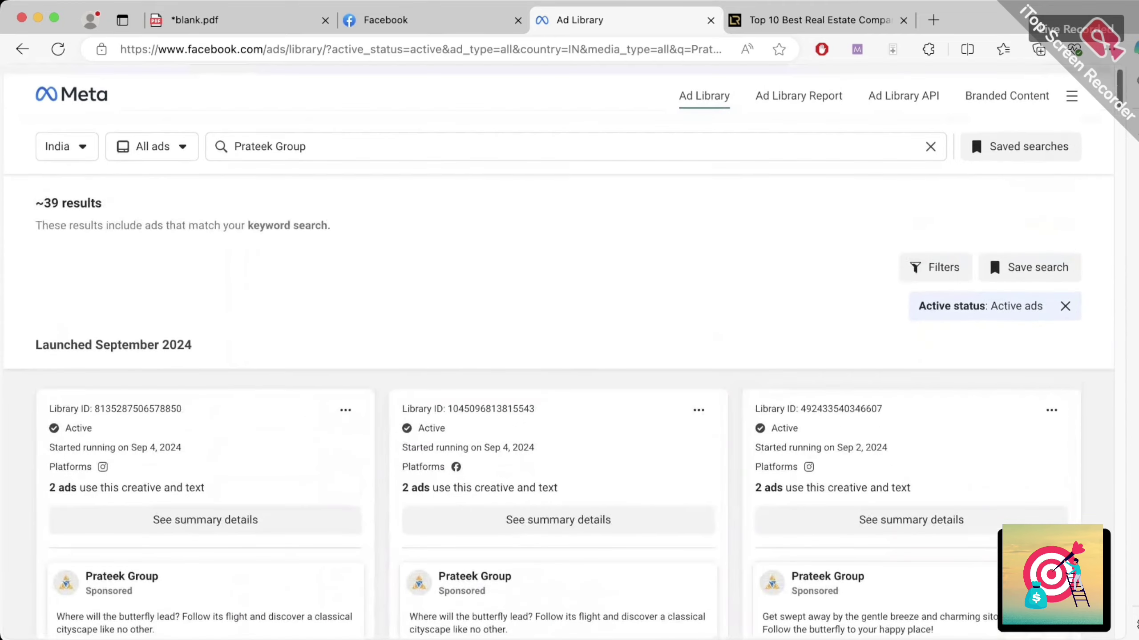
{"action": "scroll", "coordinate": [569, 404], "scroll_direction": "down", "scroll_amount": 10}
{"action": "scroll", "coordinate": [570, 403], "scroll_direction": "up", "scroll_amount": 3}
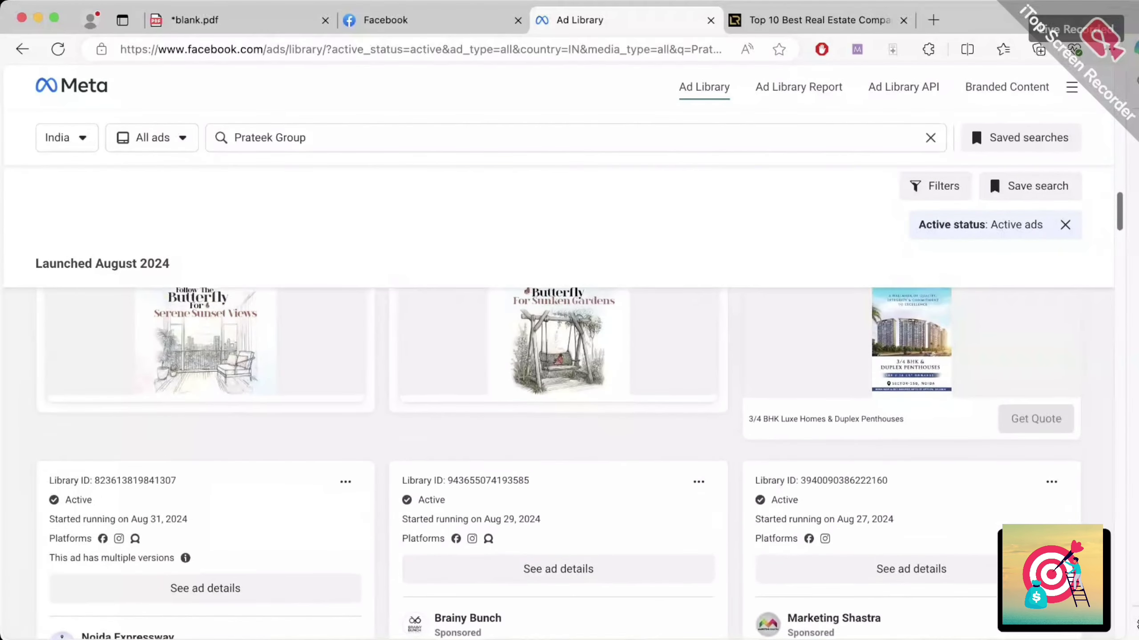
{"action": "scroll", "coordinate": [570, 404], "scroll_direction": "down", "scroll_amount": 15}
{"action": "scroll", "coordinate": [569, 404], "scroll_direction": "up", "scroll_amount": 4}
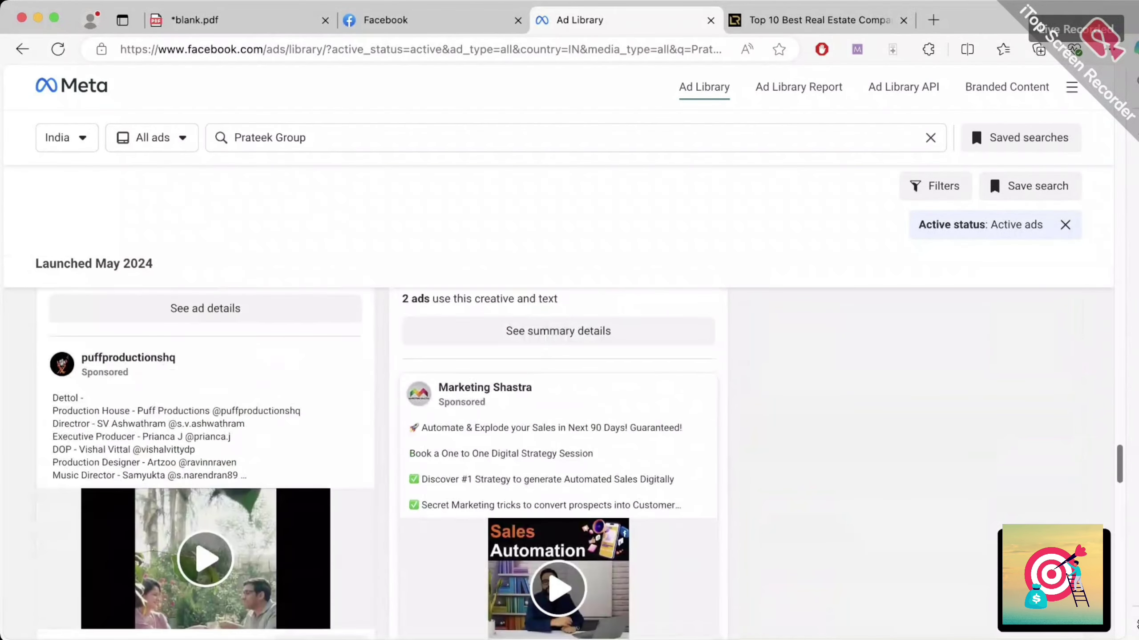
{"action": "scroll", "coordinate": [569, 404], "scroll_direction": "up", "scroll_amount": 5}
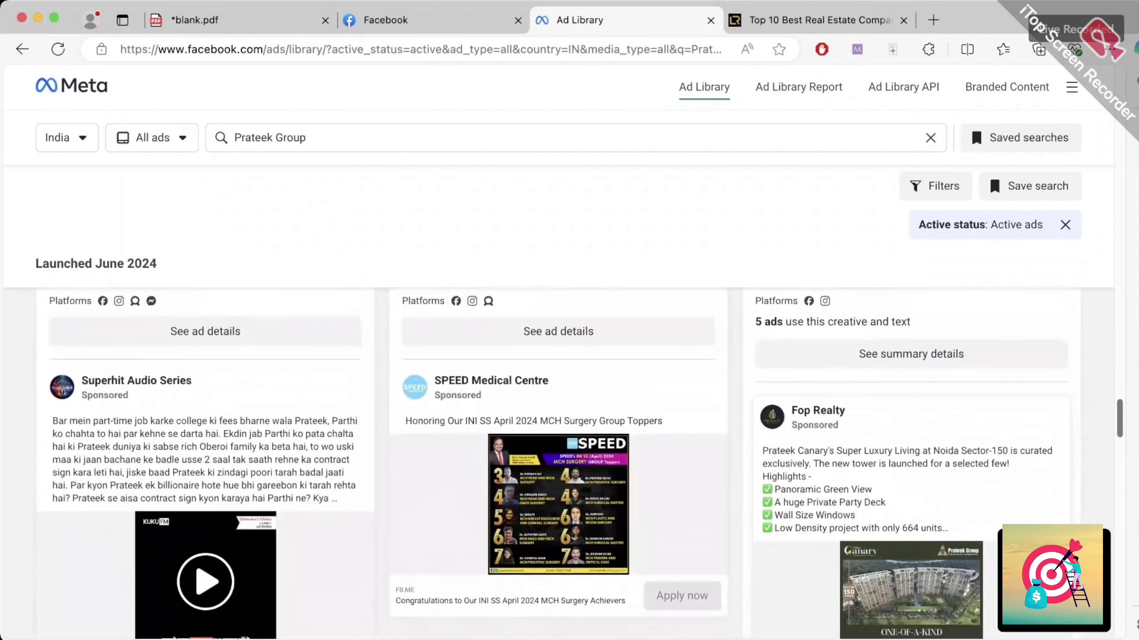
{"action": "scroll", "coordinate": [569, 403], "scroll_direction": "up", "scroll_amount": 5}
{"action": "scroll", "coordinate": [570, 404], "scroll_direction": "down", "scroll_amount": 3}
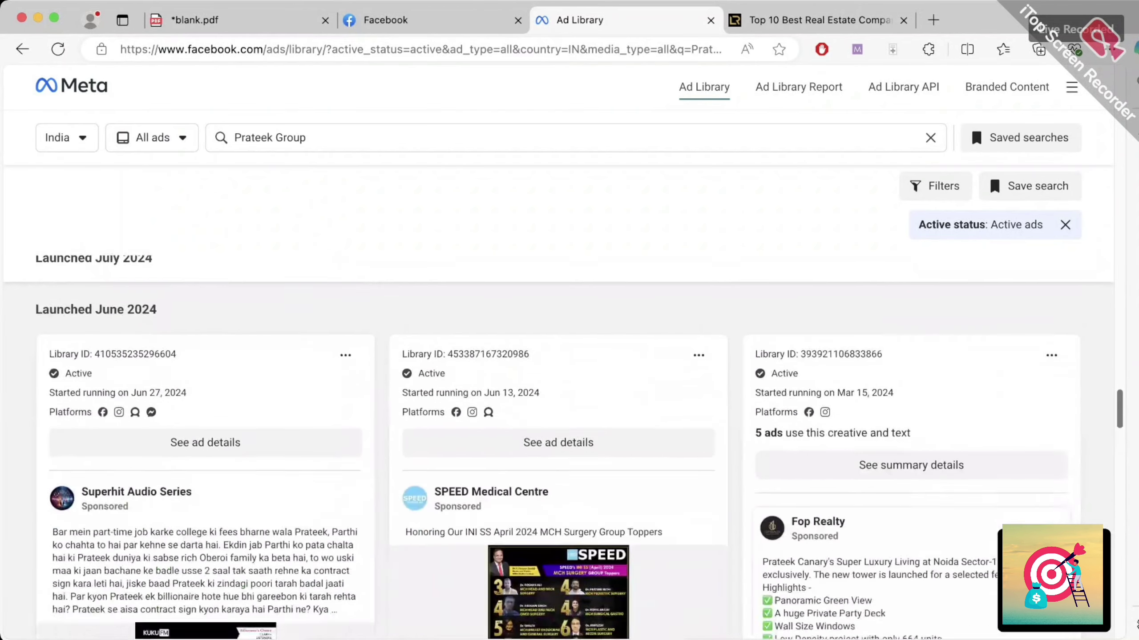
{"action": "scroll", "coordinate": [570, 403], "scroll_direction": "down", "scroll_amount": 4}
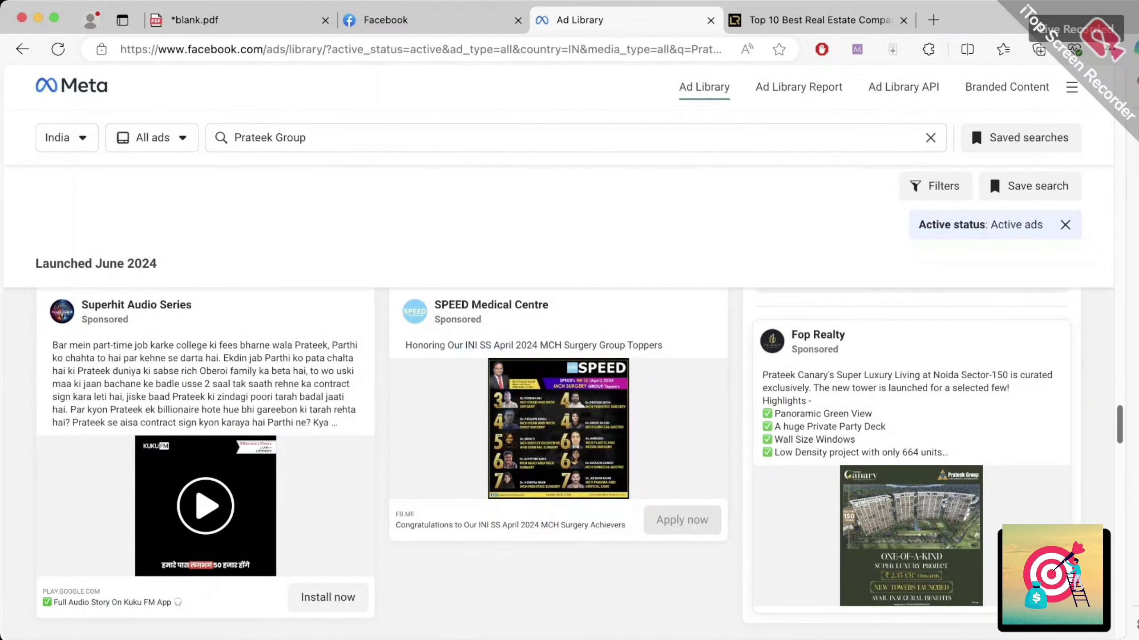
- Highlight the opening lines of Fop Realty's June 2024 ad and its start date, Mar 15, 2024
{"action": "left_click_drag", "start_coordinate": [761, 375], "coordinate": [812, 401]}
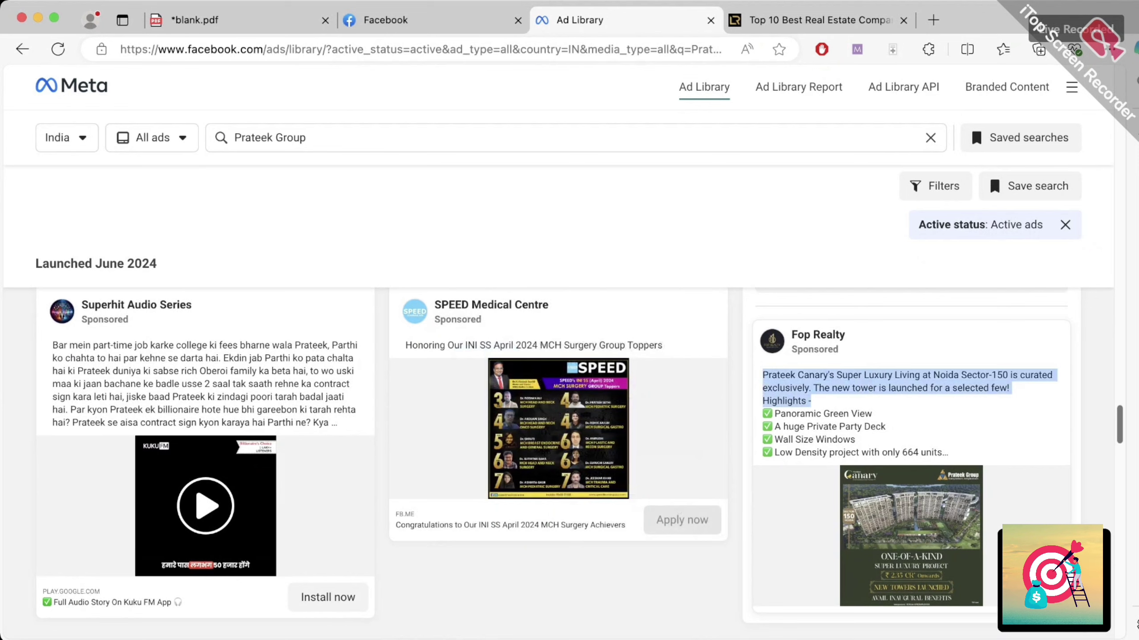
{"action": "scroll", "coordinate": [553, 460], "scroll_direction": "up", "scroll_amount": 3}
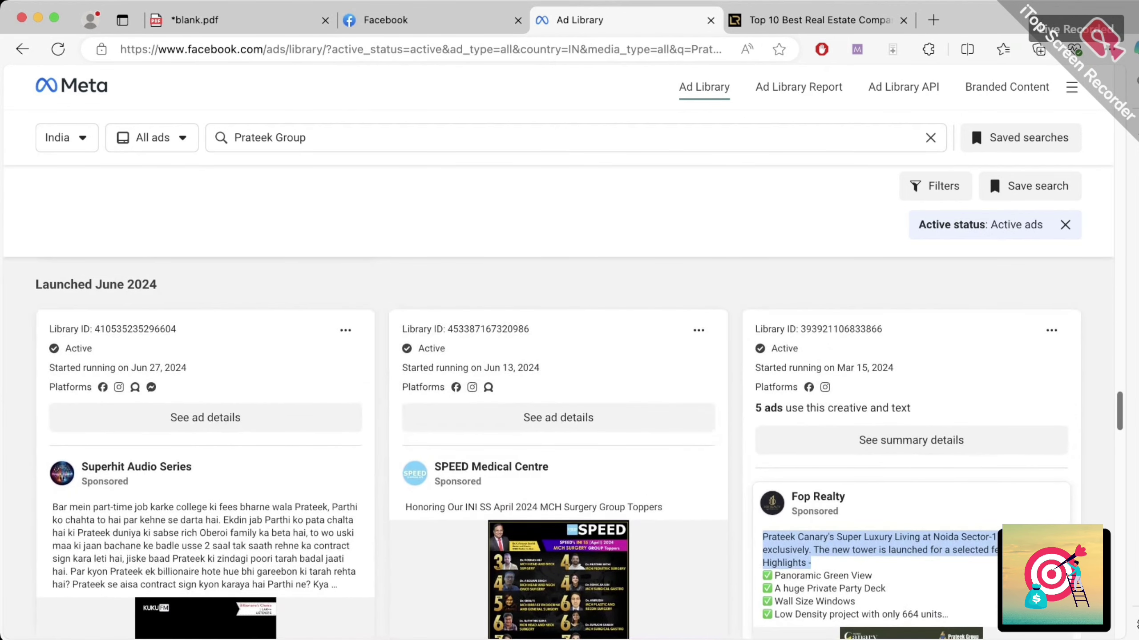
{"action": "scroll", "coordinate": [559, 448], "scroll_direction": "up", "scroll_amount": 1}
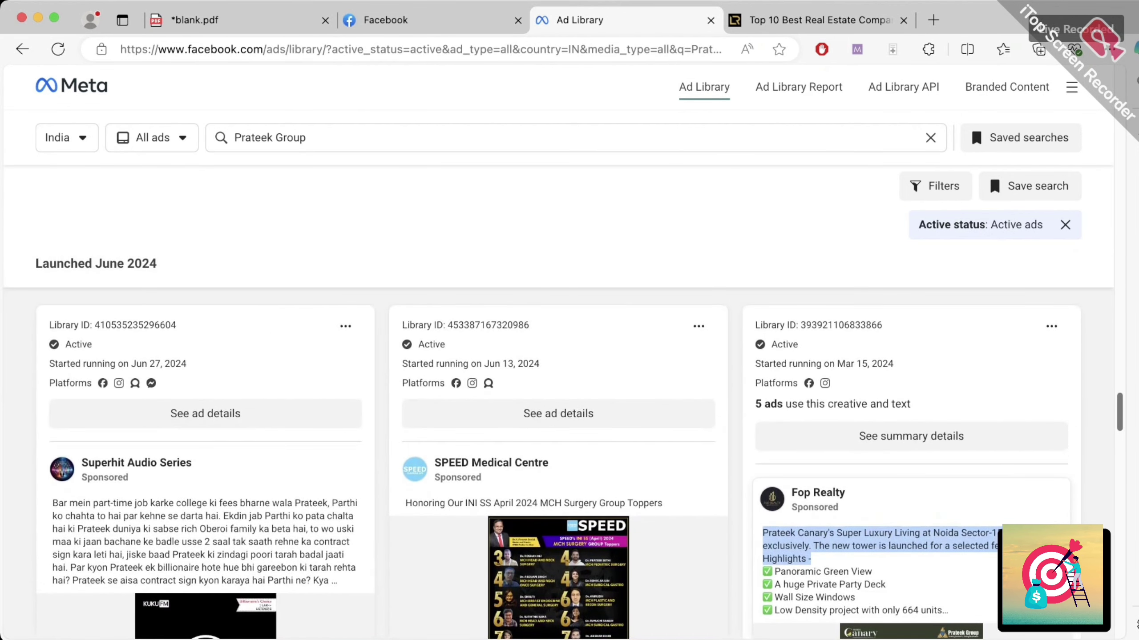
{"action": "left_click_drag", "start_coordinate": [835, 363], "coordinate": [893, 364]}
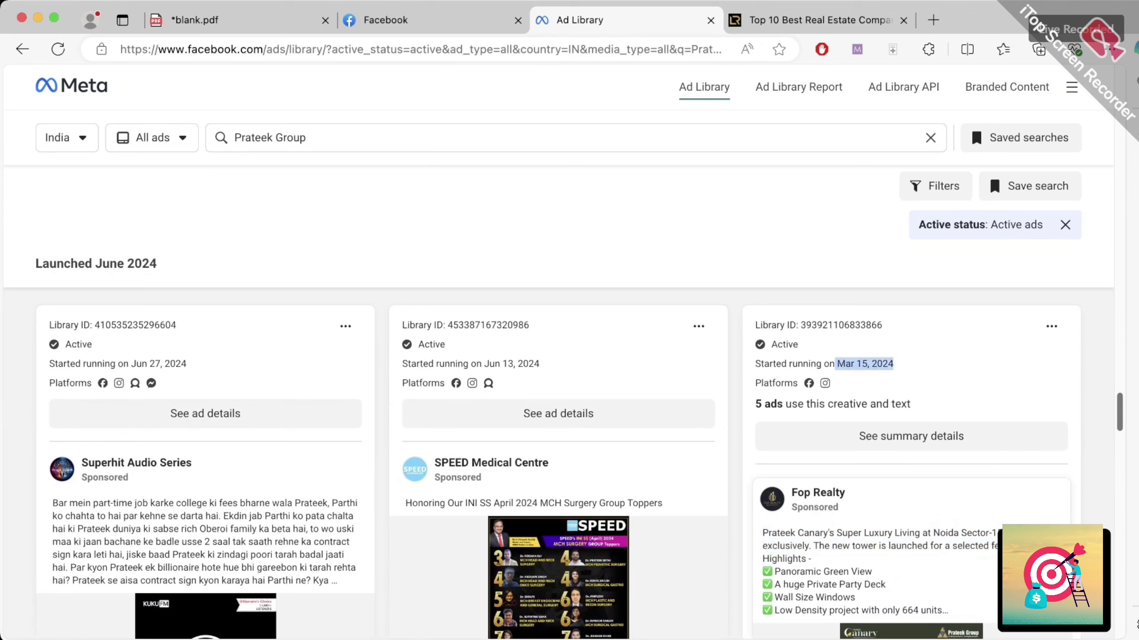
{"action": "scroll", "coordinate": [558, 466], "scroll_direction": "down", "scroll_amount": 3}
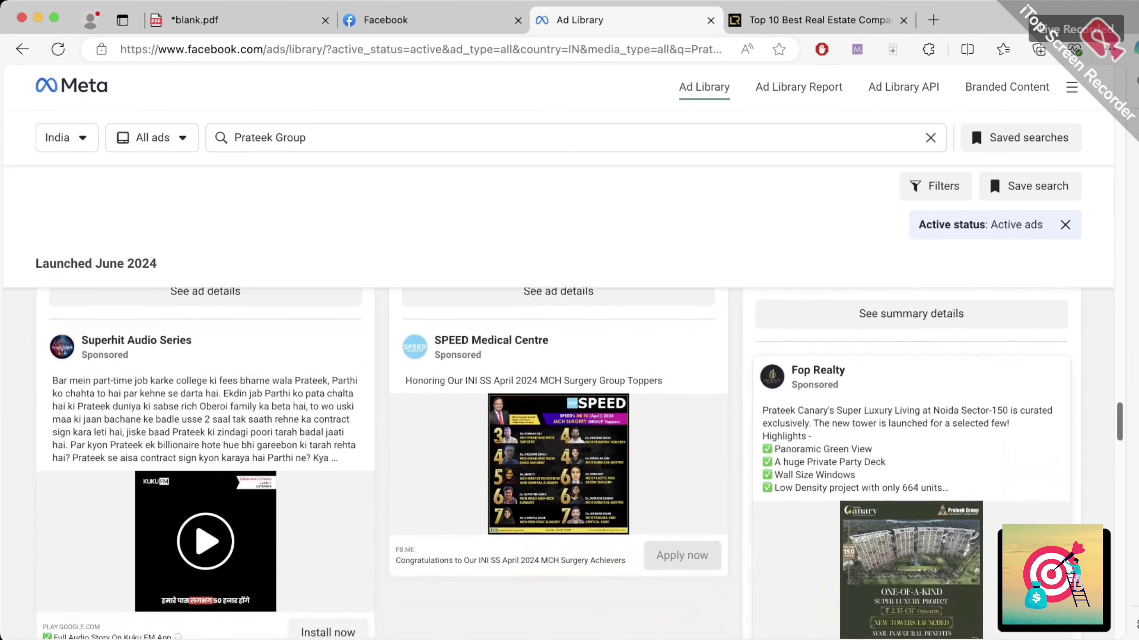
{"action": "scroll", "coordinate": [558, 449], "scroll_direction": "down", "scroll_amount": 2}
{"action": "scroll", "coordinate": [558, 448], "scroll_direction": "up", "scroll_amount": 3}
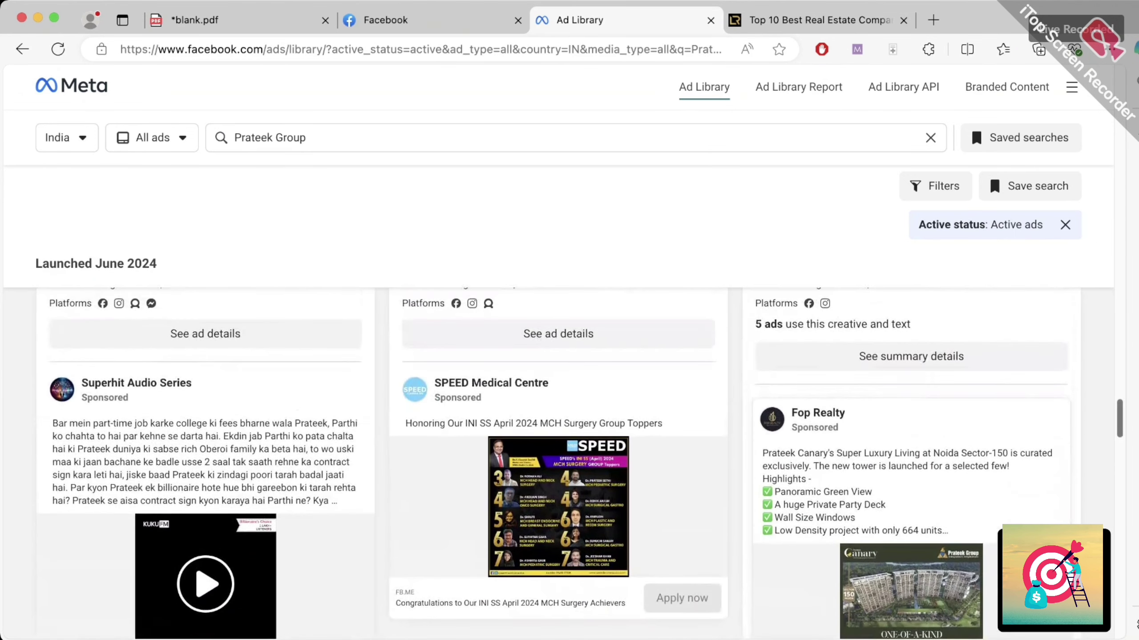
{"action": "scroll", "coordinate": [559, 448], "scroll_direction": "up", "scroll_amount": 2}
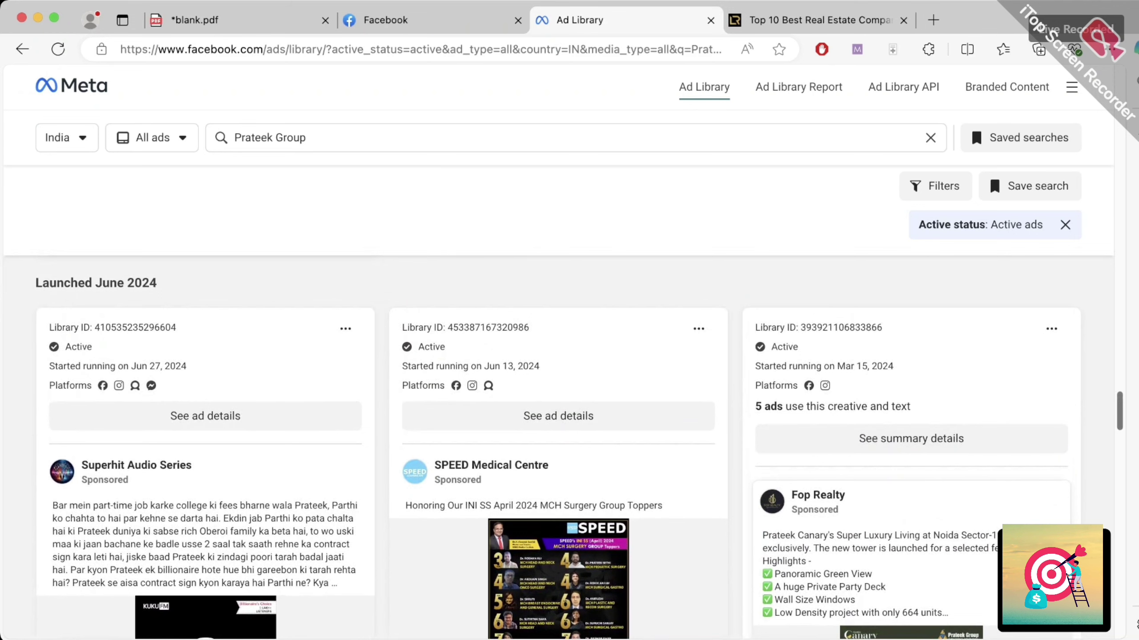
{"action": "left_click_drag", "start_coordinate": [861, 367], "coordinate": [893, 366]}
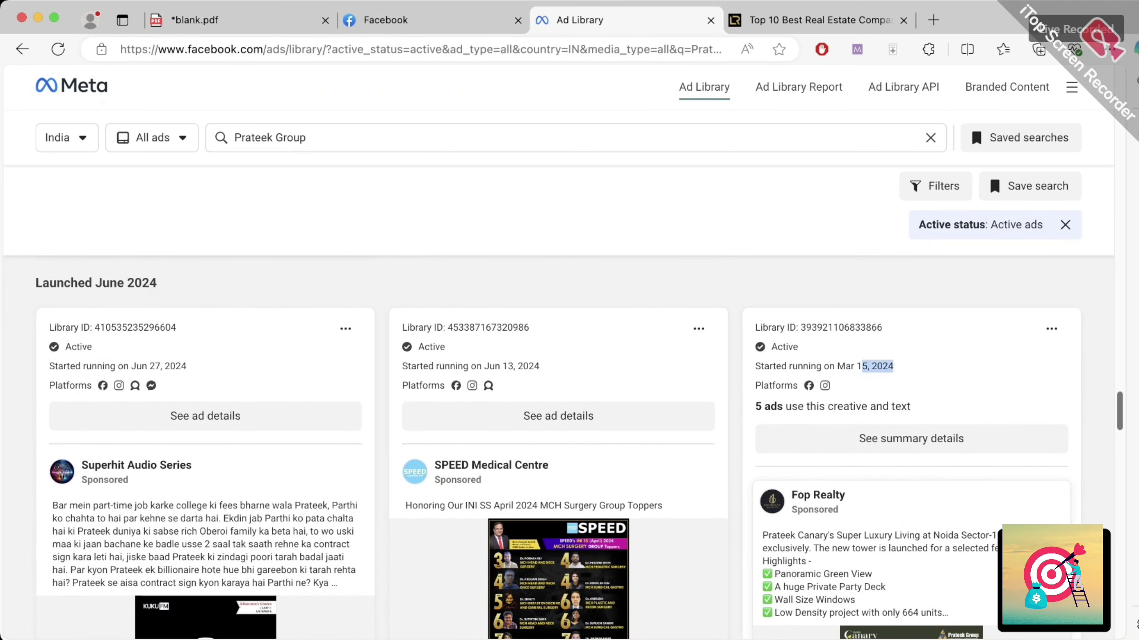
- Expand the full text of Fop Realty's June 2024 ad, highlight its introduction and highlights list, and view the creative
{"action": "scroll", "coordinate": [563, 447], "scroll_direction": "down", "scroll_amount": 3}
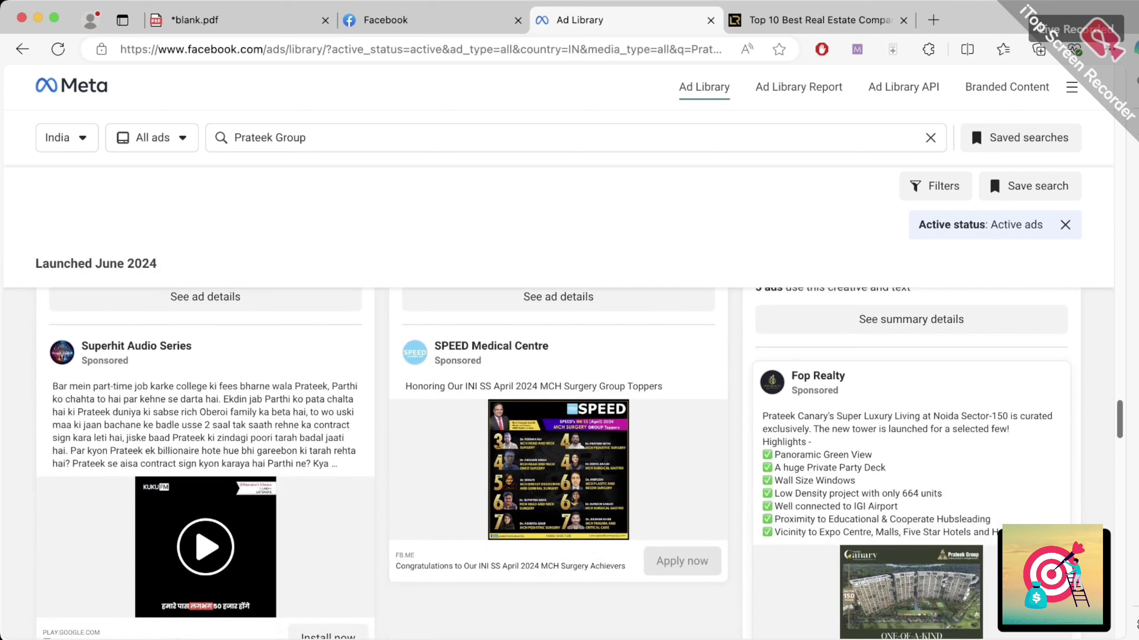
{"action": "scroll", "coordinate": [781, 382], "scroll_direction": "down", "scroll_amount": 1}
{"action": "left_click_drag", "start_coordinate": [781, 382], "coordinate": [954, 498]}
{"action": "scroll", "coordinate": [578, 463], "scroll_direction": "down", "scroll_amount": 2}
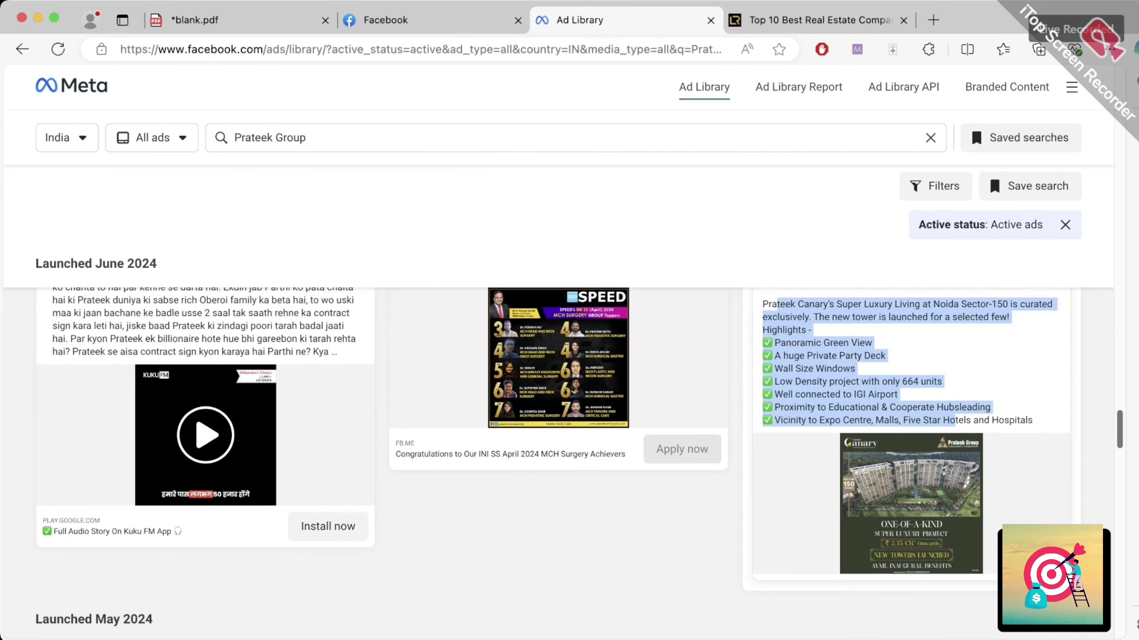
{"action": "scroll", "coordinate": [579, 464], "scroll_direction": "up", "scroll_amount": 1}
{"action": "scroll", "coordinate": [579, 464], "scroll_direction": "down", "scroll_amount": 8}
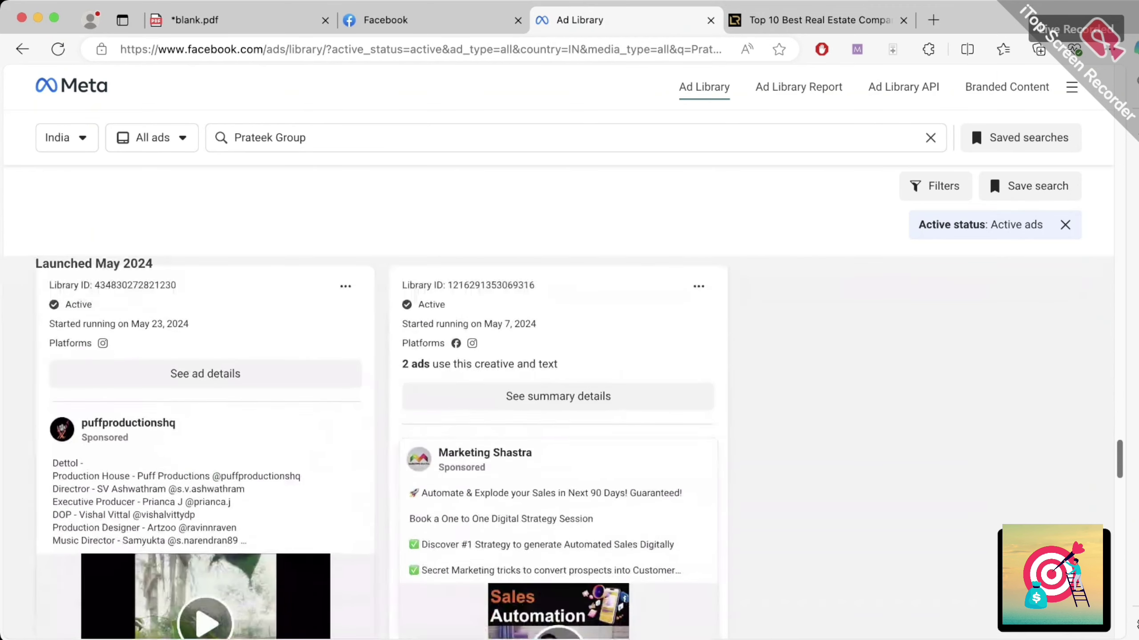
- Compare Fop Realty's two April 2024 ads again, check the March 2024 ad from Neon power, and return to the start of the results
{"action": "scroll", "coordinate": [578, 464], "scroll_direction": "down", "scroll_amount": 10}
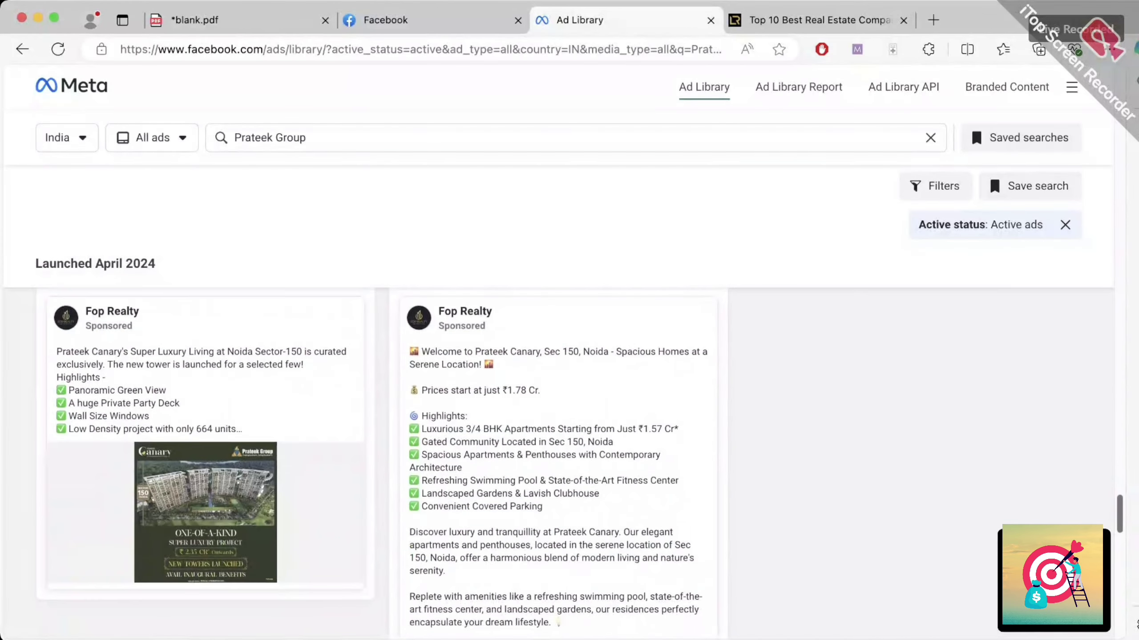
{"action": "scroll", "coordinate": [579, 464], "scroll_direction": "down", "scroll_amount": 1}
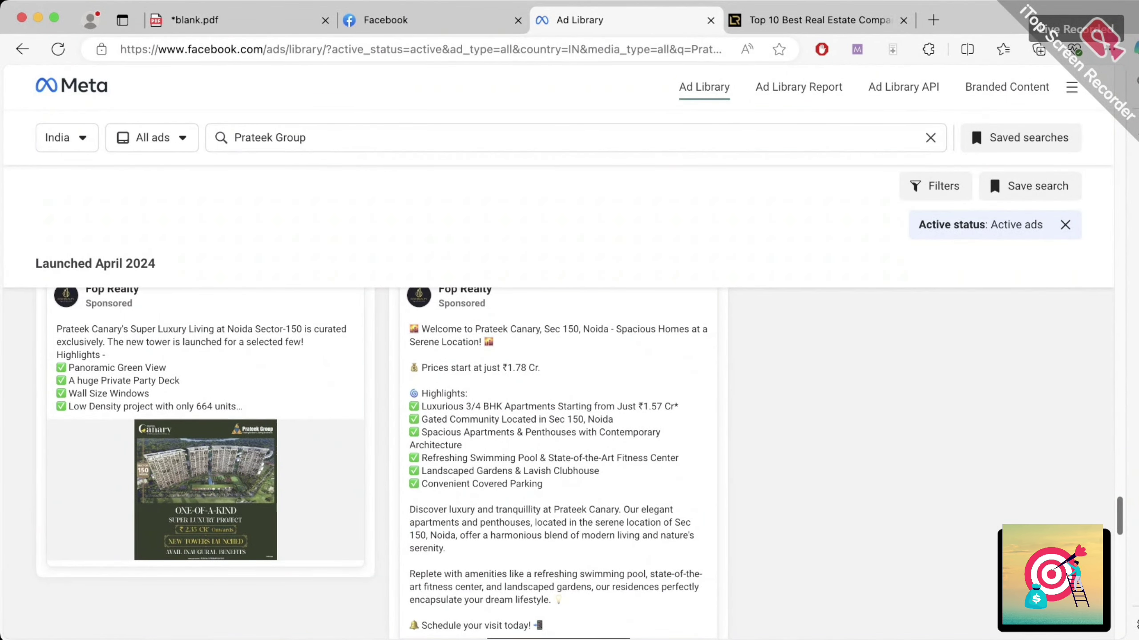
{"action": "scroll", "coordinate": [578, 463], "scroll_direction": "down", "scroll_amount": 5}
{"action": "scroll", "coordinate": [578, 463], "scroll_direction": "up", "scroll_amount": 6}
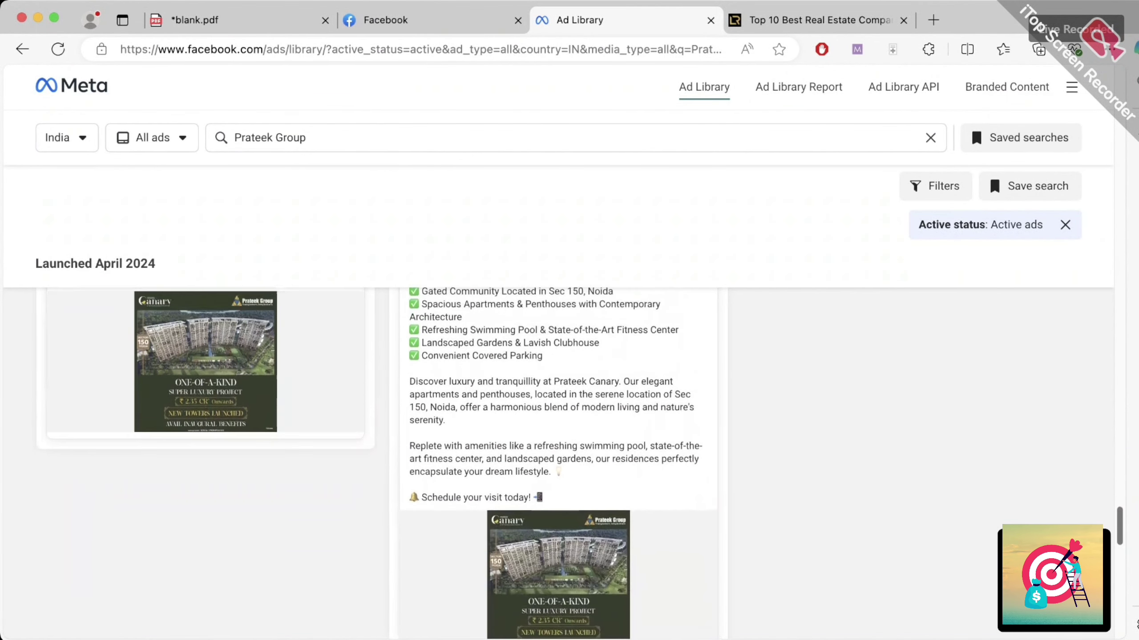
{"action": "scroll", "coordinate": [579, 464], "scroll_direction": "up", "scroll_amount": 4}
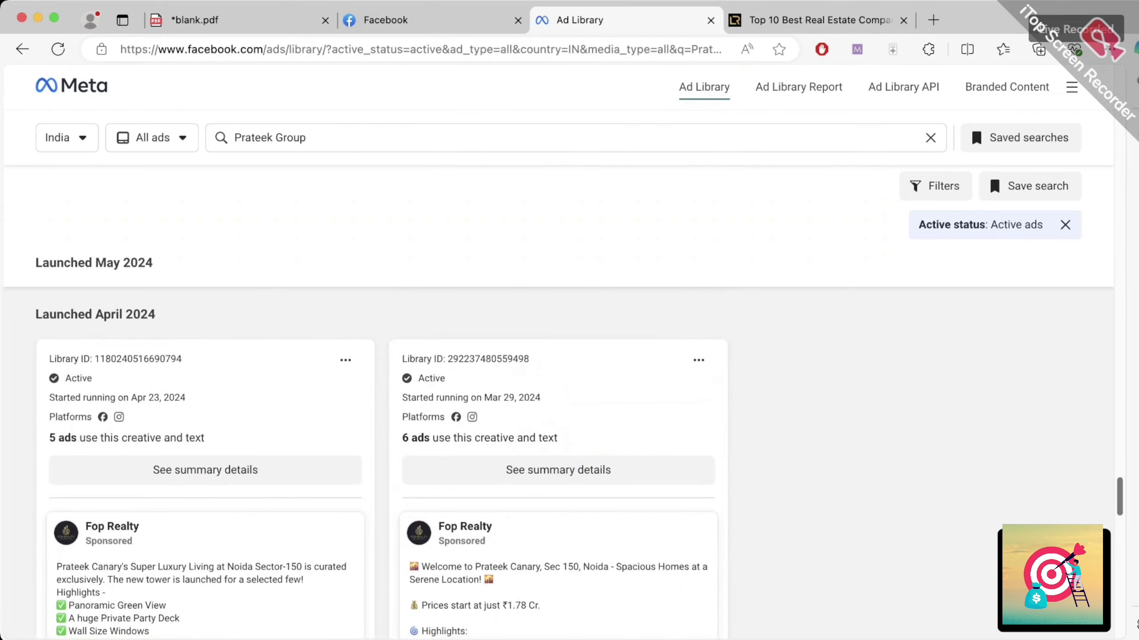
{"action": "scroll", "coordinate": [579, 463], "scroll_direction": "down", "scroll_amount": 20}
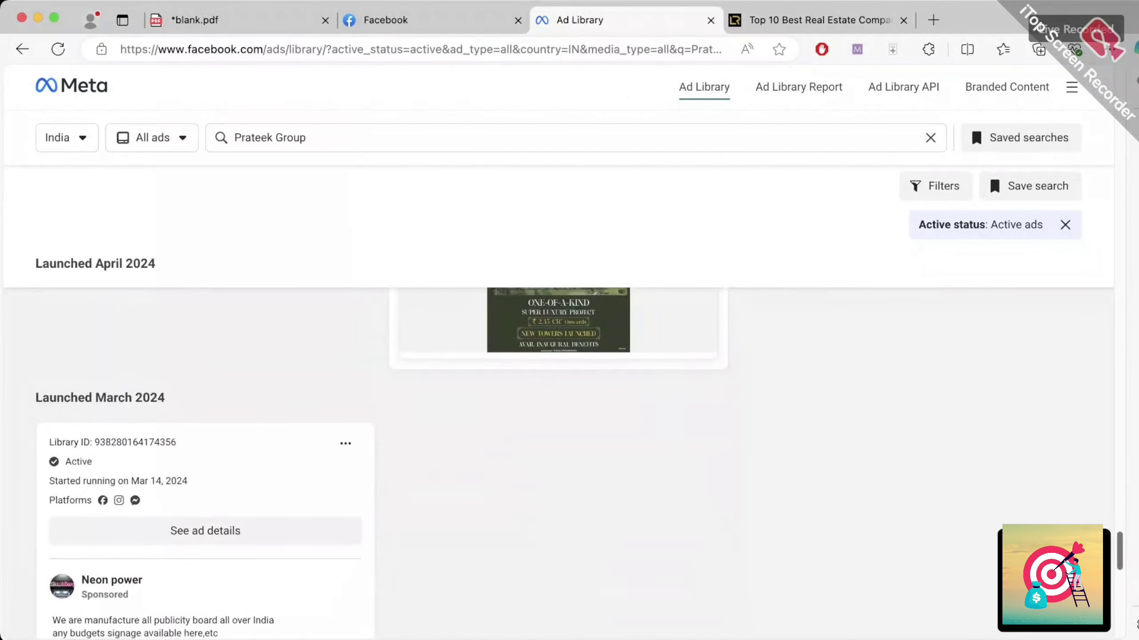
{"action": "scroll", "coordinate": [578, 463], "scroll_direction": "down", "scroll_amount": 5}
{"action": "scroll", "coordinate": [579, 464], "scroll_direction": "up", "scroll_amount": 20}
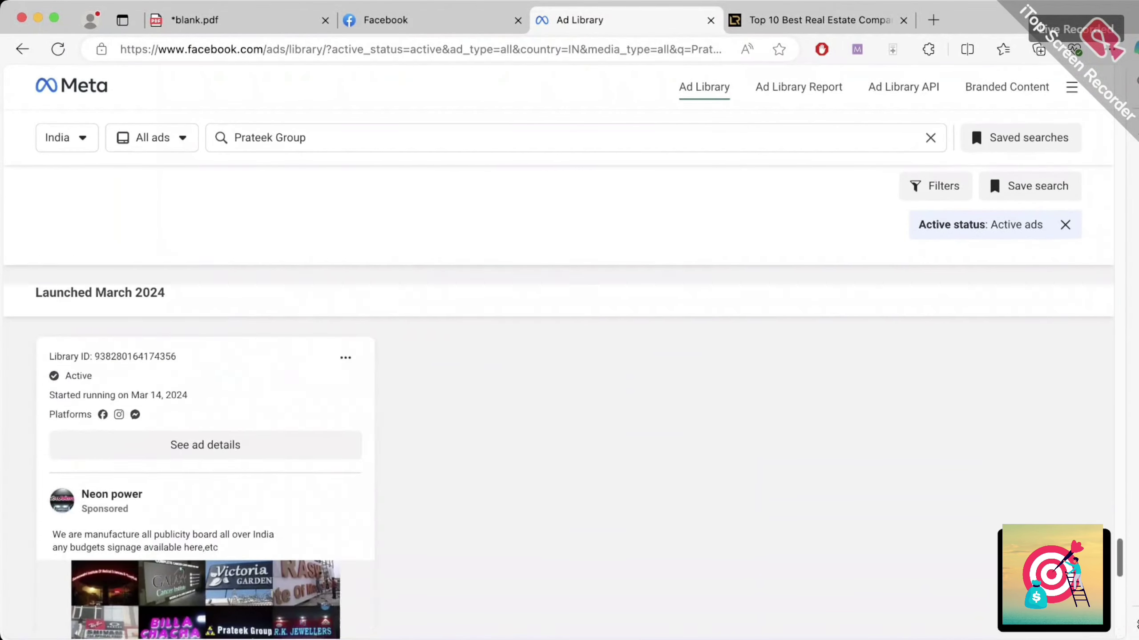
{"action": "scroll", "coordinate": [579, 463], "scroll_direction": "up", "scroll_amount": 8}
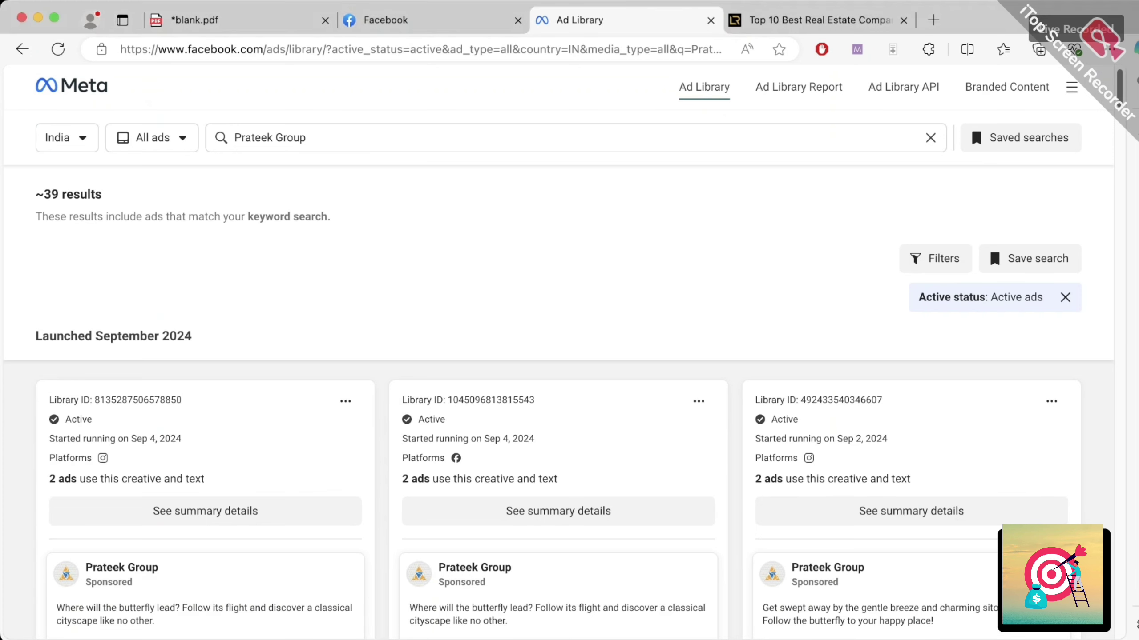
- Switch to the blank.pdf notes and review the handwritten topic list and the Comp Analysis section
{"action": "key", "text": "super+1"}
{"action": "scroll", "coordinate": [569, 359], "scroll_direction": "up", "scroll_amount": 10}
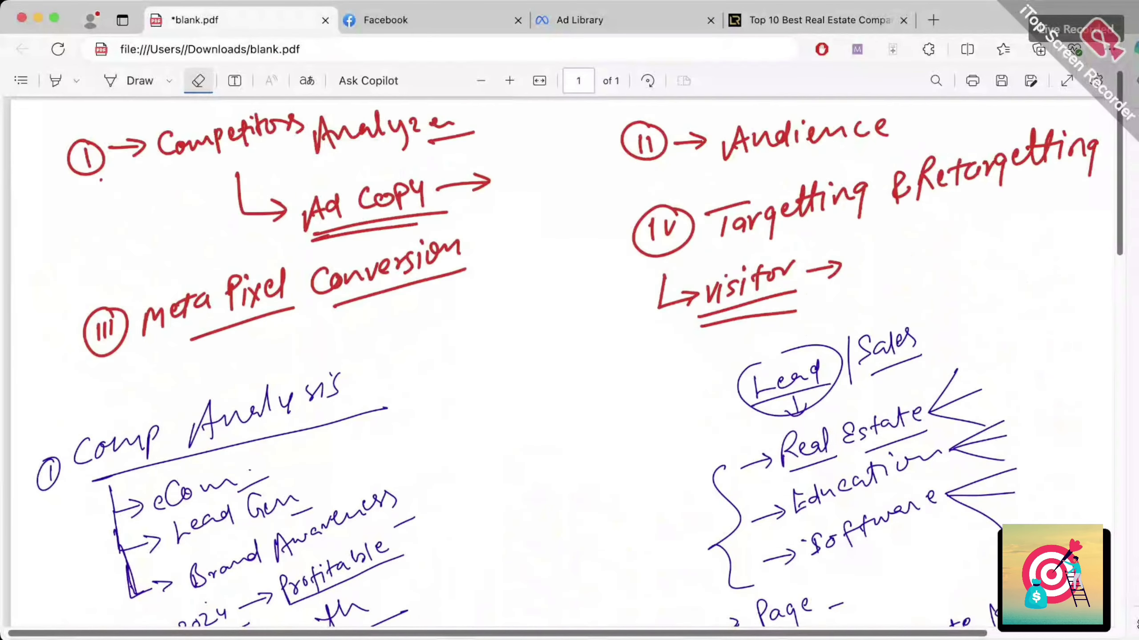
{"action": "scroll", "coordinate": [569, 359], "scroll_direction": "down", "scroll_amount": 3}
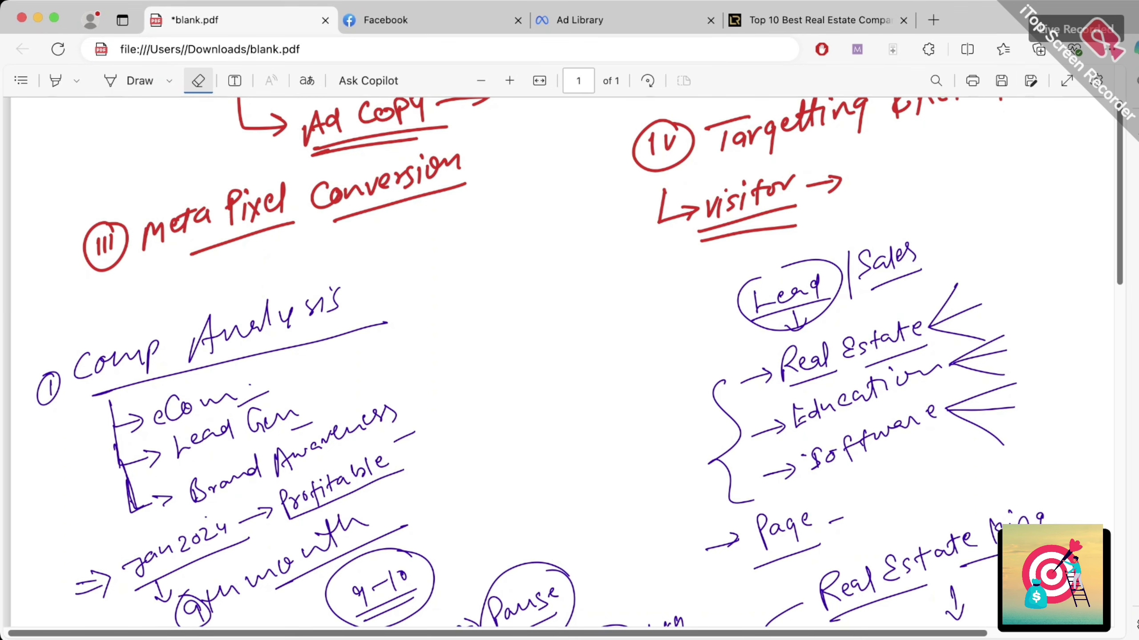
- Switch to the Meta Ad Library and search for the exact phrase "bewkoof.com"
{"action": "left_click", "coordinate": [812, 20]}
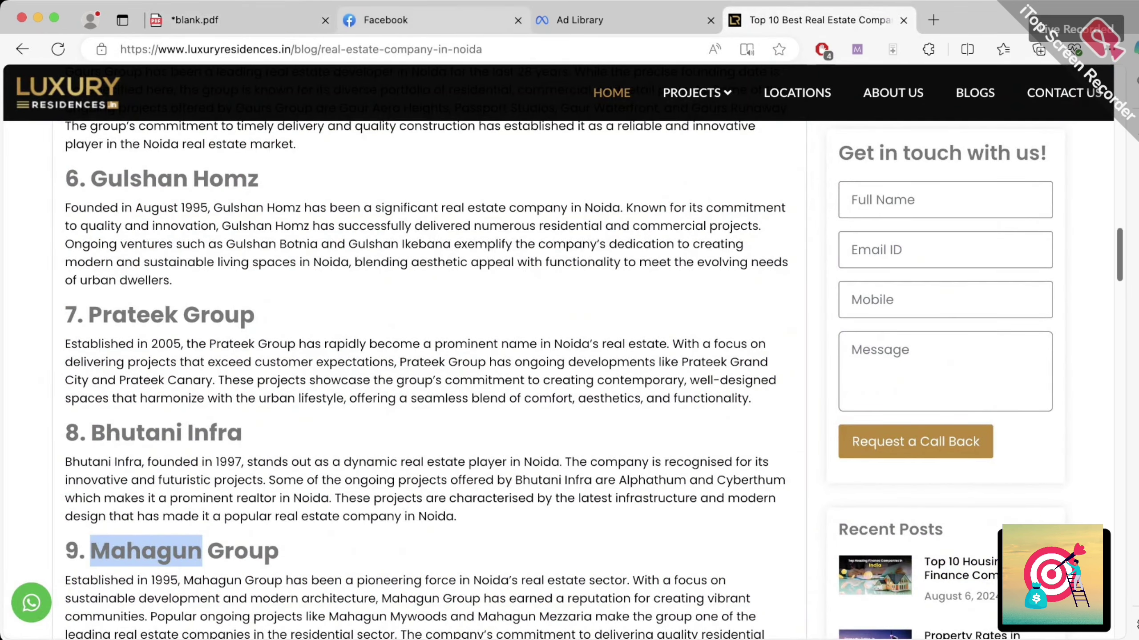
{"action": "left_click", "coordinate": [432, 20]}
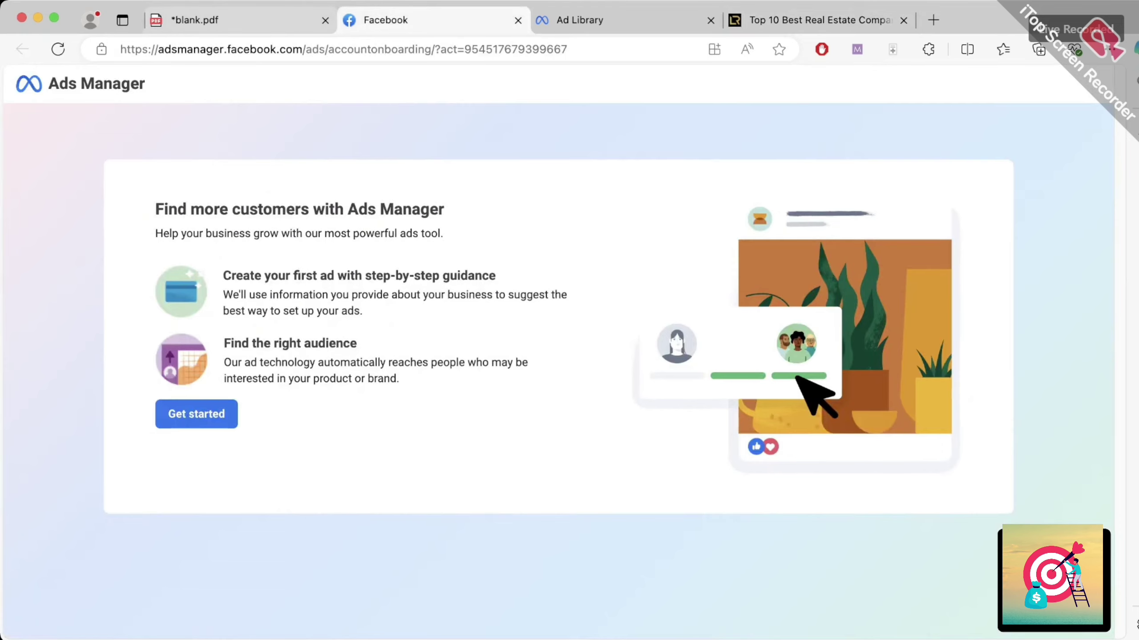
{"action": "left_click", "coordinate": [627, 19]}
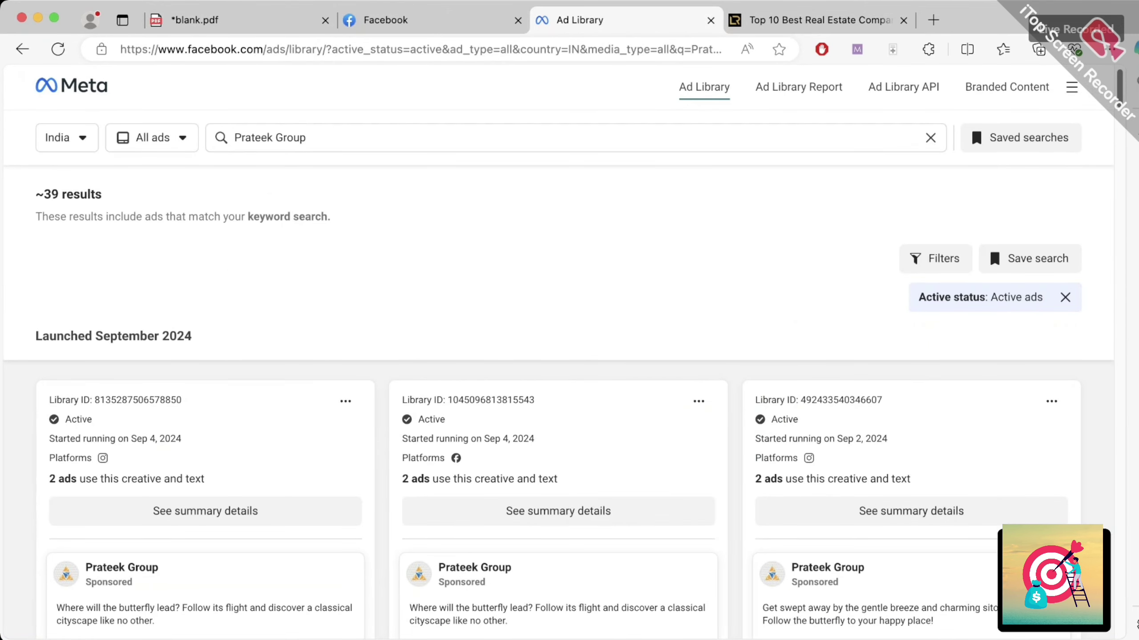
{"action": "left_click", "coordinate": [269, 138]}
{"action": "type", "text": "be"}
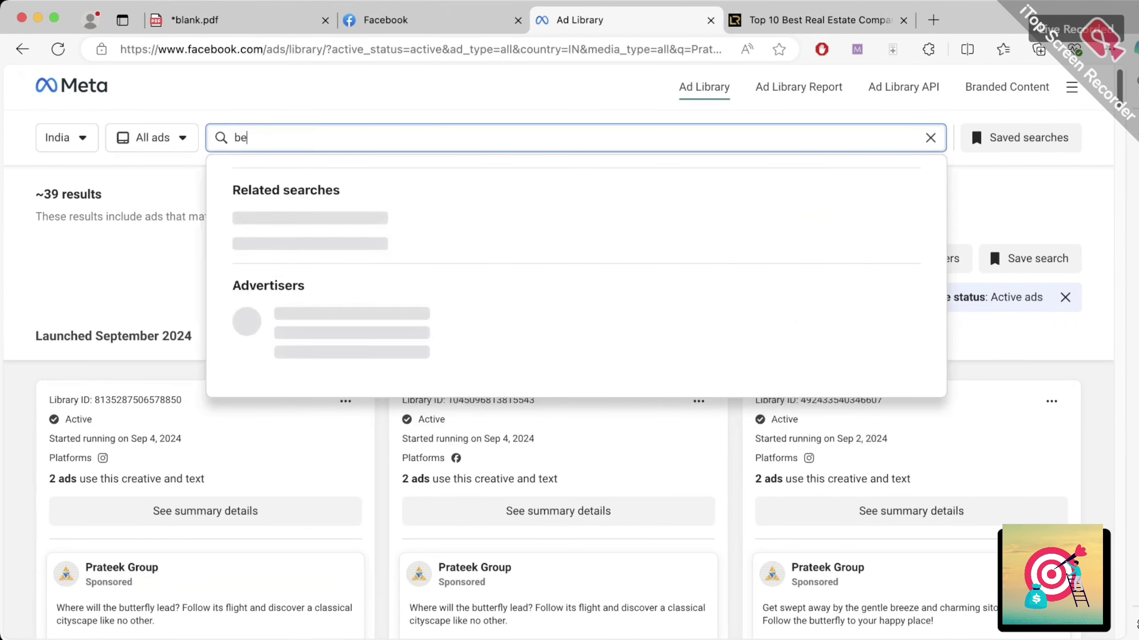
{"action": "type", "text": "wkoof"}
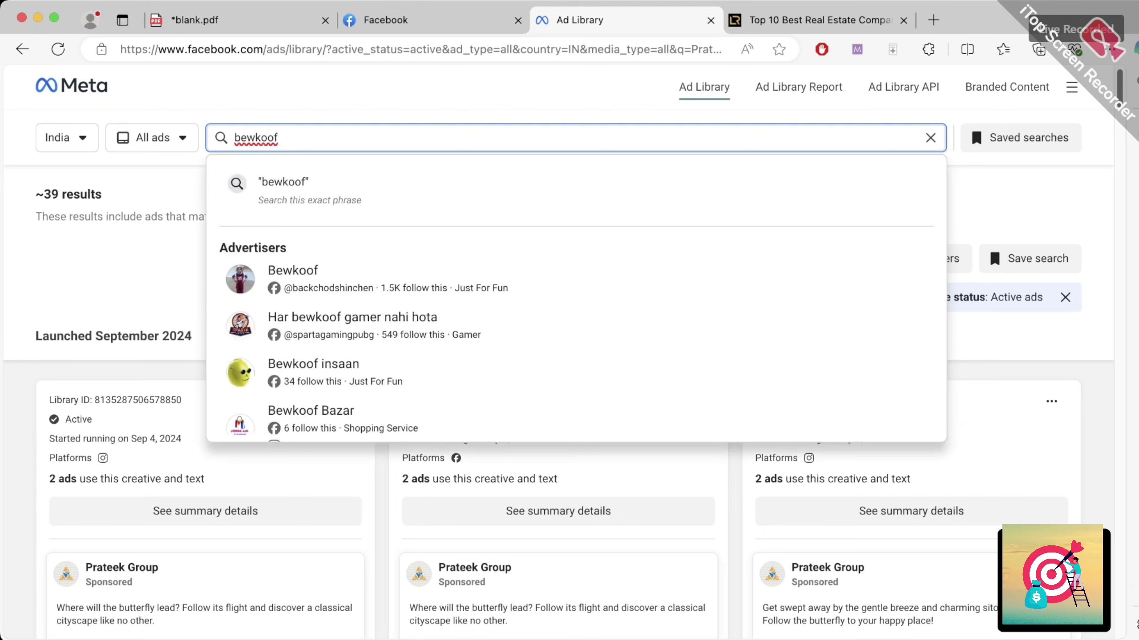
{"action": "type", "text": ".com"}
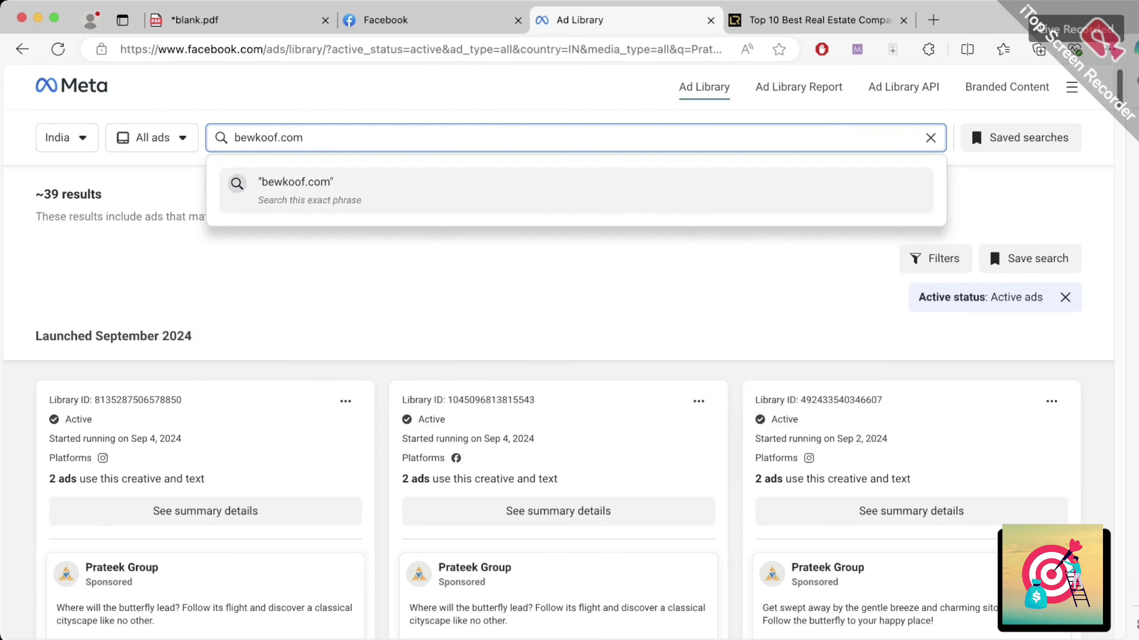
{"action": "key", "text": "Down"}
{"action": "key", "text": "Return"}
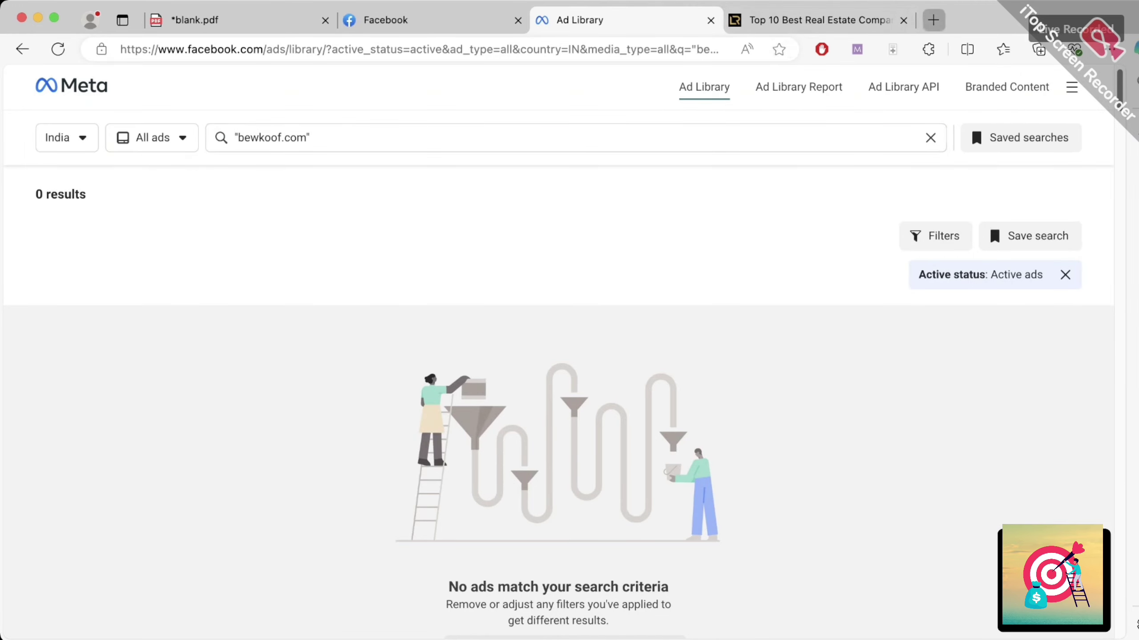
- Try to open bewkoof.com in a new browser tab
{"action": "key", "text": "super+t"}
{"action": "type", "text": "bew"}
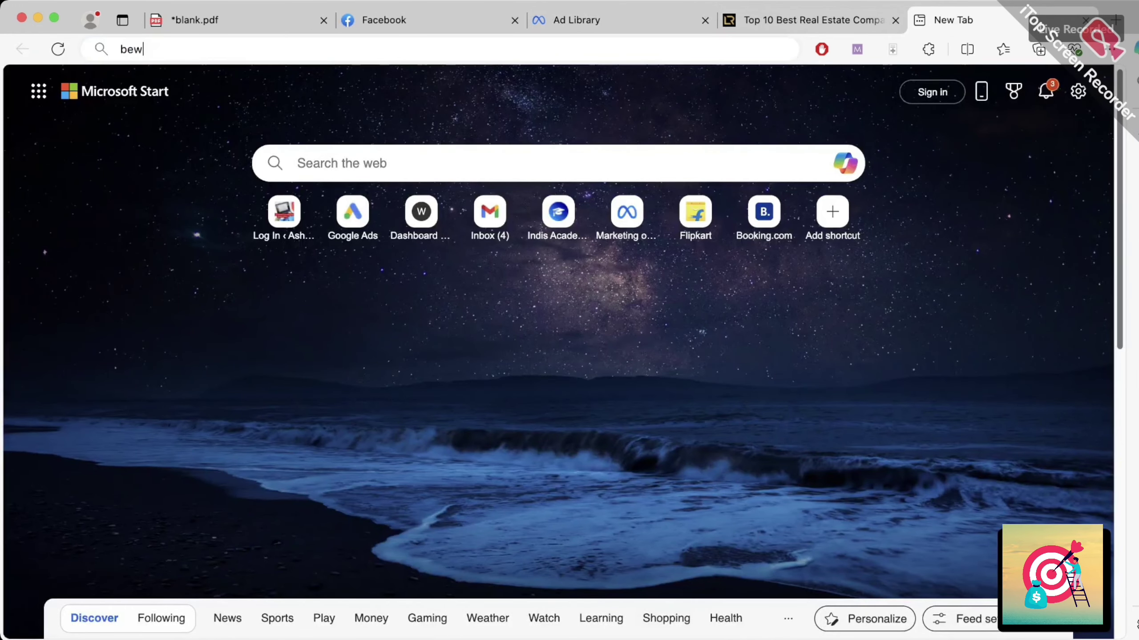
{"action": "type", "text": "koof.c"}
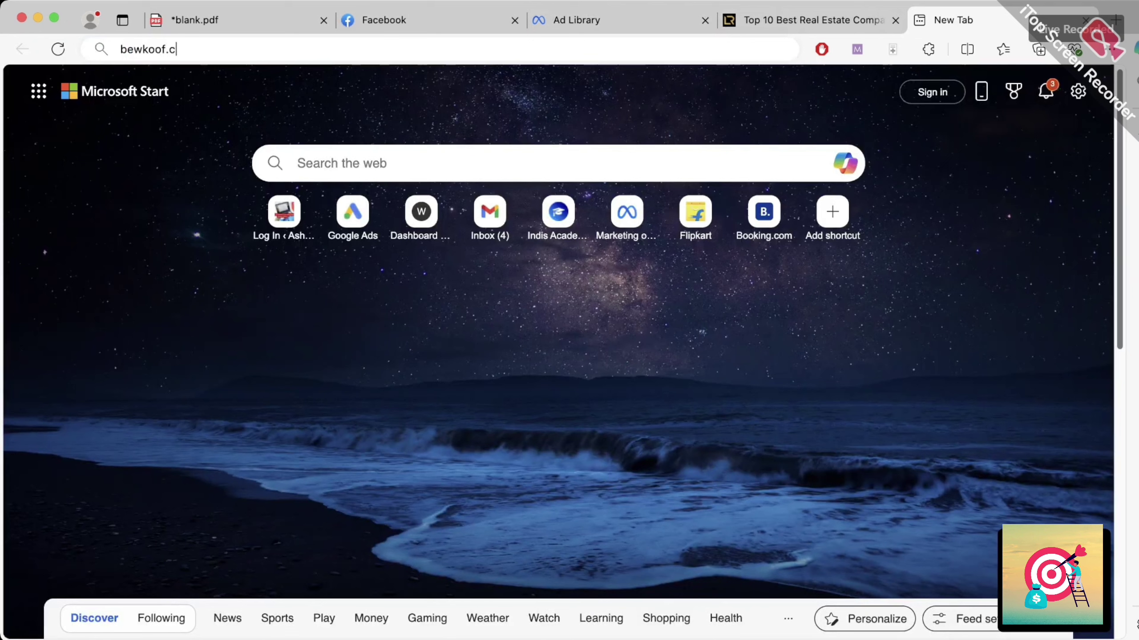
{"action": "type", "text": "om"}
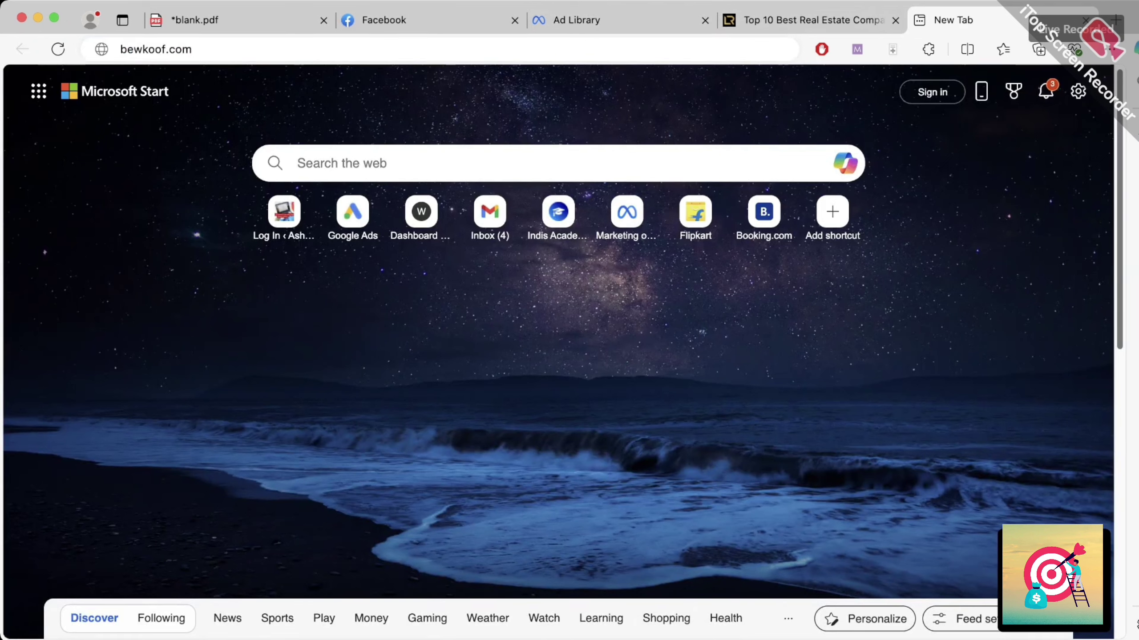
- Return to the Ad Library, correct the search to "bewakoof.com" and open the verified Bewakoof.com advertiser's ads
{"action": "left_click", "coordinate": [621, 19]}
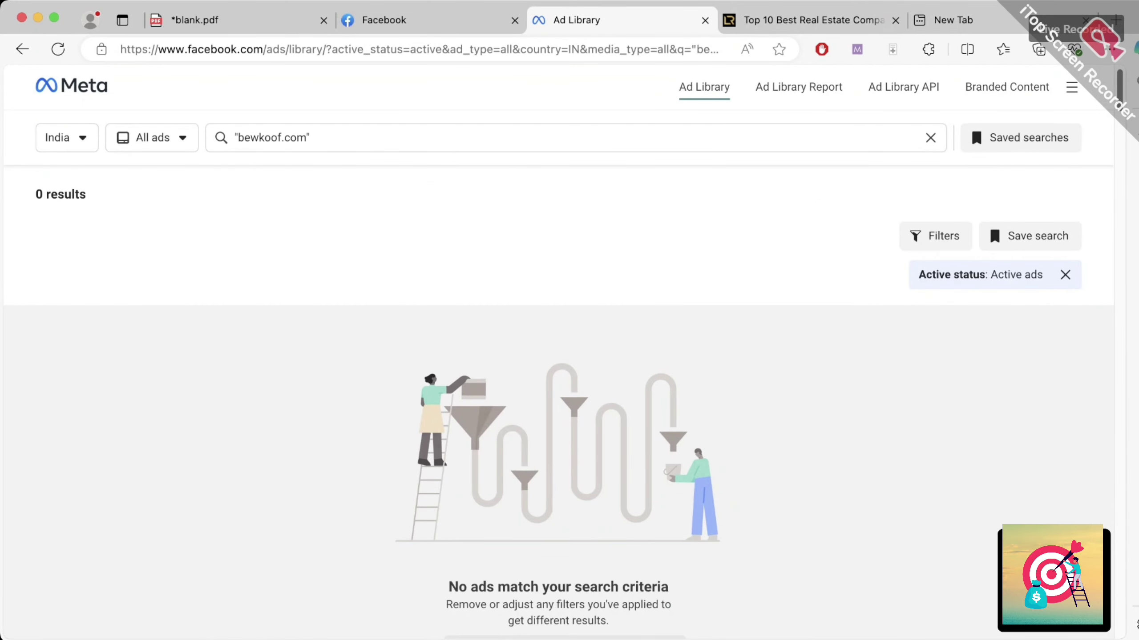
{"action": "left_click", "coordinate": [258, 138]}
{"action": "type", "text": "a"}
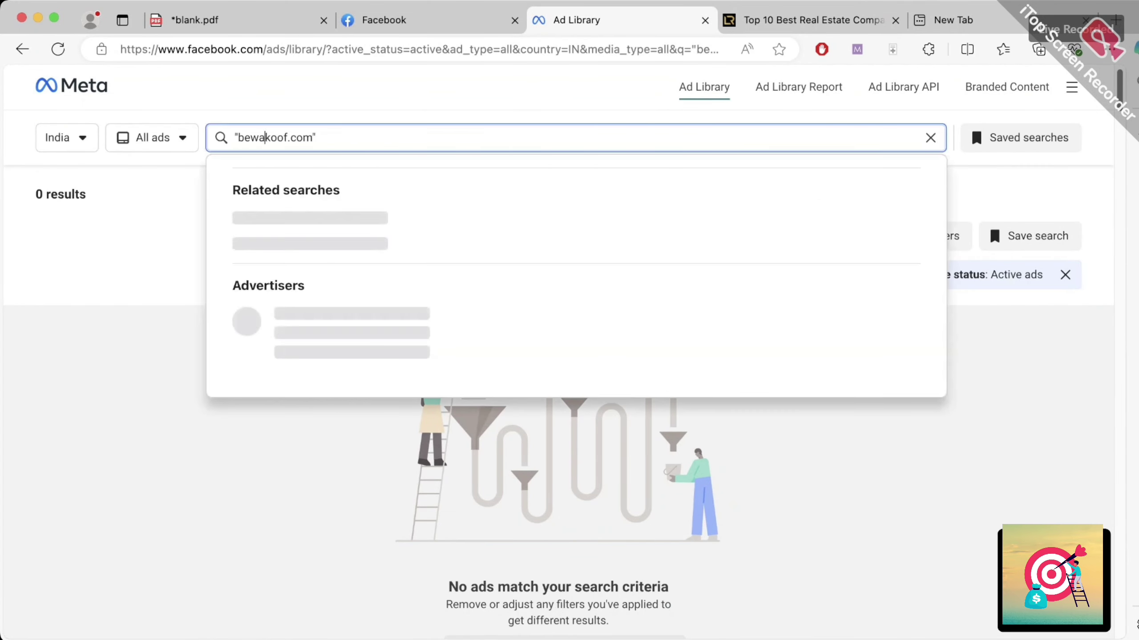
{"action": "key", "text": "Down"}
{"action": "key", "text": "Down"}
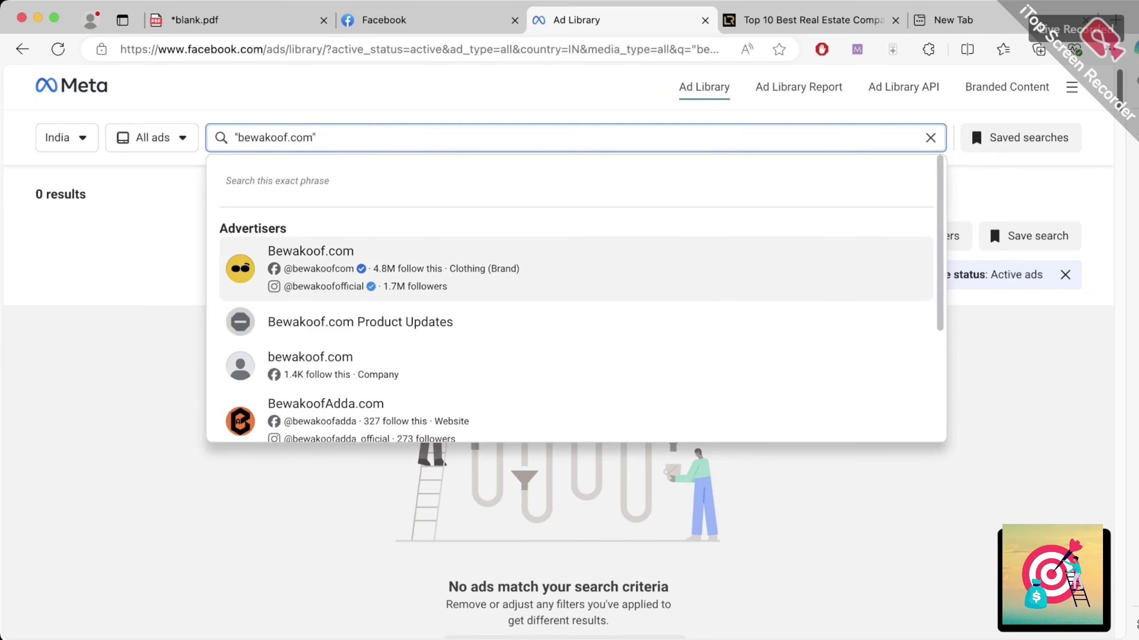
{"action": "key", "text": "Return"}
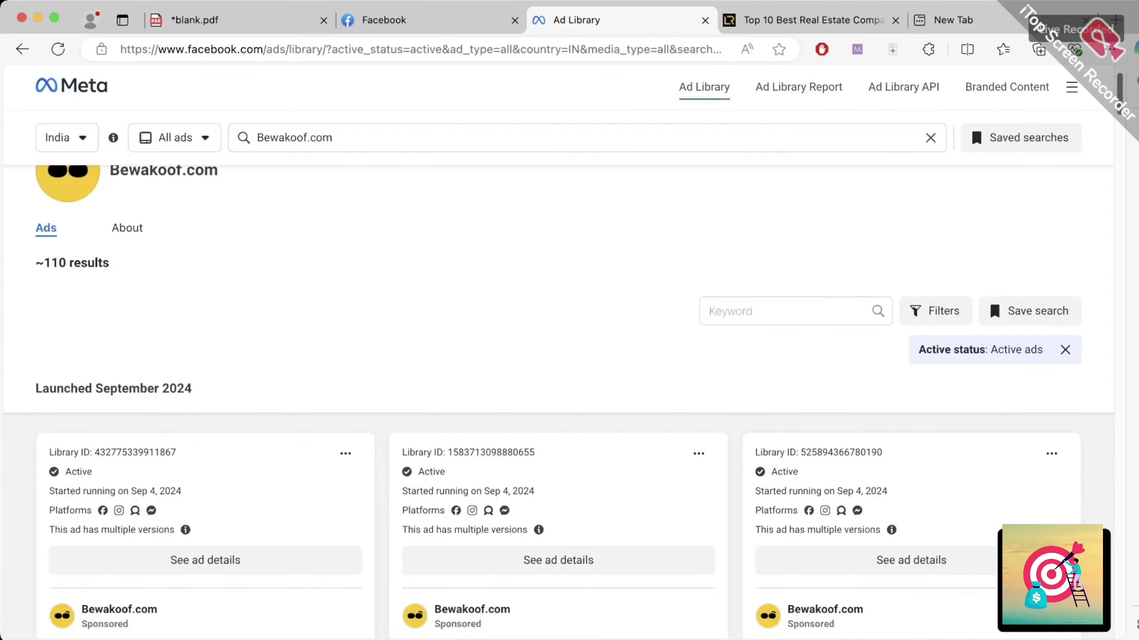
- Open the landing page of Bewakoof.com's Men's White T-shirt ad and review its product details and customer reviews
{"action": "scroll", "coordinate": [559, 404], "scroll_direction": "down", "scroll_amount": 7}
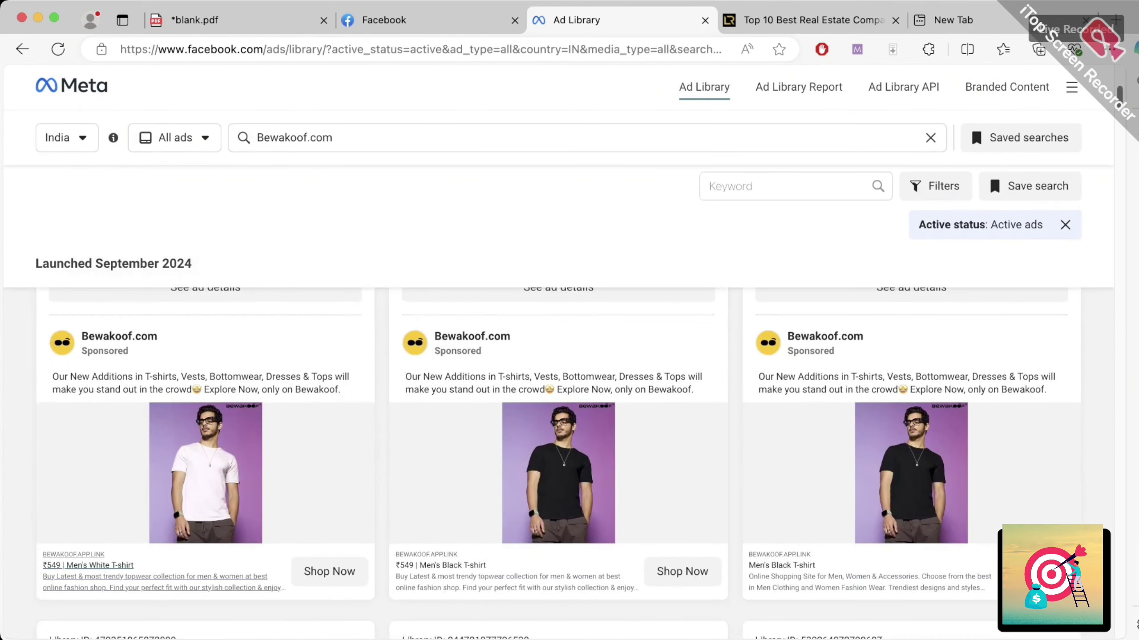
{"action": "left_click", "coordinate": [330, 572]}
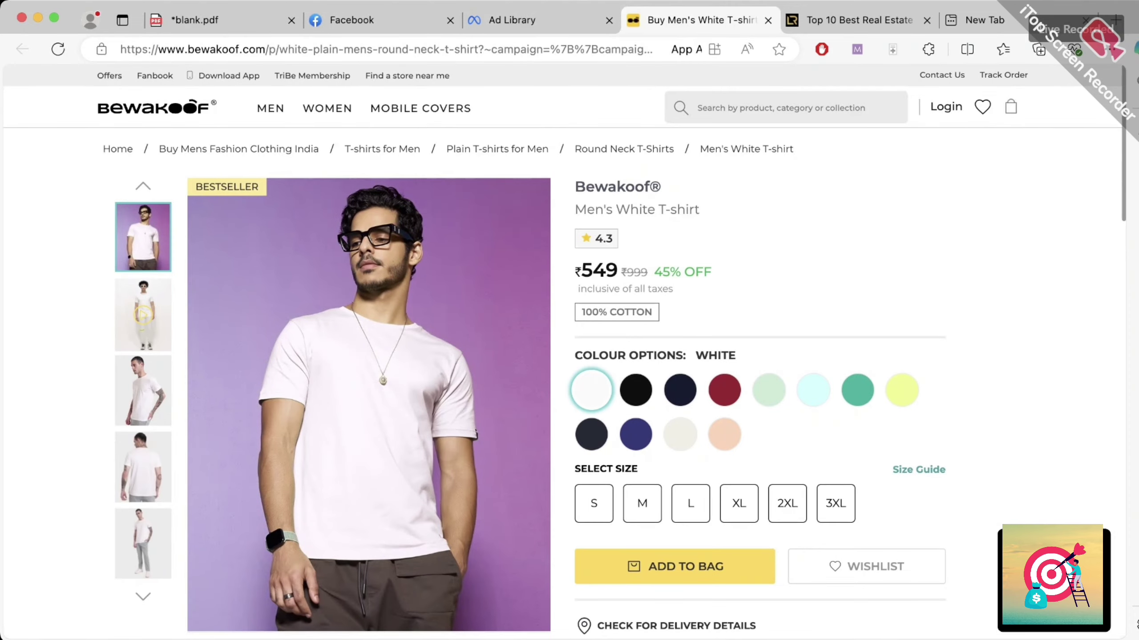
{"action": "scroll", "coordinate": [760, 359], "scroll_direction": "down", "scroll_amount": 8}
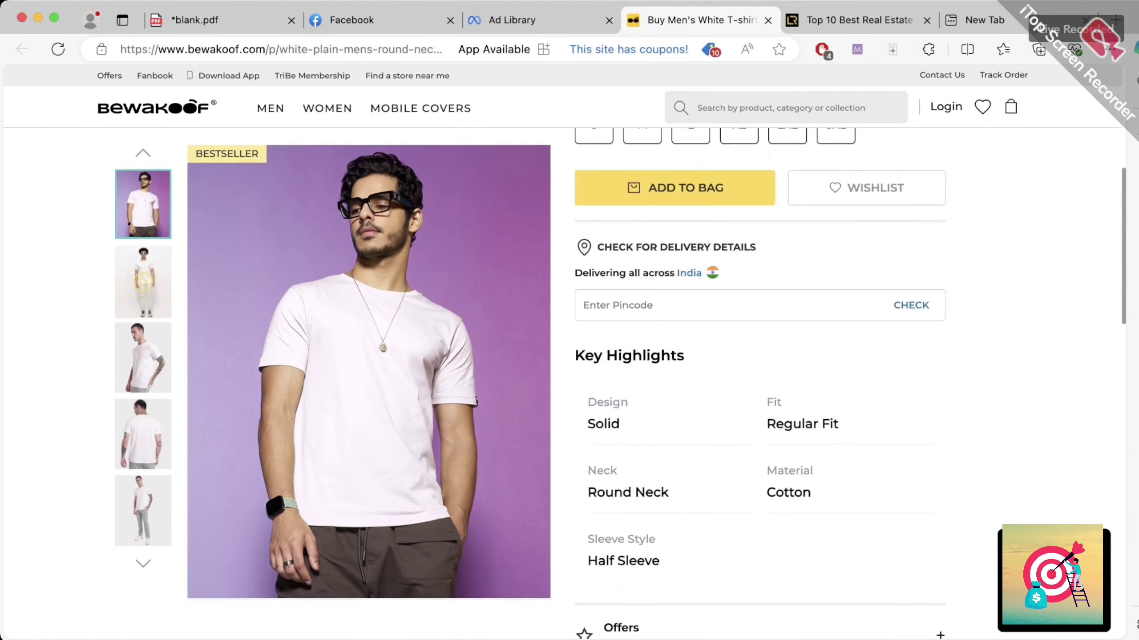
{"action": "scroll", "coordinate": [760, 359], "scroll_direction": "up", "scroll_amount": 5}
{"action": "scroll", "coordinate": [759, 359], "scroll_direction": "down", "scroll_amount": 10}
{"action": "scroll", "coordinate": [760, 386], "scroll_direction": "down", "scroll_amount": 10}
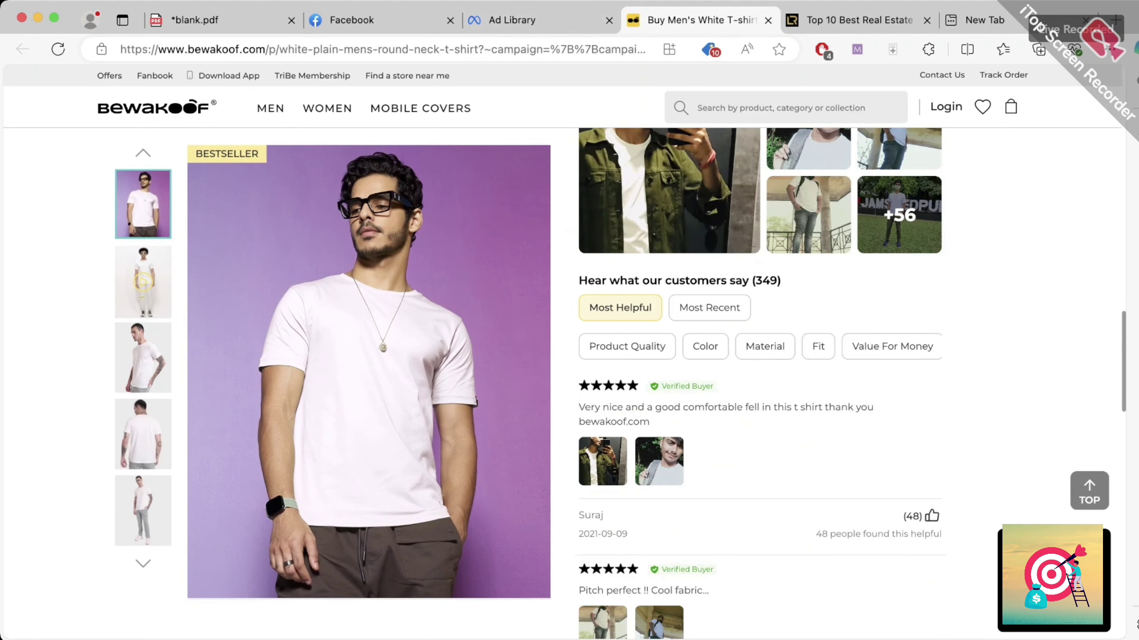
- Go back to the Ad Library and examine Bewakoof.com's September 2024 ads for their copy, creatives and start dates
{"action": "left_click", "coordinate": [516, 20]}
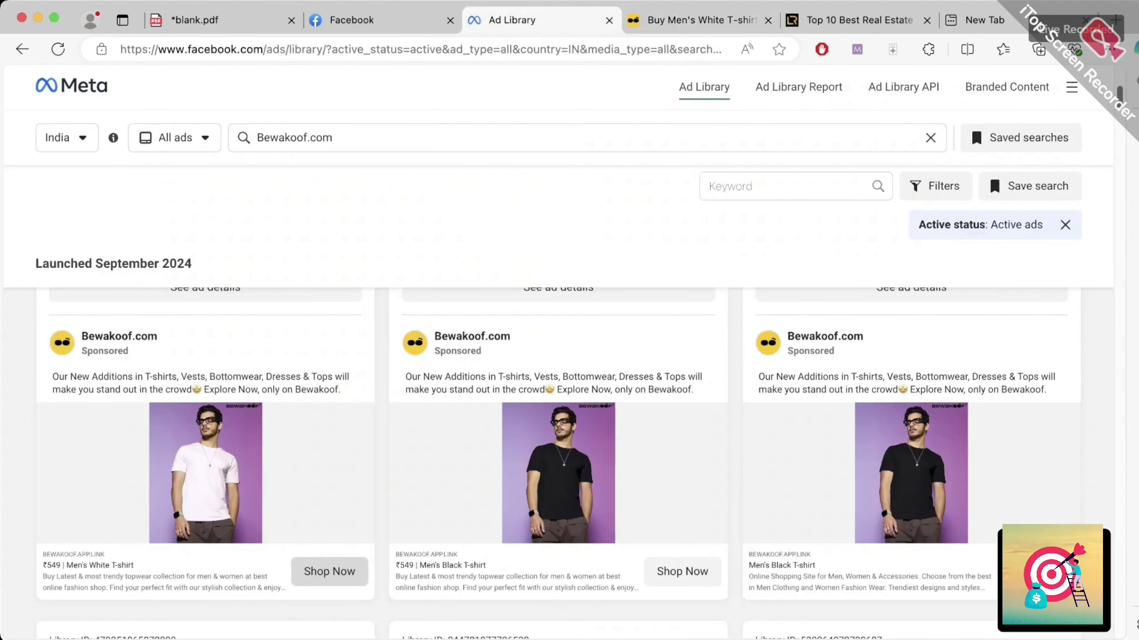
{"action": "scroll", "coordinate": [558, 462], "scroll_direction": "down", "scroll_amount": 4}
{"action": "scroll", "coordinate": [558, 462], "scroll_direction": "down", "scroll_amount": 10}
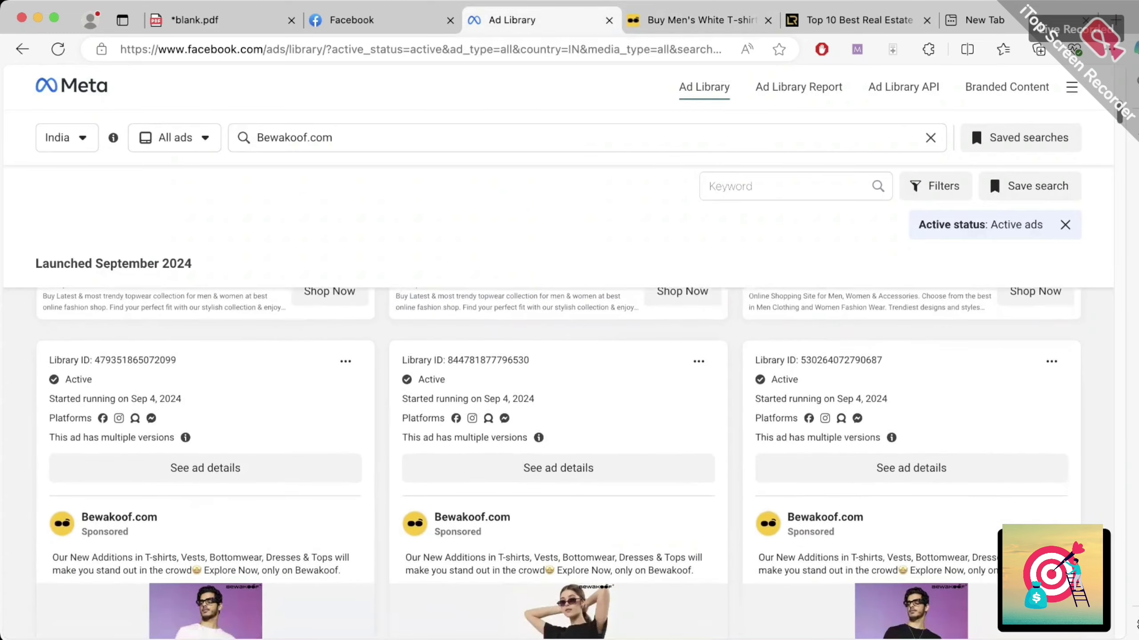
{"action": "scroll", "coordinate": [558, 462], "scroll_direction": "down", "scroll_amount": 10}
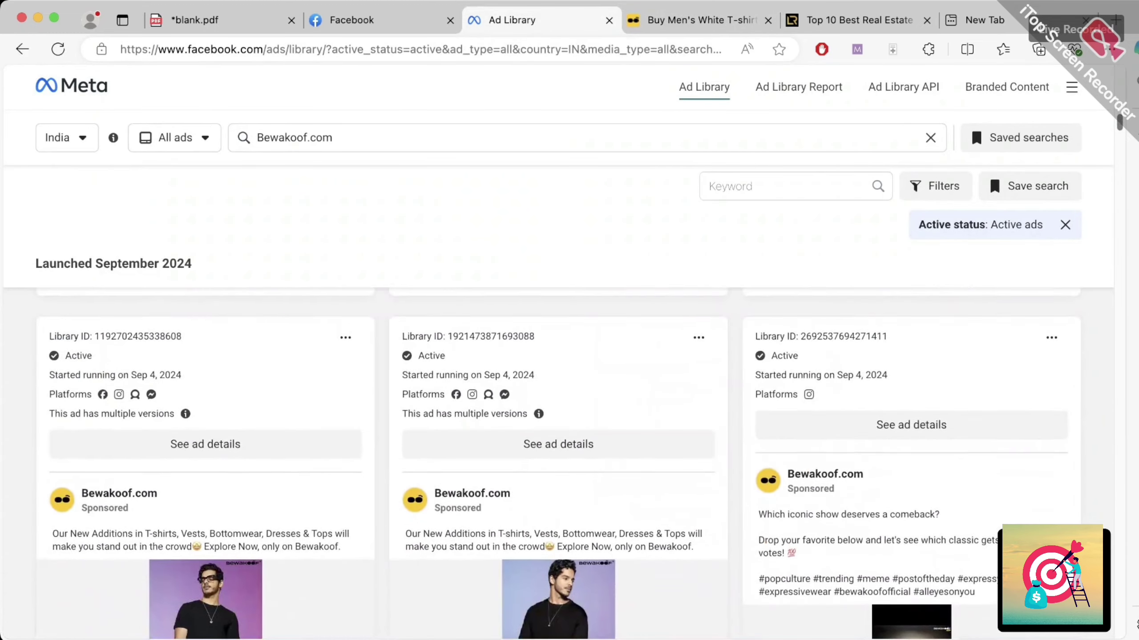
{"action": "scroll", "coordinate": [558, 462], "scroll_direction": "down", "scroll_amount": 6}
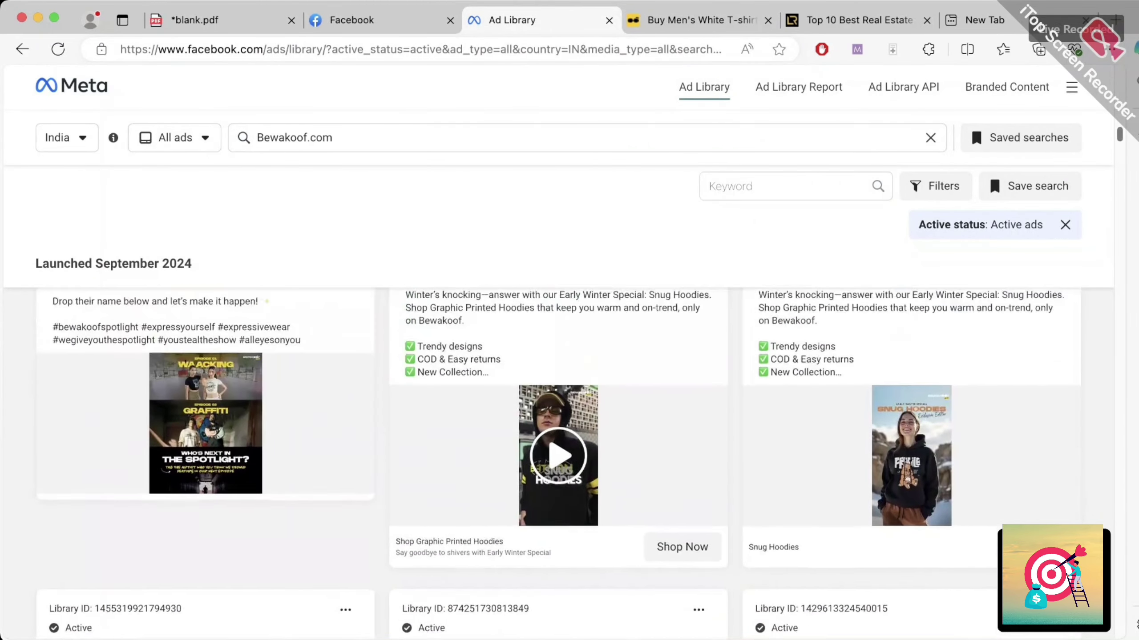
{"action": "scroll", "coordinate": [558, 463], "scroll_direction": "down", "scroll_amount": 10}
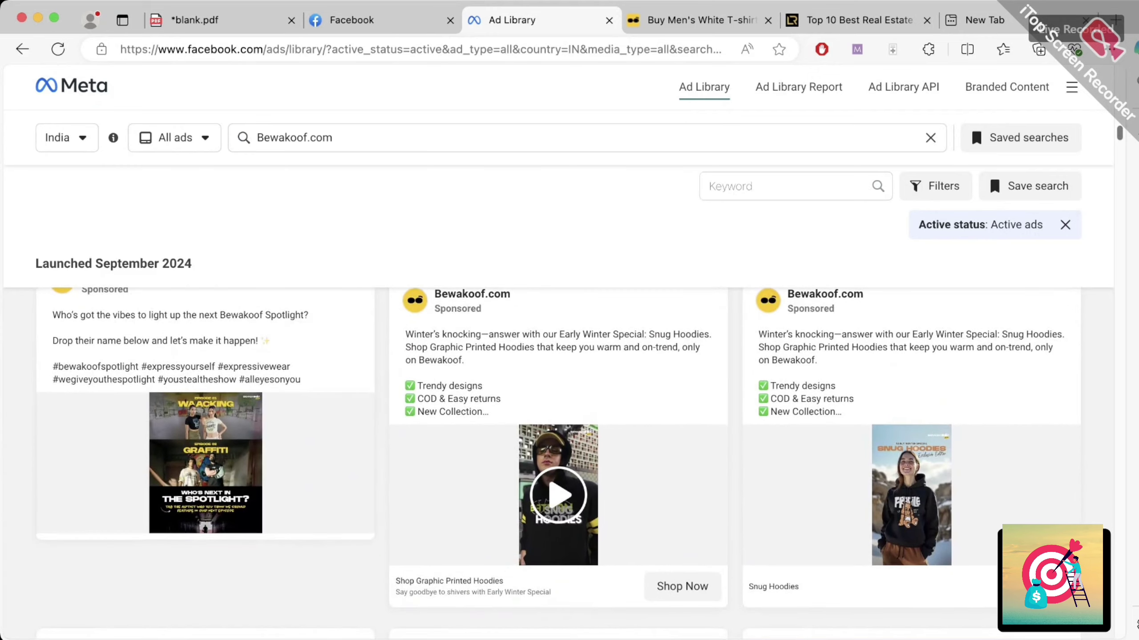
{"action": "scroll", "coordinate": [558, 462], "scroll_direction": "down", "scroll_amount": 5}
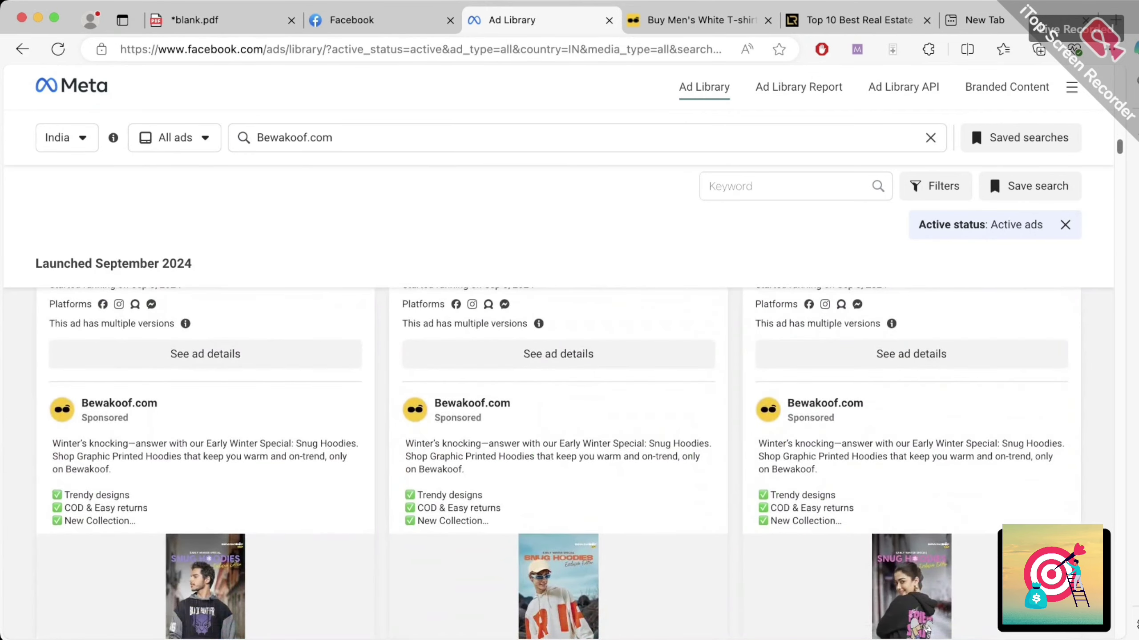
{"action": "scroll", "coordinate": [558, 462], "scroll_direction": "down", "scroll_amount": 8}
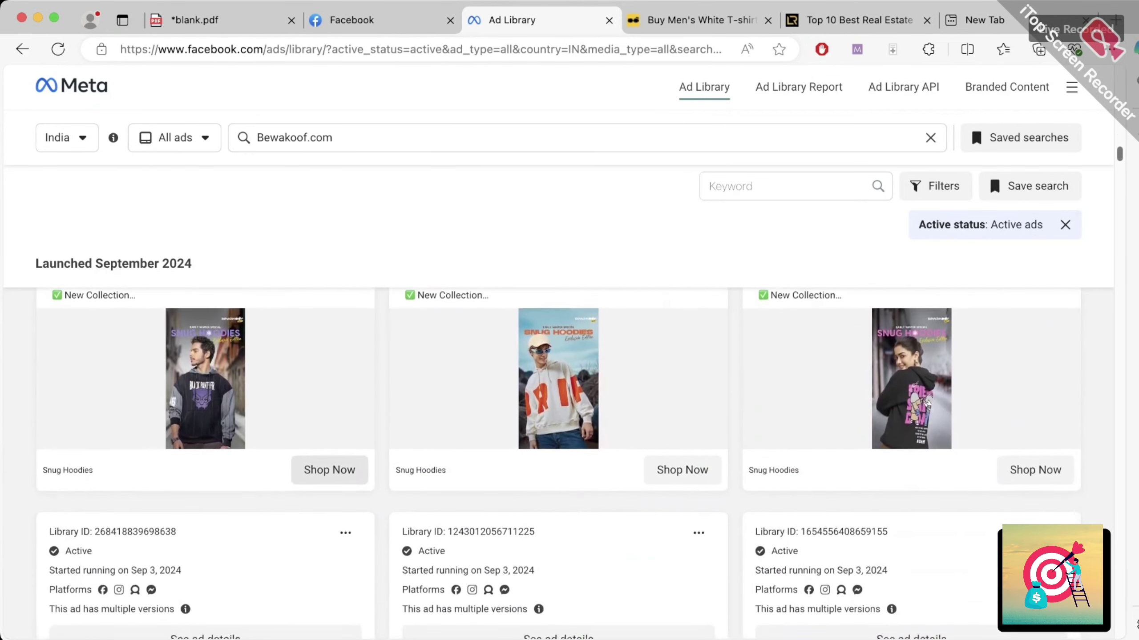
{"action": "scroll", "coordinate": [558, 462], "scroll_direction": "down", "scroll_amount": 15}
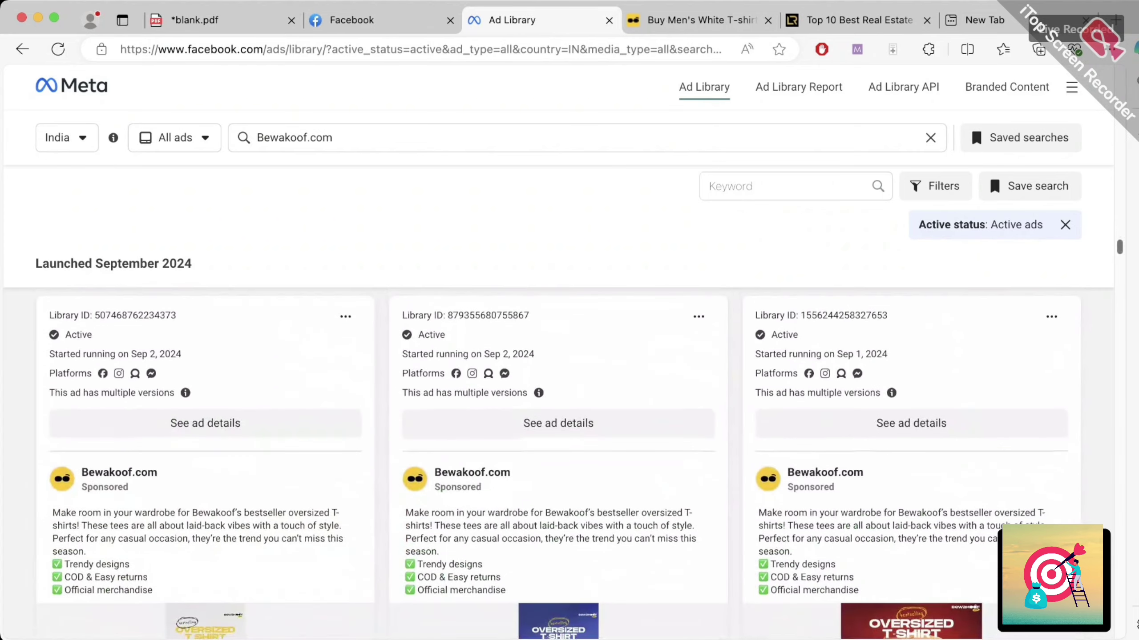
{"action": "scroll", "coordinate": [558, 462], "scroll_direction": "up", "scroll_amount": 2}
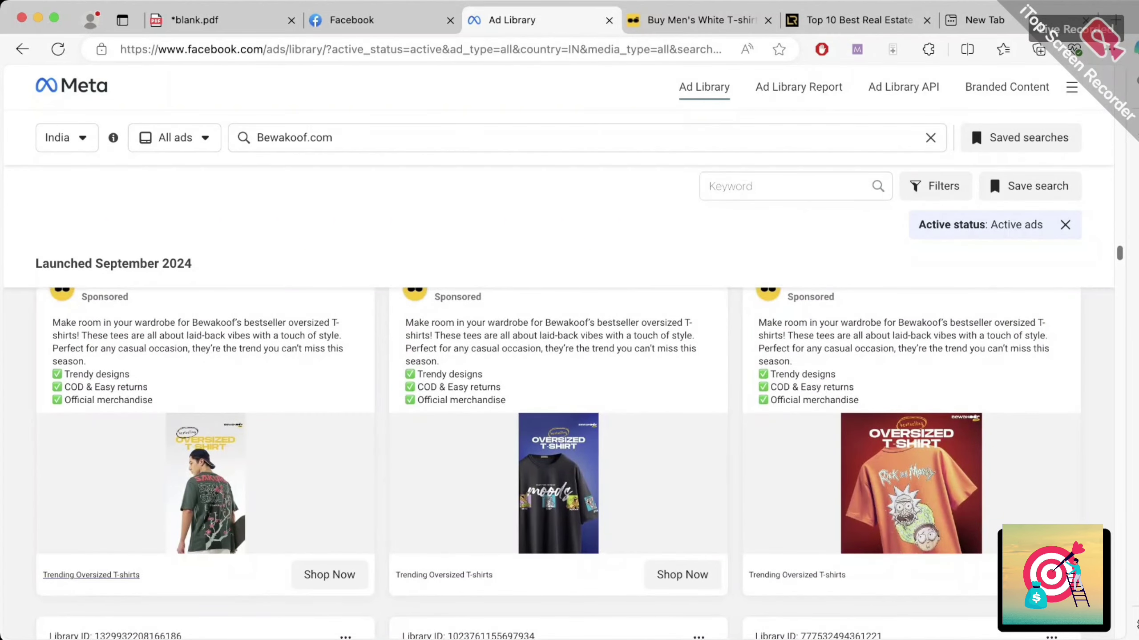
- Switch to the blank.pdf notes and handwrite "Starting month" beside the Comp Analysis heading, with a short dash in front
{"action": "left_click", "coordinate": [215, 19]}
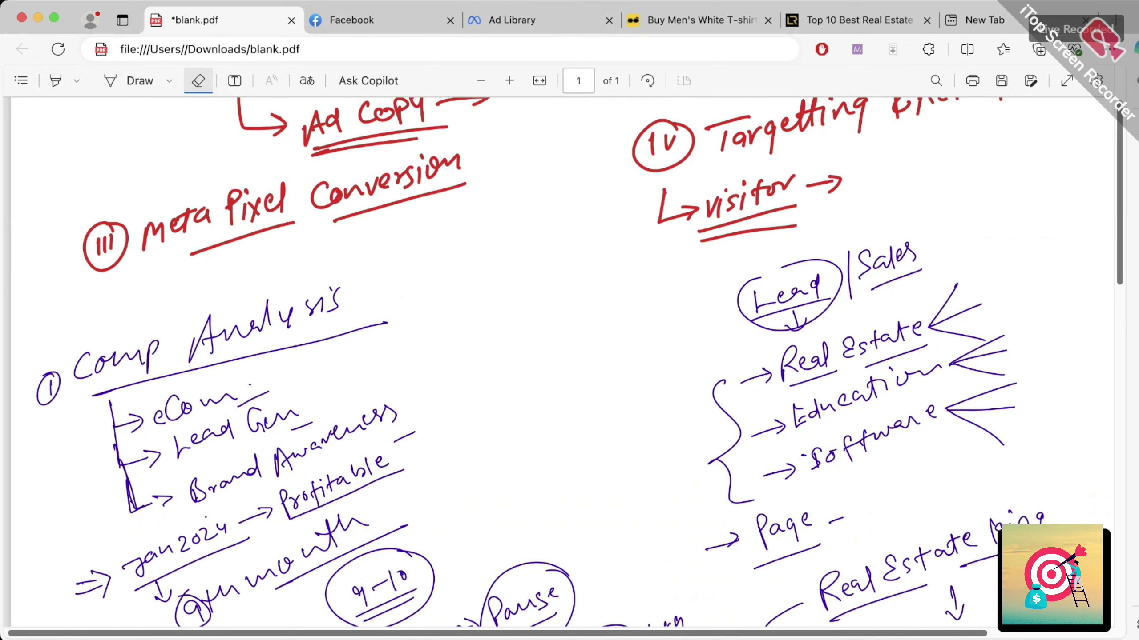
{"action": "left_click", "coordinate": [127, 81]}
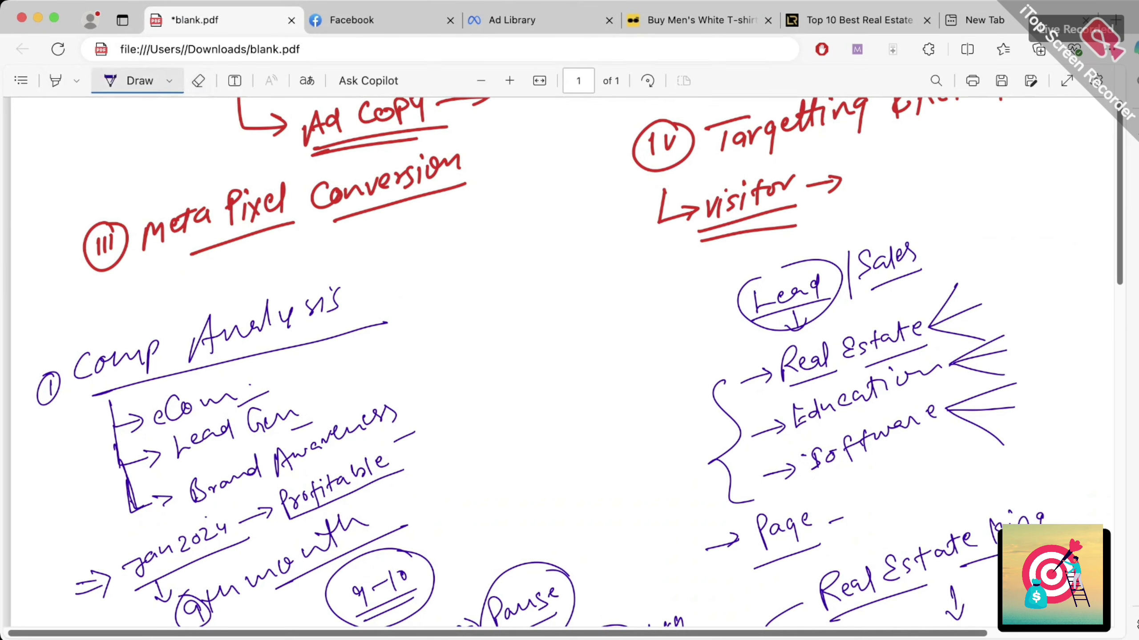
{"action": "mouse_move", "coordinate": [431, 324]}
{"action": "left_mouse_down"}
{"action": "mouse_move", "coordinate": [420, 349]}
{"action": "mouse_move", "coordinate": [437, 340]}
{"action": "left_mouse_up"}
{"action": "mouse_move", "coordinate": [428, 331]}
{"action": "left_mouse_down"}
{"action": "mouse_move", "coordinate": [443, 324]}
{"action": "mouse_move", "coordinate": [451, 335]}
{"action": "mouse_move", "coordinate": [464, 311]}
{"action": "left_mouse_up"}
{"action": "mouse_move", "coordinate": [471, 303]}
{"action": "left_mouse_down"}
{"action": "mouse_move", "coordinate": [469, 322]}
{"action": "mouse_move", "coordinate": [498, 300]}
{"action": "mouse_move", "coordinate": [504, 317]}
{"action": "mouse_move", "coordinate": [545, 281]}
{"action": "mouse_move", "coordinate": [584, 277]}
{"action": "left_mouse_up"}
{"action": "mouse_move", "coordinate": [573, 265]}
{"action": "left_mouse_down"}
{"action": "mouse_move", "coordinate": [600, 251]}
{"action": "mouse_move", "coordinate": [618, 259]}
{"action": "left_mouse_up"}
{"action": "left_click_drag", "start_coordinate": [385, 351], "coordinate": [403, 345]}
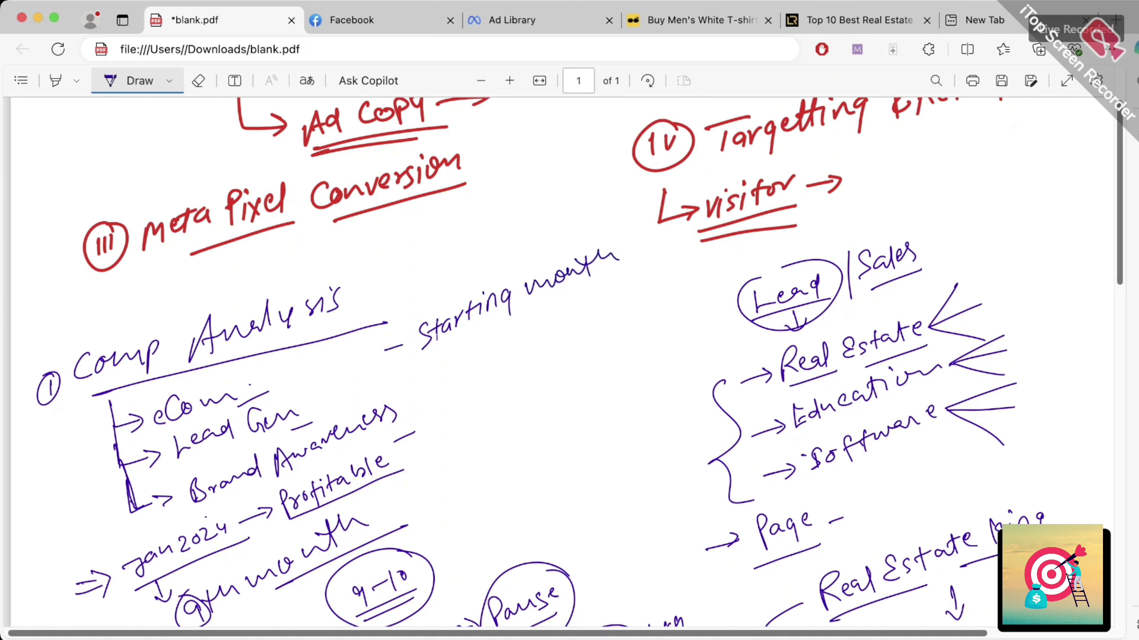
- Add an arrow for a second point, turn the dash before "Starting month" into an arrow, and underline both words
{"action": "left_click_drag", "start_coordinate": [406, 397], "coordinate": [425, 391]}
{"action": "left_click_drag", "start_coordinate": [416, 387], "coordinate": [425, 392]}
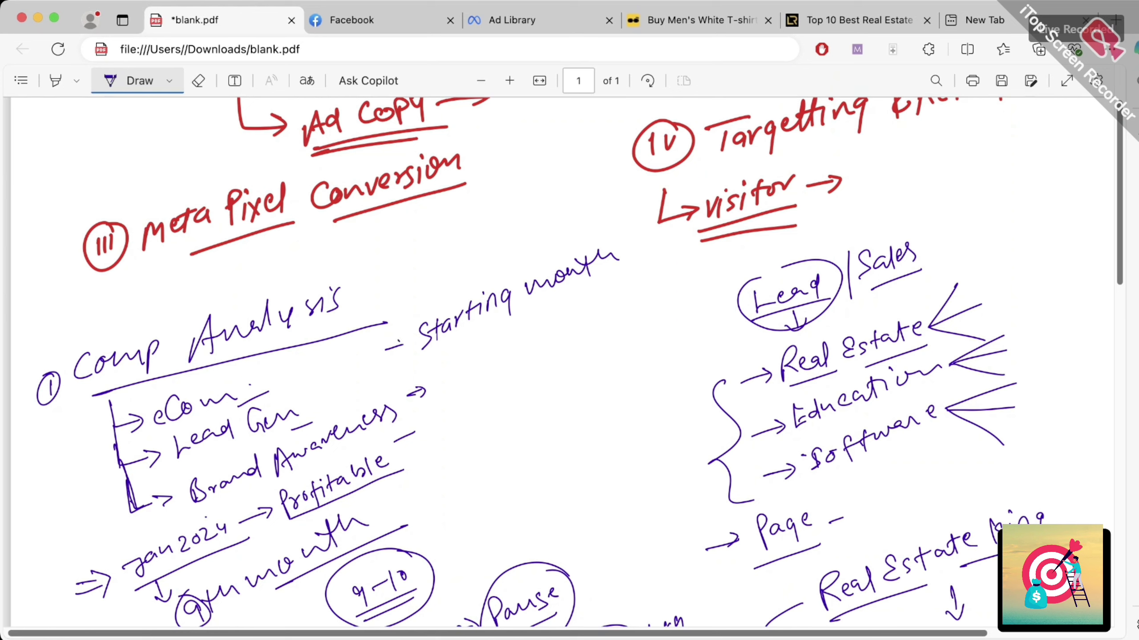
{"action": "left_click_drag", "start_coordinate": [407, 345], "coordinate": [399, 352]}
{"action": "left_click_drag", "start_coordinate": [397, 339], "coordinate": [406, 345]}
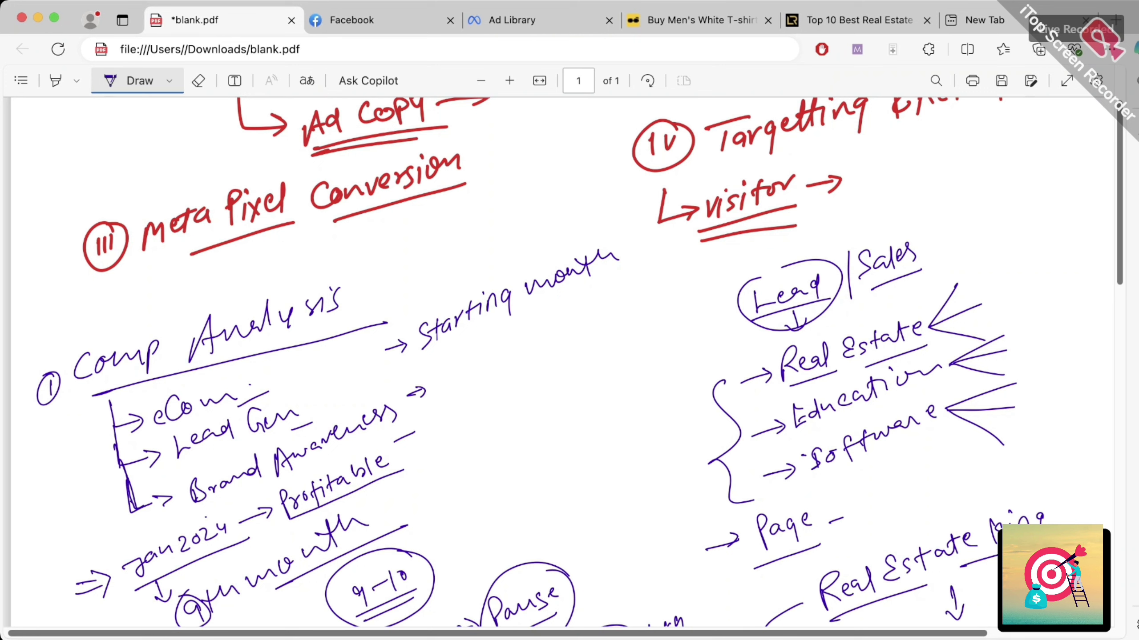
{"action": "left_click_drag", "start_coordinate": [435, 350], "coordinate": [629, 264]}
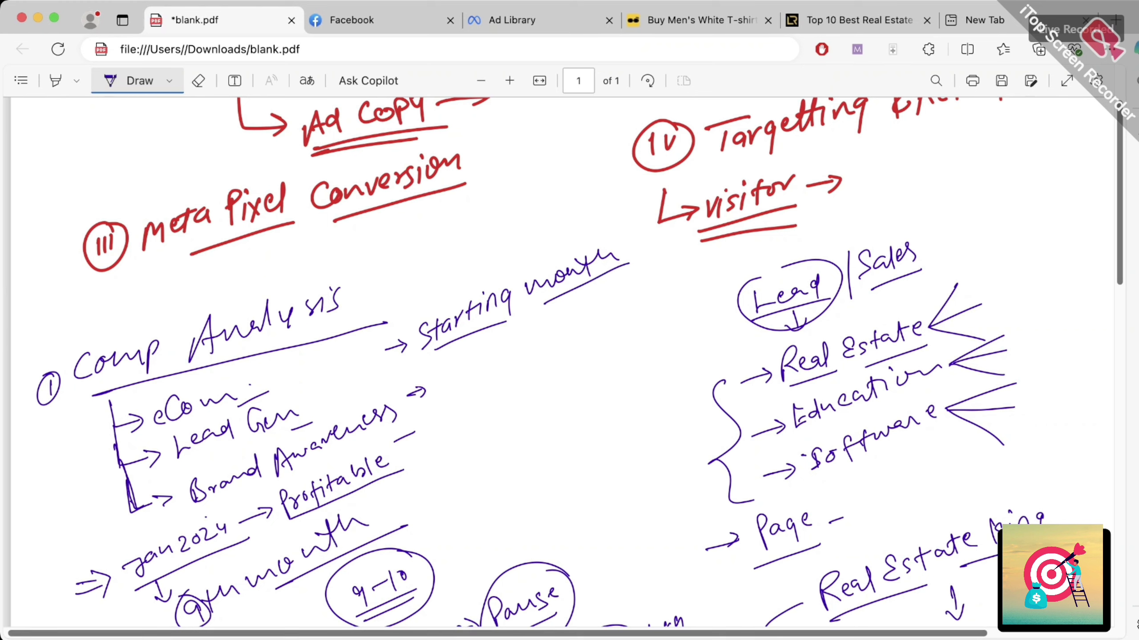
- Handwrite "Ad Copy & Creative" beside the second arrow, below "Starting month", and underline it
{"action": "mouse_move", "coordinate": [446, 387]}
{"action": "left_mouse_down"}
{"action": "mouse_move", "coordinate": [457, 364]}
{"action": "mouse_move", "coordinate": [464, 381]}
{"action": "left_mouse_up"}
{"action": "left_click_drag", "start_coordinate": [455, 376], "coordinate": [494, 360]}
{"action": "left_click_drag", "start_coordinate": [513, 349], "coordinate": [519, 348]}
{"action": "mouse_move", "coordinate": [520, 341]}
{"action": "left_mouse_down"}
{"action": "mouse_move", "coordinate": [523, 359]}
{"action": "mouse_move", "coordinate": [553, 334]}
{"action": "left_mouse_up"}
{"action": "mouse_move", "coordinate": [553, 334]}
{"action": "left_mouse_down"}
{"action": "mouse_move", "coordinate": [562, 315]}
{"action": "mouse_move", "coordinate": [574, 329]}
{"action": "mouse_move", "coordinate": [610, 306]}
{"action": "mouse_move", "coordinate": [624, 310]}
{"action": "left_mouse_up"}
{"action": "mouse_move", "coordinate": [627, 281]}
{"action": "left_mouse_down"}
{"action": "mouse_move", "coordinate": [622, 312]}
{"action": "mouse_move", "coordinate": [648, 277]}
{"action": "left_mouse_up"}
{"action": "left_click_drag", "start_coordinate": [649, 281], "coordinate": [659, 269]}
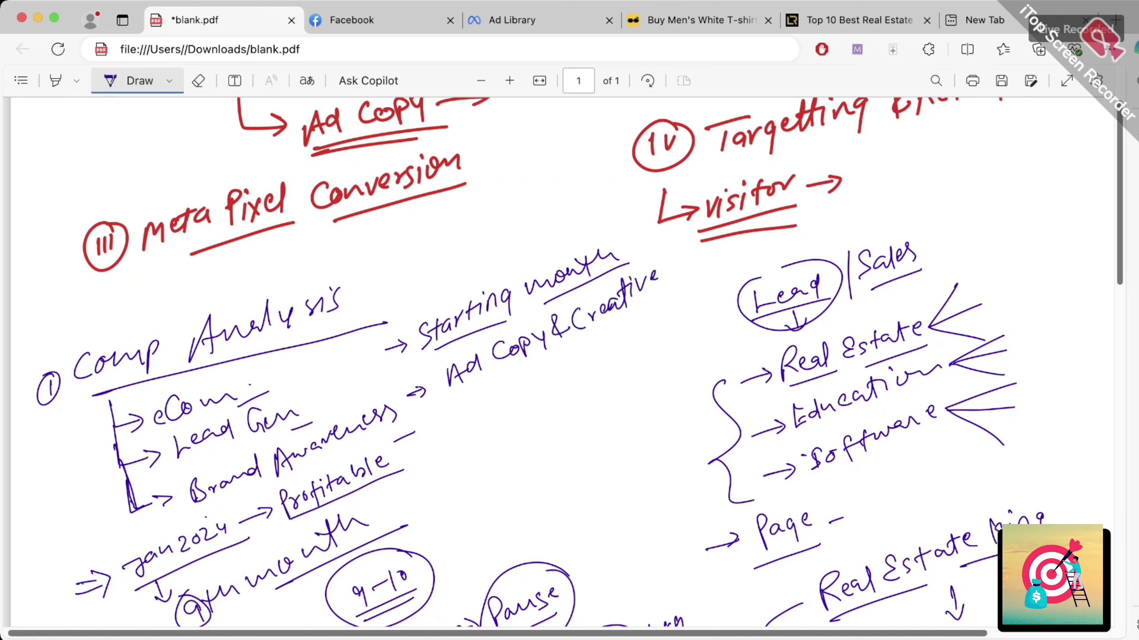
{"action": "left_click_drag", "start_coordinate": [466, 398], "coordinate": [662, 301]}
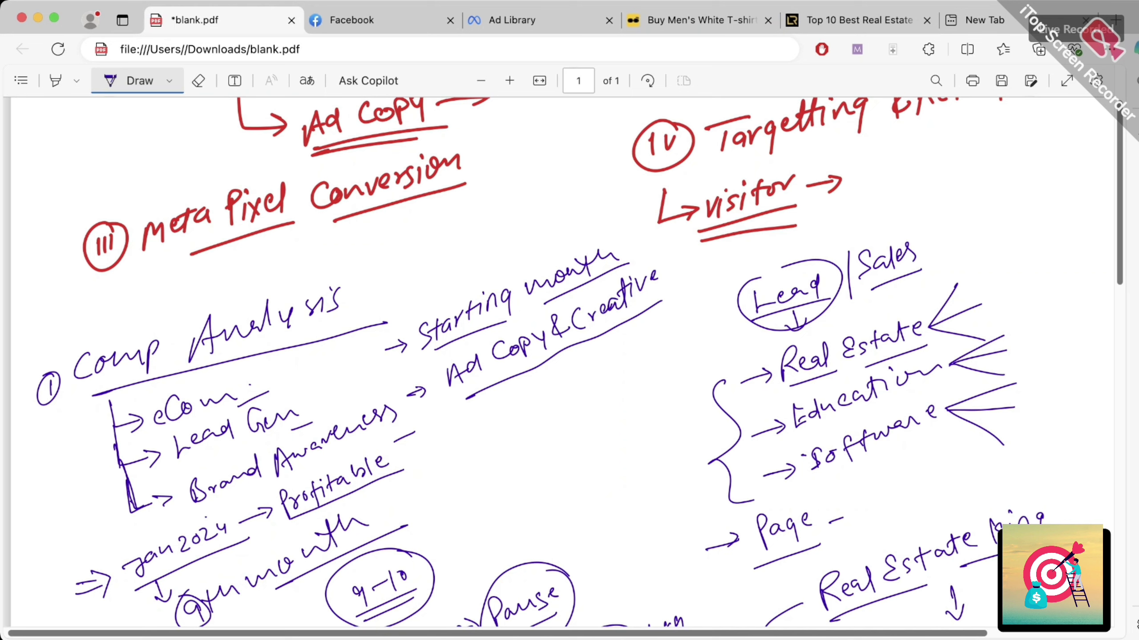
- Draw a small downward arrow beneath the underlined "Ad Copy & Creative" note
{"action": "left_click_drag", "start_coordinate": [538, 376], "coordinate": [544, 395]}
{"action": "left_click_drag", "start_coordinate": [533, 385], "coordinate": [554, 383]}
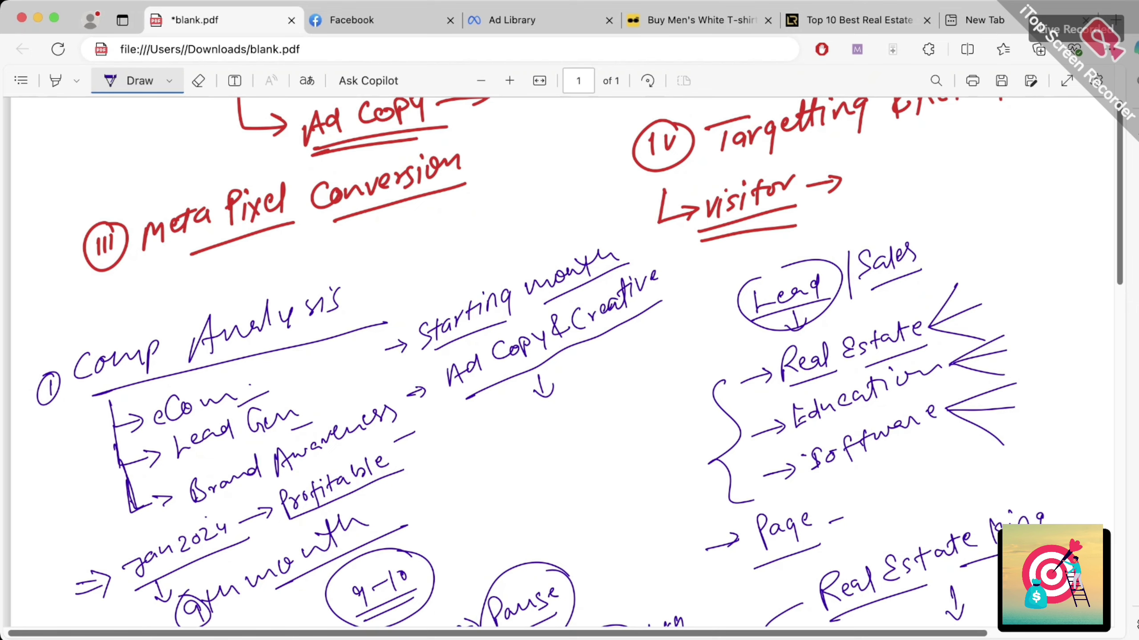
- Erase the purple Comp Analysis notes and the Lead/Sales industry list below the four red headings, keeping the red headings
{"action": "scroll", "coordinate": [561, 359], "scroll_direction": "up", "scroll_amount": 3}
{"action": "scroll", "coordinate": [560, 359], "scroll_direction": "down", "scroll_amount": 10}
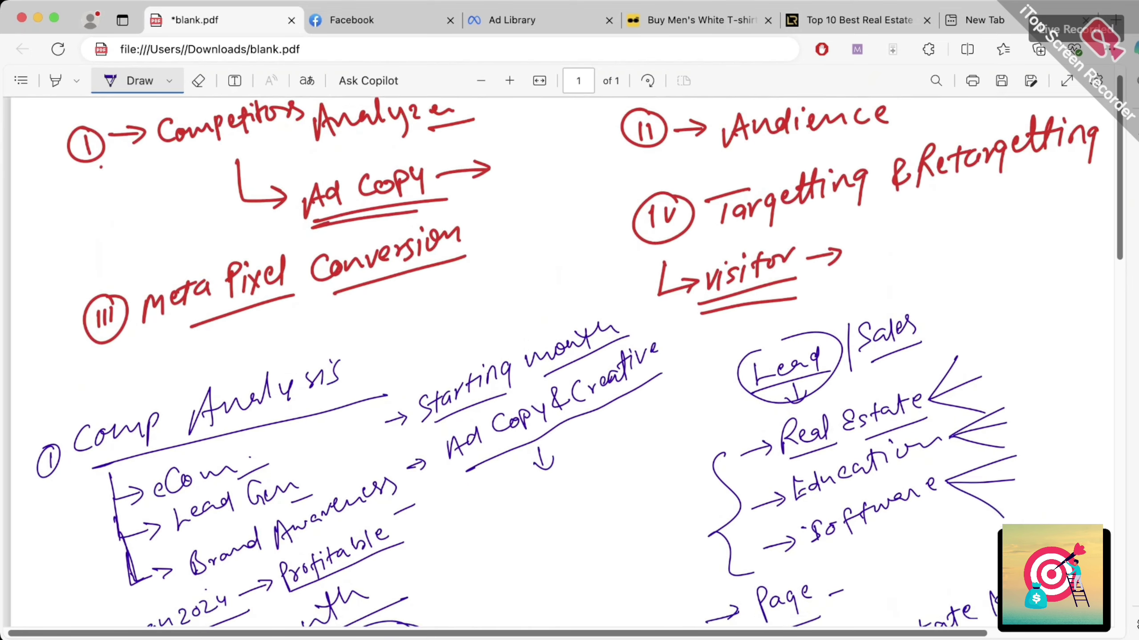
{"action": "scroll", "coordinate": [560, 359], "scroll_direction": "down", "scroll_amount": 4}
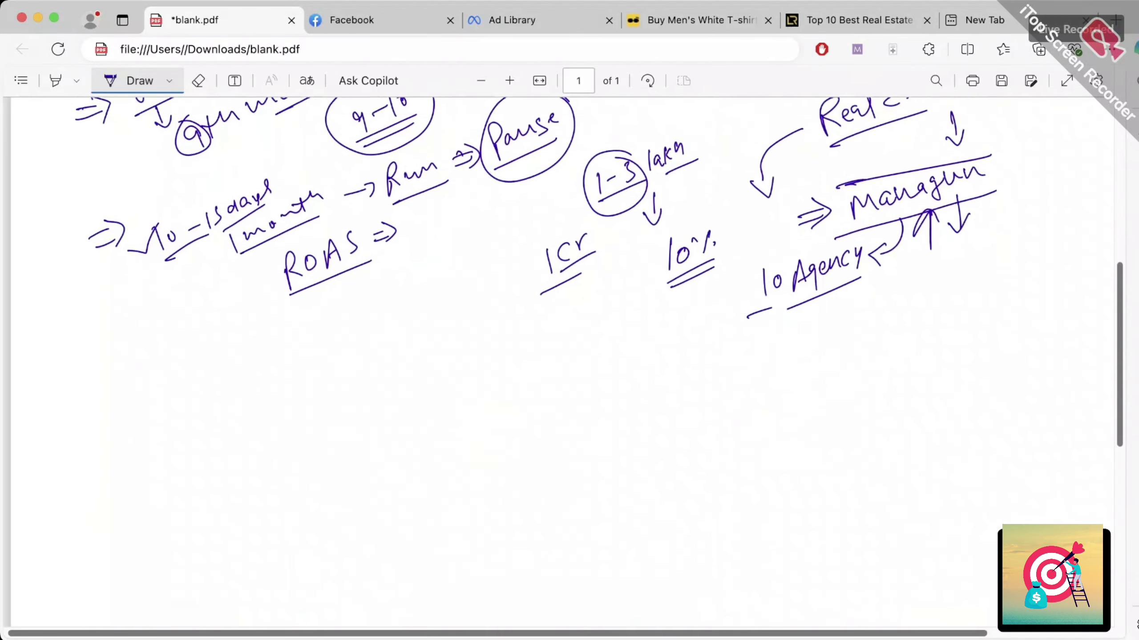
{"action": "scroll", "coordinate": [560, 359], "scroll_direction": "up", "scroll_amount": 5}
{"action": "scroll", "coordinate": [561, 359], "scroll_direction": "up", "scroll_amount": 8}
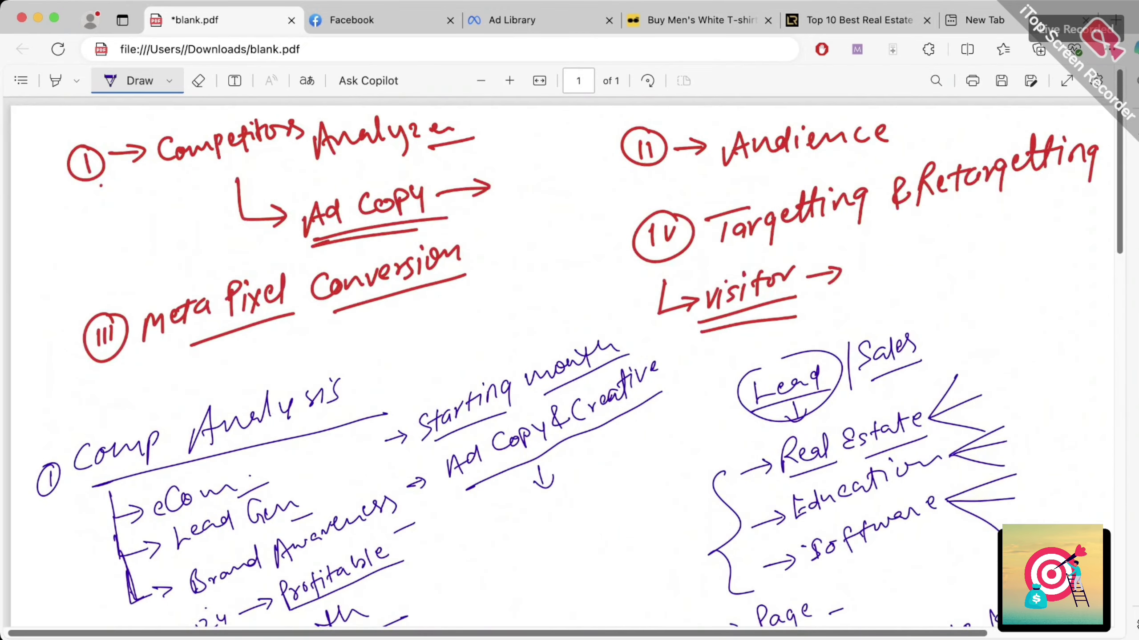
{"action": "scroll", "coordinate": [561, 359], "scroll_direction": "down", "scroll_amount": 2}
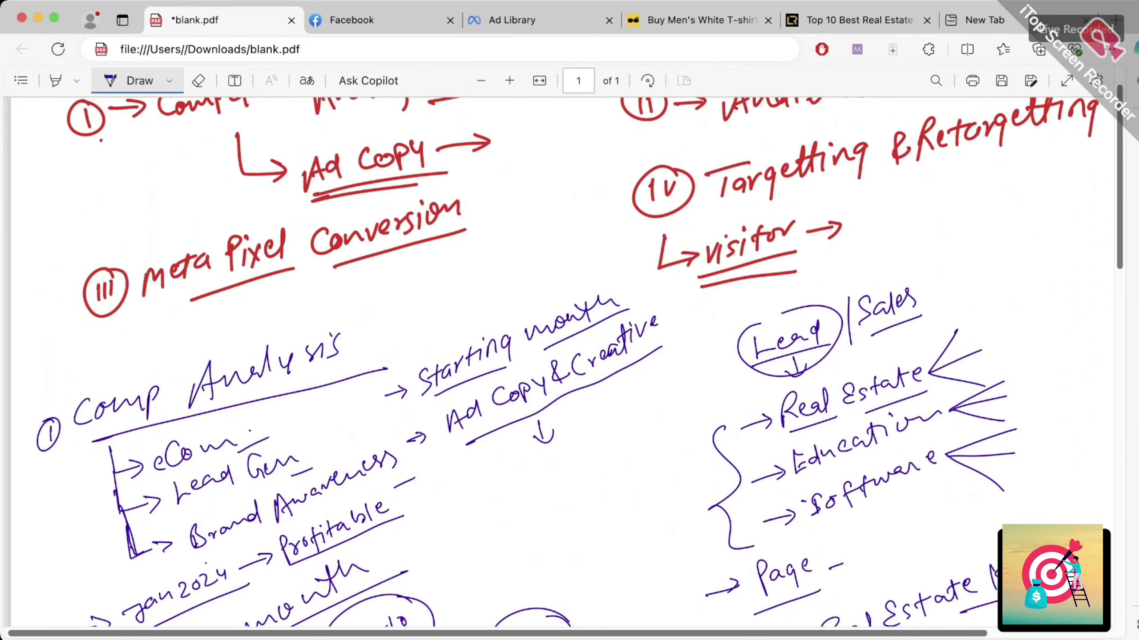
{"action": "left_click", "coordinate": [198, 81]}
{"action": "mouse_move", "coordinate": [41, 438]}
{"action": "left_mouse_down"}
{"action": "mouse_move", "coordinate": [84, 412]}
{"action": "mouse_move", "coordinate": [202, 386]}
{"action": "mouse_move", "coordinate": [171, 458]}
{"action": "mouse_move", "coordinate": [237, 444]}
{"action": "mouse_move", "coordinate": [314, 354]}
{"action": "mouse_move", "coordinate": [291, 493]}
{"action": "mouse_move", "coordinate": [202, 538]}
{"action": "mouse_move", "coordinate": [134, 543]}
{"action": "mouse_move", "coordinate": [116, 475]}
{"action": "mouse_move", "coordinate": [153, 505]}
{"action": "mouse_move", "coordinate": [144, 610]}
{"action": "mouse_move", "coordinate": [381, 509]}
{"action": "mouse_move", "coordinate": [278, 551]}
{"action": "mouse_move", "coordinate": [395, 521]}
{"action": "mouse_move", "coordinate": [251, 563]}
{"action": "mouse_move", "coordinate": [417, 437]}
{"action": "left_mouse_up"}
{"action": "mouse_move", "coordinate": [394, 392]}
{"action": "left_mouse_down"}
{"action": "mouse_move", "coordinate": [470, 355]}
{"action": "mouse_move", "coordinate": [435, 395]}
{"action": "mouse_move", "coordinate": [457, 363]}
{"action": "mouse_move", "coordinate": [650, 350]}
{"action": "mouse_move", "coordinate": [628, 325]}
{"action": "mouse_move", "coordinate": [552, 345]}
{"action": "left_mouse_up"}
{"action": "mouse_move", "coordinate": [550, 437]}
{"action": "left_mouse_down"}
{"action": "mouse_move", "coordinate": [540, 426]}
{"action": "mouse_move", "coordinate": [541, 437]}
{"action": "left_mouse_up"}
{"action": "mouse_move", "coordinate": [753, 341]}
{"action": "left_mouse_down"}
{"action": "mouse_move", "coordinate": [905, 301]}
{"action": "mouse_move", "coordinate": [885, 392]}
{"action": "mouse_move", "coordinate": [937, 370]}
{"action": "mouse_move", "coordinate": [977, 489]}
{"action": "mouse_move", "coordinate": [865, 480]}
{"action": "mouse_move", "coordinate": [827, 503]}
{"action": "mouse_move", "coordinate": [721, 448]}
{"action": "mouse_move", "coordinate": [878, 430]}
{"action": "left_mouse_up"}
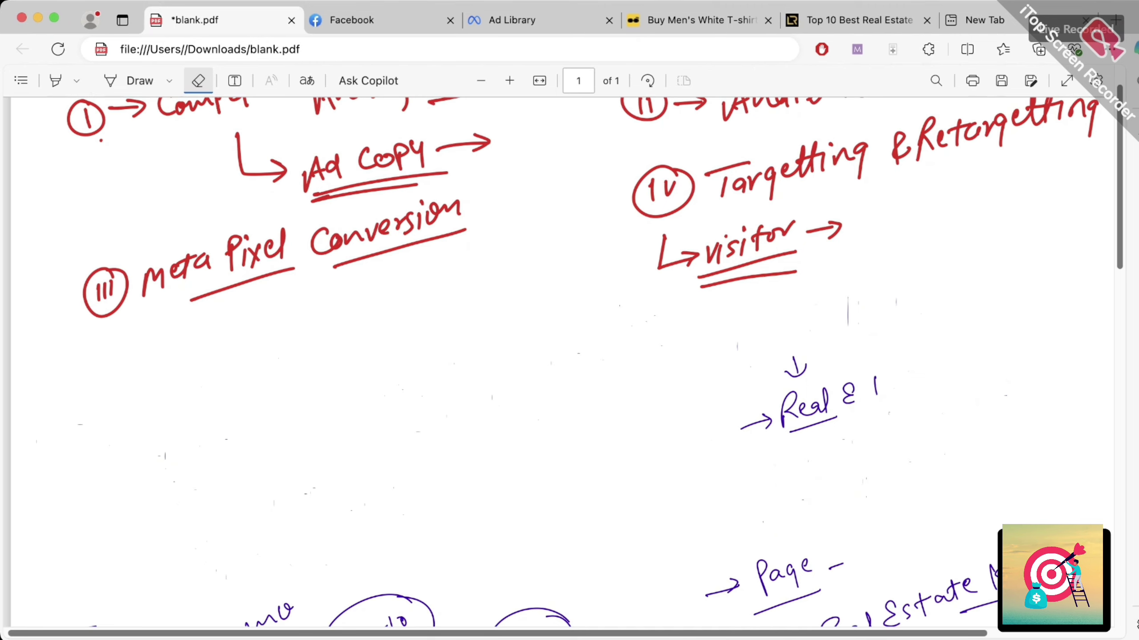
{"action": "left_click_drag", "start_coordinate": [771, 413], "coordinate": [877, 385]}
{"action": "mouse_move", "coordinate": [836, 417]}
{"action": "left_mouse_down"}
{"action": "mouse_move", "coordinate": [790, 432]}
{"action": "mouse_move", "coordinate": [744, 426]}
{"action": "mouse_move", "coordinate": [795, 361]}
{"action": "mouse_move", "coordinate": [834, 345]}
{"action": "left_mouse_up"}
- Erase the purple Page underlines and the "Real Estate King" and "10 Agency" notes with their arrows
{"action": "scroll", "coordinate": [784, 359], "scroll_direction": "down", "scroll_amount": 5}
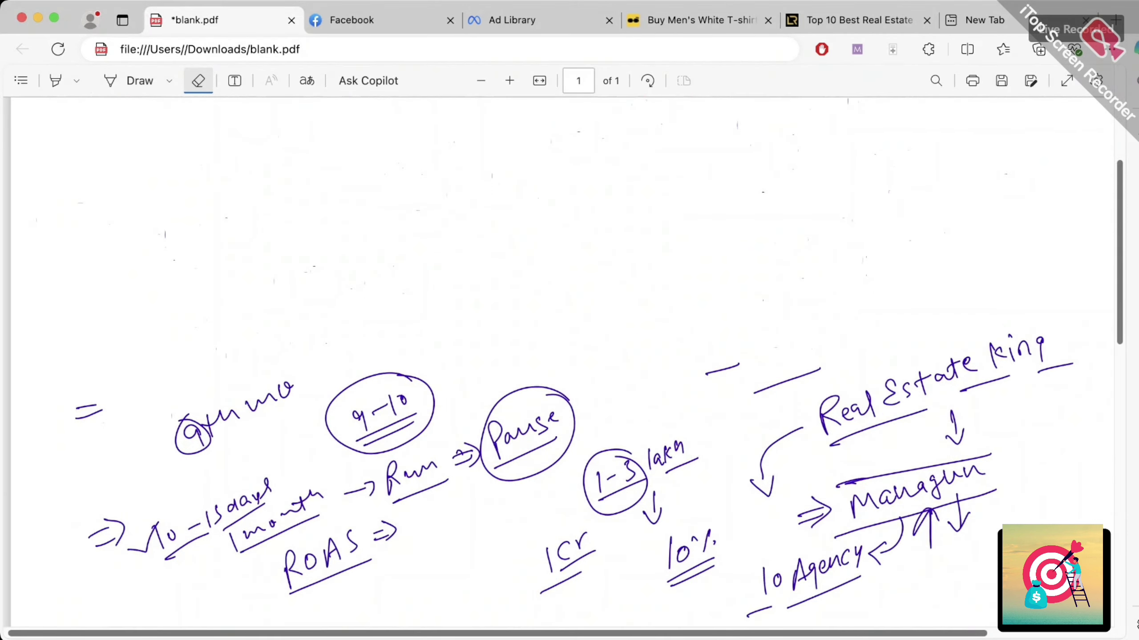
{"action": "mouse_move", "coordinate": [706, 373]}
{"action": "left_mouse_down"}
{"action": "mouse_move", "coordinate": [901, 406]}
{"action": "mouse_move", "coordinate": [1010, 336]}
{"action": "mouse_move", "coordinate": [955, 437]}
{"action": "mouse_move", "coordinate": [863, 525]}
{"action": "left_mouse_up"}
{"action": "mouse_move", "coordinate": [973, 471]}
{"action": "left_mouse_down"}
{"action": "mouse_move", "coordinate": [959, 516]}
{"action": "mouse_move", "coordinate": [893, 543]}
{"action": "left_mouse_up"}
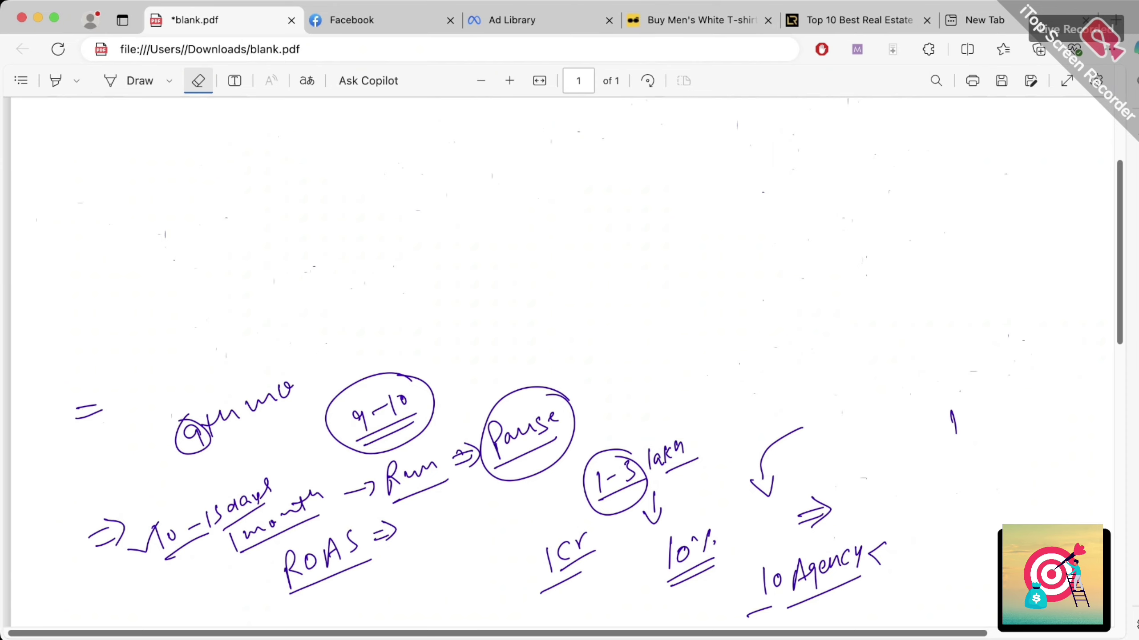
{"action": "mouse_move", "coordinate": [953, 422]}
{"action": "left_mouse_down"}
{"action": "mouse_move", "coordinate": [798, 431]}
{"action": "mouse_move", "coordinate": [762, 475]}
{"action": "mouse_move", "coordinate": [815, 507]}
{"action": "mouse_move", "coordinate": [802, 579]}
{"action": "left_mouse_up"}
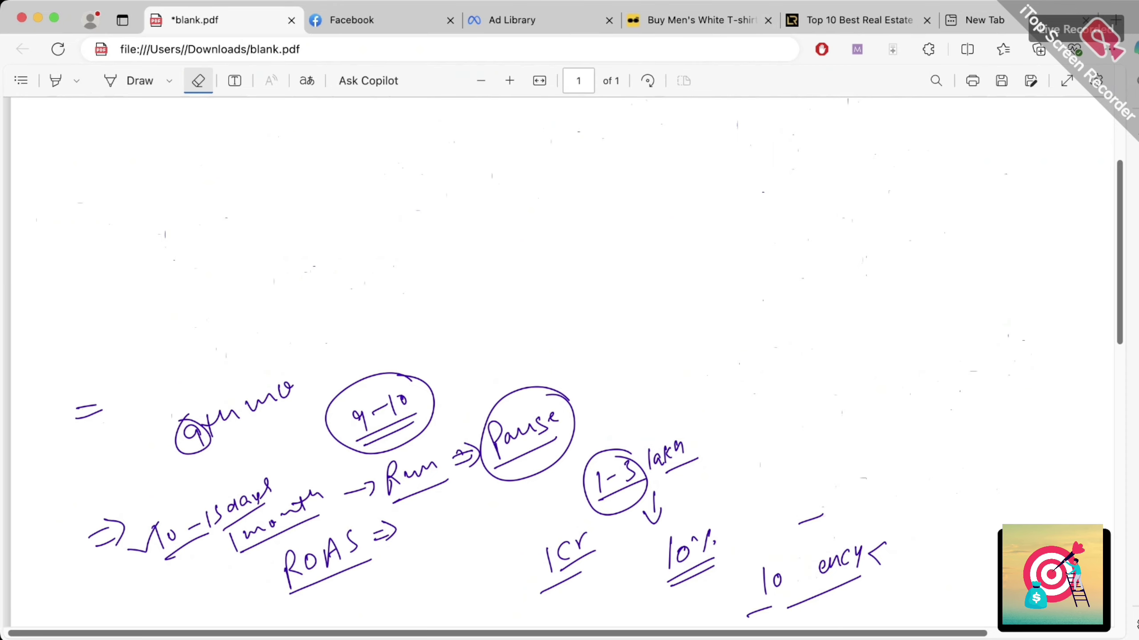
{"action": "left_click_drag", "start_coordinate": [810, 520], "coordinate": [830, 566]}
{"action": "scroll", "coordinate": [829, 566], "scroll_direction": "down", "scroll_amount": 4}
{"action": "mouse_move", "coordinate": [885, 386]}
{"action": "left_mouse_down"}
{"action": "mouse_move", "coordinate": [789, 444]}
{"action": "mouse_move", "coordinate": [764, 420]}
{"action": "left_mouse_up"}
{"action": "left_click_drag", "start_coordinate": [746, 458], "coordinate": [771, 447]}
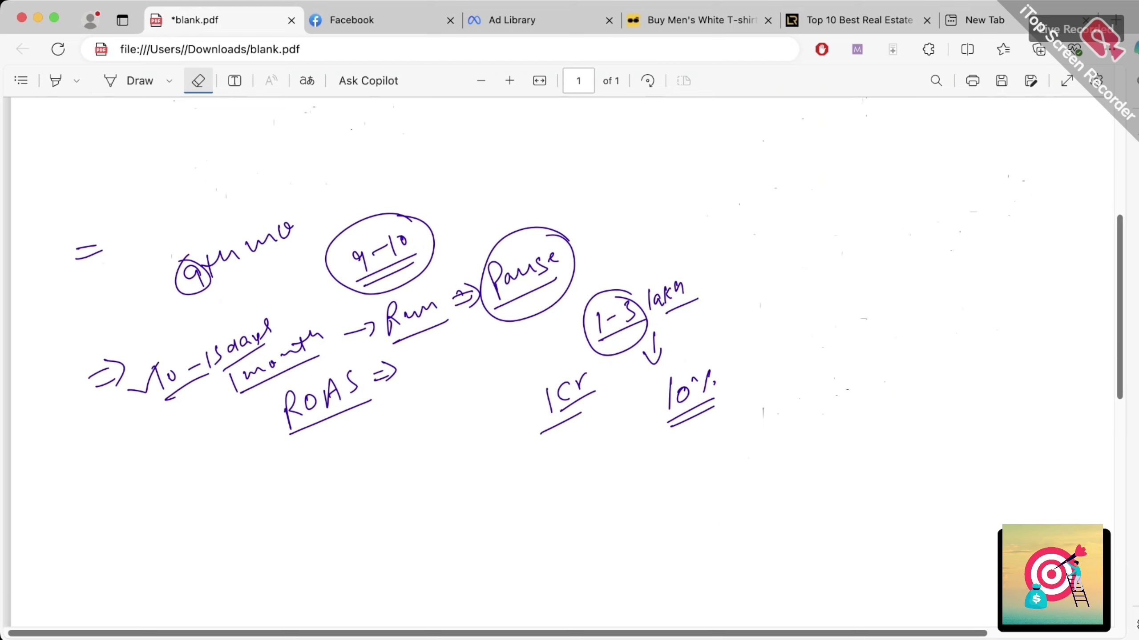
- Erase the remaining purple notes, including the 1-3 lakh, 1 Cr and 10% figures, Pause, Run, ROAS and the day and month lines
{"action": "left_click_drag", "start_coordinate": [715, 382], "coordinate": [668, 424]}
{"action": "left_click_drag", "start_coordinate": [596, 331], "coordinate": [672, 292]}
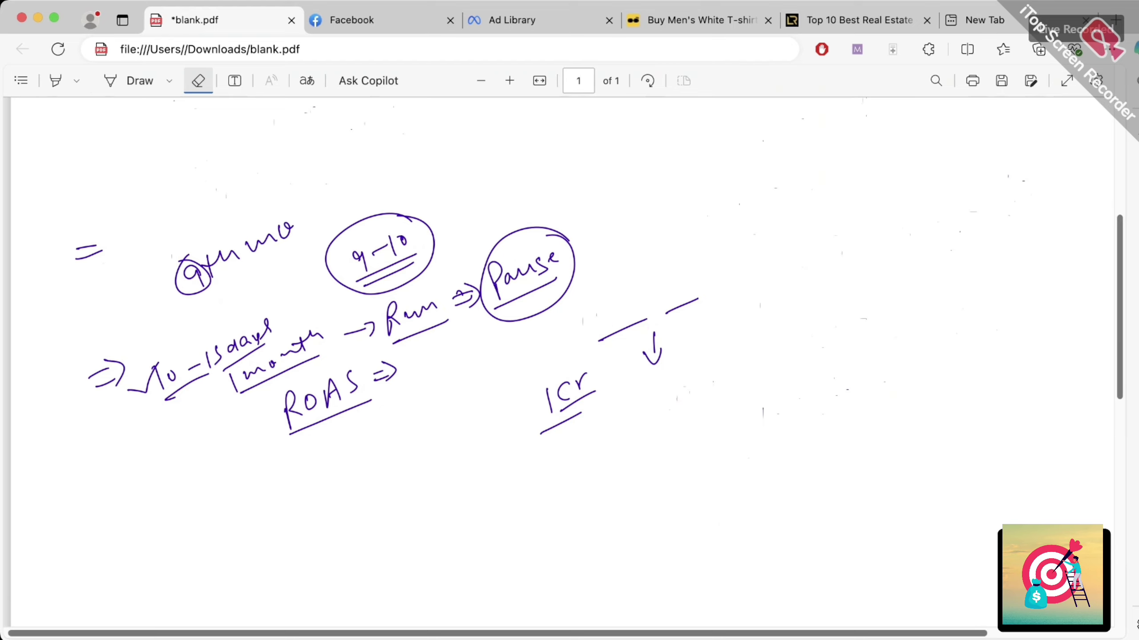
{"action": "mouse_move", "coordinate": [599, 340]}
{"action": "left_mouse_down"}
{"action": "mouse_move", "coordinate": [648, 319]}
{"action": "mouse_move", "coordinate": [657, 364]}
{"action": "mouse_move", "coordinate": [699, 298]}
{"action": "mouse_move", "coordinate": [548, 404]}
{"action": "mouse_move", "coordinate": [578, 399]}
{"action": "mouse_move", "coordinate": [498, 287]}
{"action": "mouse_move", "coordinate": [542, 264]}
{"action": "left_mouse_up"}
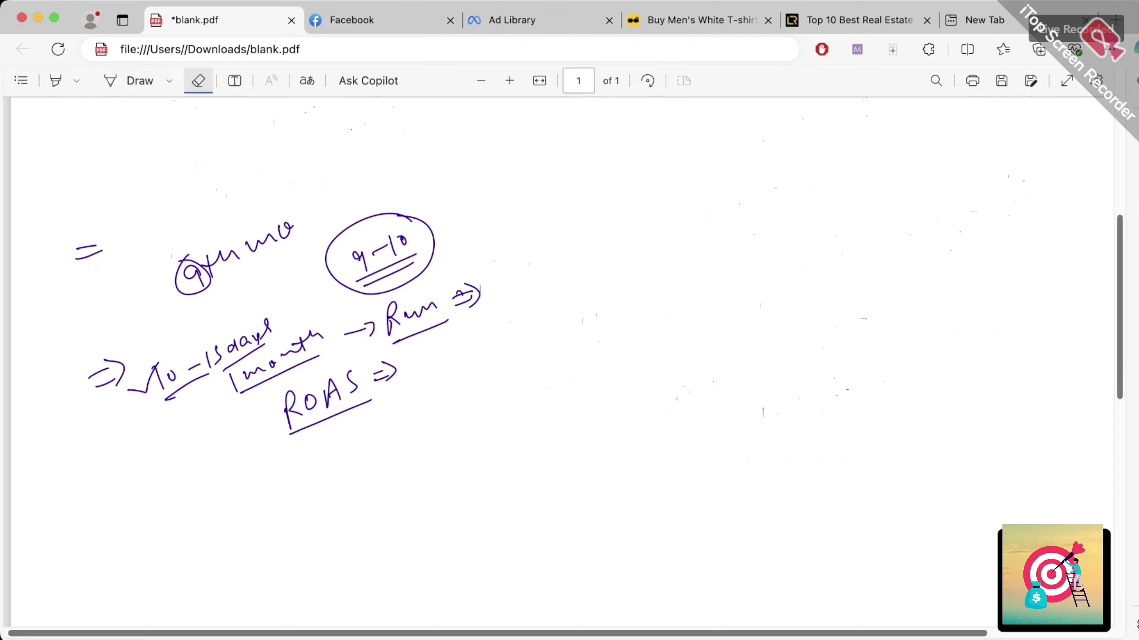
{"action": "mouse_move", "coordinate": [481, 289]}
{"action": "left_mouse_down"}
{"action": "mouse_move", "coordinate": [372, 327]}
{"action": "mouse_move", "coordinate": [388, 372]}
{"action": "mouse_move", "coordinate": [463, 301]}
{"action": "mouse_move", "coordinate": [292, 433]}
{"action": "mouse_move", "coordinate": [354, 382]}
{"action": "left_mouse_up"}
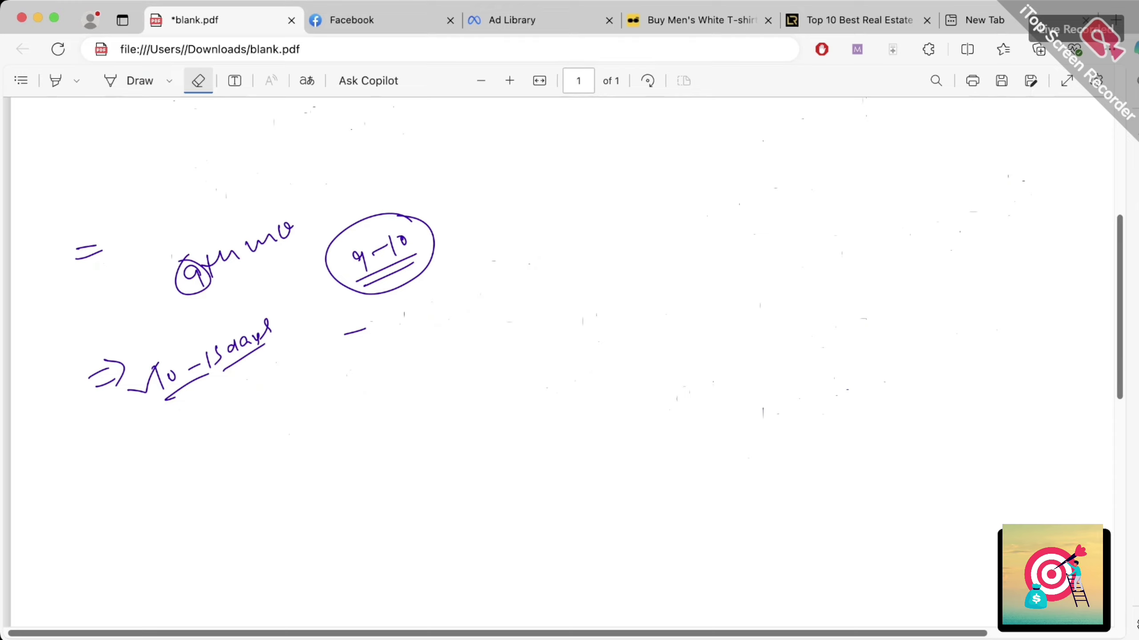
{"action": "mouse_move", "coordinate": [364, 332]}
{"action": "left_mouse_down"}
{"action": "mouse_move", "coordinate": [351, 330]}
{"action": "mouse_move", "coordinate": [379, 250]}
{"action": "mouse_move", "coordinate": [401, 240]}
{"action": "mouse_move", "coordinate": [389, 274]}
{"action": "left_mouse_up"}
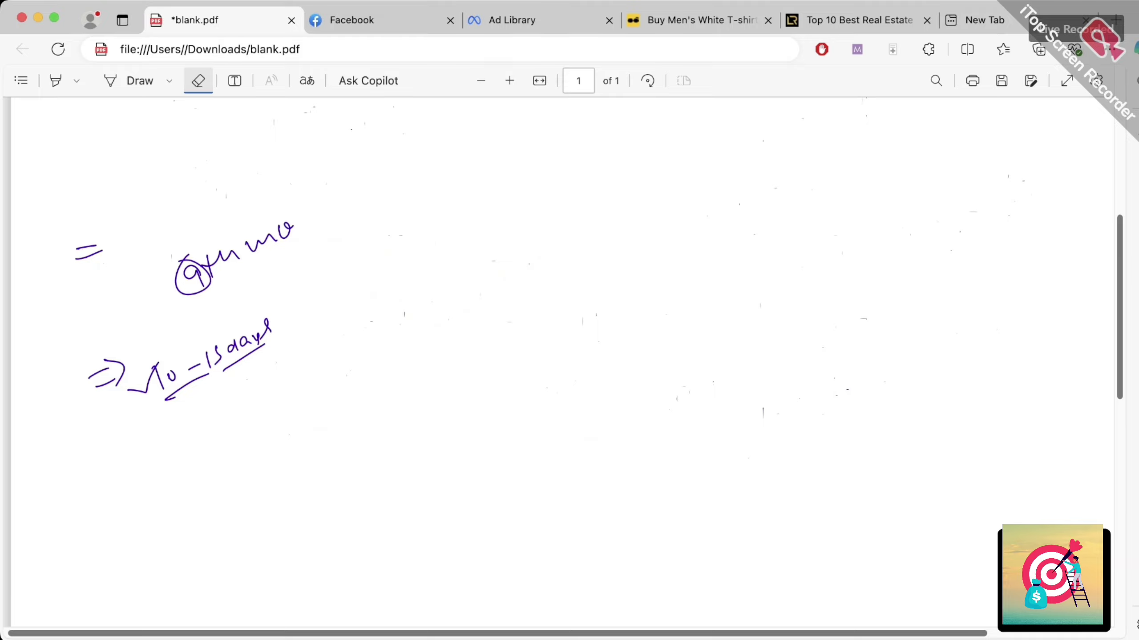
{"action": "mouse_move", "coordinate": [264, 344]}
{"action": "left_mouse_down"}
{"action": "mouse_move", "coordinate": [130, 390]}
{"action": "mouse_move", "coordinate": [207, 375]}
{"action": "mouse_move", "coordinate": [90, 377]}
{"action": "left_mouse_up"}
{"action": "left_click_drag", "start_coordinate": [179, 278], "coordinate": [294, 225]}
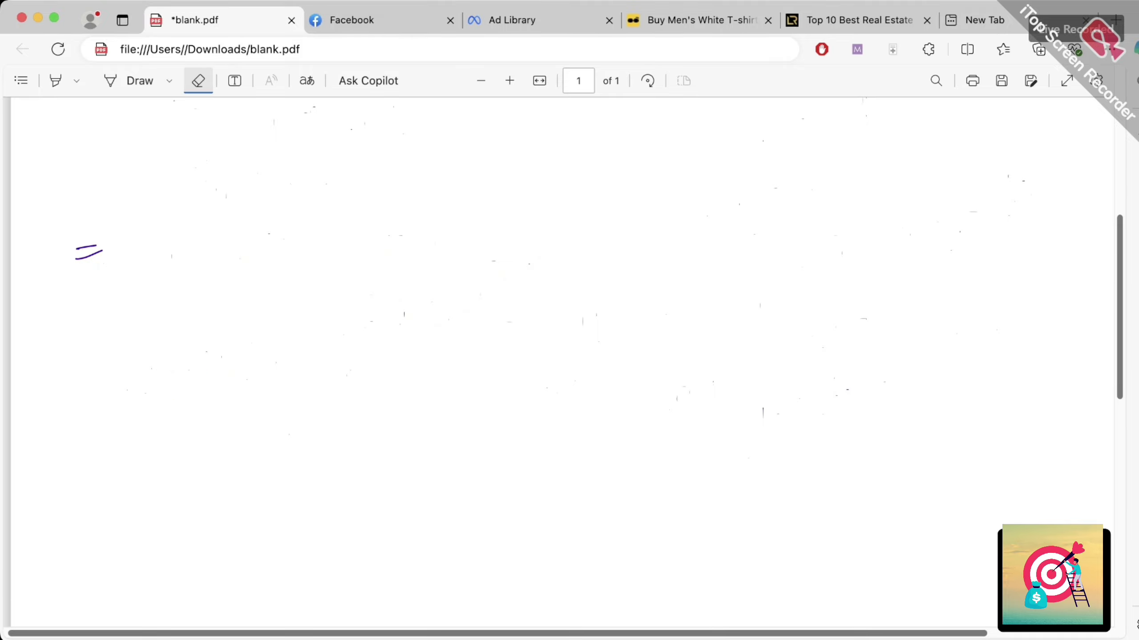
{"action": "left_click_drag", "start_coordinate": [98, 247], "coordinate": [78, 258]}
{"action": "scroll", "coordinate": [560, 359], "scroll_direction": "up", "scroll_amount": 10}
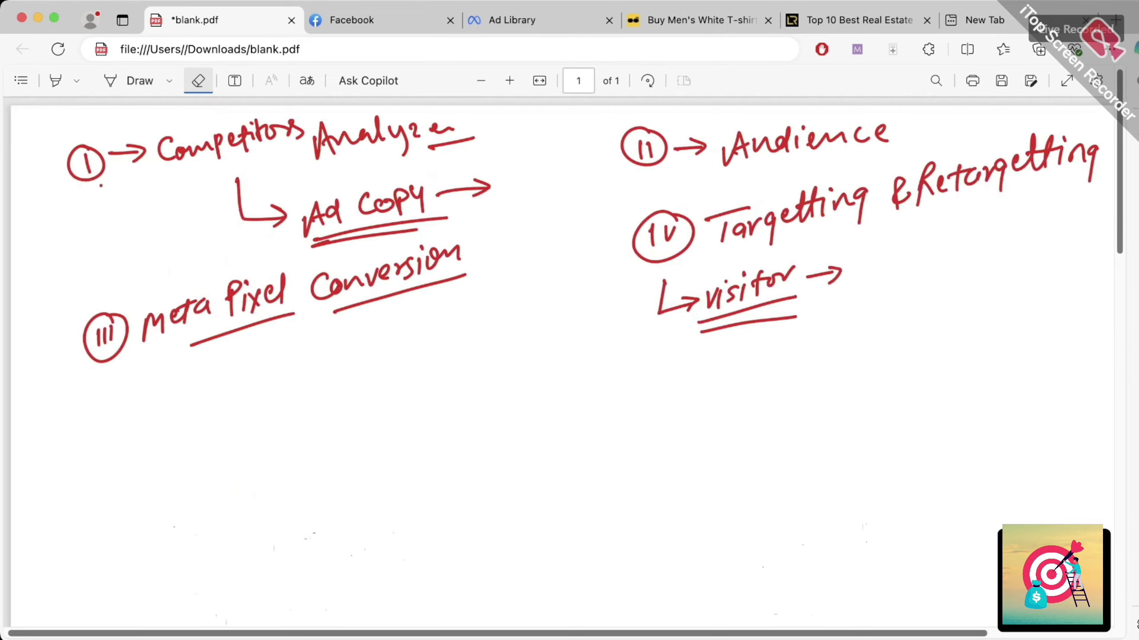
{"action": "scroll", "coordinate": [560, 359], "scroll_direction": "down", "scroll_amount": 15}
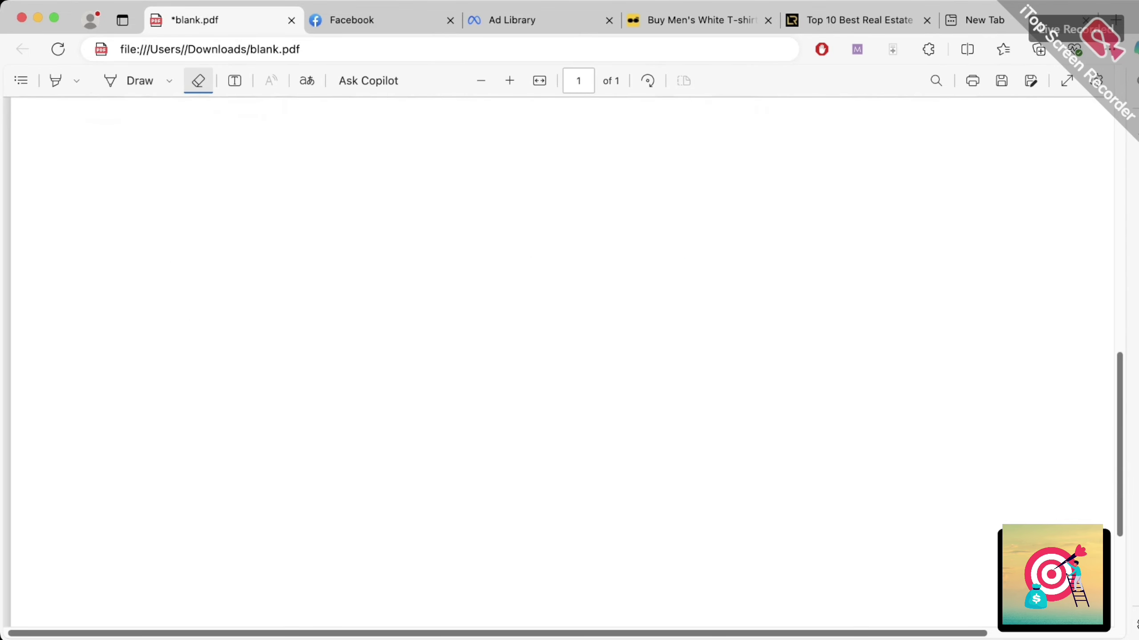
{"action": "scroll", "coordinate": [560, 359], "scroll_direction": "up", "scroll_amount": 15}
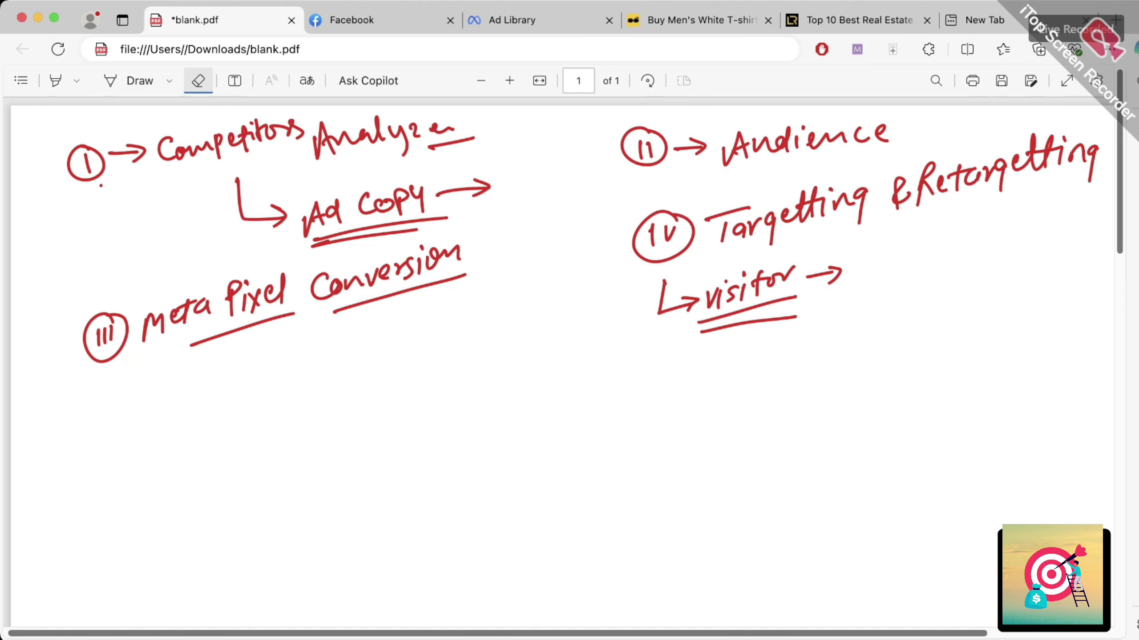
- Handwrite a circled "II" and the heading "Audience" below "Meta Pixel Conversion", underline it and add a branch arrow beneath
{"action": "left_click", "coordinate": [126, 81]}
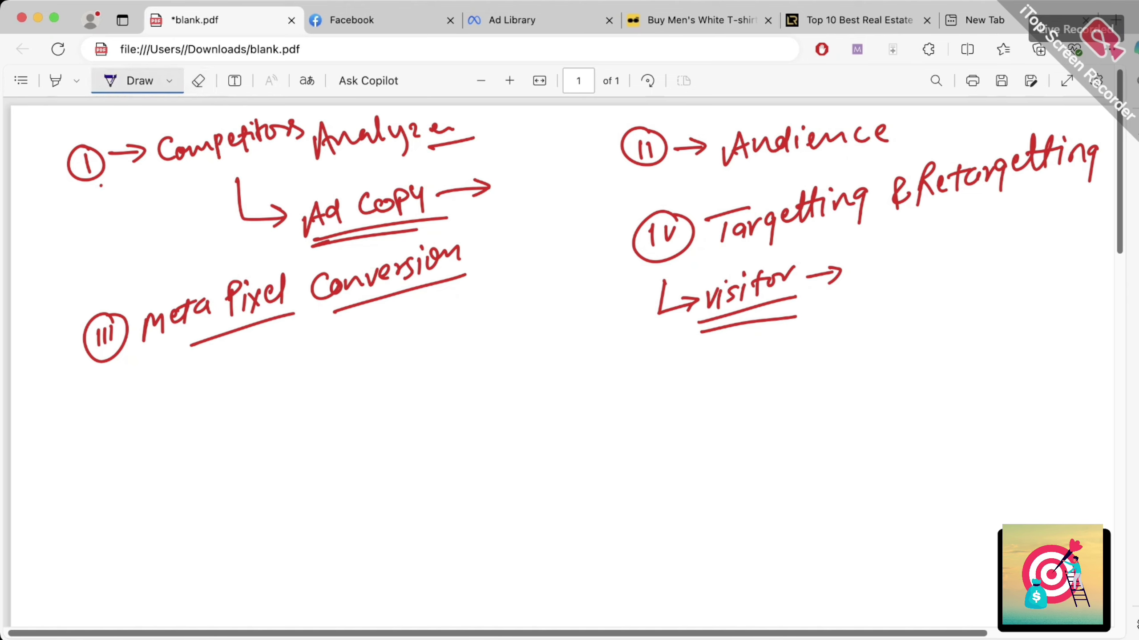
{"action": "left_click_drag", "start_coordinate": [67, 498], "coordinate": [66, 520]}
{"action": "mouse_move", "coordinate": [72, 502]}
{"action": "left_mouse_down"}
{"action": "mouse_move", "coordinate": [73, 520]}
{"action": "mouse_move", "coordinate": [76, 486]}
{"action": "mouse_move", "coordinate": [130, 502]}
{"action": "mouse_move", "coordinate": [133, 485]}
{"action": "left_mouse_up"}
{"action": "mouse_move", "coordinate": [138, 478]}
{"action": "left_mouse_down"}
{"action": "mouse_move", "coordinate": [143, 491]}
{"action": "mouse_move", "coordinate": [157, 485]}
{"action": "left_mouse_up"}
{"action": "mouse_move", "coordinate": [168, 468]}
{"action": "left_mouse_down"}
{"action": "mouse_move", "coordinate": [176, 457]}
{"action": "mouse_move", "coordinate": [179, 474]}
{"action": "left_mouse_up"}
{"action": "left_click", "coordinate": [196, 452]}
{"action": "mouse_move", "coordinate": [188, 459]}
{"action": "left_mouse_down"}
{"action": "mouse_move", "coordinate": [189, 474]}
{"action": "mouse_move", "coordinate": [266, 433]}
{"action": "left_mouse_up"}
{"action": "left_click_drag", "start_coordinate": [96, 529], "coordinate": [287, 465]}
{"action": "mouse_move", "coordinate": [139, 533]}
{"action": "left_mouse_down"}
{"action": "mouse_move", "coordinate": [136, 553]}
{"action": "mouse_move", "coordinate": [192, 538]}
{"action": "left_mouse_up"}
{"action": "mouse_move", "coordinate": [179, 530]}
{"action": "left_mouse_down"}
{"action": "mouse_move", "coordinate": [198, 536]}
{"action": "mouse_move", "coordinate": [184, 553]}
{"action": "left_mouse_up"}
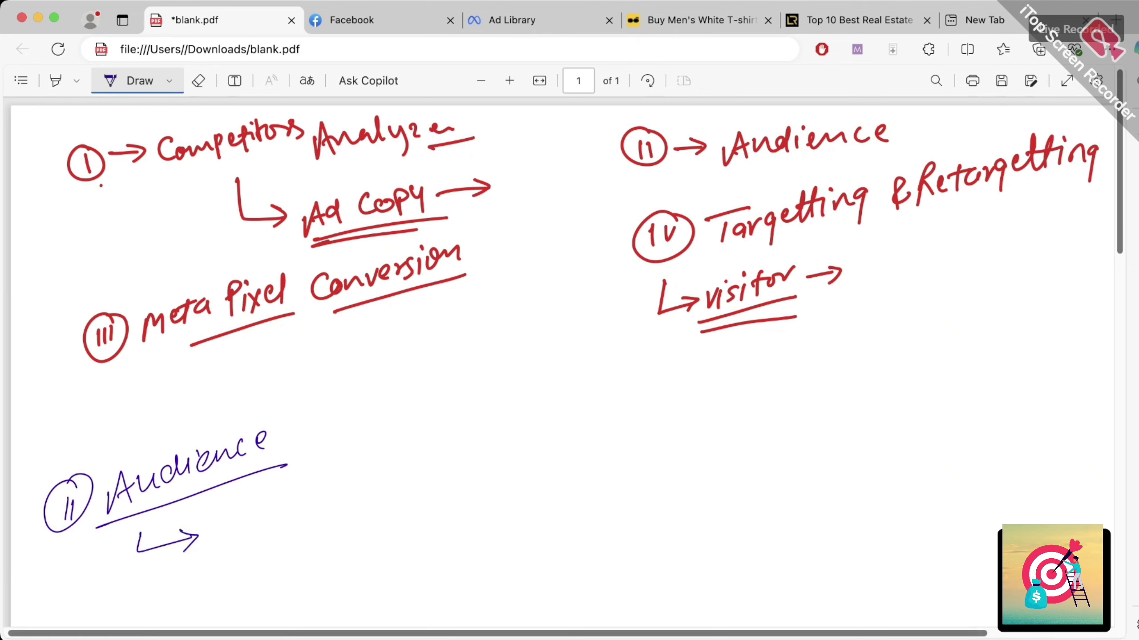
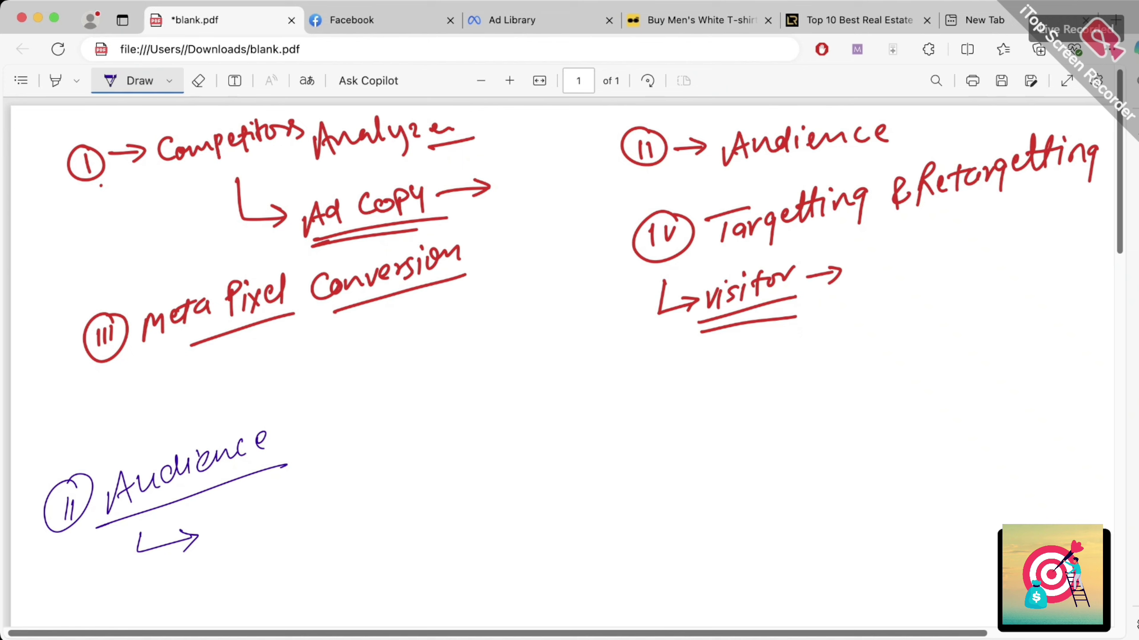
- Handwrite "Single - Ad set → 1 Audience" after the branch arrow under the Audience heading and underline its key words
{"action": "mouse_move", "coordinate": [209, 517]}
{"action": "left_mouse_down"}
{"action": "mouse_move", "coordinate": [214, 541]}
{"action": "mouse_move", "coordinate": [221, 520]}
{"action": "mouse_move", "coordinate": [207, 533]}
{"action": "left_mouse_up"}
{"action": "mouse_move", "coordinate": [250, 502]}
{"action": "left_mouse_down"}
{"action": "mouse_move", "coordinate": [233, 523]}
{"action": "mouse_move", "coordinate": [286, 495]}
{"action": "mouse_move", "coordinate": [287, 517]}
{"action": "left_mouse_up"}
{"action": "left_click_drag", "start_coordinate": [291, 482], "coordinate": [306, 503]}
{"action": "mouse_move", "coordinate": [238, 541]}
{"action": "left_mouse_down"}
{"action": "mouse_move", "coordinate": [314, 517]}
{"action": "mouse_move", "coordinate": [336, 487]}
{"action": "mouse_move", "coordinate": [354, 504]}
{"action": "mouse_move", "coordinate": [364, 473]}
{"action": "left_mouse_up"}
{"action": "mouse_move", "coordinate": [364, 473]}
{"action": "left_mouse_down"}
{"action": "mouse_move", "coordinate": [370, 494]}
{"action": "mouse_move", "coordinate": [419, 472]}
{"action": "left_mouse_up"}
{"action": "left_click_drag", "start_coordinate": [420, 448], "coordinate": [437, 442]}
{"action": "left_click_drag", "start_coordinate": [361, 511], "coordinate": [478, 444]}
{"action": "mouse_move", "coordinate": [467, 439]}
{"action": "left_mouse_down"}
{"action": "mouse_move", "coordinate": [468, 453]}
{"action": "mouse_move", "coordinate": [513, 459]}
{"action": "mouse_move", "coordinate": [565, 426]}
{"action": "mouse_move", "coordinate": [654, 398]}
{"action": "left_mouse_up"}
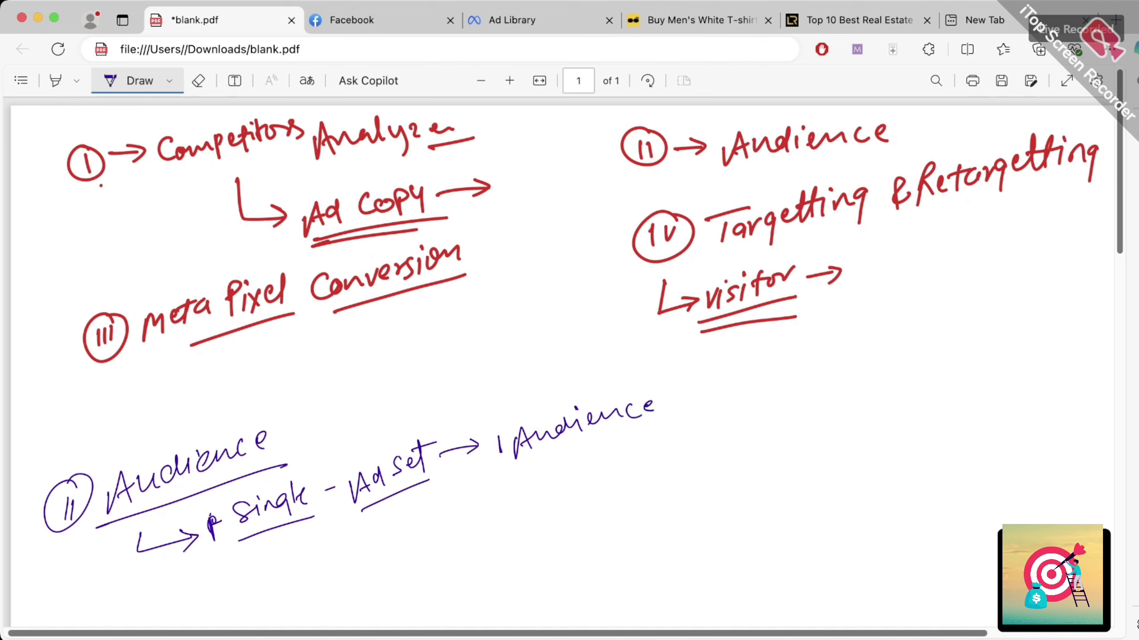
{"action": "left_click_drag", "start_coordinate": [509, 468], "coordinate": [685, 424]}
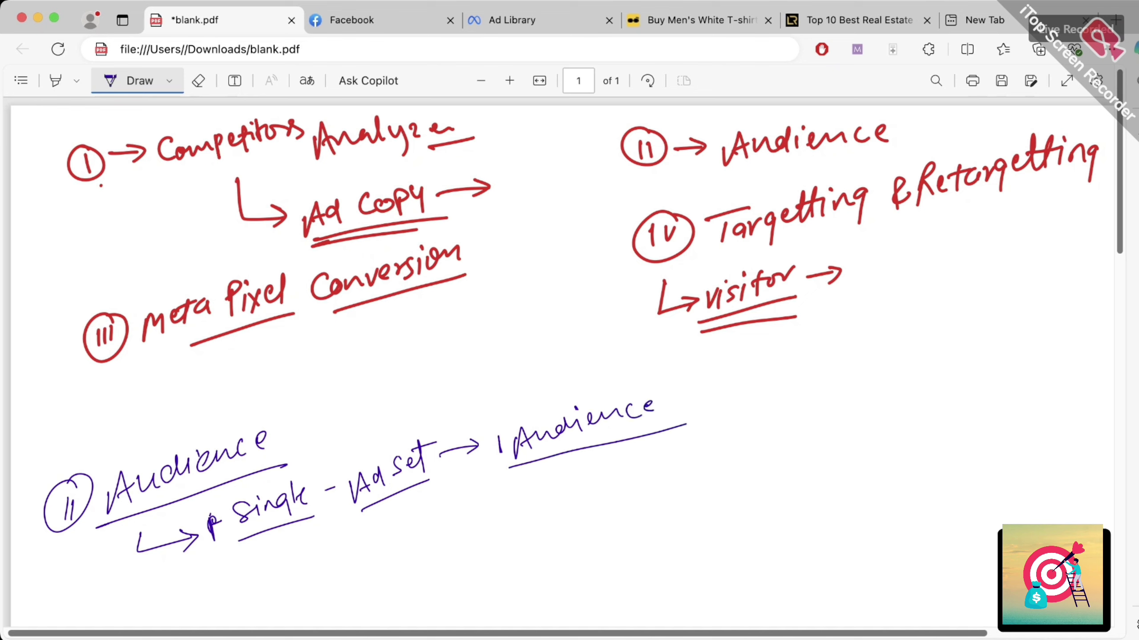
- Write two circled 4s joined by a dash below "1 Audience" and extend the underline beneath its 1
{"action": "mouse_move", "coordinate": [437, 517]}
{"action": "left_mouse_down"}
{"action": "mouse_move", "coordinate": [440, 540]}
{"action": "mouse_move", "coordinate": [450, 524]}
{"action": "mouse_move", "coordinate": [504, 511]}
{"action": "mouse_move", "coordinate": [547, 506]}
{"action": "mouse_move", "coordinate": [544, 522]}
{"action": "left_mouse_up"}
{"action": "mouse_move", "coordinate": [533, 478]}
{"action": "left_mouse_down"}
{"action": "mouse_move", "coordinate": [521, 511]}
{"action": "mouse_move", "coordinate": [547, 478]}
{"action": "left_mouse_up"}
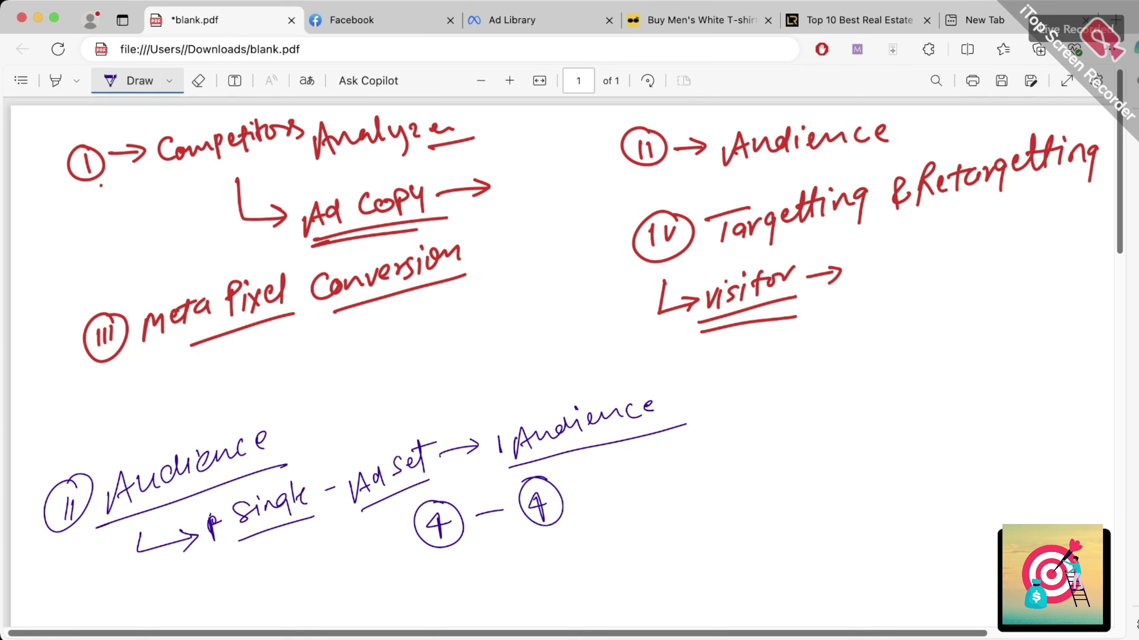
{"action": "left_click_drag", "start_coordinate": [485, 472], "coordinate": [535, 465]}
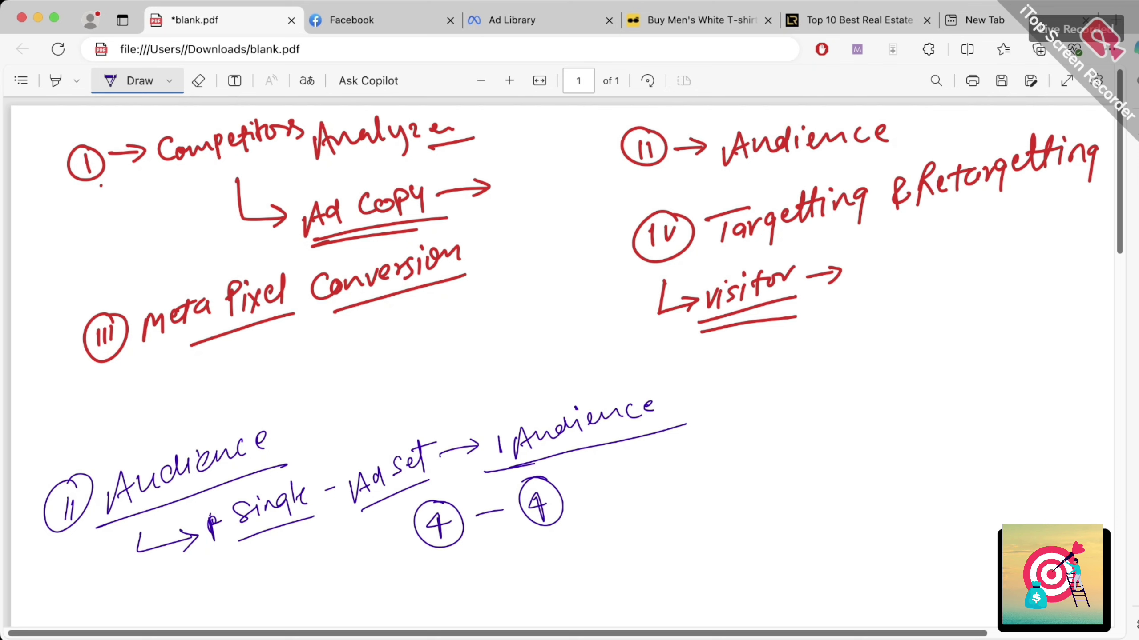
- Handwrite a list of Birthday, Engagement, Marriage and Anniversary beside "1 Audience", underlining Marriage
{"action": "left_click_drag", "start_coordinate": [747, 427], "coordinate": [741, 465]}
{"action": "mouse_move", "coordinate": [746, 430]}
{"action": "left_mouse_down"}
{"action": "mouse_move", "coordinate": [766, 451]}
{"action": "mouse_move", "coordinate": [778, 432]}
{"action": "mouse_move", "coordinate": [789, 442]}
{"action": "left_mouse_up"}
{"action": "left_click_drag", "start_coordinate": [781, 433], "coordinate": [804, 423]}
{"action": "left_click_drag", "start_coordinate": [814, 426], "coordinate": [839, 430]}
{"action": "mouse_move", "coordinate": [845, 415]}
{"action": "left_mouse_down"}
{"action": "mouse_move", "coordinate": [855, 413]}
{"action": "mouse_move", "coordinate": [845, 439]}
{"action": "left_mouse_up"}
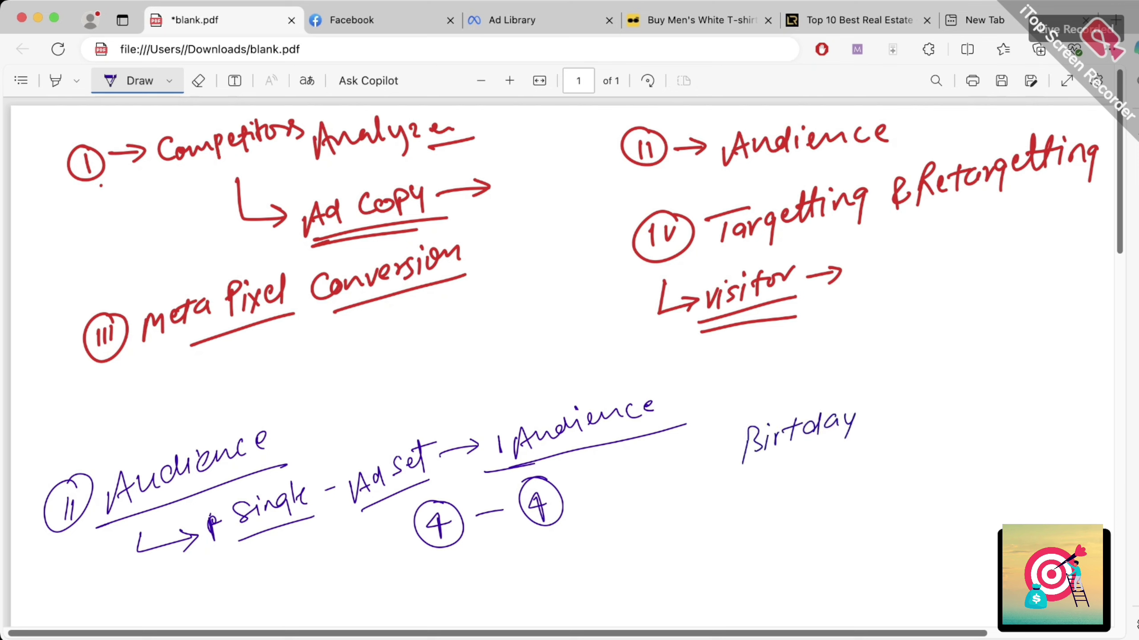
{"action": "mouse_move", "coordinate": [750, 474]}
{"action": "left_mouse_down"}
{"action": "mouse_move", "coordinate": [745, 499]}
{"action": "mouse_move", "coordinate": [767, 483]}
{"action": "mouse_move", "coordinate": [784, 492]}
{"action": "left_mouse_up"}
{"action": "mouse_move", "coordinate": [786, 478]}
{"action": "left_mouse_down"}
{"action": "mouse_move", "coordinate": [792, 502]}
{"action": "mouse_move", "coordinate": [810, 471]}
{"action": "mouse_move", "coordinate": [813, 497]}
{"action": "mouse_move", "coordinate": [885, 450]}
{"action": "mouse_move", "coordinate": [886, 475]}
{"action": "left_mouse_up"}
{"action": "left_click_drag", "start_coordinate": [870, 449], "coordinate": [899, 436]}
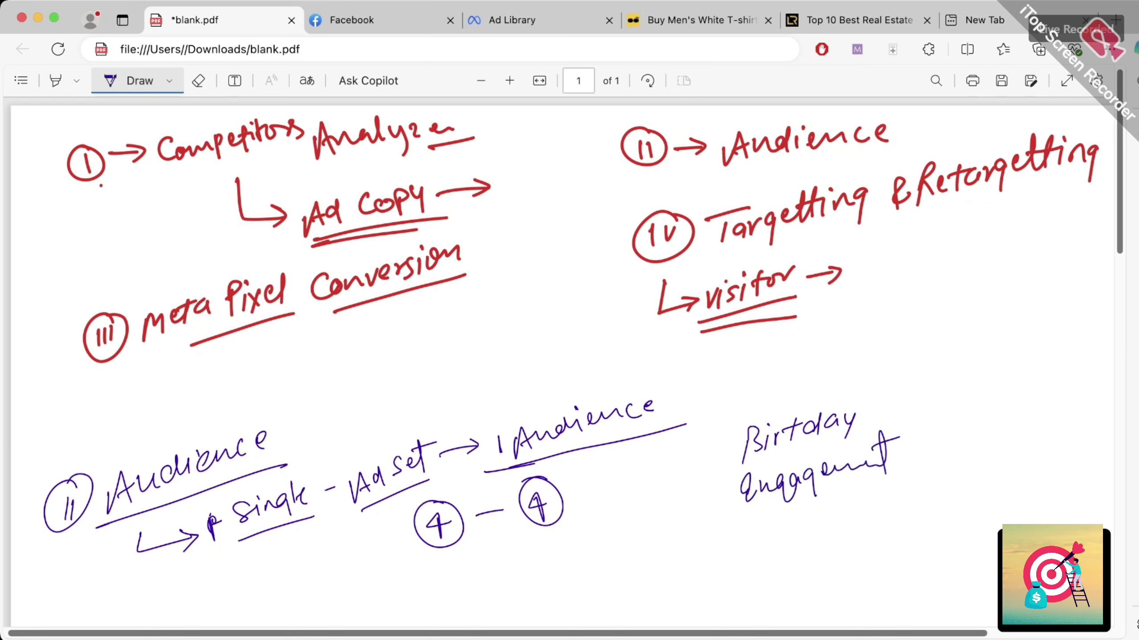
{"action": "left_click_drag", "start_coordinate": [742, 529], "coordinate": [820, 512]}
{"action": "mouse_move", "coordinate": [834, 496]}
{"action": "left_mouse_down"}
{"action": "mouse_move", "coordinate": [830, 520]}
{"action": "mouse_move", "coordinate": [843, 532]}
{"action": "mouse_move", "coordinate": [881, 505]}
{"action": "left_mouse_up"}
{"action": "left_click_drag", "start_coordinate": [757, 561], "coordinate": [847, 540]}
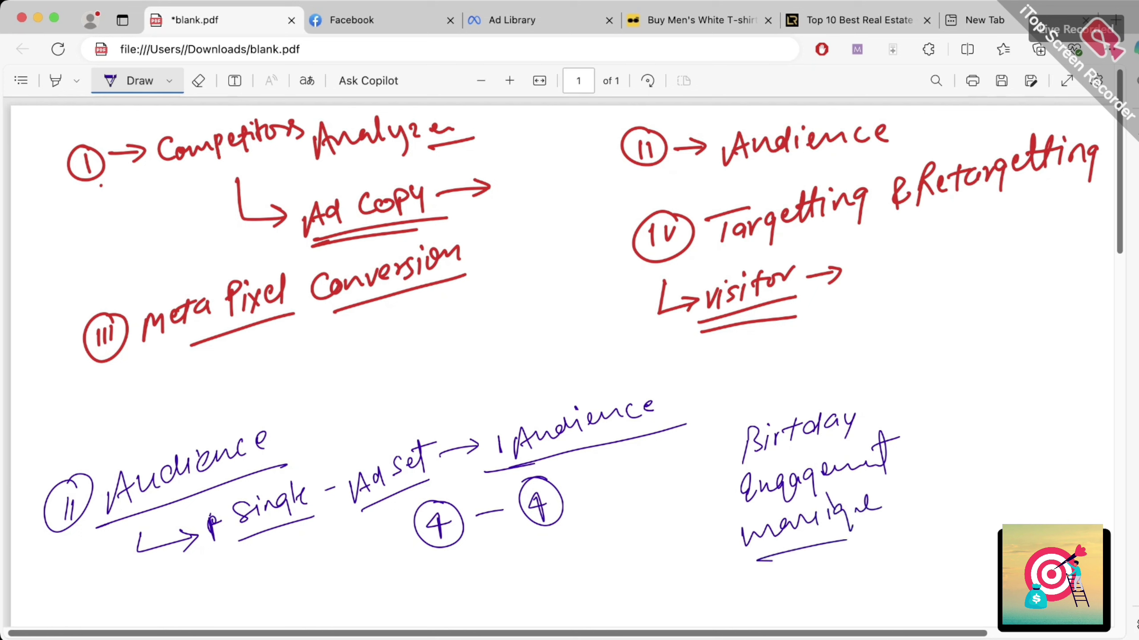
{"action": "left_click_drag", "start_coordinate": [762, 578], "coordinate": [764, 601]}
{"action": "mouse_move", "coordinate": [767, 594]}
{"action": "left_mouse_down"}
{"action": "mouse_move", "coordinate": [789, 576]}
{"action": "mouse_move", "coordinate": [836, 574]}
{"action": "mouse_move", "coordinate": [931, 536]}
{"action": "mouse_move", "coordinate": [943, 574]}
{"action": "left_mouse_up"}
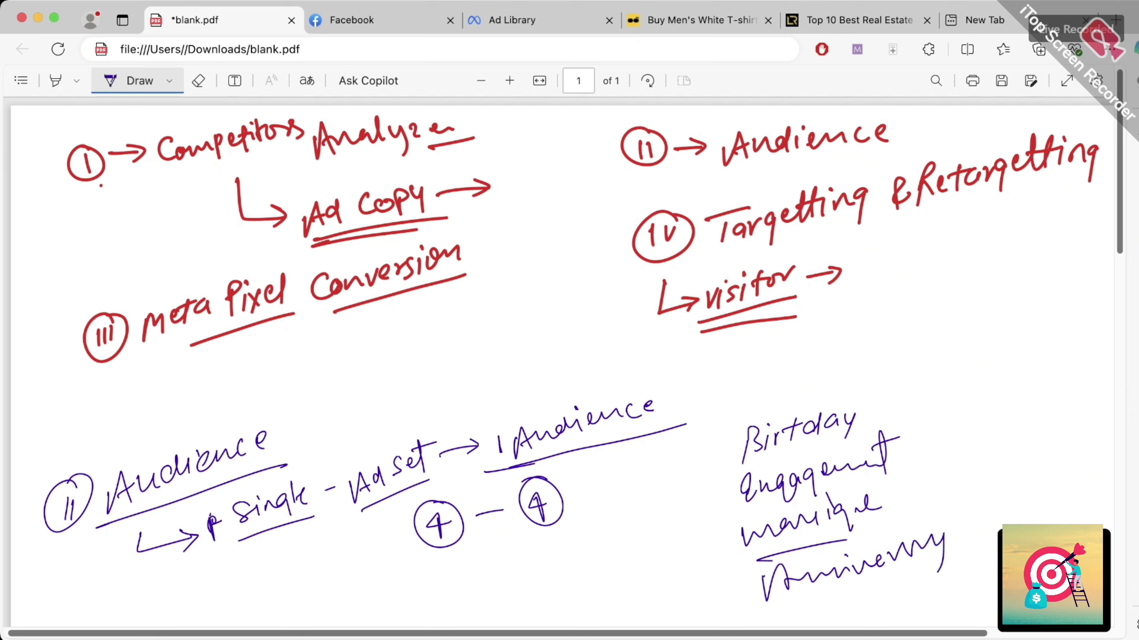
- Enclose the four-occasion list in curly braces, draw a line after each item and add an arrow to an "A" above Birthday
{"action": "left_click_drag", "start_coordinate": [716, 414], "coordinate": [742, 592]}
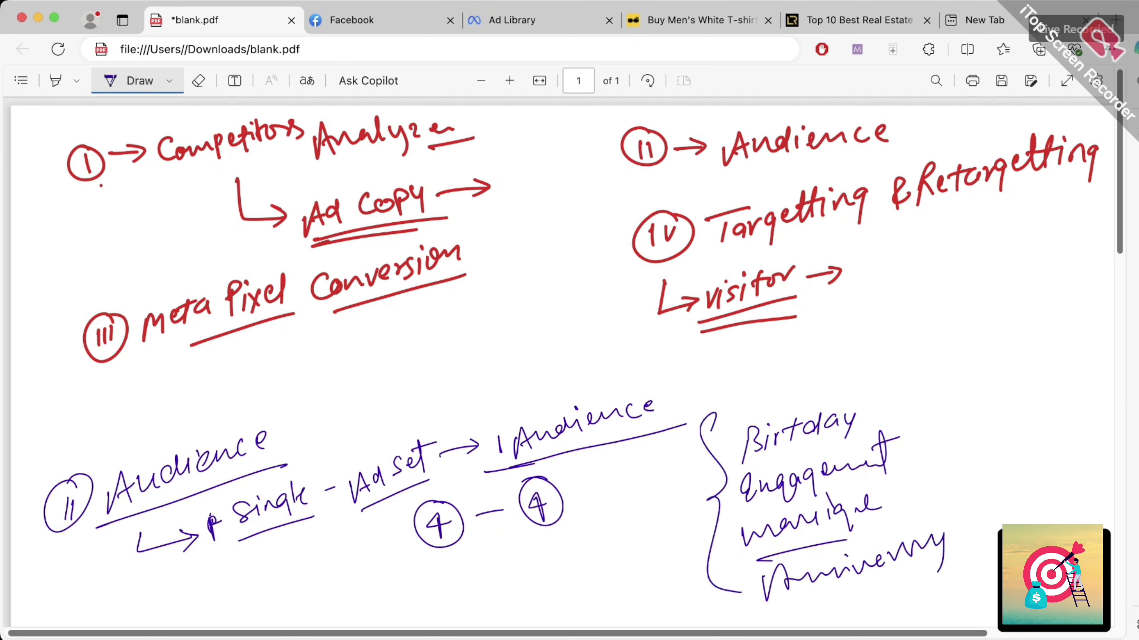
{"action": "left_click_drag", "start_coordinate": [870, 410], "coordinate": [949, 380]}
{"action": "left_click_drag", "start_coordinate": [914, 447], "coordinate": [966, 420]}
{"action": "left_click_drag", "start_coordinate": [896, 498], "coordinate": [933, 474]}
{"action": "left_click_drag", "start_coordinate": [966, 572], "coordinate": [1000, 542]}
{"action": "left_click_drag", "start_coordinate": [984, 363], "coordinate": [1031, 522]}
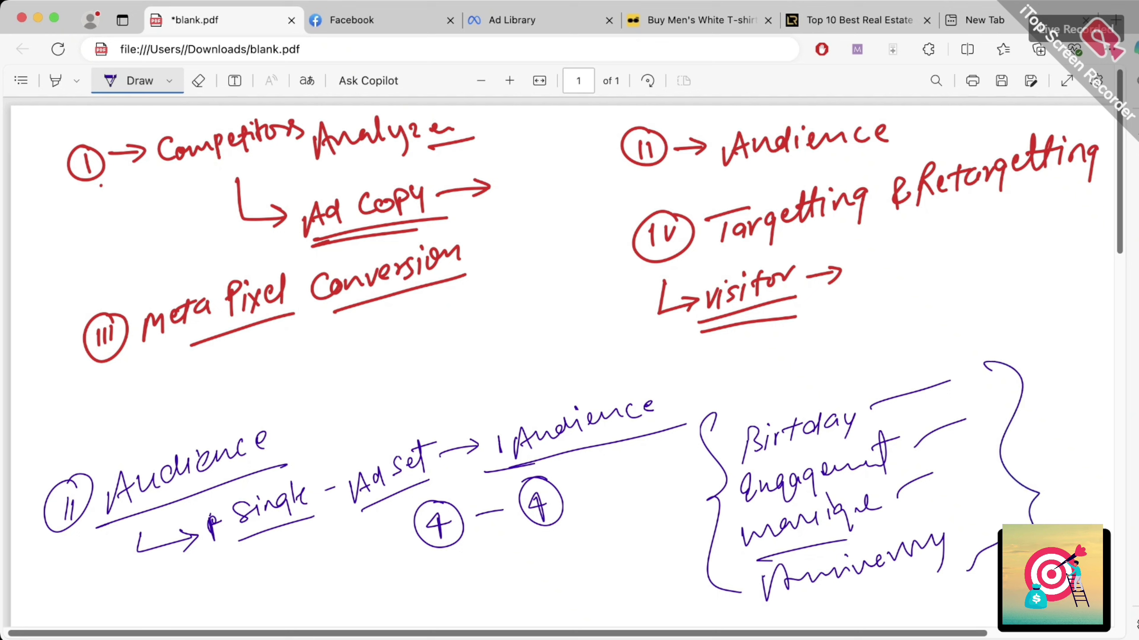
{"action": "left_click_drag", "start_coordinate": [769, 389], "coordinate": [821, 351]}
{"action": "mouse_move", "coordinate": [809, 346]}
{"action": "left_mouse_down"}
{"action": "mouse_move", "coordinate": [820, 359]}
{"action": "mouse_move", "coordinate": [854, 314]}
{"action": "mouse_move", "coordinate": [854, 344]}
{"action": "left_mouse_up"}
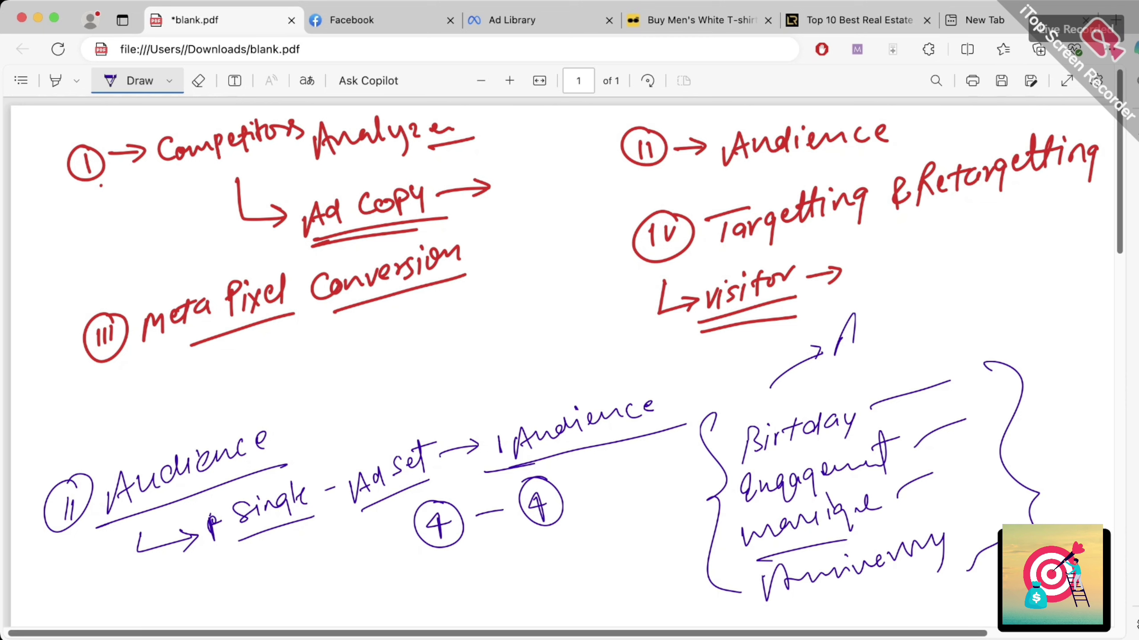
- Handwrite "Birthday + Engagement" below the Single Ad set line, underline both words and add a down arrow under each
{"action": "scroll", "coordinate": [561, 359], "scroll_direction": "down", "scroll_amount": 5}
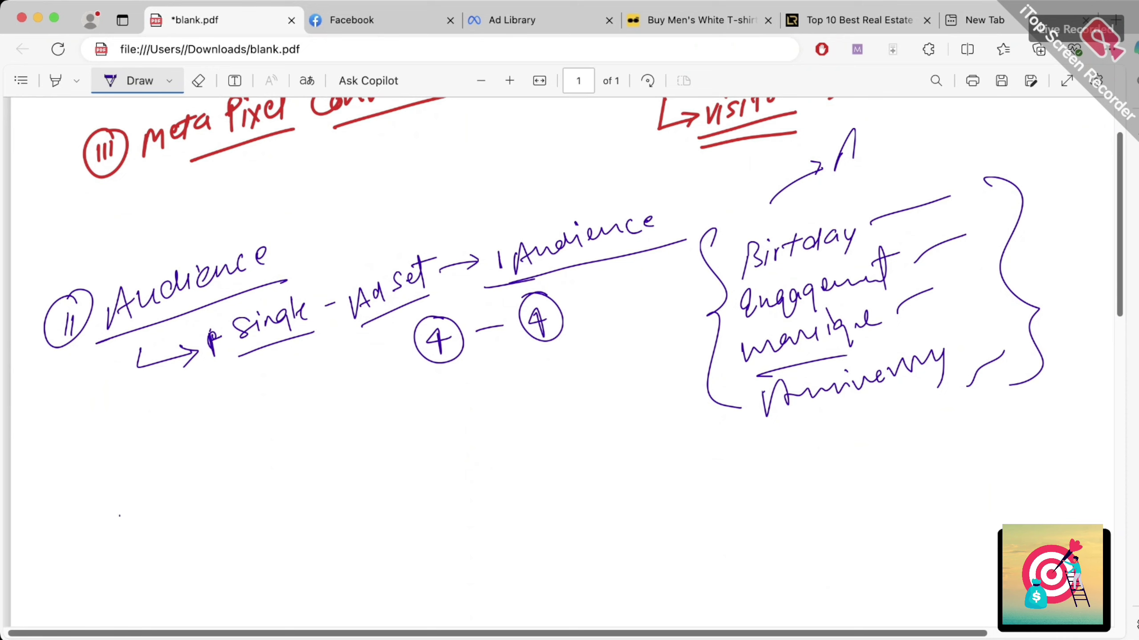
{"action": "mouse_move", "coordinate": [119, 516]}
{"action": "left_mouse_down"}
{"action": "mouse_move", "coordinate": [134, 502]}
{"action": "mouse_move", "coordinate": [140, 523]}
{"action": "mouse_move", "coordinate": [160, 497]}
{"action": "mouse_move", "coordinate": [196, 497]}
{"action": "mouse_move", "coordinate": [214, 476]}
{"action": "mouse_move", "coordinate": [238, 471]}
{"action": "left_mouse_up"}
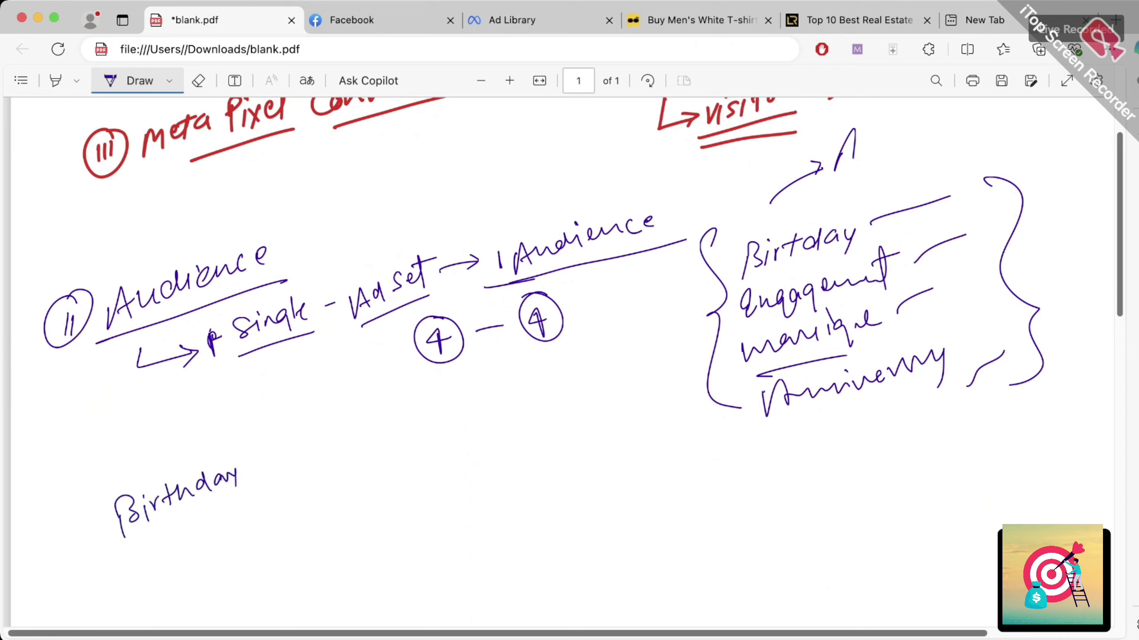
{"action": "mouse_move", "coordinate": [130, 539]}
{"action": "left_mouse_down"}
{"action": "mouse_move", "coordinate": [327, 448]}
{"action": "mouse_move", "coordinate": [333, 469]}
{"action": "mouse_move", "coordinate": [349, 433]}
{"action": "mouse_move", "coordinate": [359, 462]}
{"action": "mouse_move", "coordinate": [395, 410]}
{"action": "mouse_move", "coordinate": [408, 435]}
{"action": "mouse_move", "coordinate": [419, 383]}
{"action": "left_mouse_up"}
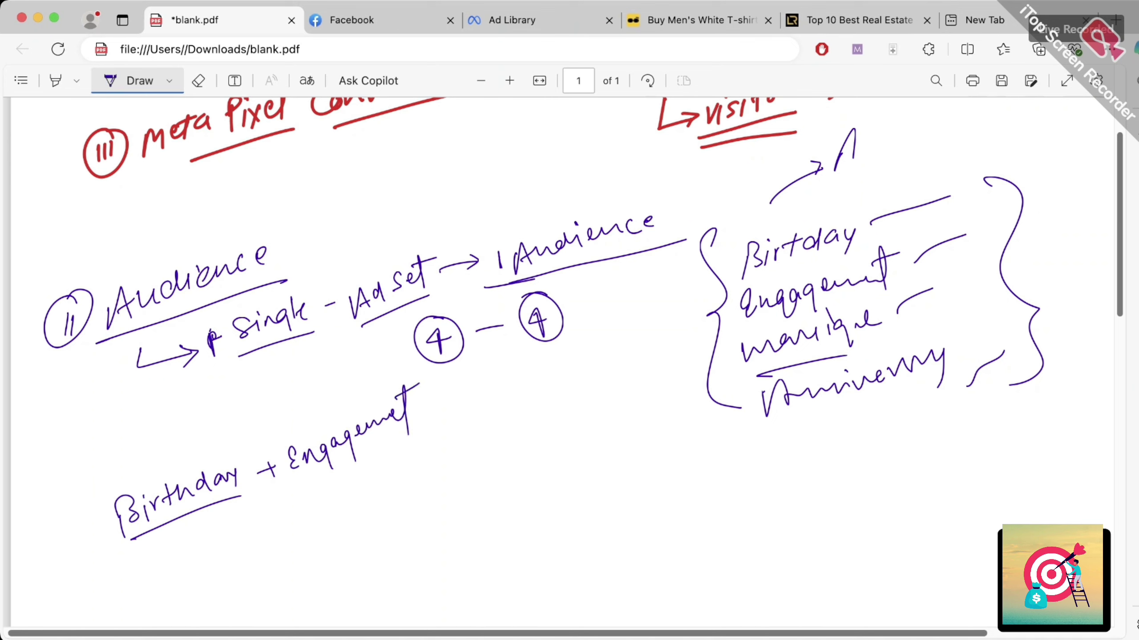
{"action": "left_click_drag", "start_coordinate": [316, 486], "coordinate": [420, 434]}
{"action": "mouse_move", "coordinate": [181, 515]}
{"action": "left_mouse_down"}
{"action": "mouse_move", "coordinate": [189, 544]}
{"action": "mouse_move", "coordinate": [196, 529]}
{"action": "left_mouse_up"}
{"action": "mouse_move", "coordinate": [372, 457]}
{"action": "left_mouse_down"}
{"action": "mouse_move", "coordinate": [376, 484]}
{"action": "mouse_move", "coordinate": [386, 473]}
{"action": "left_mouse_up"}
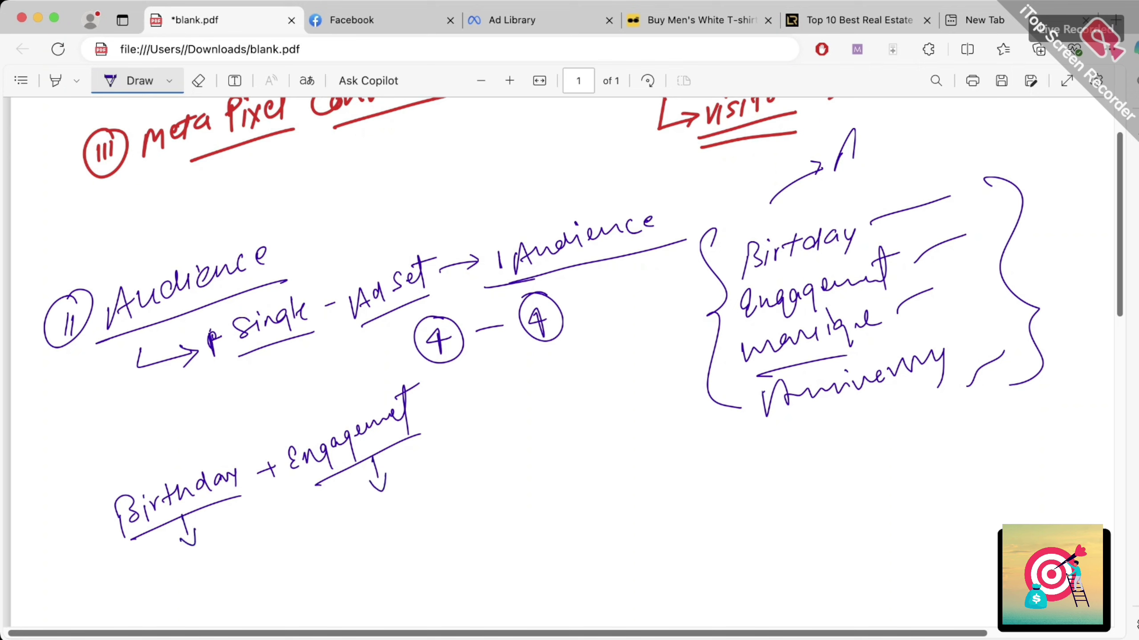
- Circle Birthday and Engagement in the combined example and connect the circles with a curved arrow
{"action": "mouse_move", "coordinate": [195, 460]}
{"action": "left_mouse_down"}
{"action": "mouse_move", "coordinate": [153, 456]}
{"action": "mouse_move", "coordinate": [237, 520]}
{"action": "mouse_move", "coordinate": [175, 450]}
{"action": "left_mouse_up"}
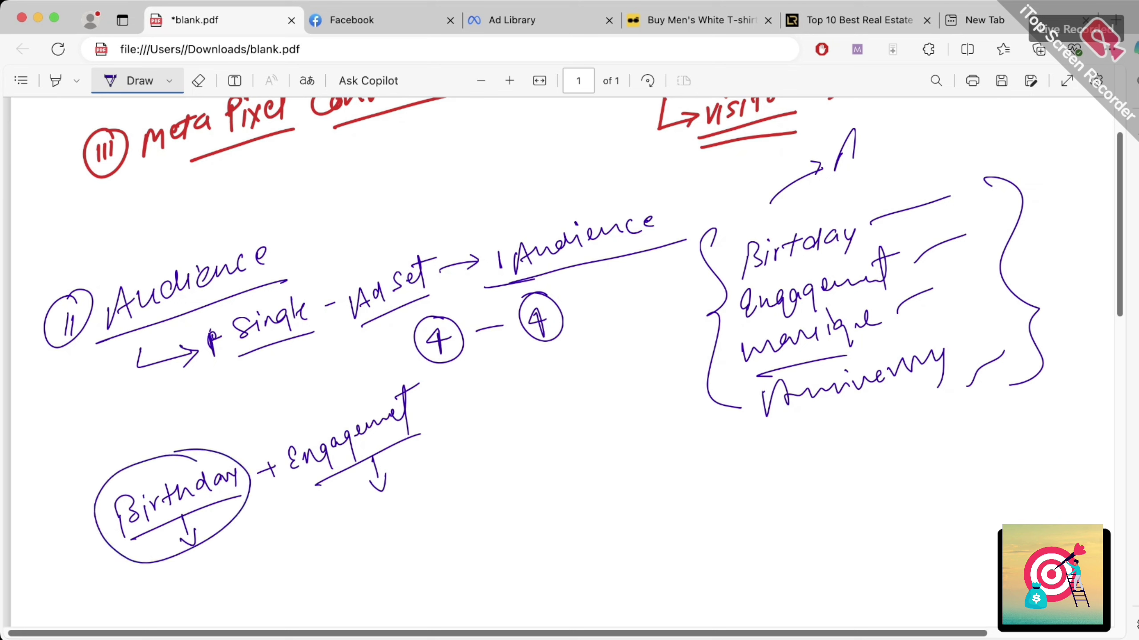
{"action": "mouse_move", "coordinate": [245, 488]}
{"action": "left_mouse_down"}
{"action": "mouse_move", "coordinate": [249, 462]}
{"action": "mouse_move", "coordinate": [272, 445]}
{"action": "left_mouse_up"}
{"action": "left_click_drag", "start_coordinate": [265, 444], "coordinate": [275, 451]}
{"action": "mouse_move", "coordinate": [410, 371]}
{"action": "left_mouse_down"}
{"action": "mouse_move", "coordinate": [352, 381]}
{"action": "mouse_move", "coordinate": [439, 417]}
{"action": "left_mouse_up"}
{"action": "left_click_drag", "start_coordinate": [375, 383], "coordinate": [438, 419]}
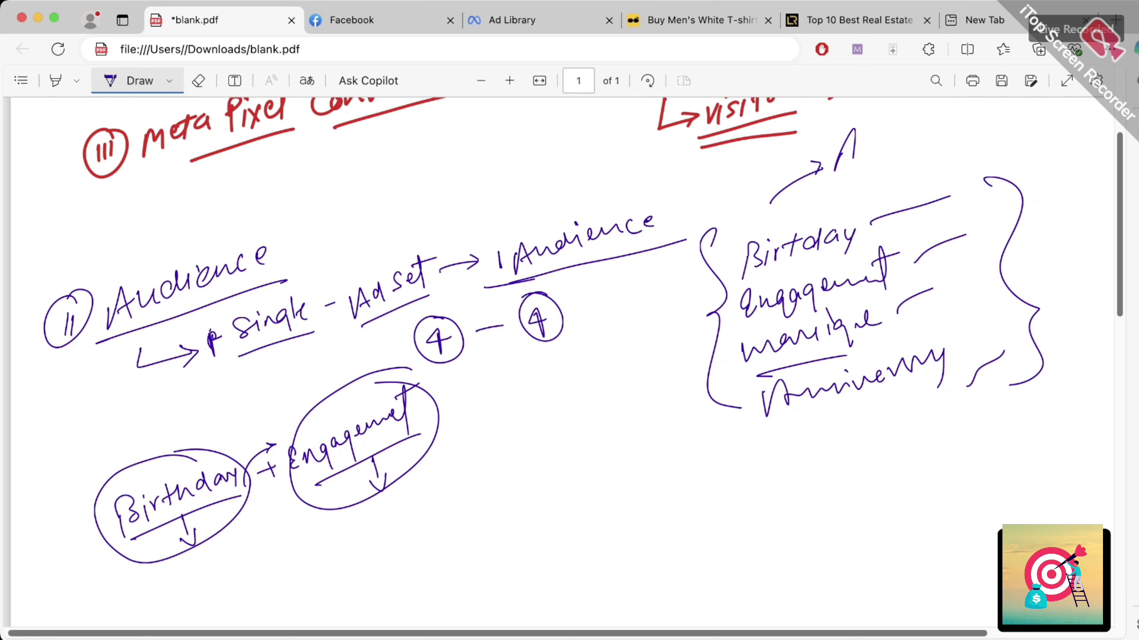
- Handwrite "Ad freq." with an up arrow below the circled Engagement and underline both words
{"action": "mouse_move", "coordinate": [259, 567]}
{"action": "left_mouse_down"}
{"action": "mouse_move", "coordinate": [262, 585]}
{"action": "mouse_move", "coordinate": [277, 574]}
{"action": "left_mouse_up"}
{"action": "left_click_drag", "start_coordinate": [265, 574], "coordinate": [291, 562]}
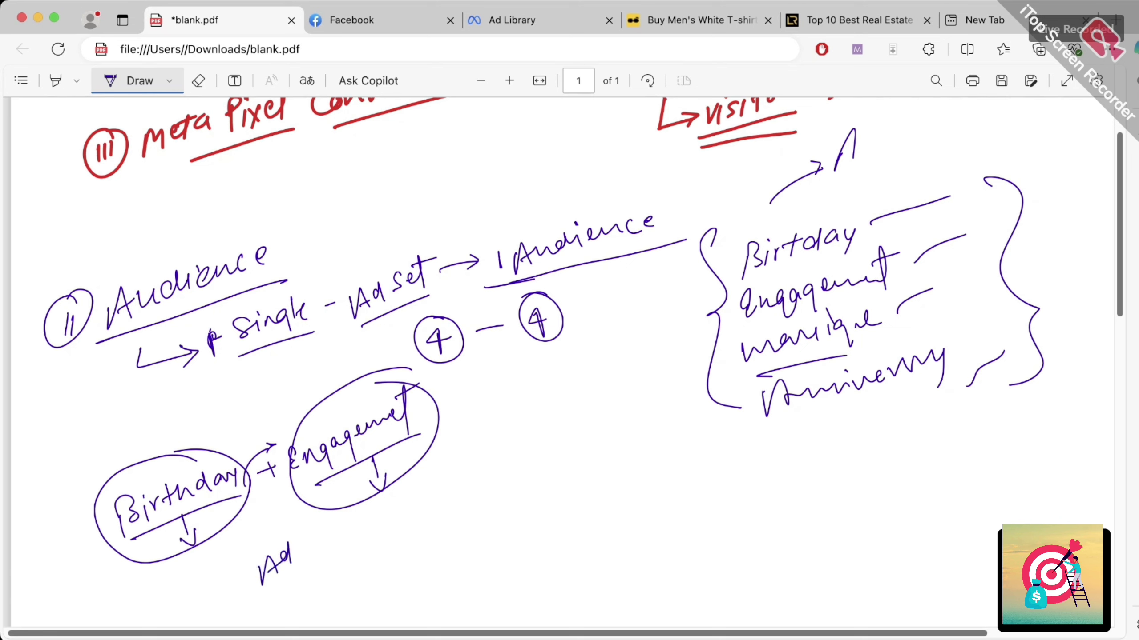
{"action": "mouse_move", "coordinate": [322, 528]}
{"action": "left_mouse_down"}
{"action": "mouse_move", "coordinate": [317, 556]}
{"action": "mouse_move", "coordinate": [327, 537]}
{"action": "left_mouse_up"}
{"action": "mouse_move", "coordinate": [319, 548]}
{"action": "left_mouse_down"}
{"action": "mouse_move", "coordinate": [351, 520]}
{"action": "mouse_move", "coordinate": [355, 545]}
{"action": "left_mouse_up"}
{"action": "left_click_drag", "start_coordinate": [366, 513], "coordinate": [364, 520]}
{"action": "left_click_drag", "start_coordinate": [255, 603], "coordinate": [316, 570]}
{"action": "left_click_drag", "start_coordinate": [331, 561], "coordinate": [364, 540]}
{"action": "left_click_drag", "start_coordinate": [389, 495], "coordinate": [392, 533]}
{"action": "left_click_drag", "start_coordinate": [382, 510], "coordinate": [398, 498]}
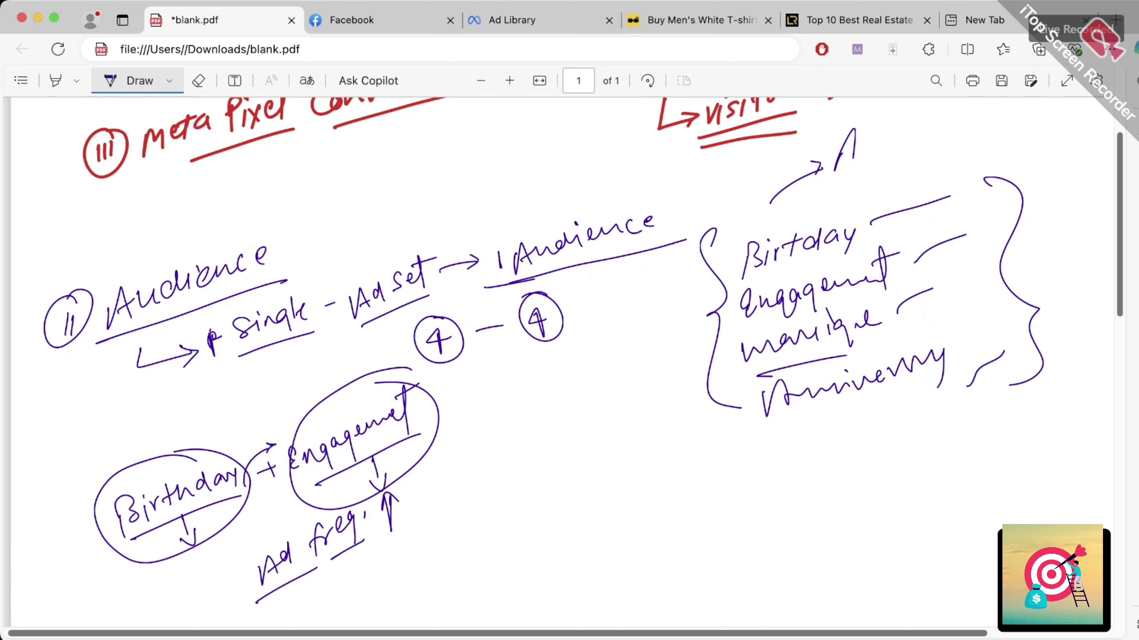
- Branch two lines from the circled Engagement to "Budget" and "Ad manager", and write an underlined "New" beneath them
{"action": "mouse_move", "coordinate": [438, 419]}
{"action": "left_mouse_down"}
{"action": "mouse_move", "coordinate": [483, 392]}
{"action": "mouse_move", "coordinate": [504, 402]}
{"action": "left_mouse_up"}
{"action": "mouse_move", "coordinate": [507, 377]}
{"action": "left_mouse_down"}
{"action": "mouse_move", "coordinate": [518, 372]}
{"action": "mouse_move", "coordinate": [514, 388]}
{"action": "left_mouse_up"}
{"action": "left_click_drag", "start_coordinate": [528, 374], "coordinate": [548, 381]}
{"action": "mouse_move", "coordinate": [556, 367]}
{"action": "left_mouse_down"}
{"action": "mouse_move", "coordinate": [561, 351]}
{"action": "mouse_move", "coordinate": [562, 373]}
{"action": "left_mouse_up"}
{"action": "mouse_move", "coordinate": [573, 359]}
{"action": "left_mouse_down"}
{"action": "mouse_move", "coordinate": [578, 374]}
{"action": "mouse_move", "coordinate": [605, 323]}
{"action": "left_mouse_up"}
{"action": "left_click_drag", "start_coordinate": [597, 348], "coordinate": [626, 325]}
{"action": "left_click_drag", "start_coordinate": [441, 424], "coordinate": [546, 431]}
{"action": "mouse_move", "coordinate": [552, 424]}
{"action": "left_mouse_down"}
{"action": "mouse_move", "coordinate": [556, 408]}
{"action": "mouse_move", "coordinate": [594, 409]}
{"action": "left_mouse_up"}
{"action": "mouse_move", "coordinate": [610, 394]}
{"action": "left_mouse_down"}
{"action": "mouse_move", "coordinate": [601, 407]}
{"action": "mouse_move", "coordinate": [644, 381]}
{"action": "mouse_move", "coordinate": [649, 402]}
{"action": "mouse_move", "coordinate": [684, 350]}
{"action": "left_mouse_up"}
{"action": "mouse_move", "coordinate": [570, 458]}
{"action": "left_mouse_down"}
{"action": "mouse_move", "coordinate": [569, 478]}
{"action": "mouse_move", "coordinate": [631, 428]}
{"action": "left_mouse_up"}
{"action": "left_click_drag", "start_coordinate": [575, 484], "coordinate": [633, 455]}
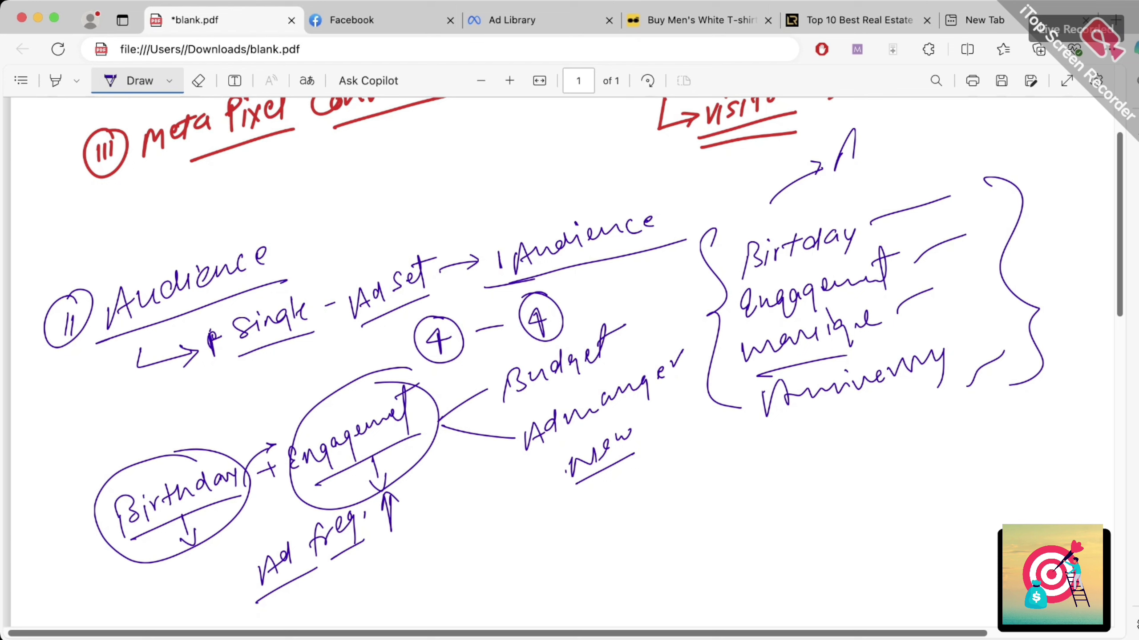
{"action": "left_click_drag", "start_coordinate": [615, 426], "coordinate": [610, 445]}
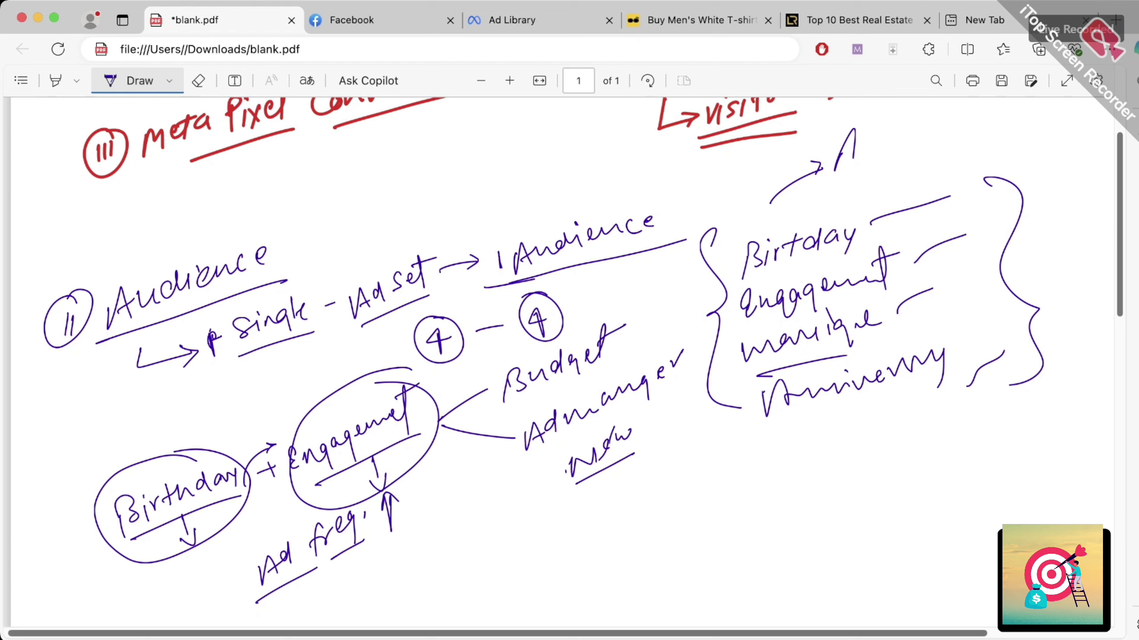
- Underline Birthday and Engagement in the occasion list, bracket them together, and add another down arrow below the circled Engagement
{"action": "left_click_drag", "start_coordinate": [729, 280], "coordinate": [775, 265]}
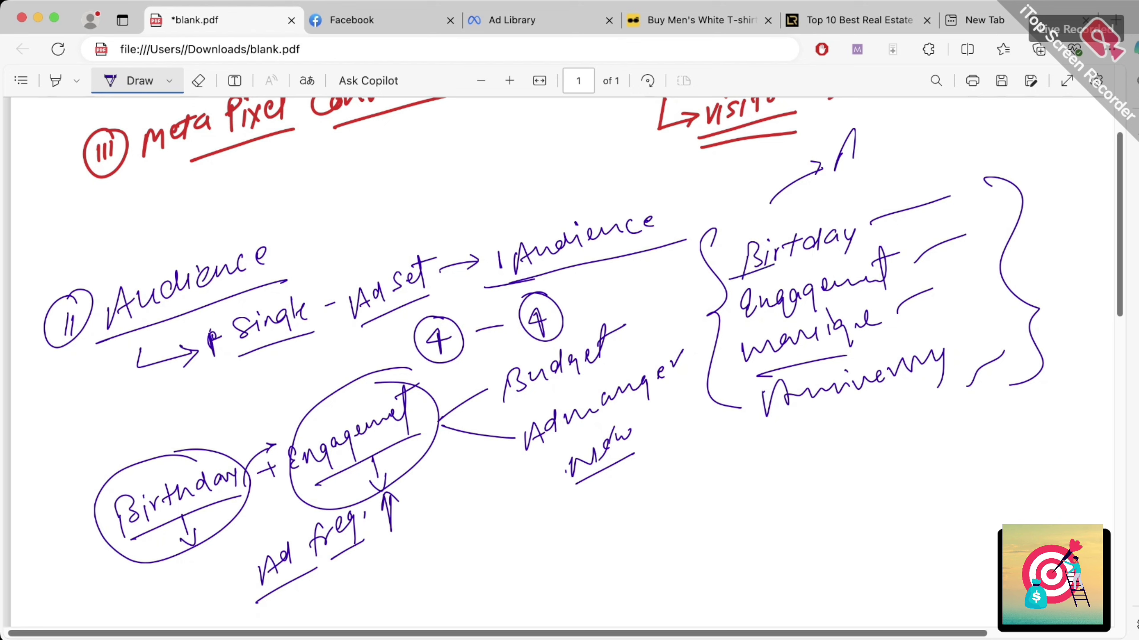
{"action": "left_click_drag", "start_coordinate": [735, 332], "coordinate": [777, 315]}
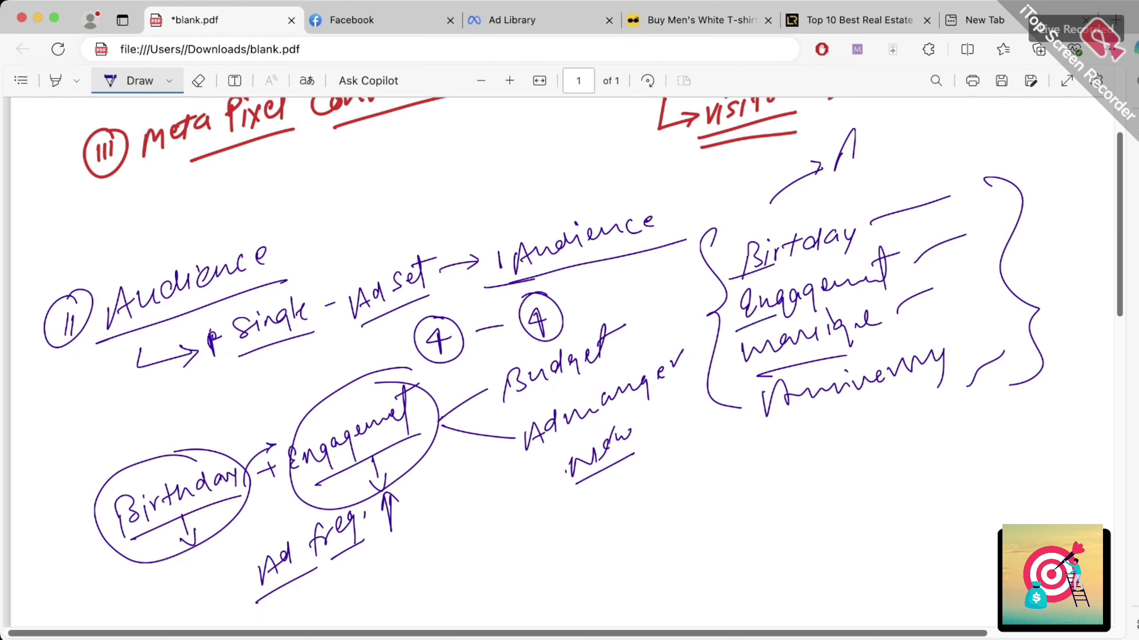
{"action": "mouse_move", "coordinate": [728, 254]}
{"action": "left_mouse_down"}
{"action": "mouse_move", "coordinate": [686, 308]}
{"action": "mouse_move", "coordinate": [731, 307]}
{"action": "mouse_move", "coordinate": [698, 317]}
{"action": "mouse_move", "coordinate": [700, 282]}
{"action": "left_mouse_up"}
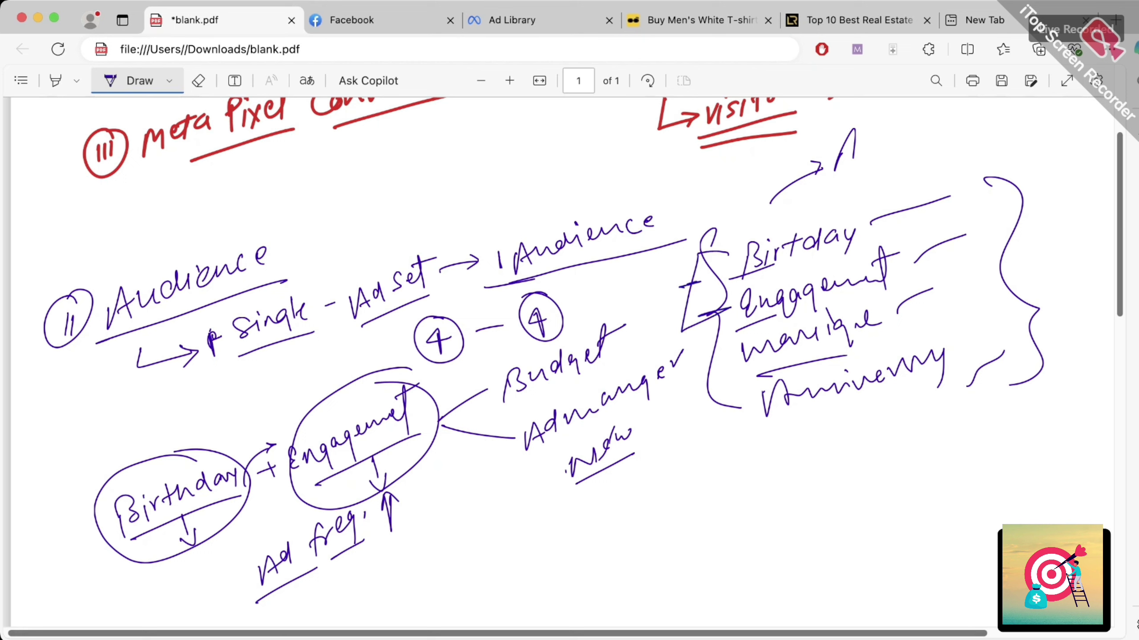
{"action": "mouse_move", "coordinate": [410, 459]}
{"action": "left_mouse_down"}
{"action": "mouse_move", "coordinate": [424, 500]}
{"action": "mouse_move", "coordinate": [441, 471]}
{"action": "left_mouse_up"}
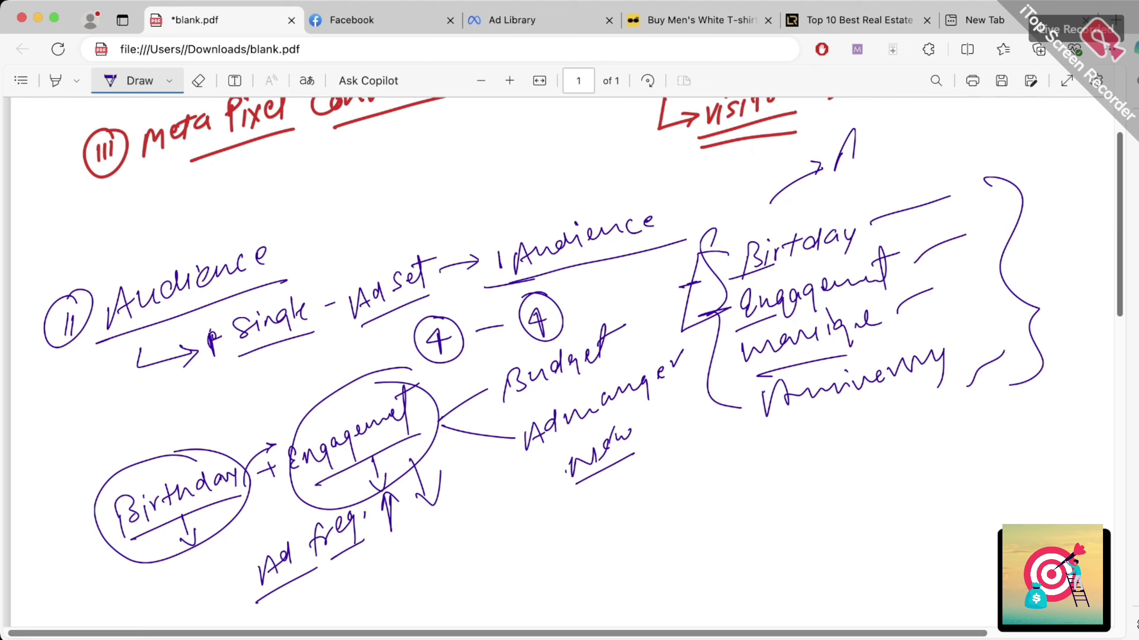
{"action": "left_click_drag", "start_coordinate": [758, 269], "coordinate": [867, 246]}
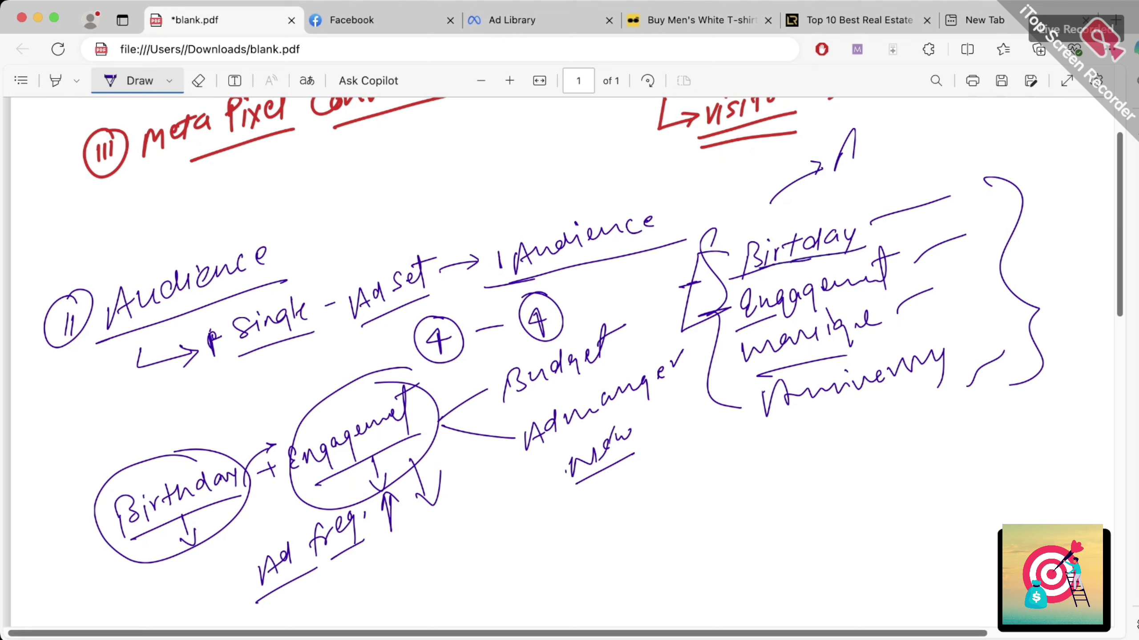
- Write a circled 10 with an arrow to "No Action" below the occasion list, underline it and mark it with an X
{"action": "mouse_move", "coordinate": [730, 492]}
{"action": "left_mouse_down"}
{"action": "mouse_move", "coordinate": [727, 519]}
{"action": "mouse_move", "coordinate": [793, 485]}
{"action": "left_mouse_up"}
{"action": "mouse_move", "coordinate": [785, 482]}
{"action": "left_mouse_down"}
{"action": "mouse_move", "coordinate": [803, 480]}
{"action": "mouse_move", "coordinate": [788, 494]}
{"action": "mouse_move", "coordinate": [813, 492]}
{"action": "left_mouse_up"}
{"action": "mouse_move", "coordinate": [812, 474]}
{"action": "left_mouse_down"}
{"action": "mouse_move", "coordinate": [829, 487]}
{"action": "mouse_move", "coordinate": [828, 469]}
{"action": "left_mouse_up"}
{"action": "left_click_drag", "start_coordinate": [838, 472], "coordinate": [878, 467]}
{"action": "left_click_drag", "start_coordinate": [896, 454], "coordinate": [911, 466]}
{"action": "left_click_drag", "start_coordinate": [902, 455], "coordinate": [917, 449]}
{"action": "left_click", "coordinate": [927, 445]}
{"action": "mouse_move", "coordinate": [922, 449]}
{"action": "left_mouse_down"}
{"action": "mouse_move", "coordinate": [925, 460]}
{"action": "mouse_move", "coordinate": [988, 441]}
{"action": "left_mouse_up"}
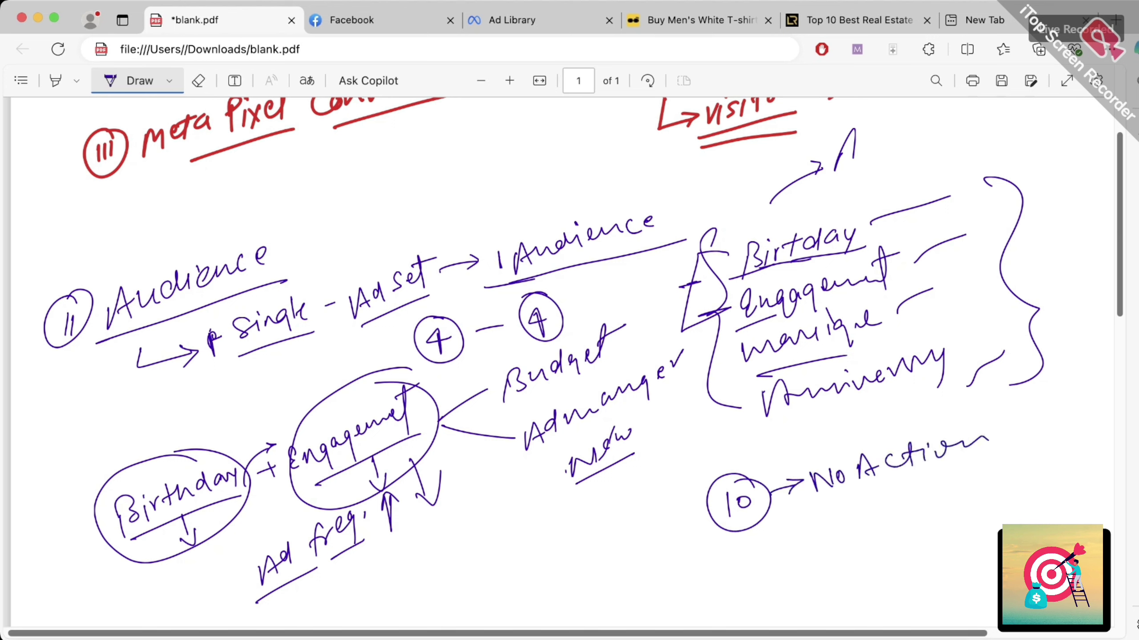
{"action": "left_click_drag", "start_coordinate": [816, 513], "coordinate": [1032, 445]}
{"action": "left_click_drag", "start_coordinate": [1030, 414], "coordinate": [1008, 456]}
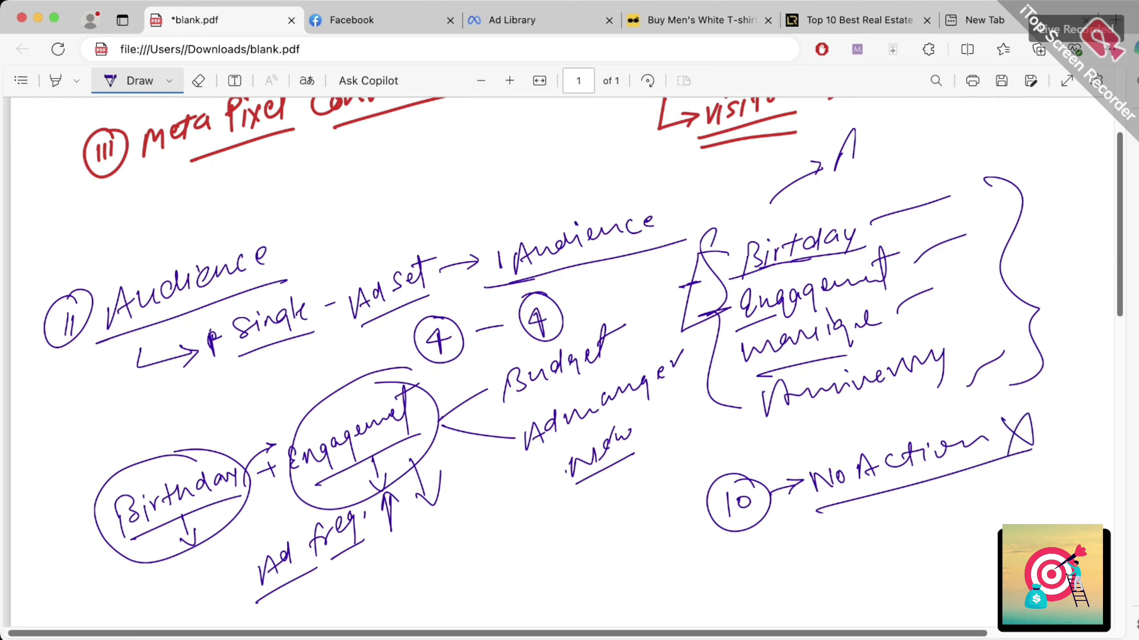
- Thicken the tick marks on the Birthday–Engagement bracket and write a double-underlined "Cost" with an up arrow below "Ad freq."
{"action": "mouse_move", "coordinate": [742, 307]}
{"action": "left_mouse_down"}
{"action": "mouse_move", "coordinate": [699, 314]}
{"action": "mouse_move", "coordinate": [678, 289]}
{"action": "mouse_move", "coordinate": [702, 282]}
{"action": "left_mouse_up"}
{"action": "mouse_move", "coordinate": [373, 570]}
{"action": "left_mouse_down"}
{"action": "mouse_move", "coordinate": [370, 591]}
{"action": "mouse_move", "coordinate": [382, 579]}
{"action": "left_mouse_up"}
{"action": "left_click_drag", "start_coordinate": [399, 566], "coordinate": [390, 584]}
{"action": "mouse_move", "coordinate": [410, 554]}
{"action": "left_mouse_down"}
{"action": "mouse_move", "coordinate": [405, 576]}
{"action": "mouse_move", "coordinate": [438, 526]}
{"action": "mouse_move", "coordinate": [444, 540]}
{"action": "left_mouse_up"}
{"action": "mouse_move", "coordinate": [352, 605]}
{"action": "left_mouse_down"}
{"action": "mouse_move", "coordinate": [454, 572]}
{"action": "mouse_move", "coordinate": [434, 587]}
{"action": "left_mouse_up"}
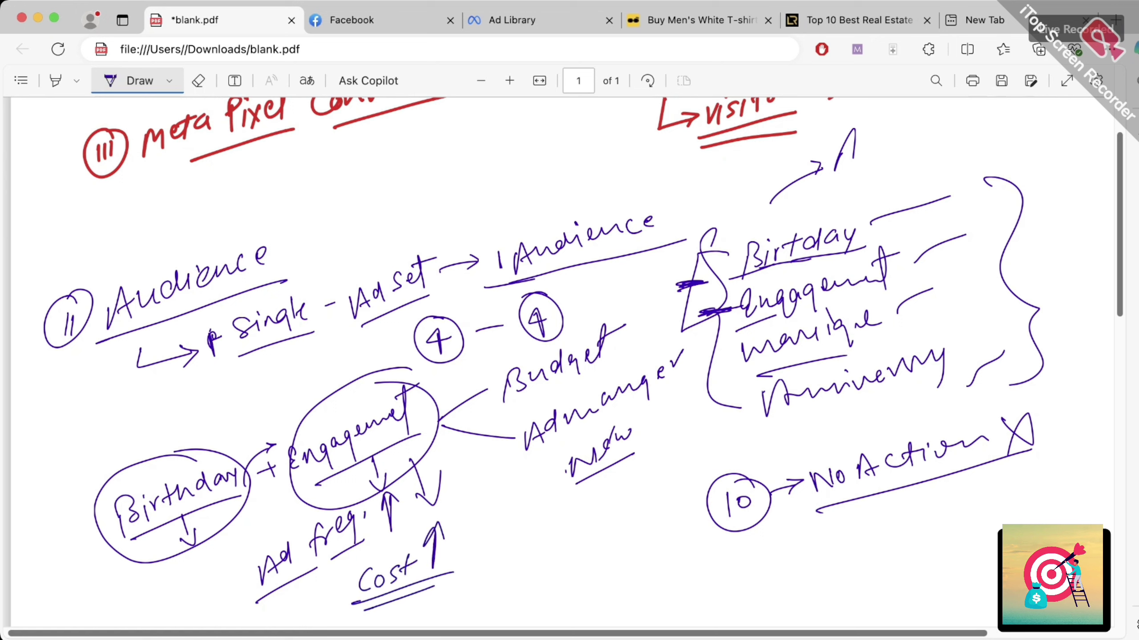
- Handwrite "High" beside the Cost up arrow and underline it twice
{"action": "mouse_move", "coordinate": [474, 529]}
{"action": "left_mouse_down"}
{"action": "mouse_move", "coordinate": [472, 545]}
{"action": "mouse_move", "coordinate": [484, 534]}
{"action": "left_mouse_up"}
{"action": "mouse_move", "coordinate": [486, 528]}
{"action": "left_mouse_down"}
{"action": "mouse_move", "coordinate": [482, 543]}
{"action": "mouse_move", "coordinate": [507, 538]}
{"action": "left_mouse_up"}
{"action": "left_click_drag", "start_coordinate": [514, 513], "coordinate": [528, 518]}
{"action": "left_click_drag", "start_coordinate": [474, 556], "coordinate": [540, 536]}
{"action": "left_click_drag", "start_coordinate": [478, 563], "coordinate": [539, 543]}
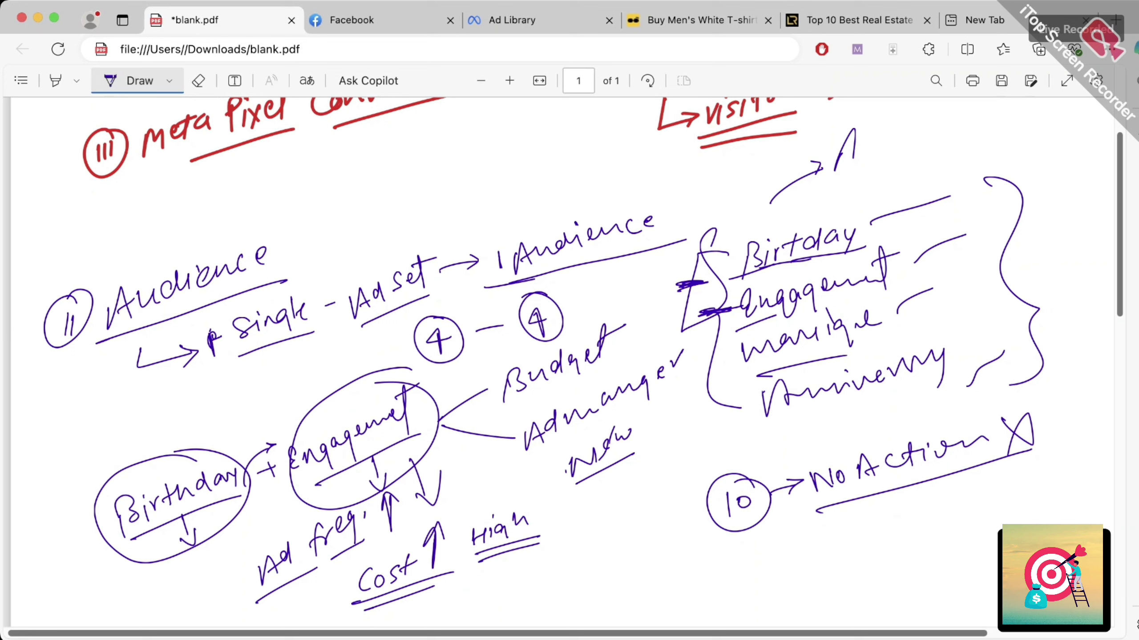
- Handwrite the heading "Pixel :-" in the empty space below the Cost note and double-underline Pixel
{"action": "scroll", "coordinate": [565, 358], "scroll_direction": "up", "scroll_amount": 1}
{"action": "scroll", "coordinate": [565, 359], "scroll_direction": "down", "scroll_amount": 8}
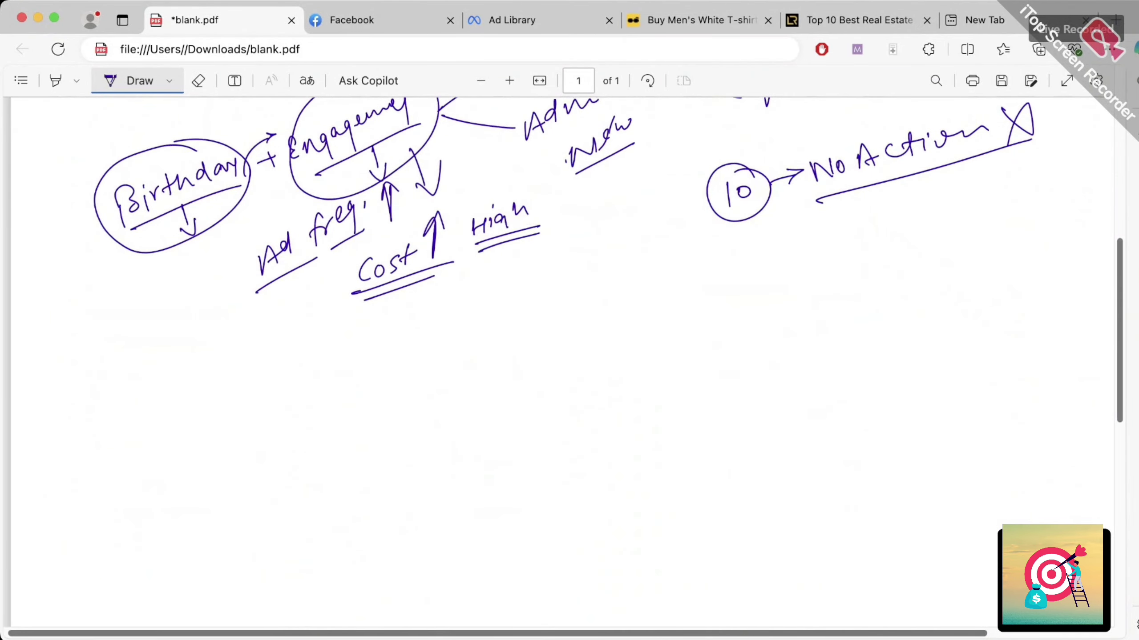
{"action": "left_click_drag", "start_coordinate": [53, 389], "coordinate": [57, 421]}
{"action": "mouse_move", "coordinate": [53, 394]}
{"action": "left_mouse_down"}
{"action": "mouse_move", "coordinate": [65, 389]}
{"action": "mouse_move", "coordinate": [70, 410]}
{"action": "mouse_move", "coordinate": [85, 407]}
{"action": "left_mouse_up"}
{"action": "mouse_move", "coordinate": [85, 393]}
{"action": "left_mouse_down"}
{"action": "mouse_move", "coordinate": [75, 407]}
{"action": "mouse_move", "coordinate": [100, 390]}
{"action": "left_mouse_up"}
{"action": "left_click_drag", "start_coordinate": [106, 374], "coordinate": [109, 398]}
{"action": "mouse_move", "coordinate": [48, 434]}
{"action": "left_mouse_down"}
{"action": "mouse_move", "coordinate": [119, 403]}
{"action": "mouse_move", "coordinate": [113, 417]}
{"action": "left_mouse_up"}
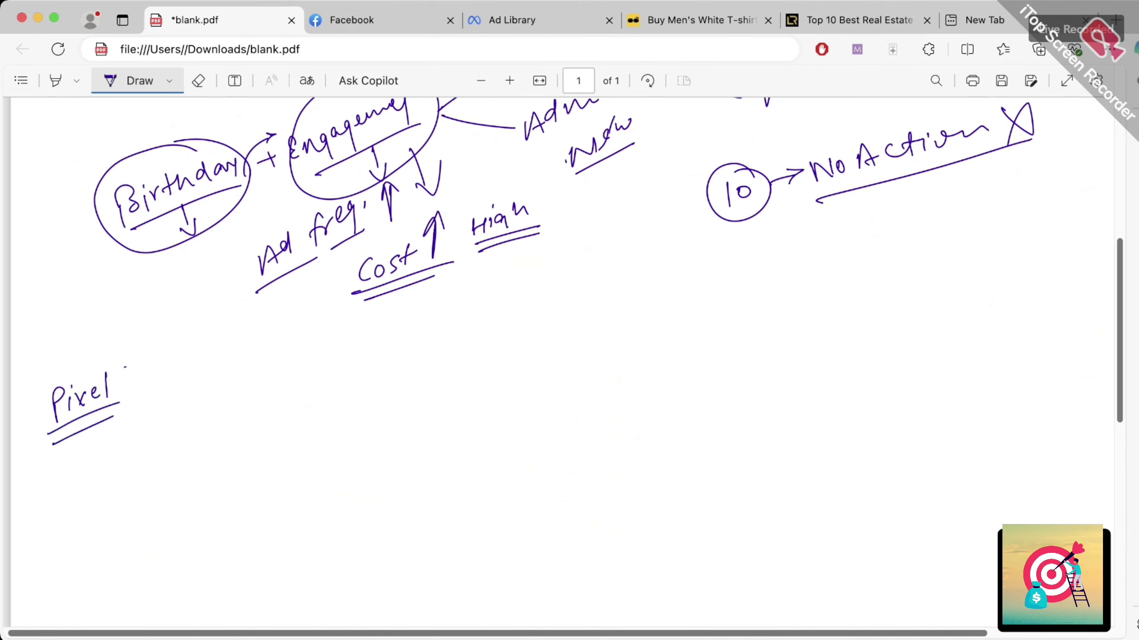
{"action": "left_click_drag", "start_coordinate": [125, 368], "coordinate": [132, 394]}
{"action": "left_click_drag", "start_coordinate": [139, 372], "coordinate": [158, 366]}
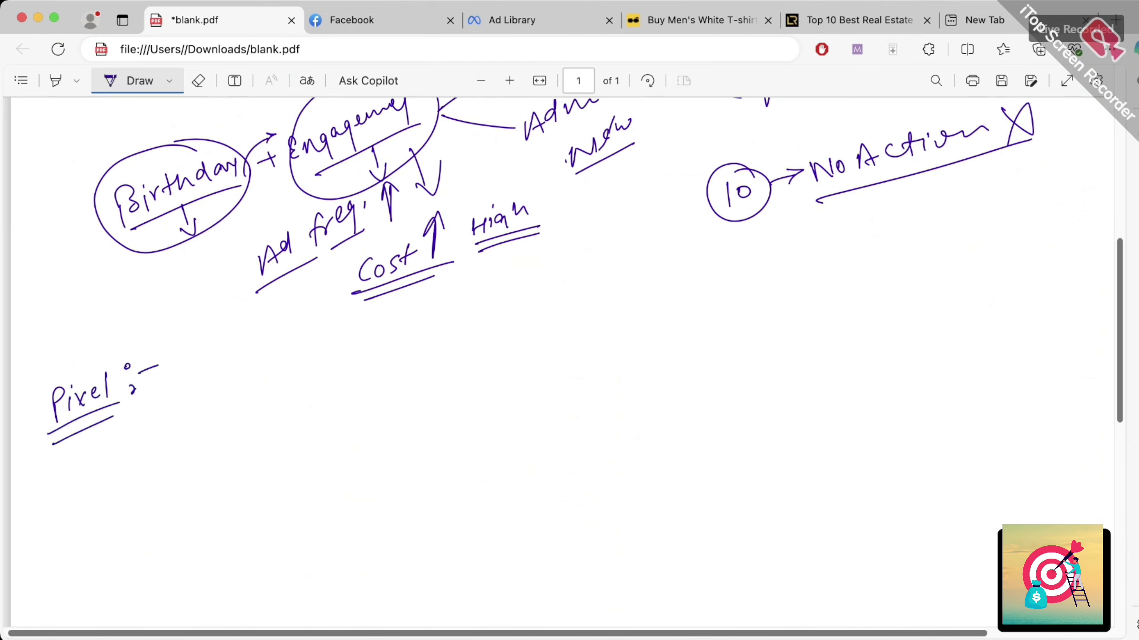
- Handwrite "Track Down" below the Pixel heading and underline both words
{"action": "left_click_drag", "start_coordinate": [148, 438], "coordinate": [145, 452]}
{"action": "mouse_move", "coordinate": [137, 429]}
{"action": "left_mouse_down"}
{"action": "mouse_move", "coordinate": [126, 434]}
{"action": "mouse_move", "coordinate": [163, 416]}
{"action": "left_mouse_up"}
{"action": "mouse_move", "coordinate": [161, 444]}
{"action": "left_mouse_down"}
{"action": "mouse_move", "coordinate": [173, 427]}
{"action": "mouse_move", "coordinate": [196, 431]}
{"action": "left_mouse_up"}
{"action": "mouse_move", "coordinate": [201, 431]}
{"action": "left_mouse_down"}
{"action": "mouse_move", "coordinate": [208, 407]}
{"action": "mouse_move", "coordinate": [219, 426]}
{"action": "left_mouse_up"}
{"action": "mouse_move", "coordinate": [240, 393]}
{"action": "left_mouse_down"}
{"action": "mouse_move", "coordinate": [243, 417]}
{"action": "mouse_move", "coordinate": [307, 379]}
{"action": "left_mouse_up"}
{"action": "left_click_drag", "start_coordinate": [241, 421], "coordinate": [304, 405]}
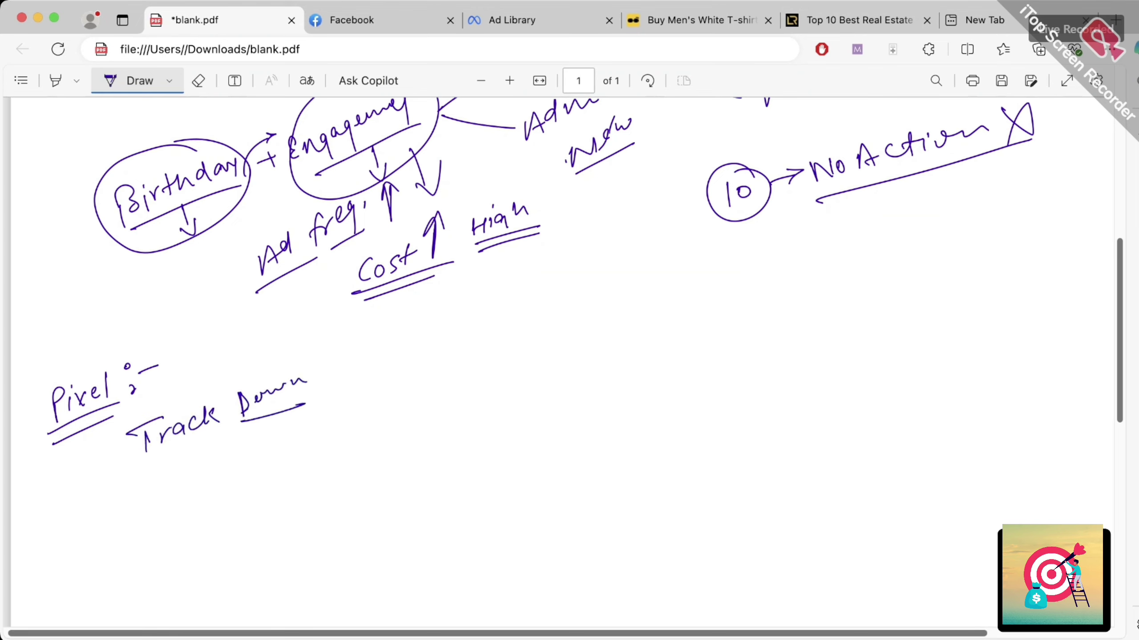
{"action": "left_click_drag", "start_coordinate": [122, 473], "coordinate": [190, 446]}
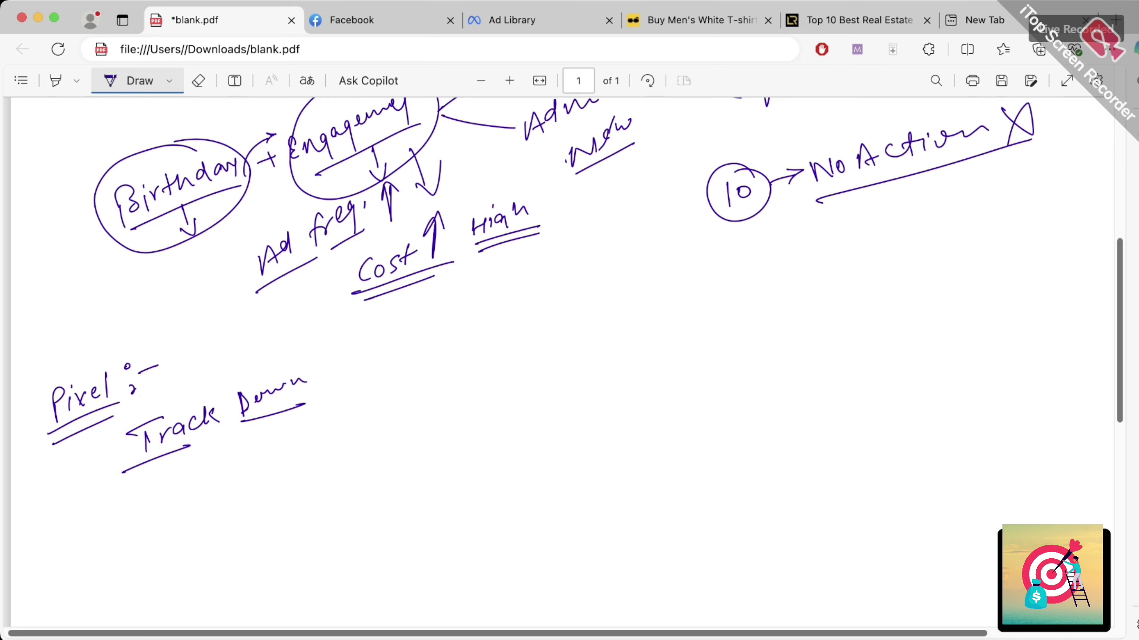
- Handwrite a line beginning with "Digital" below the Track Down note under the Pixel heading
{"action": "left_click_drag", "start_coordinate": [96, 507], "coordinate": [96, 528]}
{"action": "mouse_move", "coordinate": [120, 505]}
{"action": "left_mouse_down"}
{"action": "mouse_move", "coordinate": [120, 520]}
{"action": "mouse_move", "coordinate": [127, 508]}
{"action": "mouse_move", "coordinate": [132, 518]}
{"action": "left_mouse_up"}
{"action": "mouse_move", "coordinate": [139, 498]}
{"action": "left_mouse_down"}
{"action": "mouse_move", "coordinate": [138, 513]}
{"action": "mouse_move", "coordinate": [200, 473]}
{"action": "mouse_move", "coordinate": [330, 445]}
{"action": "left_mouse_up"}
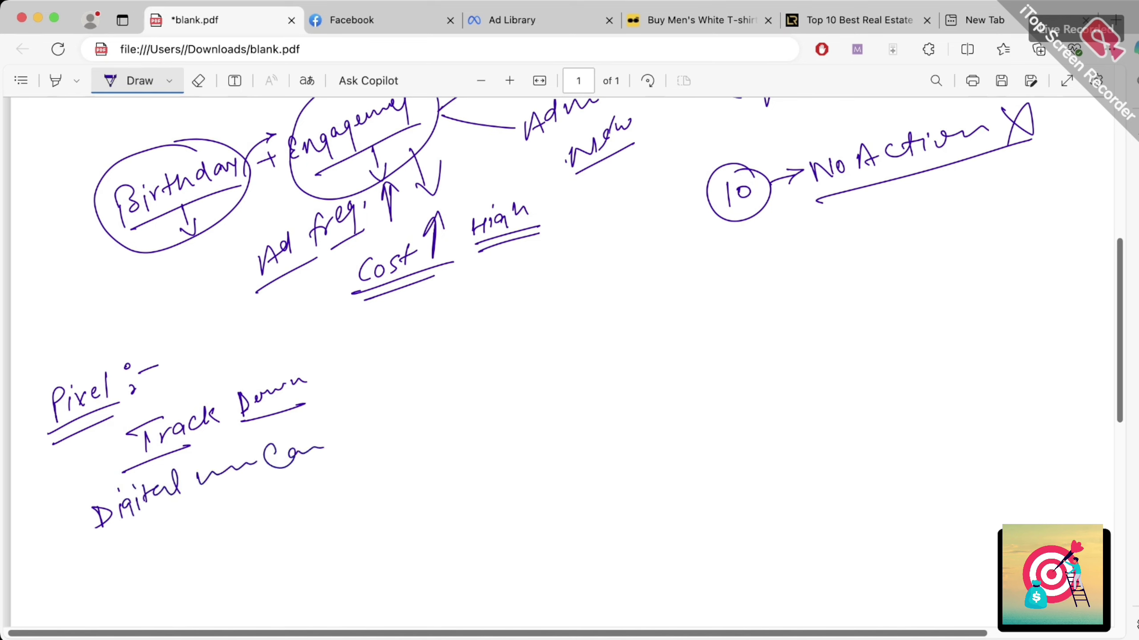
- Handwrite an underlined "Indis Academy" below the Digital line, with an elbow arrow leading into it and a short arrow after it
{"action": "mouse_move", "coordinate": [133, 530]}
{"action": "left_mouse_down"}
{"action": "mouse_move", "coordinate": [168, 545]}
{"action": "mouse_move", "coordinate": [155, 554]}
{"action": "left_mouse_up"}
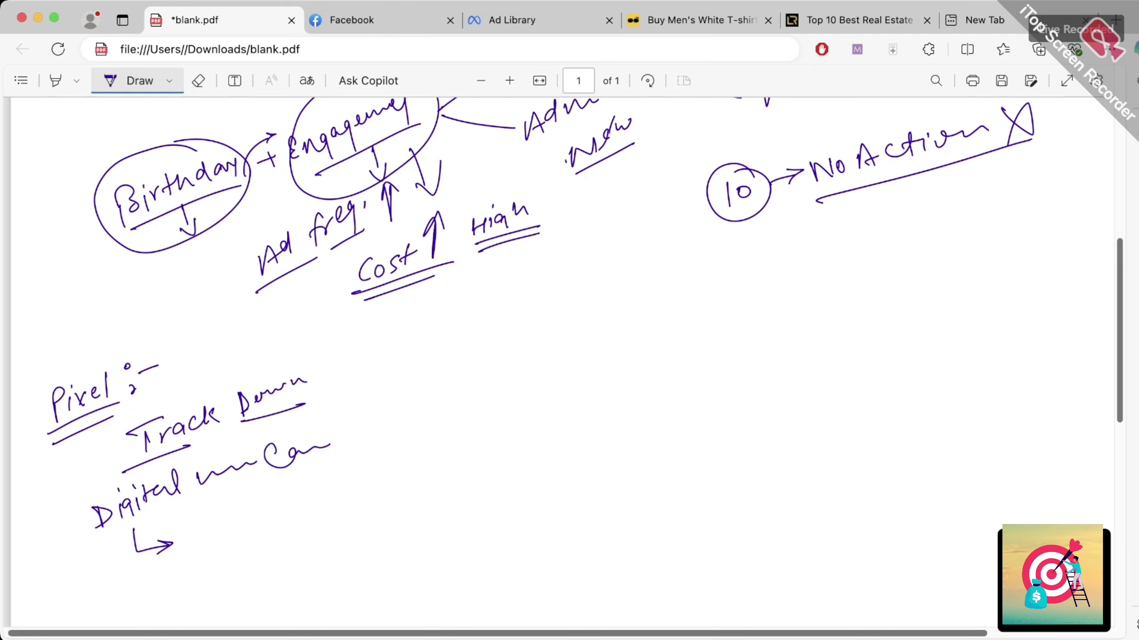
{"action": "mouse_move", "coordinate": [184, 521]}
{"action": "left_mouse_down"}
{"action": "mouse_move", "coordinate": [202, 534]}
{"action": "mouse_move", "coordinate": [223, 510]}
{"action": "mouse_move", "coordinate": [247, 525]}
{"action": "mouse_move", "coordinate": [272, 499]}
{"action": "mouse_move", "coordinate": [323, 505]}
{"action": "mouse_move", "coordinate": [343, 469]}
{"action": "mouse_move", "coordinate": [378, 469]}
{"action": "mouse_move", "coordinate": [377, 491]}
{"action": "left_mouse_up"}
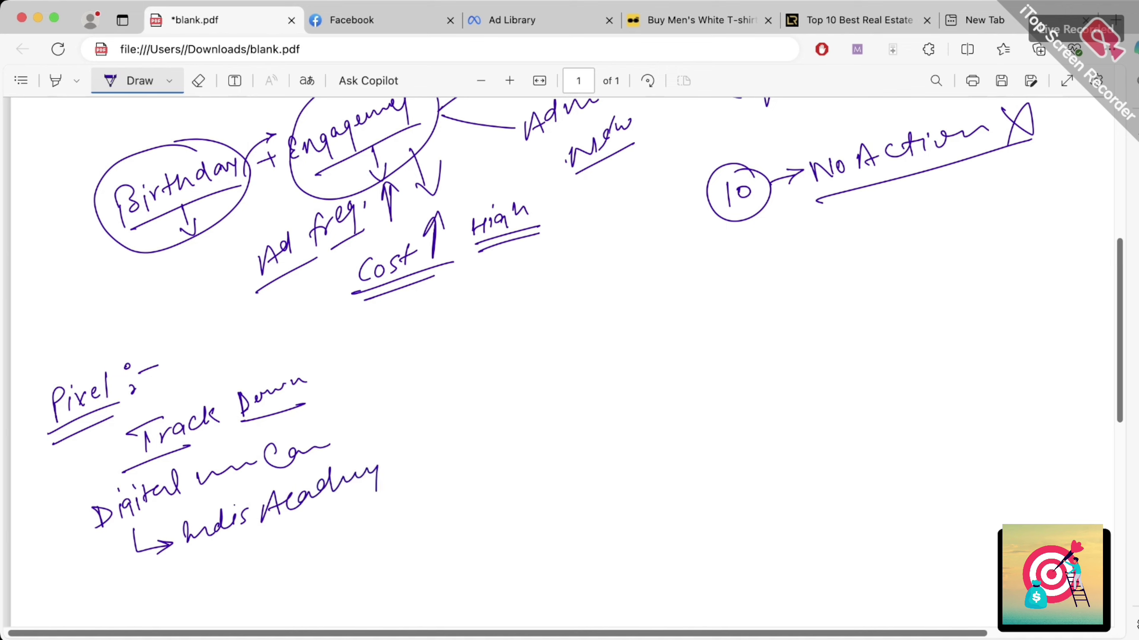
{"action": "left_click_drag", "start_coordinate": [172, 570], "coordinate": [327, 525]}
{"action": "mouse_move", "coordinate": [402, 470]}
{"action": "left_mouse_down"}
{"action": "mouse_move", "coordinate": [426, 463]}
{"action": "mouse_move", "coordinate": [418, 472]}
{"action": "left_mouse_up"}
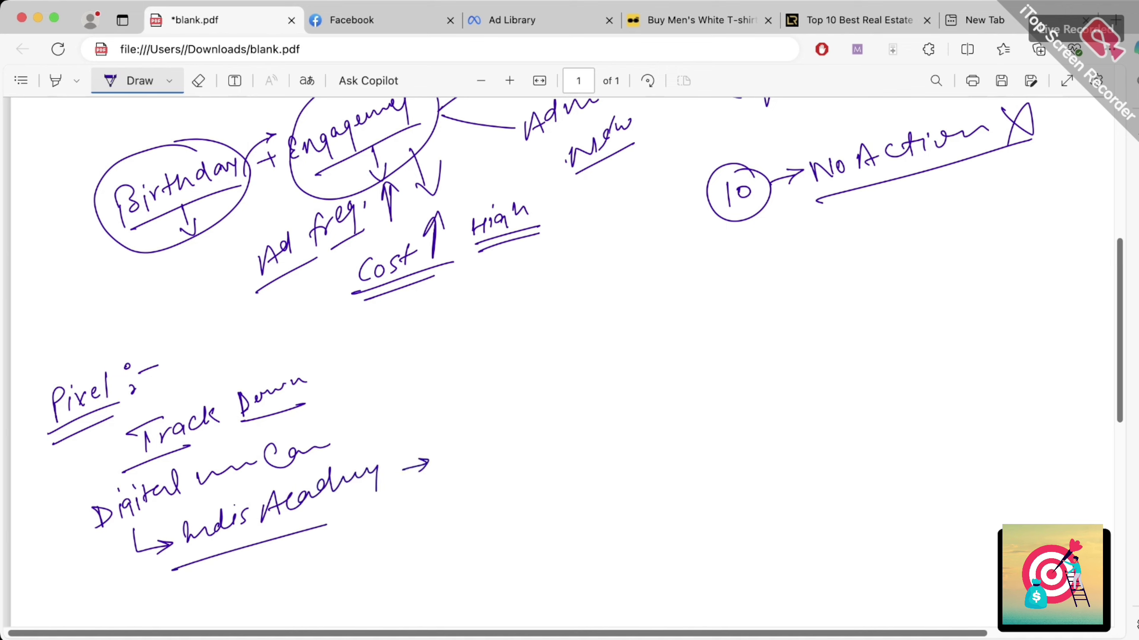
{"action": "left_click_drag", "start_coordinate": [321, 526], "coordinate": [377, 507]}
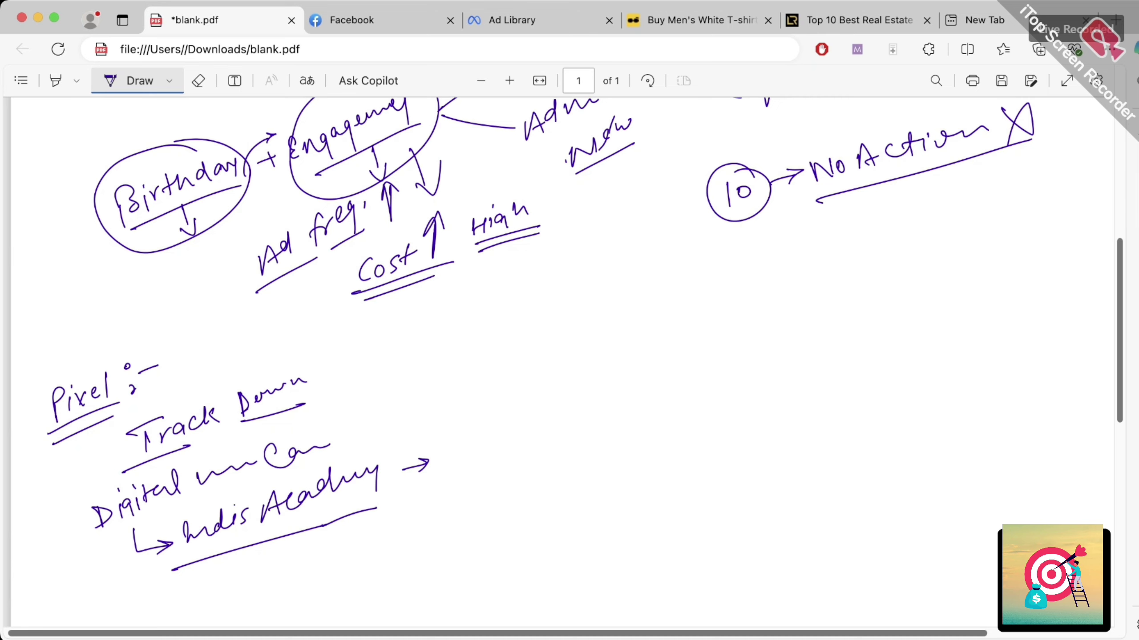
- Handwrite "Audience" beside the arrow after Indis Academy, underline it and add a down arrow below it
{"action": "mouse_move", "coordinate": [450, 472]}
{"action": "left_mouse_down"}
{"action": "mouse_move", "coordinate": [452, 453]}
{"action": "mouse_move", "coordinate": [466, 462]}
{"action": "mouse_move", "coordinate": [509, 431]}
{"action": "mouse_move", "coordinate": [580, 409]}
{"action": "left_mouse_up"}
{"action": "left_click_drag", "start_coordinate": [449, 475], "coordinate": [594, 429]}
{"action": "mouse_move", "coordinate": [505, 465]}
{"action": "left_mouse_down"}
{"action": "mouse_move", "coordinate": [509, 483]}
{"action": "mouse_move", "coordinate": [515, 471]}
{"action": "left_mouse_up"}
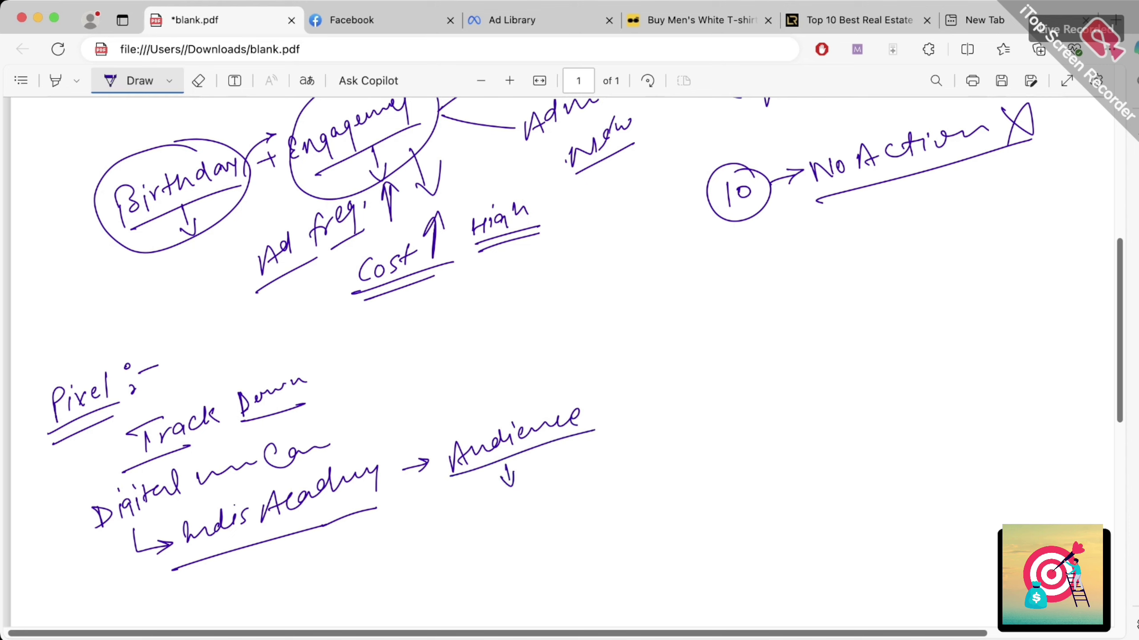
- Handwrite "30, 90, 365" below Audience, underline it and draw a curved arrow back toward Indis Academy
{"action": "mouse_move", "coordinate": [462, 503]}
{"action": "left_mouse_down"}
{"action": "mouse_move", "coordinate": [473, 509]}
{"action": "mouse_move", "coordinate": [462, 520]}
{"action": "left_mouse_up"}
{"action": "mouse_move", "coordinate": [487, 496]}
{"action": "left_mouse_down"}
{"action": "mouse_move", "coordinate": [480, 504]}
{"action": "mouse_move", "coordinate": [487, 497]}
{"action": "left_mouse_up"}
{"action": "left_click_drag", "start_coordinate": [499, 506], "coordinate": [497, 517]}
{"action": "left_click_drag", "start_coordinate": [515, 486], "coordinate": [517, 505]}
{"action": "left_click_drag", "start_coordinate": [526, 482], "coordinate": [525, 493]}
{"action": "left_click_drag", "start_coordinate": [540, 496], "coordinate": [579, 482]}
{"action": "mouse_move", "coordinate": [476, 534]}
{"action": "left_mouse_down"}
{"action": "mouse_move", "coordinate": [585, 488]}
{"action": "mouse_move", "coordinate": [407, 482]}
{"action": "mouse_move", "coordinate": [408, 497]}
{"action": "mouse_move", "coordinate": [423, 489]}
{"action": "left_mouse_up"}
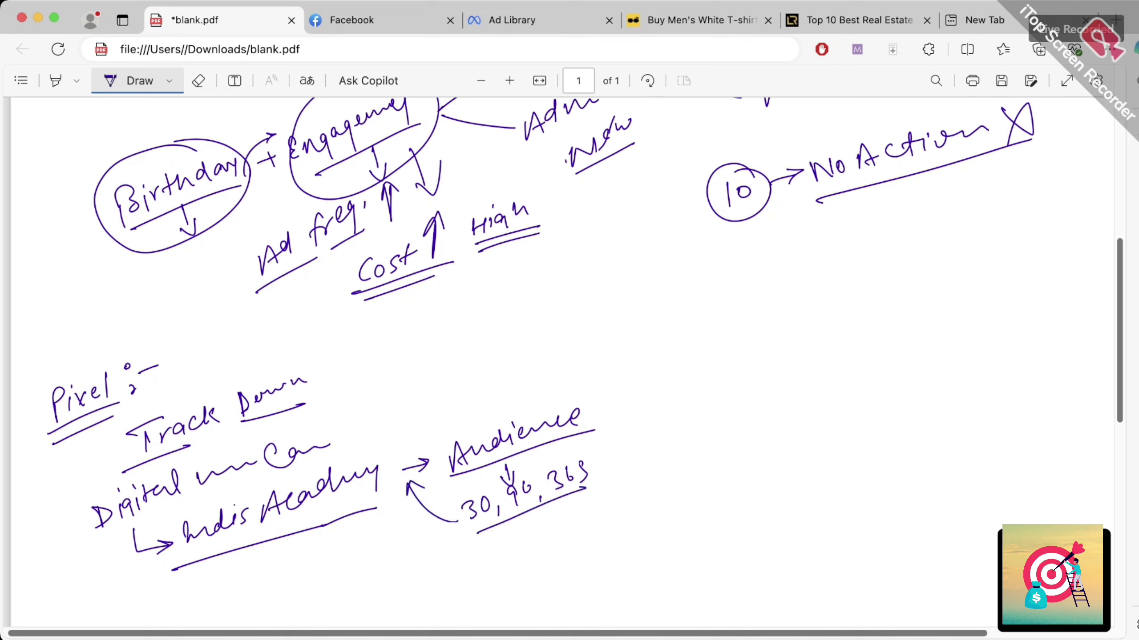
- Erase all the handwriting below the Pixel heading, including Track Down, and return to the drawing pen
{"action": "left_click", "coordinate": [198, 81]}
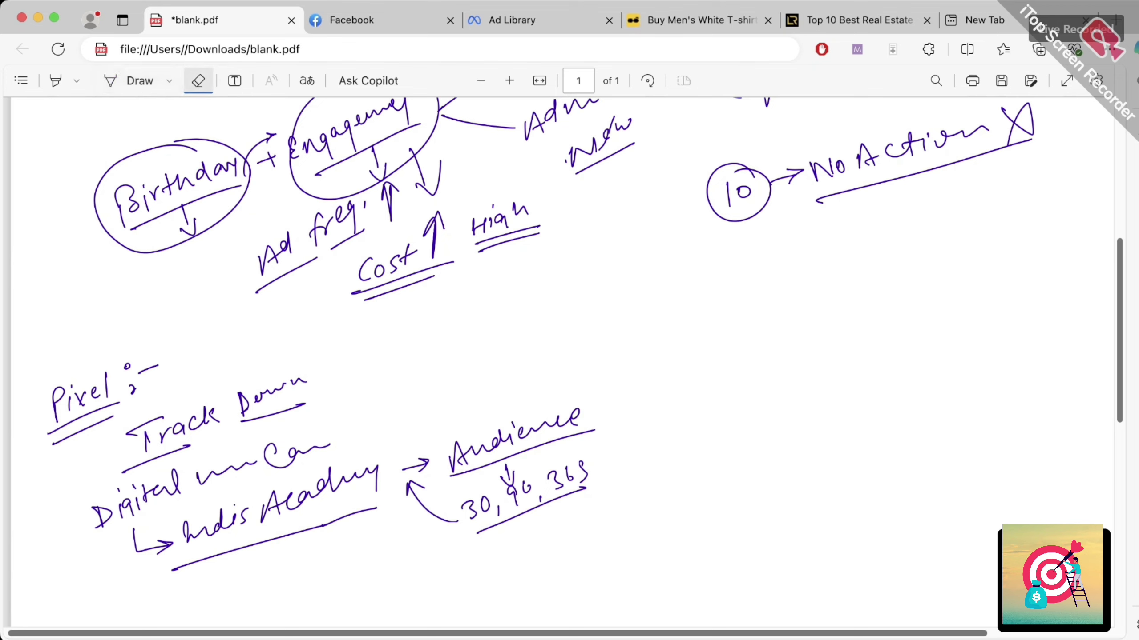
{"action": "mouse_move", "coordinate": [466, 458]}
{"action": "left_mouse_down"}
{"action": "mouse_move", "coordinate": [489, 522]}
{"action": "mouse_move", "coordinate": [583, 471]}
{"action": "left_mouse_up"}
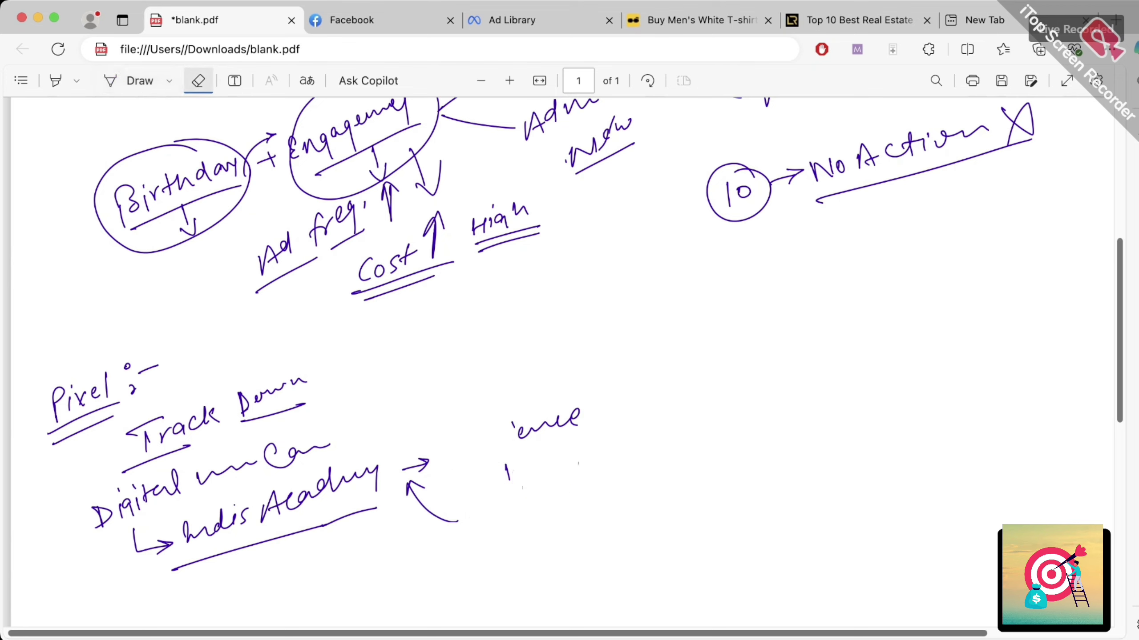
{"action": "left_click_drag", "start_coordinate": [507, 471], "coordinate": [576, 419]}
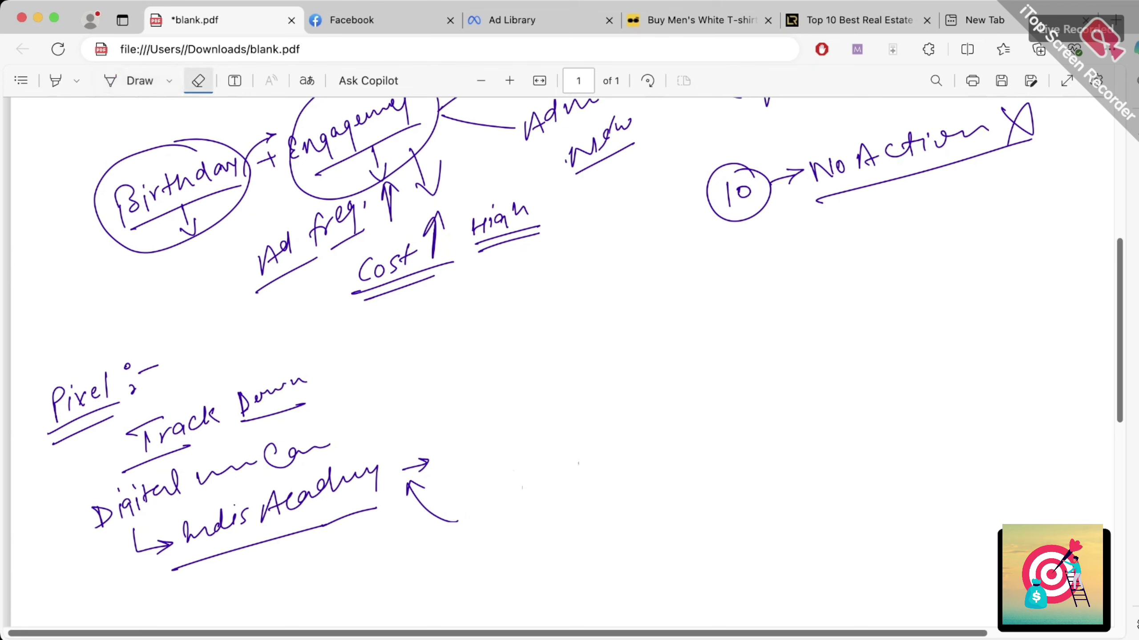
{"action": "mouse_move", "coordinate": [455, 520]}
{"action": "left_mouse_down"}
{"action": "mouse_move", "coordinate": [405, 466]}
{"action": "mouse_move", "coordinate": [190, 532]}
{"action": "mouse_move", "coordinate": [327, 525]}
{"action": "mouse_move", "coordinate": [377, 509]}
{"action": "left_mouse_up"}
{"action": "left_click_drag", "start_coordinate": [323, 448], "coordinate": [103, 511]}
{"action": "mouse_move", "coordinate": [171, 435]}
{"action": "left_mouse_down"}
{"action": "mouse_move", "coordinate": [300, 381]}
{"action": "mouse_move", "coordinate": [251, 420]}
{"action": "mouse_move", "coordinate": [126, 471]}
{"action": "left_mouse_up"}
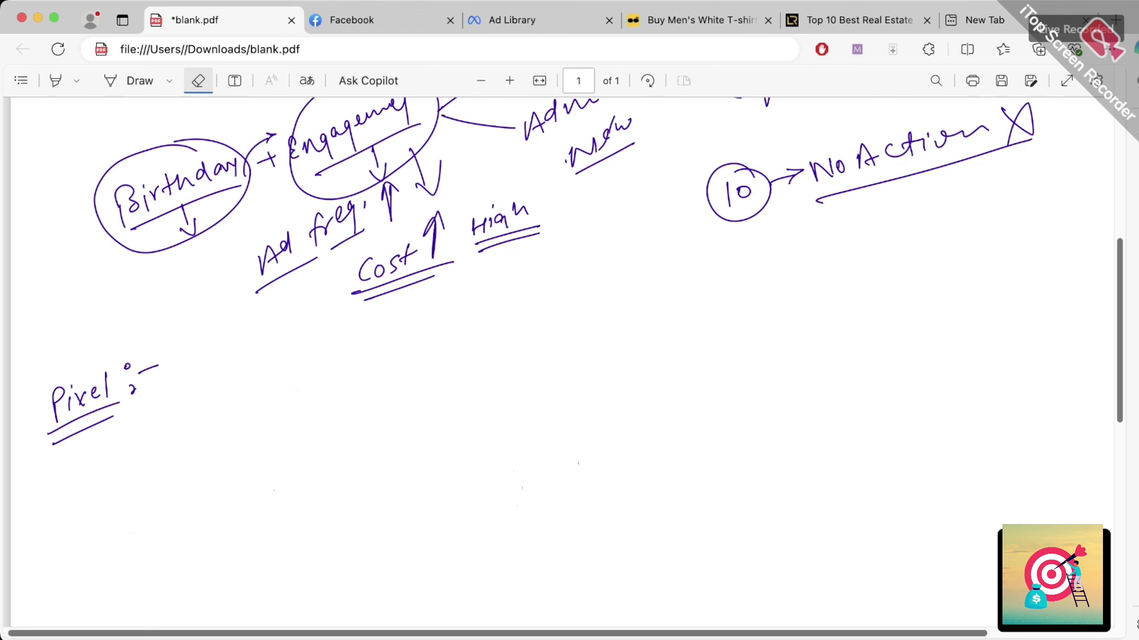
{"action": "left_click", "coordinate": [134, 81]}
- Switch to the Facebook Ads Manager page, get started and choose the existing ad account for running ads
{"action": "left_click", "coordinate": [377, 20]}
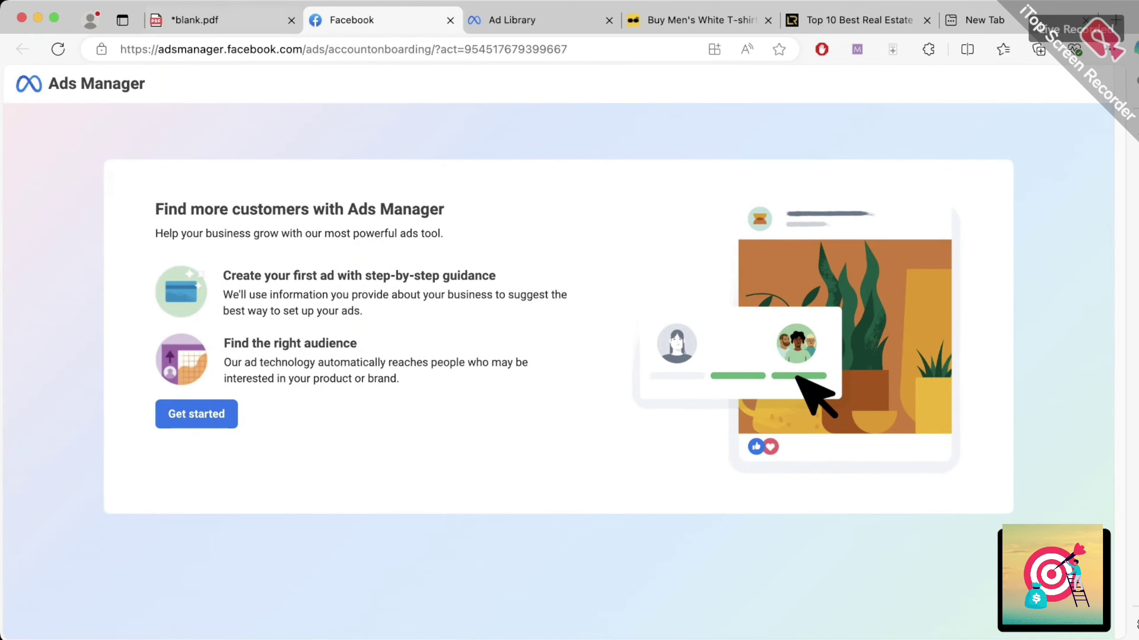
{"action": "key", "text": "super+l"}
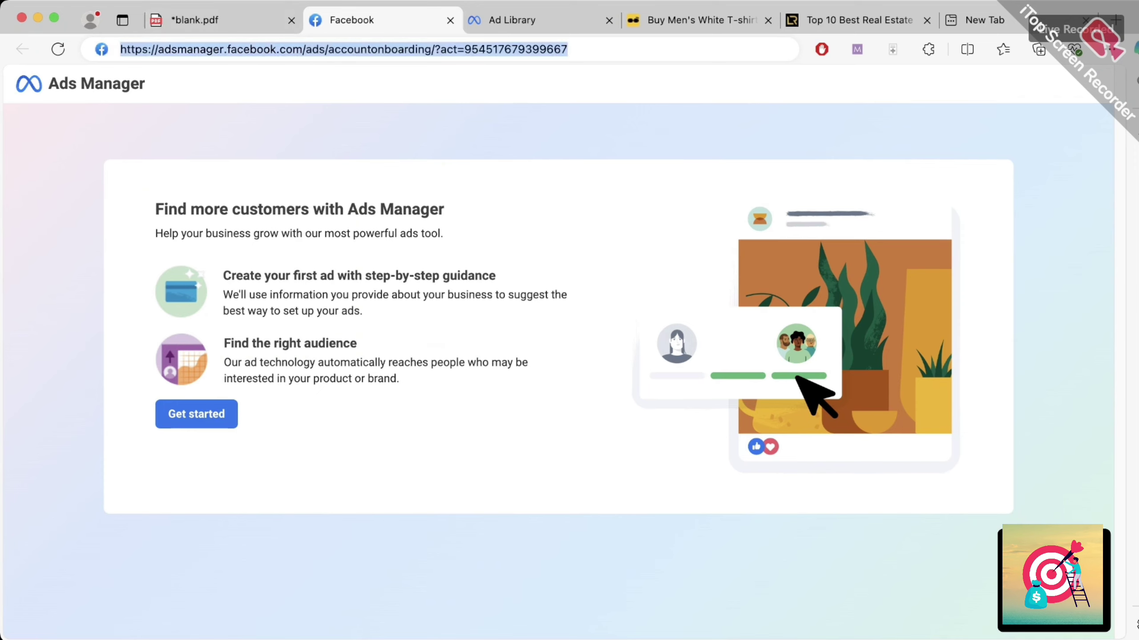
{"action": "key", "text": "Escape"}
{"action": "key", "text": "Return"}
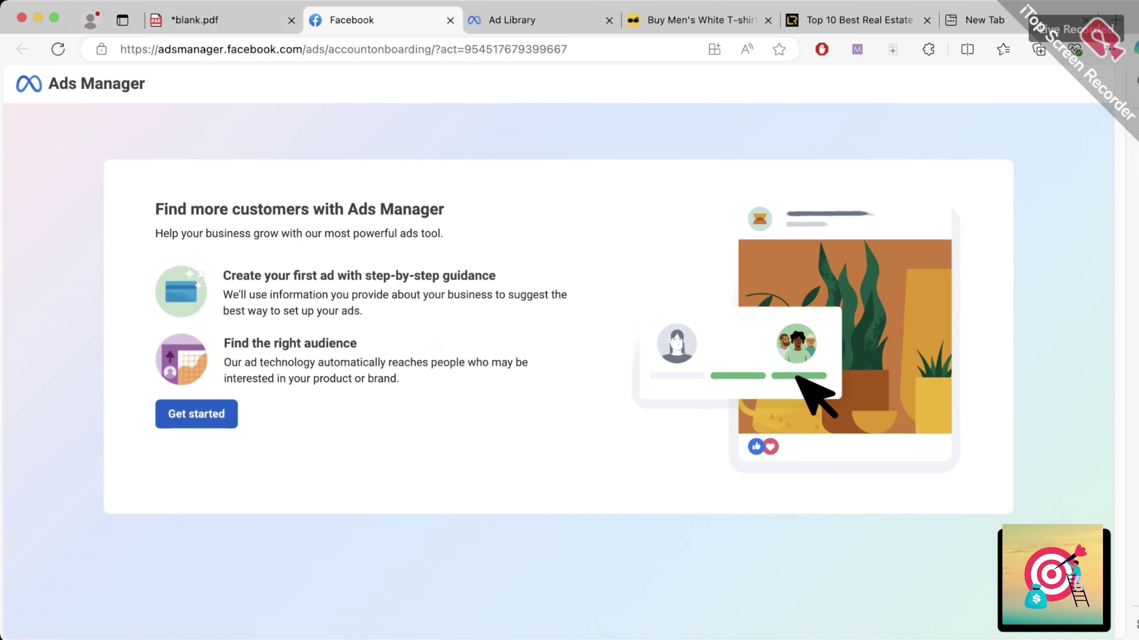
{"action": "left_click", "coordinate": [557, 225]}
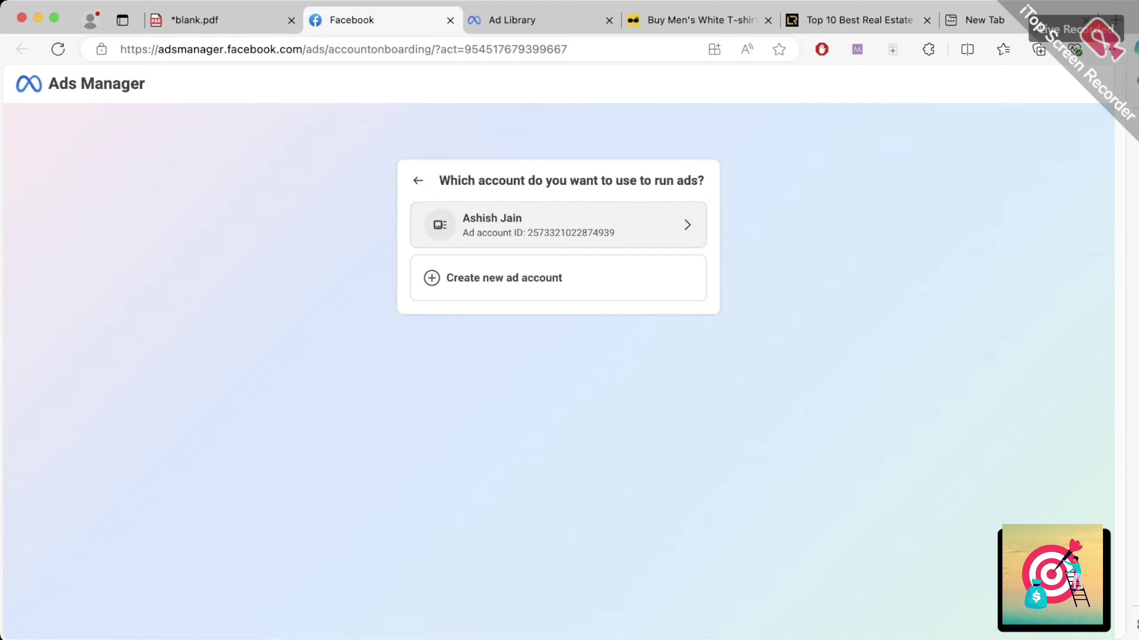
{"action": "key", "text": "Return"}
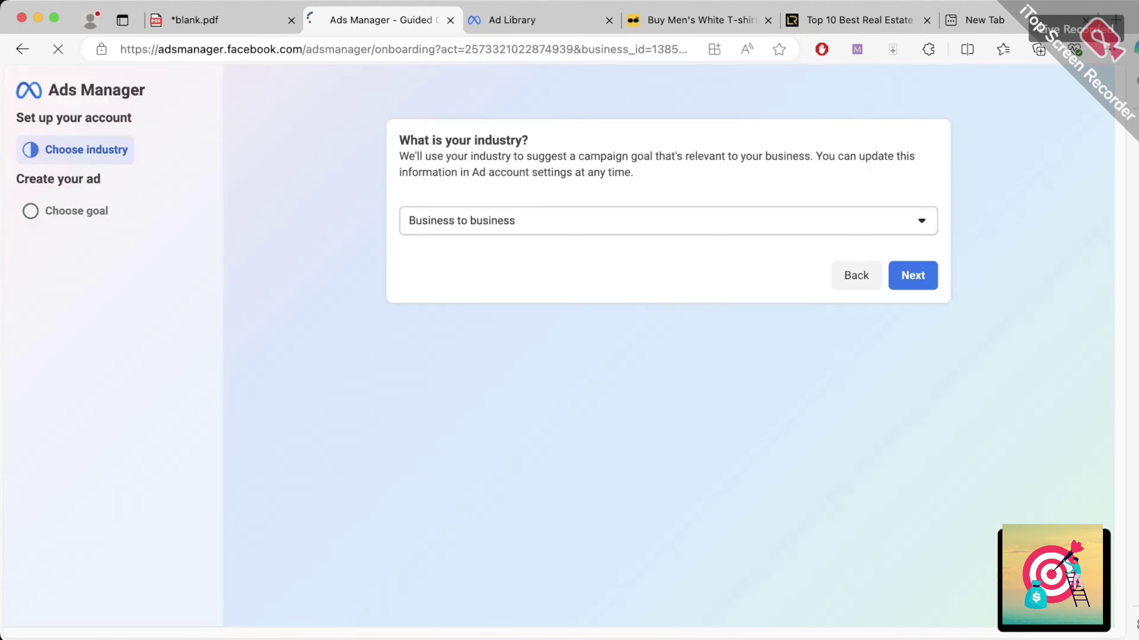
- Accept Business to business as the industry, continue past the goal choice and create a traffic campaign with recommended settings
{"action": "left_click", "coordinate": [912, 276]}
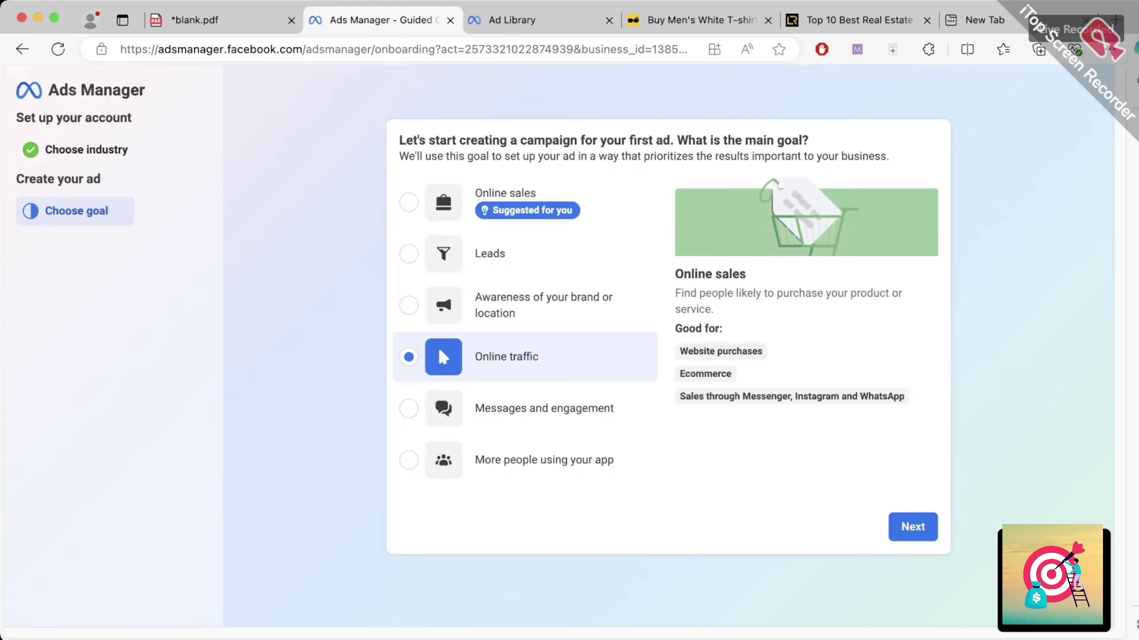
{"action": "left_click", "coordinate": [912, 527]}
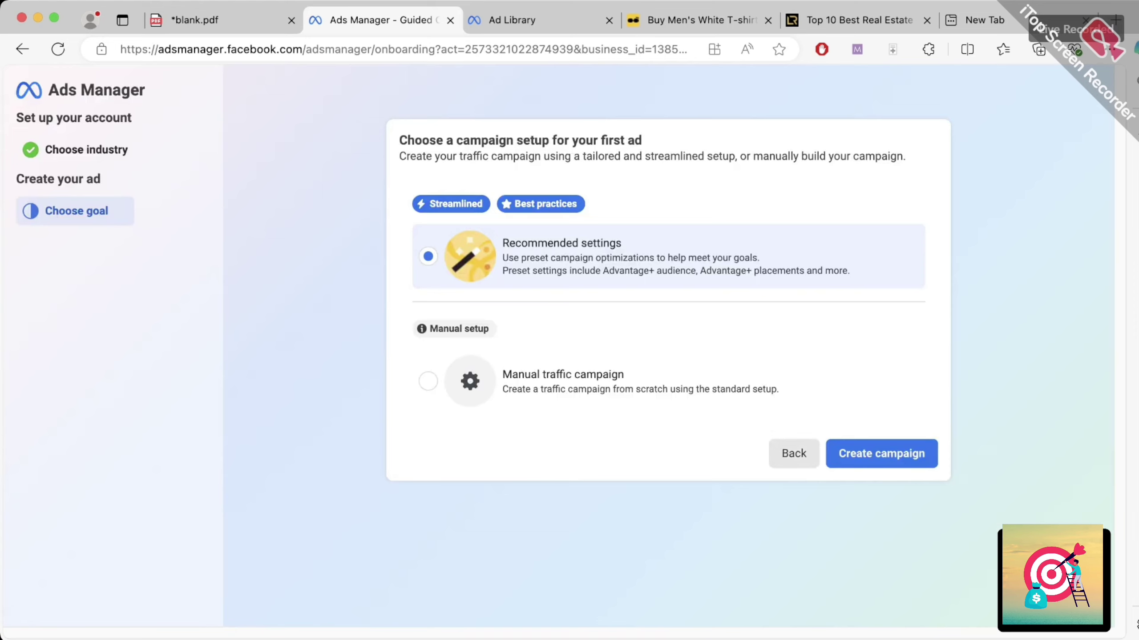
{"action": "left_click", "coordinate": [881, 453]}
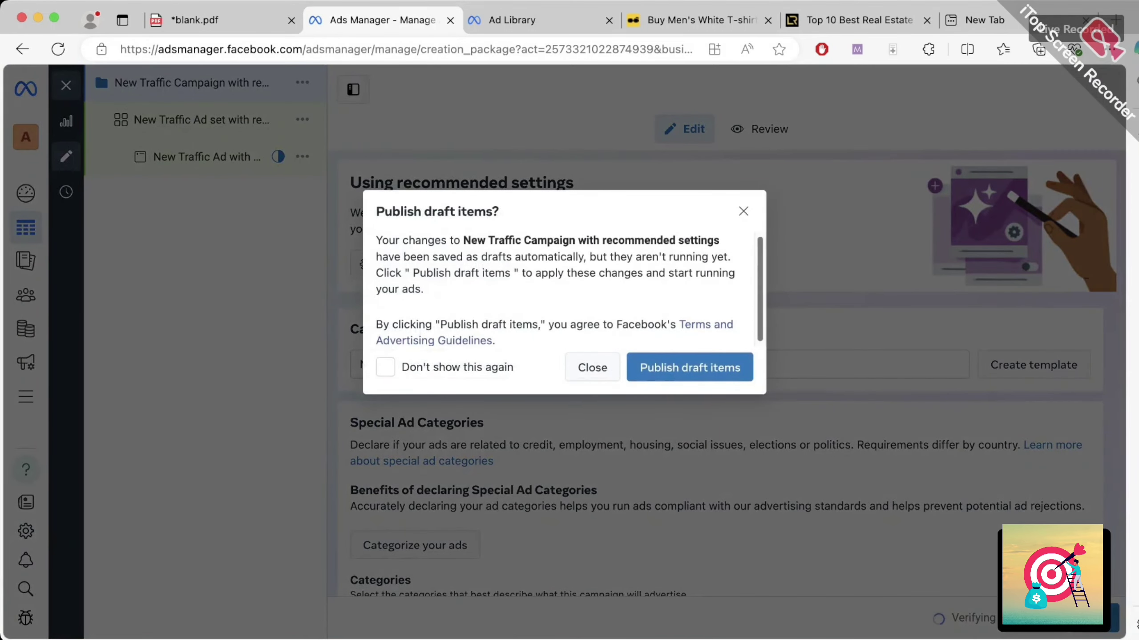
- Leave the campaign drafts unpublished and delete both the New Traffic and New Leads campaigns
{"action": "left_click", "coordinate": [591, 368]}
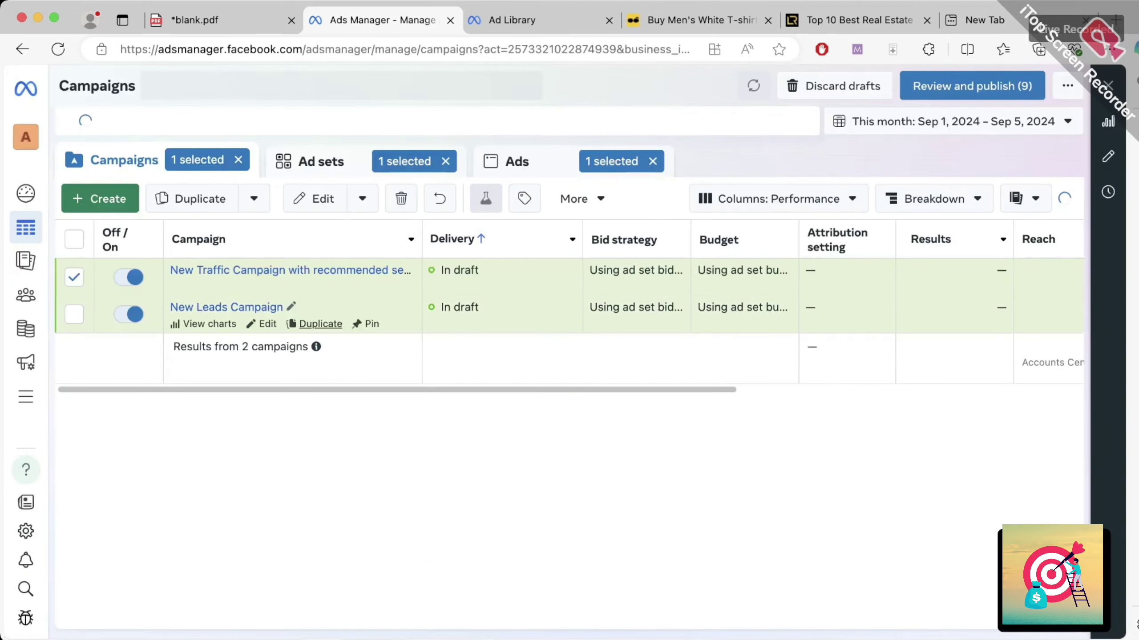
{"action": "left_click", "coordinate": [74, 246]}
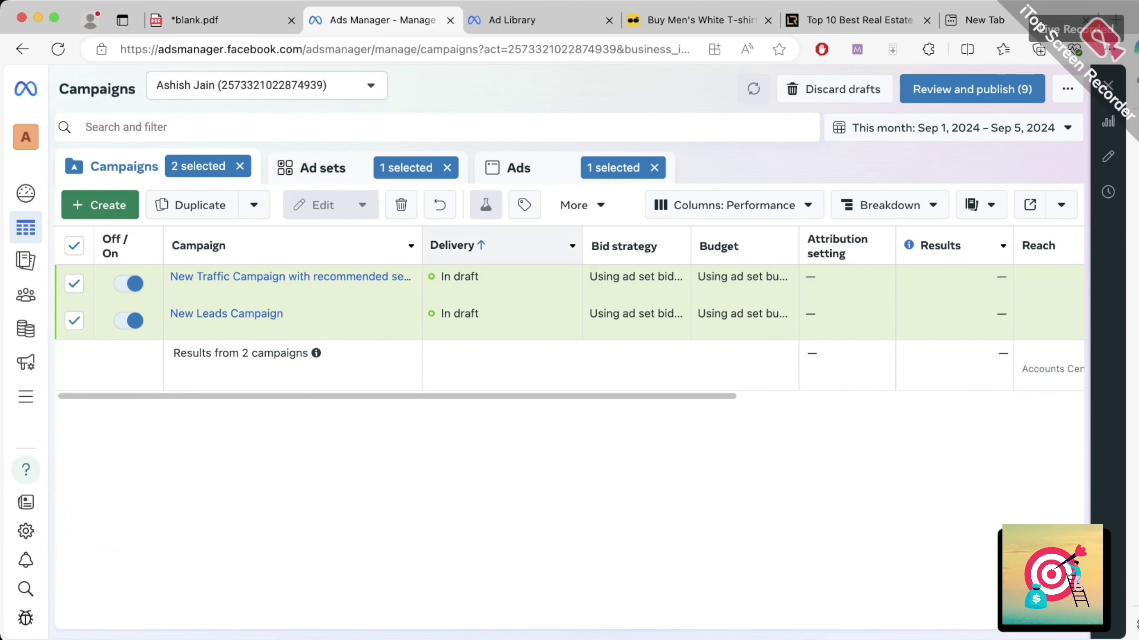
{"action": "left_click", "coordinate": [401, 205]}
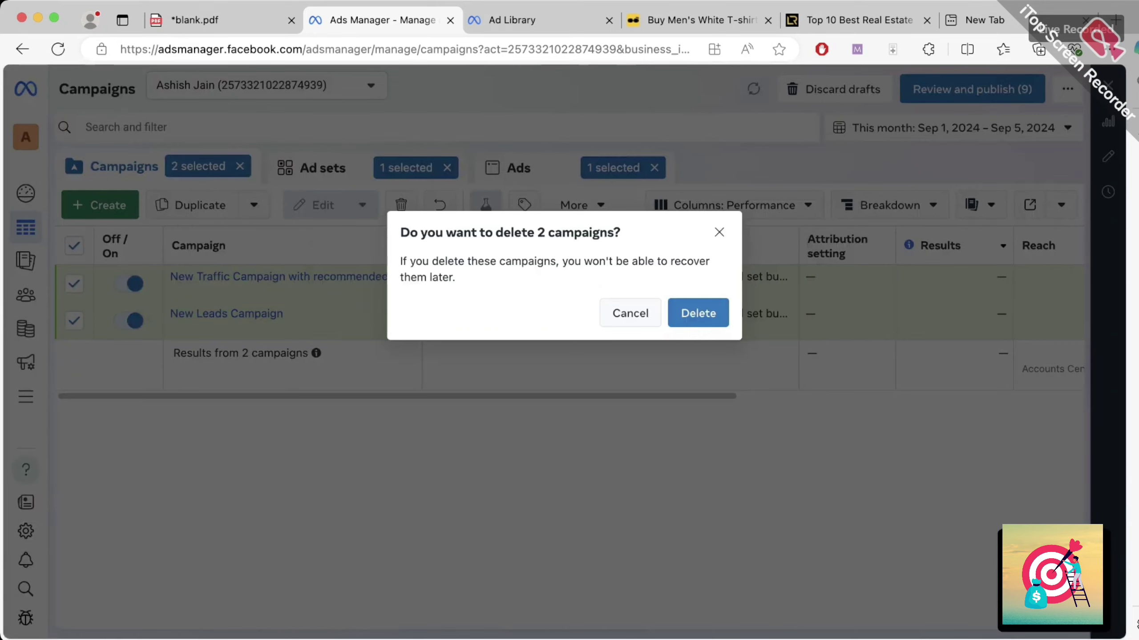
{"action": "left_click", "coordinate": [698, 313]}
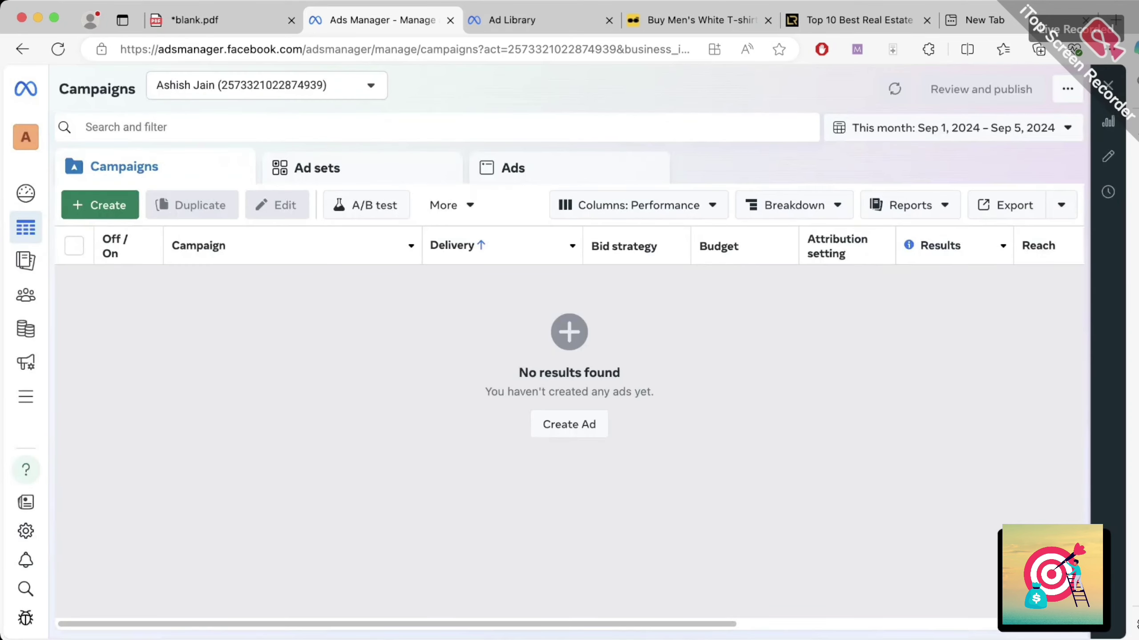
- Open the account's Audiences and start a new custom audience with Website as its source
{"action": "left_click", "coordinate": [25, 396]}
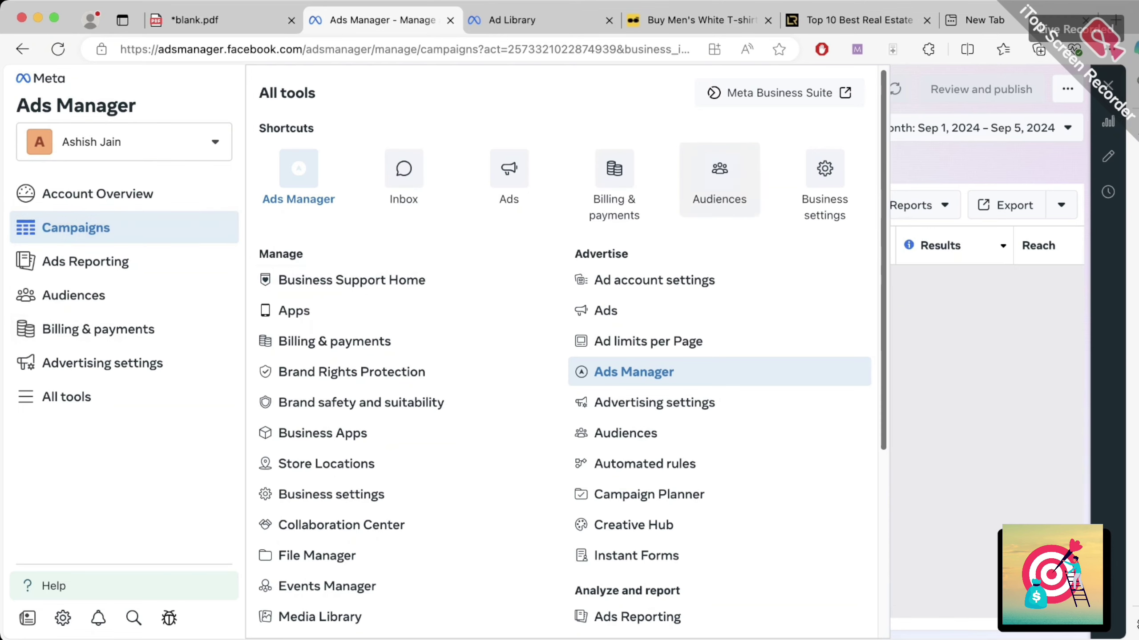
{"action": "left_click", "coordinate": [719, 180]}
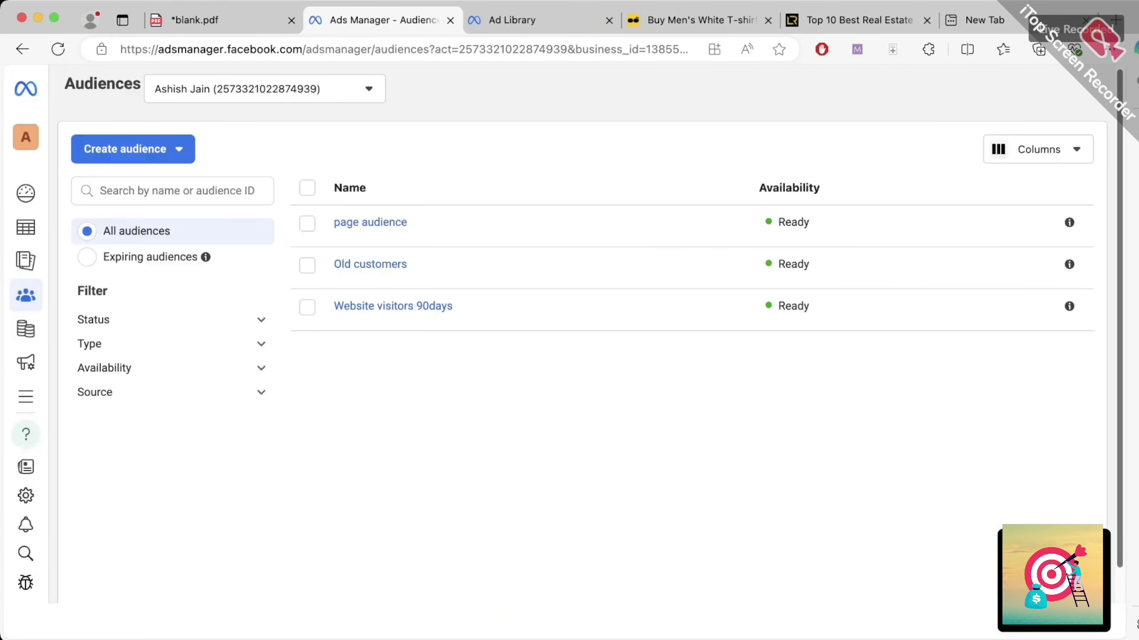
{"action": "left_click", "coordinate": [133, 149]}
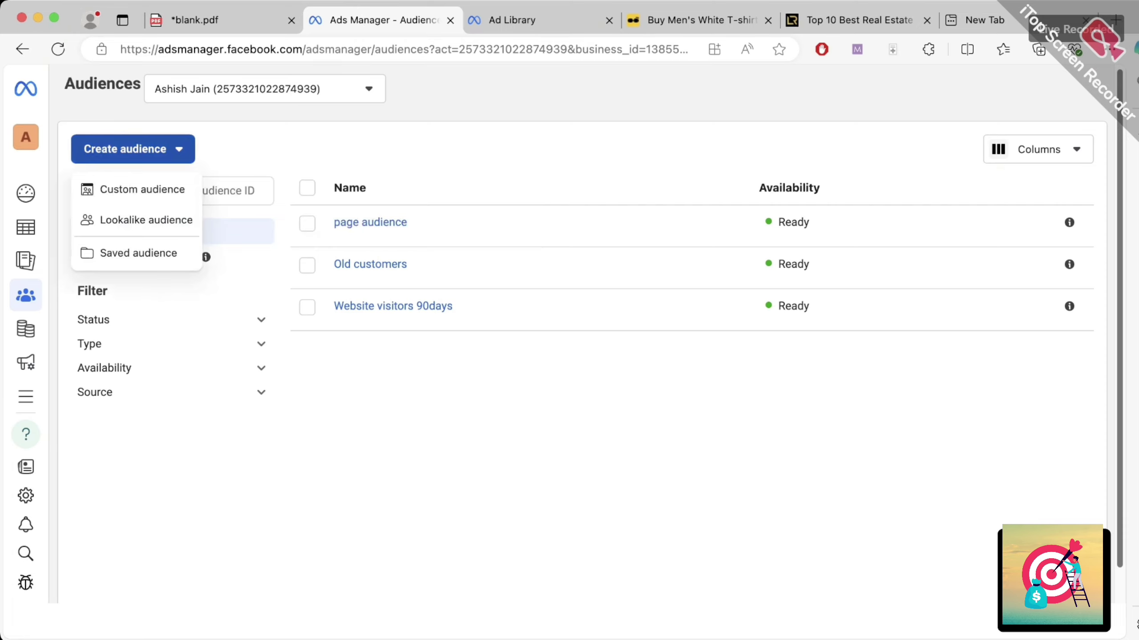
{"action": "left_click", "coordinate": [142, 189]}
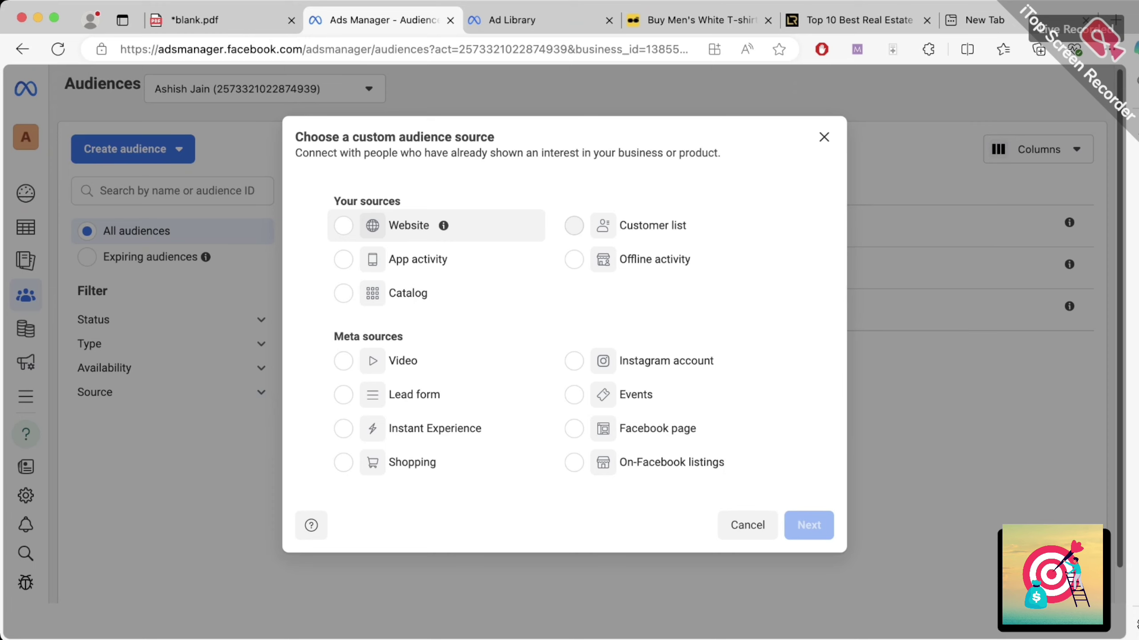
{"action": "left_click", "coordinate": [407, 225]}
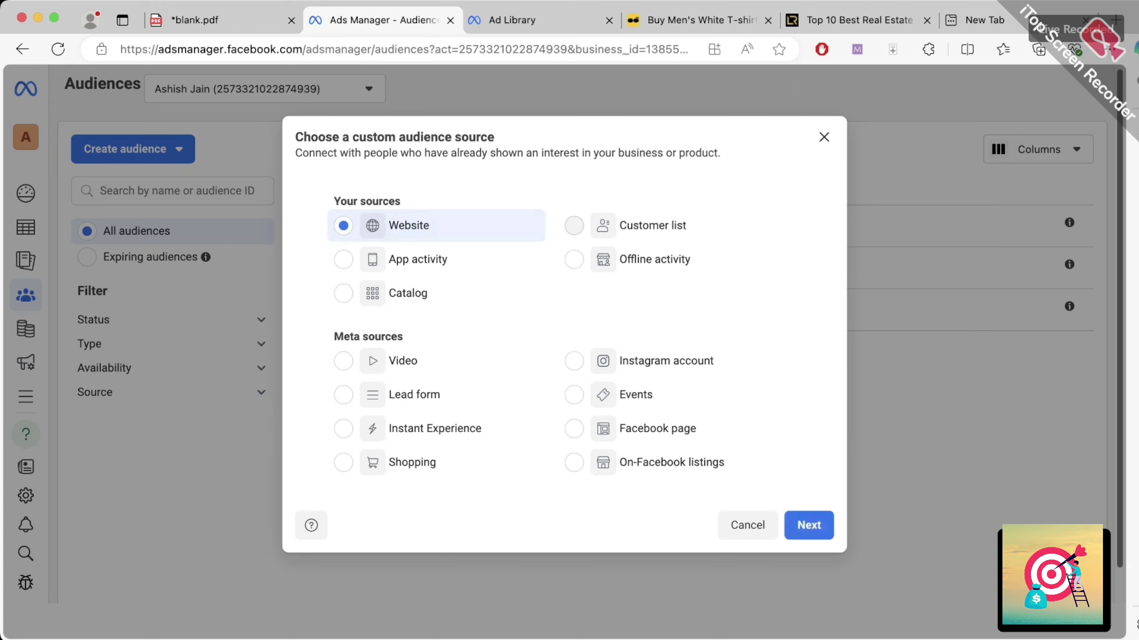
{"action": "left_click", "coordinate": [809, 525]}
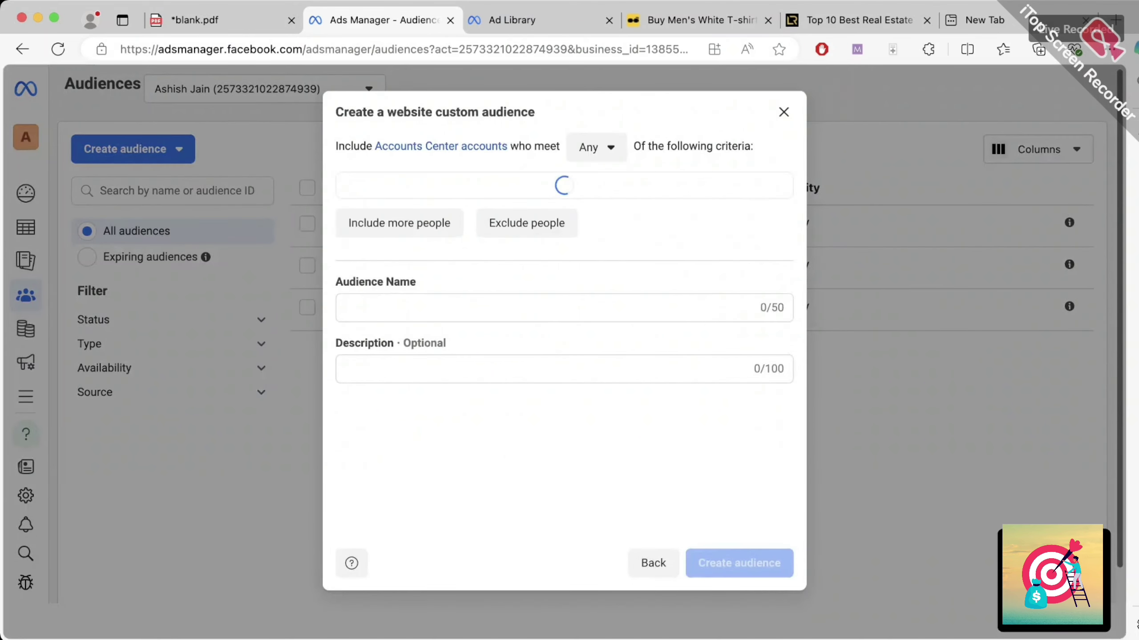
- Check the audience retention help and set the website audience's retention to 180 days
{"action": "left_click", "coordinate": [365, 329]}
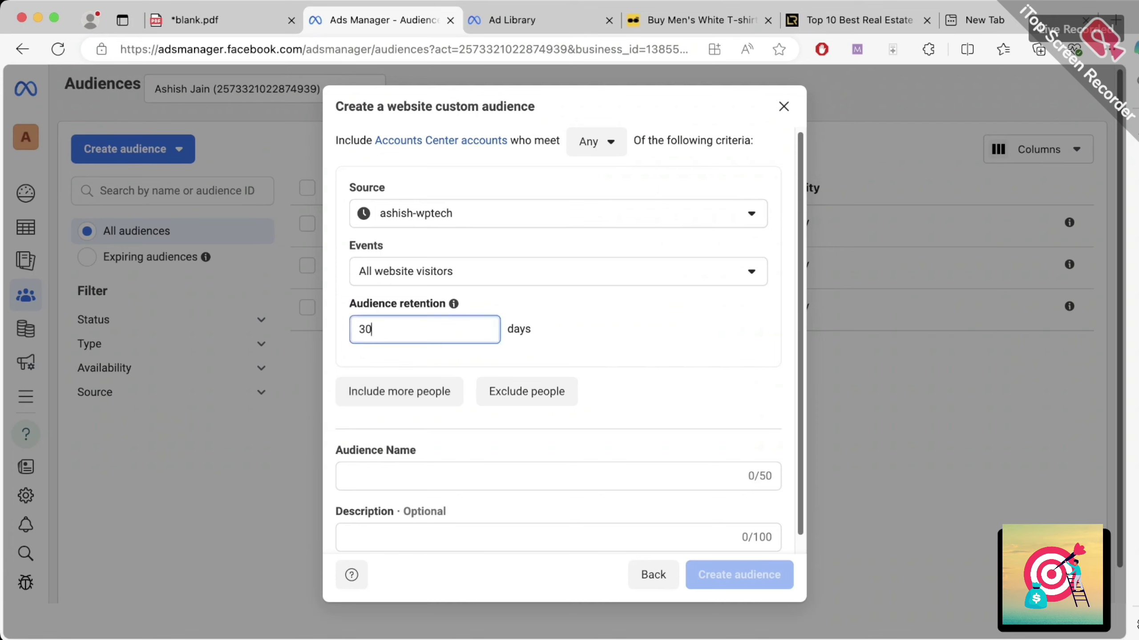
{"action": "double_click", "coordinate": [365, 329]}
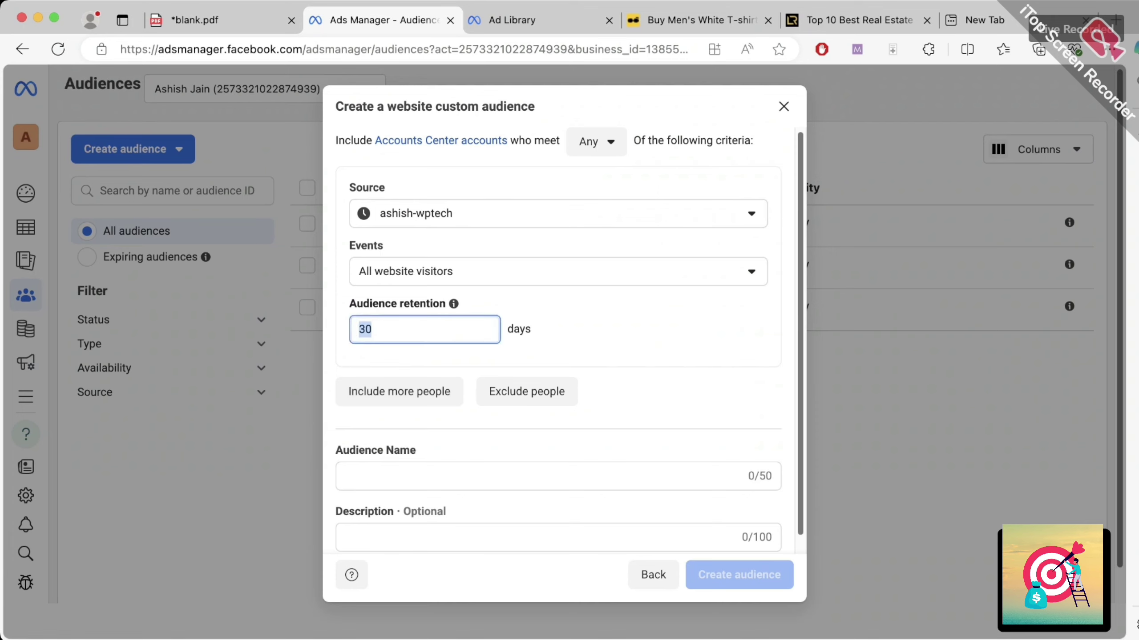
{"action": "left_click", "coordinate": [453, 304]}
{"action": "mouse_move", "coordinate": [453, 303]}
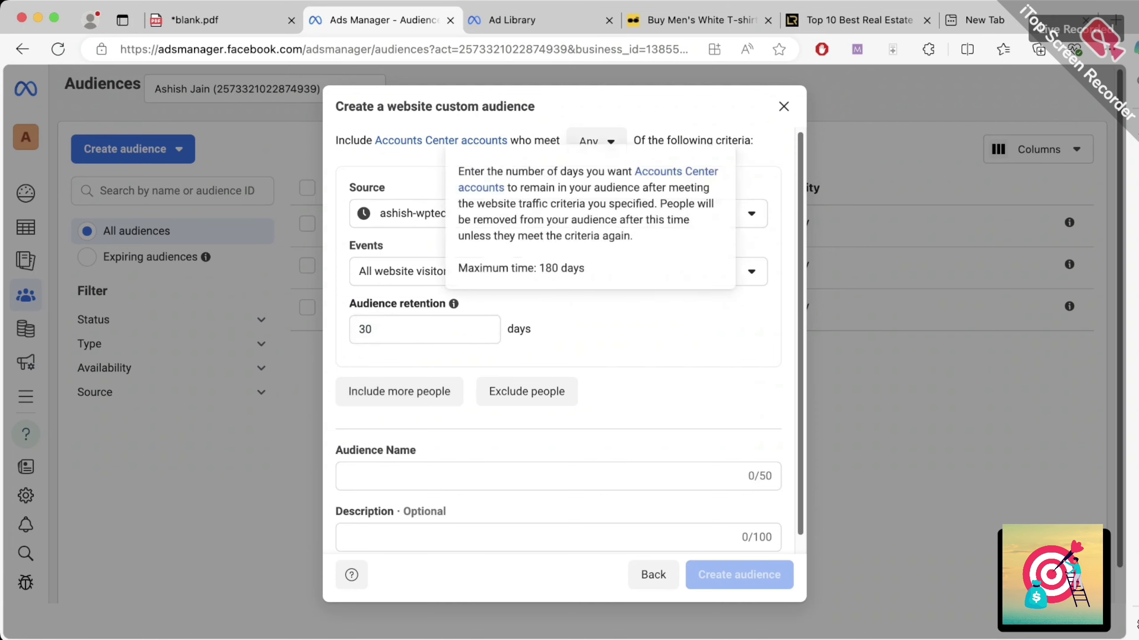
{"action": "double_click", "coordinate": [365, 329]}
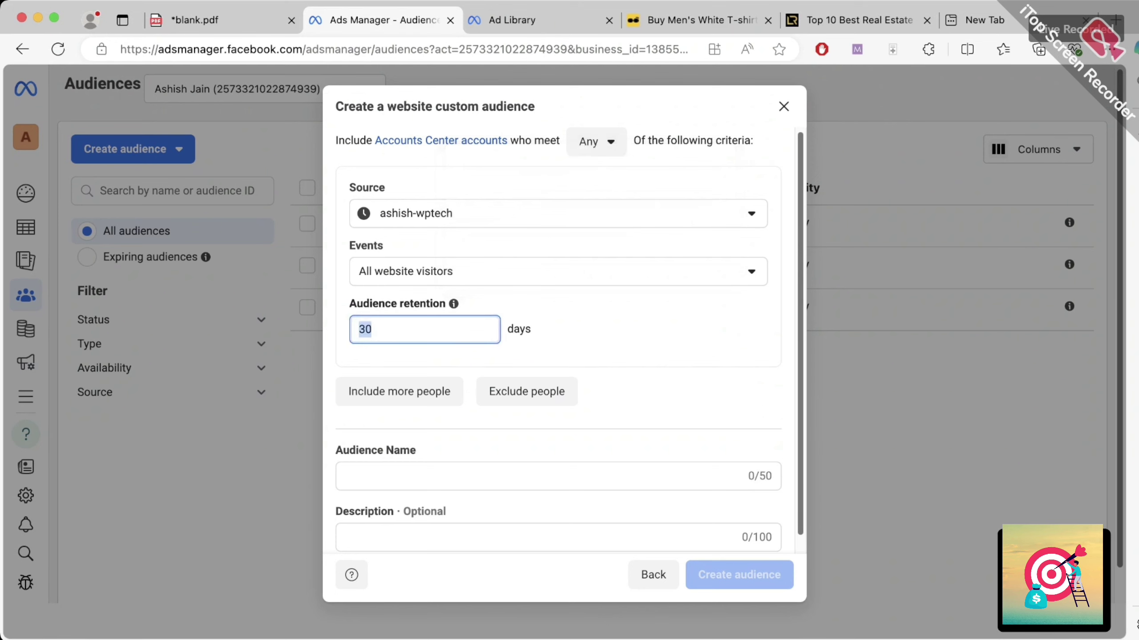
{"action": "type", "text": "180"}
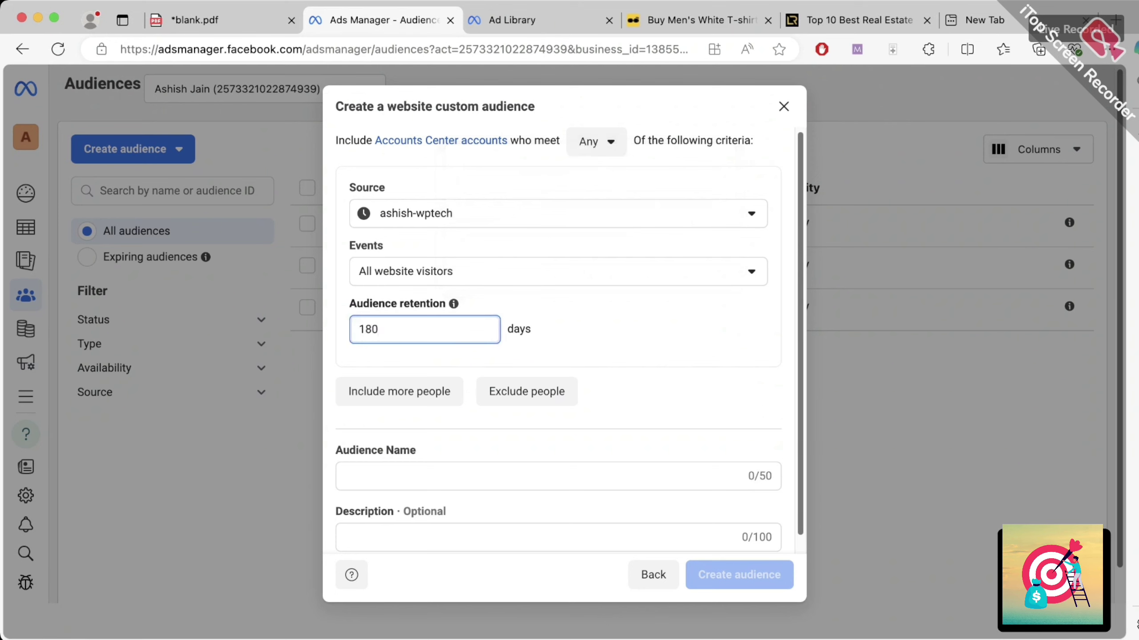
{"action": "key", "text": "Tab"}
- Set the website audience's event to People who visited specific web pages, keeping ashish-wptech as the source
{"action": "left_click", "coordinate": [557, 272]}
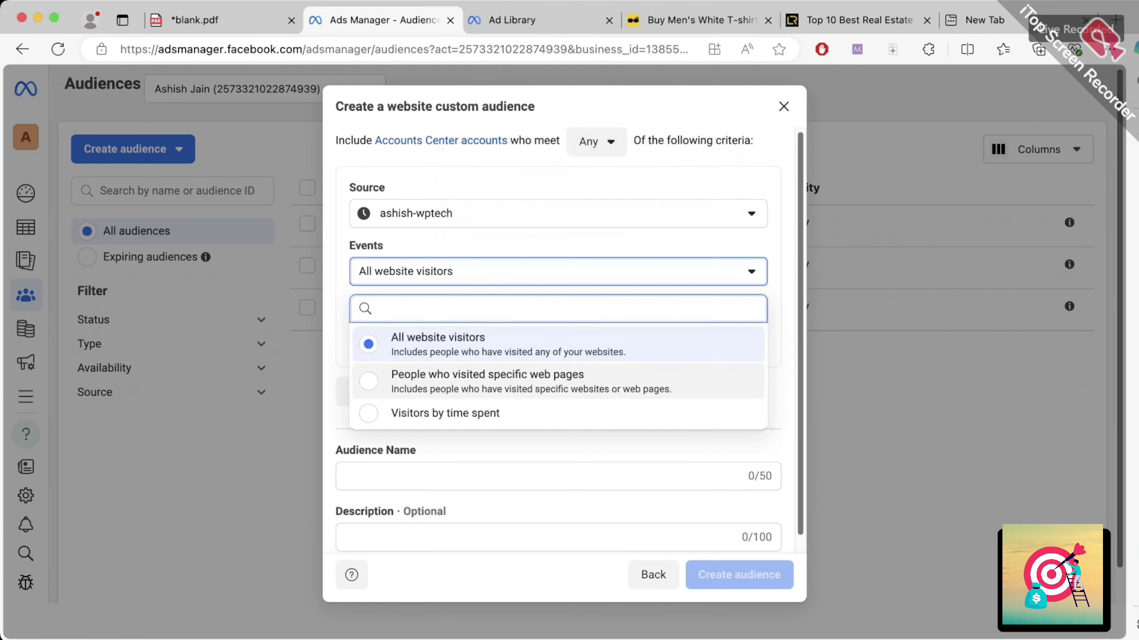
{"action": "left_click", "coordinate": [557, 381]}
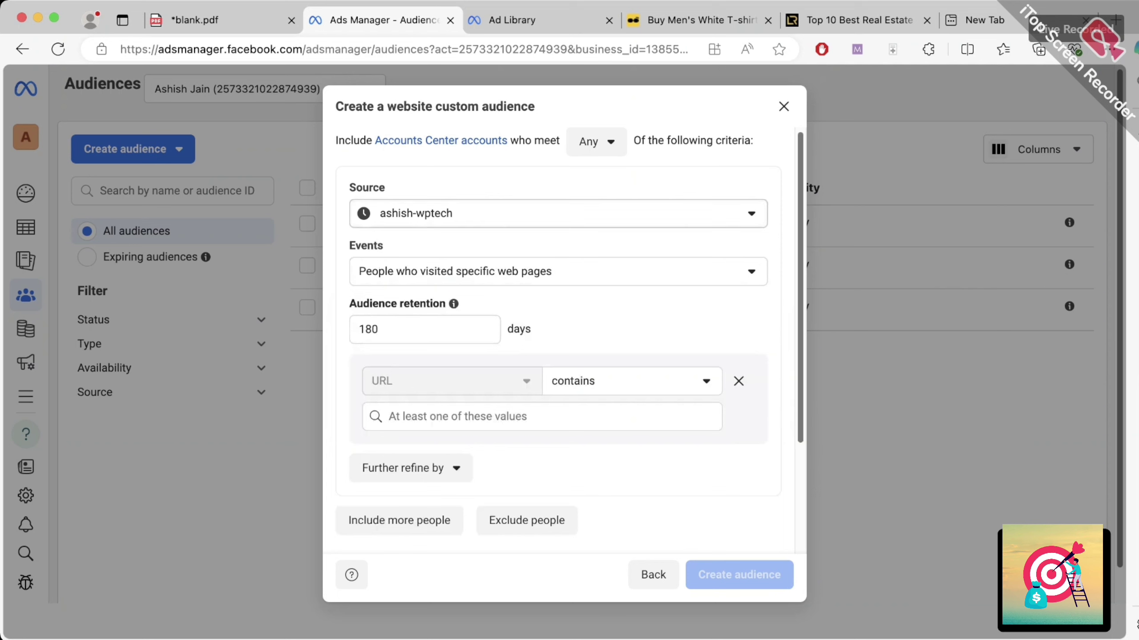
{"action": "left_click", "coordinate": [557, 213]}
{"action": "key", "text": "Escape"}
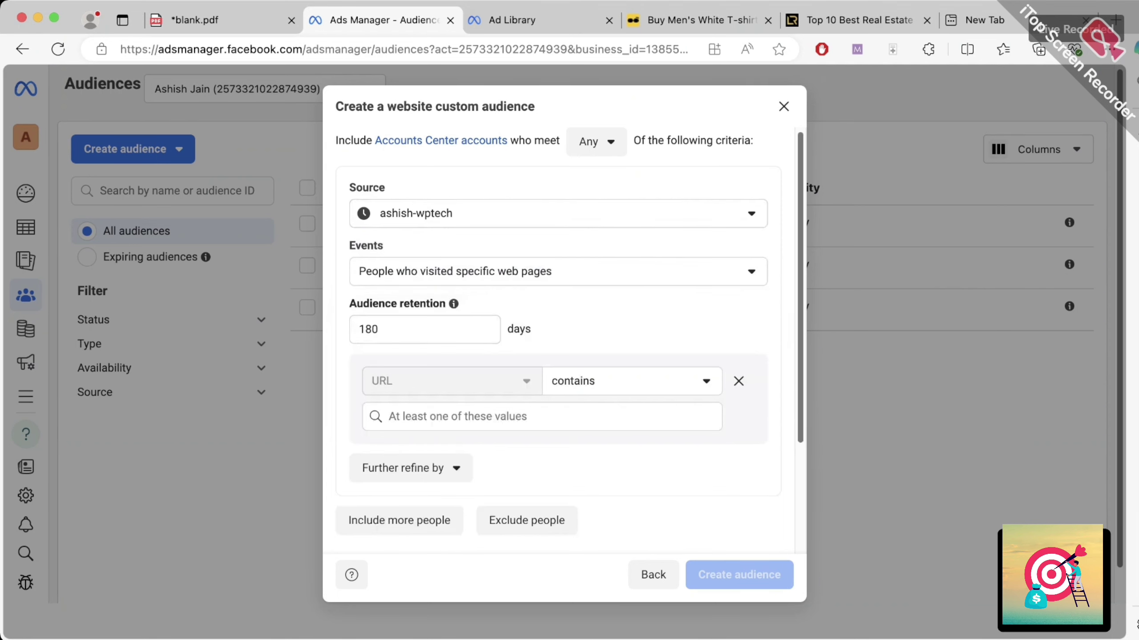
- Open ashish.wptech.me in the empty browser tab and select its address for copying into the audience's URL condition
{"action": "left_click", "coordinate": [389, 417]}
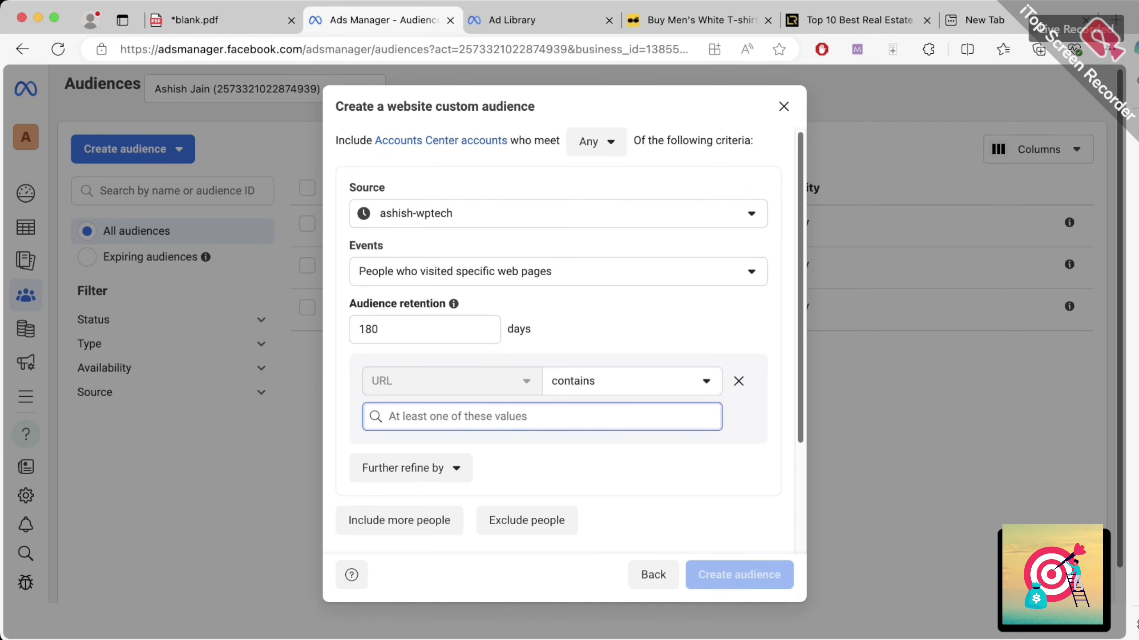
{"action": "left_click", "coordinate": [983, 20]}
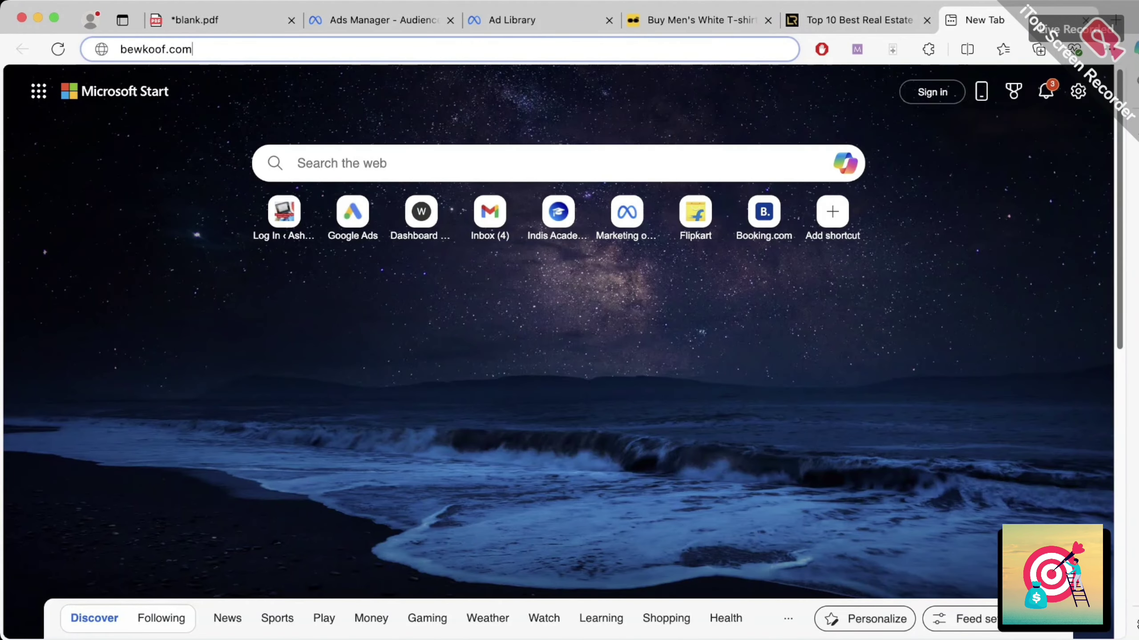
{"action": "key", "text": "super+a"}
{"action": "type", "text": "ash"}
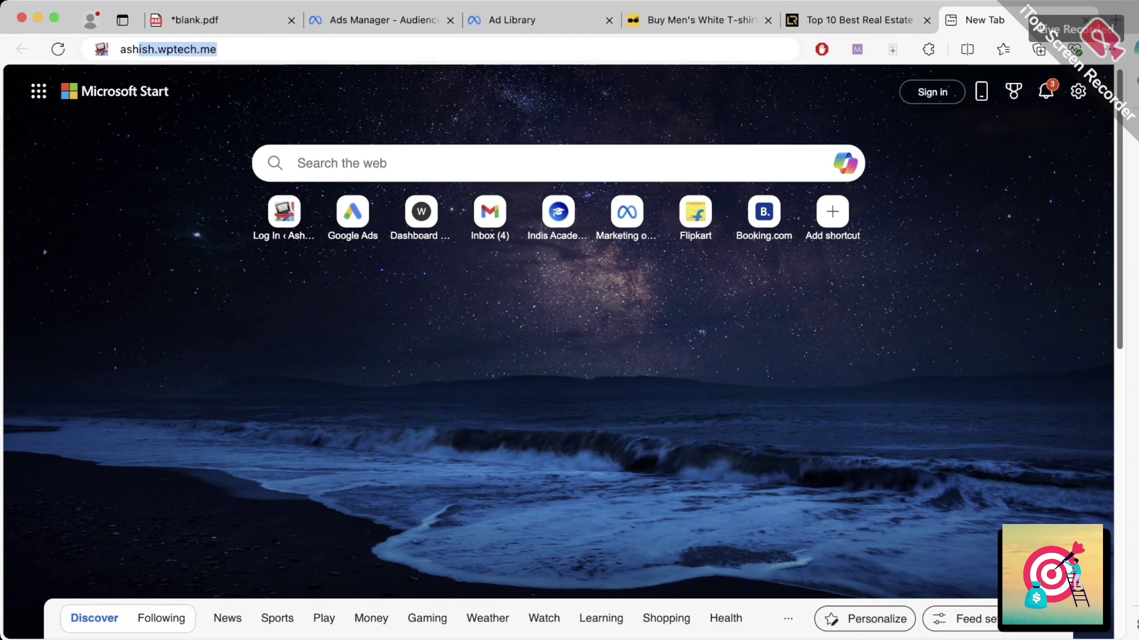
{"action": "key", "text": "Return"}
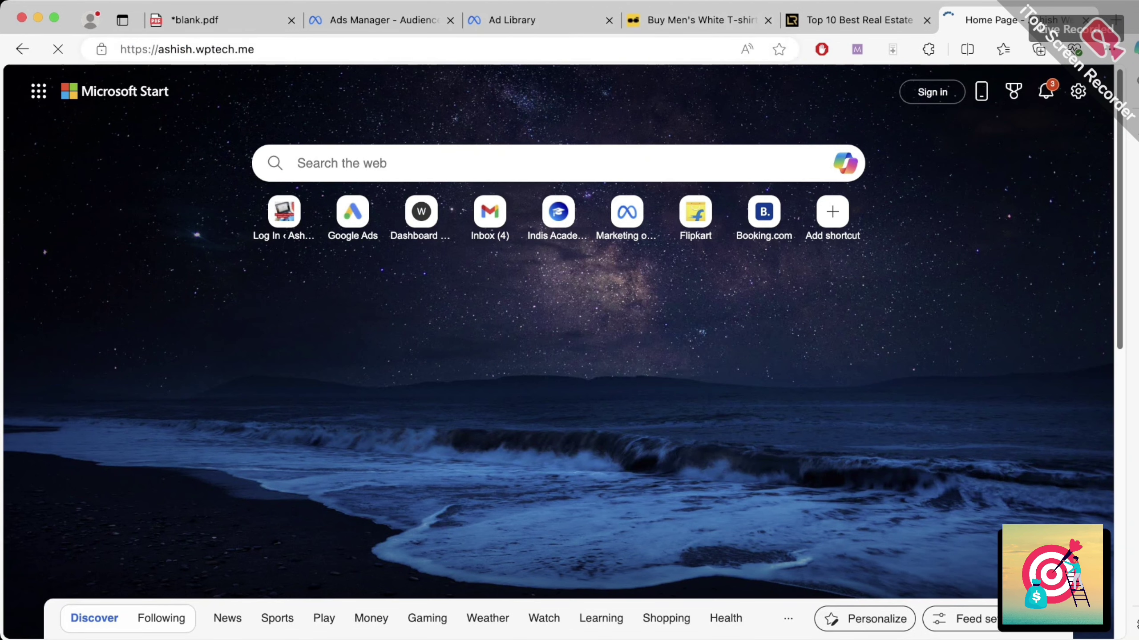
{"action": "key", "text": "super+l"}
{"action": "key", "text": "super+c"}
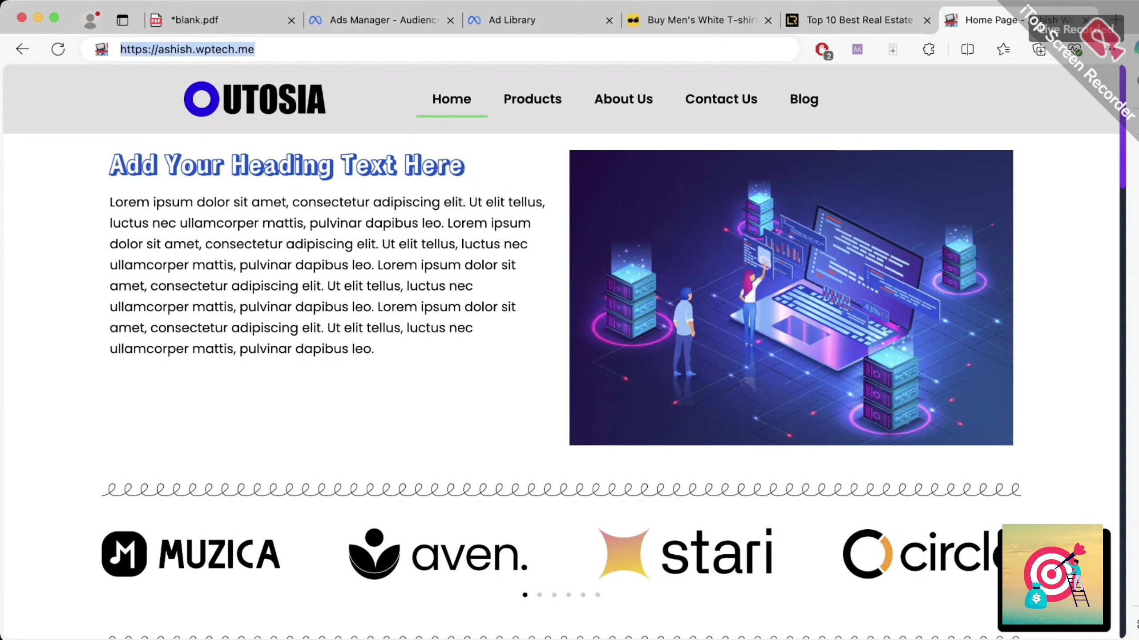
{"action": "key", "text": "ctrl+shift+Tab"}
{"action": "key", "text": "ctrl+shift+Tab"}
{"action": "key", "text": "ctrl+shift+Tab"}
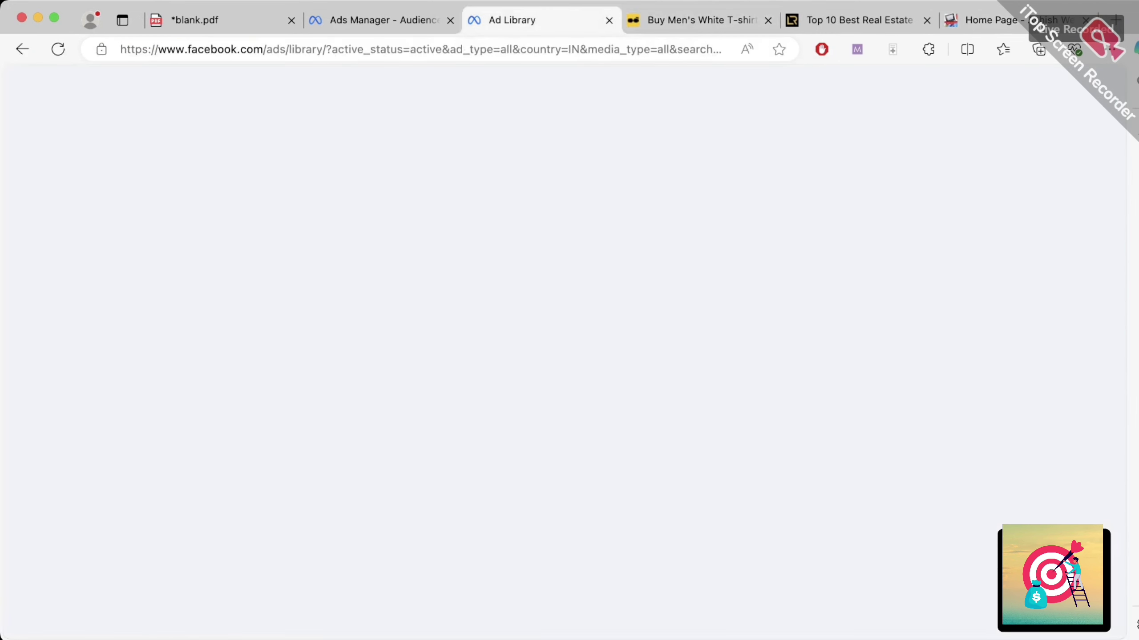
{"action": "key", "text": "ctrl+shift+Tab"}
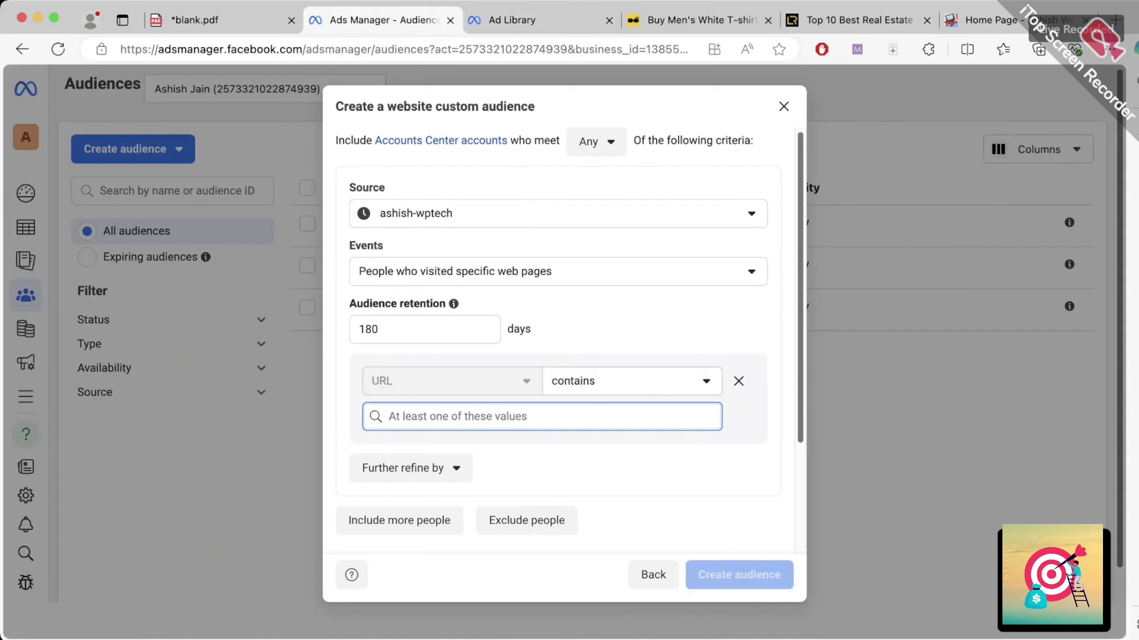
{"action": "key", "text": "super+v"}
{"action": "key", "text": "Return"}
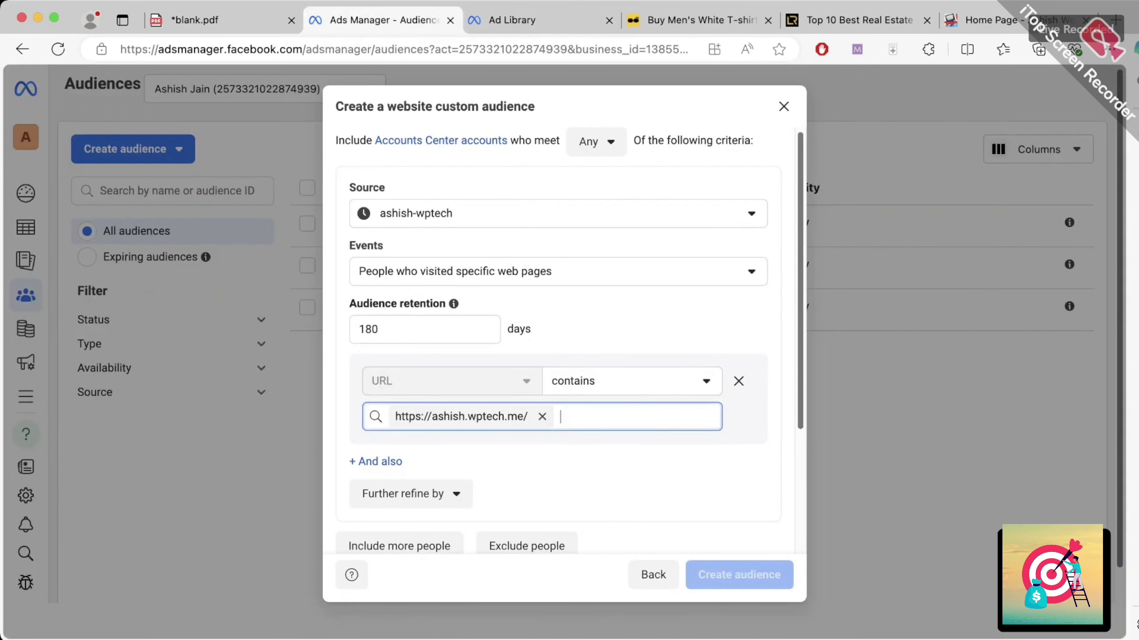
- Name the website audience Web Page, create it and finish without choosing any of the suggested follow-ups
{"action": "scroll", "coordinate": [558, 341], "scroll_direction": "down", "scroll_amount": 2}
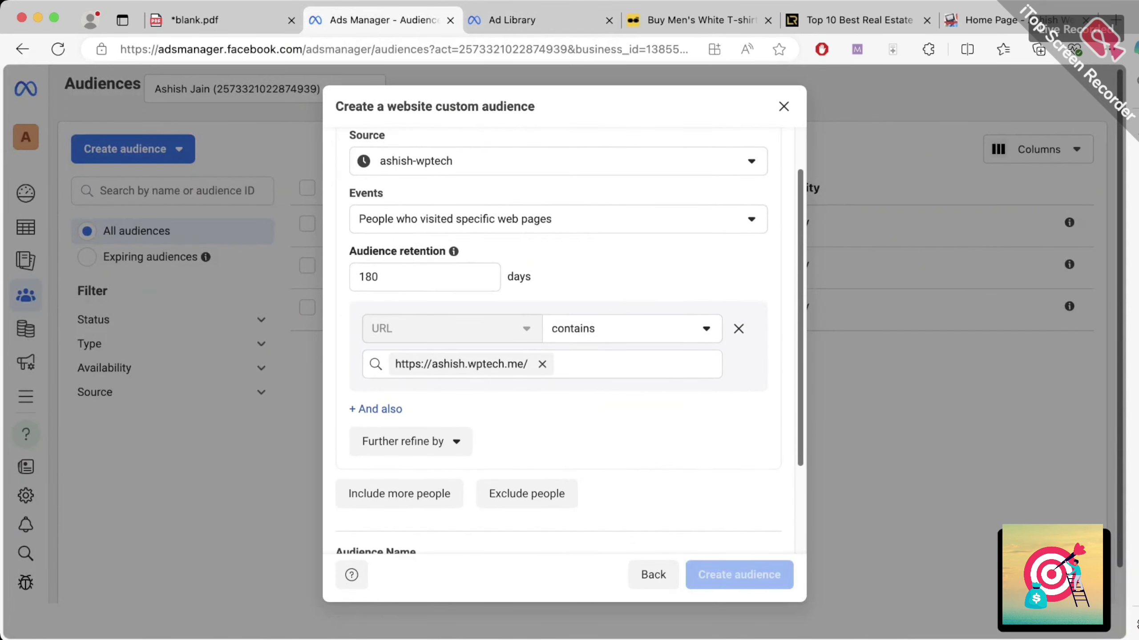
{"action": "scroll", "coordinate": [558, 341], "scroll_direction": "down", "scroll_amount": 2}
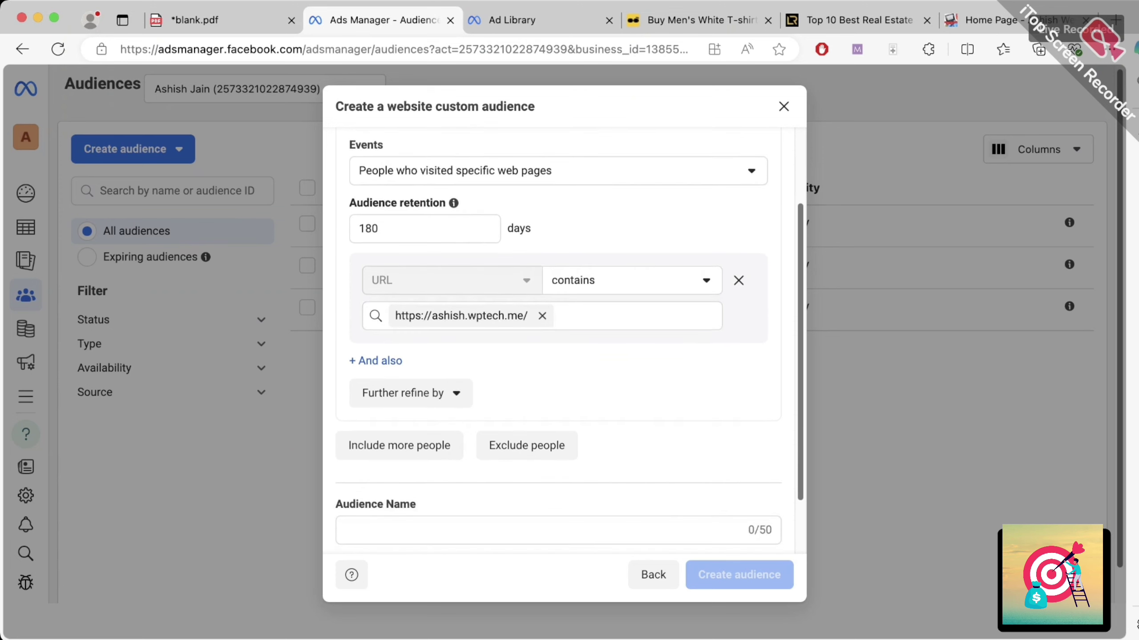
{"action": "scroll", "coordinate": [558, 340], "scroll_direction": "down", "scroll_amount": 1}
{"action": "scroll", "coordinate": [558, 341], "scroll_direction": "down", "scroll_amount": 1}
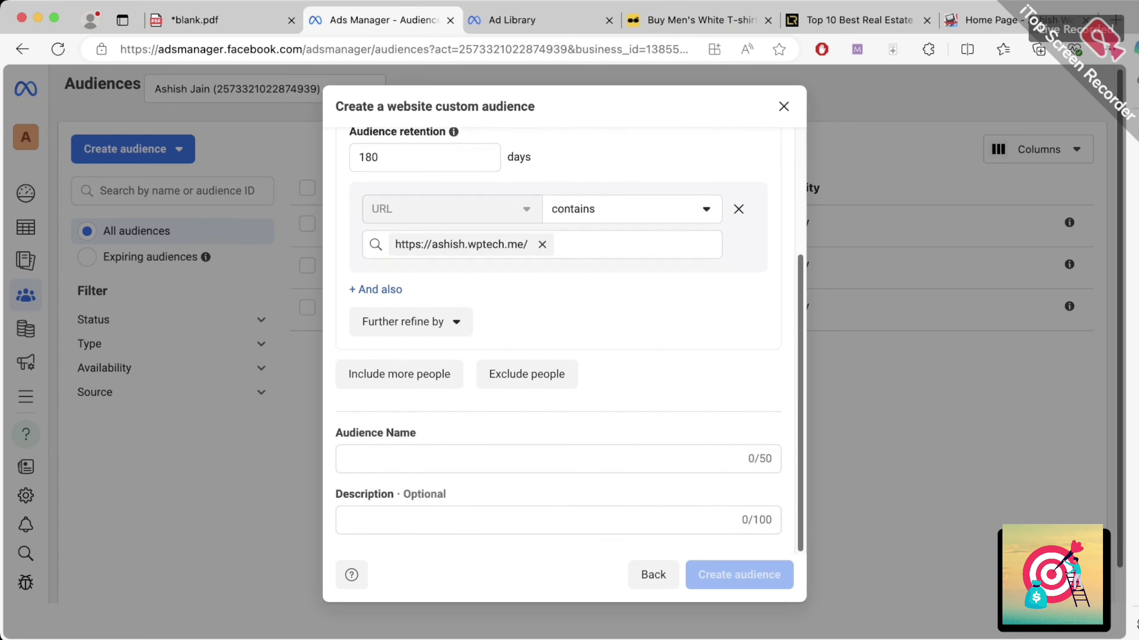
{"action": "left_click", "coordinate": [345, 459]}
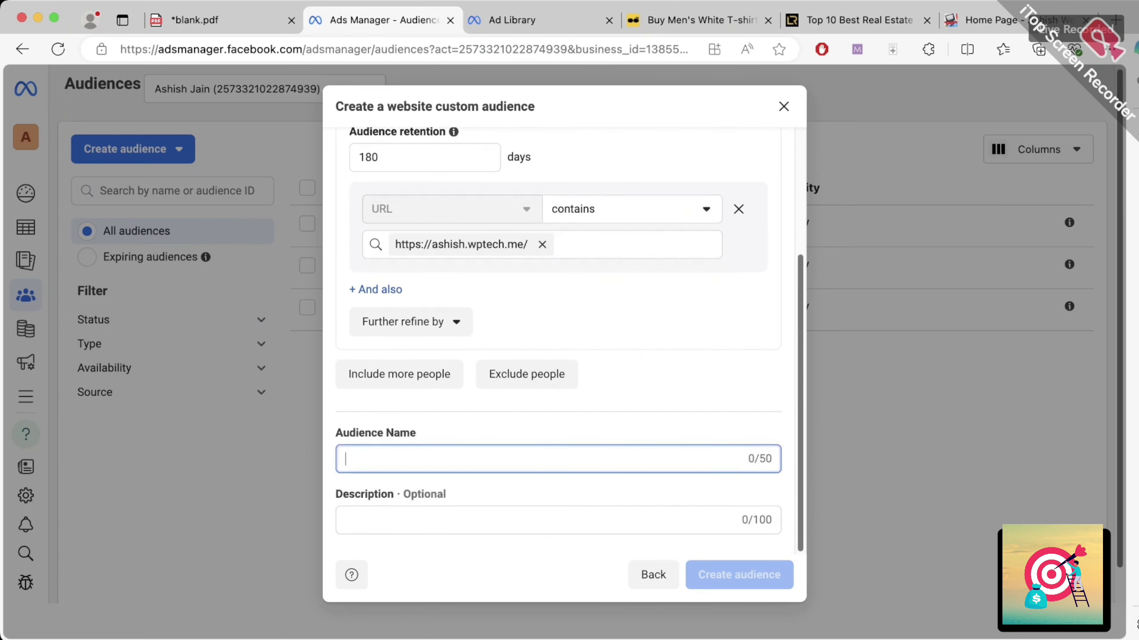
{"action": "type", "text": "Web Page"}
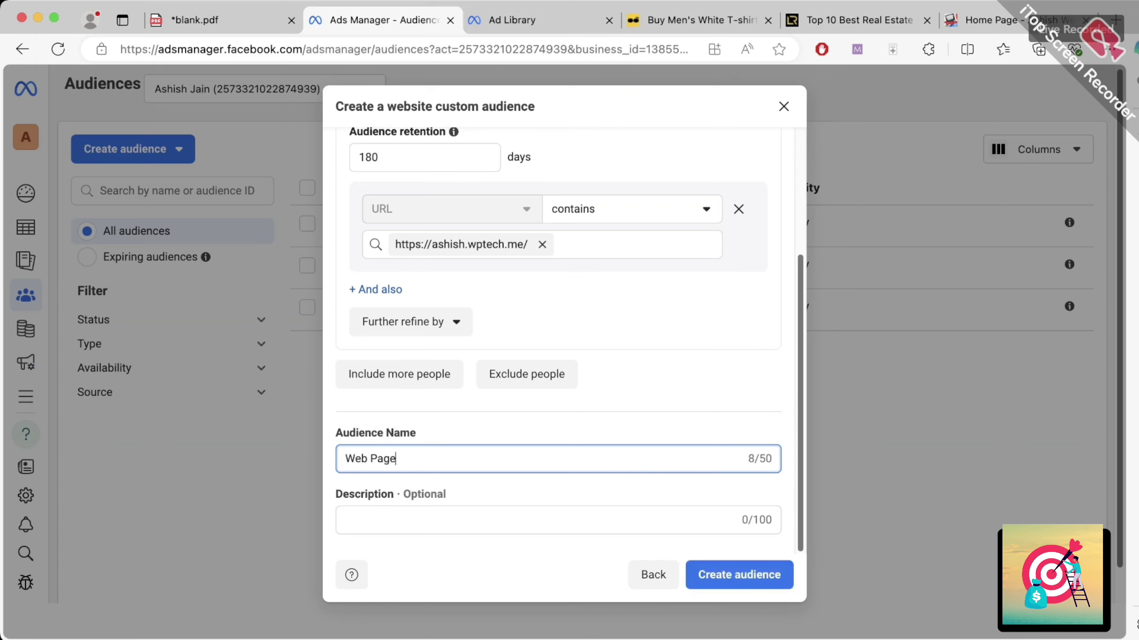
{"action": "left_click", "coordinate": [739, 575]}
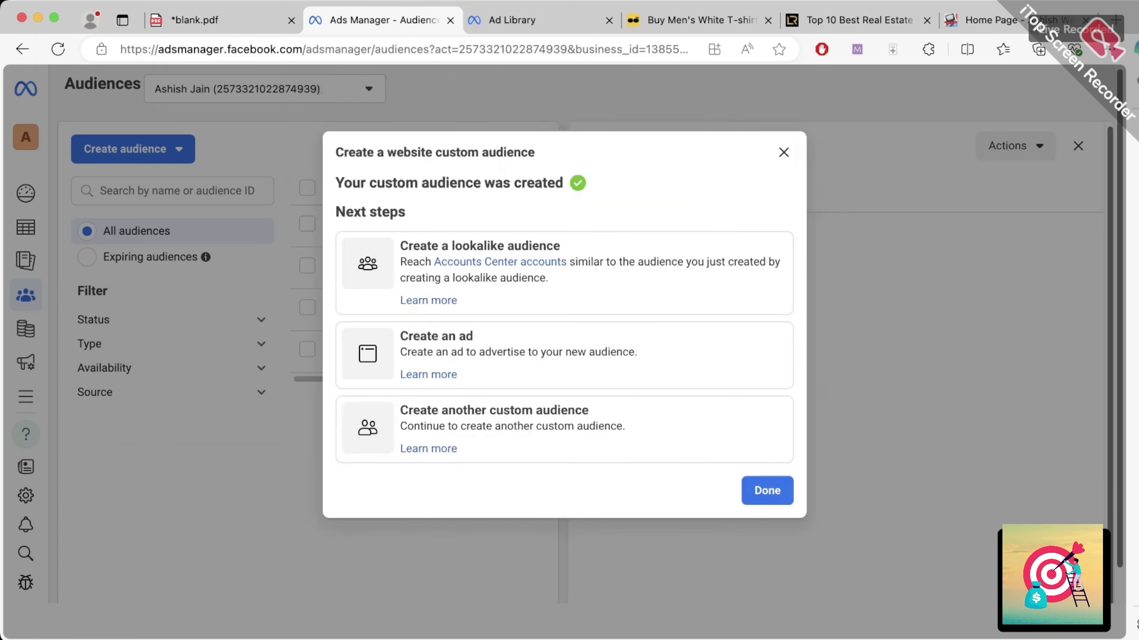
{"action": "left_click", "coordinate": [766, 540]}
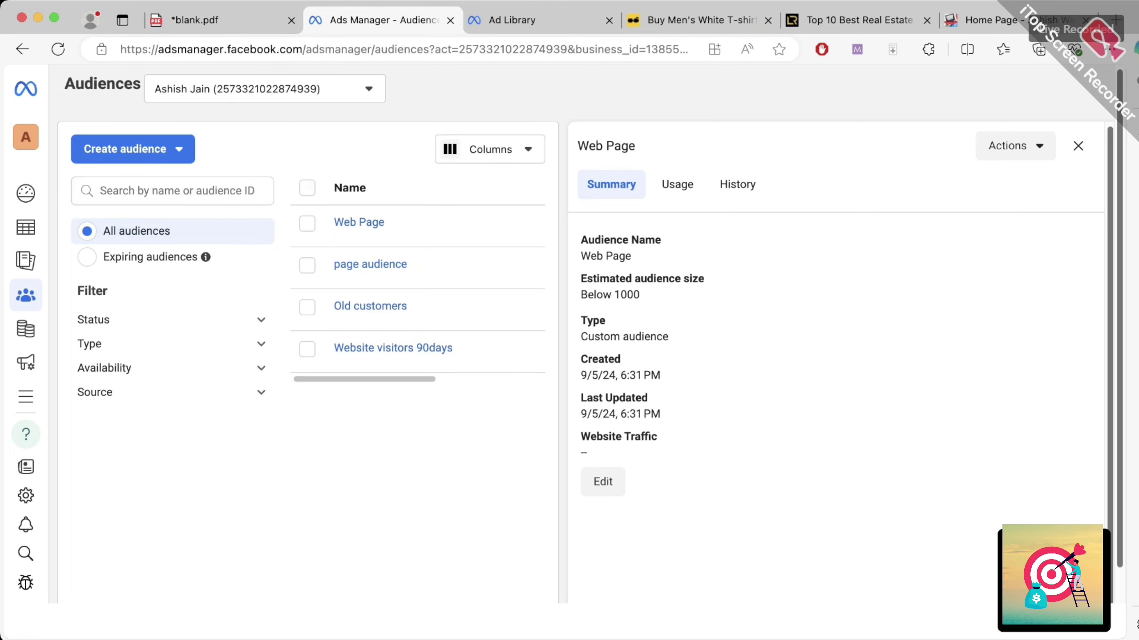
- Create a new campaign from the Campaigns page with the Traffic objective and the Manual traffic campaign setup
{"action": "left_click", "coordinate": [25, 193]}
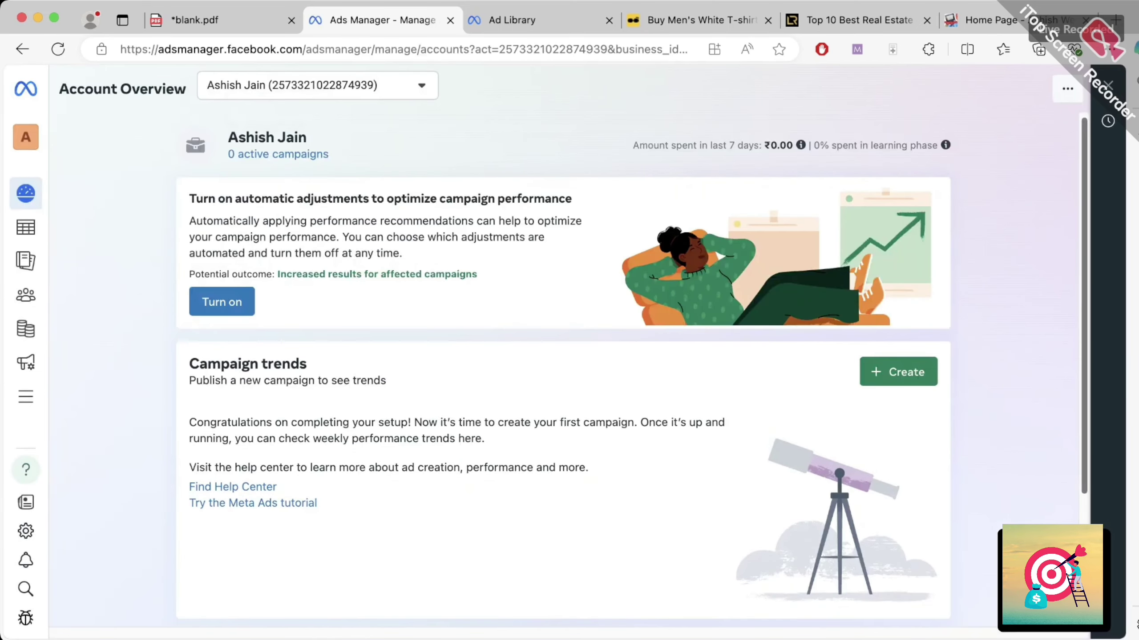
{"action": "left_click", "coordinate": [25, 227]}
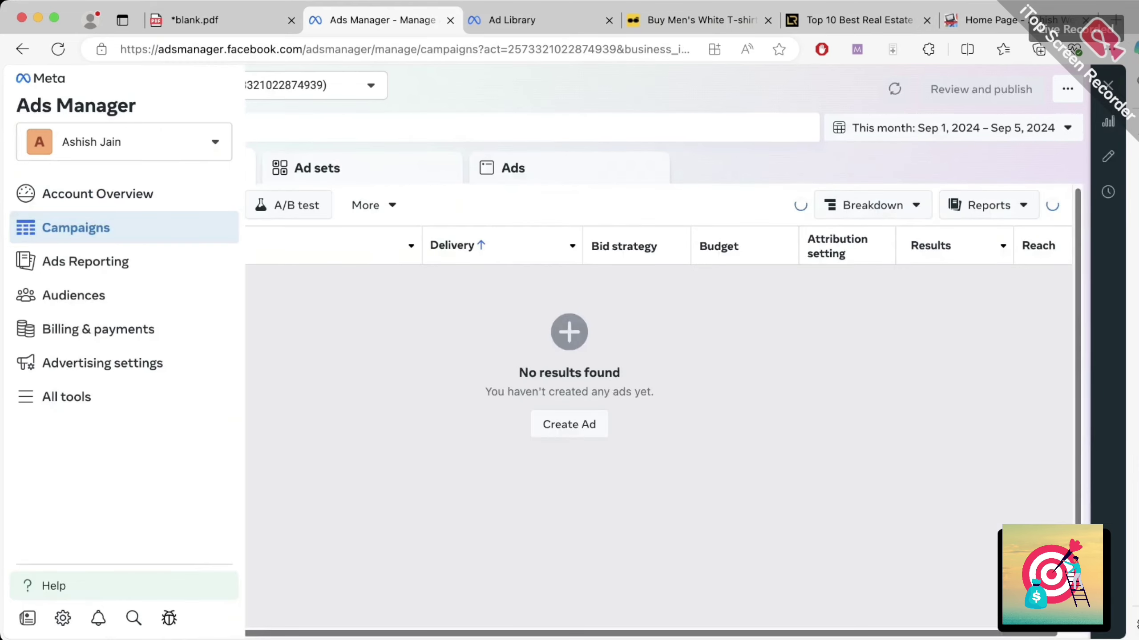
{"action": "left_click", "coordinate": [100, 205]}
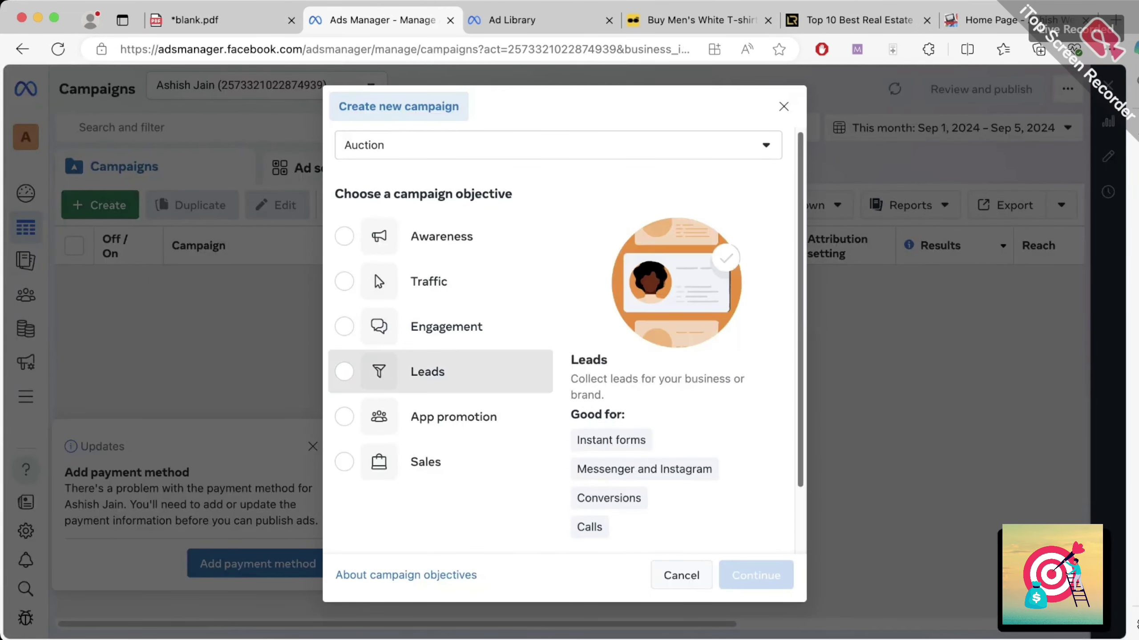
{"action": "left_click", "coordinate": [428, 372]}
{"action": "left_click", "coordinate": [425, 462]}
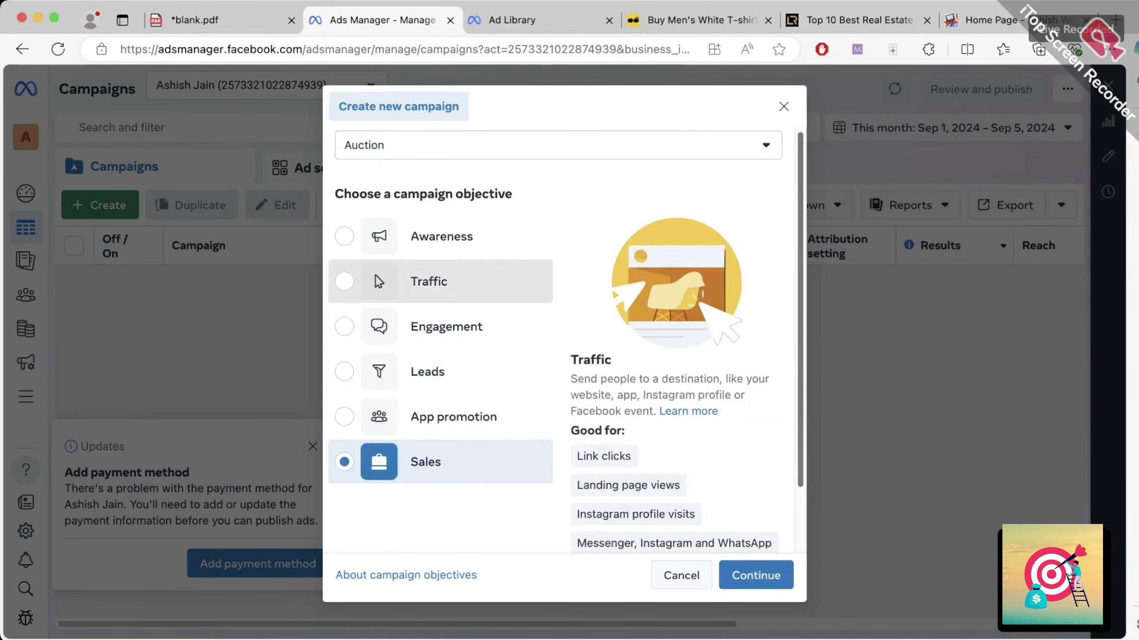
{"action": "left_click", "coordinate": [429, 281]}
{"action": "left_click", "coordinate": [756, 575]}
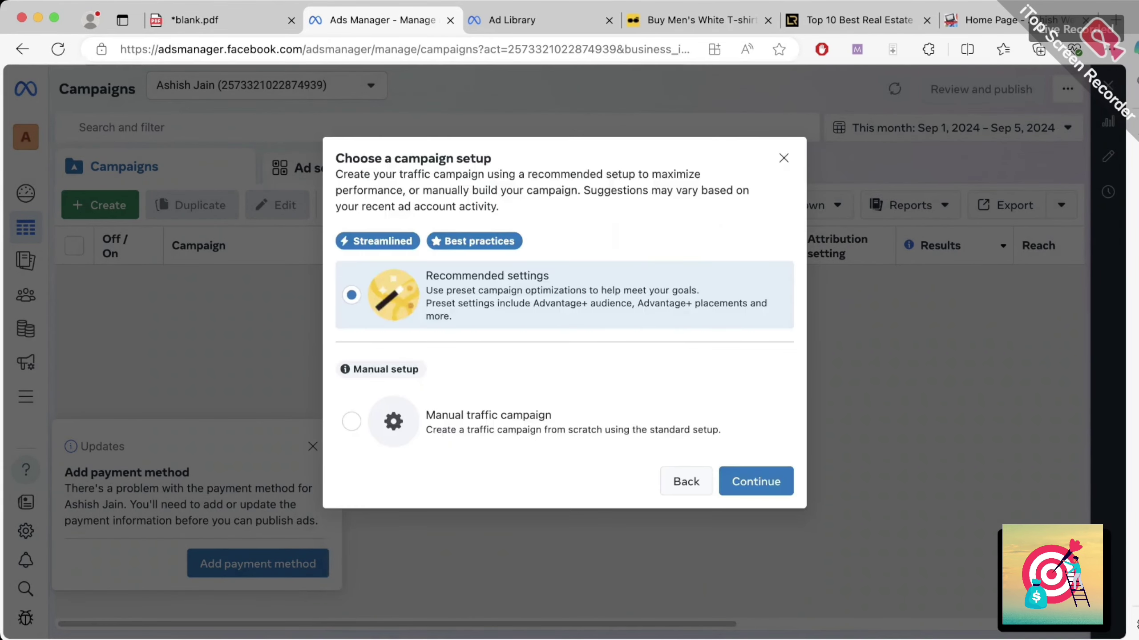
{"action": "left_click", "coordinate": [489, 416]}
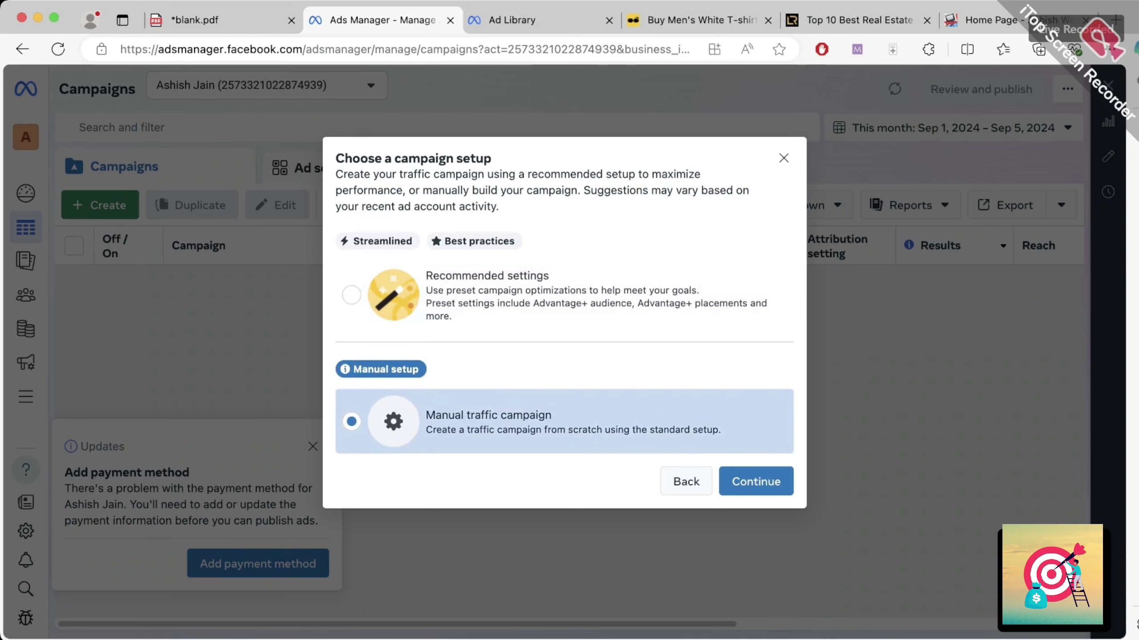
{"action": "left_click", "coordinate": [755, 481]}
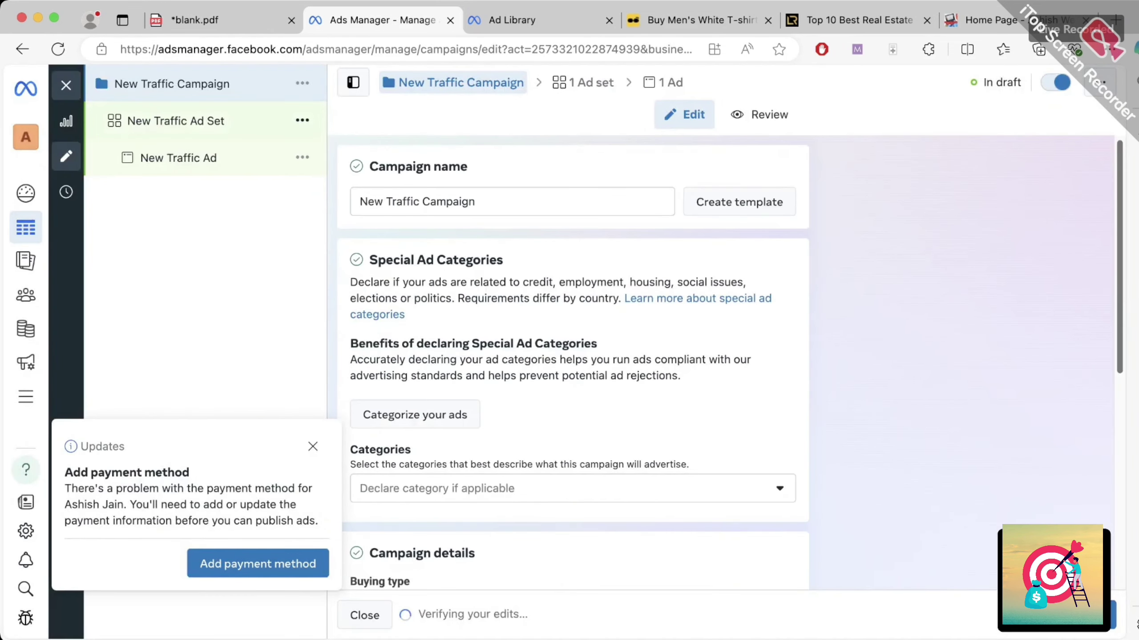
- Open the New Traffic Ad Set, dismiss the payment method notice and expand the additional options in its audience controls
{"action": "left_click", "coordinate": [175, 120]}
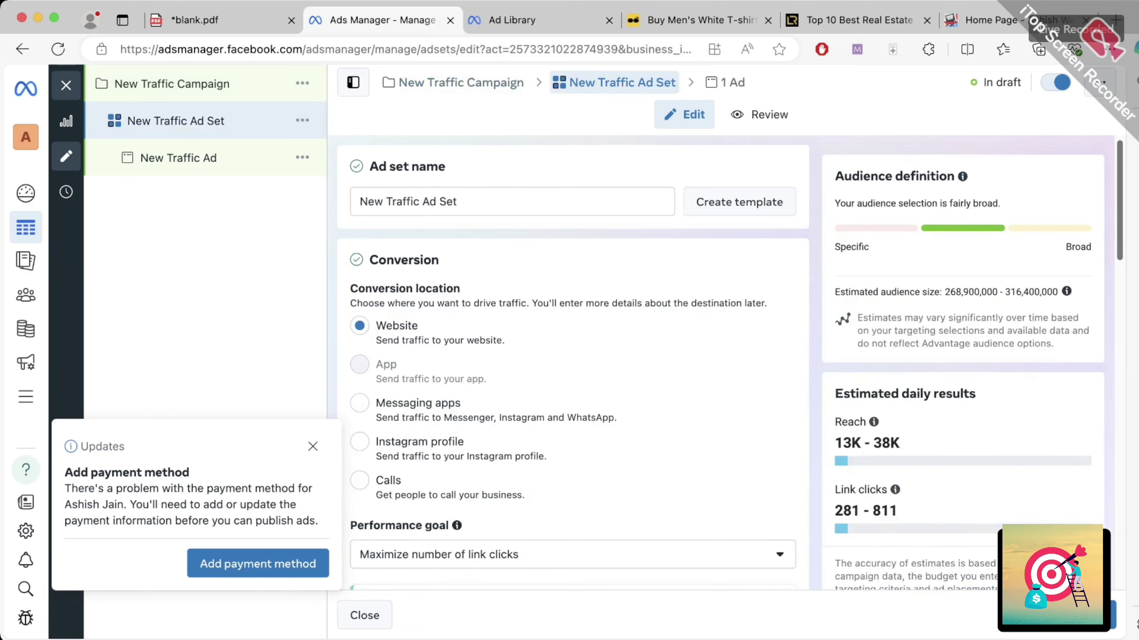
{"action": "left_click", "coordinate": [313, 446]}
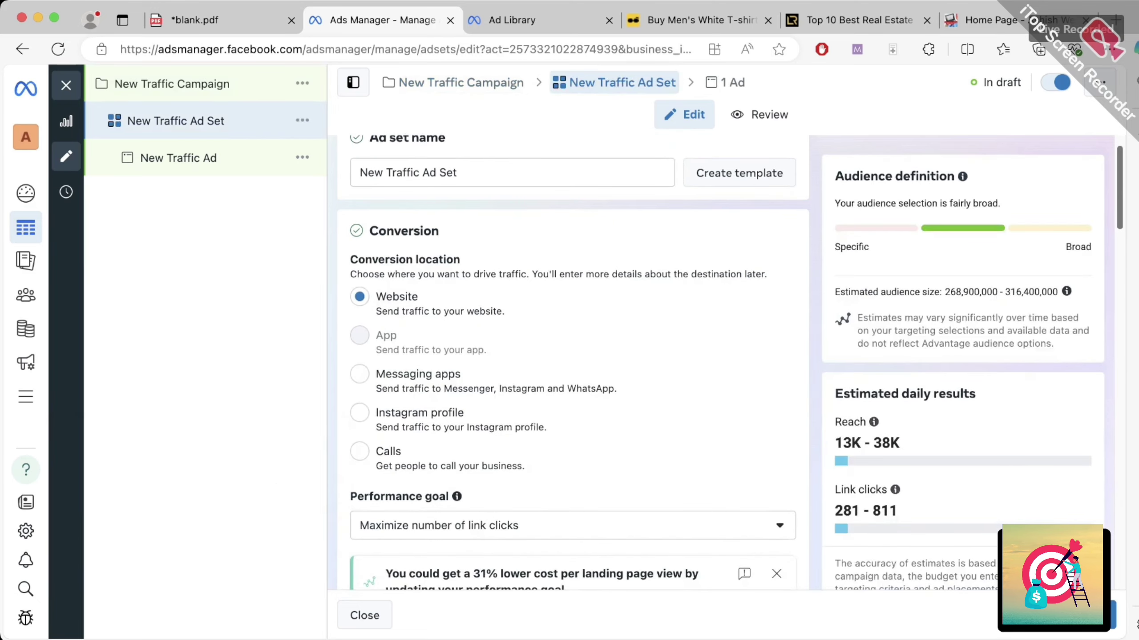
{"action": "scroll", "coordinate": [573, 359], "scroll_direction": "down", "scroll_amount": 15}
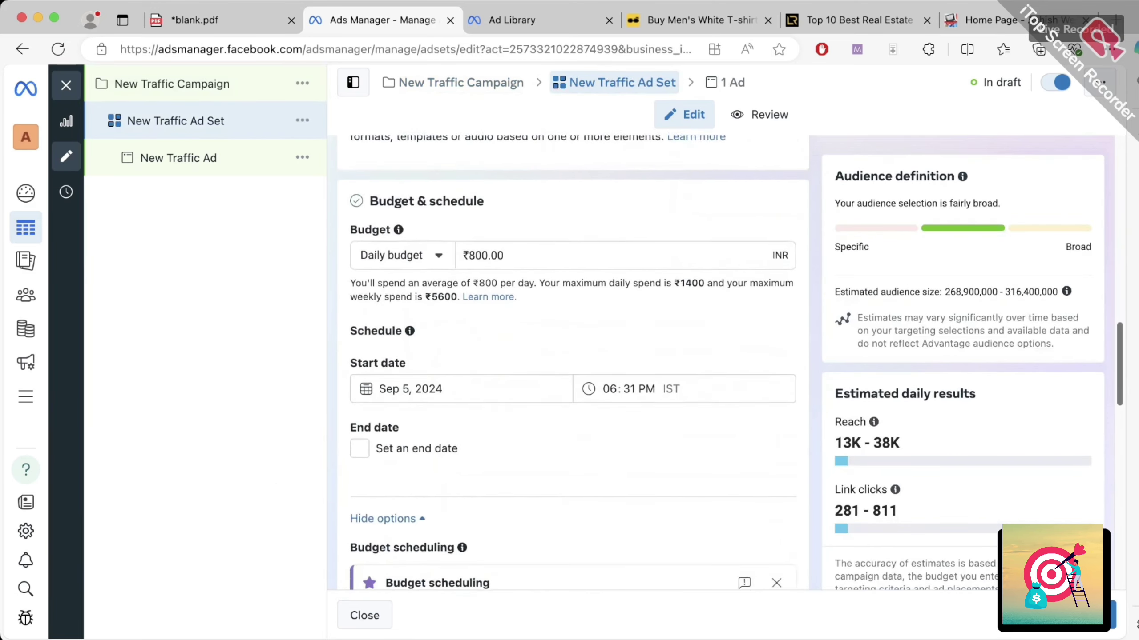
{"action": "scroll", "coordinate": [572, 359], "scroll_direction": "down", "scroll_amount": 10}
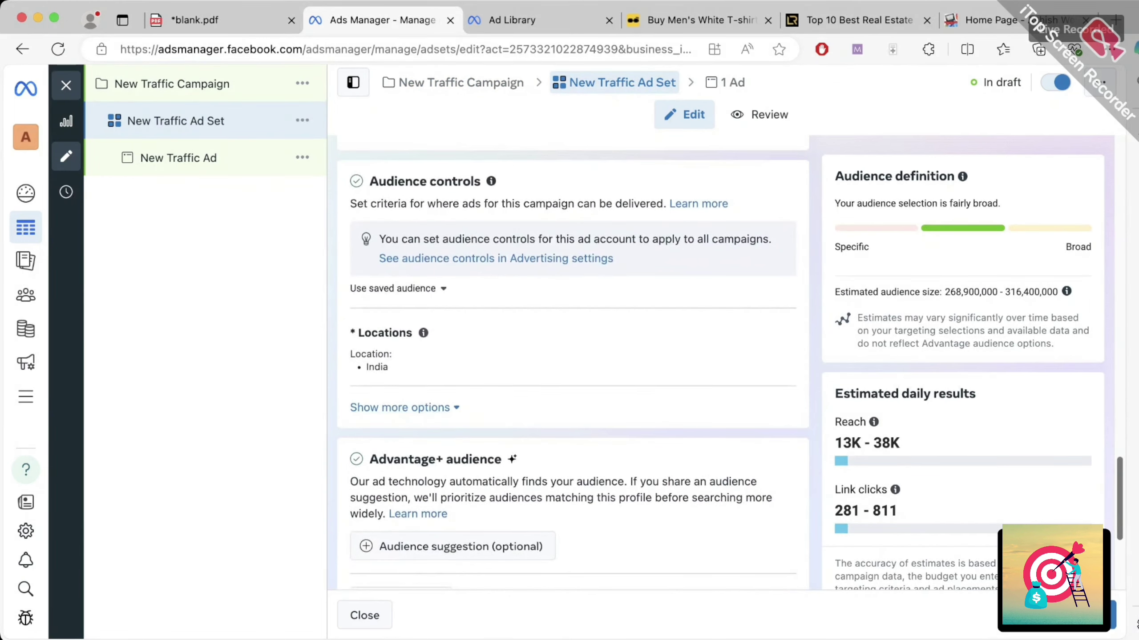
{"action": "left_click", "coordinate": [400, 407]}
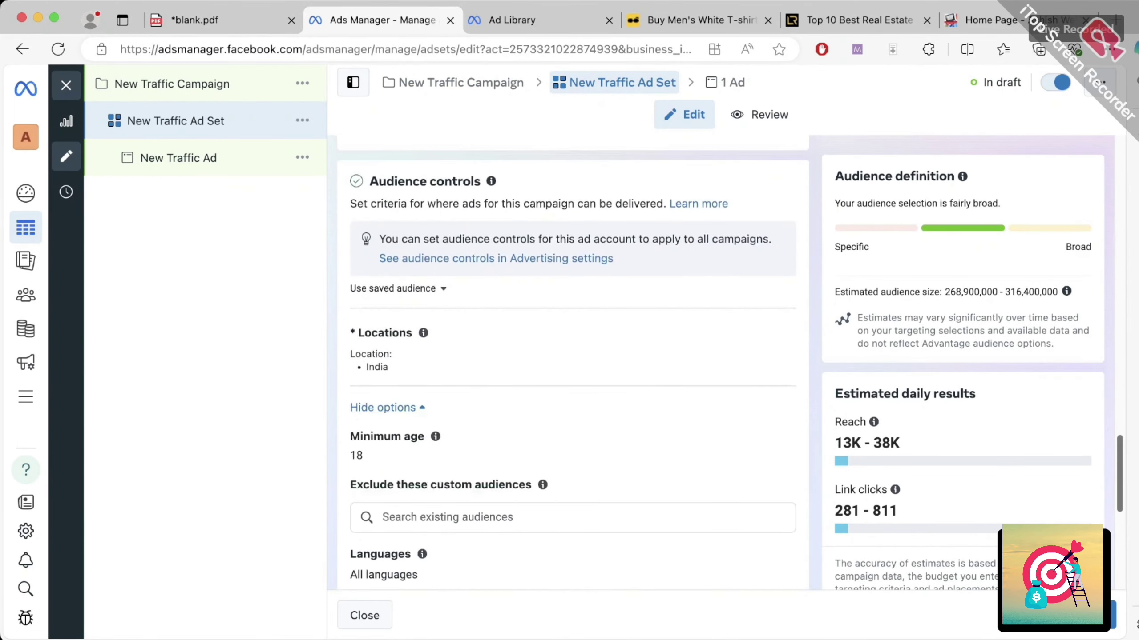
{"action": "scroll", "coordinate": [399, 408], "scroll_direction": "down", "scroll_amount": 6}
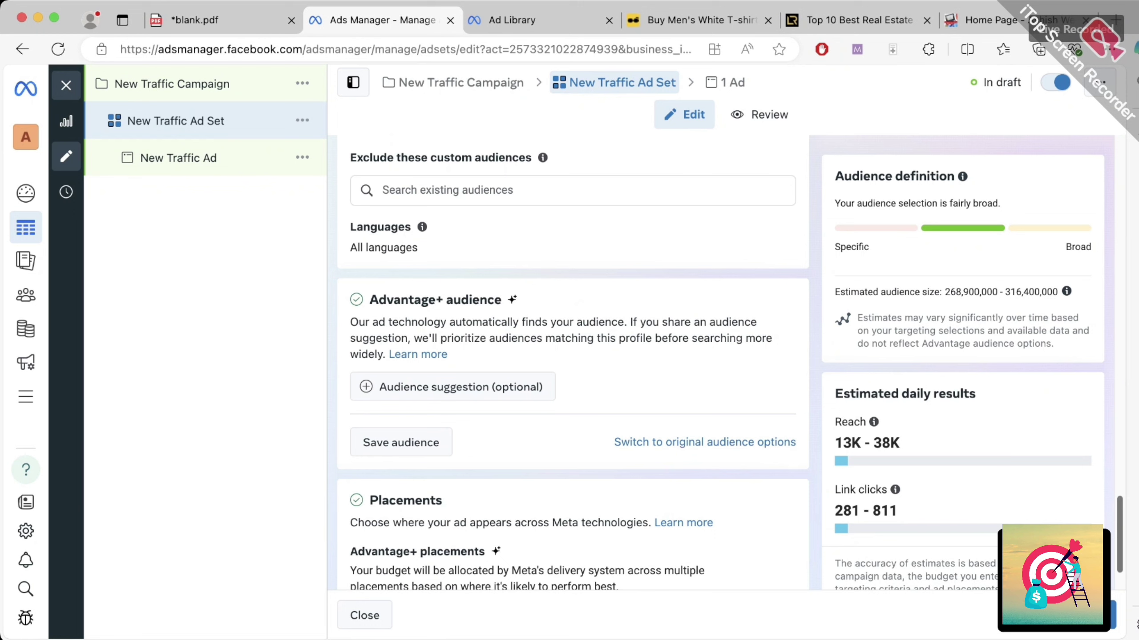
- Circle Advantage+ audience and mark the original audience options link with an underline and arrow, then clear the drawings and close the annotation tool
{"action": "left_click", "coordinate": [857, 48]}
{"action": "left_click_drag", "start_coordinate": [606, 460], "coordinate": [793, 458]}
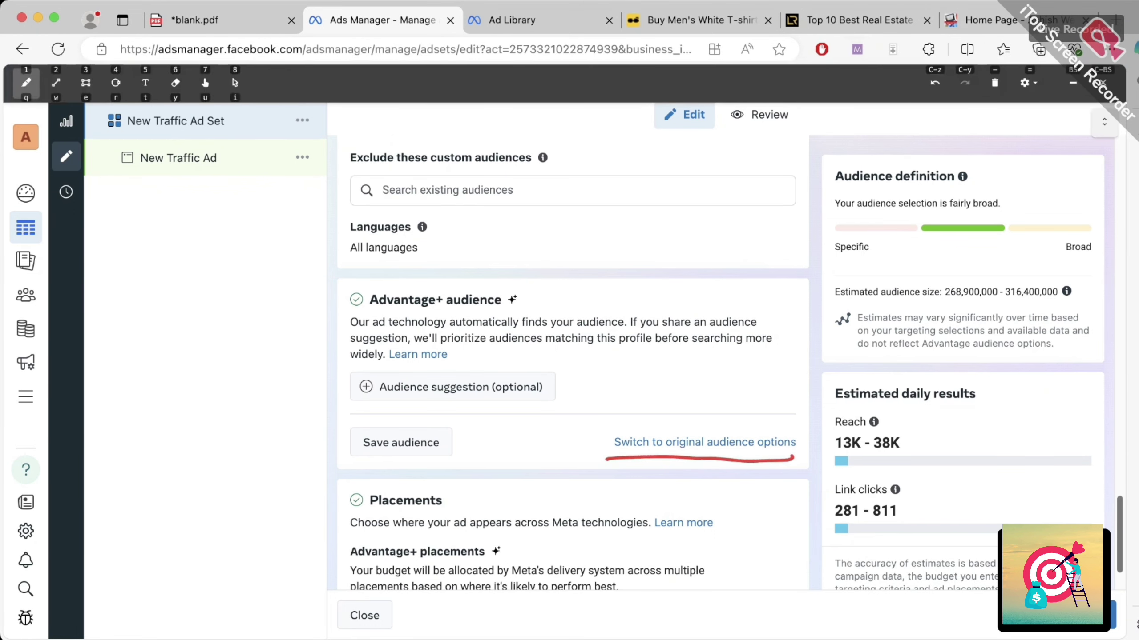
{"action": "mouse_move", "coordinate": [474, 300]}
{"action": "left_mouse_down"}
{"action": "mouse_move", "coordinate": [357, 302]}
{"action": "mouse_move", "coordinate": [396, 277]}
{"action": "left_mouse_up"}
{"action": "mouse_move", "coordinate": [505, 309]}
{"action": "left_mouse_down"}
{"action": "mouse_move", "coordinate": [532, 336]}
{"action": "mouse_move", "coordinate": [492, 350]}
{"action": "left_mouse_up"}
{"action": "mouse_move", "coordinate": [544, 446]}
{"action": "left_mouse_down"}
{"action": "mouse_move", "coordinate": [601, 446]}
{"action": "mouse_move", "coordinate": [578, 459]}
{"action": "left_mouse_up"}
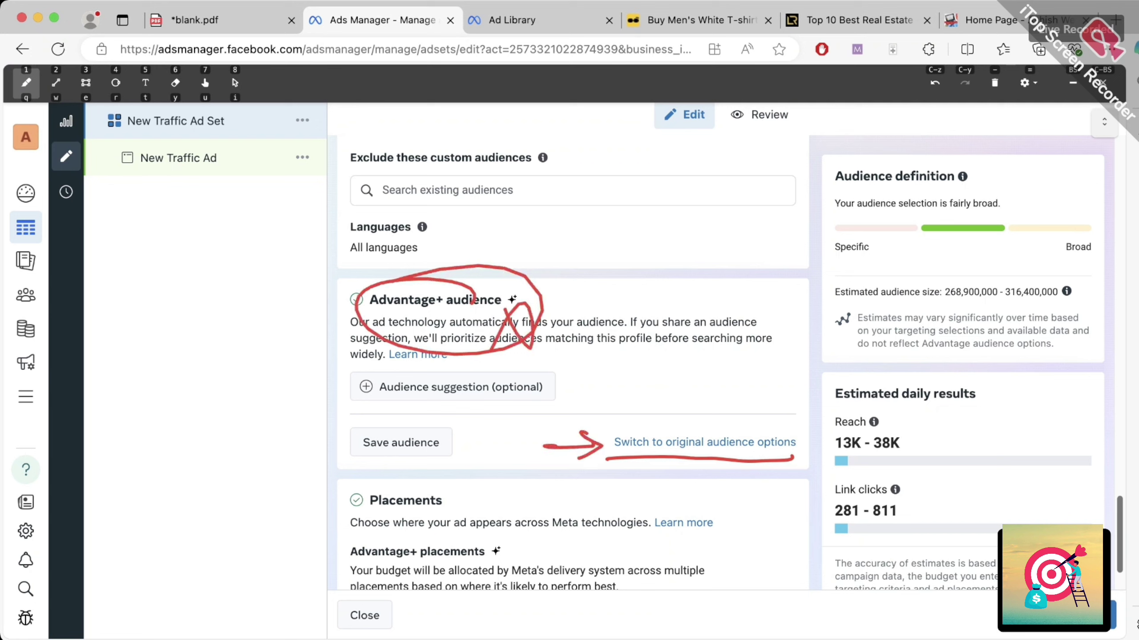
{"action": "left_click_drag", "start_coordinate": [667, 394], "coordinate": [668, 430]}
{"action": "mouse_move", "coordinate": [653, 411]}
{"action": "left_mouse_down"}
{"action": "mouse_move", "coordinate": [677, 409]}
{"action": "mouse_move", "coordinate": [707, 431]}
{"action": "left_mouse_up"}
{"action": "mouse_move", "coordinate": [696, 417]}
{"action": "left_mouse_down"}
{"action": "mouse_move", "coordinate": [707, 431]}
{"action": "mouse_move", "coordinate": [718, 419]}
{"action": "left_mouse_up"}
{"action": "left_click", "coordinate": [994, 83]}
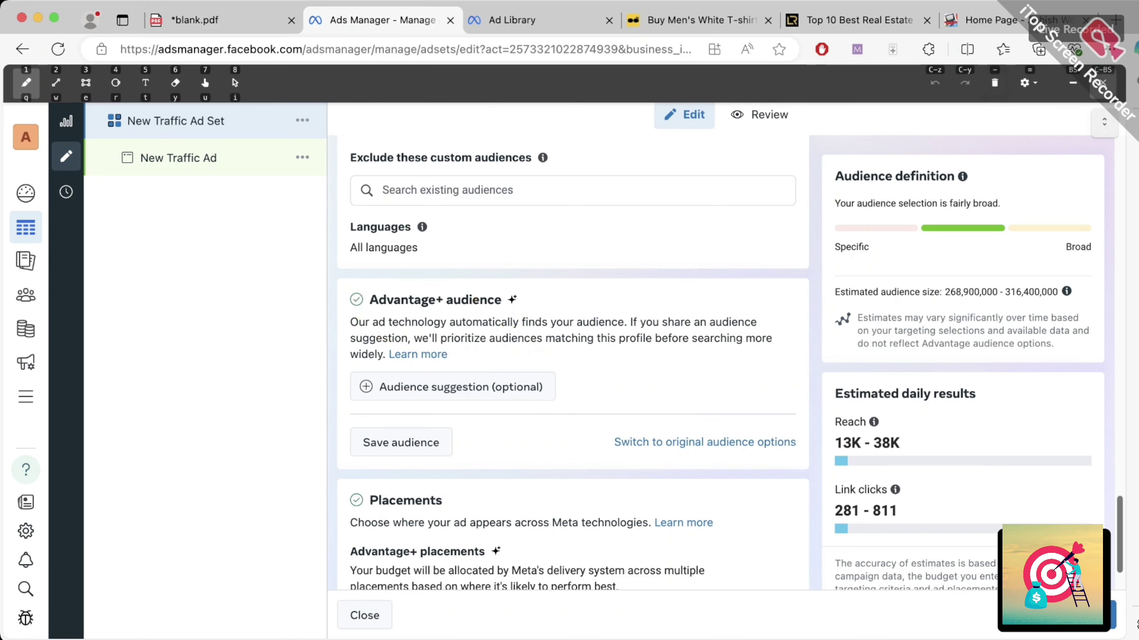
{"action": "left_click", "coordinate": [1102, 83]}
- Switch the ad set from Advantage+ audience to the original audience options and confirm using the original audience
{"action": "left_click", "coordinate": [704, 442]}
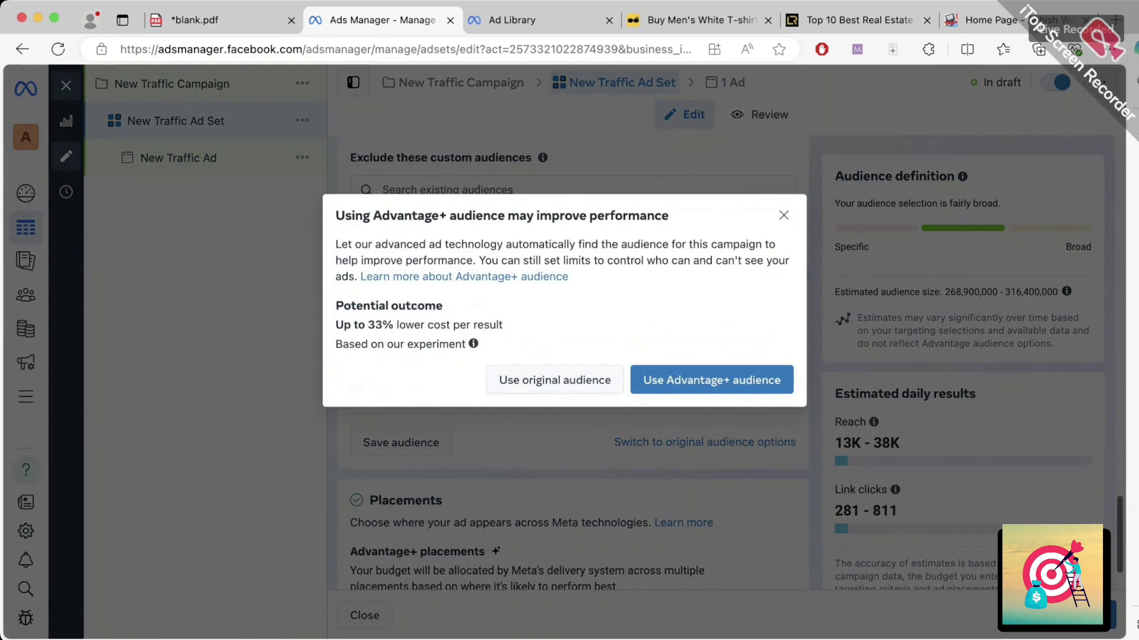
{"action": "left_click", "coordinate": [554, 380]}
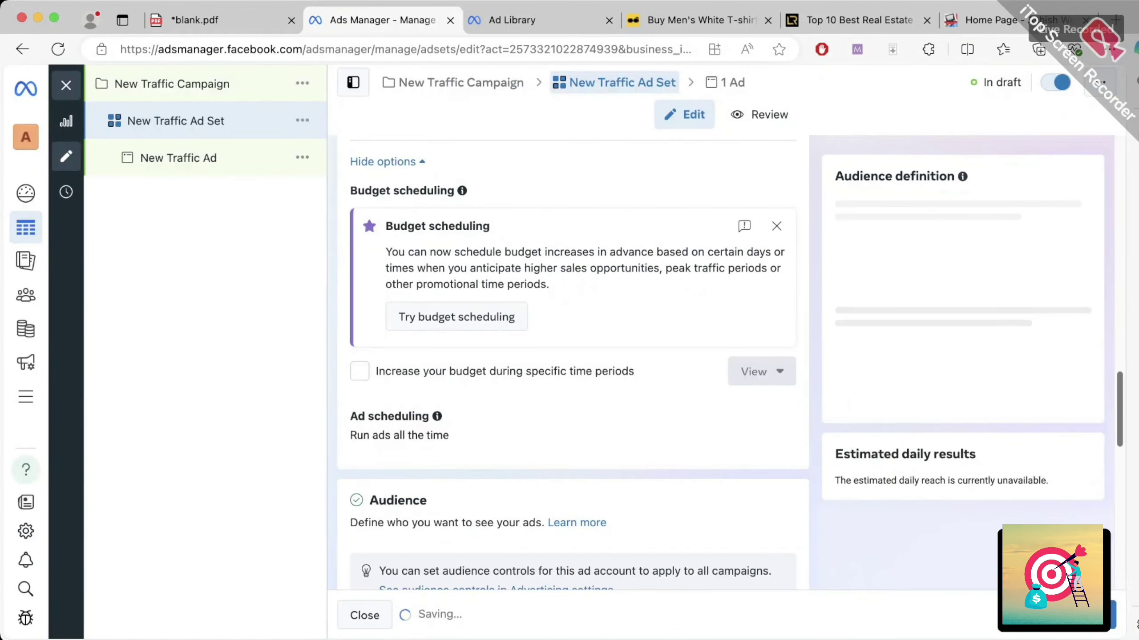
{"action": "scroll", "coordinate": [572, 362], "scroll_direction": "down", "scroll_amount": 1}
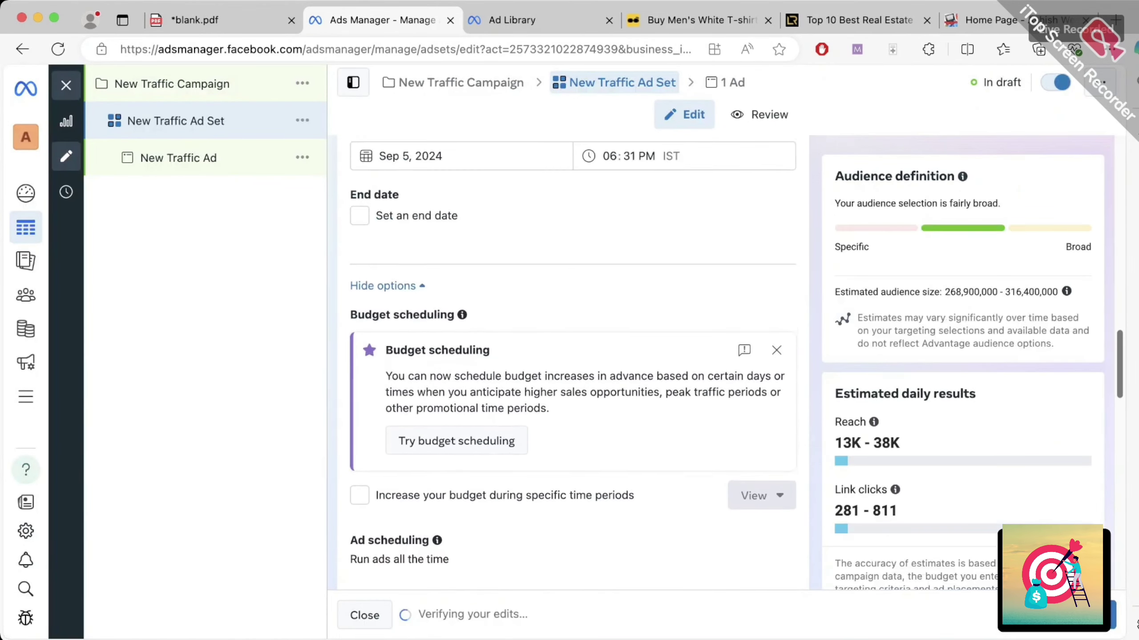
{"action": "scroll", "coordinate": [515, 451], "scroll_direction": "down", "scroll_amount": 8}
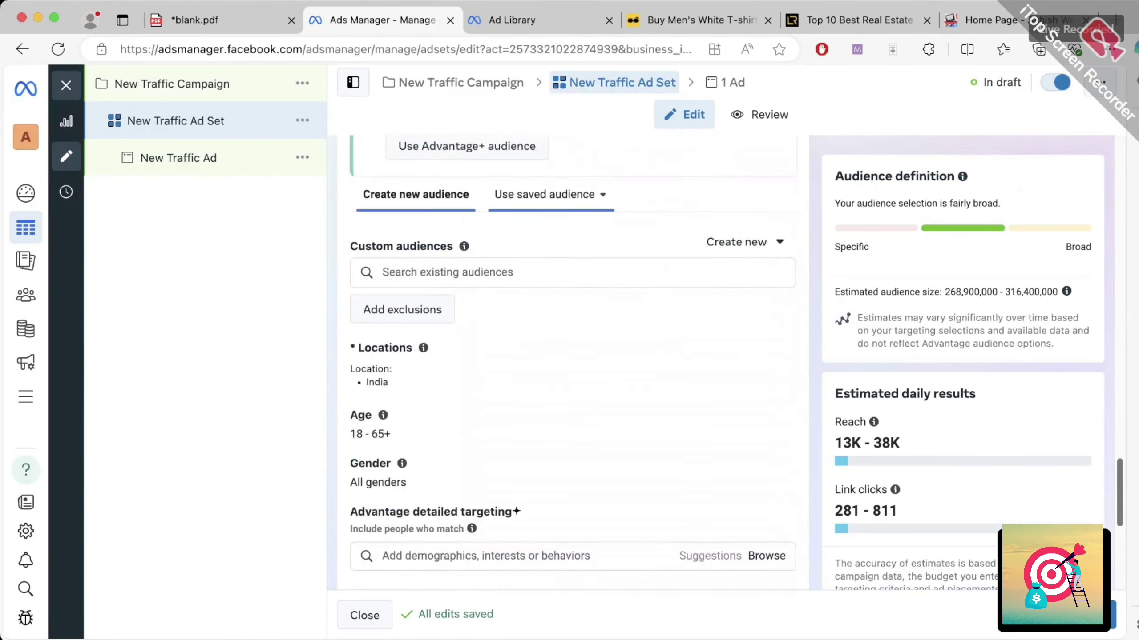
{"action": "scroll", "coordinate": [515, 451], "scroll_direction": "up", "scroll_amount": 5}
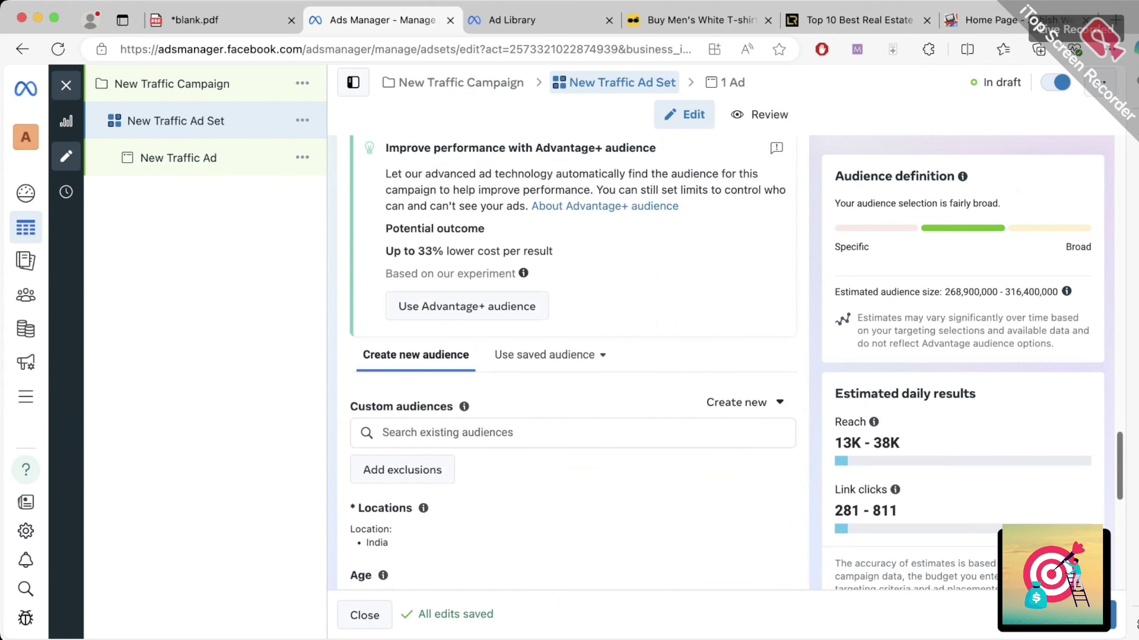
{"action": "left_click", "coordinate": [549, 355]}
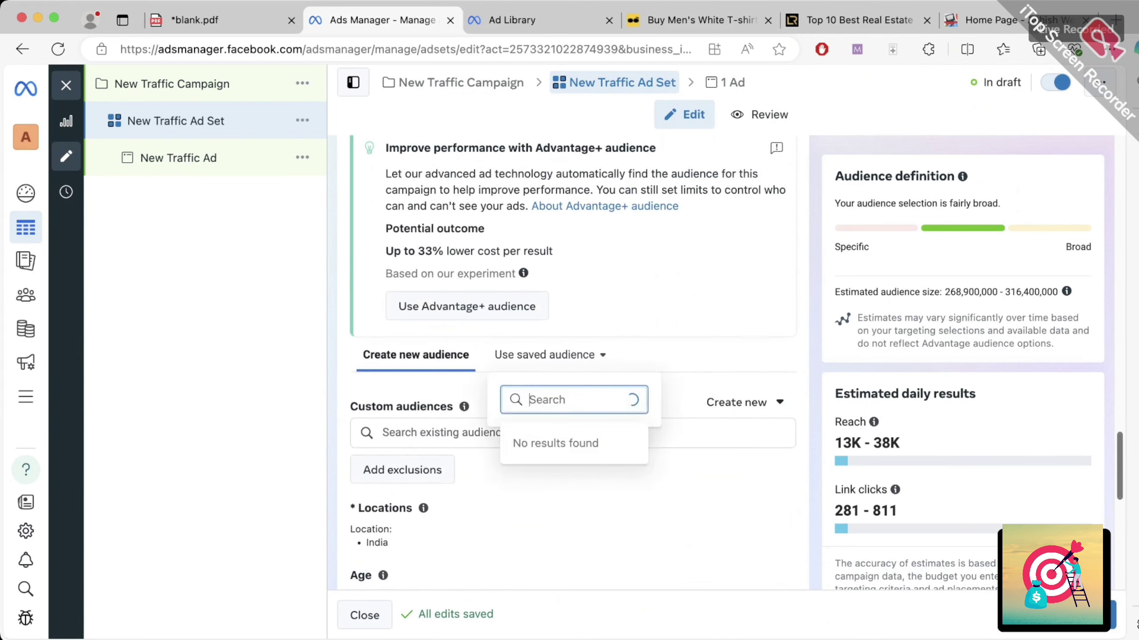
{"action": "left_click", "coordinate": [549, 355]}
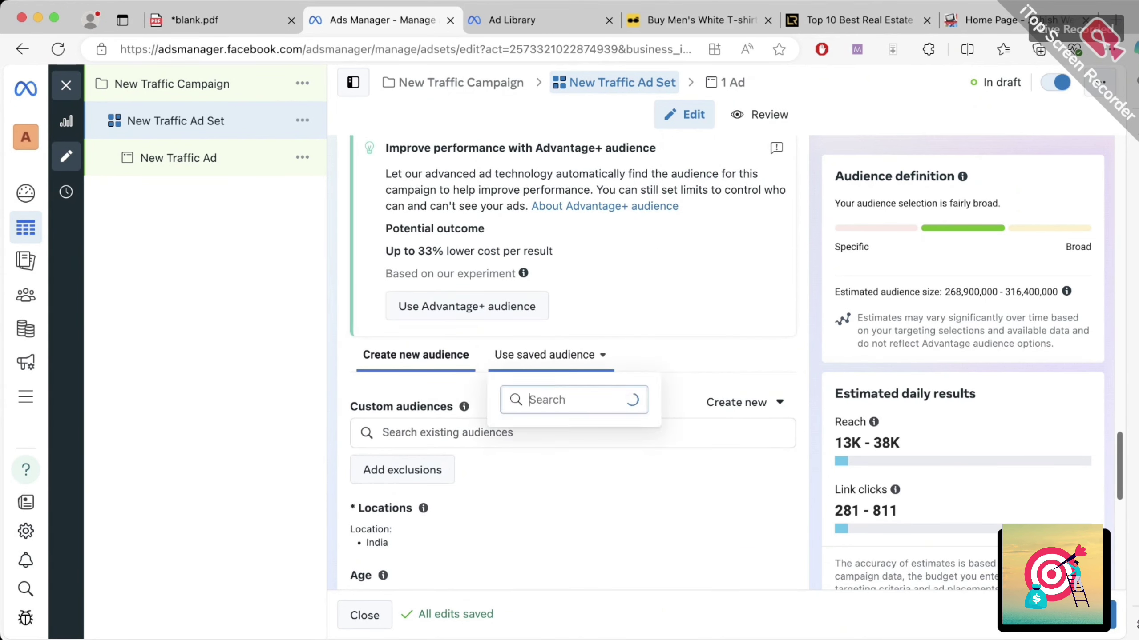
{"action": "type", "text": "w"}
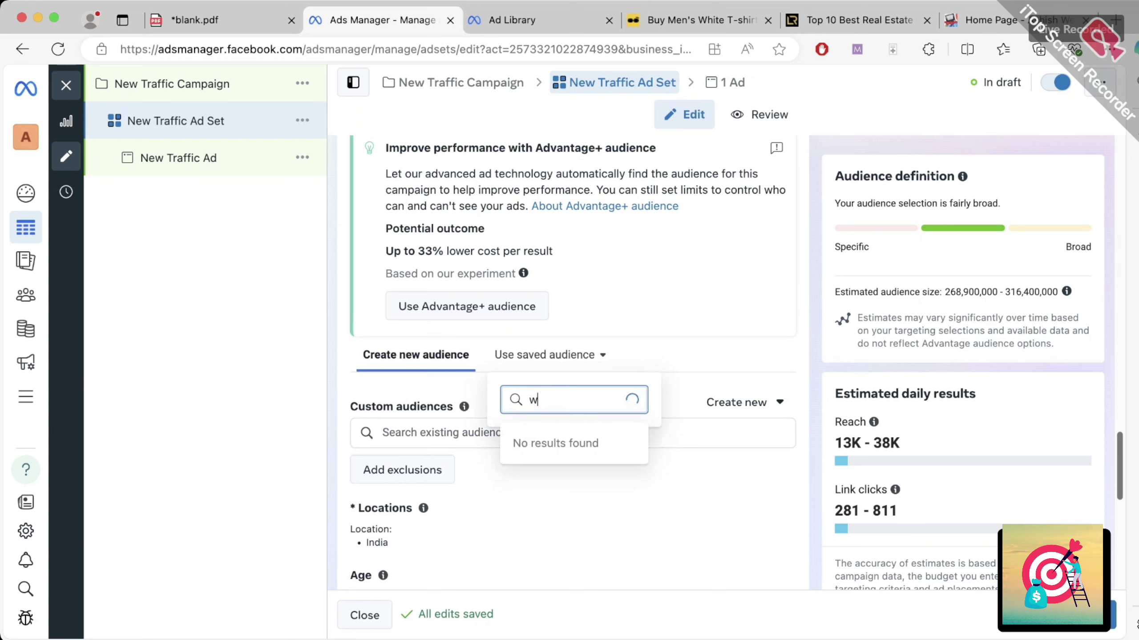
{"action": "key", "text": "Escape"}
- Include the existing Web Page website audience in the ad set's custom audiences and close the audience list
{"action": "scroll", "coordinate": [573, 361], "scroll_direction": "down", "scroll_amount": 1}
{"action": "scroll", "coordinate": [573, 362], "scroll_direction": "down", "scroll_amount": 3}
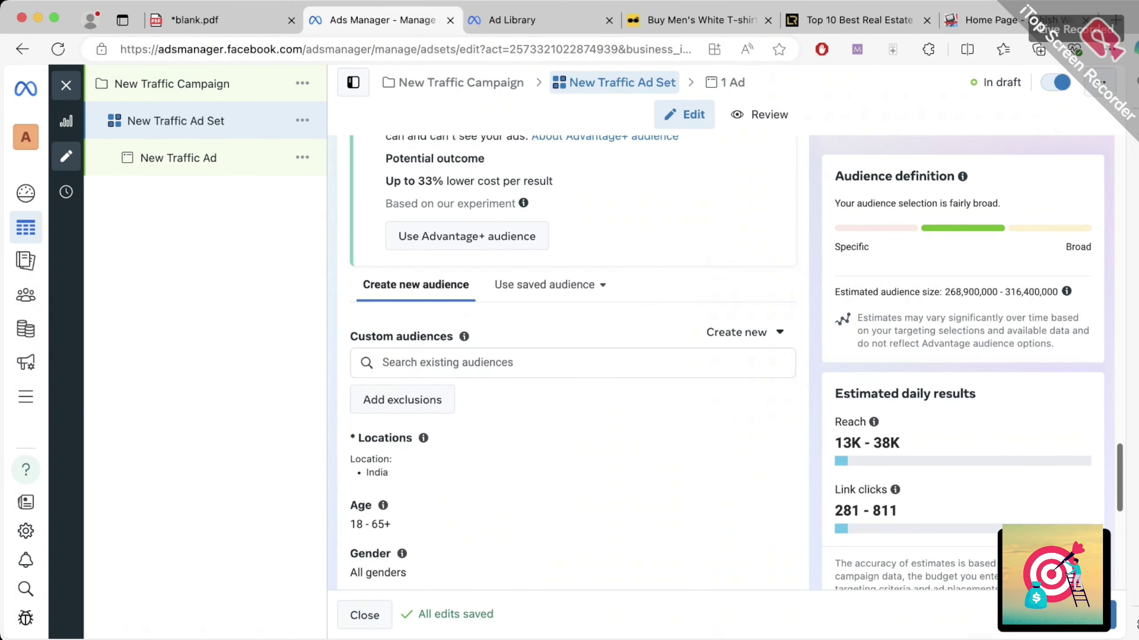
{"action": "left_click", "coordinate": [382, 362]}
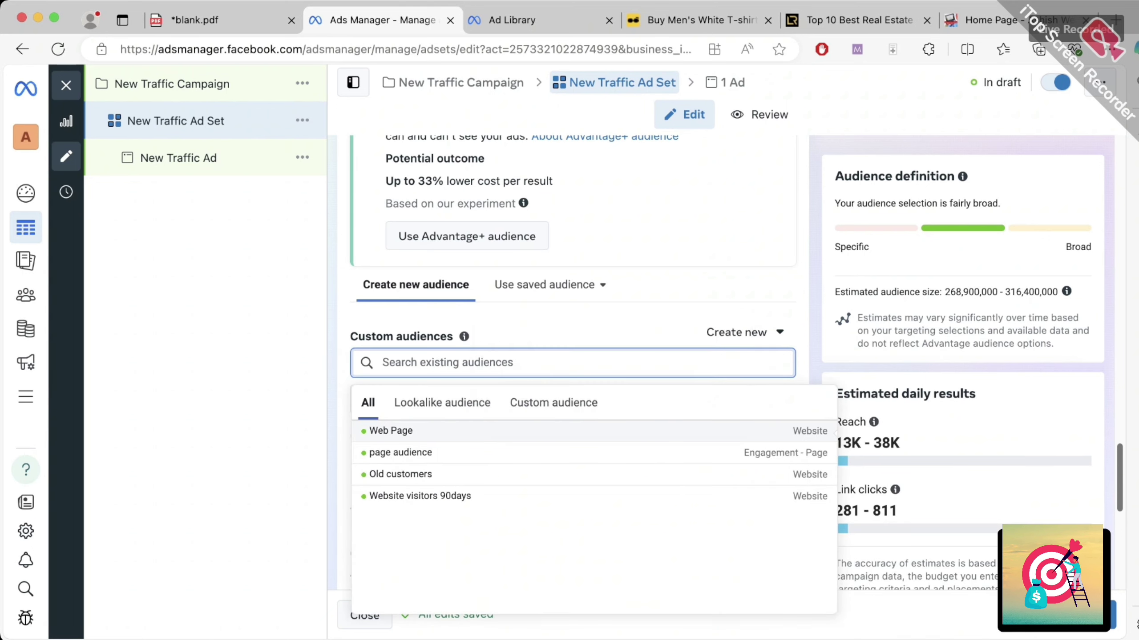
{"action": "left_click_drag", "start_coordinate": [350, 337], "coordinate": [447, 336]}
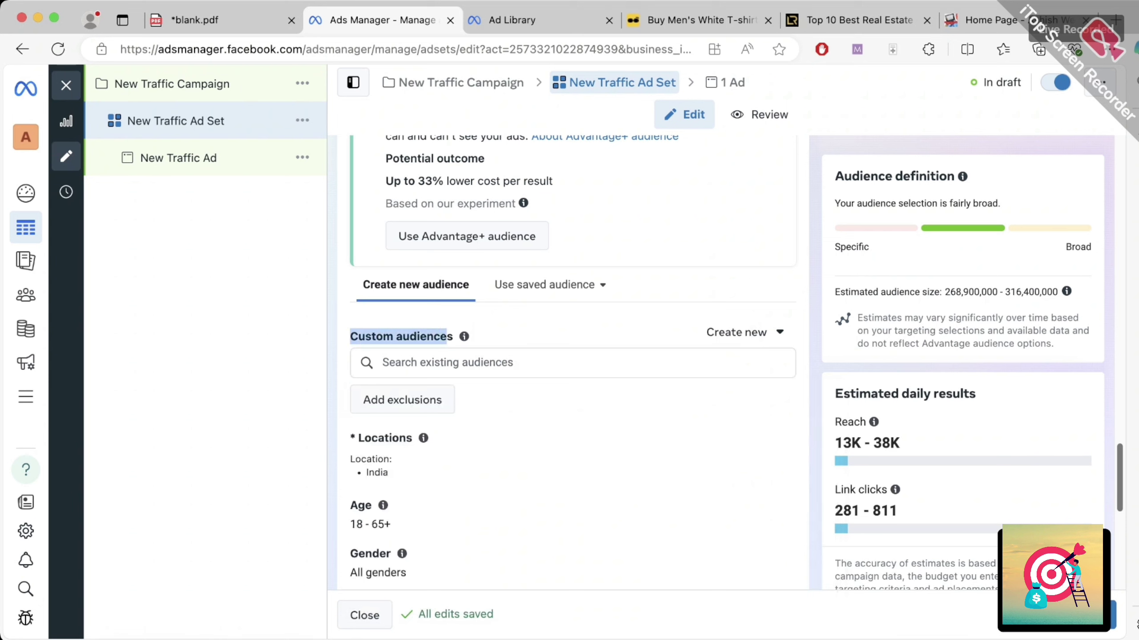
{"action": "left_click", "coordinate": [447, 362]}
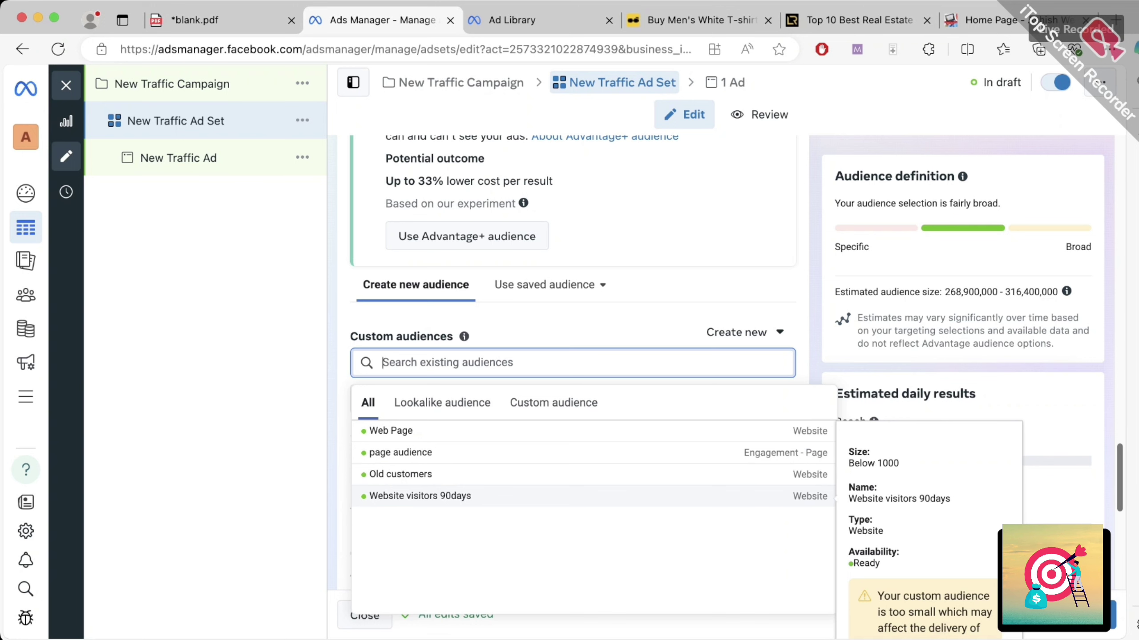
{"action": "left_click", "coordinate": [391, 430]}
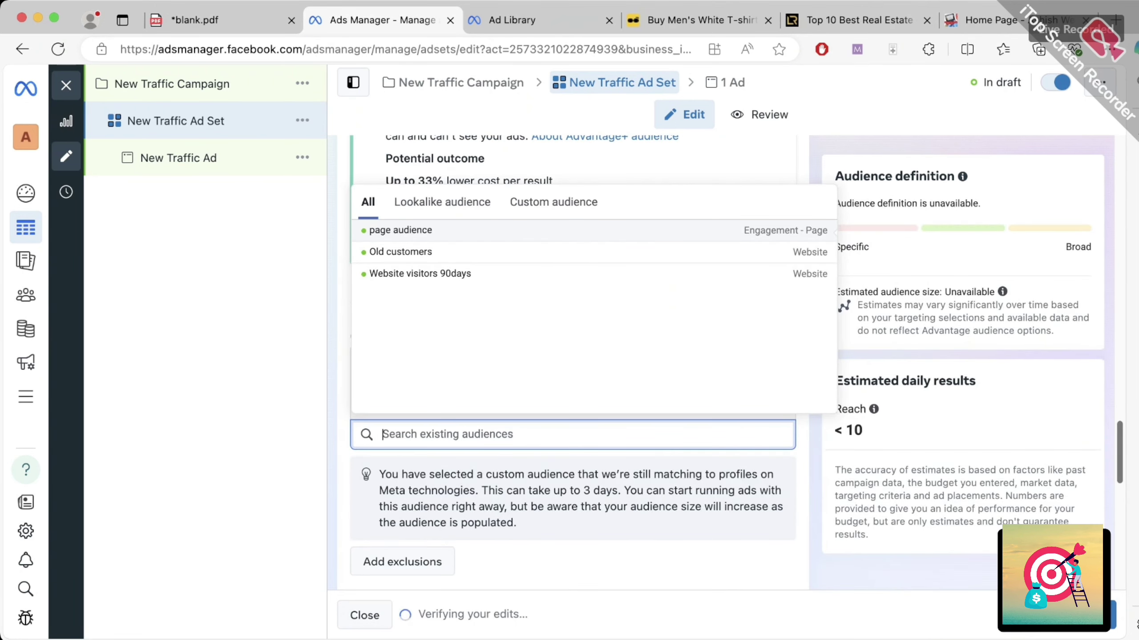
{"action": "key", "text": "Escape"}
{"action": "scroll", "coordinate": [573, 394], "scroll_direction": "down", "scroll_amount": 5}
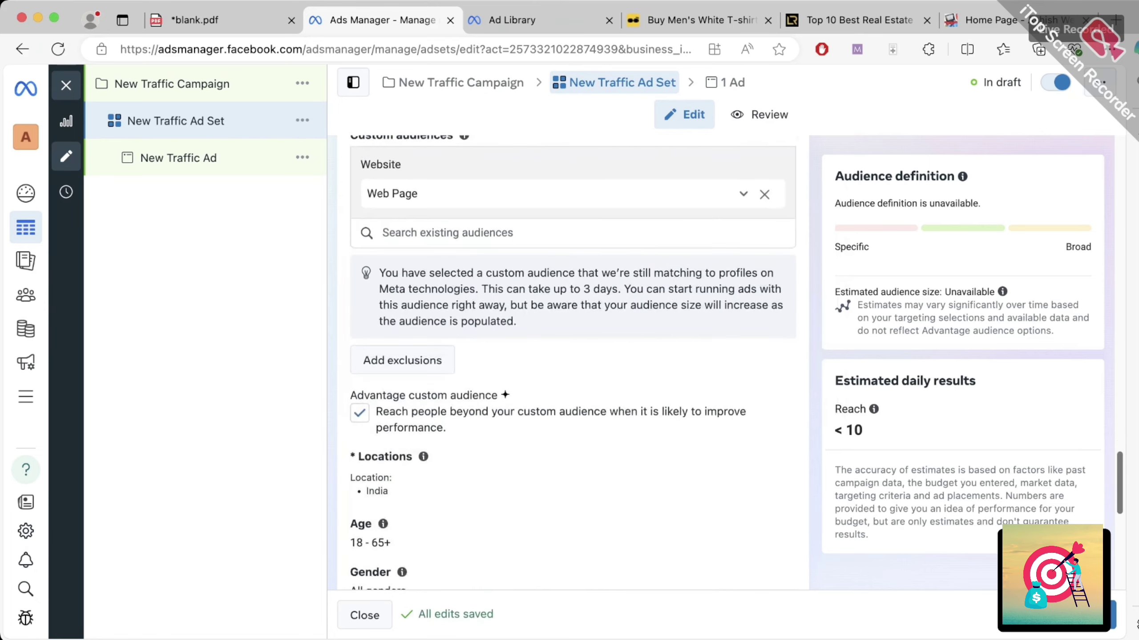
- Circle Add exclusions with an arrow, tick and underline the Advantage custom audience option, and clear the drawings
{"action": "scroll", "coordinate": [572, 363], "scroll_direction": "up", "scroll_amount": 4}
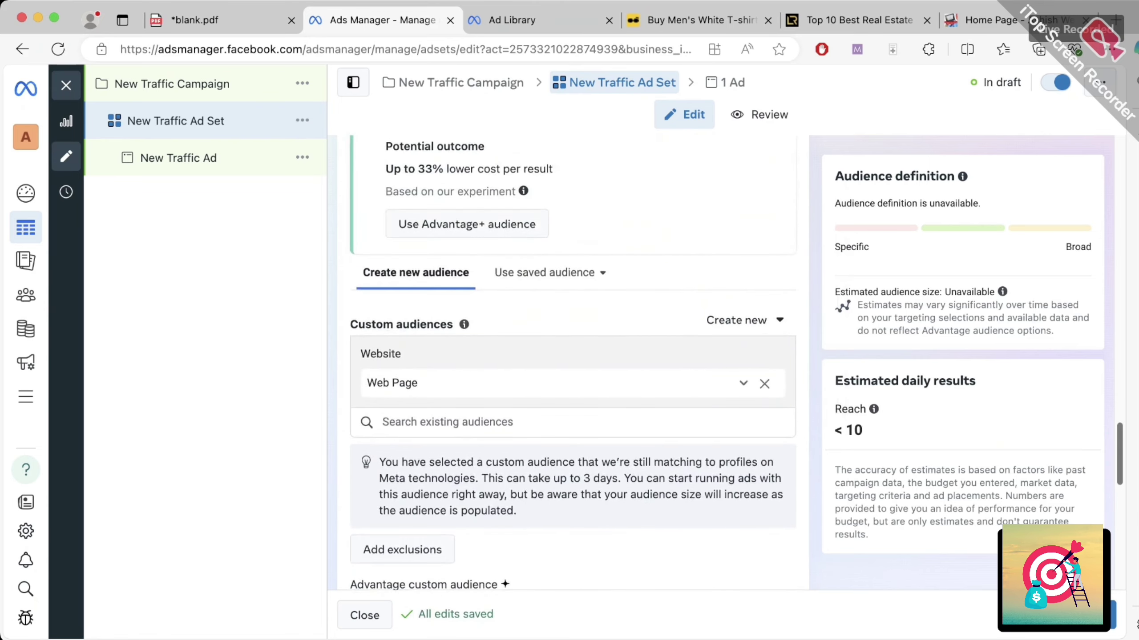
{"action": "scroll", "coordinate": [573, 363], "scroll_direction": "down", "scroll_amount": 5}
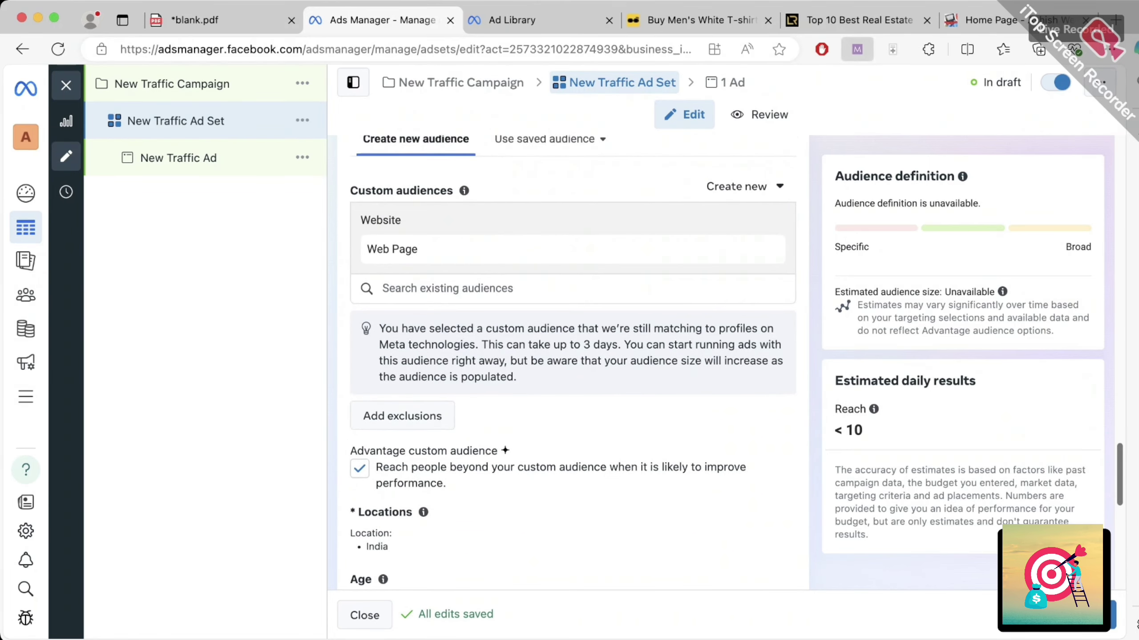
{"action": "mouse_move", "coordinate": [399, 390]}
{"action": "left_mouse_down"}
{"action": "mouse_move", "coordinate": [360, 395]}
{"action": "mouse_move", "coordinate": [468, 417]}
{"action": "mouse_move", "coordinate": [385, 389]}
{"action": "left_mouse_up"}
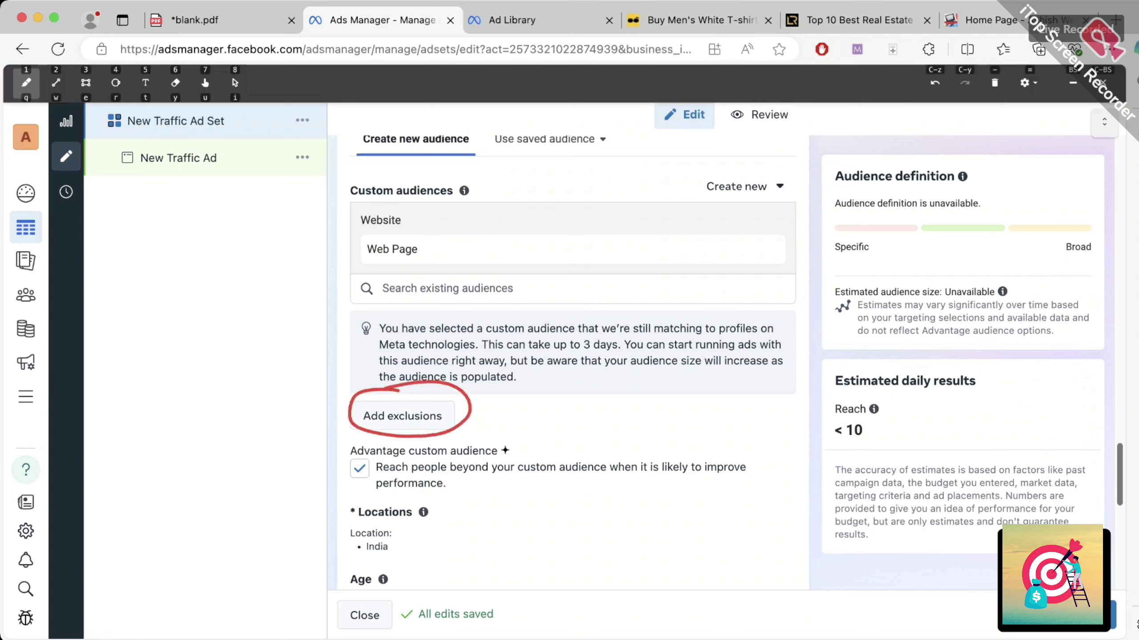
{"action": "mouse_move", "coordinate": [458, 414]}
{"action": "left_mouse_down"}
{"action": "mouse_move", "coordinate": [499, 400]}
{"action": "mouse_move", "coordinate": [503, 413]}
{"action": "left_mouse_up"}
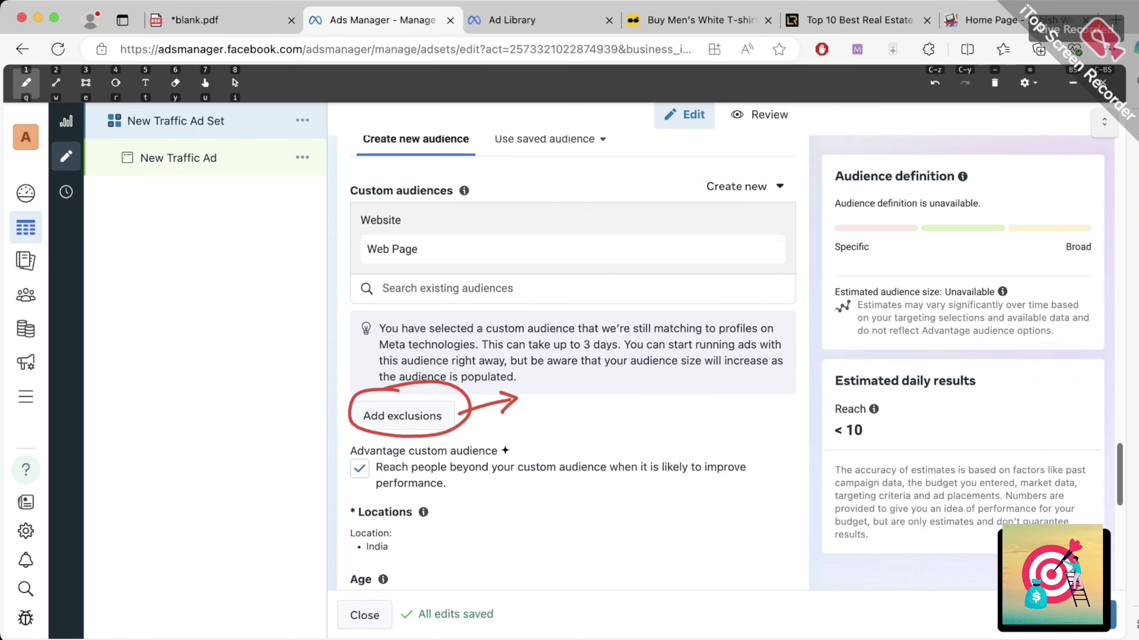
{"action": "mouse_move", "coordinate": [345, 492]}
{"action": "left_mouse_down"}
{"action": "mouse_move", "coordinate": [357, 502]}
{"action": "mouse_move", "coordinate": [373, 484]}
{"action": "left_mouse_up"}
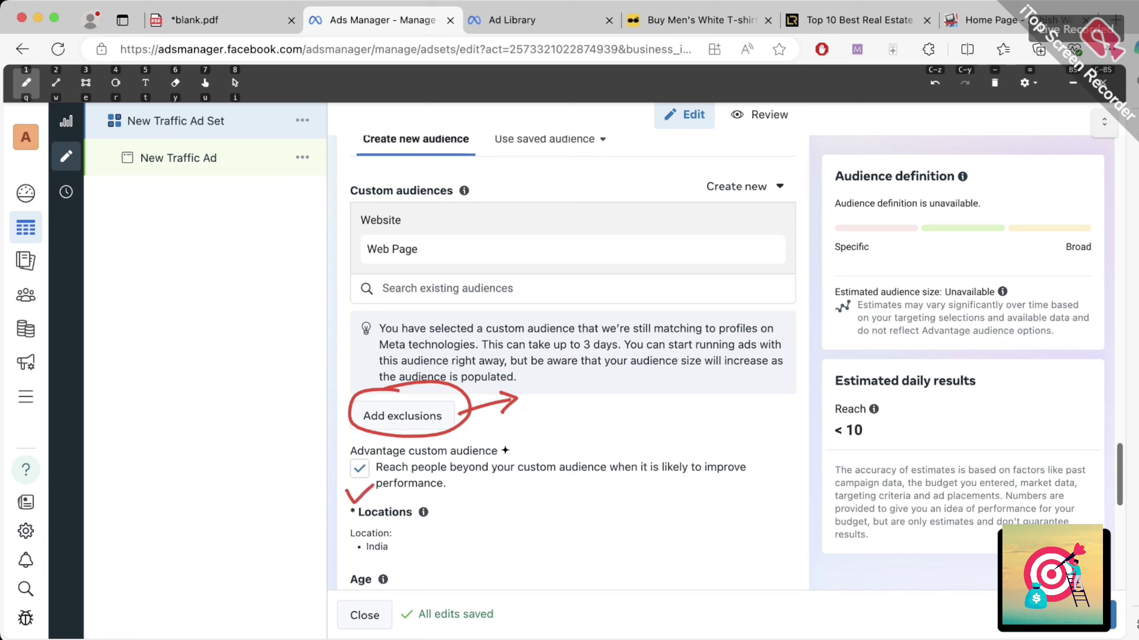
{"action": "left_click_drag", "start_coordinate": [343, 445], "coordinate": [394, 439]}
{"action": "left_click_drag", "start_coordinate": [366, 463], "coordinate": [522, 456]}
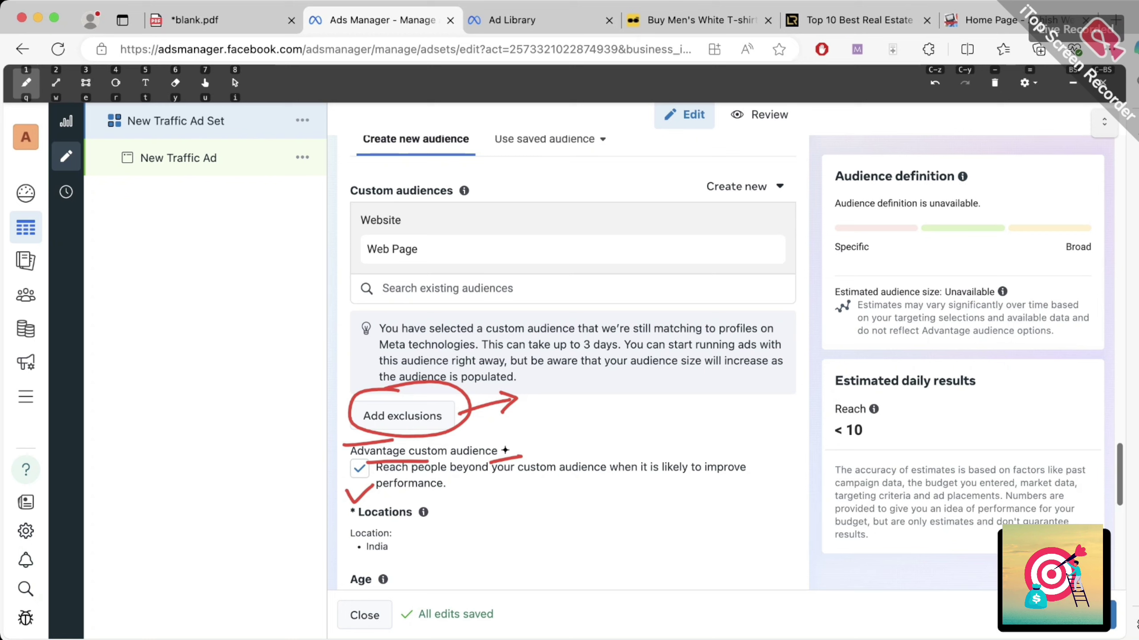
{"action": "mouse_move", "coordinate": [457, 395]}
{"action": "left_mouse_down"}
{"action": "mouse_move", "coordinate": [530, 352]}
{"action": "mouse_move", "coordinate": [523, 371]}
{"action": "left_mouse_up"}
{"action": "left_click", "coordinate": [994, 83]}
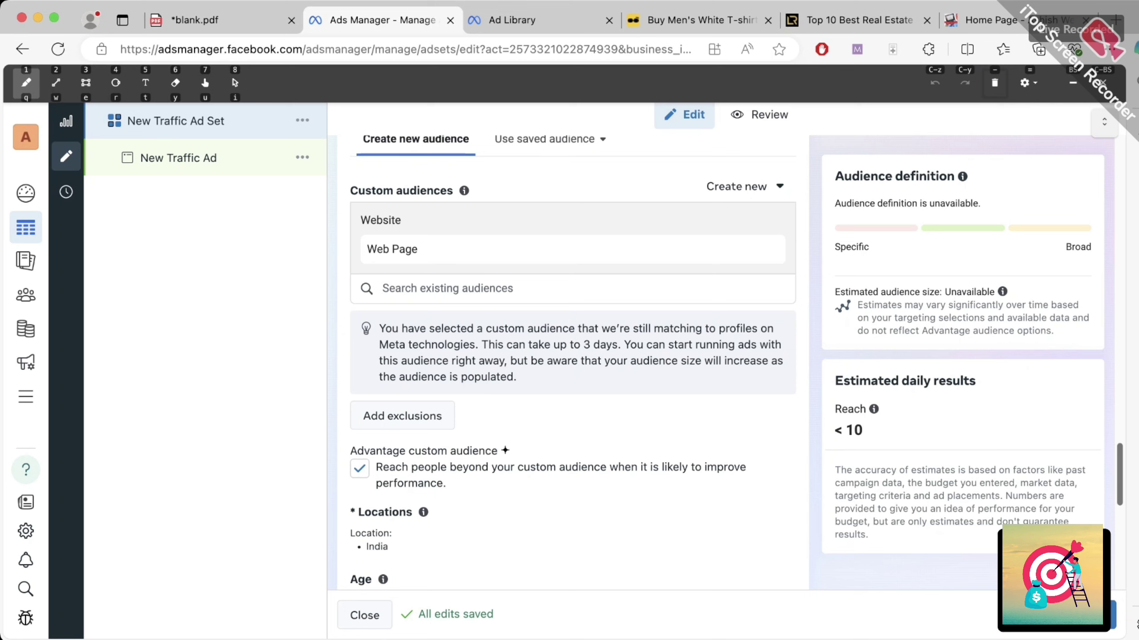
- Handwrite "180 Days" beside the Add exclusions option and underline it
{"action": "left_click_drag", "start_coordinate": [497, 439], "coordinate": [504, 457]}
{"action": "mouse_move", "coordinate": [522, 431]}
{"action": "left_mouse_down"}
{"action": "mouse_move", "coordinate": [516, 446]}
{"action": "mouse_move", "coordinate": [520, 434]}
{"action": "left_mouse_up"}
{"action": "mouse_move", "coordinate": [536, 428]}
{"action": "left_mouse_down"}
{"action": "mouse_move", "coordinate": [531, 441]}
{"action": "mouse_move", "coordinate": [538, 427]}
{"action": "left_mouse_up"}
{"action": "mouse_move", "coordinate": [553, 426]}
{"action": "left_mouse_down"}
{"action": "mouse_move", "coordinate": [559, 446]}
{"action": "mouse_move", "coordinate": [591, 446]}
{"action": "left_mouse_up"}
{"action": "left_click_drag", "start_coordinate": [610, 406], "coordinate": [599, 437]}
{"action": "left_click_drag", "start_coordinate": [500, 473], "coordinate": [639, 435]}
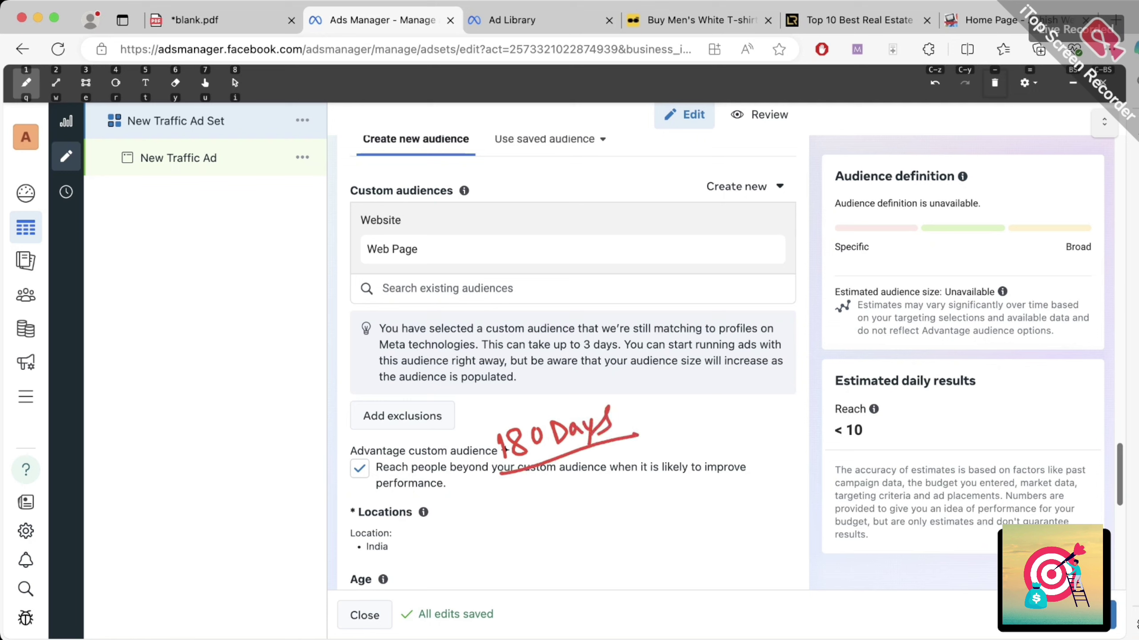
- Handwrite an underlined "Pixel" with an arrow to a circled "180", then clear the drawings and close the annotation tool
{"action": "mouse_move", "coordinate": [517, 507]}
{"action": "left_mouse_down"}
{"action": "mouse_move", "coordinate": [523, 555]}
{"action": "mouse_move", "coordinate": [540, 534]}
{"action": "left_mouse_up"}
{"action": "left_click_drag", "start_coordinate": [542, 491], "coordinate": [565, 525]}
{"action": "mouse_move", "coordinate": [564, 501]}
{"action": "left_mouse_down"}
{"action": "mouse_move", "coordinate": [550, 534]}
{"action": "mouse_move", "coordinate": [580, 498]}
{"action": "left_mouse_up"}
{"action": "mouse_move", "coordinate": [580, 502]}
{"action": "left_mouse_down"}
{"action": "mouse_move", "coordinate": [596, 478]}
{"action": "mouse_move", "coordinate": [590, 527]}
{"action": "left_mouse_up"}
{"action": "left_click_drag", "start_coordinate": [503, 562], "coordinate": [594, 517]}
{"action": "mouse_move", "coordinate": [610, 499]}
{"action": "left_mouse_down"}
{"action": "mouse_move", "coordinate": [636, 485]}
{"action": "mouse_move", "coordinate": [663, 493]}
{"action": "left_mouse_up"}
{"action": "mouse_move", "coordinate": [682, 464]}
{"action": "left_mouse_down"}
{"action": "mouse_move", "coordinate": [677, 474]}
{"action": "mouse_move", "coordinate": [682, 464]}
{"action": "left_mouse_up"}
{"action": "left_click_drag", "start_coordinate": [697, 457], "coordinate": [698, 458]}
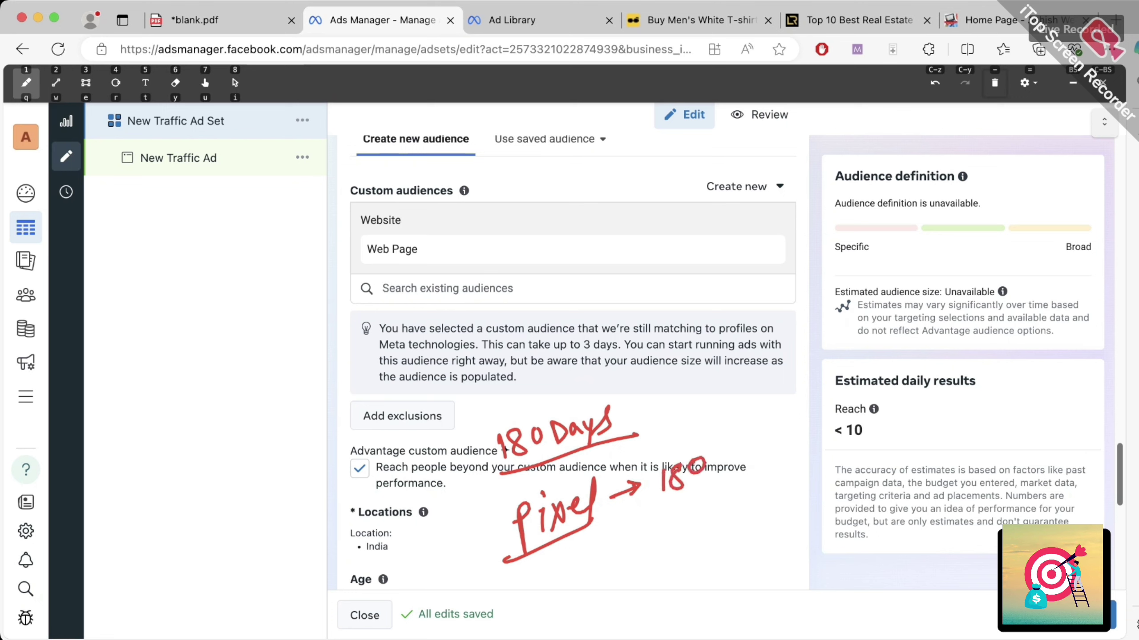
{"action": "mouse_move", "coordinate": [651, 505]}
{"action": "left_mouse_down"}
{"action": "mouse_move", "coordinate": [729, 448]}
{"action": "mouse_move", "coordinate": [650, 493]}
{"action": "left_mouse_up"}
{"action": "left_click_drag", "start_coordinate": [671, 497], "coordinate": [687, 490]}
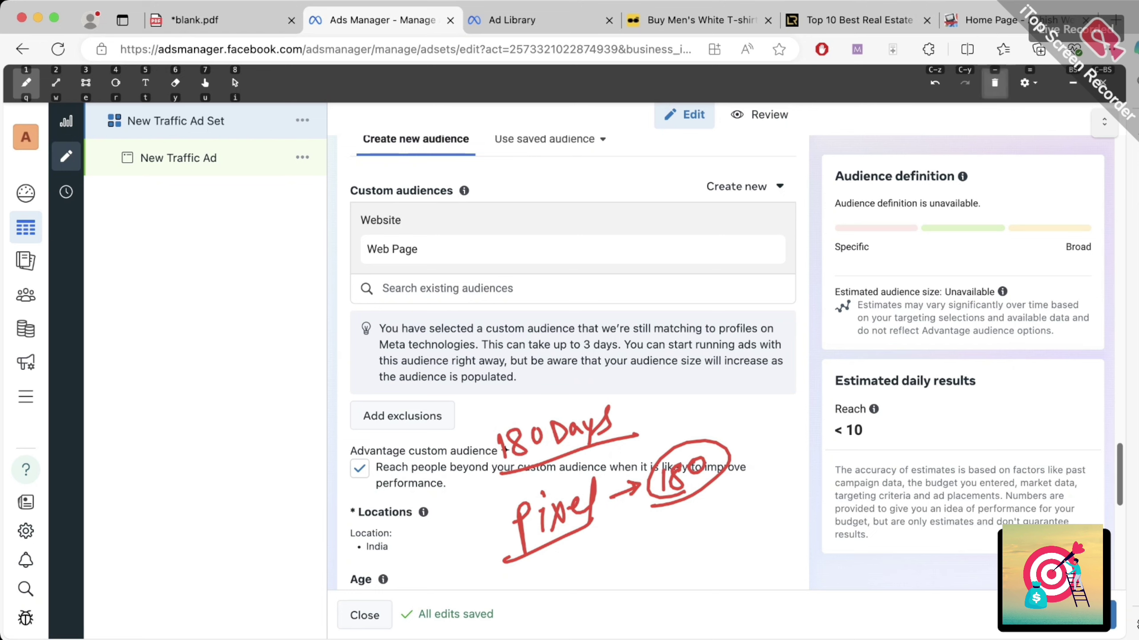
{"action": "left_click", "coordinate": [994, 83]}
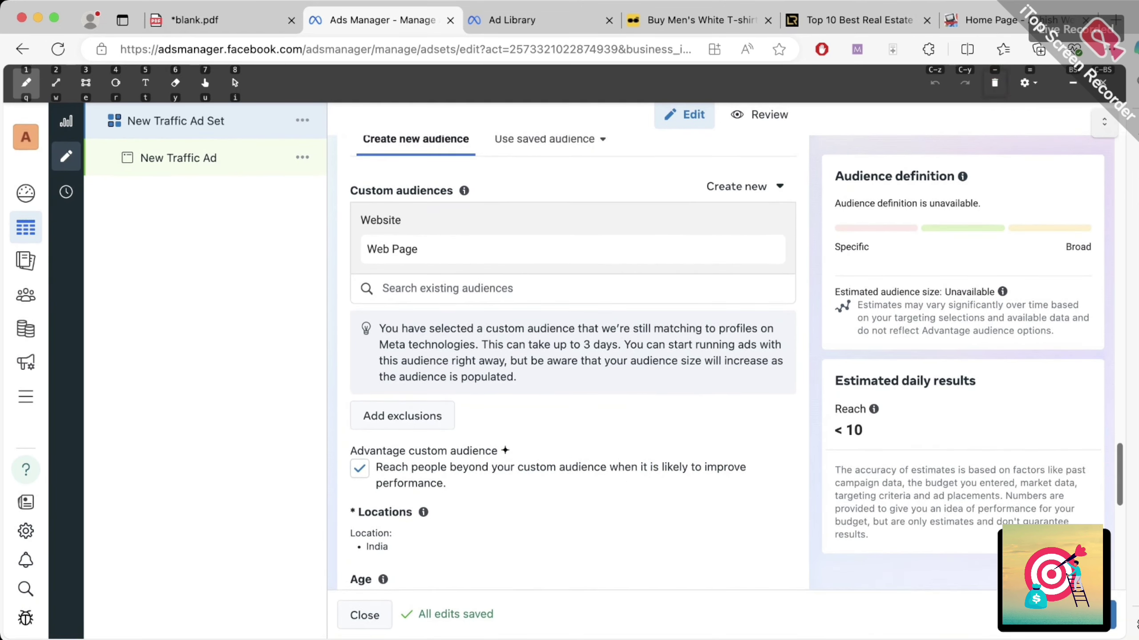
{"action": "left_click", "coordinate": [1101, 84]}
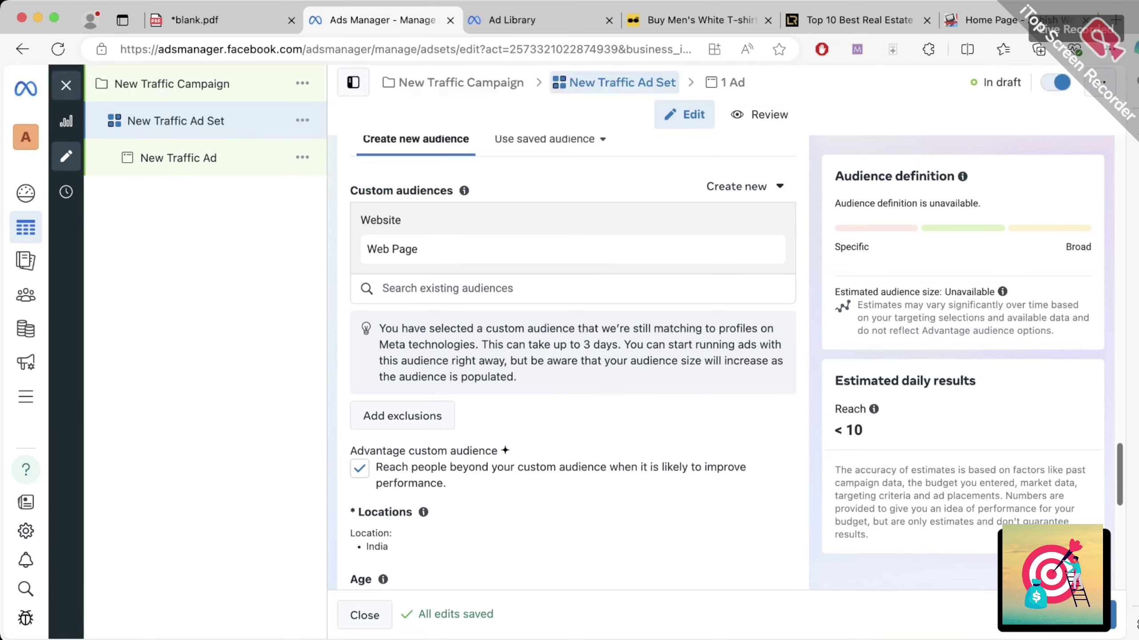
- Review the ad set's audience section, including locations, age, gender, detailed targeting and languages, and its placements
{"action": "scroll", "coordinate": [573, 362], "scroll_direction": "down", "scroll_amount": 5}
{"action": "scroll", "coordinate": [570, 359], "scroll_direction": "down", "scroll_amount": 2}
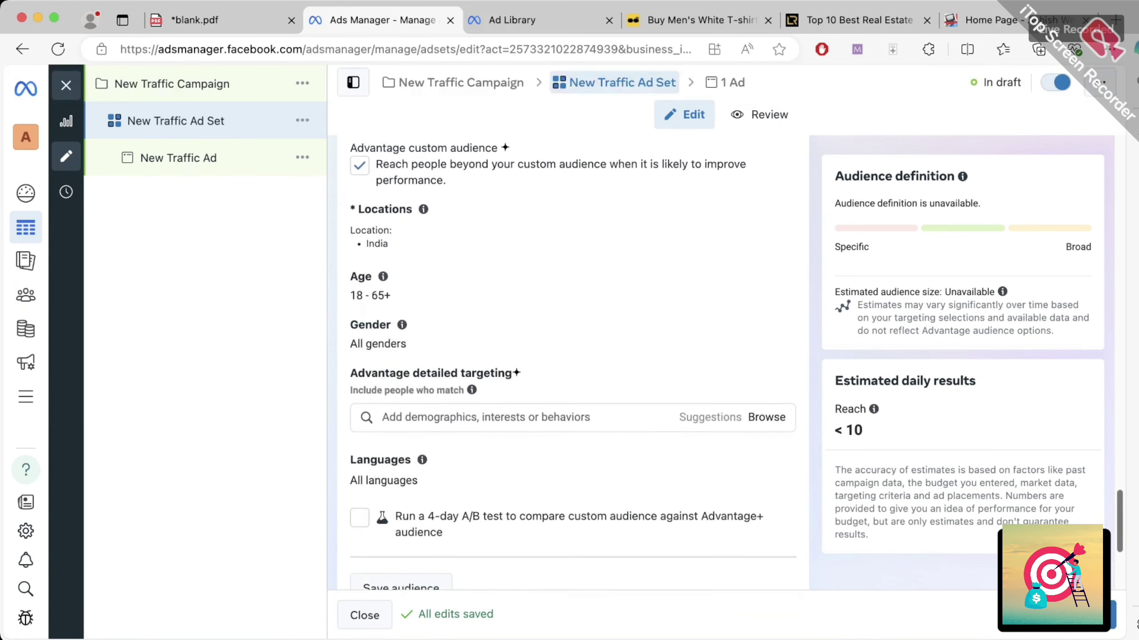
{"action": "scroll", "coordinate": [569, 359], "scroll_direction": "down", "scroll_amount": 1}
{"action": "scroll", "coordinate": [570, 359], "scroll_direction": "up", "scroll_amount": 5}
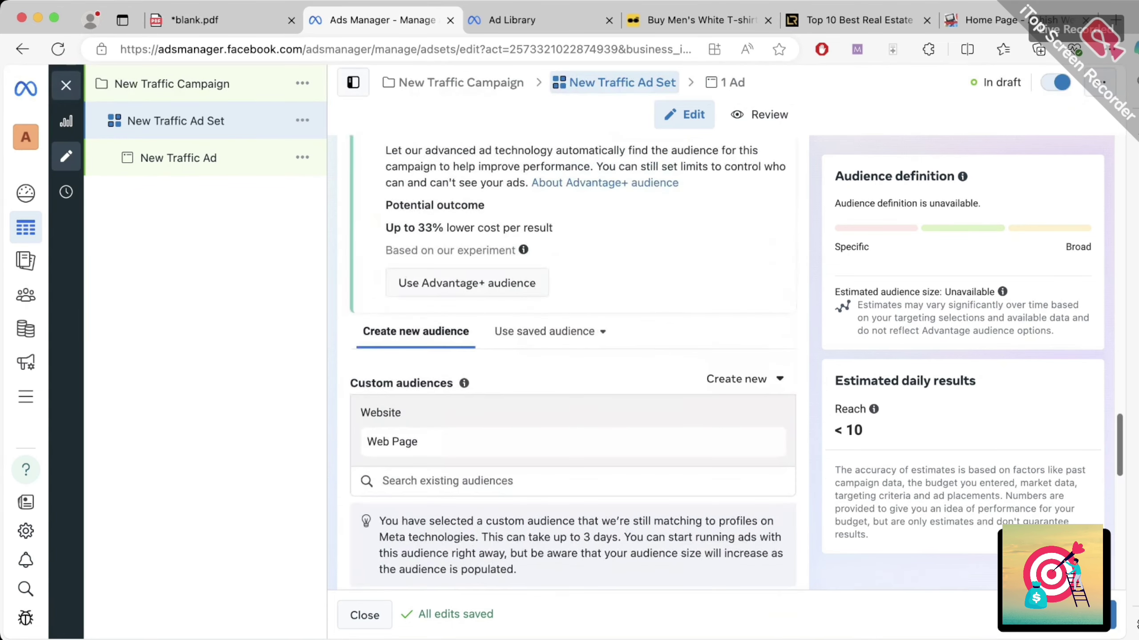
{"action": "scroll", "coordinate": [569, 359], "scroll_direction": "down", "scroll_amount": 5}
{"action": "scroll", "coordinate": [570, 359], "scroll_direction": "down", "scroll_amount": 4}
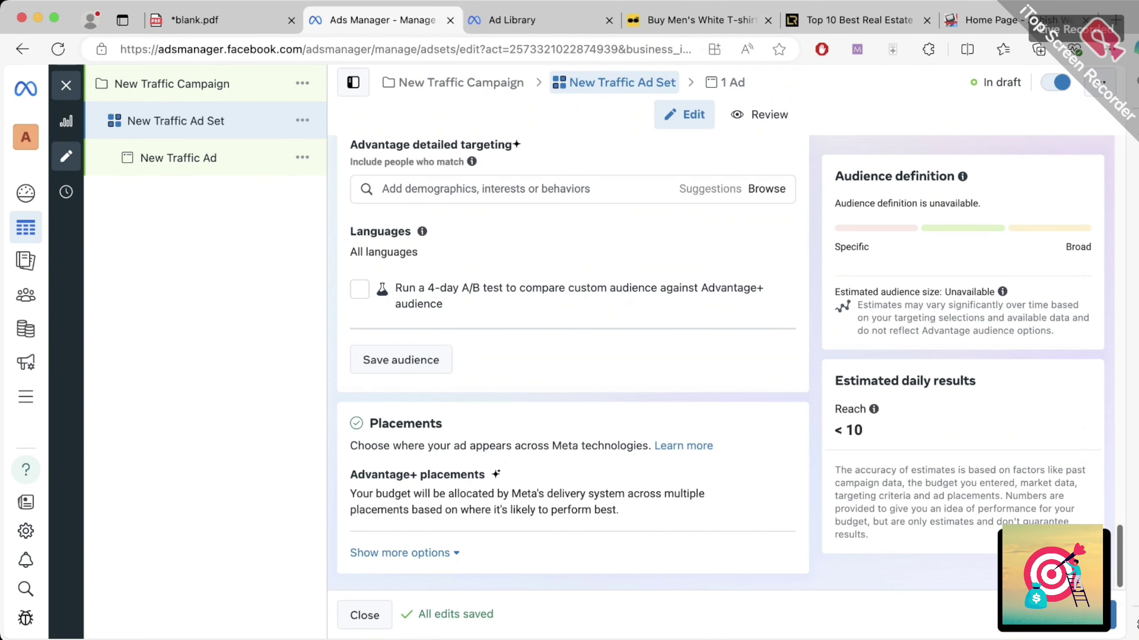
{"action": "scroll", "coordinate": [573, 359], "scroll_direction": "up", "scroll_amount": 5}
{"action": "scroll", "coordinate": [573, 359], "scroll_direction": "down", "scroll_amount": 5}
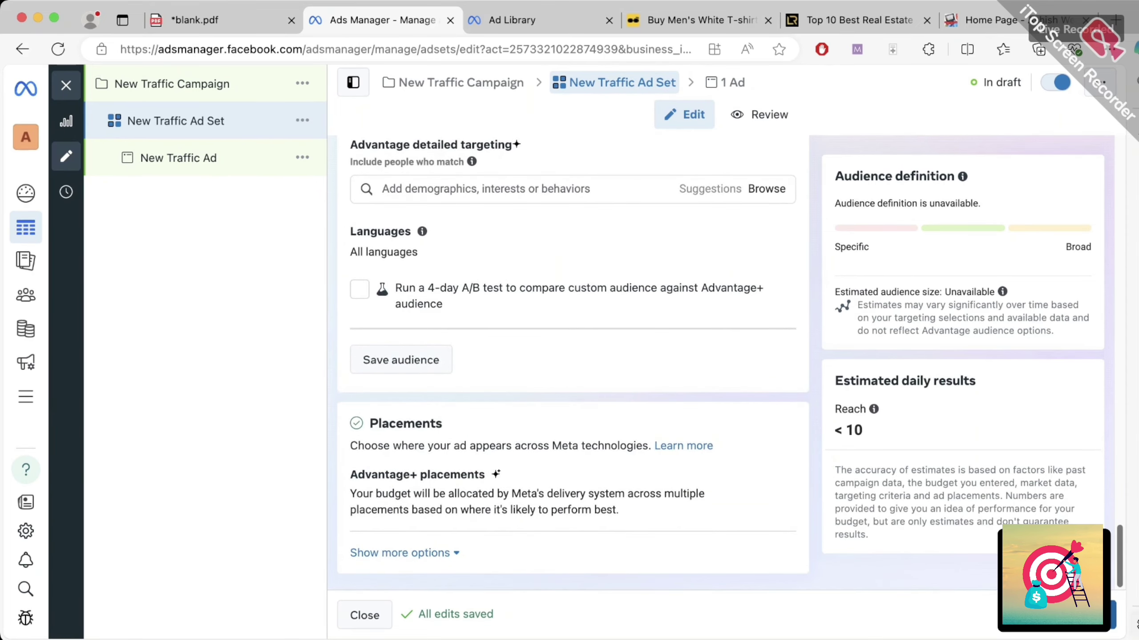
- Open the New Traffic Ad and review its identity, ad setup, text, call to action, languages and tracking settings
{"action": "left_click", "coordinate": [178, 158]}
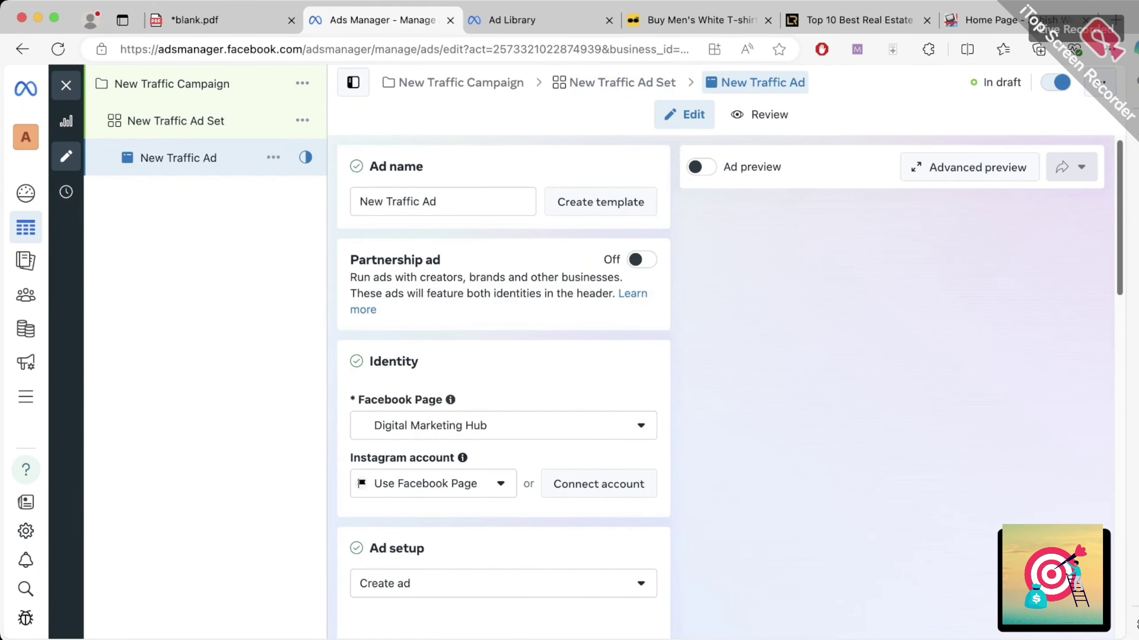
{"action": "scroll", "coordinate": [504, 359], "scroll_direction": "down", "scroll_amount": 20}
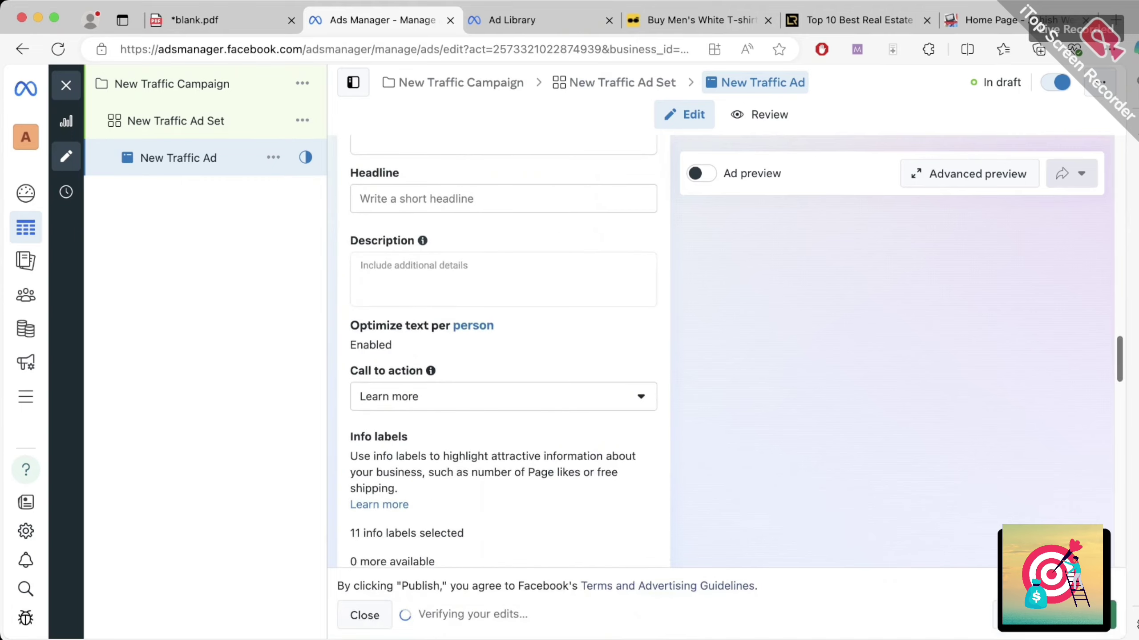
{"action": "scroll", "coordinate": [503, 359], "scroll_direction": "down", "scroll_amount": 15}
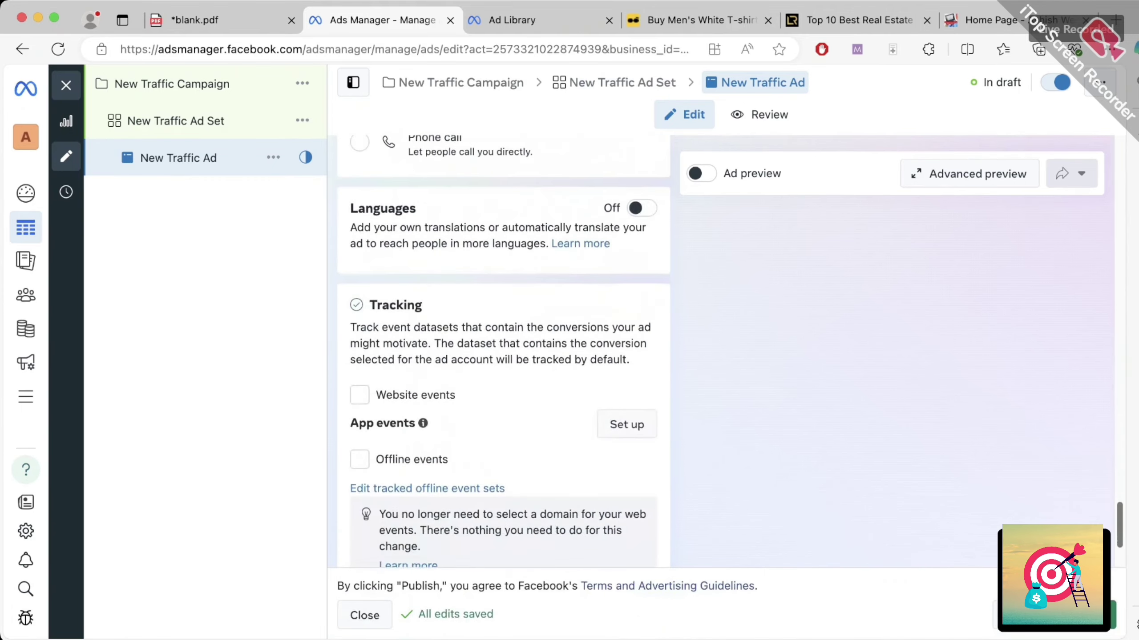
{"action": "scroll", "coordinate": [504, 358], "scroll_direction": "down", "scroll_amount": 3}
{"action": "scroll", "coordinate": [503, 359], "scroll_direction": "up", "scroll_amount": 20}
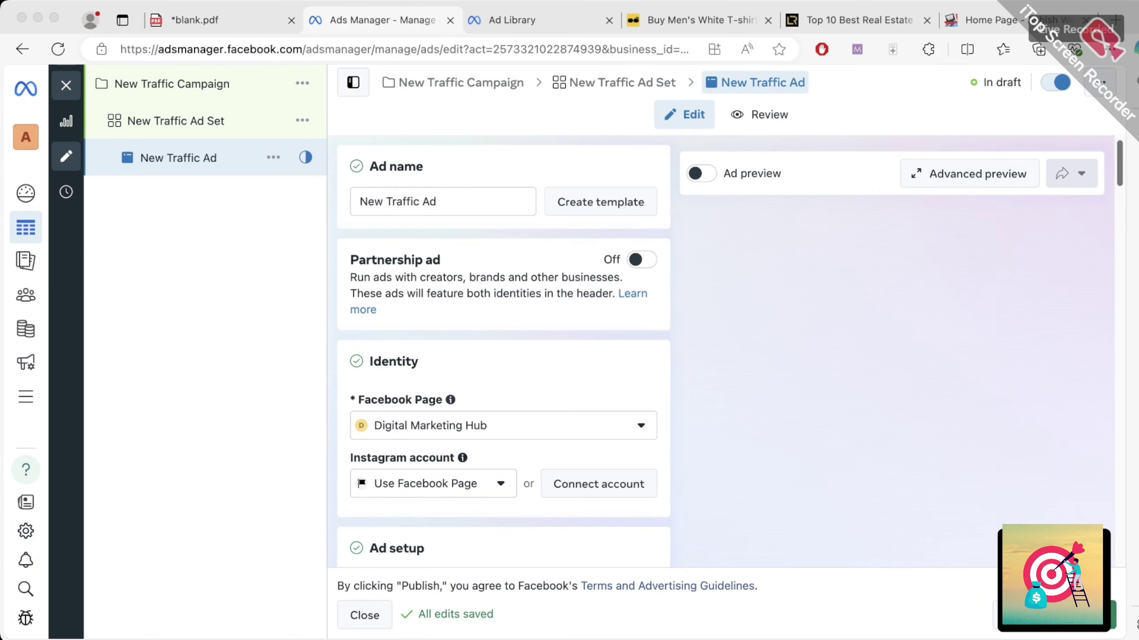
{"action": "scroll", "coordinate": [502, 351], "scroll_direction": "down", "scroll_amount": 6}
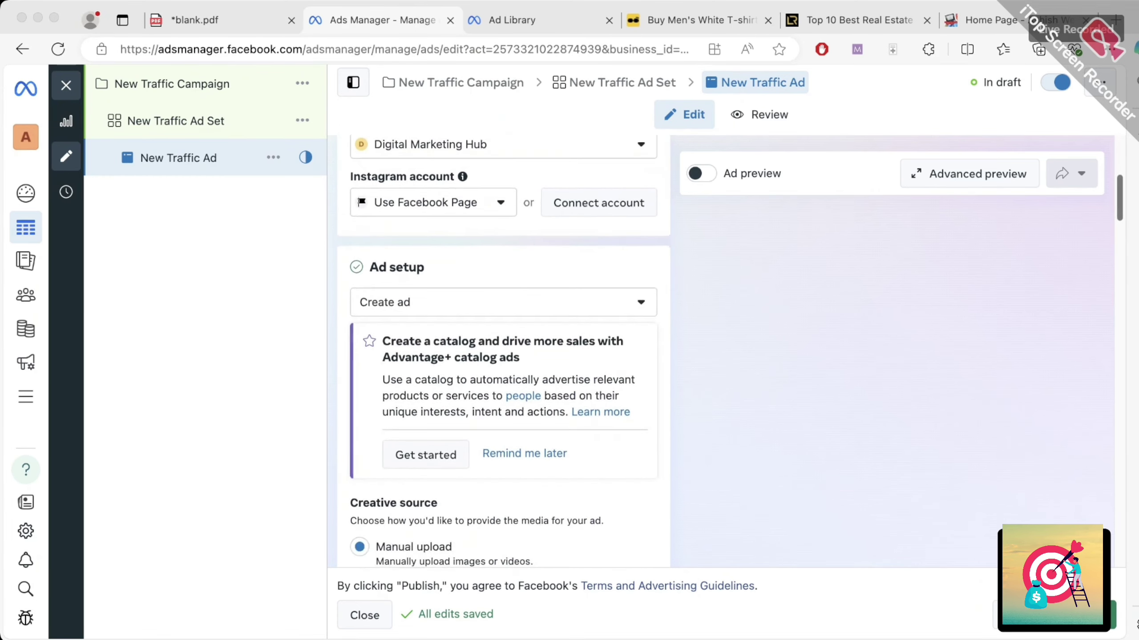
- Review the ad's creative source and format options and close the ad editor without publishing the draft items
{"action": "scroll", "coordinate": [502, 350], "scroll_direction": "down", "scroll_amount": 8}
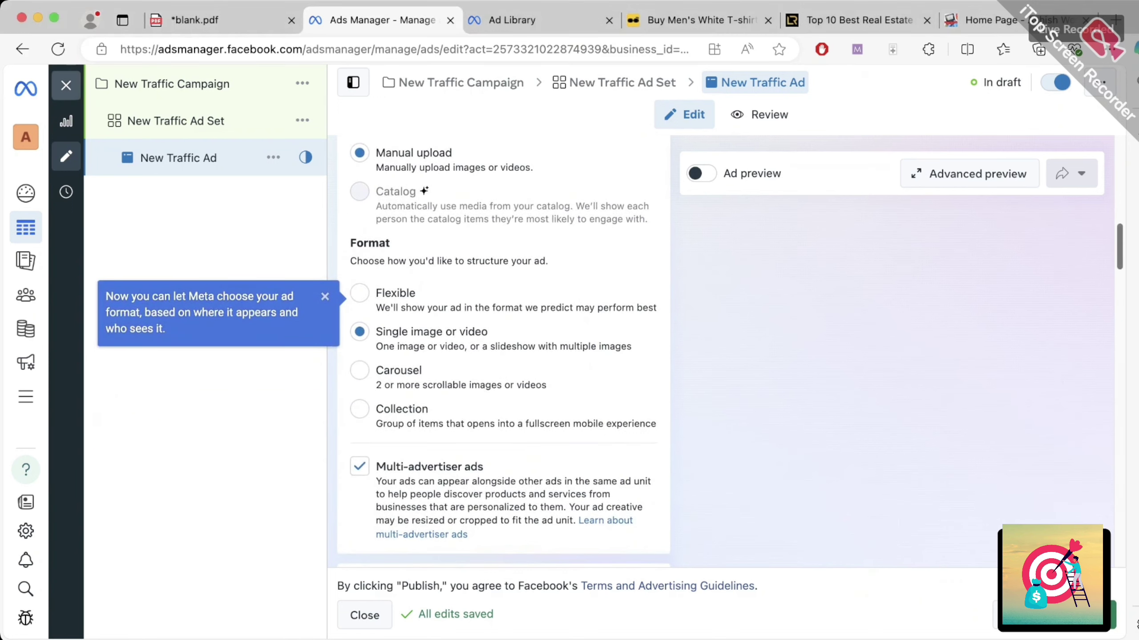
{"action": "left_click", "coordinate": [66, 85]}
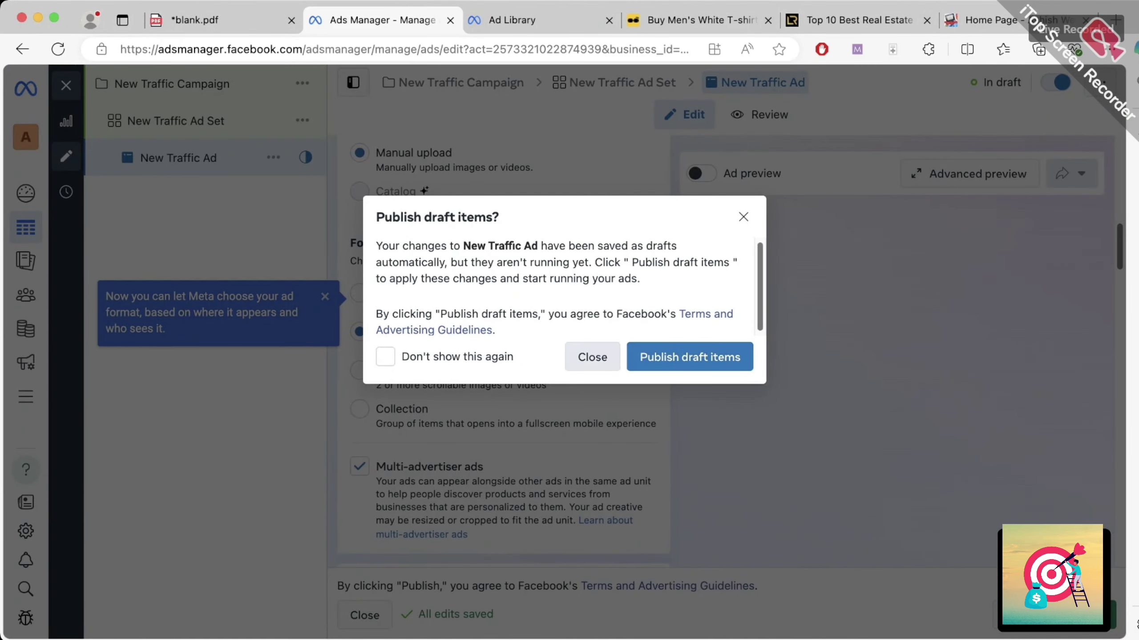
{"action": "left_click", "coordinate": [592, 357]}
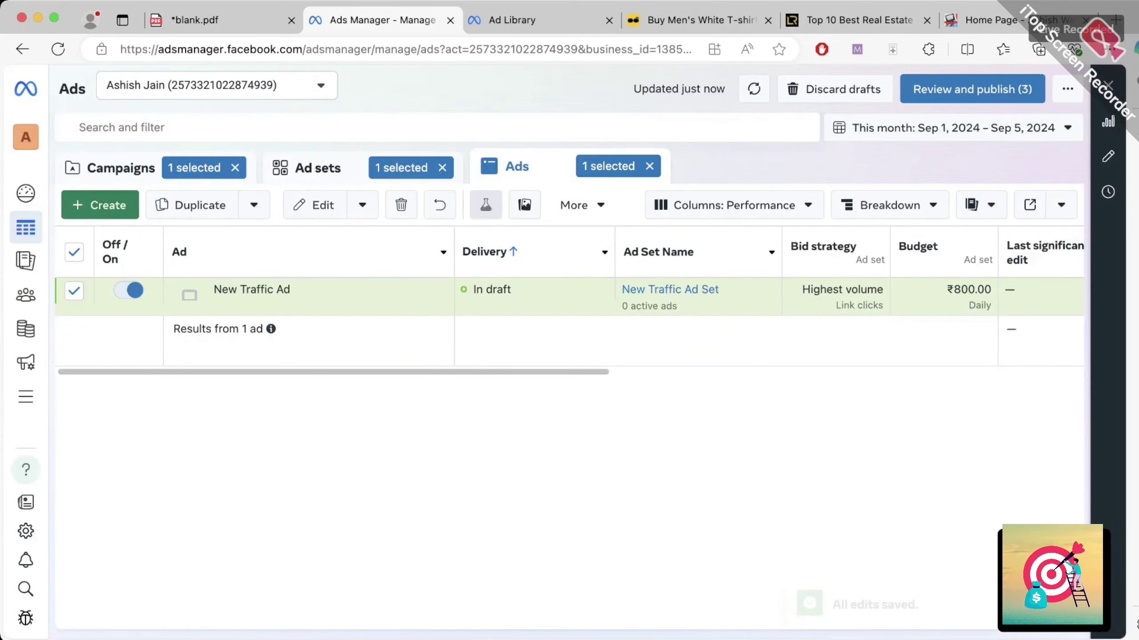
- View the account overview and business settings, and open Events Manager from the settings
{"action": "left_click", "coordinate": [25, 397]}
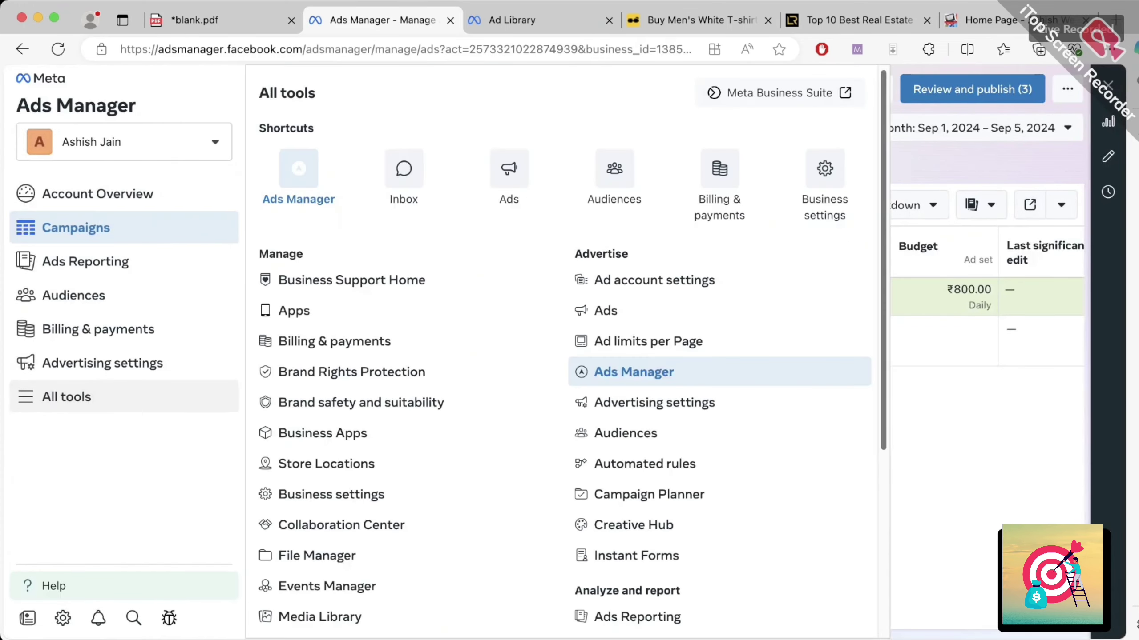
{"action": "left_click", "coordinate": [97, 193]}
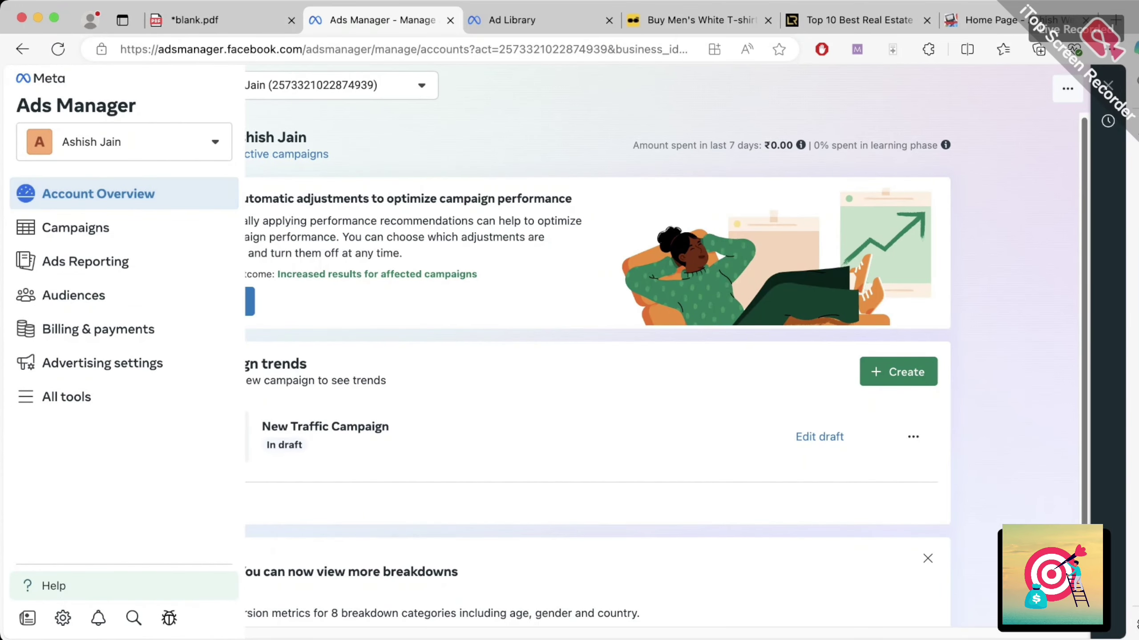
{"action": "left_click", "coordinate": [63, 618]}
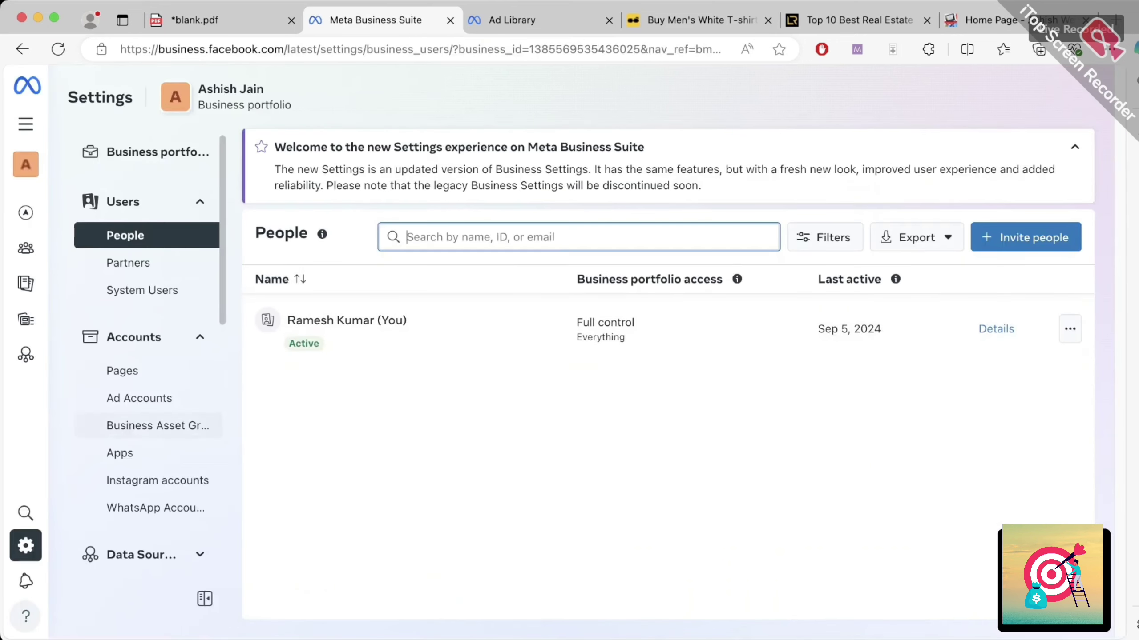
{"action": "mouse_move", "coordinate": [27, 341]}
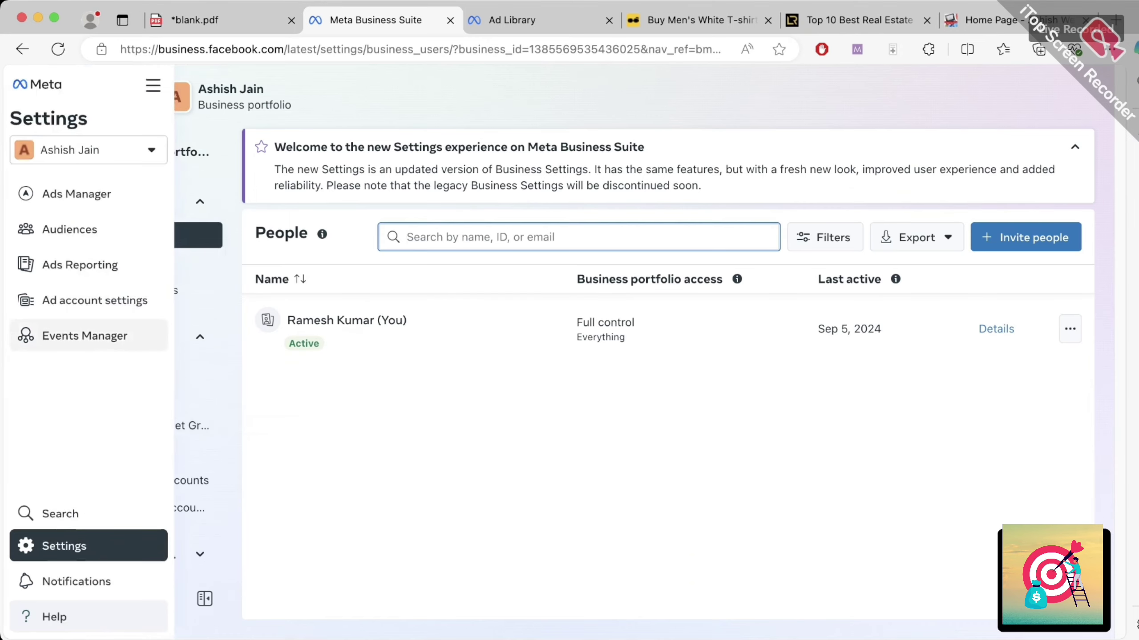
{"action": "left_click", "coordinate": [54, 335]}
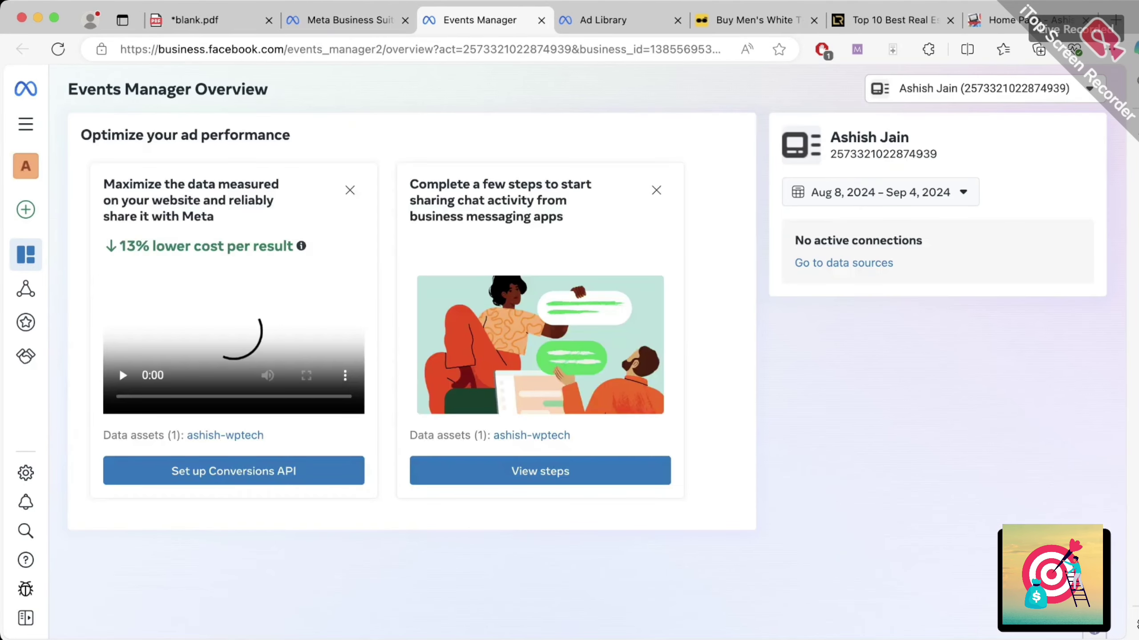
- Return to the business settings, open Audiences and switch to the Campaigns list
{"action": "left_click", "coordinate": [349, 20]}
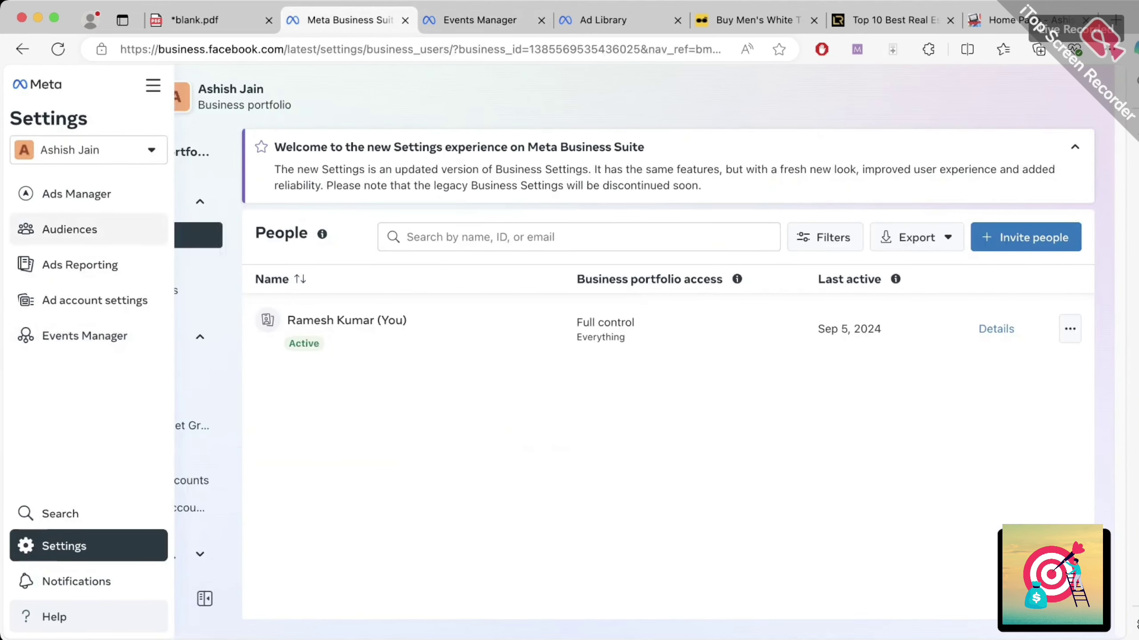
{"action": "left_click", "coordinate": [69, 229]}
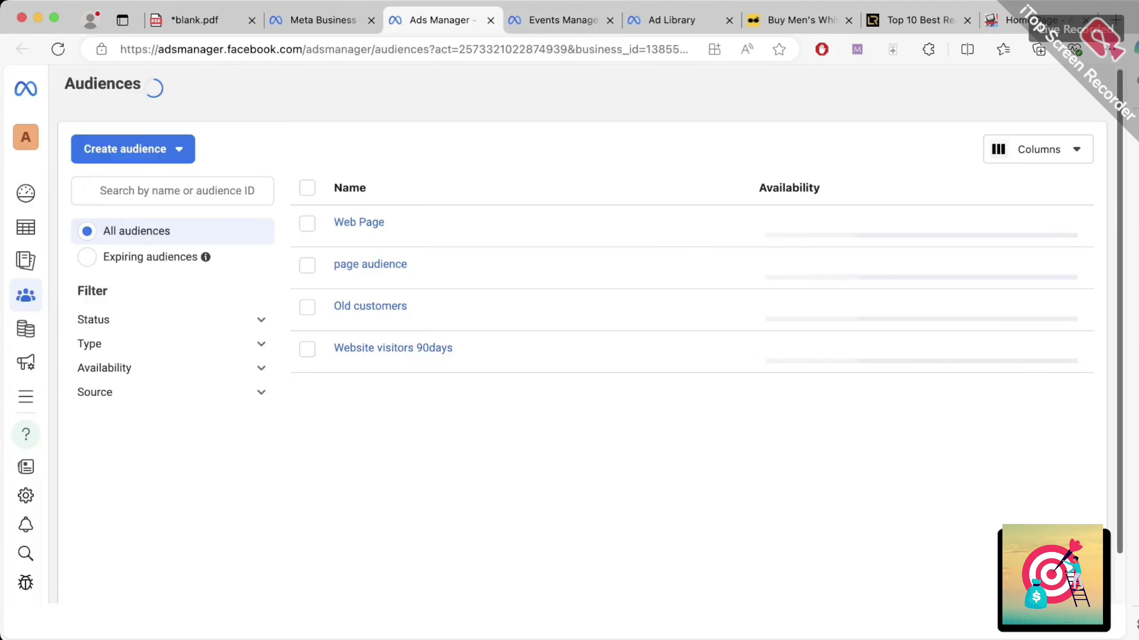
{"action": "left_click", "coordinate": [74, 228]}
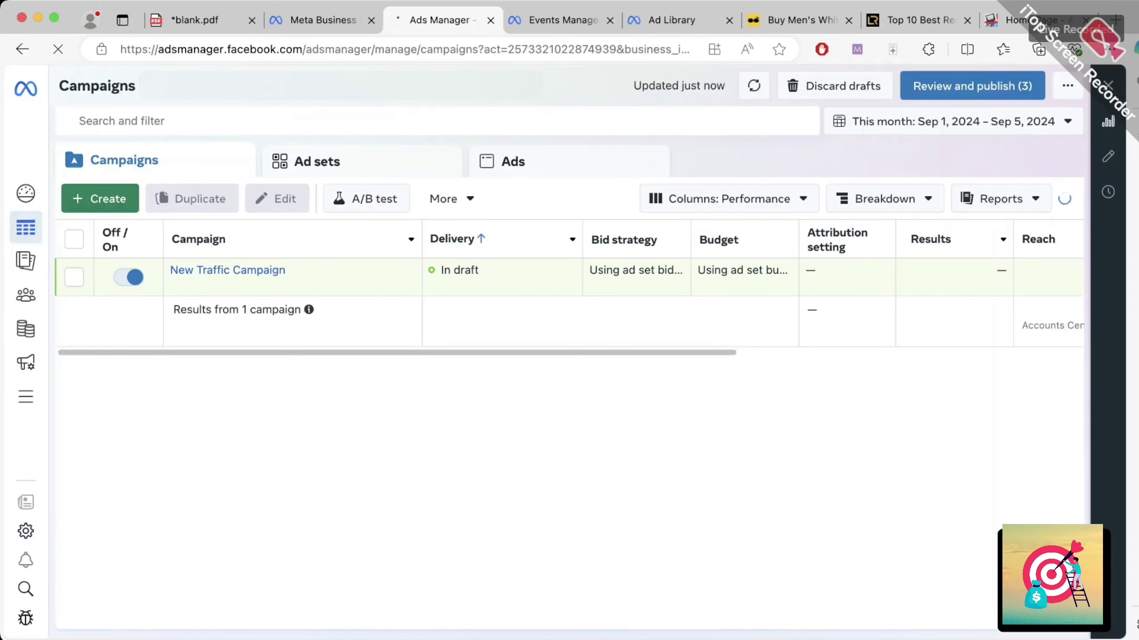
- Look through the complete list of Meta business tools and open Events Manager from its shortcuts
{"action": "mouse_move", "coordinate": [29, 397]}
{"action": "left_click", "coordinate": [66, 397]}
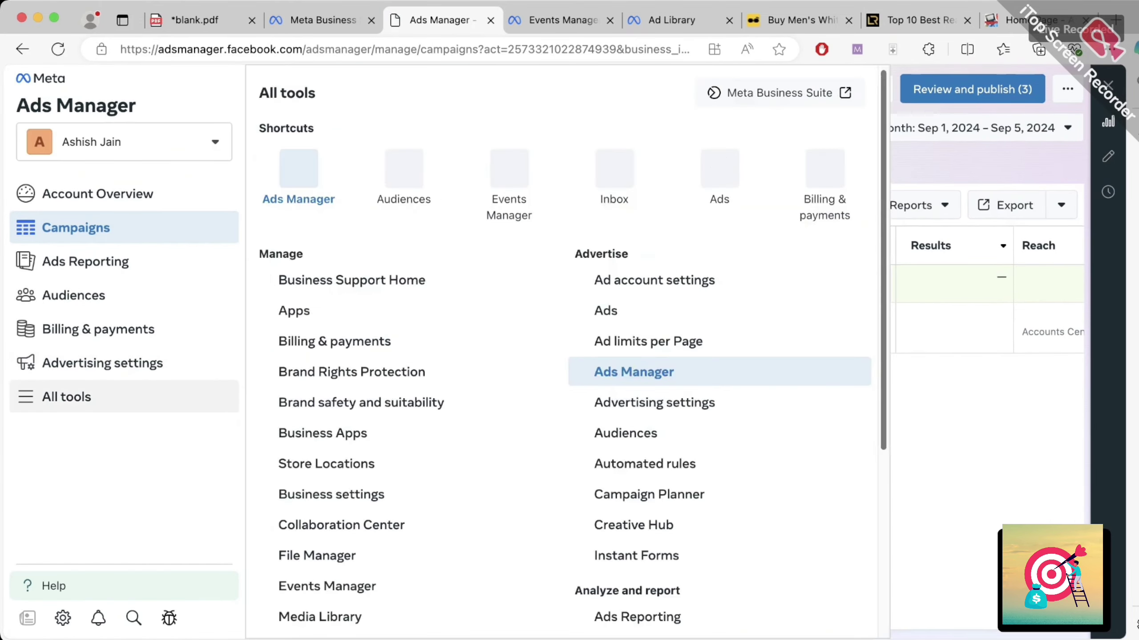
{"action": "scroll", "coordinate": [334, 332], "scroll_direction": "down", "scroll_amount": 2}
{"action": "scroll", "coordinate": [404, 341], "scroll_direction": "down", "scroll_amount": 2}
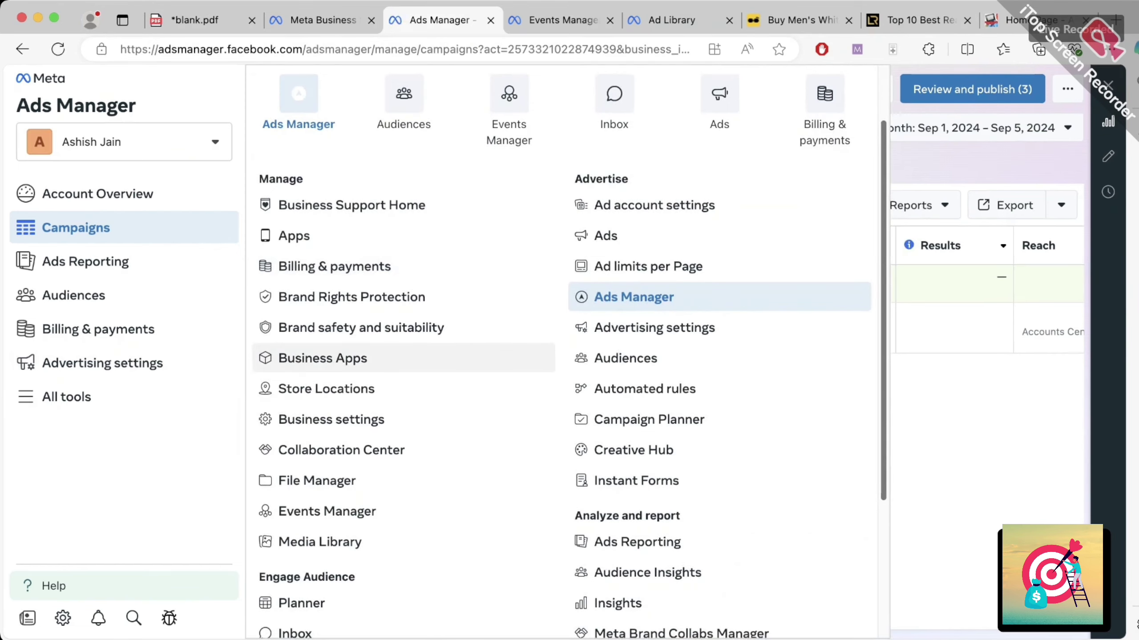
{"action": "scroll", "coordinate": [403, 341], "scroll_direction": "up", "scroll_amount": 3}
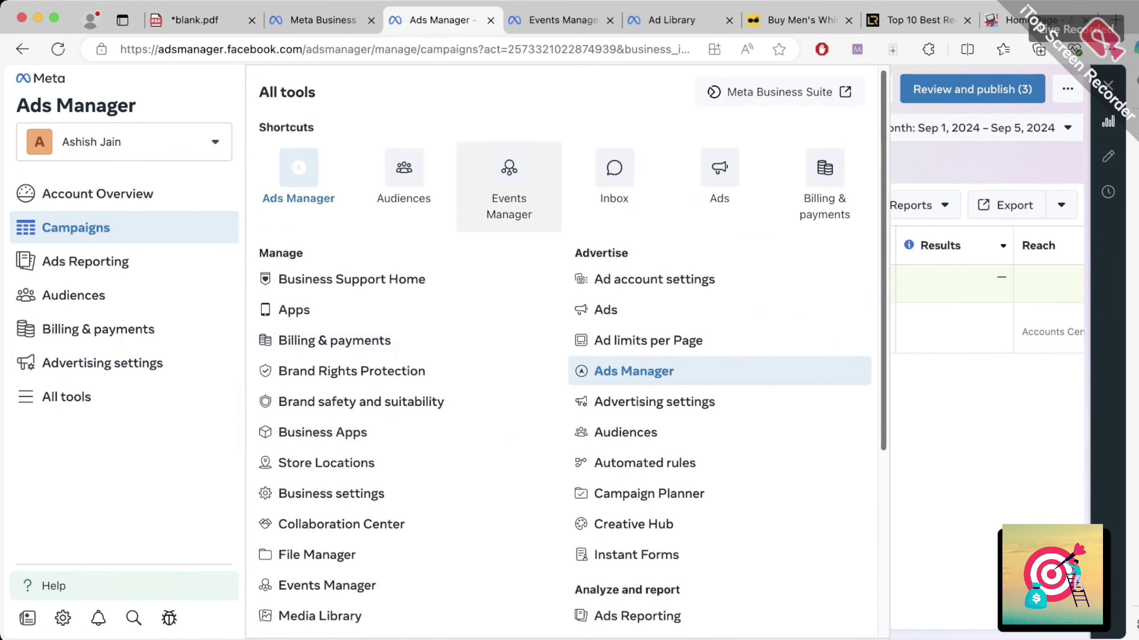
{"action": "mouse_move", "coordinate": [1004, 445]}
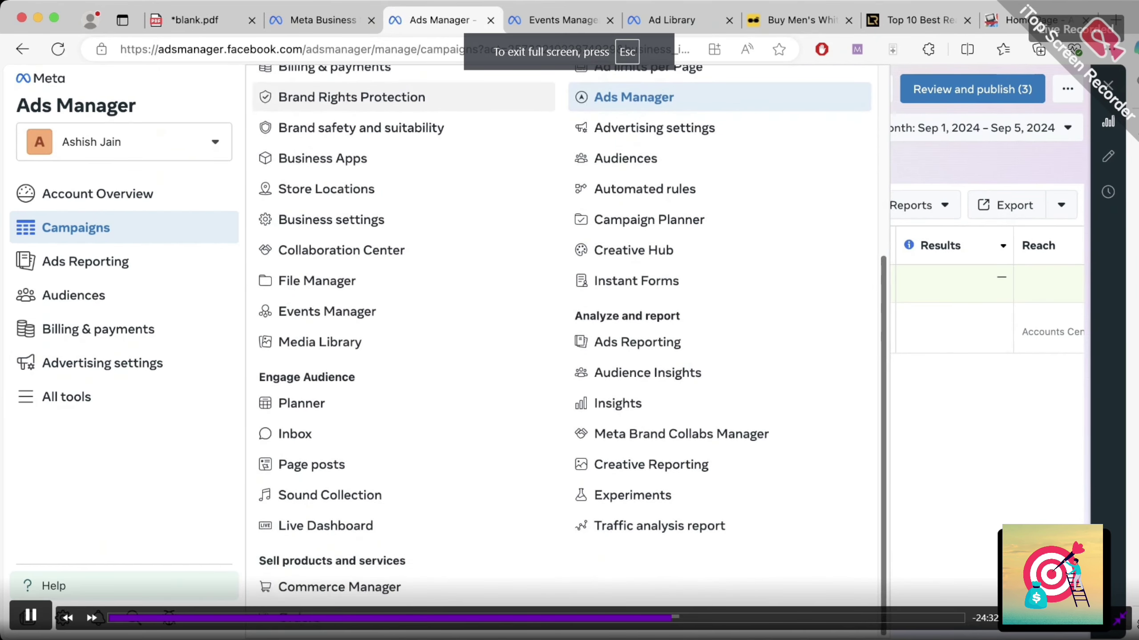
{"action": "scroll", "coordinate": [509, 188], "scroll_direction": "up", "scroll_amount": 6}
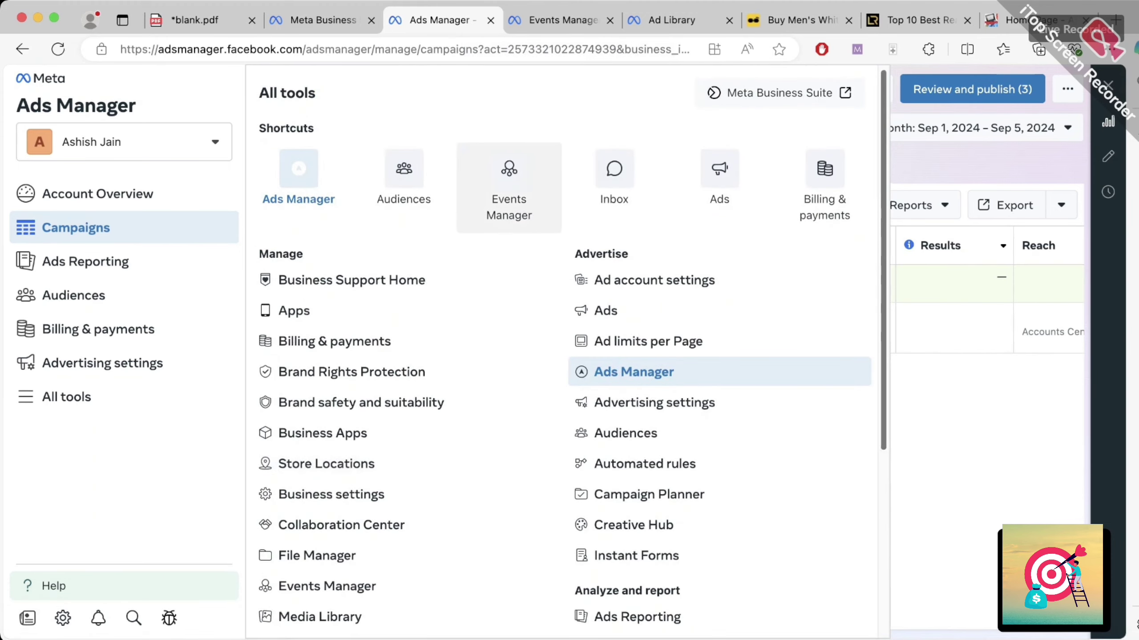
{"action": "scroll", "coordinate": [509, 144], "scroll_direction": "down", "scroll_amount": 4}
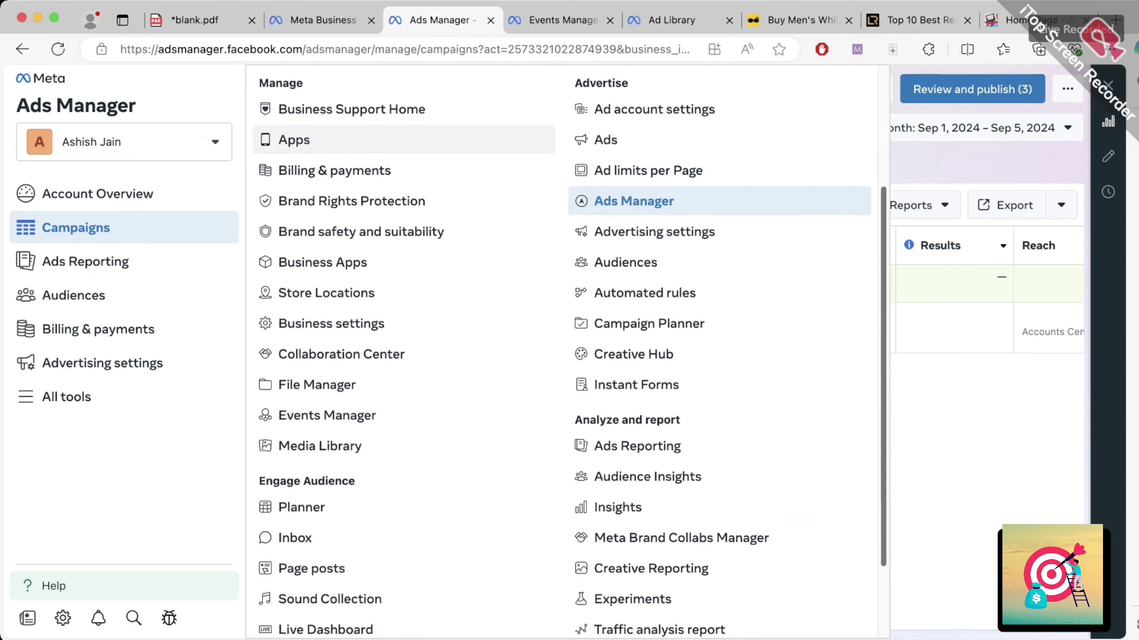
{"action": "scroll", "coordinate": [509, 144], "scroll_direction": "down", "scroll_amount": 3}
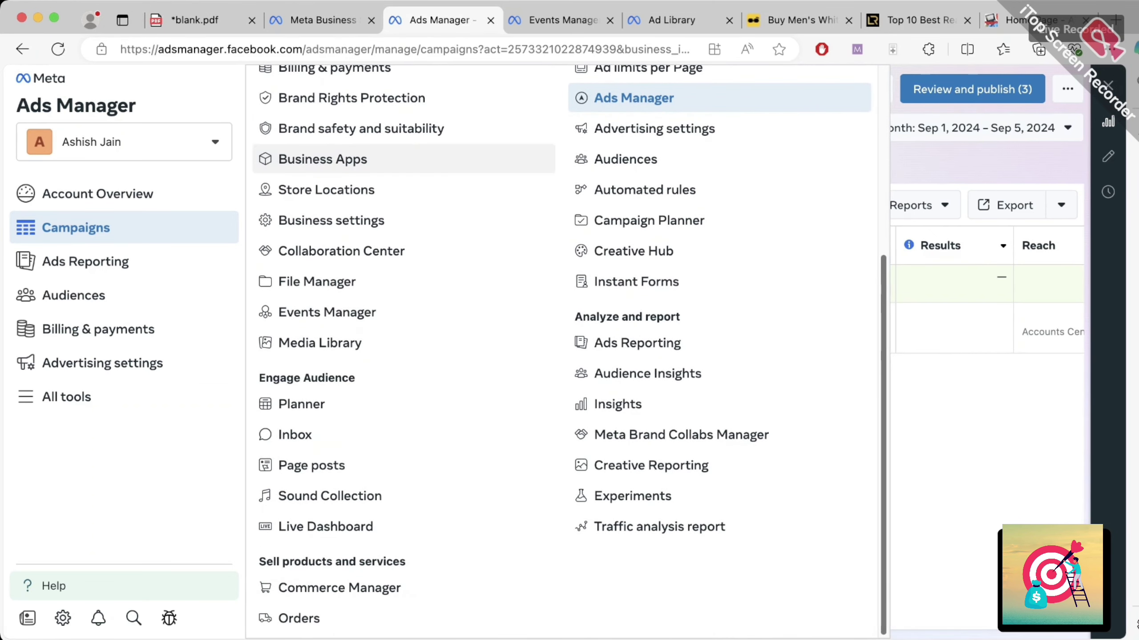
{"action": "scroll", "coordinate": [570, 352], "scroll_direction": "up", "scroll_amount": 1}
{"action": "scroll", "coordinate": [509, 189], "scroll_direction": "up", "scroll_amount": 5}
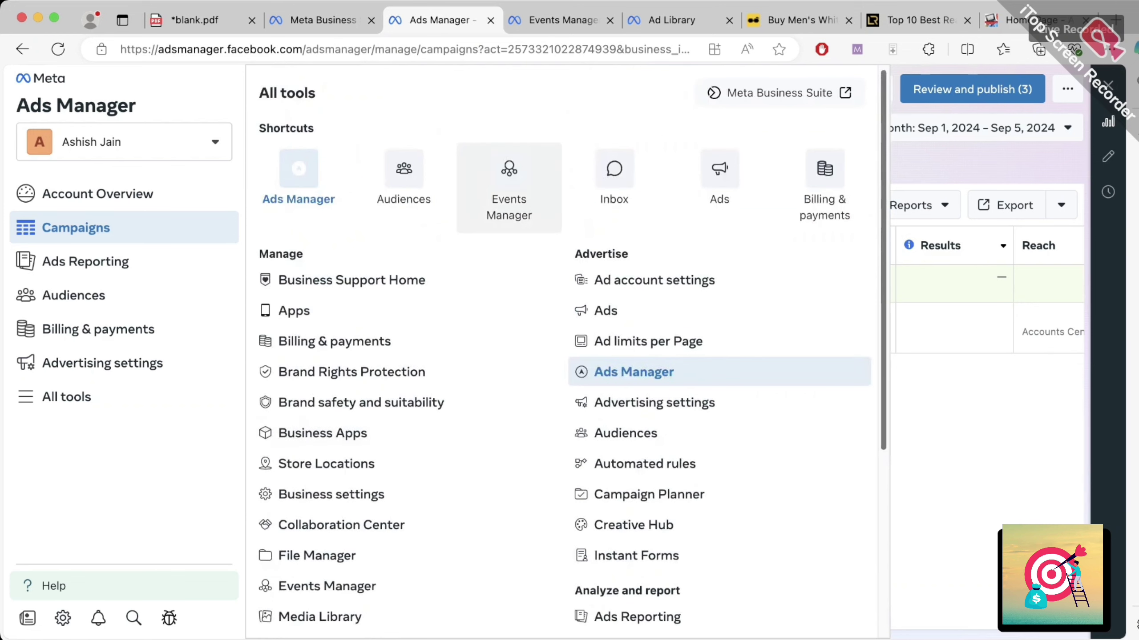
{"action": "left_click", "coordinate": [509, 186]}
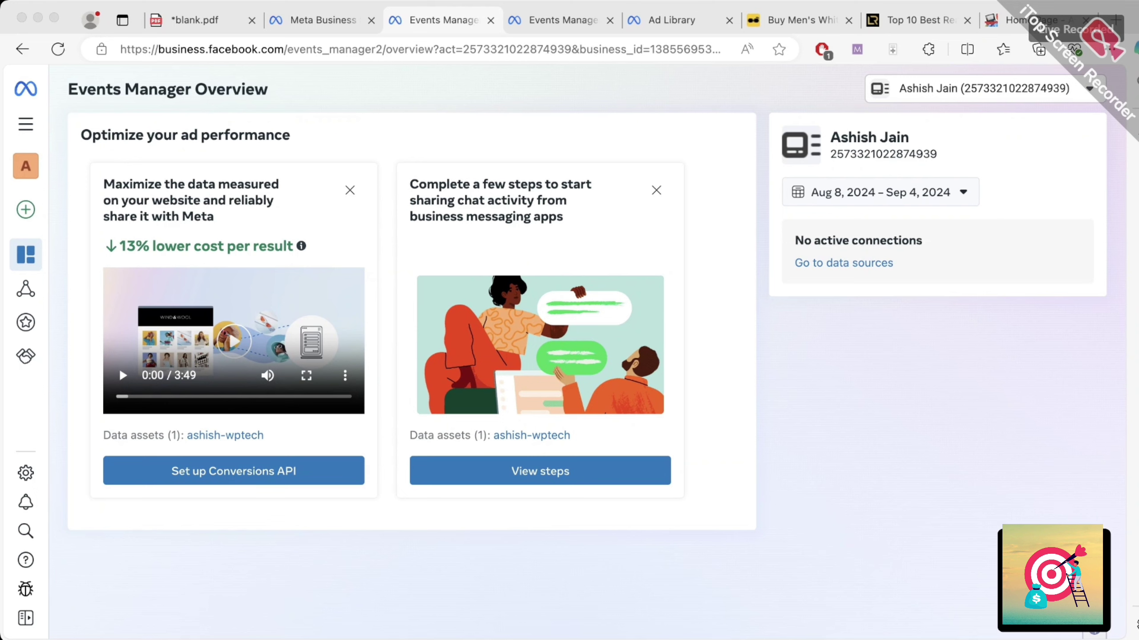
- Start the annotation tool and draw a check mark under Set up Conversions API and a double underline under View steps
{"action": "left_click", "coordinate": [857, 49]}
{"action": "left_click_drag", "start_coordinate": [160, 521], "coordinate": [271, 481]}
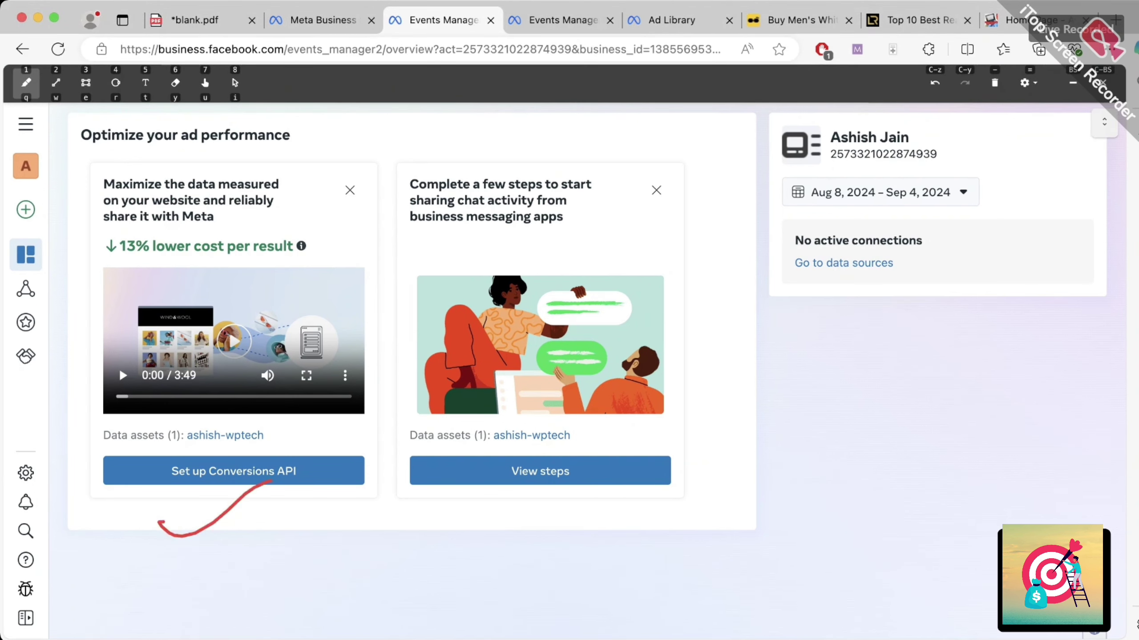
{"action": "left_click_drag", "start_coordinate": [478, 517], "coordinate": [562, 494]}
{"action": "left_click_drag", "start_coordinate": [486, 530], "coordinate": [556, 505]}
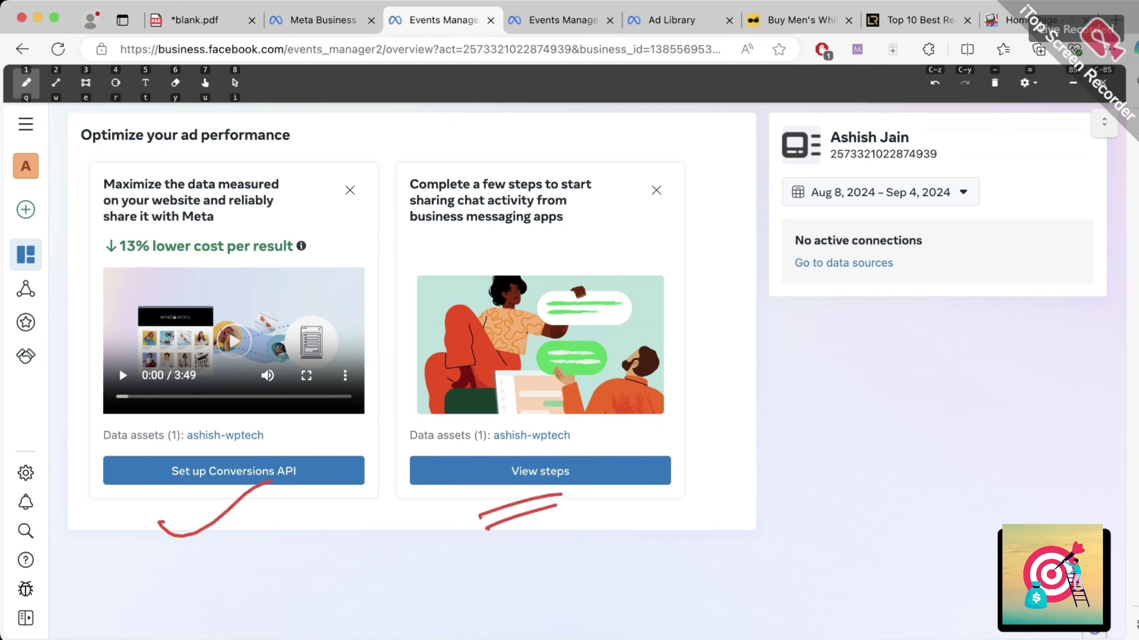
- Draw a brace and strokes over the Events Manager navigation icons, and clear all drawings and close the annotation tool
{"action": "mouse_move", "coordinate": [29, 197]}
{"action": "left_mouse_down"}
{"action": "mouse_move", "coordinate": [53, 319]}
{"action": "mouse_move", "coordinate": [27, 439]}
{"action": "left_mouse_up"}
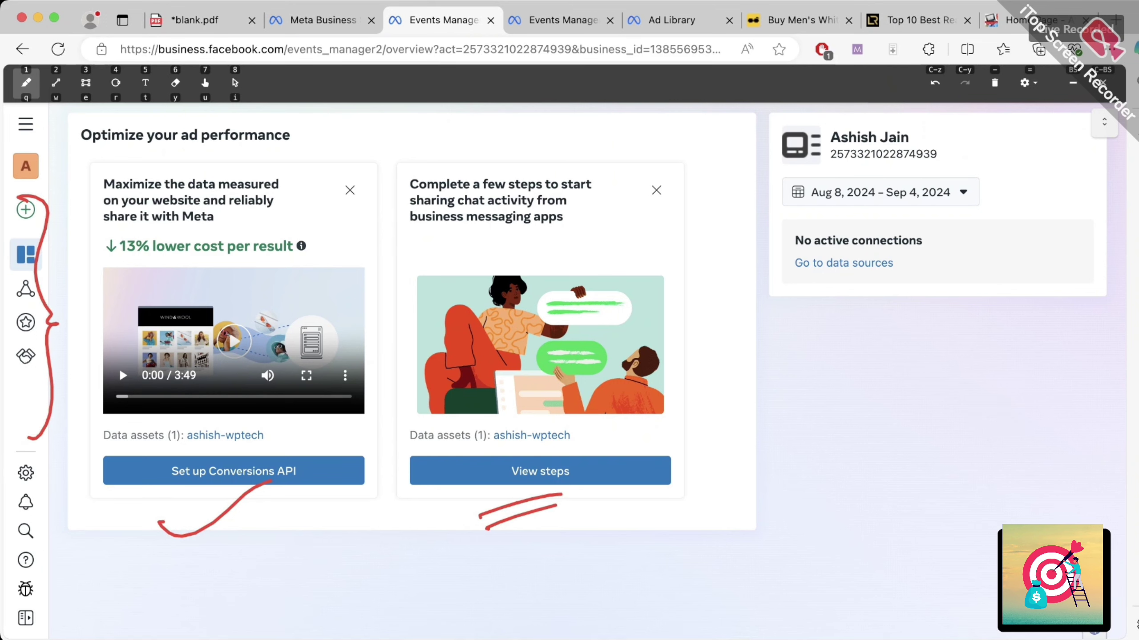
{"action": "mouse_move", "coordinate": [13, 397]}
{"action": "left_mouse_down"}
{"action": "mouse_move", "coordinate": [52, 353]}
{"action": "mouse_move", "coordinate": [45, 229]}
{"action": "left_mouse_up"}
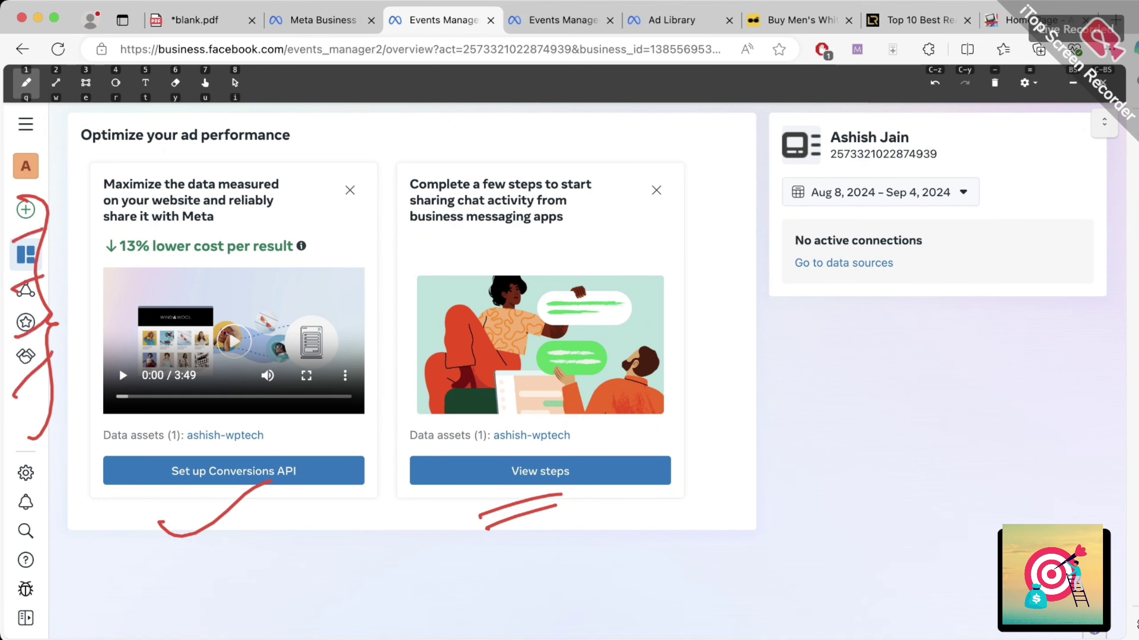
{"action": "left_click", "coordinate": [994, 83]}
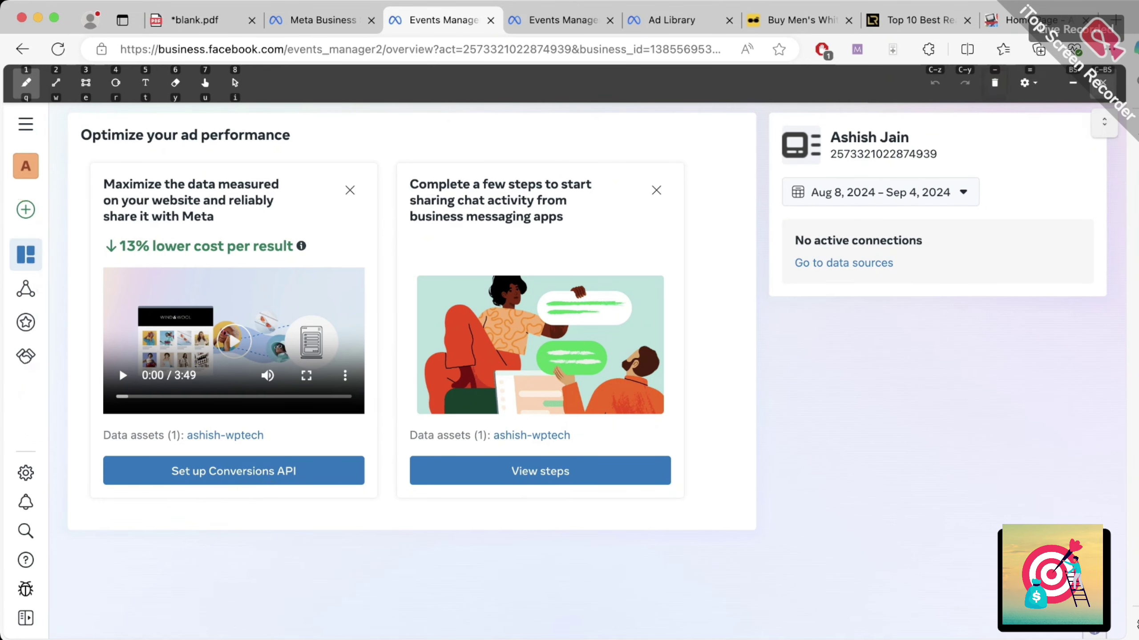
{"action": "left_click", "coordinate": [1102, 83]}
- Open Data Sources and draw an arrow to the ad account name and ID with underlines beneath them
{"action": "mouse_move", "coordinate": [26, 209]}
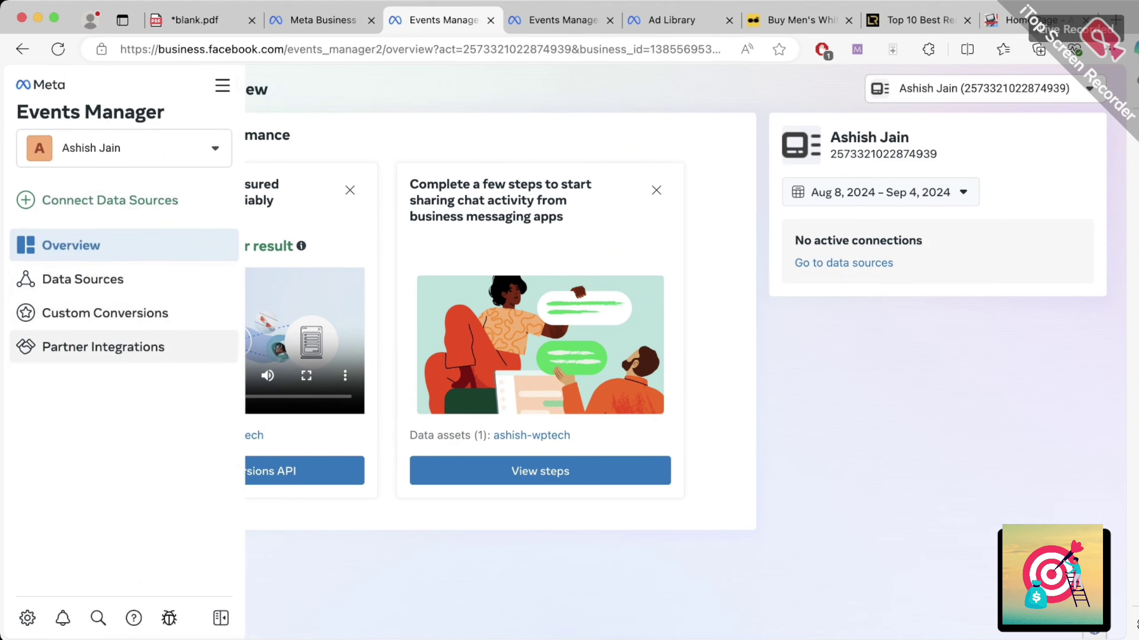
{"action": "left_click", "coordinate": [82, 278]}
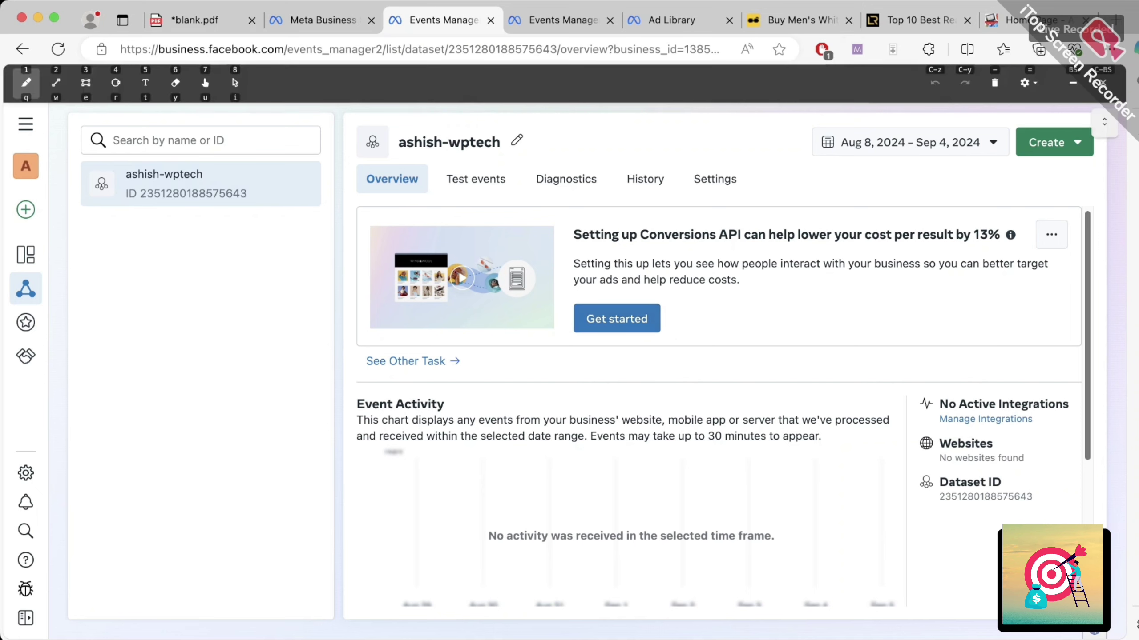
{"action": "left_click_drag", "start_coordinate": [961, 109], "coordinate": [939, 197]}
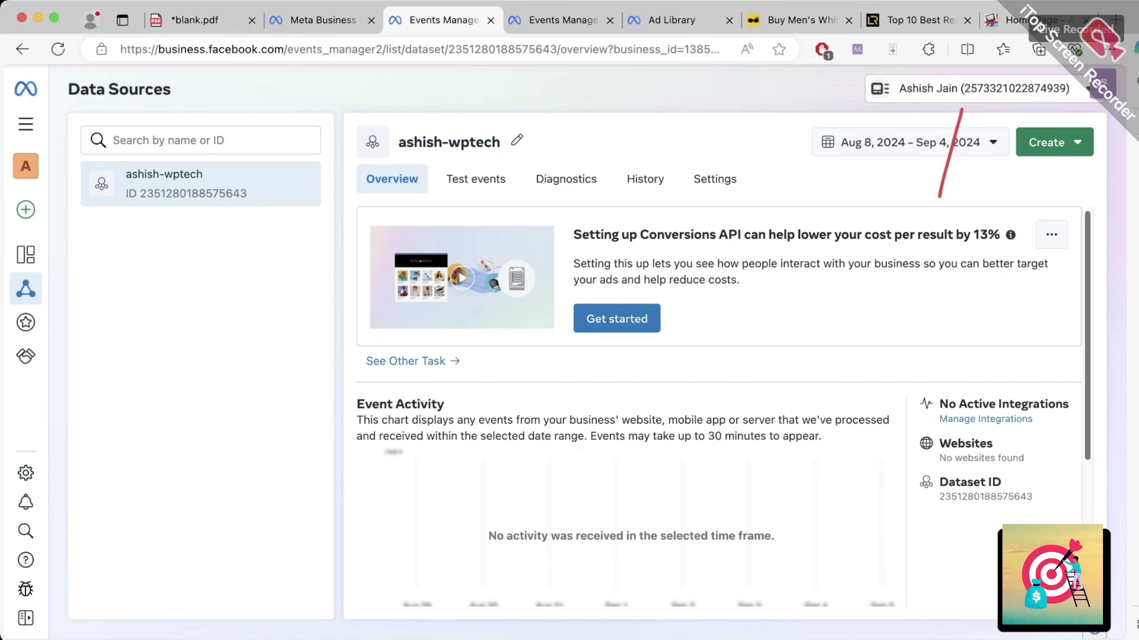
{"action": "left_click_drag", "start_coordinate": [934, 131], "coordinate": [974, 127]}
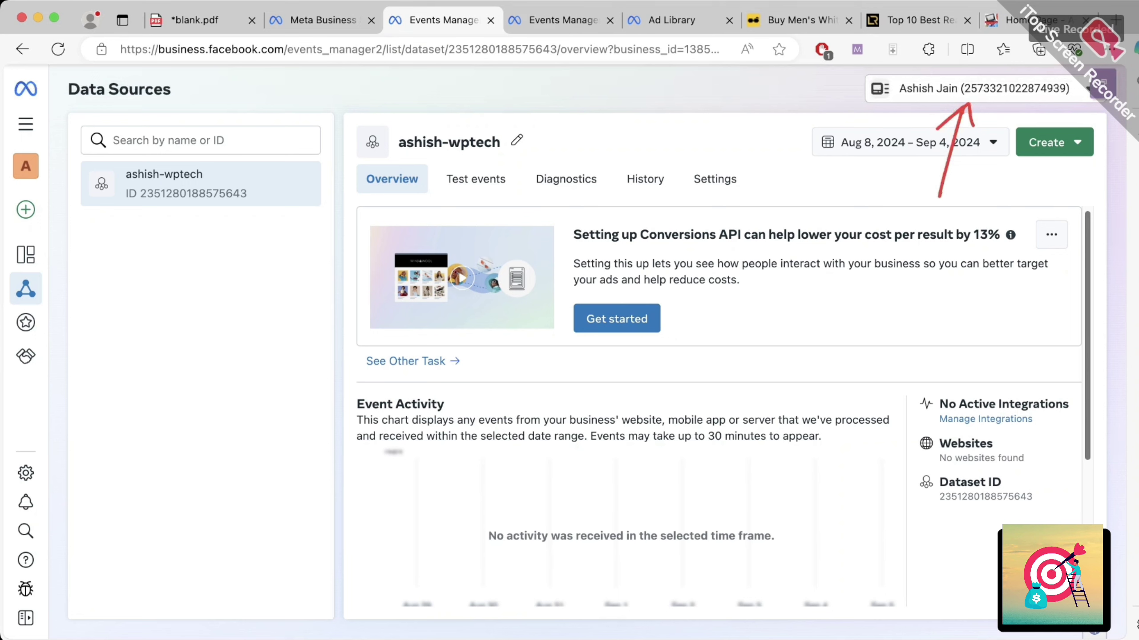
{"action": "left_click_drag", "start_coordinate": [887, 112], "coordinate": [953, 103]}
{"action": "left_click_drag", "start_coordinate": [999, 109], "coordinate": [1051, 102]}
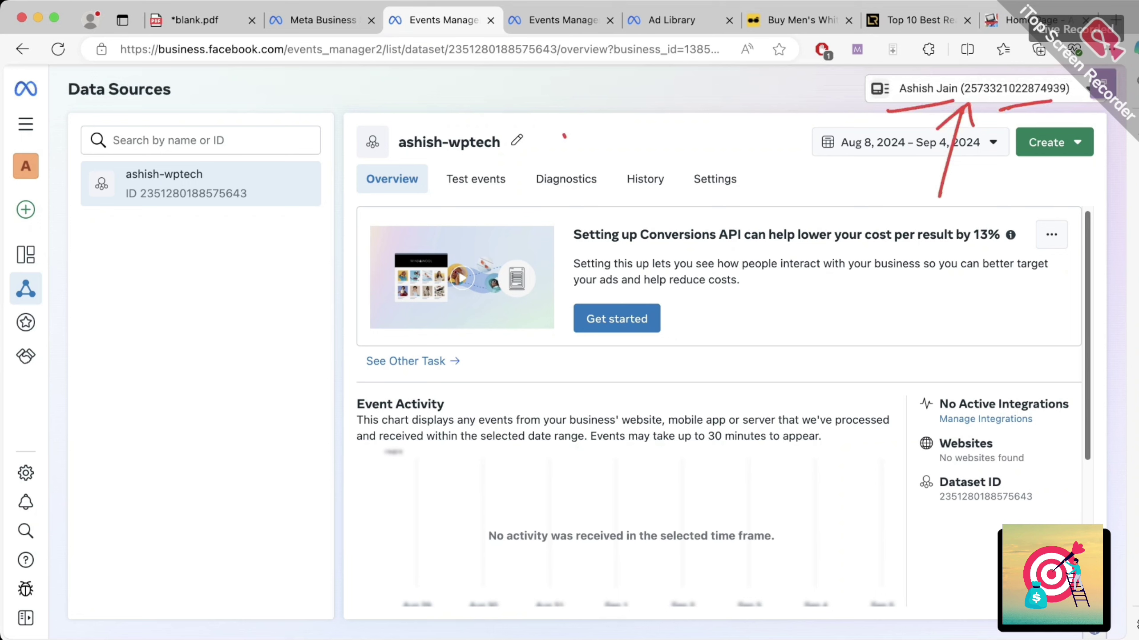
- Handwrite "1-Pixel" beside the dataset name, and underline and circle it
{"action": "left_click_drag", "start_coordinate": [564, 135], "coordinate": [572, 171]}
{"action": "mouse_move", "coordinate": [578, 152]}
{"action": "left_mouse_down"}
{"action": "mouse_move", "coordinate": [603, 143]}
{"action": "mouse_move", "coordinate": [619, 162]}
{"action": "mouse_move", "coordinate": [616, 139]}
{"action": "left_mouse_up"}
{"action": "left_click_drag", "start_coordinate": [628, 134], "coordinate": [630, 155]}
{"action": "left_click", "coordinate": [630, 122]}
{"action": "mouse_move", "coordinate": [635, 131]}
{"action": "left_mouse_down"}
{"action": "mouse_move", "coordinate": [648, 144]}
{"action": "mouse_move", "coordinate": [635, 152]}
{"action": "left_mouse_up"}
{"action": "left_click_drag", "start_coordinate": [657, 126], "coordinate": [663, 138]}
{"action": "left_click_drag", "start_coordinate": [672, 111], "coordinate": [673, 148]}
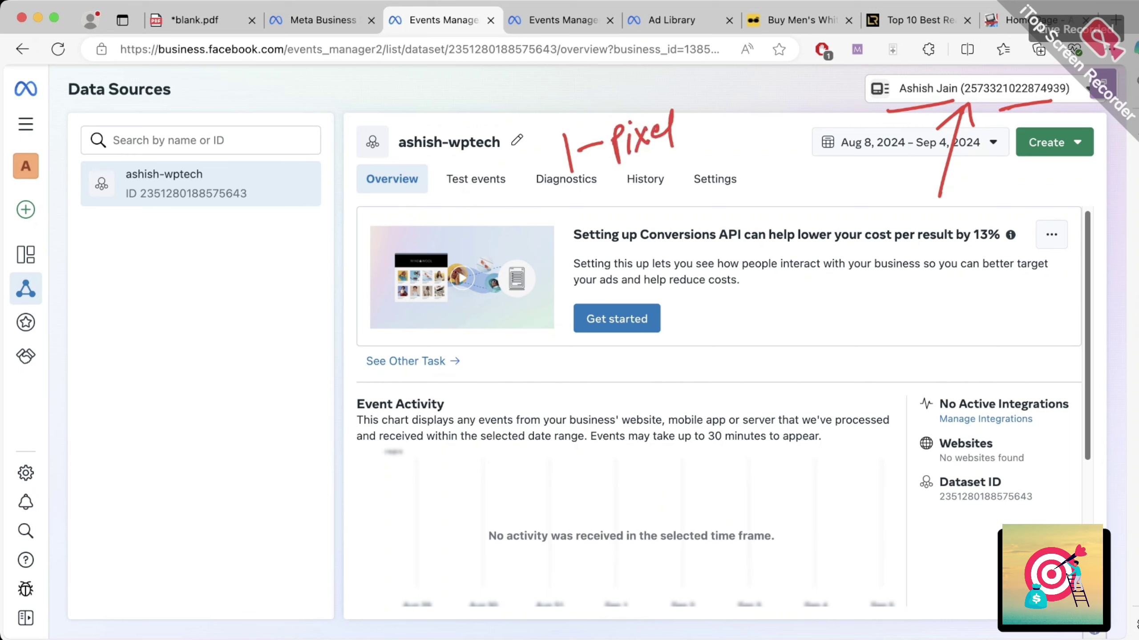
{"action": "mouse_move", "coordinate": [567, 193]}
{"action": "left_mouse_down"}
{"action": "mouse_move", "coordinate": [677, 153]}
{"action": "mouse_move", "coordinate": [534, 128]}
{"action": "mouse_move", "coordinate": [625, 96]}
{"action": "left_mouse_up"}
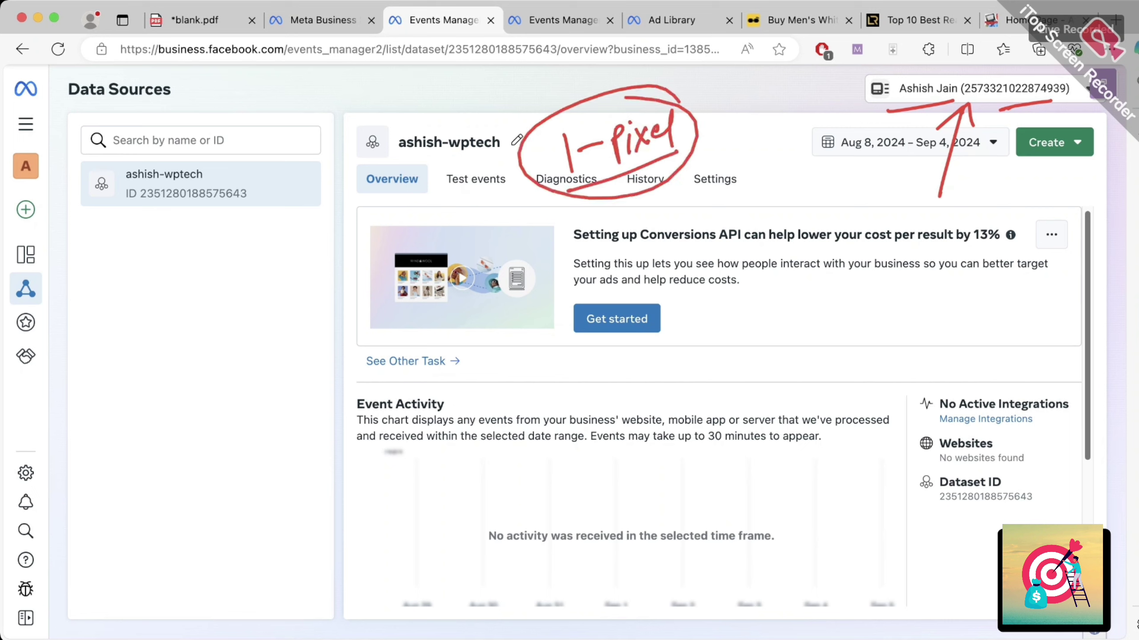
- Circle the listed dataset and handwrite "1 BM Connect" below it, double-underlining "BM" and "Connect"
{"action": "left_click_drag", "start_coordinate": [193, 144], "coordinate": [222, 161]}
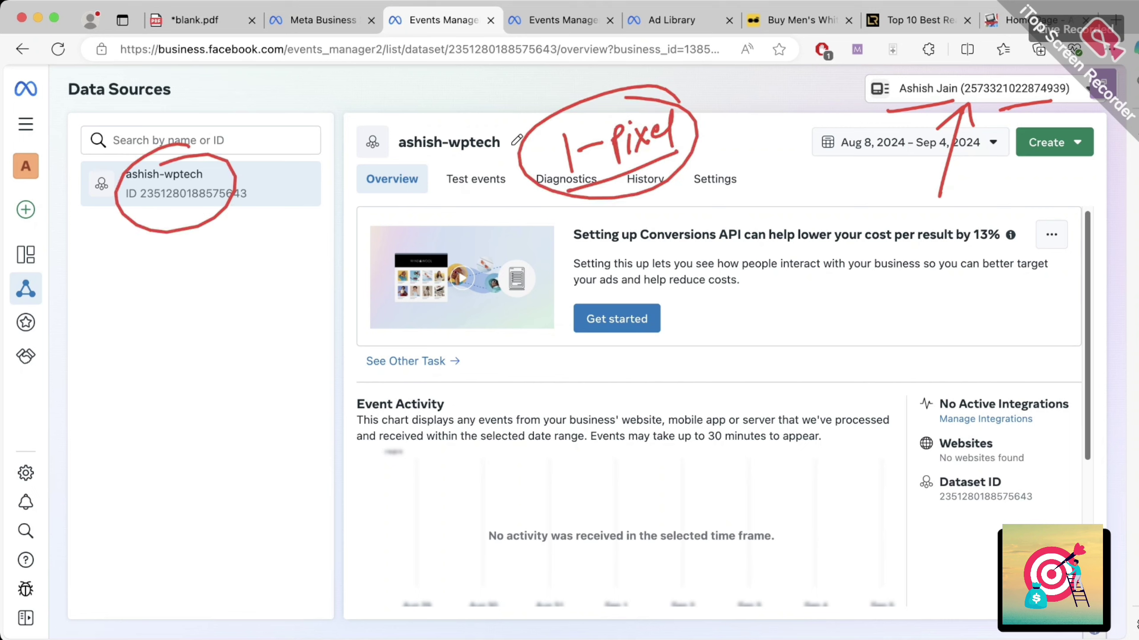
{"action": "mouse_move", "coordinate": [118, 409]}
{"action": "left_mouse_down"}
{"action": "mouse_move", "coordinate": [120, 378]}
{"action": "mouse_move", "coordinate": [140, 403]}
{"action": "mouse_move", "coordinate": [164, 377]}
{"action": "mouse_move", "coordinate": [173, 391]}
{"action": "mouse_move", "coordinate": [201, 357]}
{"action": "mouse_move", "coordinate": [209, 380]}
{"action": "left_mouse_up"}
{"action": "left_click_drag", "start_coordinate": [163, 415], "coordinate": [218, 395]}
{"action": "mouse_move", "coordinate": [240, 341]}
{"action": "left_mouse_down"}
{"action": "mouse_move", "coordinate": [232, 349]}
{"action": "mouse_move", "coordinate": [263, 355]}
{"action": "mouse_move", "coordinate": [345, 314]}
{"action": "mouse_move", "coordinate": [368, 330]}
{"action": "left_mouse_up"}
{"action": "left_click", "coordinate": [322, 327]}
{"action": "left_click_drag", "start_coordinate": [353, 310], "coordinate": [381, 294]}
{"action": "mouse_move", "coordinate": [402, 340]}
{"action": "left_mouse_down"}
{"action": "mouse_move", "coordinate": [253, 403]}
{"action": "mouse_move", "coordinate": [262, 417]}
{"action": "mouse_move", "coordinate": [403, 340]}
{"action": "left_mouse_up"}
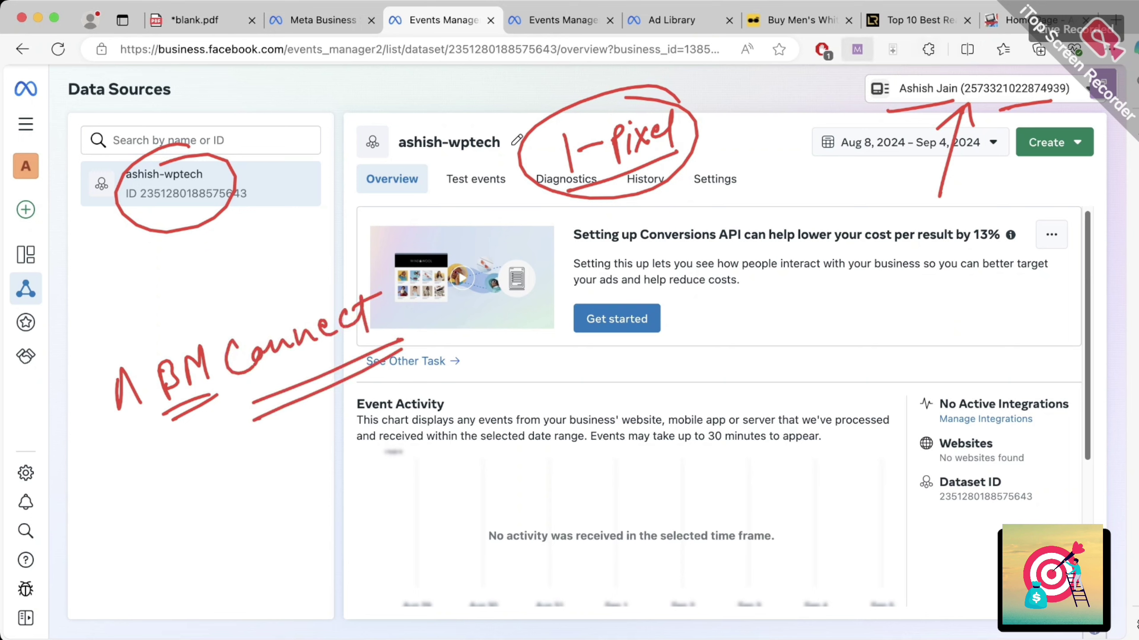
{"action": "left_click", "coordinate": [1102, 83]}
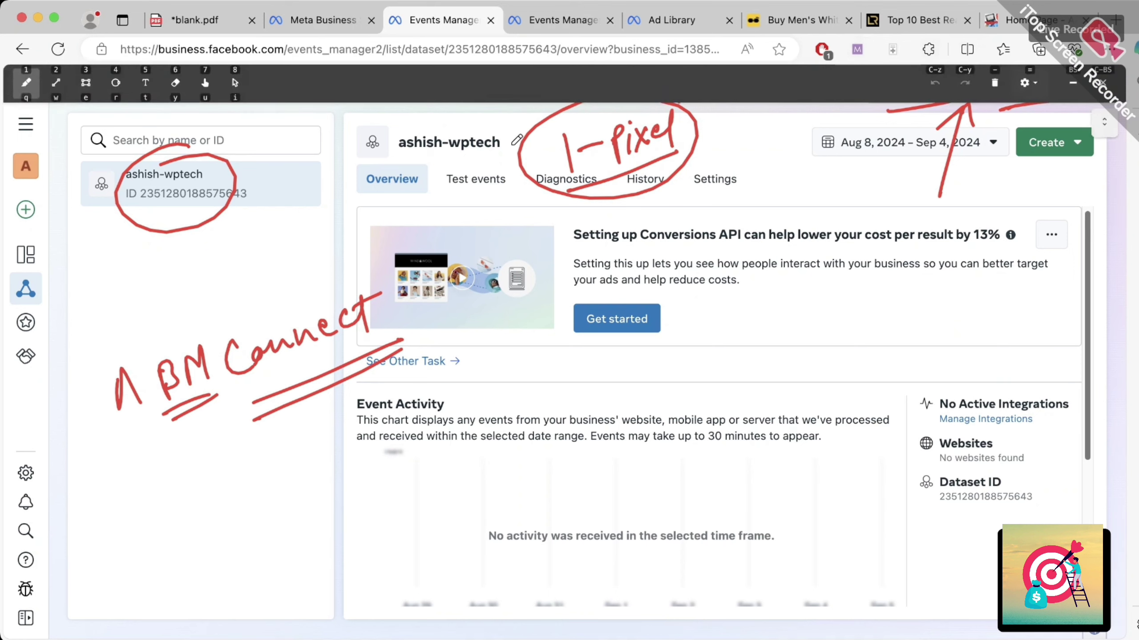
- Clear all drawings from the dataset page and close the annotation tool
{"action": "left_click", "coordinate": [994, 82]}
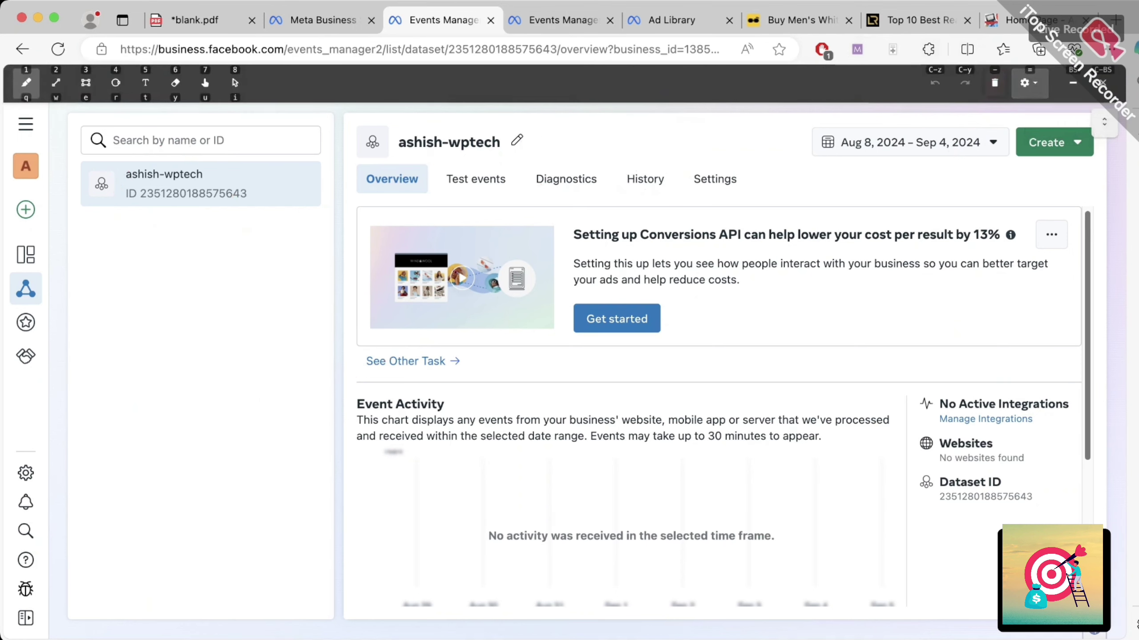
{"action": "left_click", "coordinate": [1072, 83]}
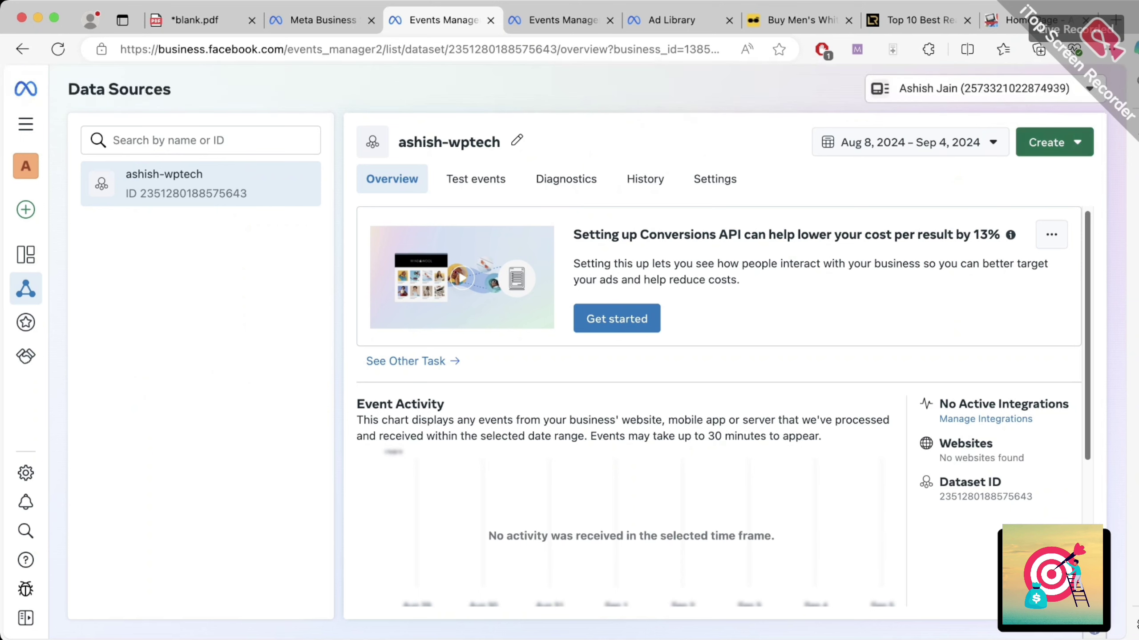
- Look over the Create options, the dataset's event activity and the data source types offered for connection
{"action": "left_click", "coordinate": [1054, 142]}
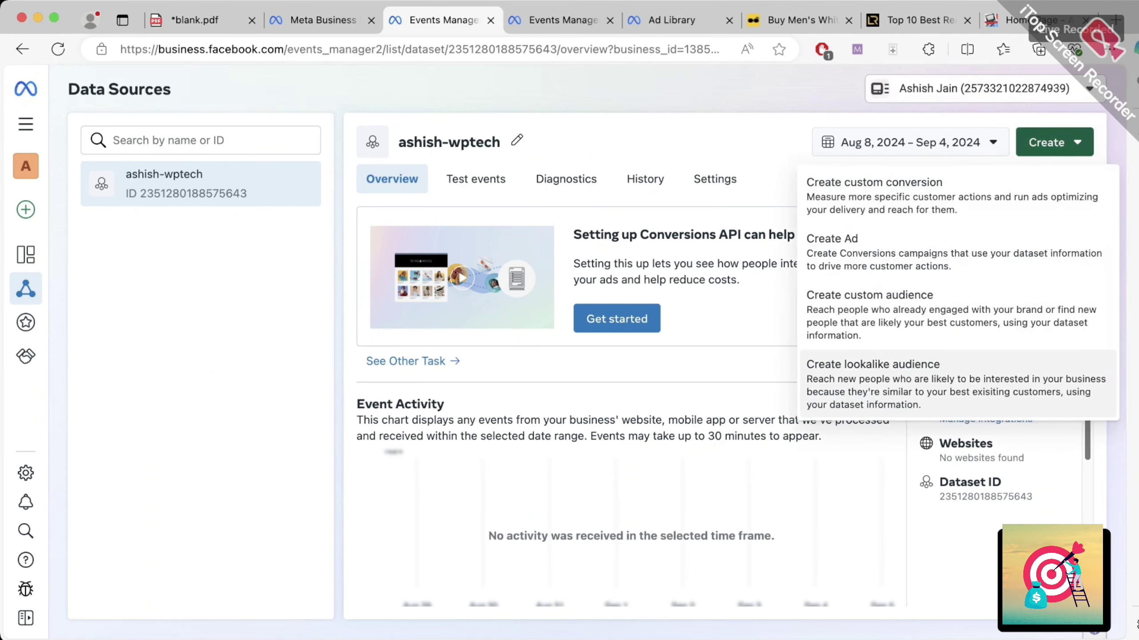
{"action": "key", "text": "Escape"}
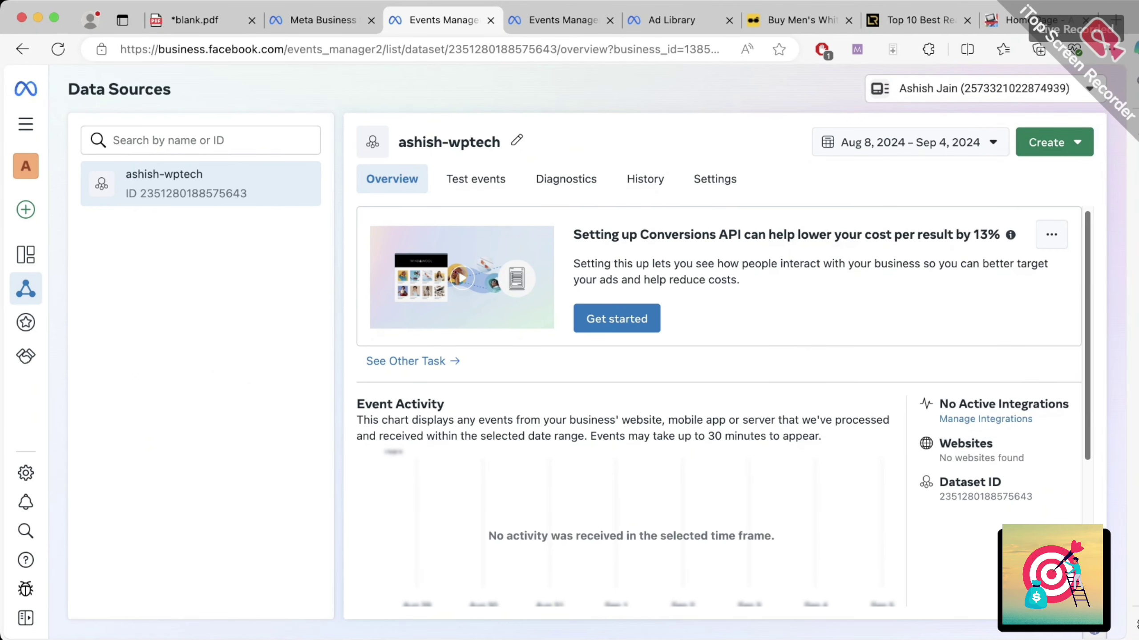
{"action": "scroll", "coordinate": [718, 404], "scroll_direction": "down", "scroll_amount": 5}
{"action": "scroll", "coordinate": [717, 404], "scroll_direction": "up", "scroll_amount": 2}
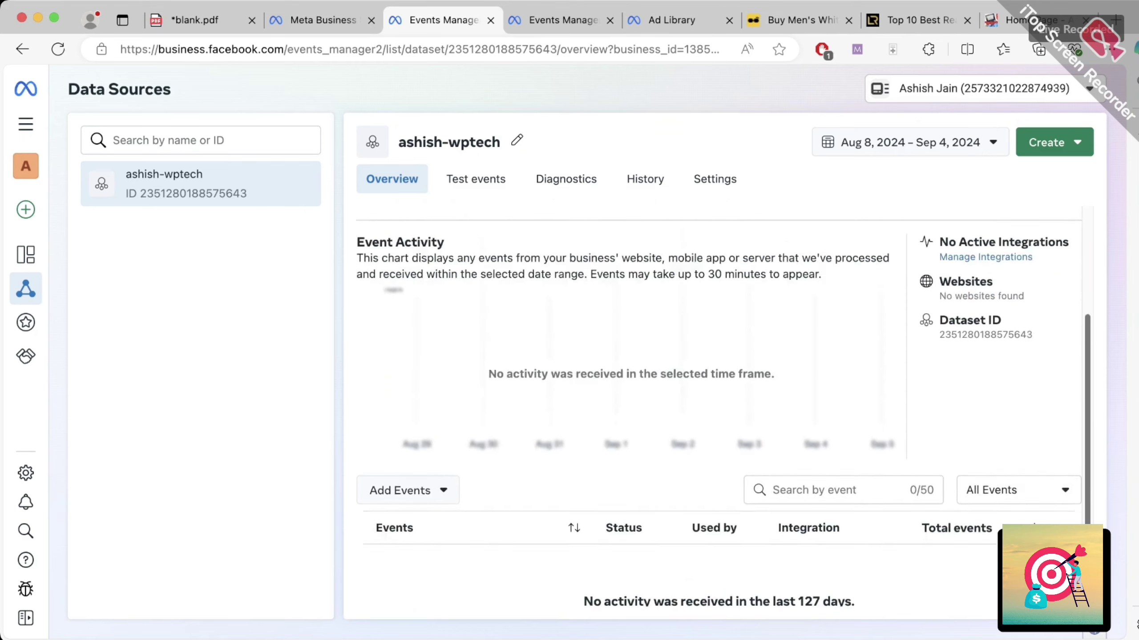
{"action": "scroll", "coordinate": [717, 404], "scroll_direction": "up", "scroll_amount": 3}
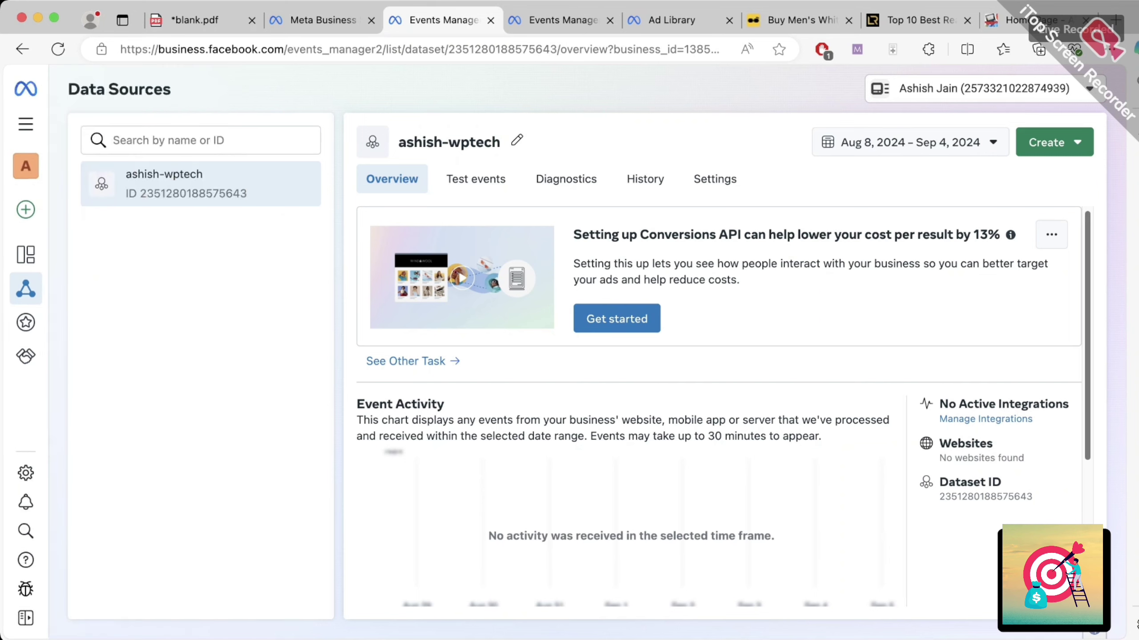
{"action": "left_click", "coordinate": [99, 198]}
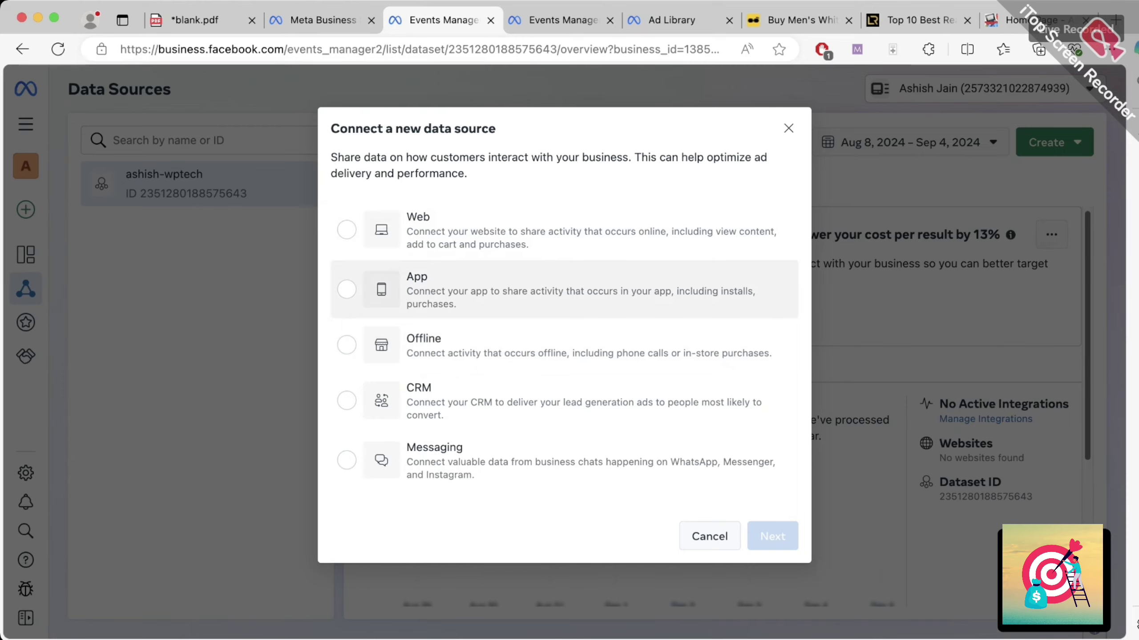
{"action": "left_click", "coordinate": [709, 535]}
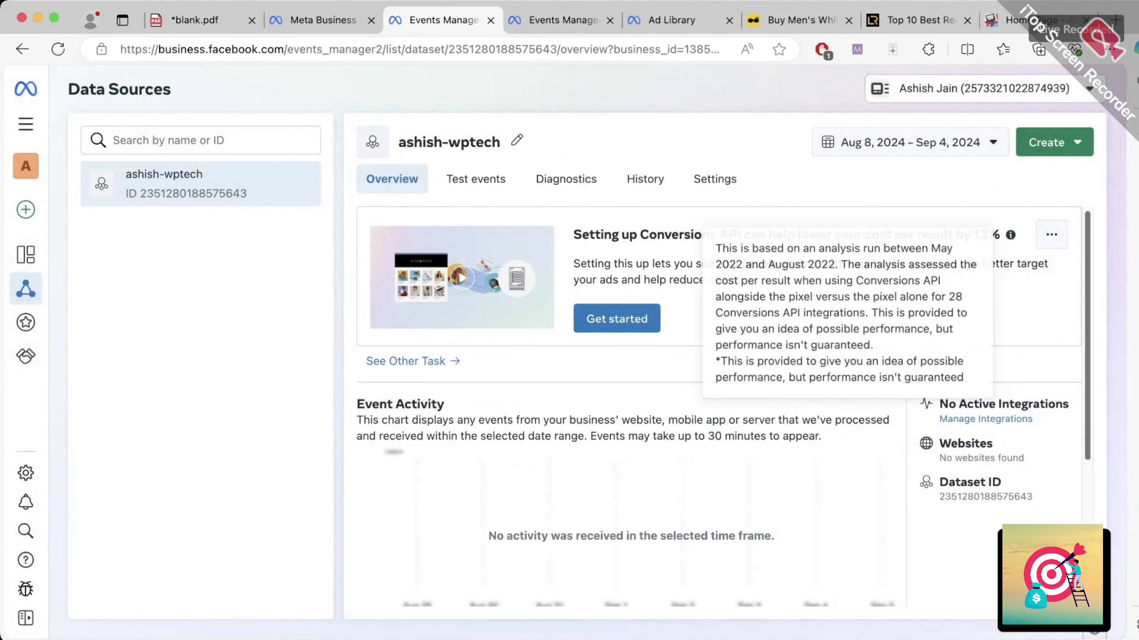
{"action": "left_click", "coordinate": [1054, 142]}
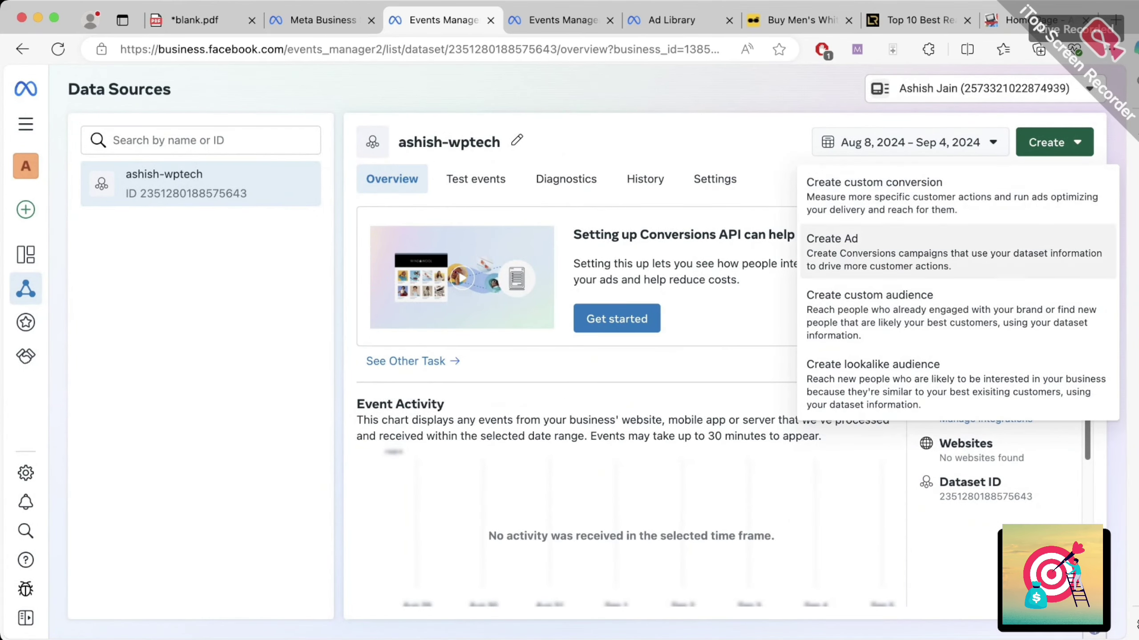
{"action": "key", "text": "Escape"}
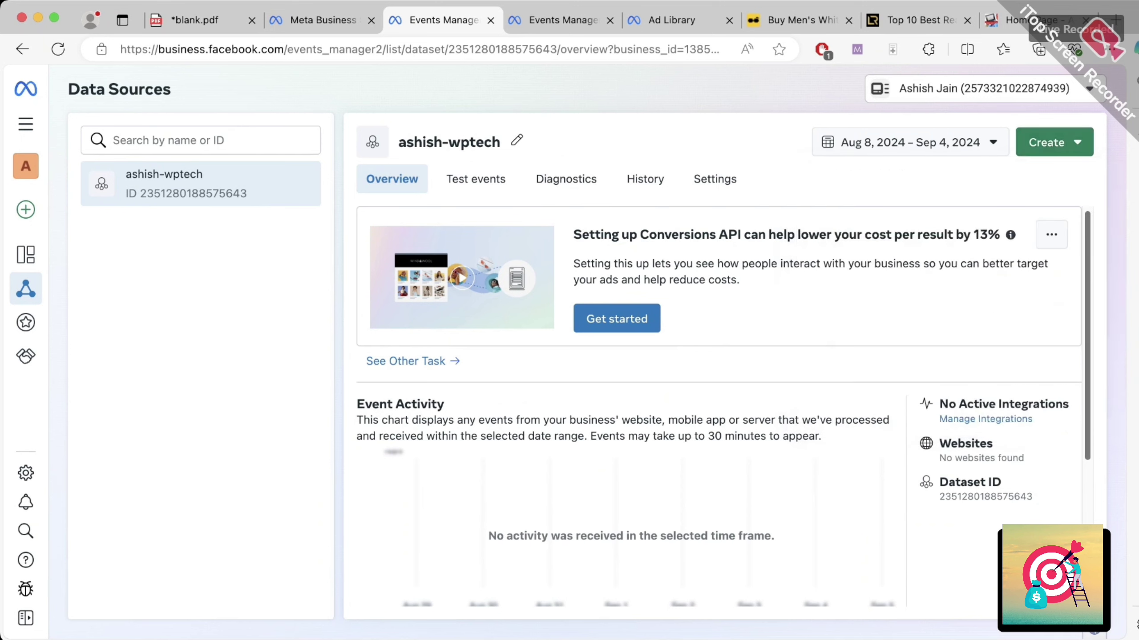
- Draw a stroke below the add-data-source icon, clear the drawings and close the annotation tool
{"action": "left_click", "coordinate": [856, 49]}
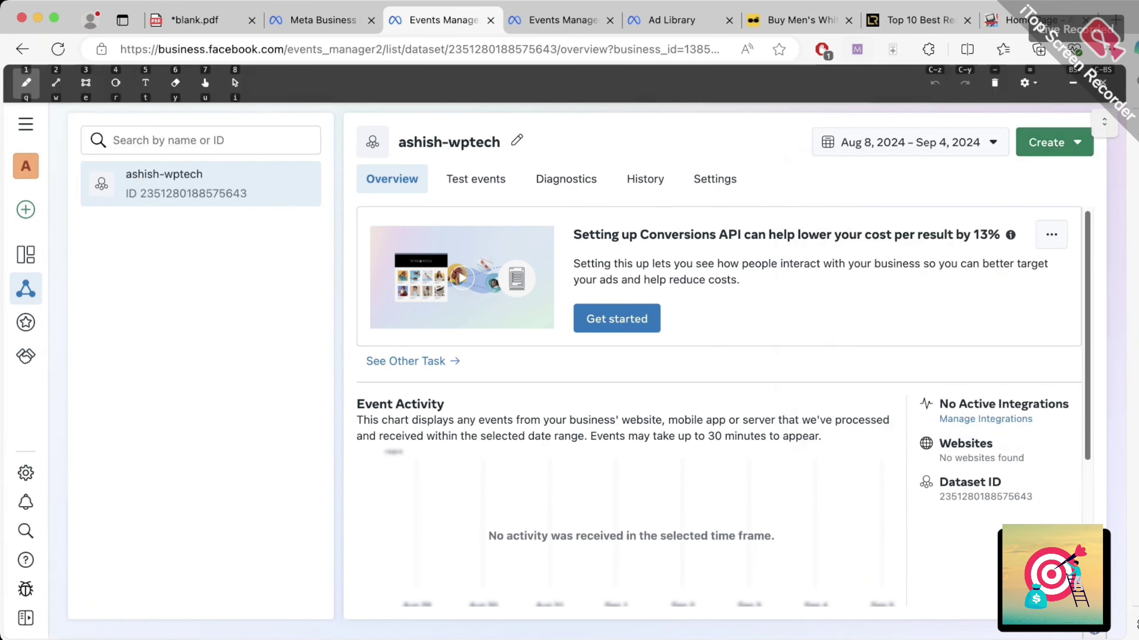
{"action": "left_click_drag", "start_coordinate": [18, 240], "coordinate": [67, 214]}
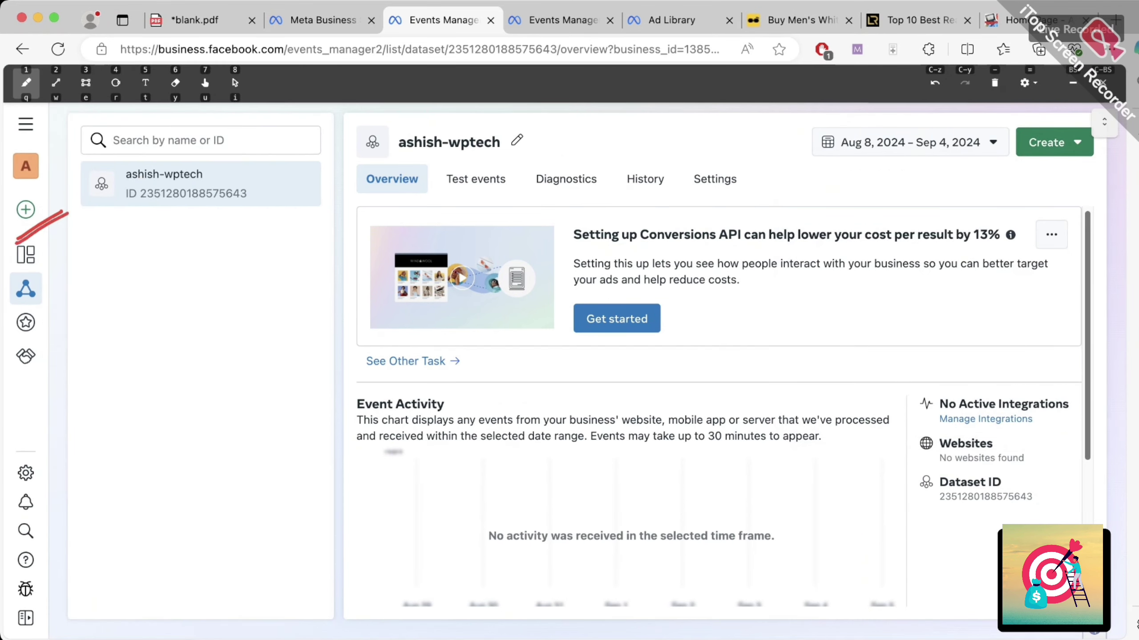
{"action": "left_click_drag", "start_coordinate": [985, 135], "coordinate": [1011, 131]}
{"action": "left_click", "coordinate": [994, 83]}
{"action": "left_click", "coordinate": [1102, 83]}
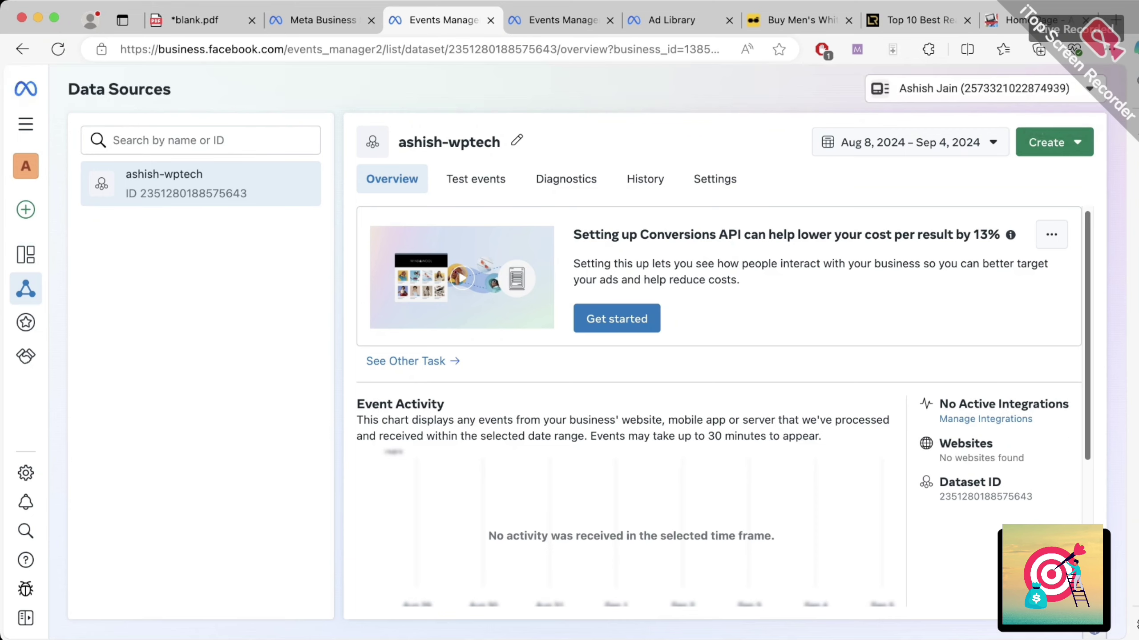
- Start connecting a new data source with Web as its type
{"action": "left_click", "coordinate": [25, 210]}
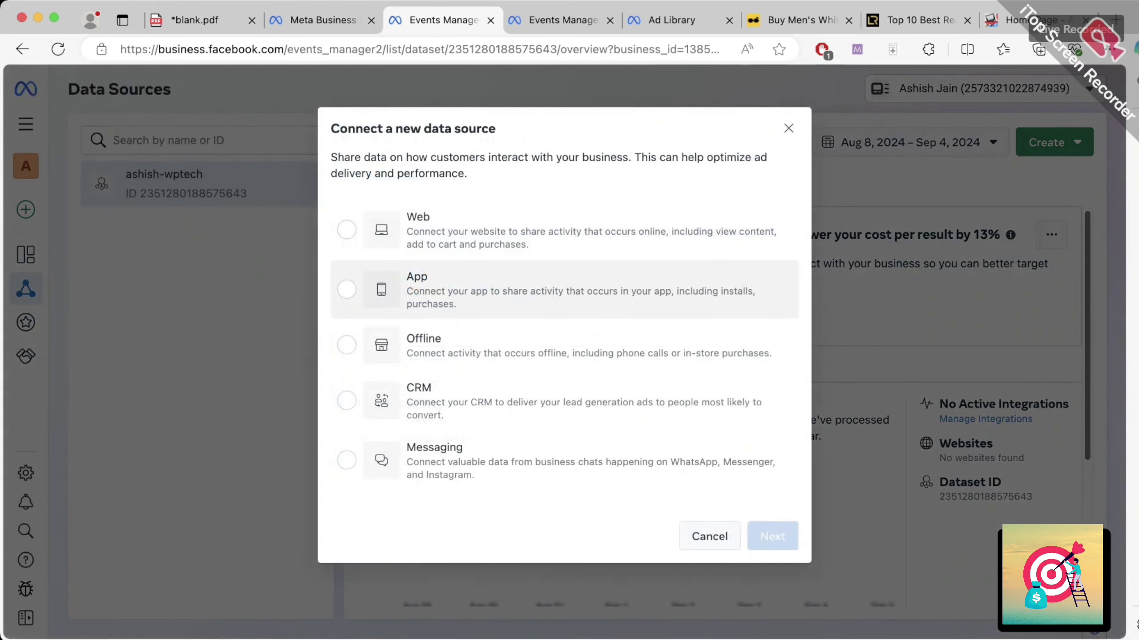
{"action": "left_click", "coordinate": [421, 232]}
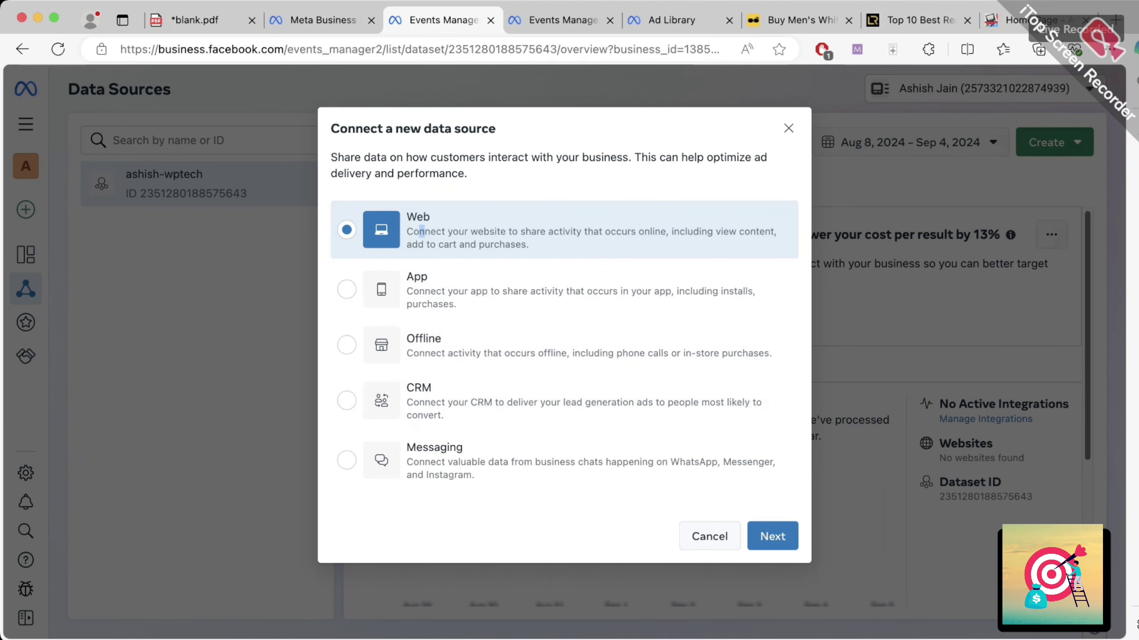
{"action": "left_click", "coordinate": [773, 536]}
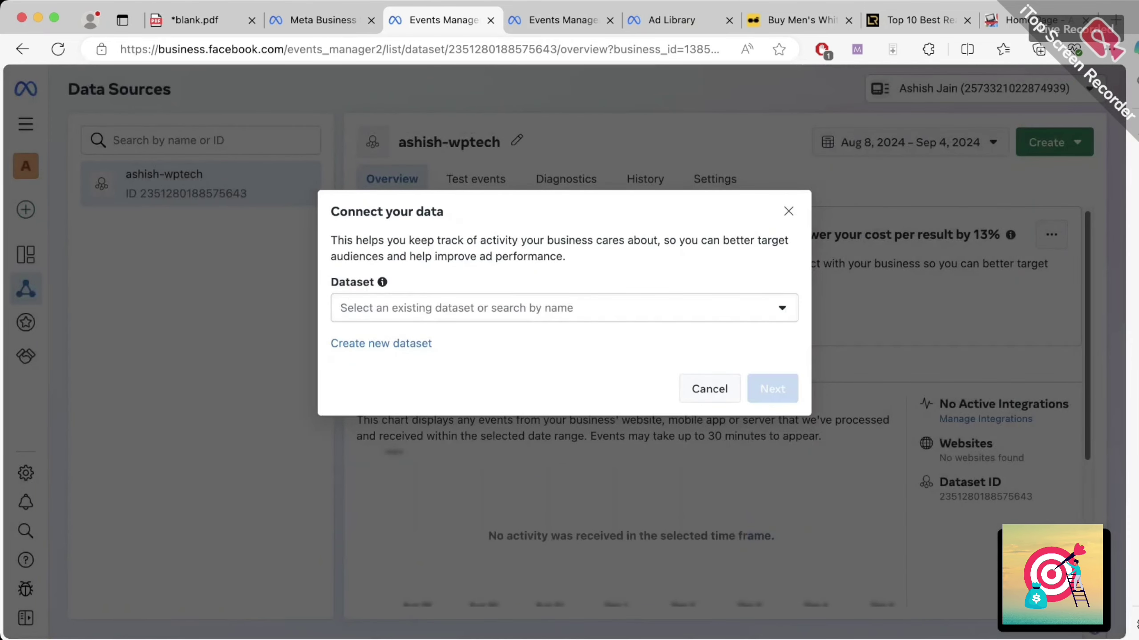
- Select the existing inactive dataset as the one to connect
{"action": "left_click", "coordinate": [563, 308]}
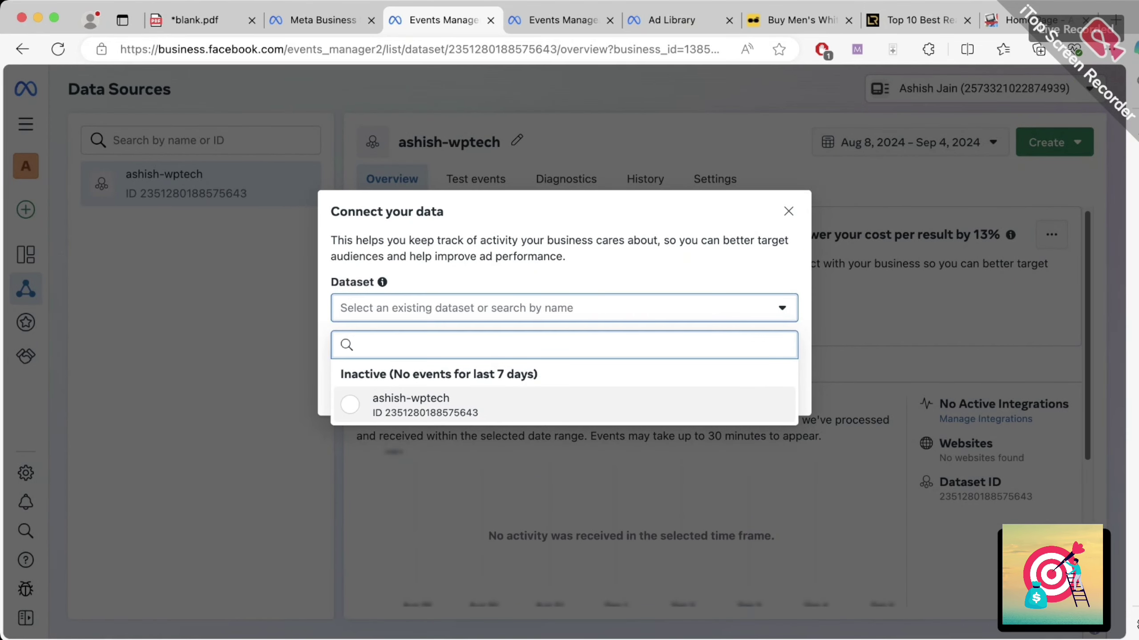
{"action": "left_click", "coordinate": [563, 404]}
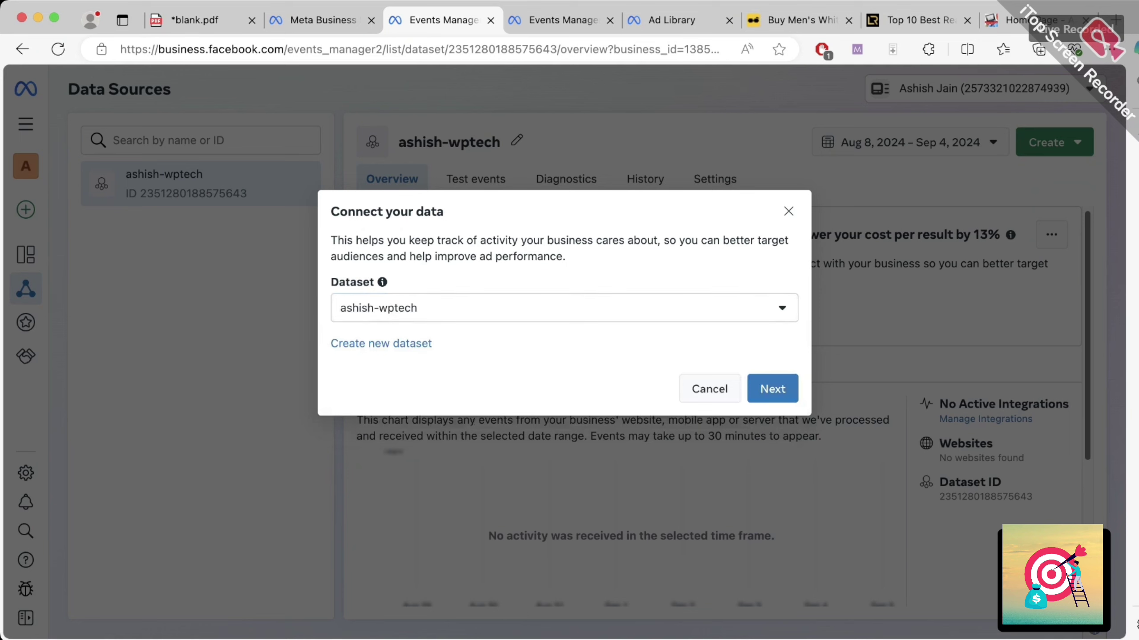
{"action": "left_click", "coordinate": [563, 308]}
{"action": "left_click", "coordinate": [564, 404]}
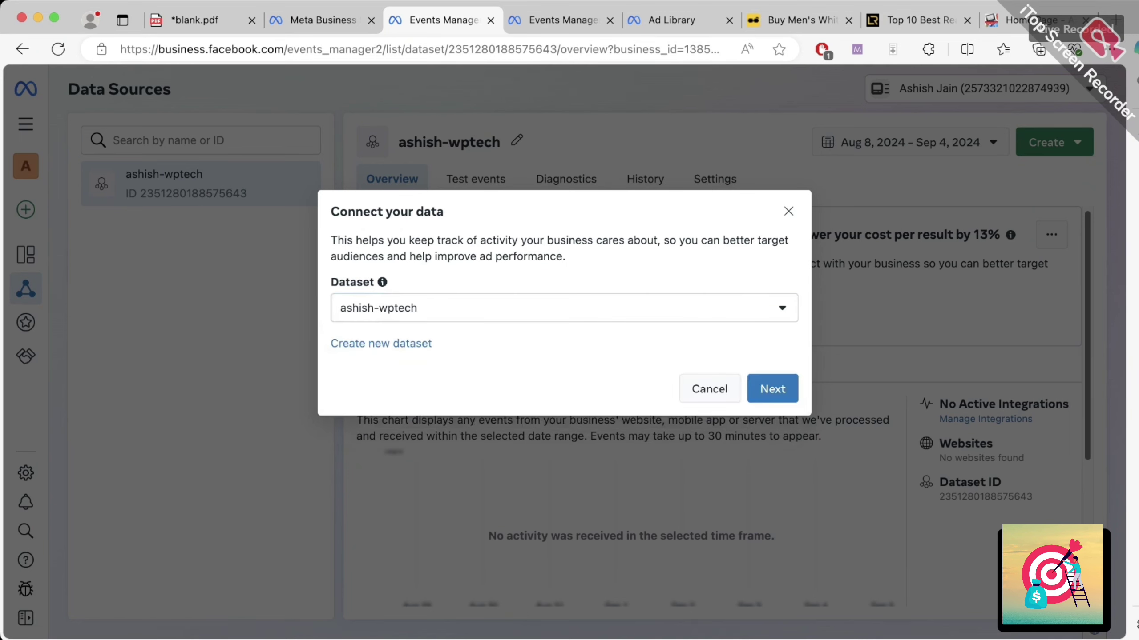
- Create a new dataset named "New test" for the web data source
{"action": "left_click", "coordinate": [381, 343]}
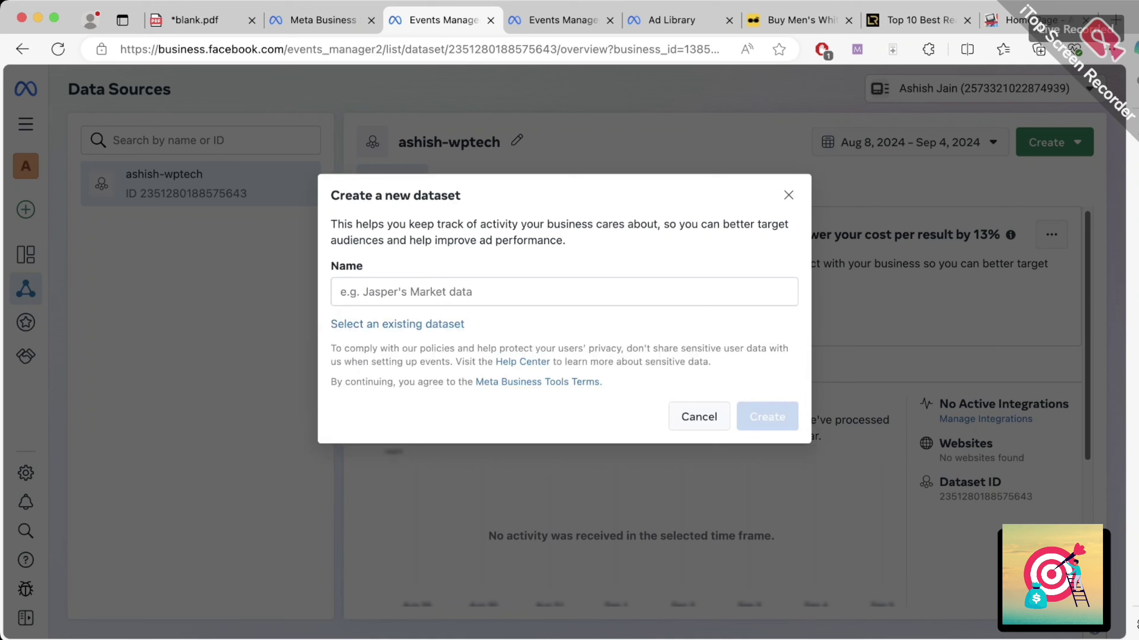
{"action": "left_click", "coordinate": [341, 291]}
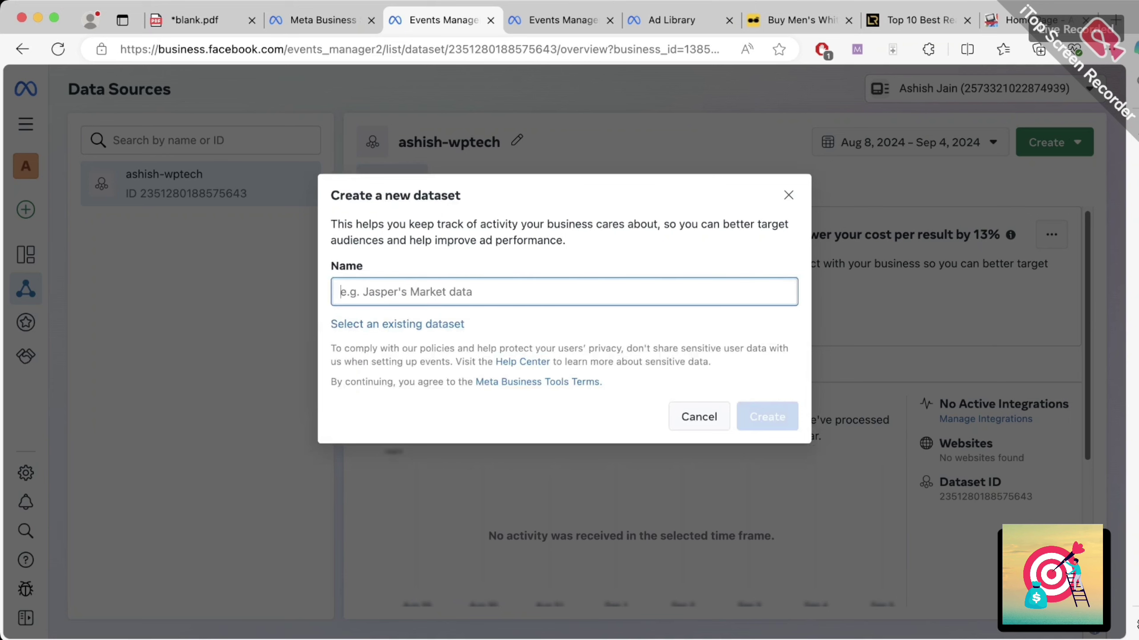
{"action": "type", "text": "New test"}
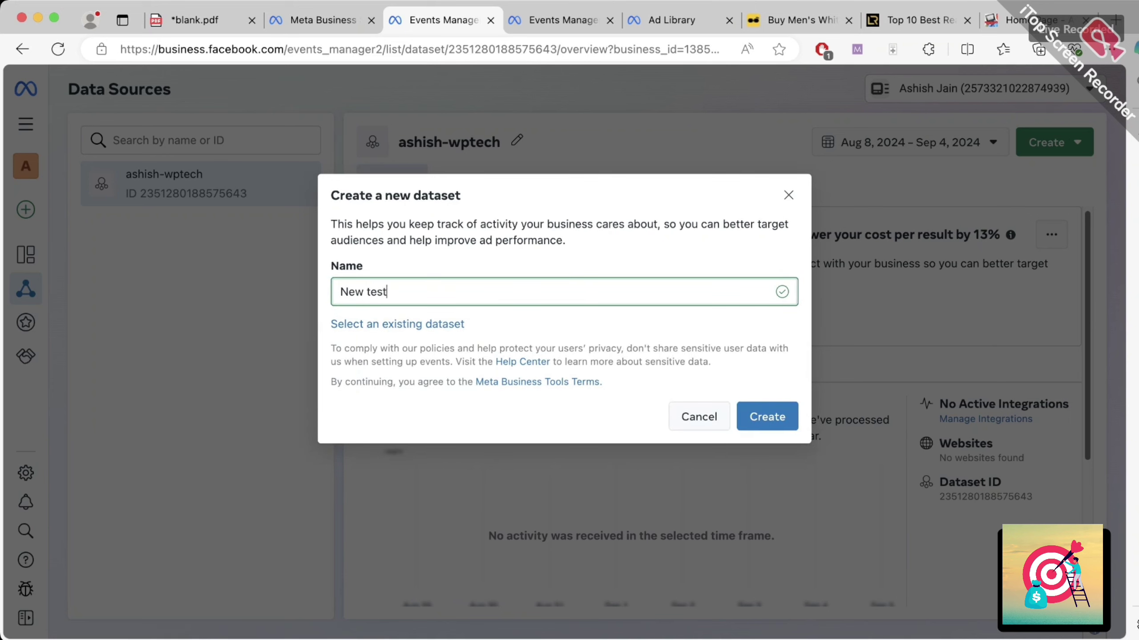
{"action": "key", "text": "Return"}
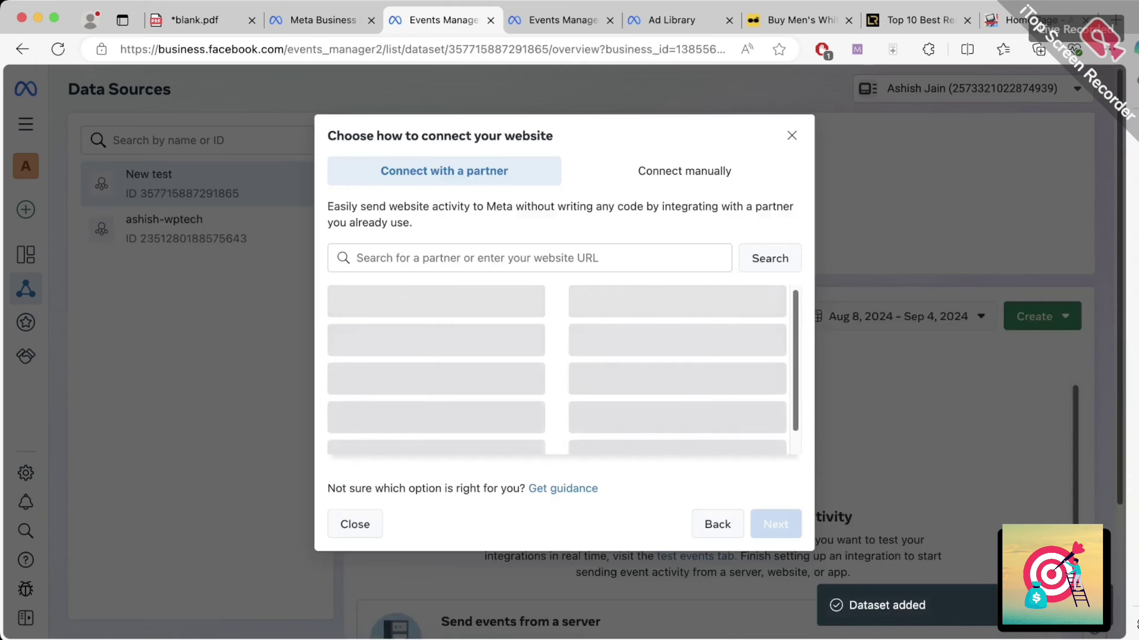
- Examine the website connection methods, comparing the partner integrations list with the manual Meta Pixel and Conversions API options
{"action": "scroll", "coordinate": [673, 359], "scroll_direction": "down", "scroll_amount": 1}
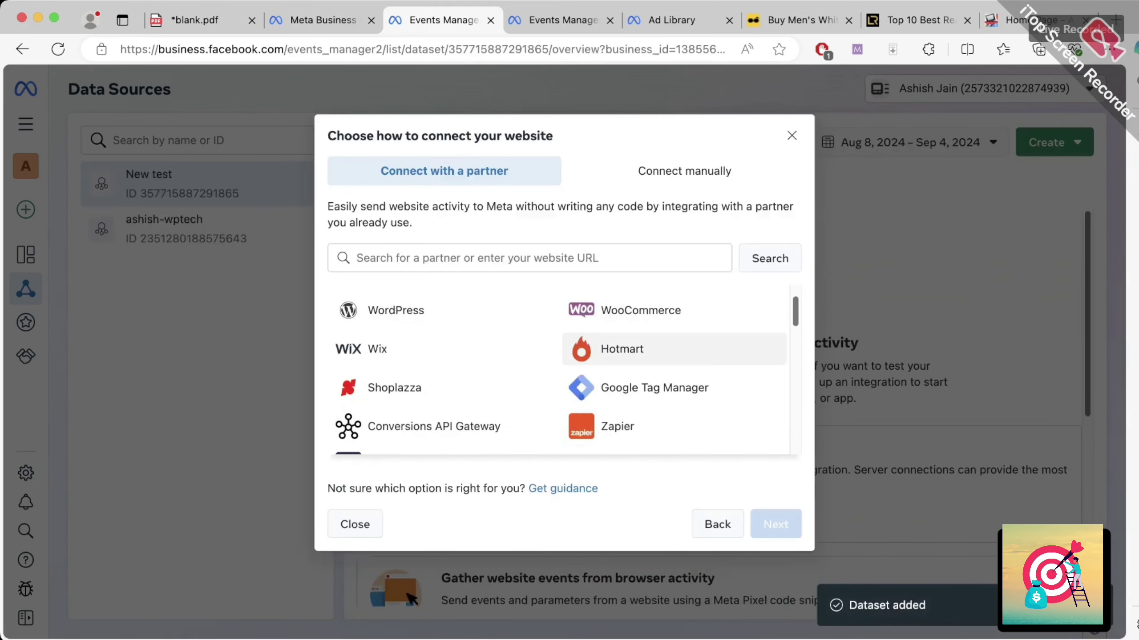
{"action": "scroll", "coordinate": [674, 359], "scroll_direction": "up", "scroll_amount": 1}
{"action": "left_click", "coordinate": [684, 170]}
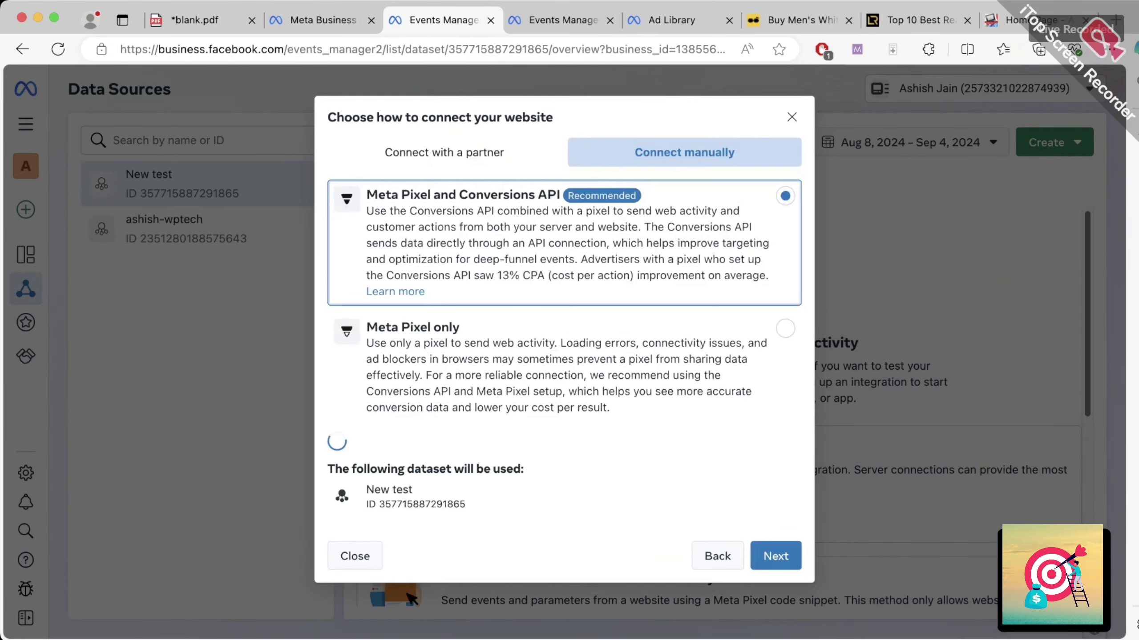
{"action": "left_click", "coordinate": [441, 142]}
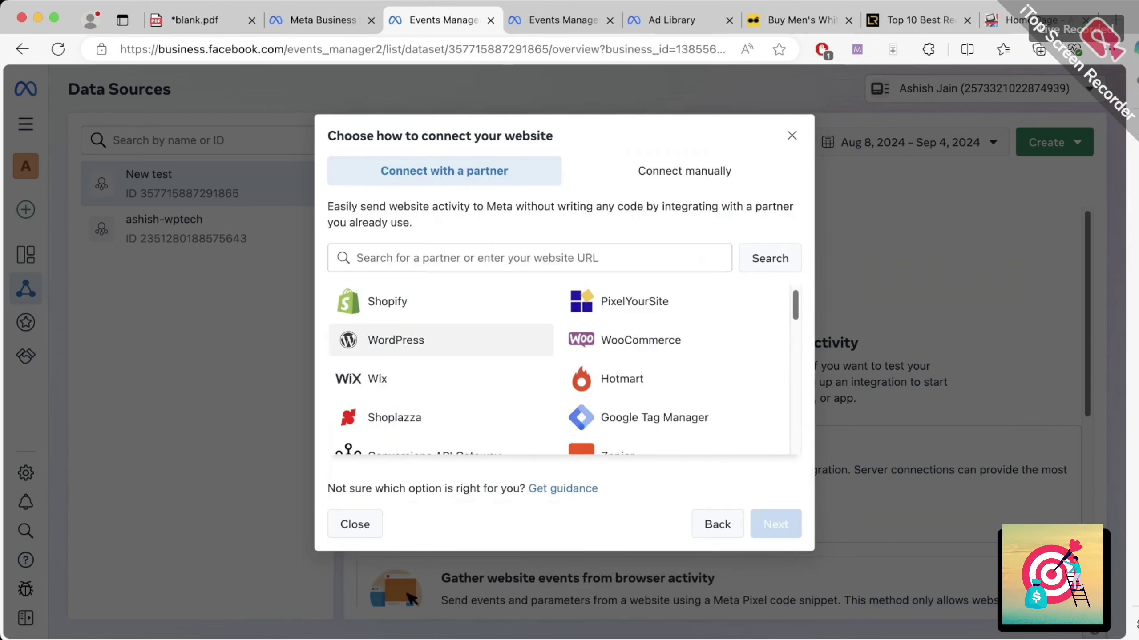
{"action": "scroll", "coordinate": [441, 322], "scroll_direction": "down", "scroll_amount": 5}
{"action": "scroll", "coordinate": [441, 322], "scroll_direction": "down", "scroll_amount": 5}
{"action": "scroll", "coordinate": [441, 323], "scroll_direction": "up", "scroll_amount": 3}
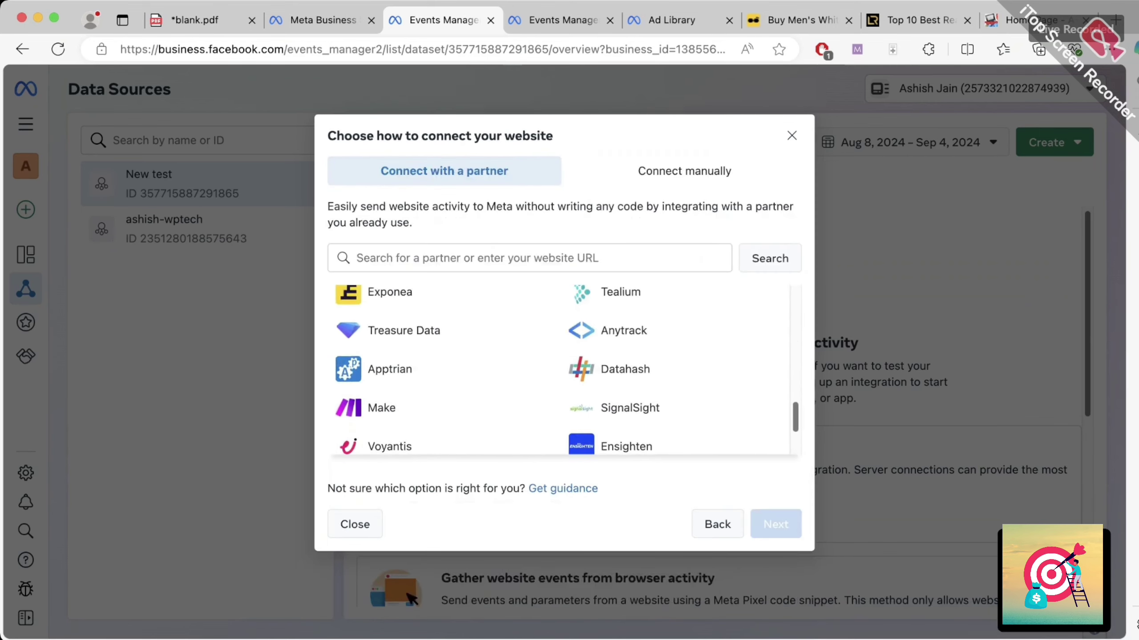
{"action": "scroll", "coordinate": [441, 323], "scroll_direction": "down", "scroll_amount": 2}
{"action": "scroll", "coordinate": [441, 322], "scroll_direction": "down", "scroll_amount": 2}
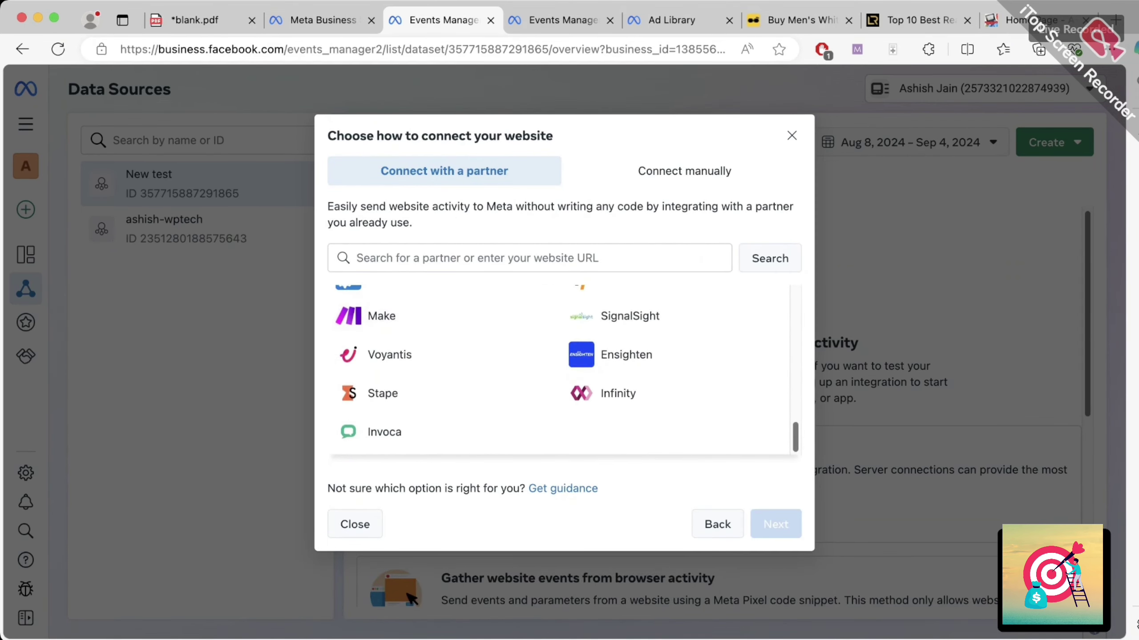
- Search the partner integrations for "wor", choose WordPress and continue to its connection instructions
{"action": "left_click", "coordinate": [529, 258]}
{"action": "type", "text": "wor"}
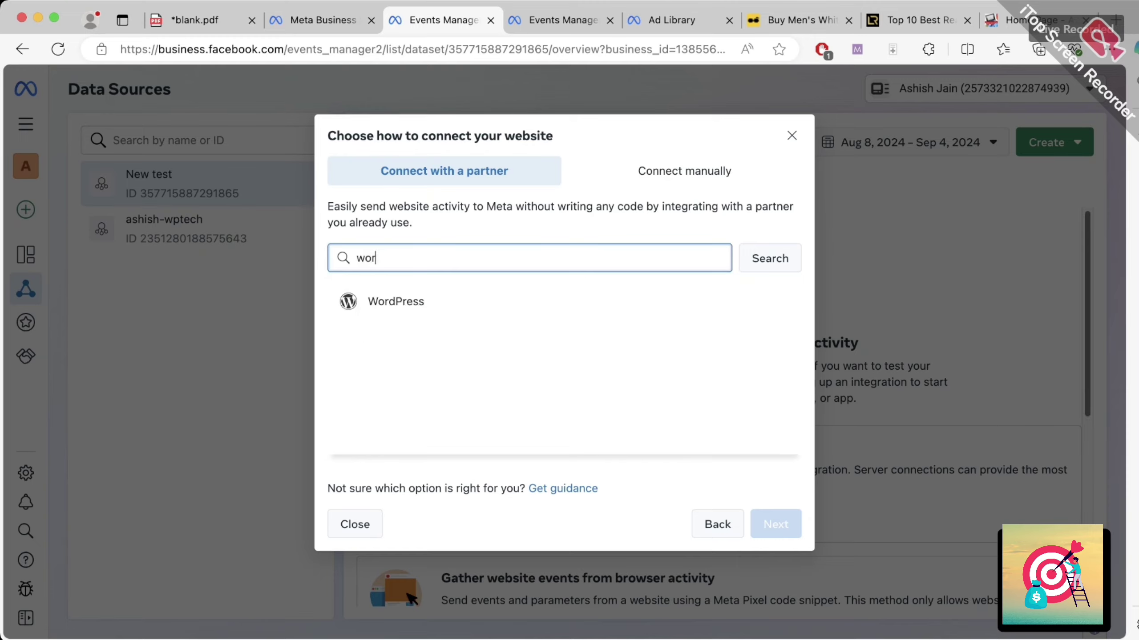
{"action": "left_click", "coordinate": [441, 302]}
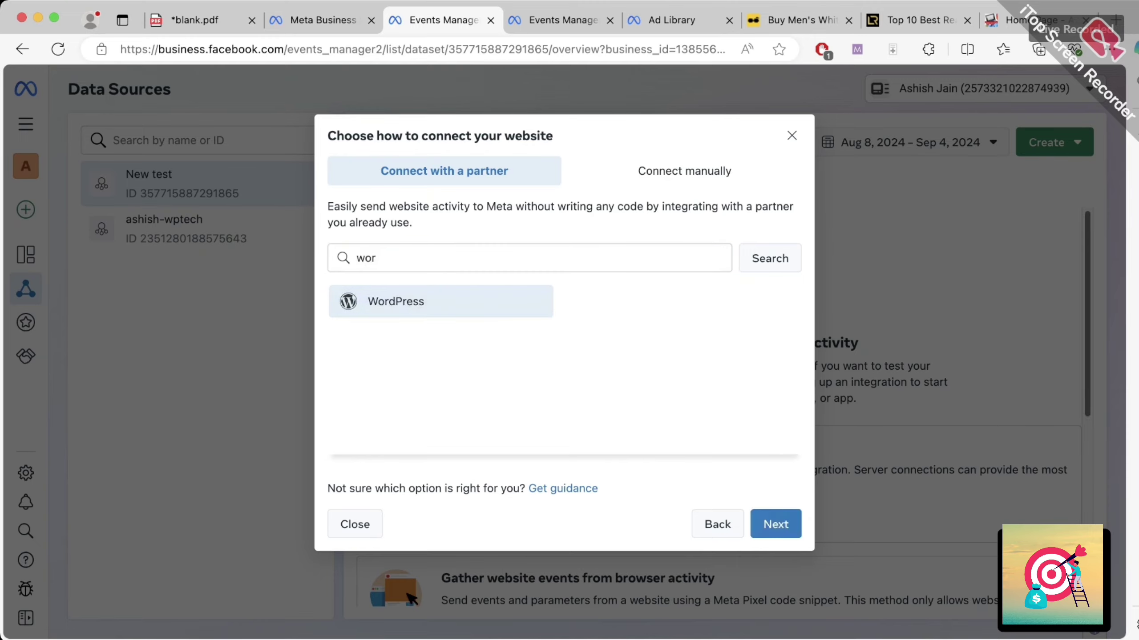
{"action": "left_click", "coordinate": [776, 523]}
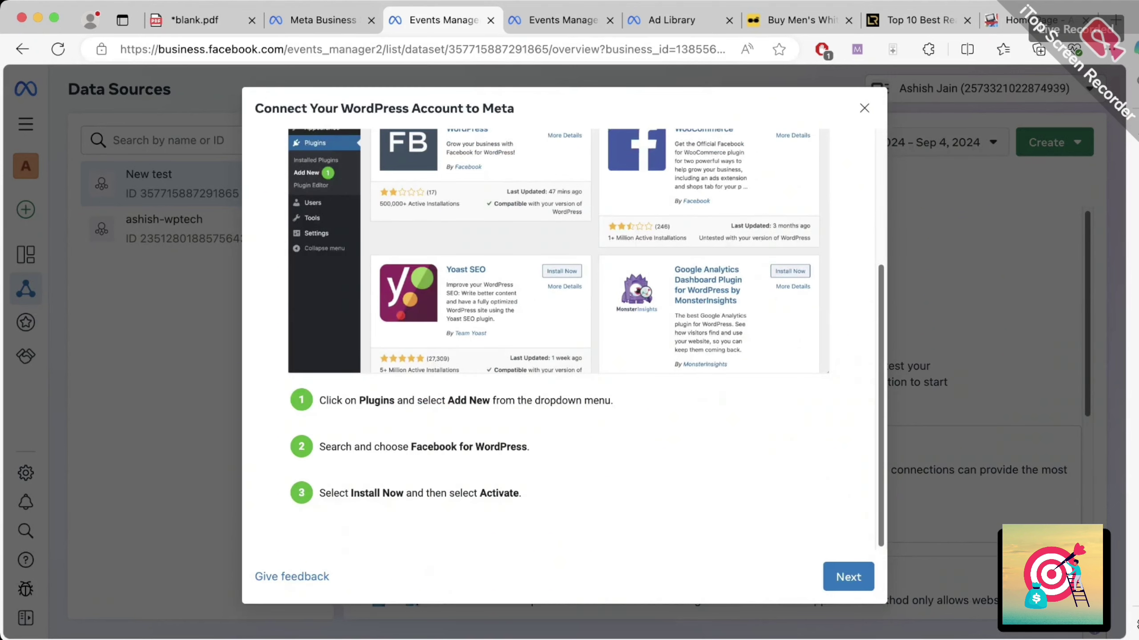
- Go through the WordPress setup guide up to Verify connection, close it and view the New test dataset's overview
{"action": "left_click", "coordinate": [849, 577]}
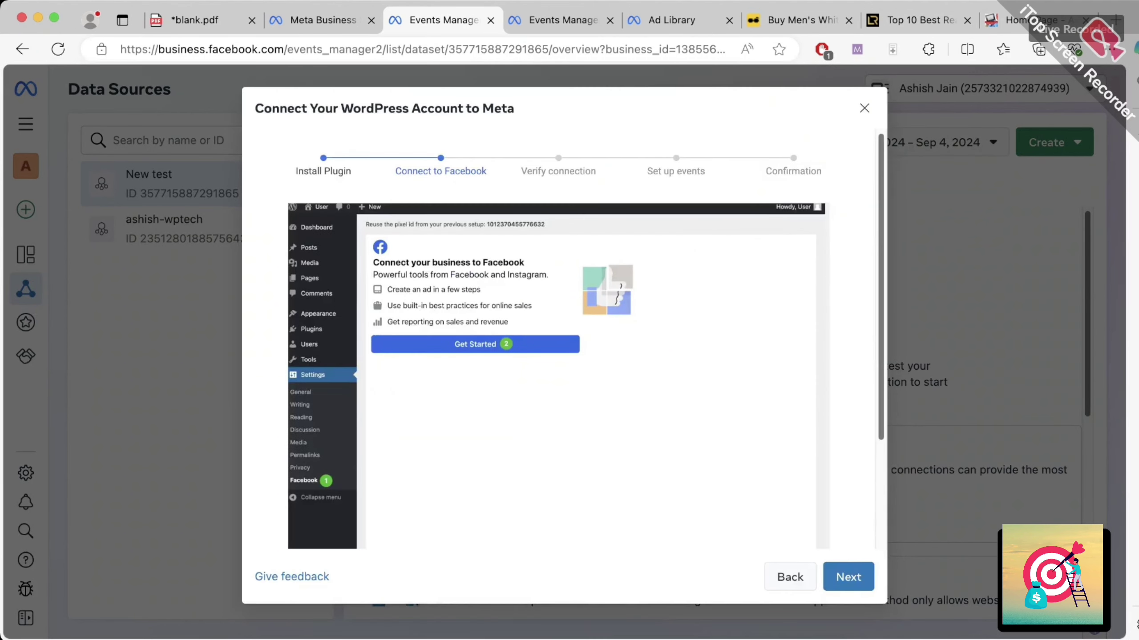
{"action": "left_click", "coordinate": [848, 577]}
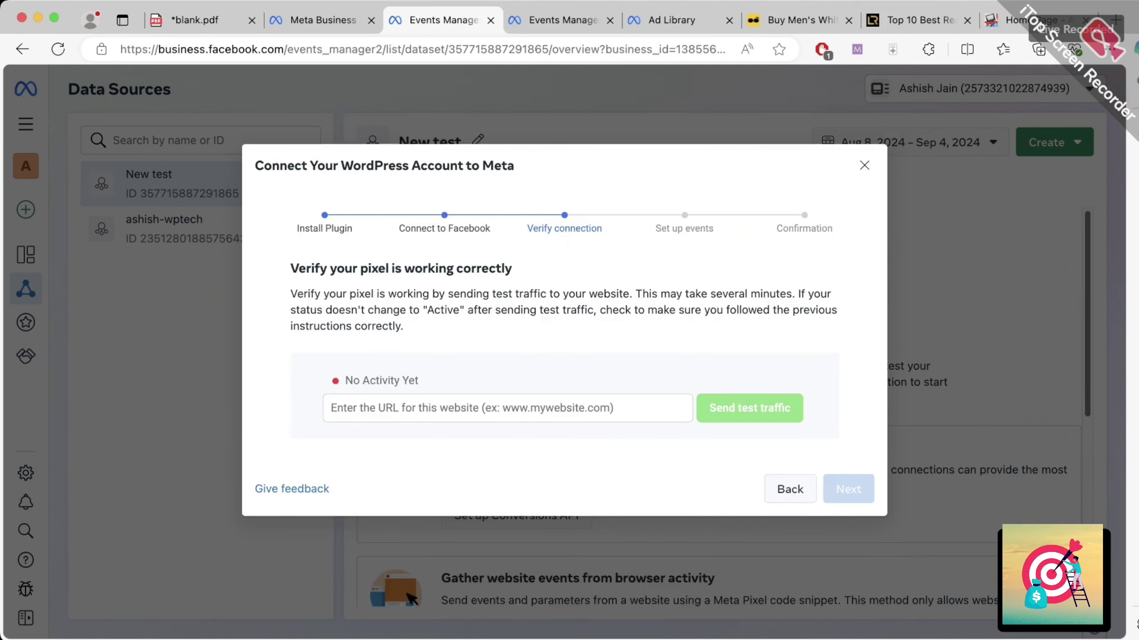
{"action": "left_click", "coordinate": [863, 165]}
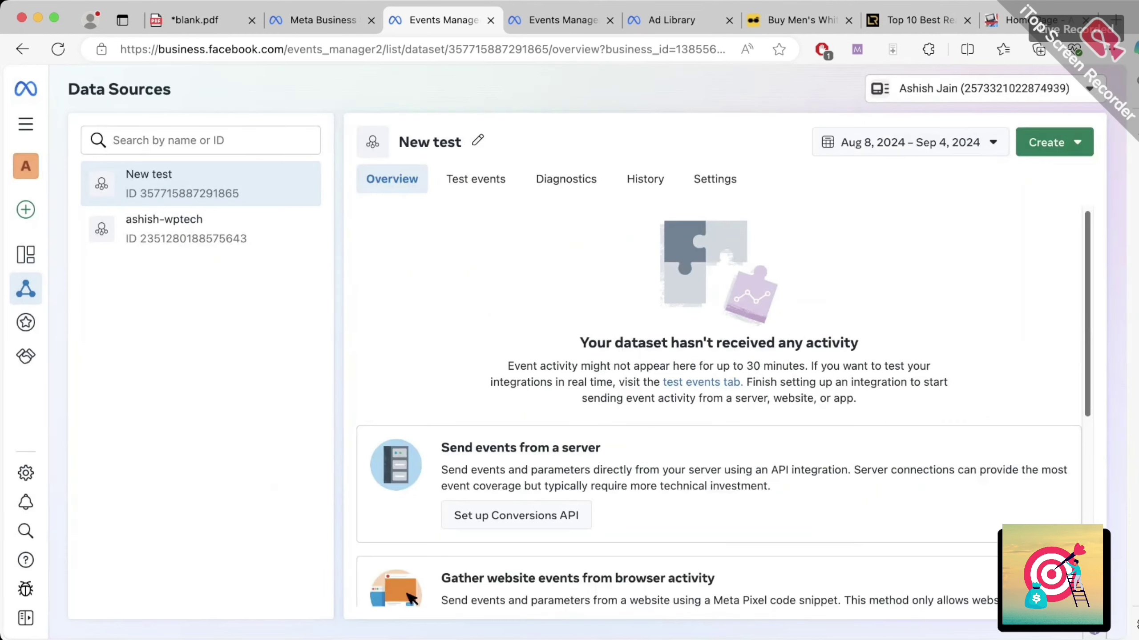
{"action": "scroll", "coordinate": [717, 404], "scroll_direction": "down", "scroll_amount": 8}
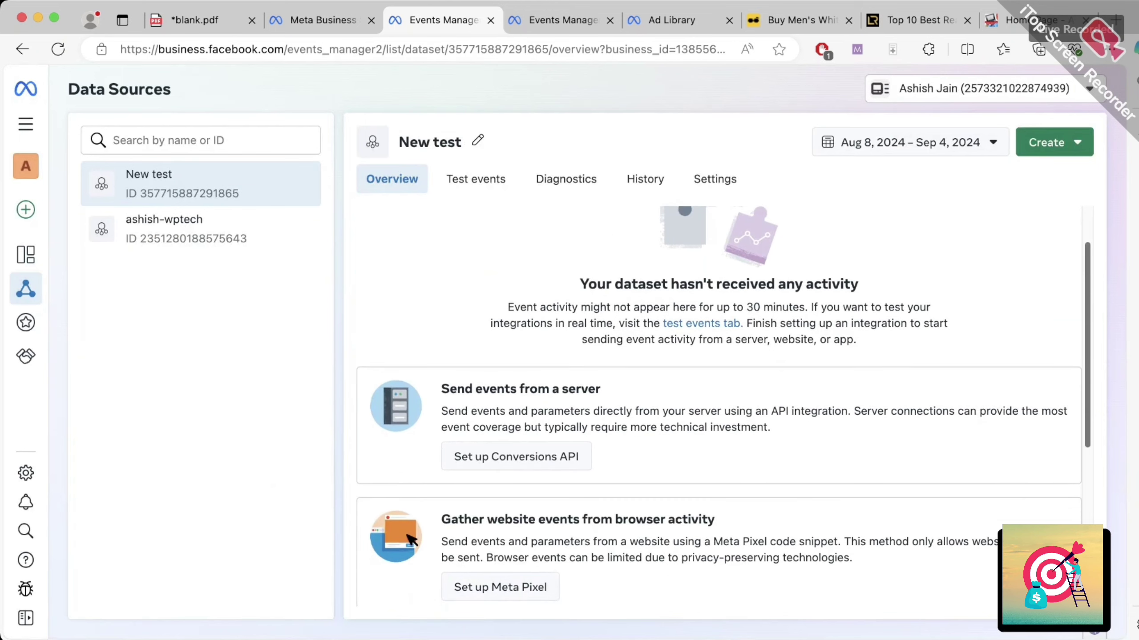
- Start the manual Meta Pixel installation for the New test dataset and copy the base code
{"action": "scroll", "coordinate": [717, 404], "scroll_direction": "up", "scroll_amount": 3}
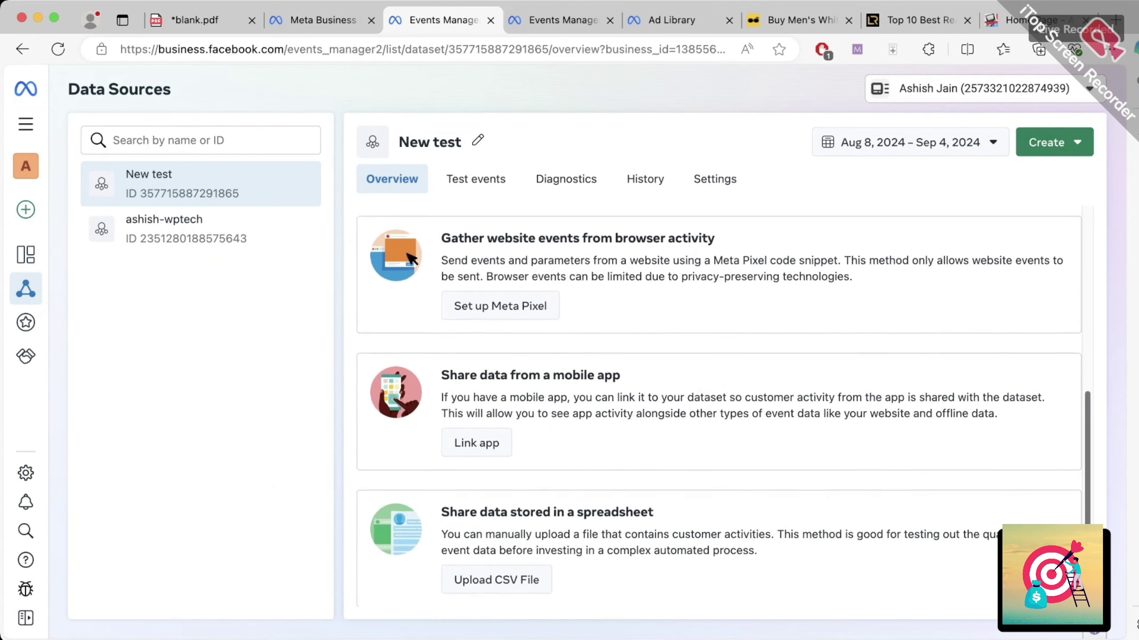
{"action": "left_click", "coordinate": [500, 421]}
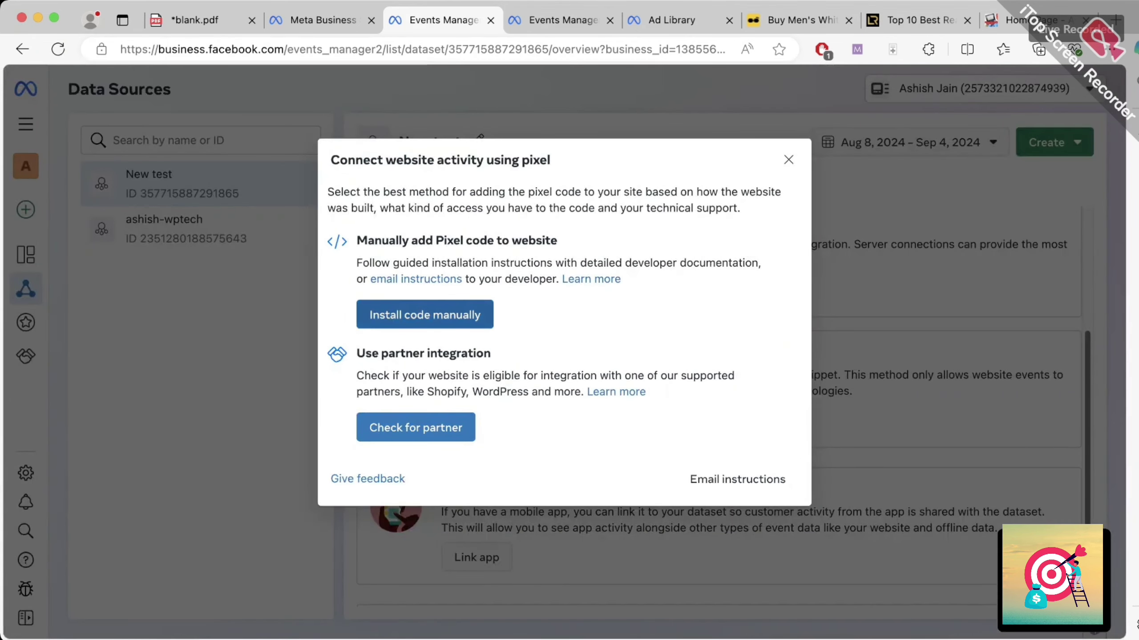
{"action": "left_click", "coordinate": [424, 315]}
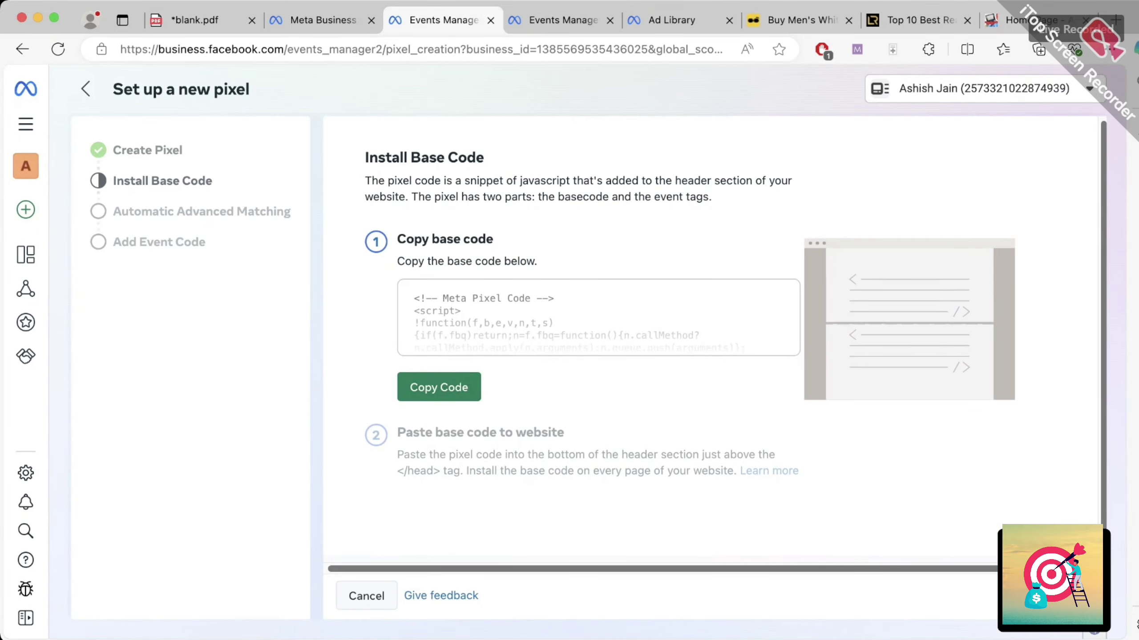
{"action": "left_click", "coordinate": [439, 387]}
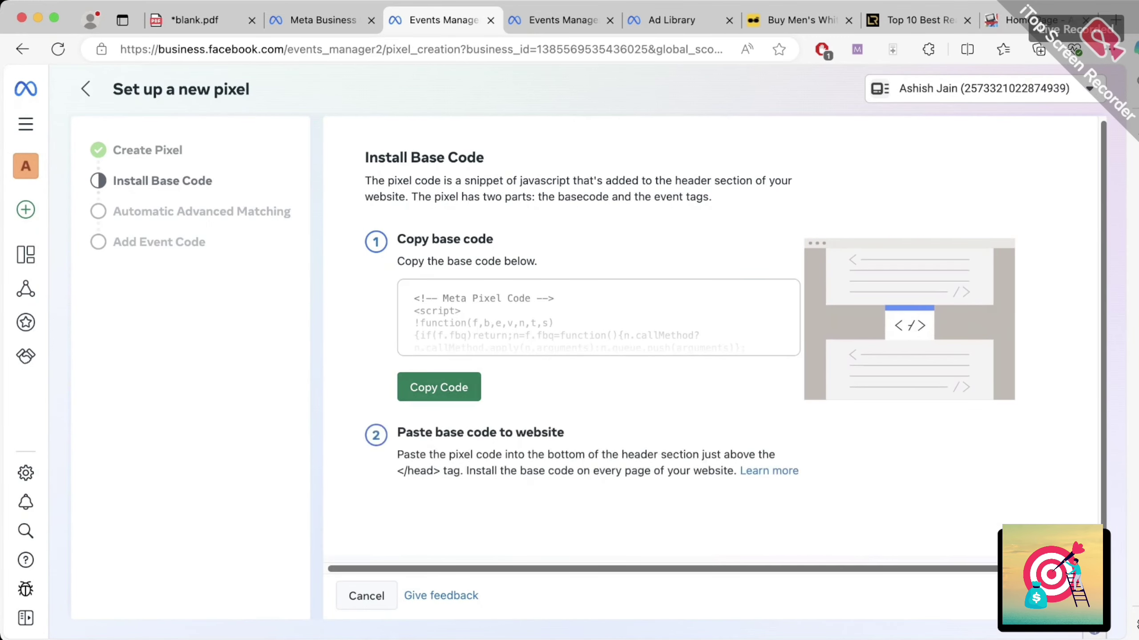
{"action": "scroll", "coordinate": [710, 341], "scroll_direction": "down", "scroll_amount": 1}
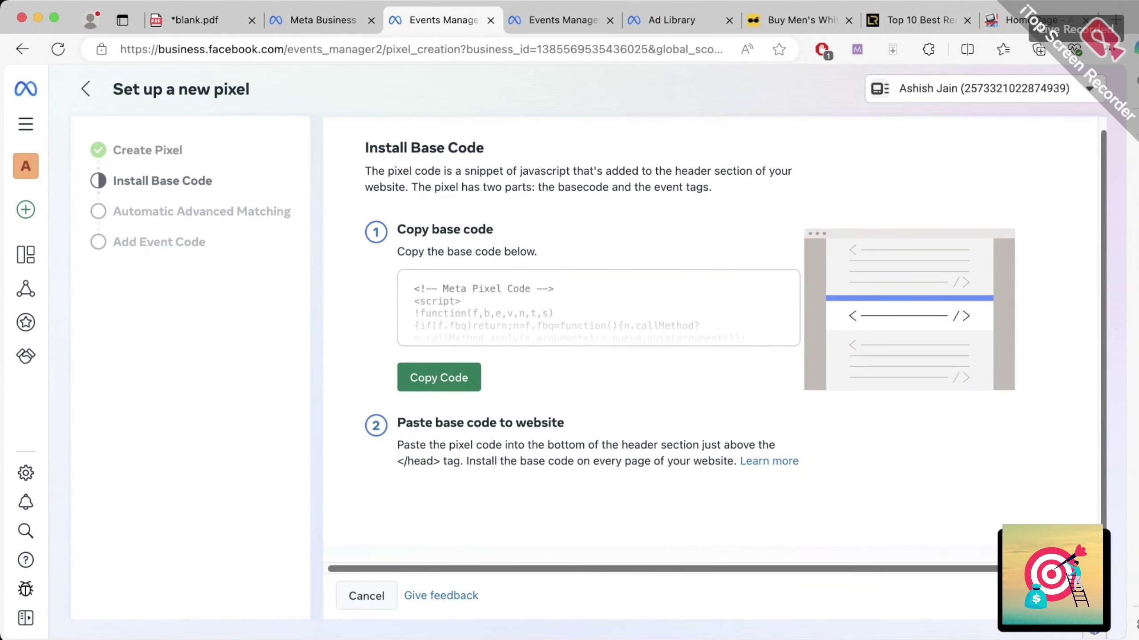
- Search the web for "online notepad" in a new browser tab, open onlinenotepad.org and paste the Meta Pixel base code there
{"action": "left_click", "coordinate": [563, 20]}
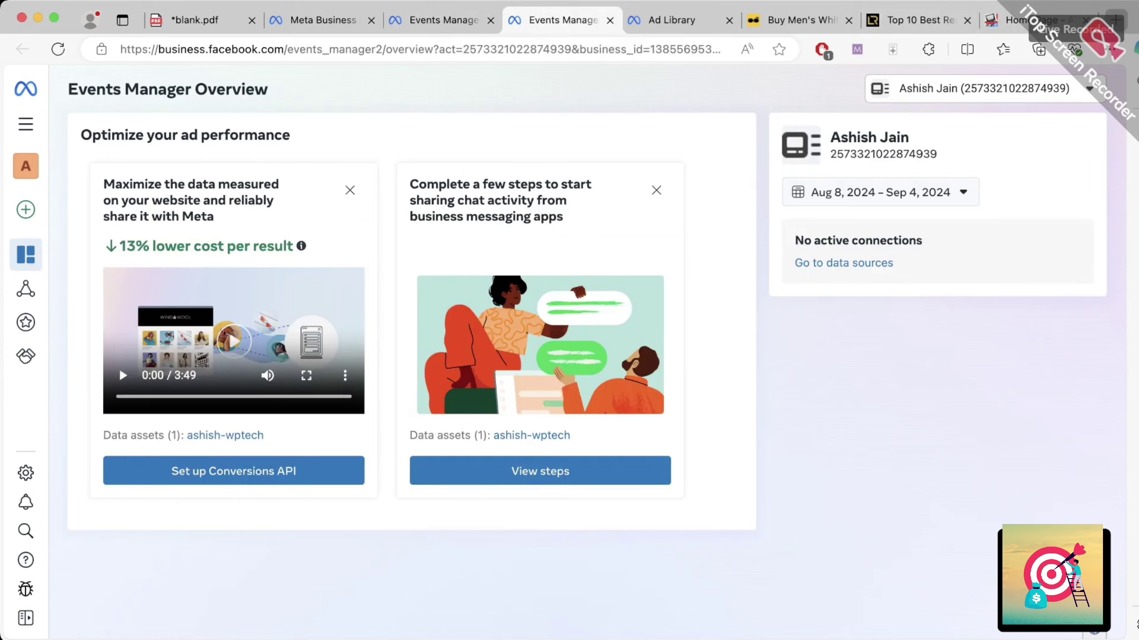
{"action": "key", "text": "super+t"}
{"action": "type", "text": "onli"}
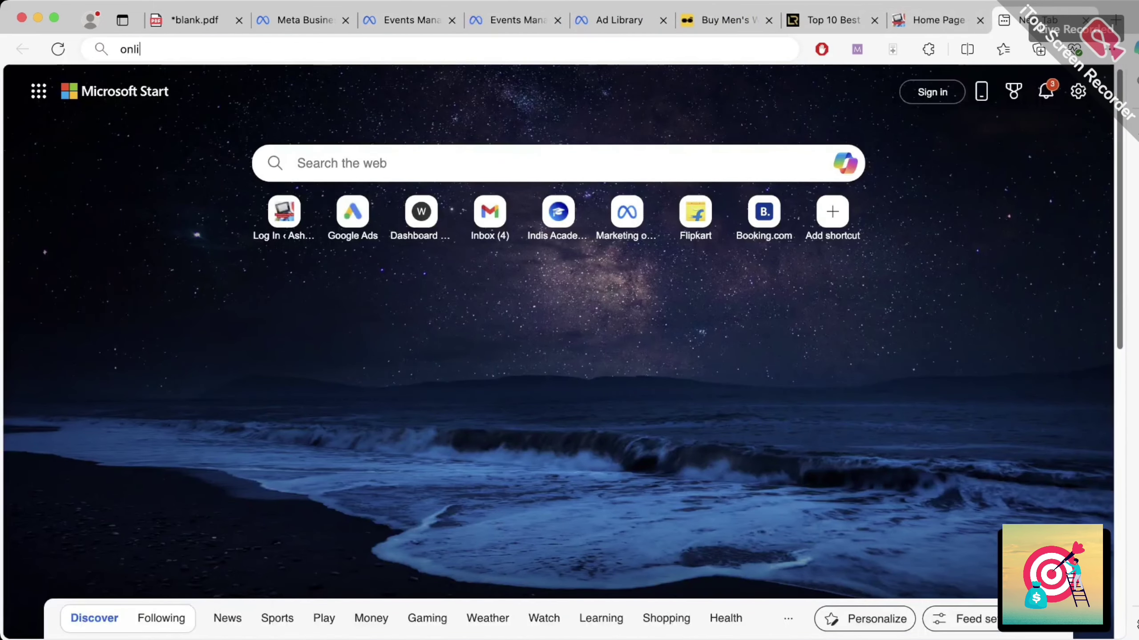
{"action": "type", "text": "ne note"}
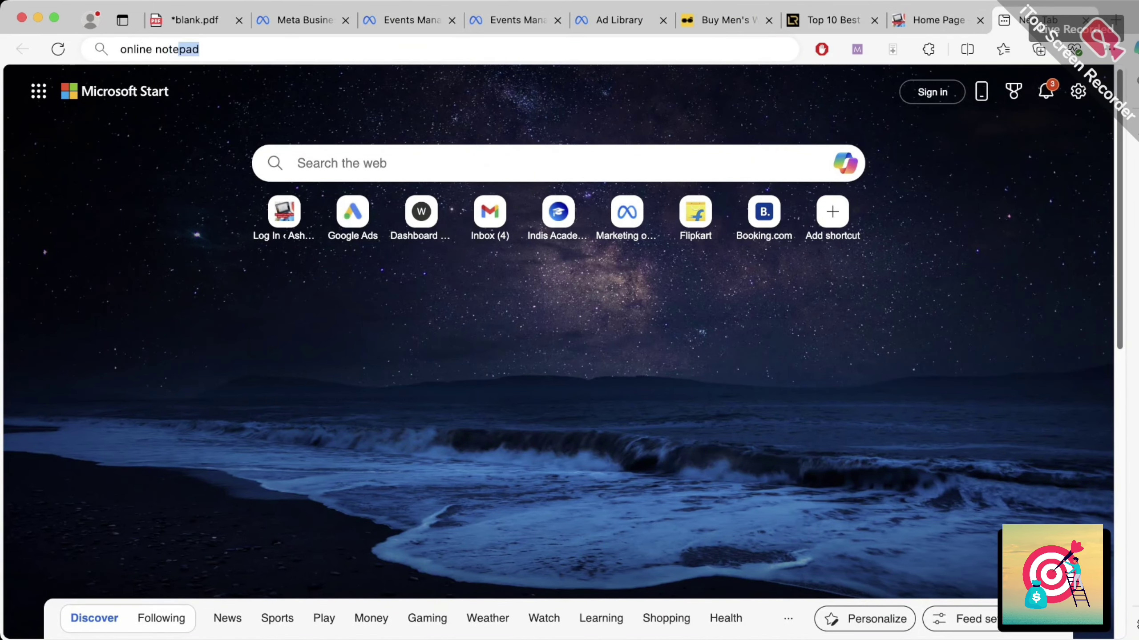
{"action": "key", "text": "Return"}
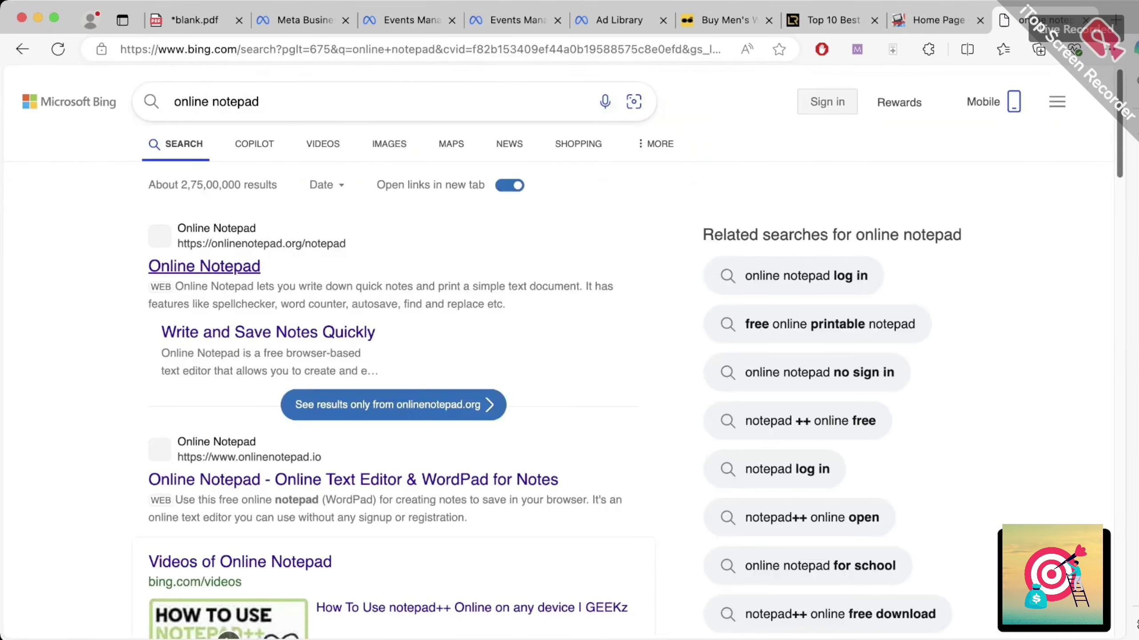
{"action": "left_click", "coordinate": [204, 266]}
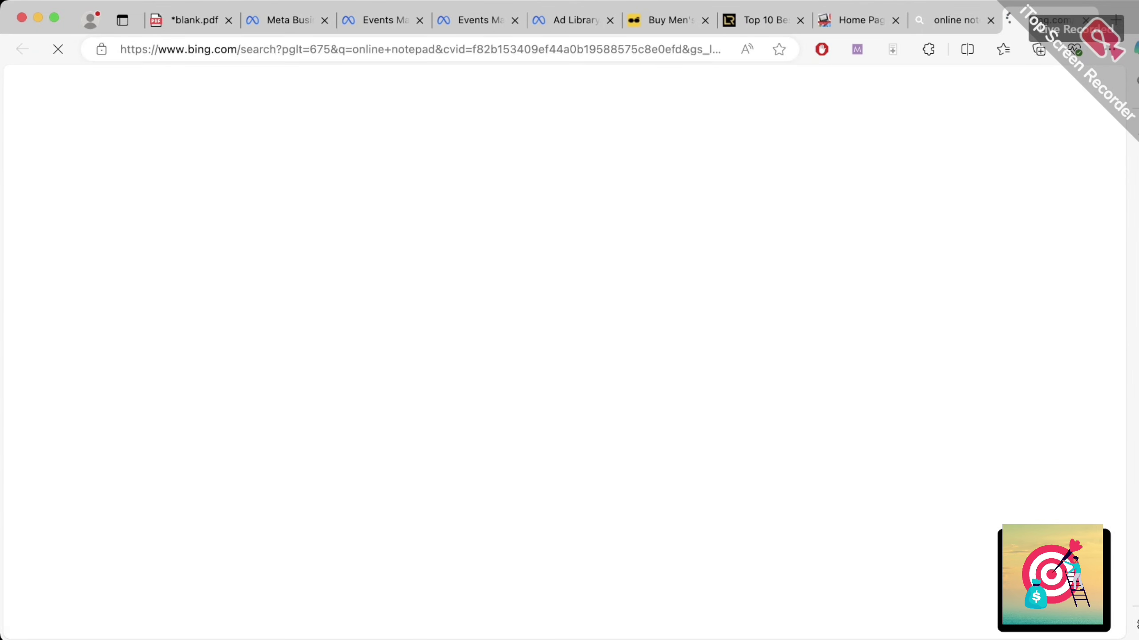
{"action": "key", "text": "super+v"}
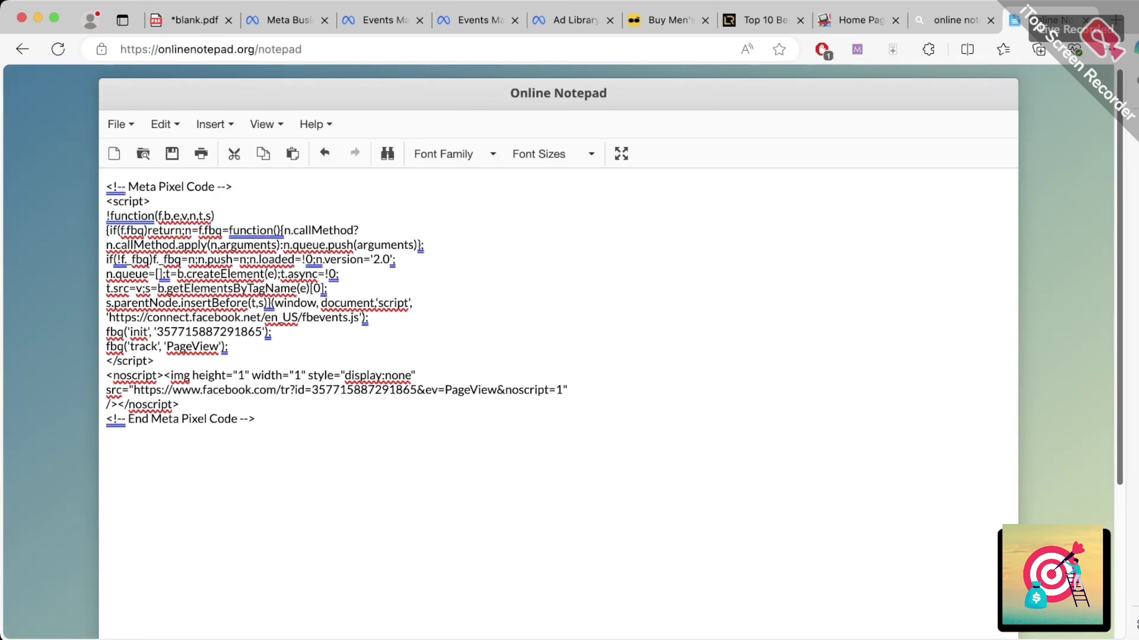
{"action": "left_click", "coordinate": [574, 20]}
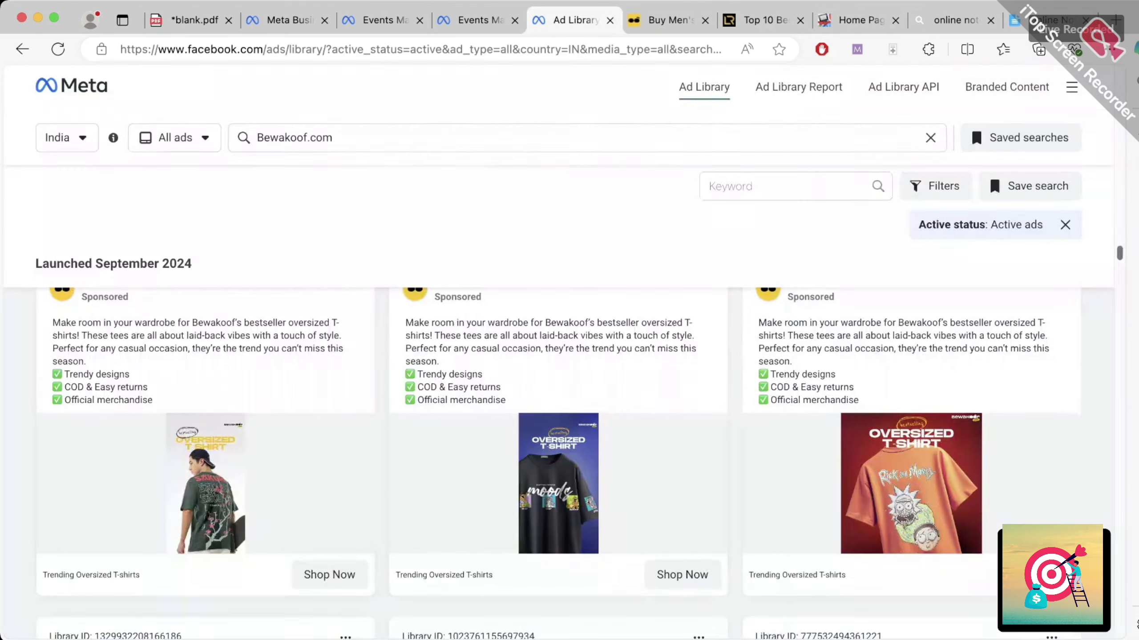
{"action": "scroll", "coordinate": [559, 462], "scroll_direction": "down", "scroll_amount": 8}
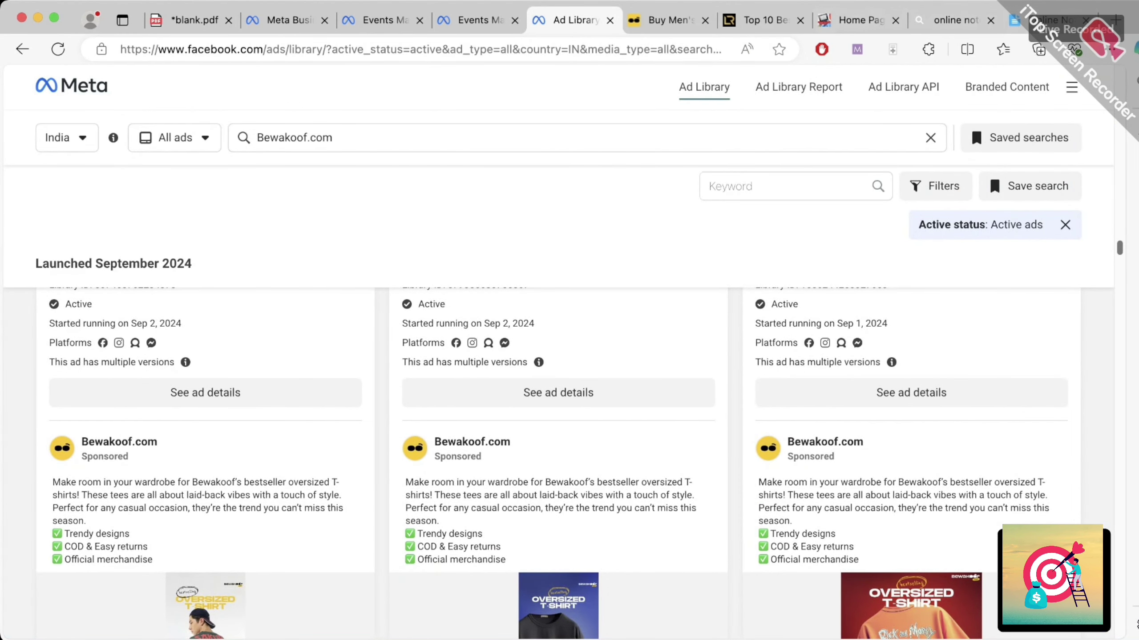
{"action": "left_click", "coordinate": [1044, 19]}
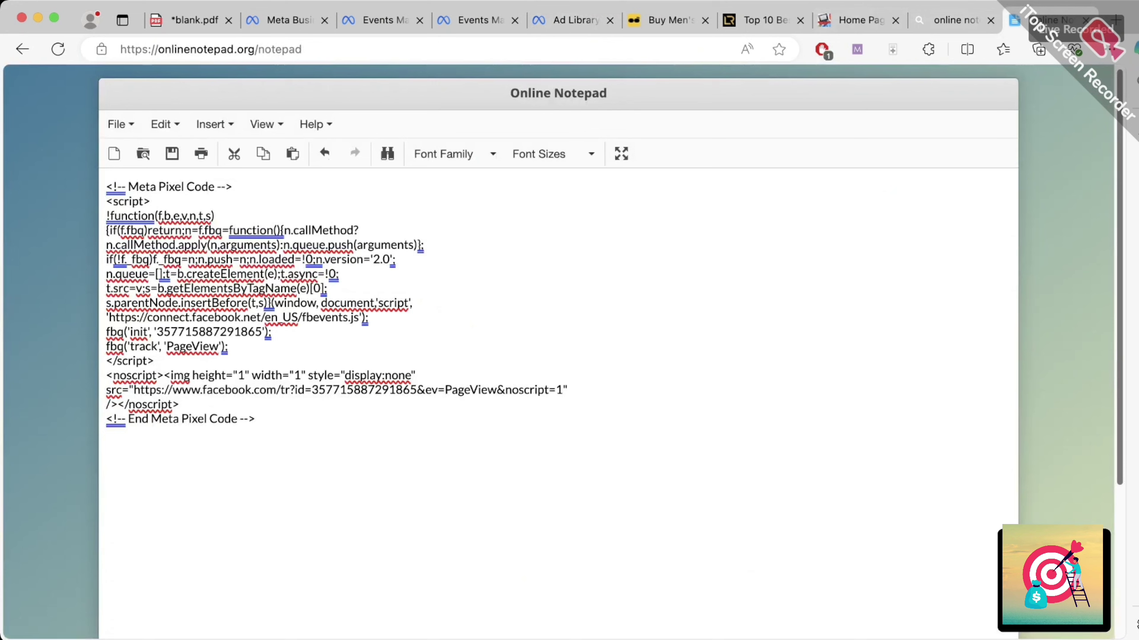
- Switch to the website's home page and open its WordPress dashboard through the wp-admin address
{"action": "left_click", "coordinate": [859, 20]}
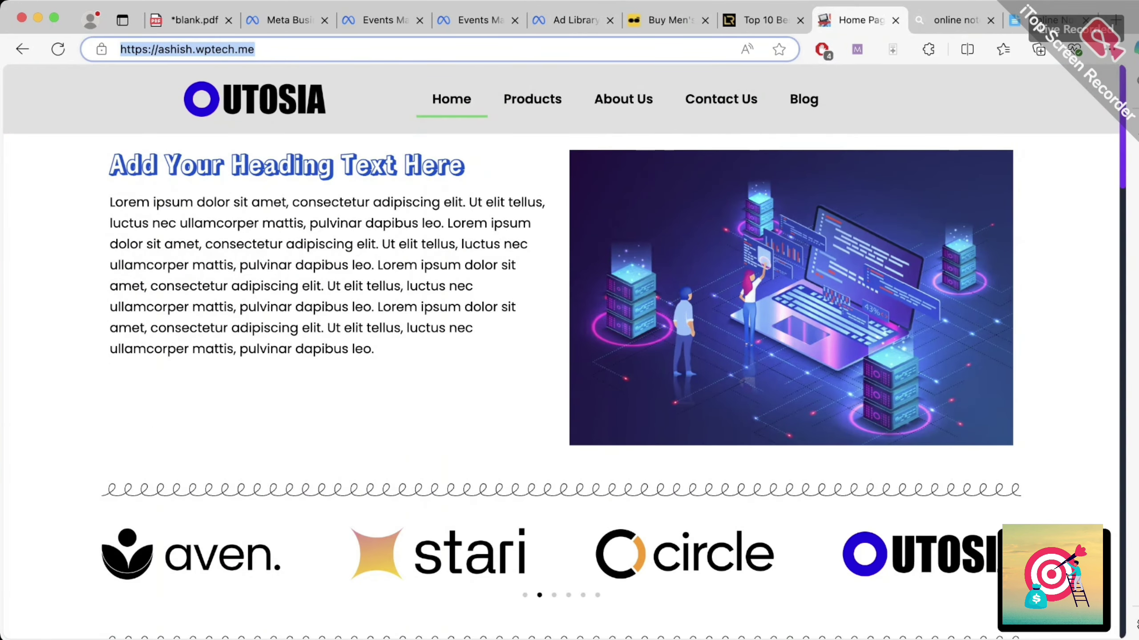
{"action": "key", "text": "Right"}
{"action": "type", "text": "/"}
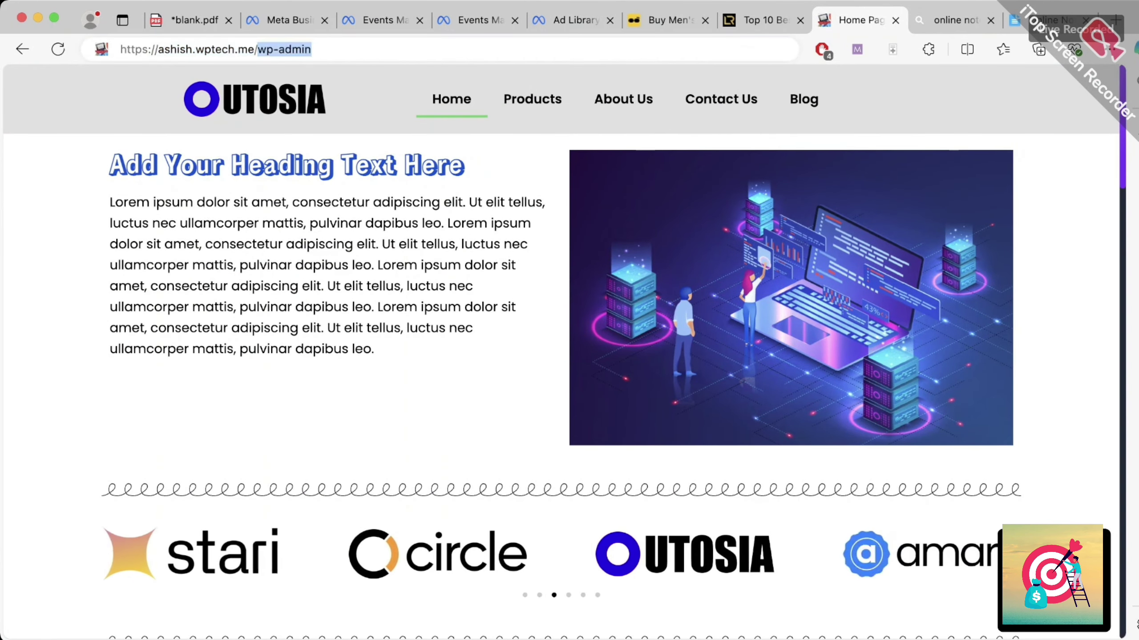
{"action": "key", "text": "Return"}
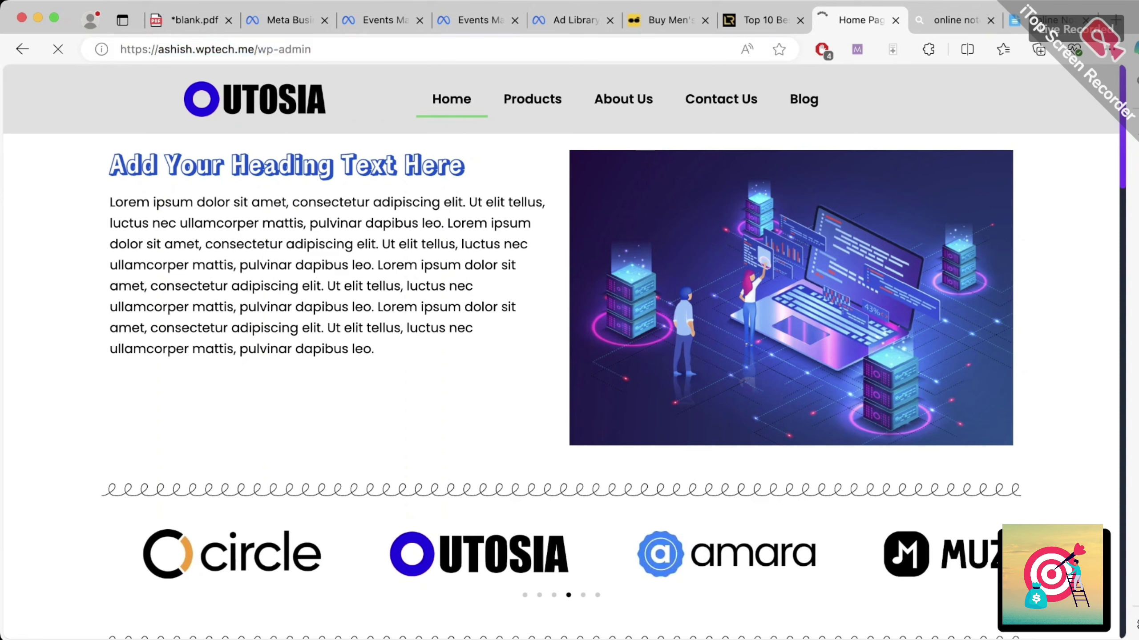
{"action": "key", "text": "Return"}
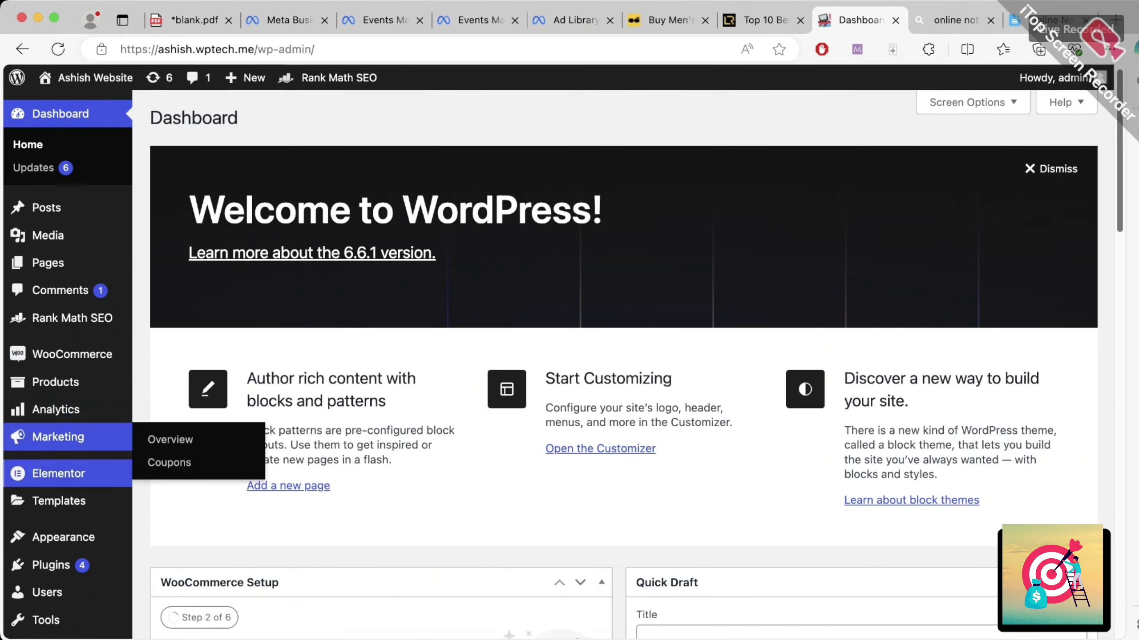
- Search for "pixel cat" among the new WordPress plugins and install Pixel Cat – Conversion Pixel Manager
{"action": "mouse_move", "coordinate": [51, 565]}
{"action": "left_click", "coordinate": [185, 569]}
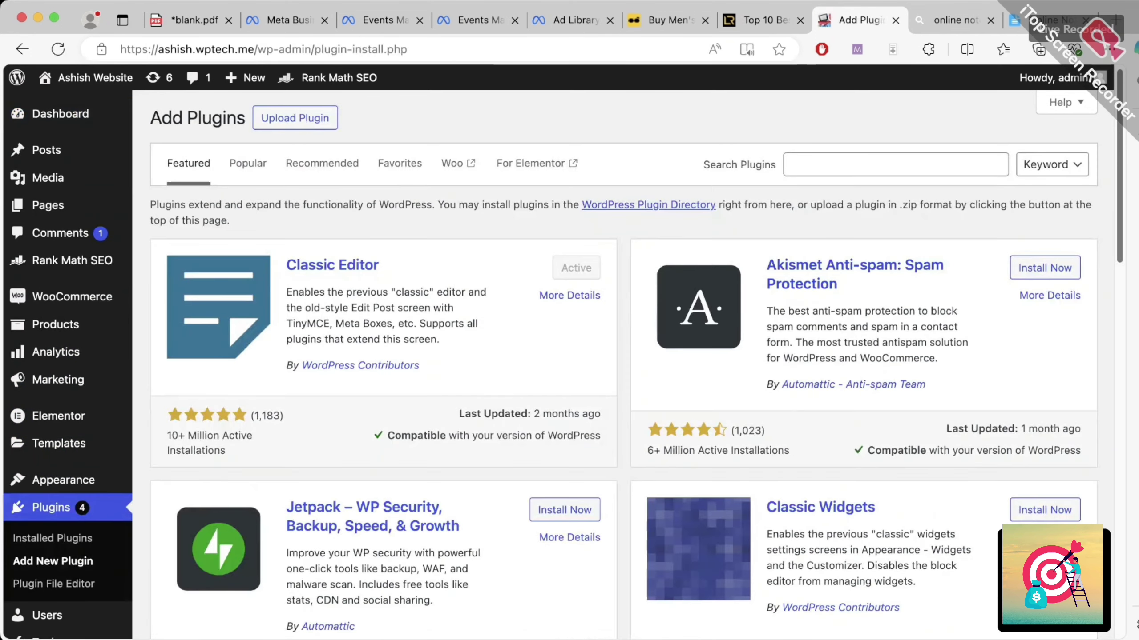
{"action": "left_click", "coordinate": [791, 164]}
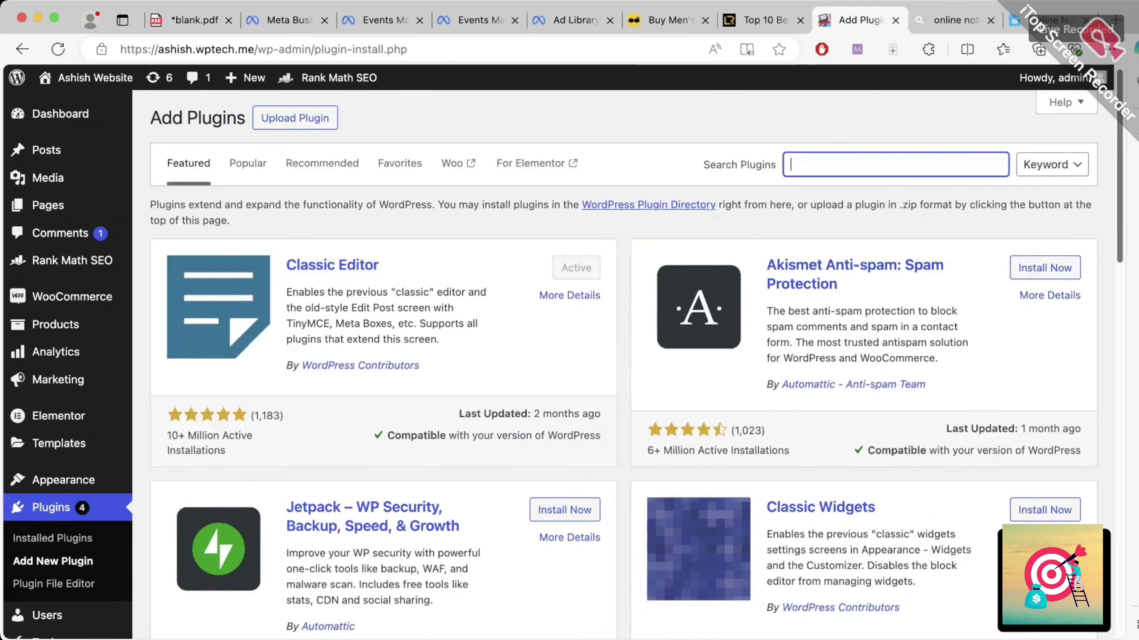
{"action": "type", "text": "pixel"}
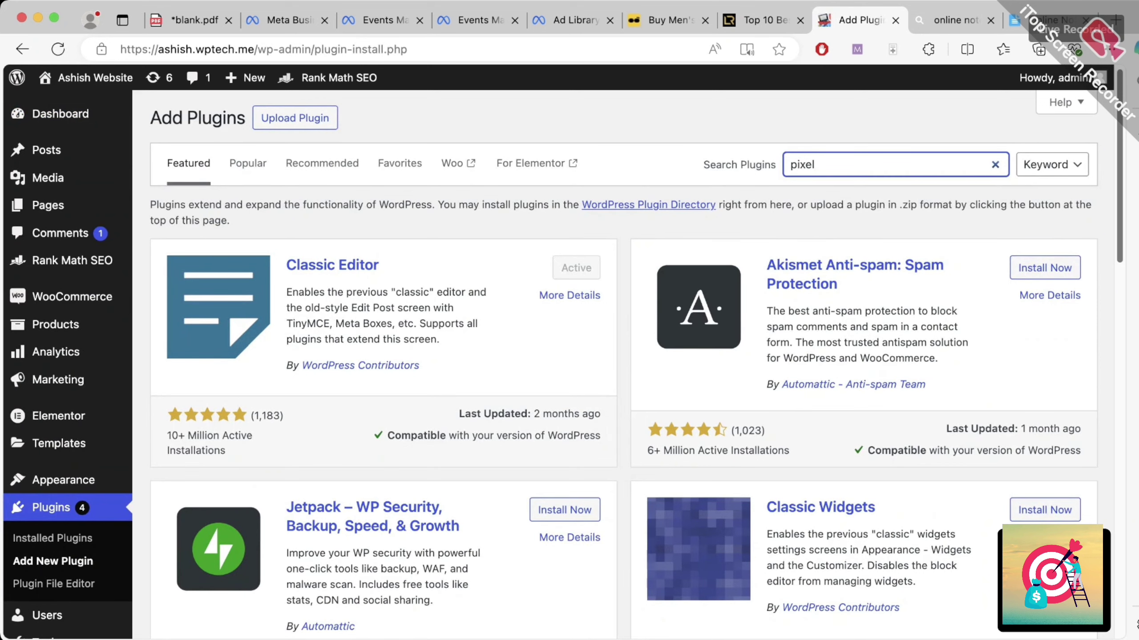
{"action": "type", "text": " cat"}
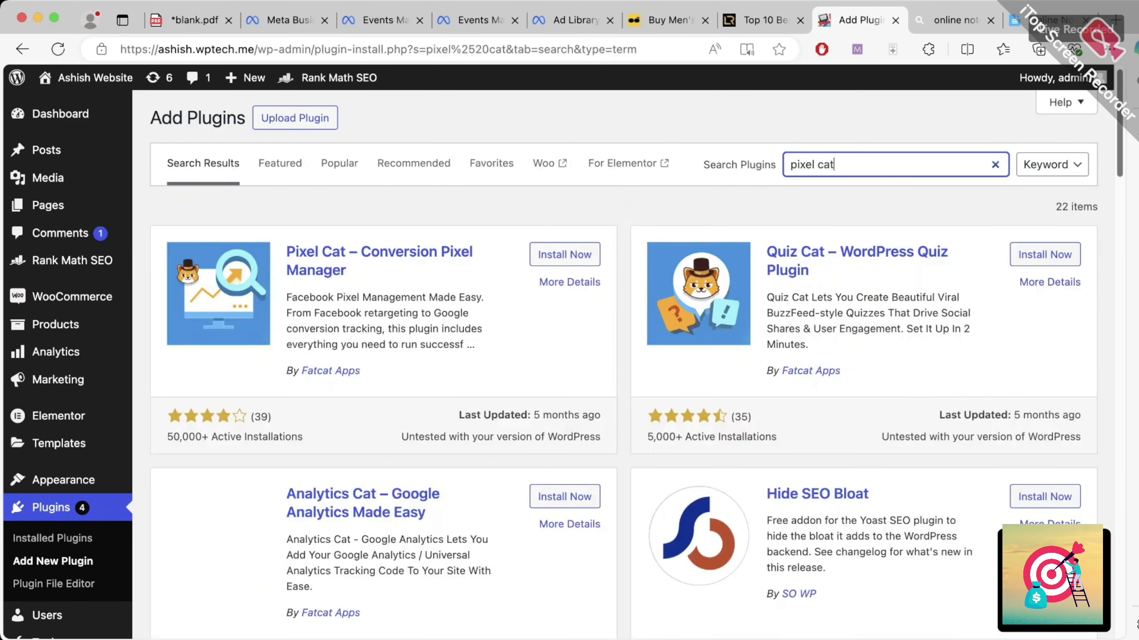
{"action": "left_click", "coordinate": [564, 255]}
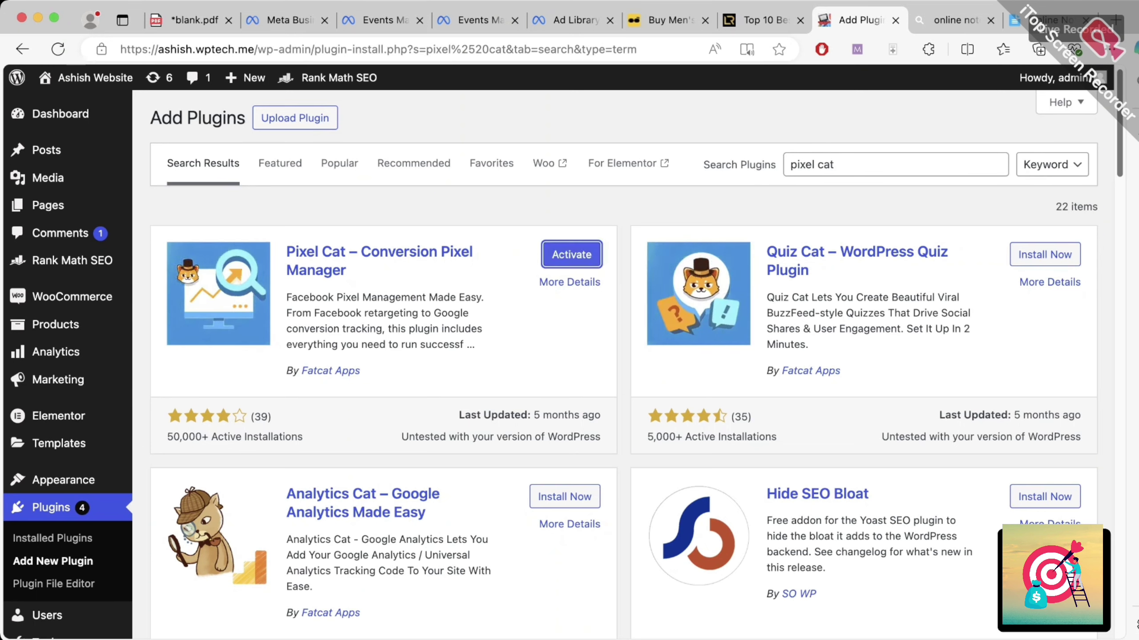
- Mark the Pixel Cat plugin's description with two freehand strokes, clear them and close the annotation tool
{"action": "left_click", "coordinate": [856, 48]}
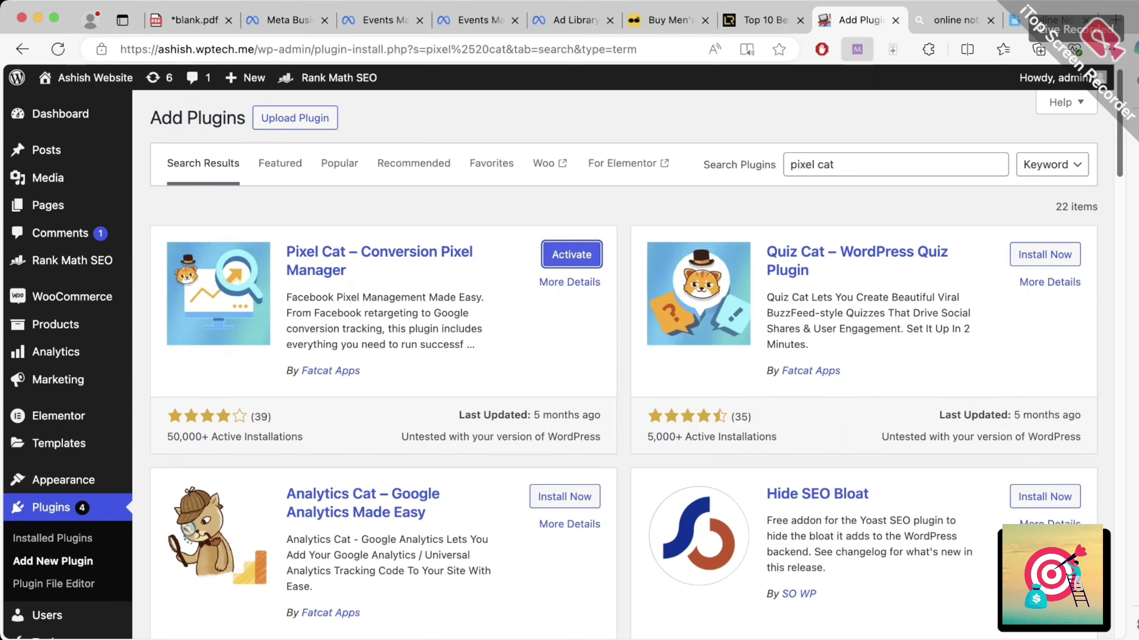
{"action": "left_click_drag", "start_coordinate": [309, 335], "coordinate": [413, 295]}
{"action": "left_click_drag", "start_coordinate": [321, 362], "coordinate": [418, 321]}
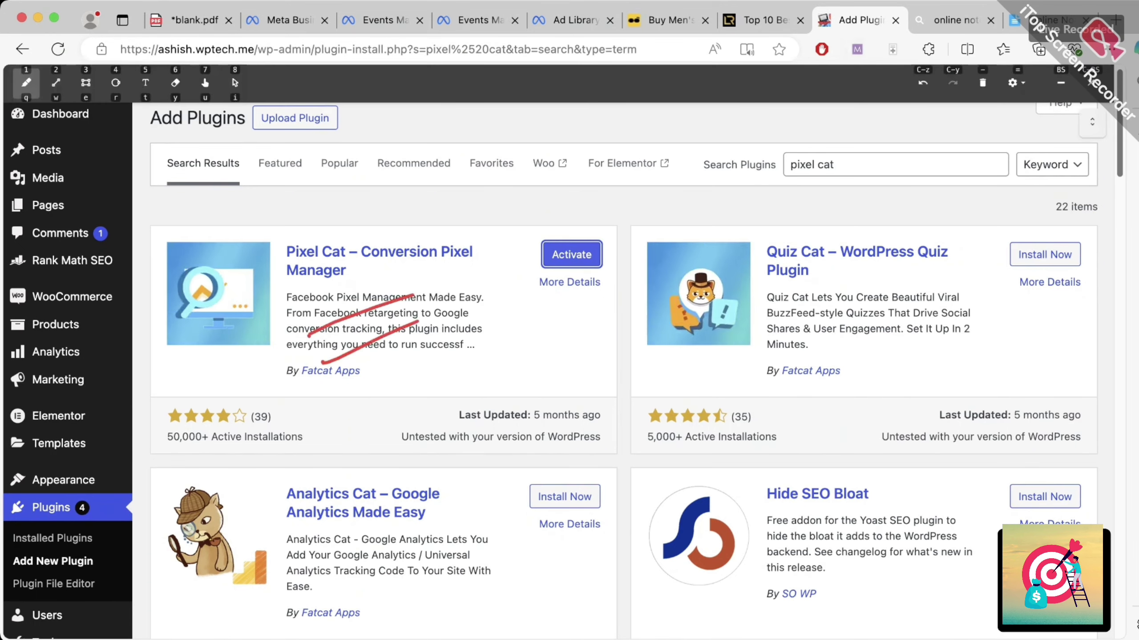
{"action": "left_click", "coordinate": [982, 82]}
{"action": "left_click", "coordinate": [982, 82]}
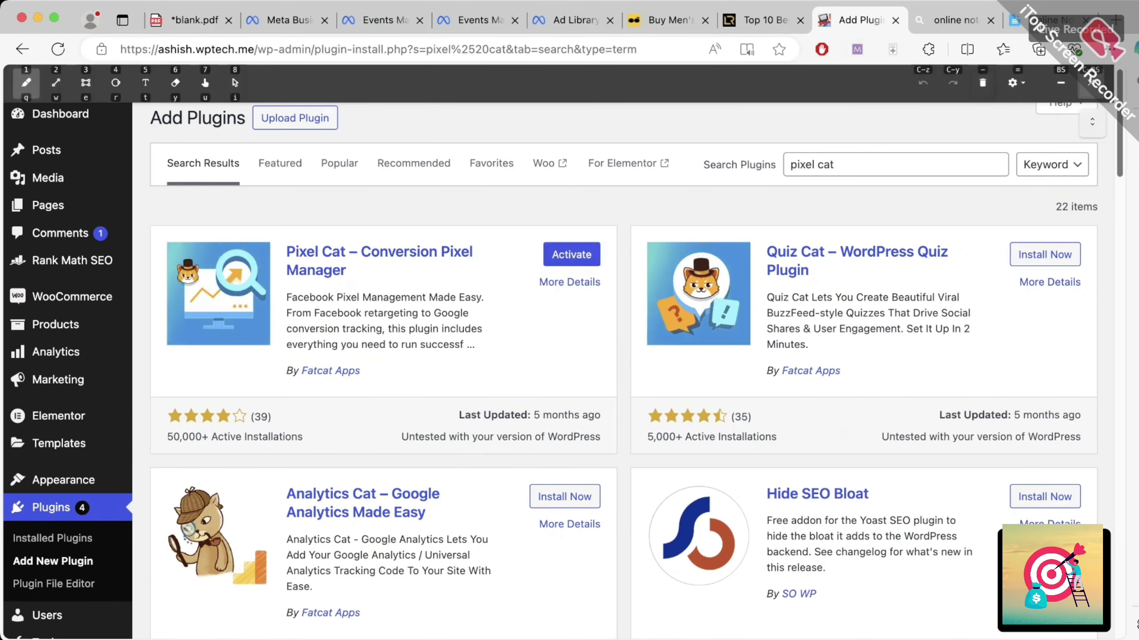
{"action": "left_click", "coordinate": [1091, 82]}
- Activate the Pixel Cat plugin and bring up its form for adding a Facebook Pixel, pointing out the Pixel ID field
{"action": "left_click", "coordinate": [571, 254]}
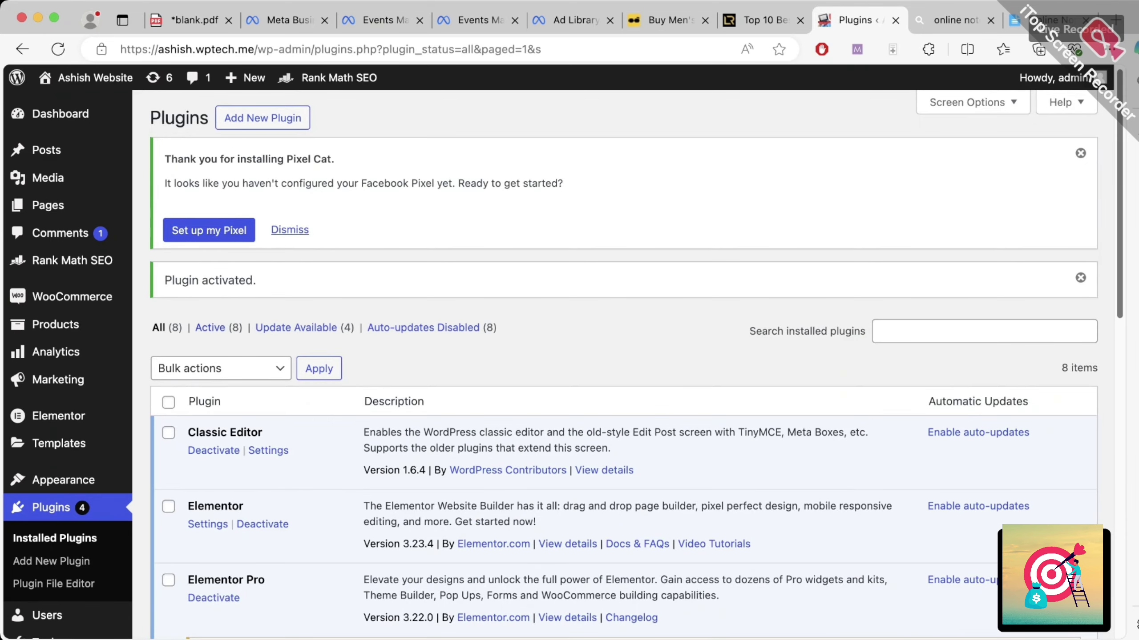
{"action": "scroll", "coordinate": [54, 588], "scroll_direction": "down", "scroll_amount": 8}
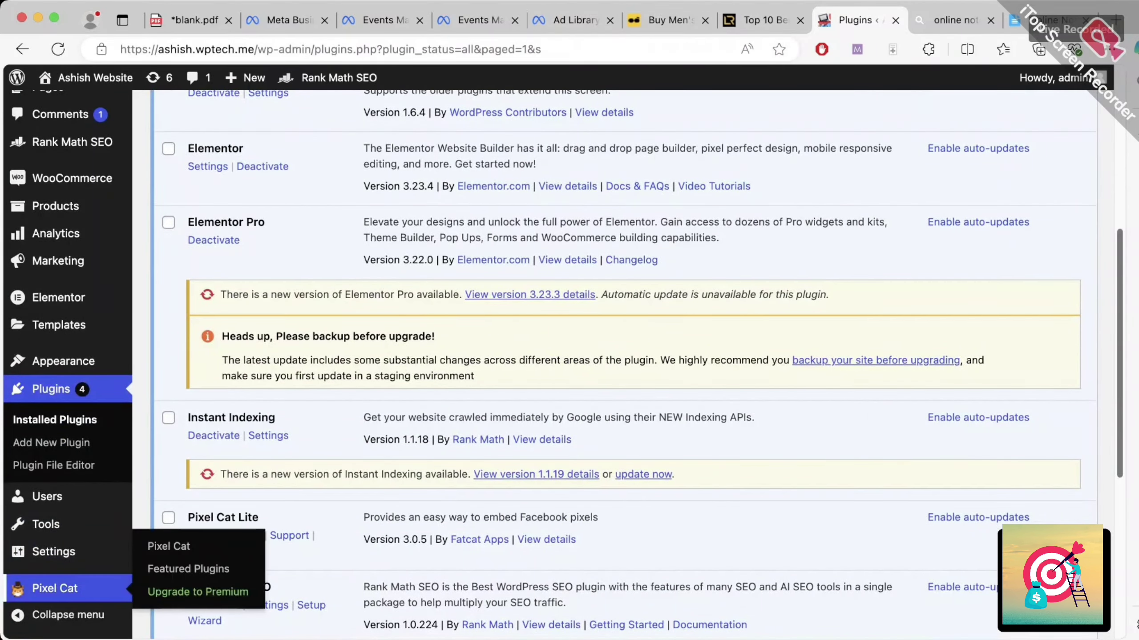
{"action": "left_click", "coordinate": [54, 588]}
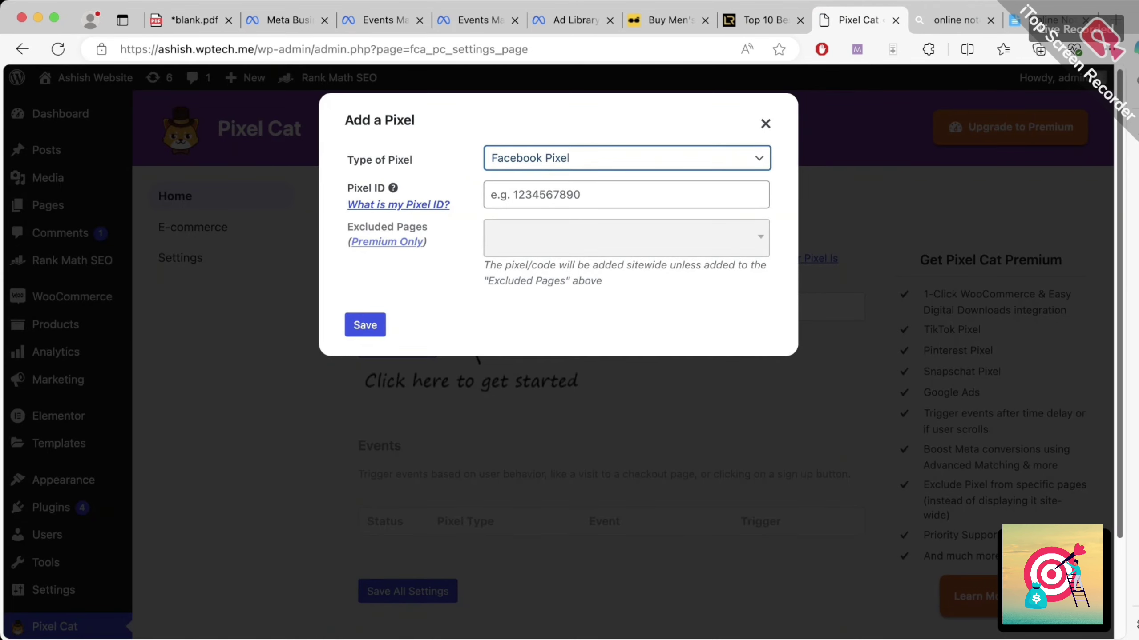
{"action": "left_click", "coordinate": [491, 195]}
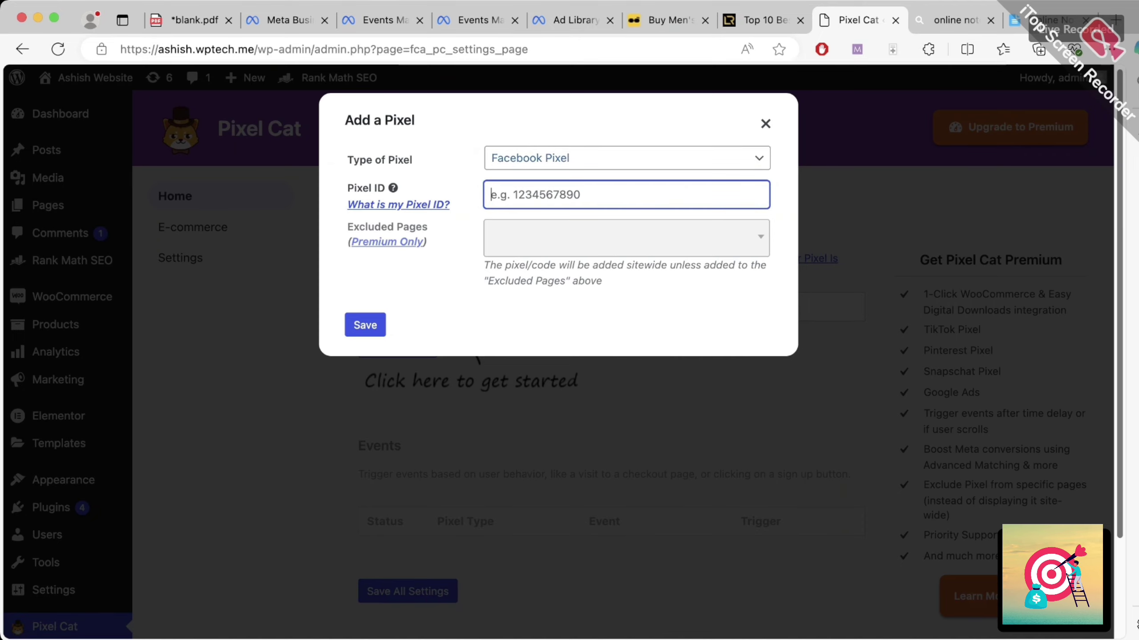
{"action": "left_click_drag", "start_coordinate": [348, 188], "coordinate": [384, 189]}
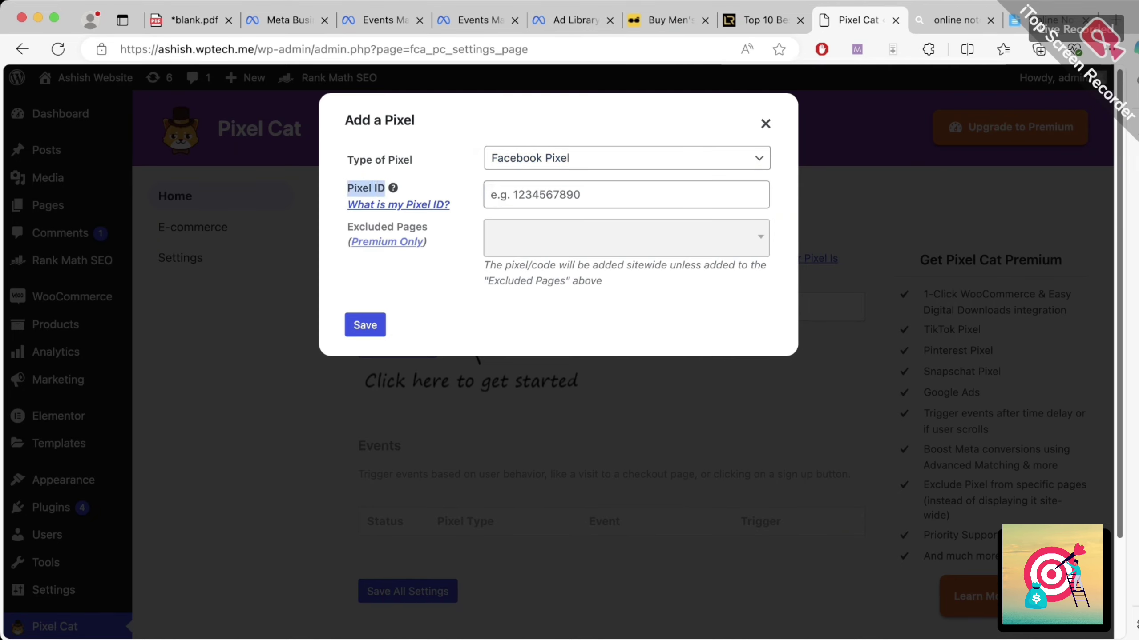
- Switch to Online Notepad and copy the Pixel ID from the id parameter of the Meta Pixel code
{"action": "left_click", "coordinate": [1031, 20]}
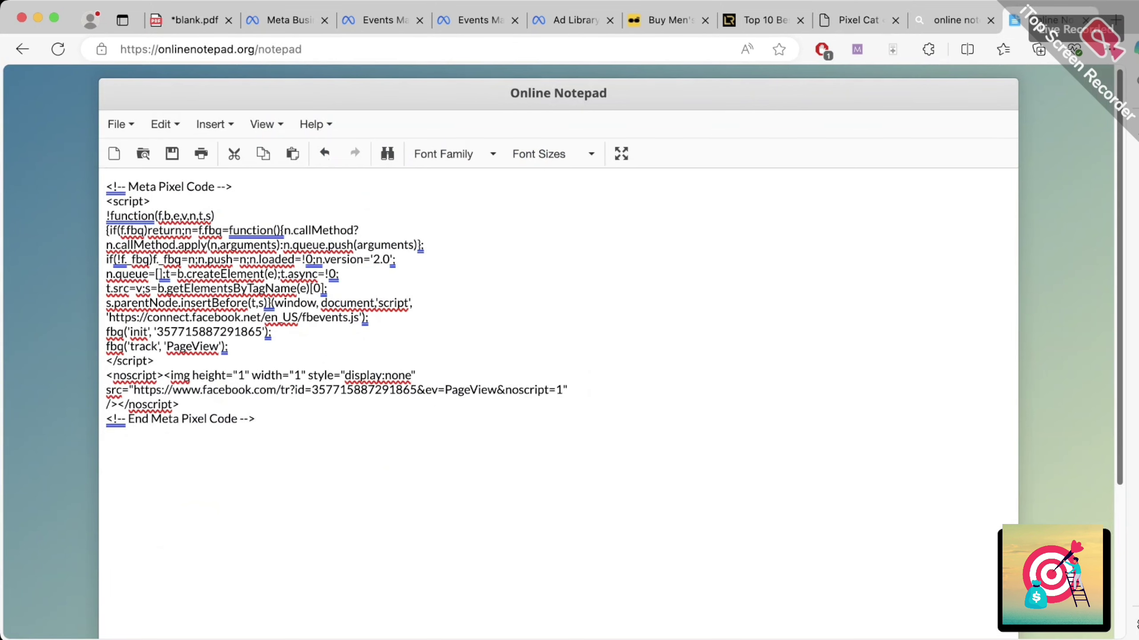
{"action": "left_click_drag", "start_coordinate": [156, 332], "coordinate": [261, 331]}
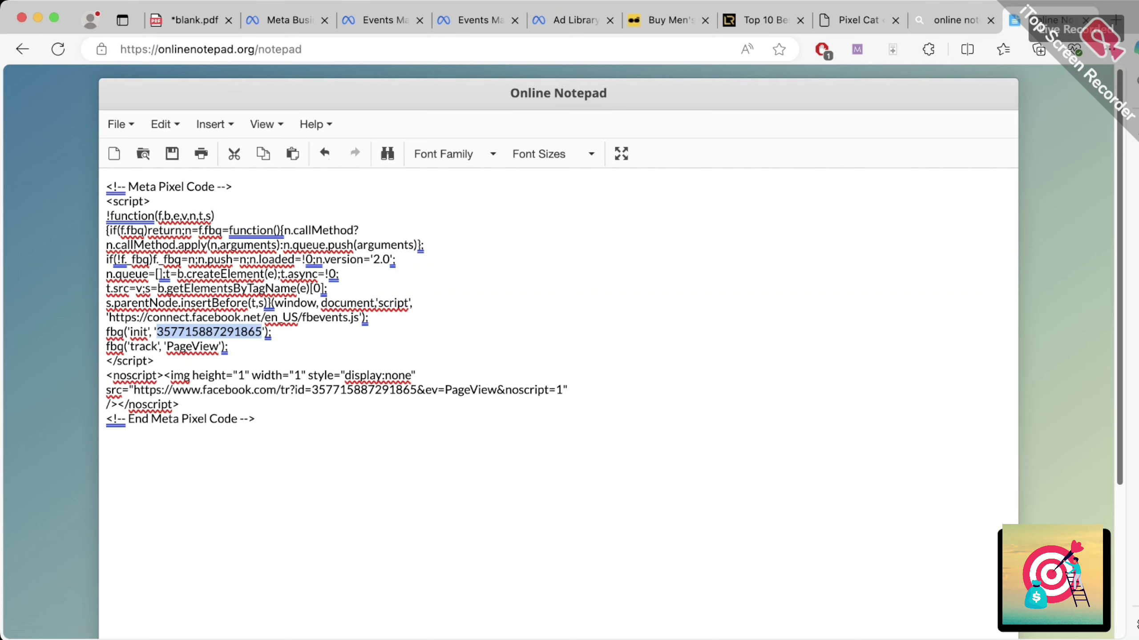
{"action": "left_click_drag", "start_coordinate": [134, 390], "coordinate": [294, 390]}
{"action": "left_click", "coordinate": [304, 390]}
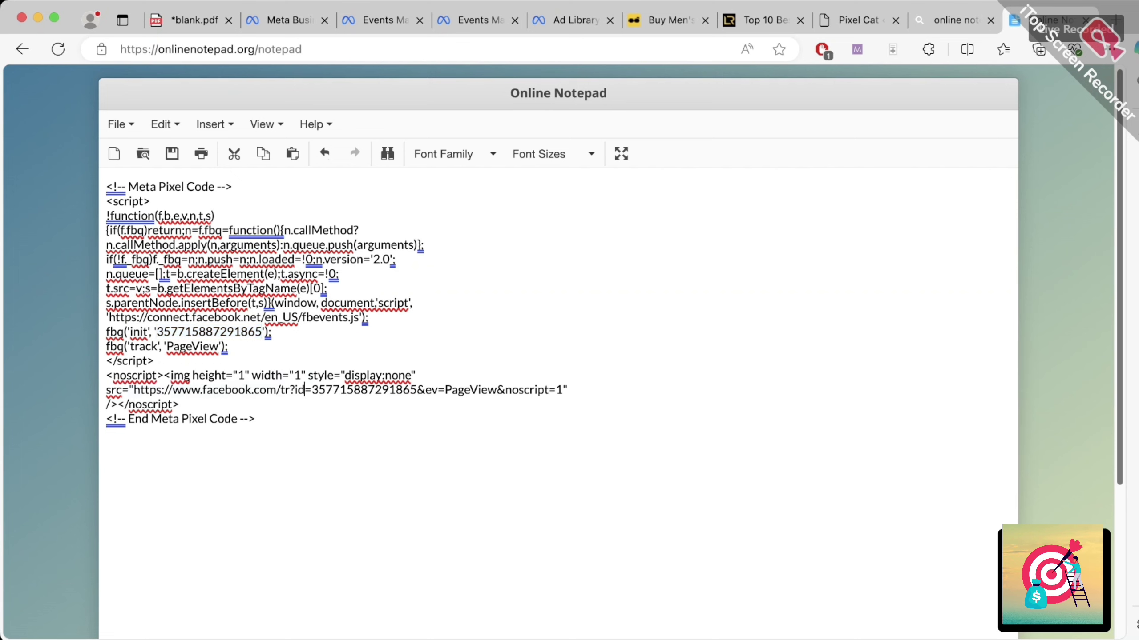
{"action": "left_click", "coordinate": [311, 390]}
{"action": "left_click_drag", "start_coordinate": [311, 390], "coordinate": [416, 389]}
{"action": "key", "text": "super+c"}
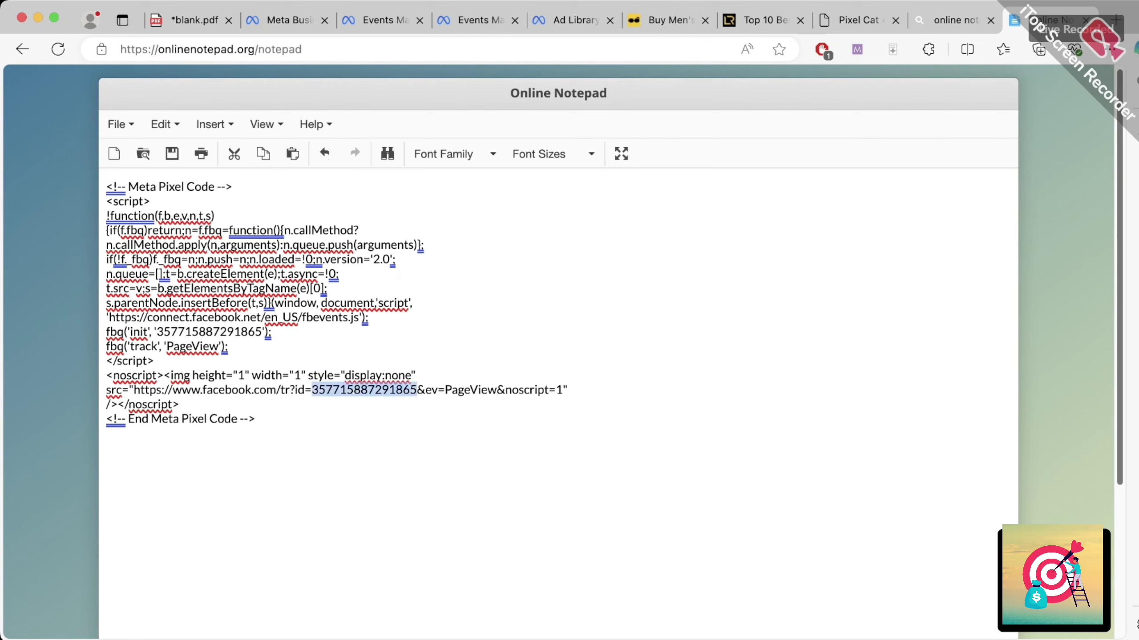
- Paste the copied Pixel ID into Pixel Cat's new Facebook Pixel form, add the Pixel and save all settings
{"action": "left_click", "coordinate": [856, 20]}
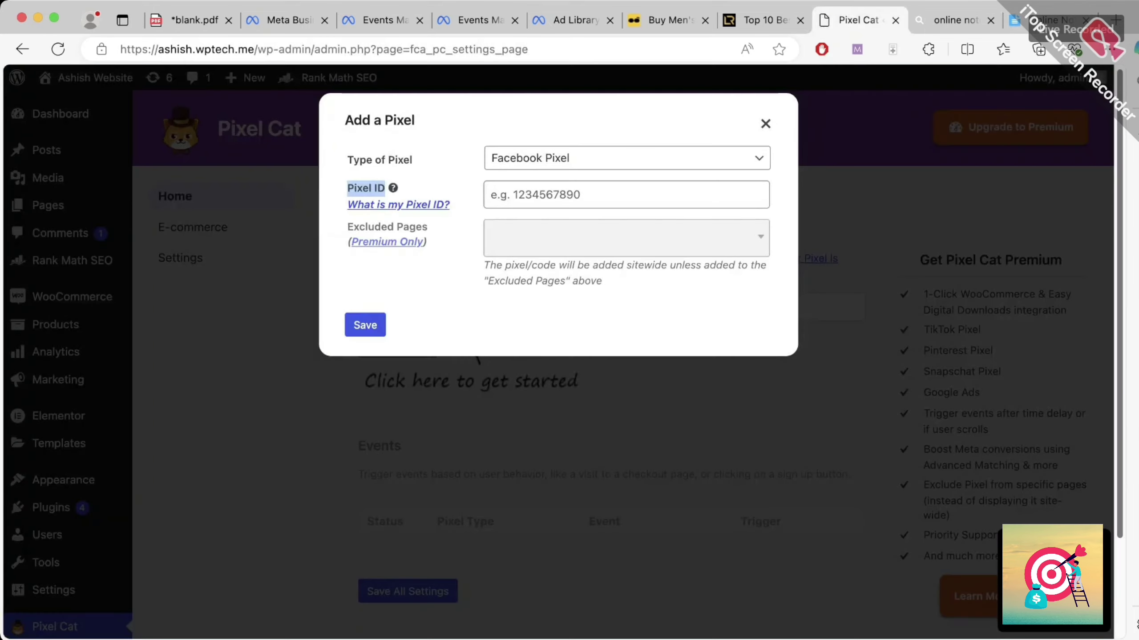
{"action": "left_click", "coordinate": [493, 194]}
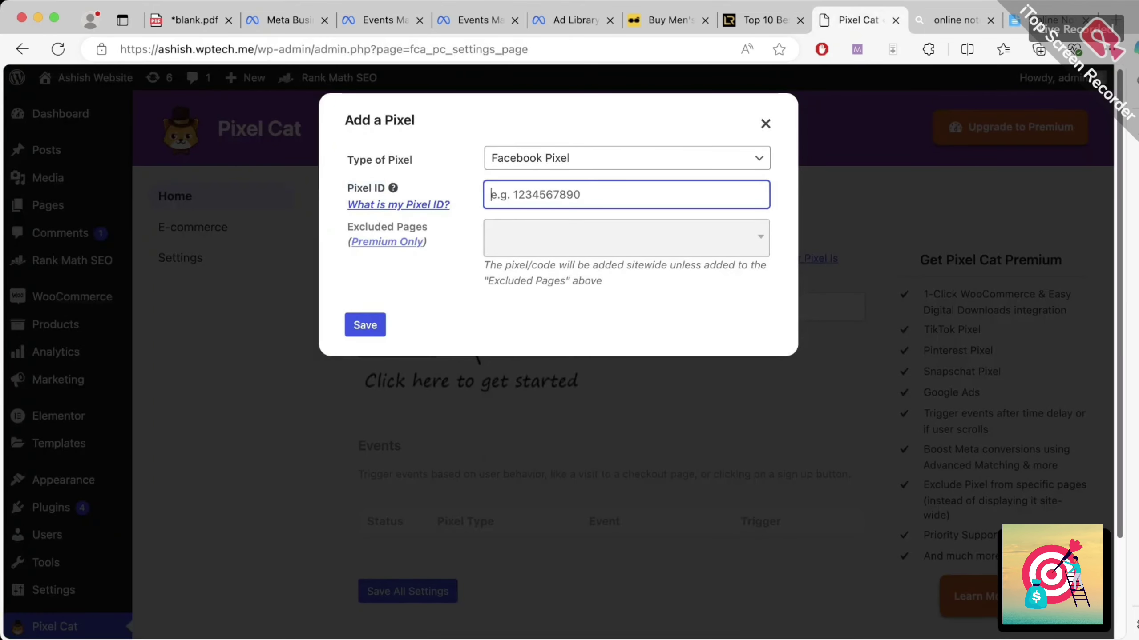
{"action": "key", "text": "super+v"}
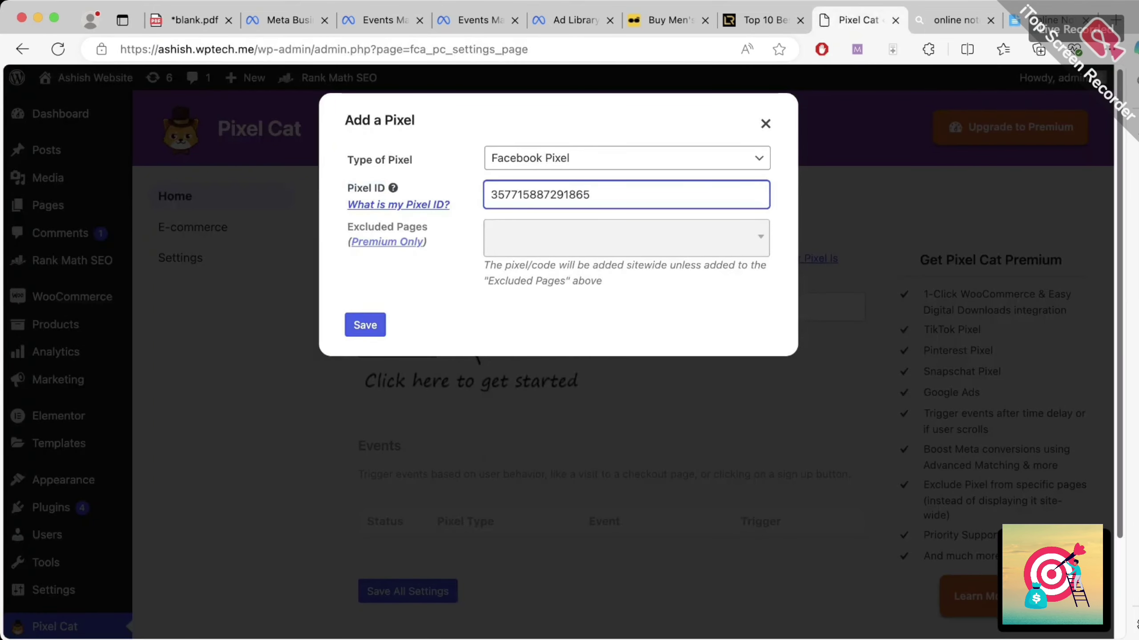
{"action": "left_click", "coordinate": [385, 327]}
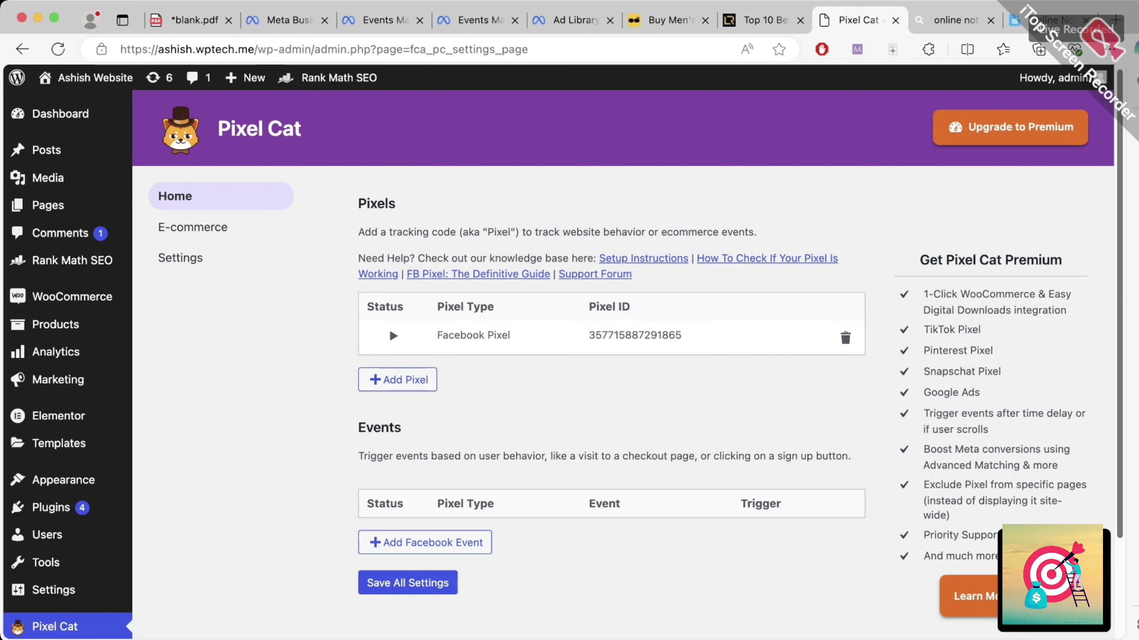
{"action": "left_click", "coordinate": [408, 583]}
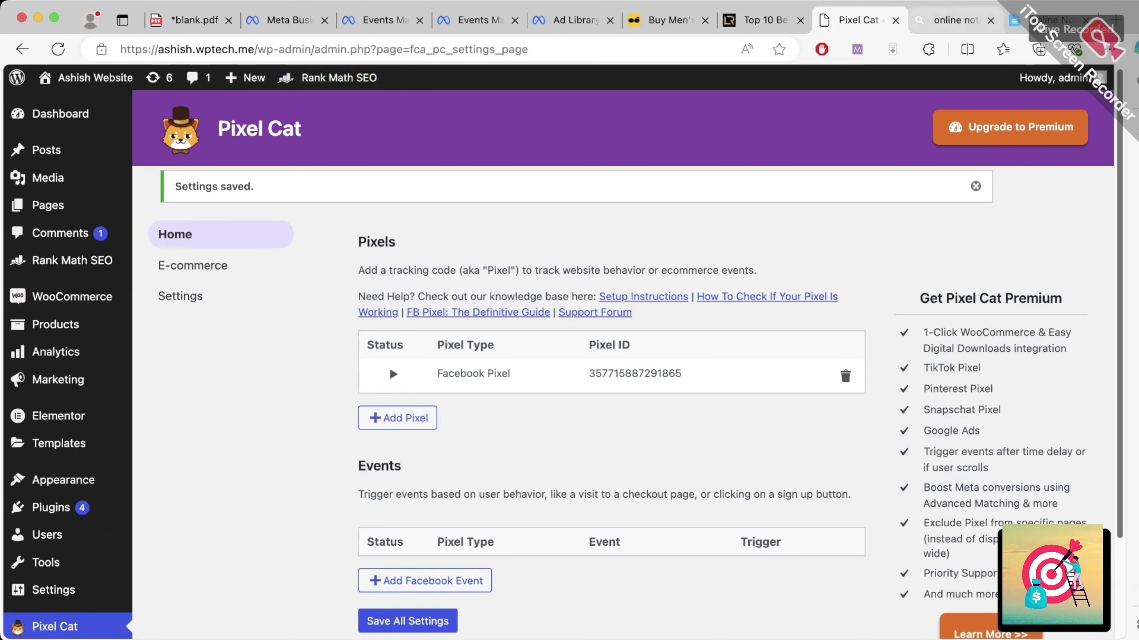
- Search Bing for "meta pixel helper extension" in place of the earlier online notepad search
{"action": "left_click", "coordinate": [955, 20]}
{"action": "left_click", "coordinate": [967, 49]}
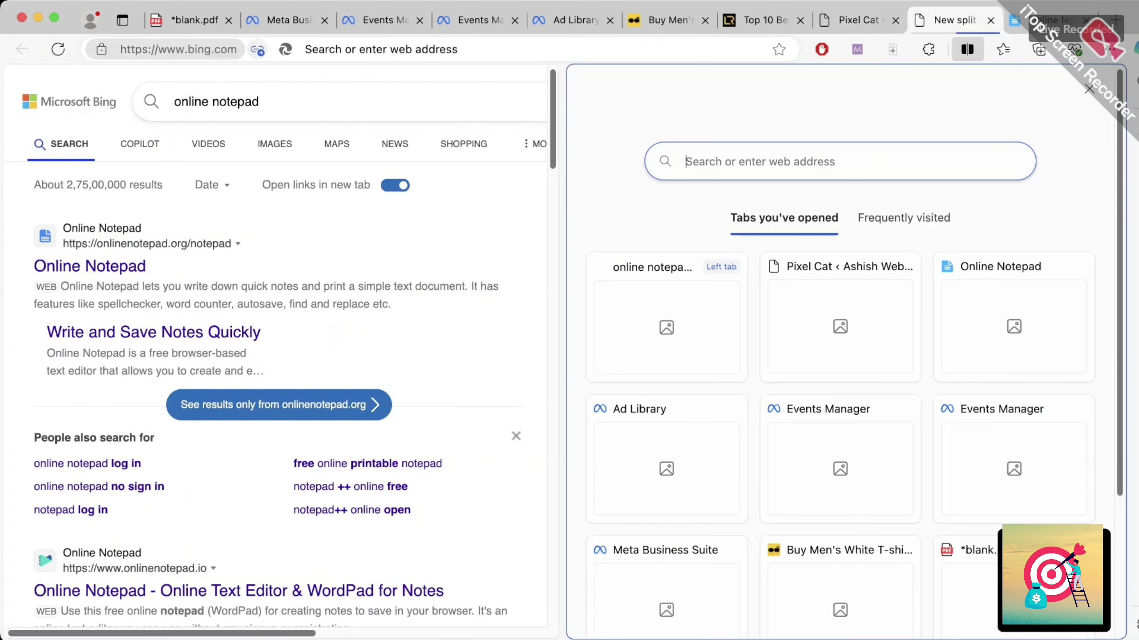
{"action": "left_click", "coordinate": [967, 49]}
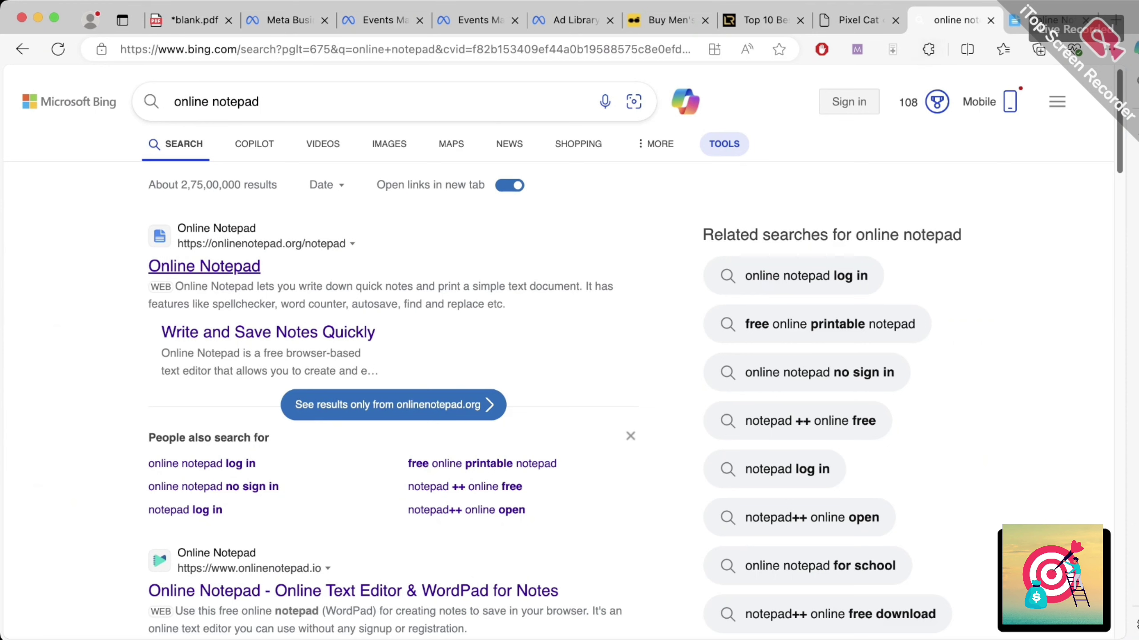
{"action": "left_click", "coordinate": [205, 266]}
{"action": "triple_click", "coordinate": [258, 102]}
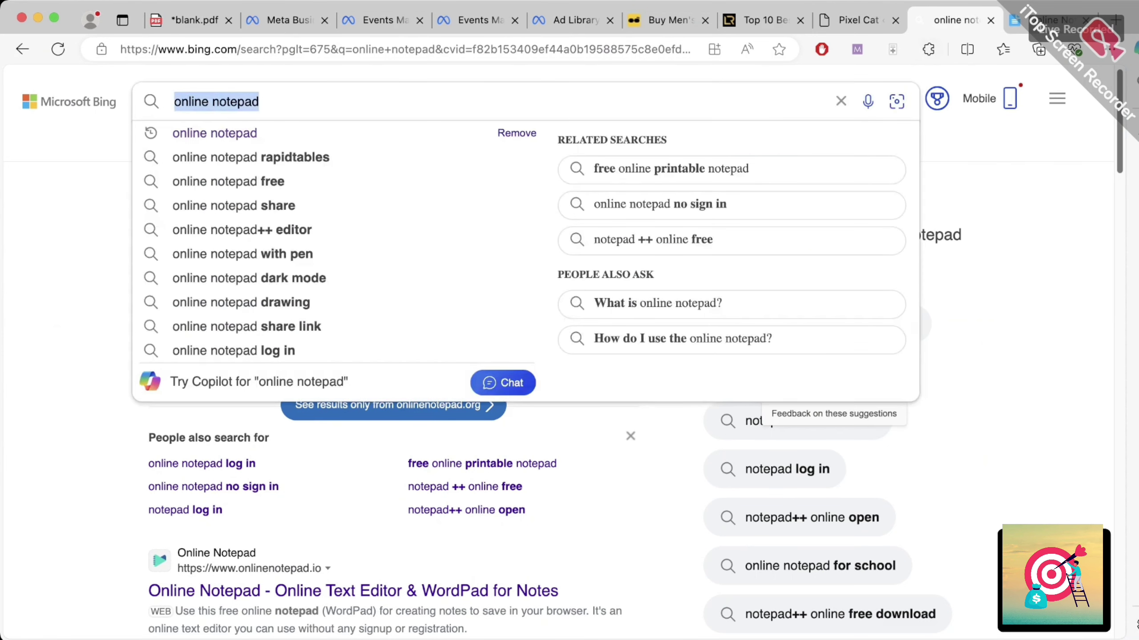
{"action": "type", "text": "meta "}
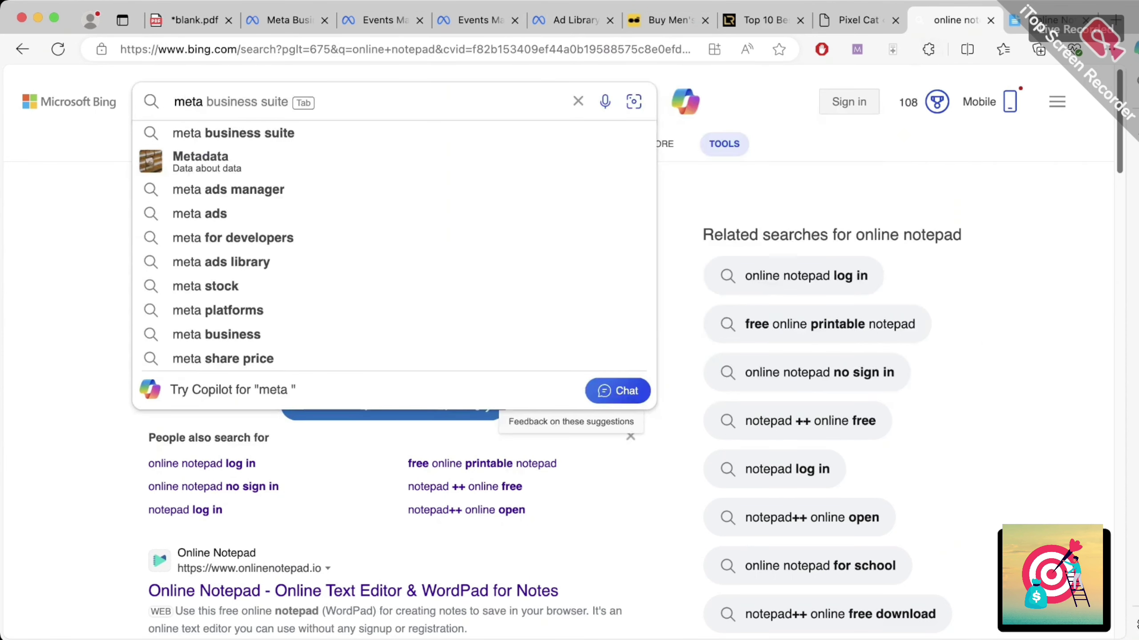
{"action": "type", "text": "pixel"}
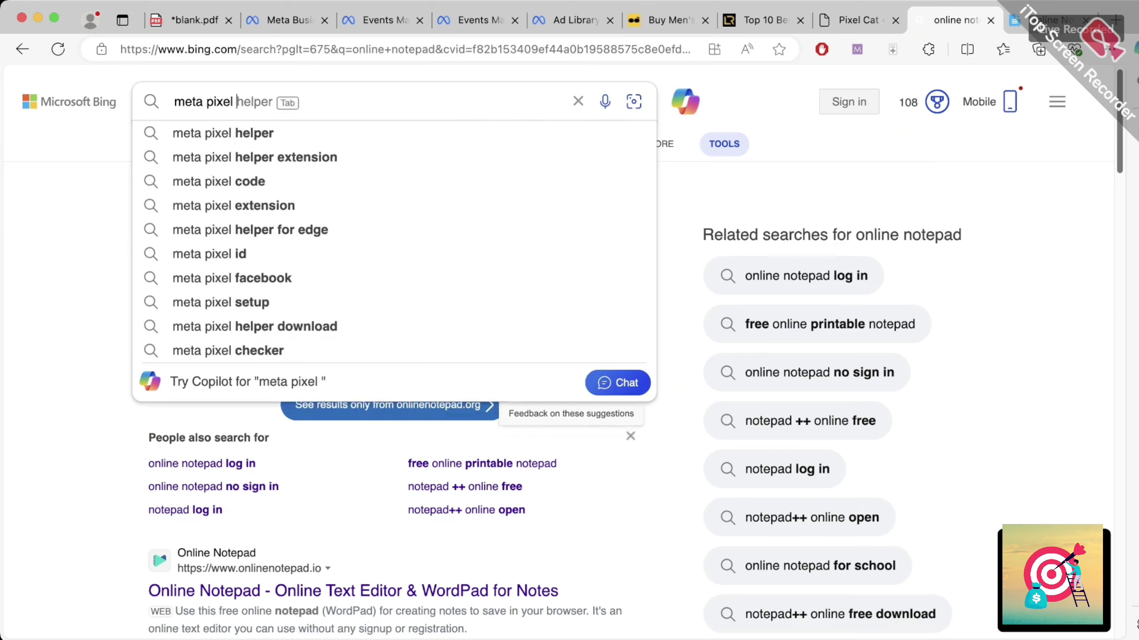
{"action": "key", "text": "Down"}
{"action": "key", "text": "Down"}
{"action": "key", "text": "Return"}
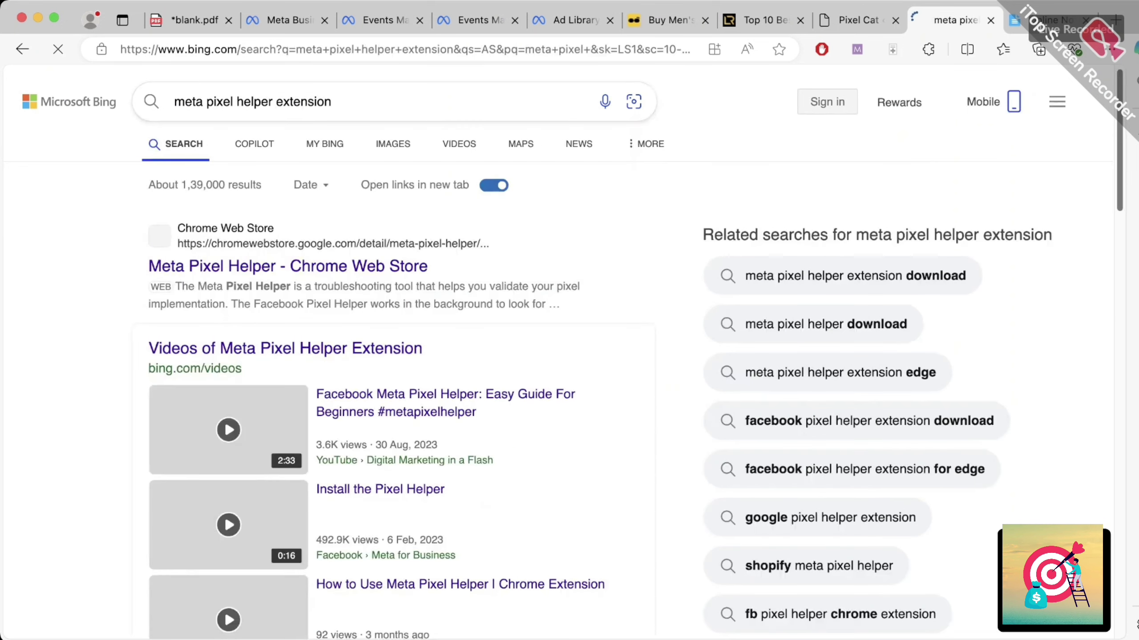
- Open the Chrome Web Store page for Meta Pixel Helper, decline switching to Chrome and install the extension in Microsoft Edge
{"action": "left_click", "coordinate": [287, 266]}
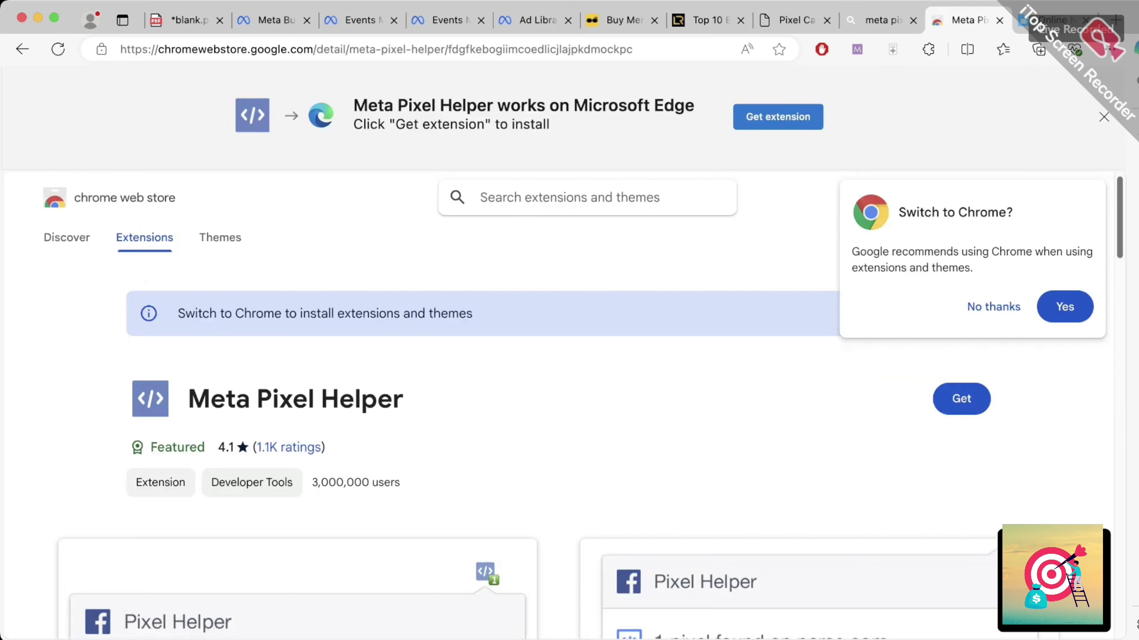
{"action": "left_click", "coordinate": [993, 307]}
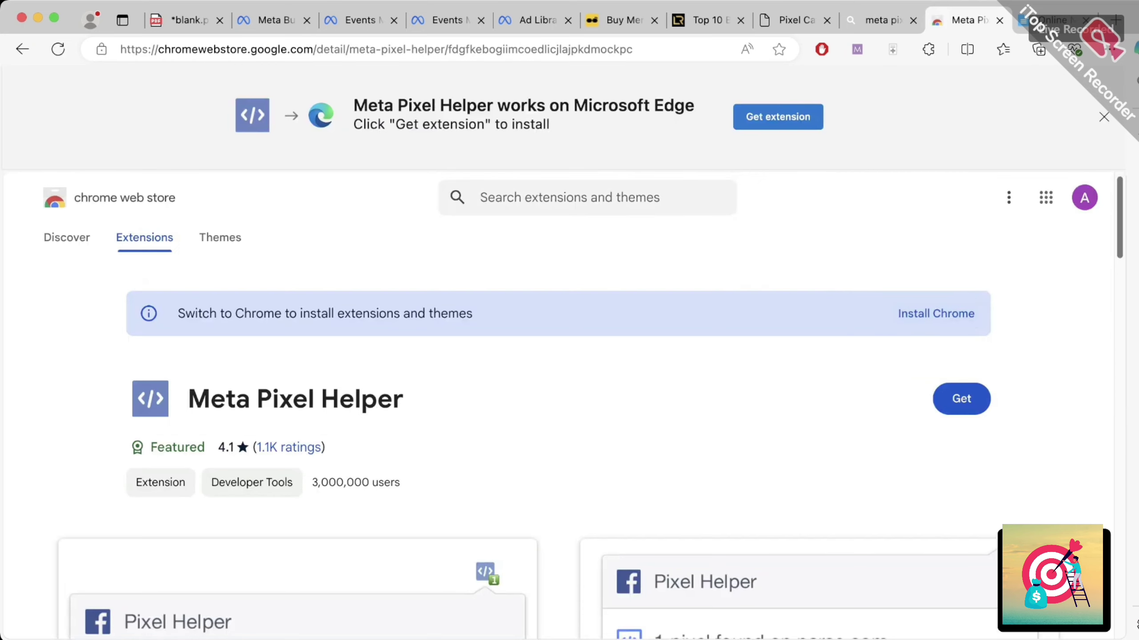
{"action": "left_click", "coordinate": [777, 116]}
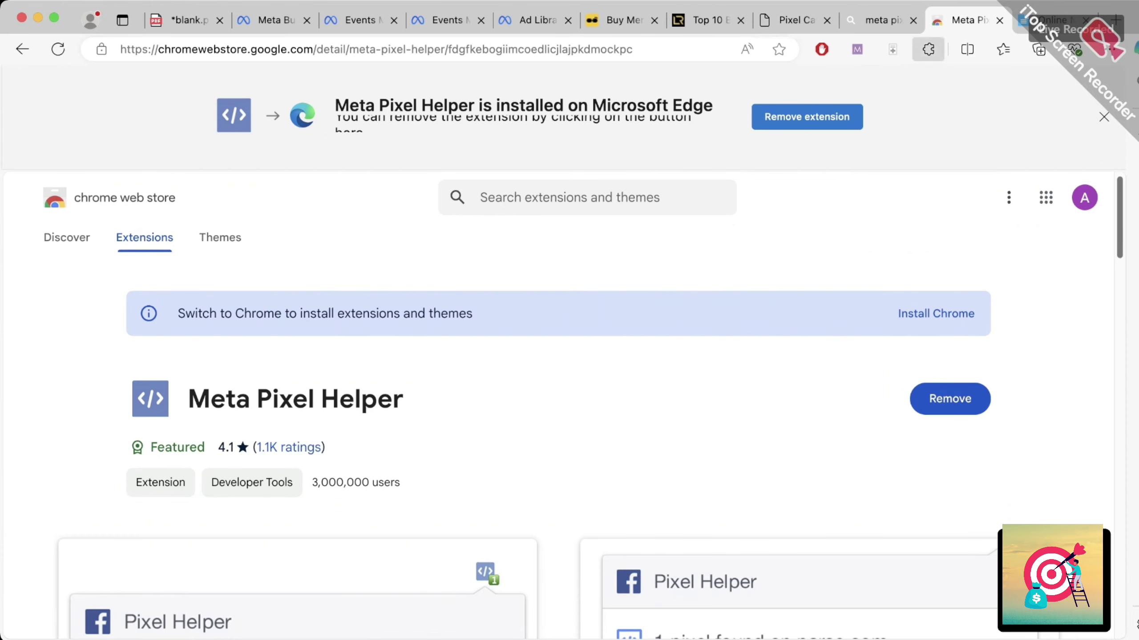
- Close the men's T-shirt shop and Luxury Residences blog pages, and visit the WordPress site's front end from the Pixel Cat page
{"action": "left_click", "coordinate": [876, 20]}
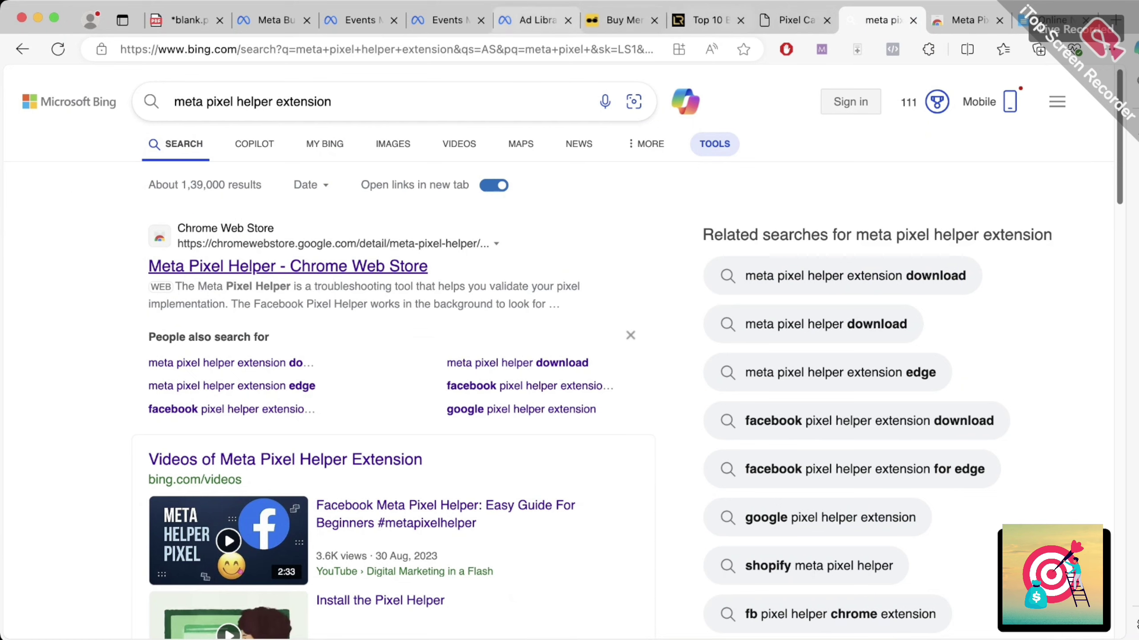
{"action": "left_click", "coordinate": [791, 20]}
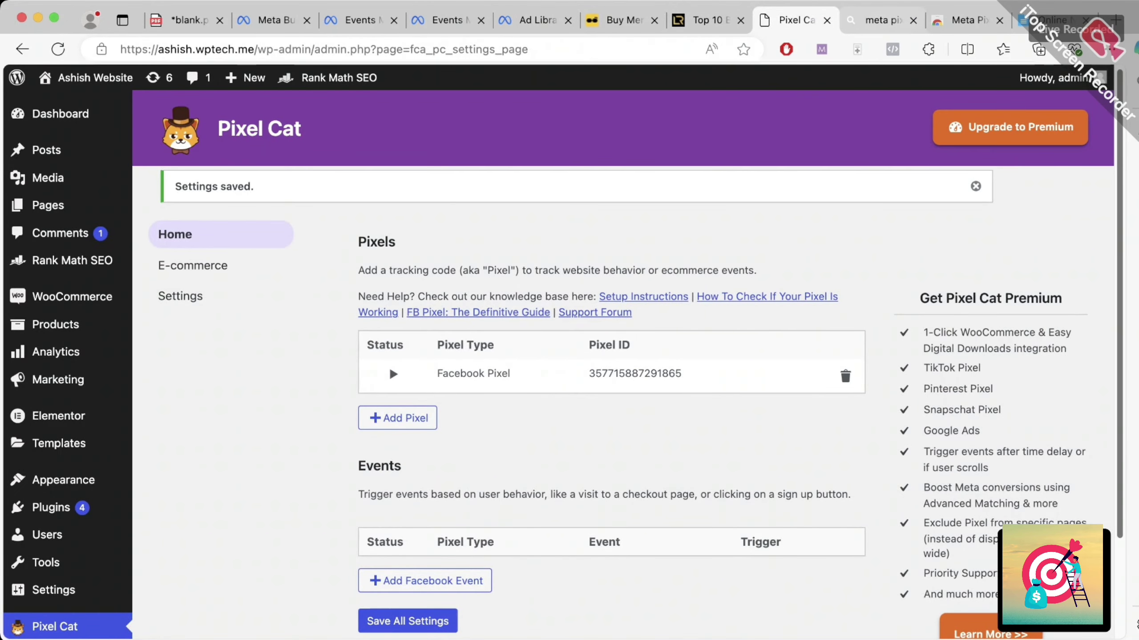
{"action": "left_click", "coordinate": [692, 21]}
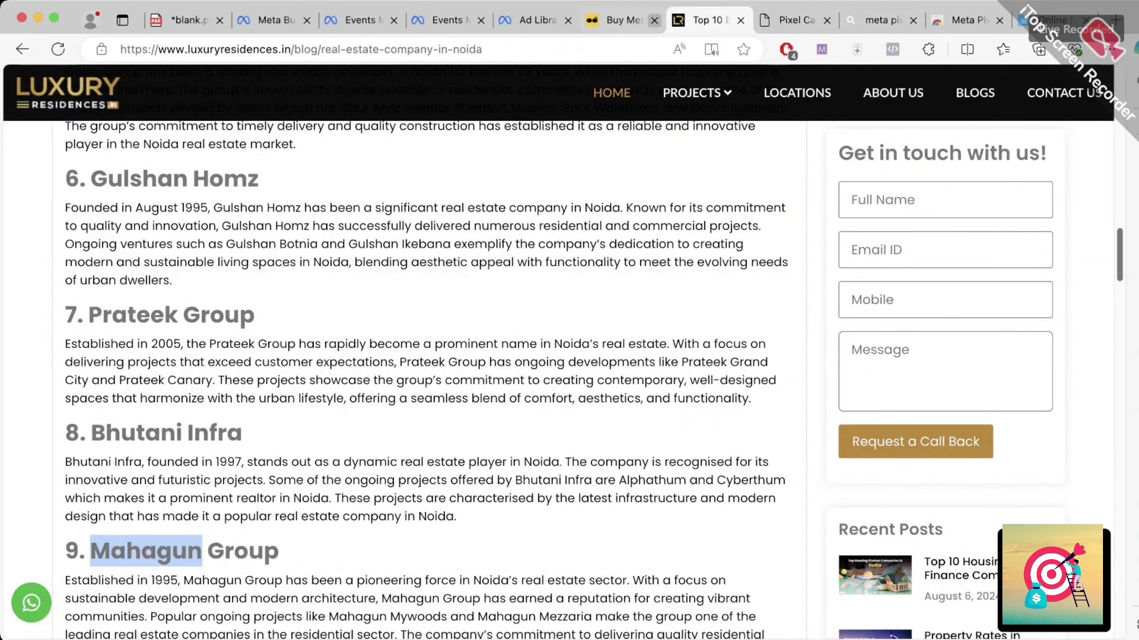
{"action": "left_click", "coordinate": [623, 20]}
{"action": "left_click", "coordinate": [654, 20]}
{"action": "left_click", "coordinate": [653, 20]}
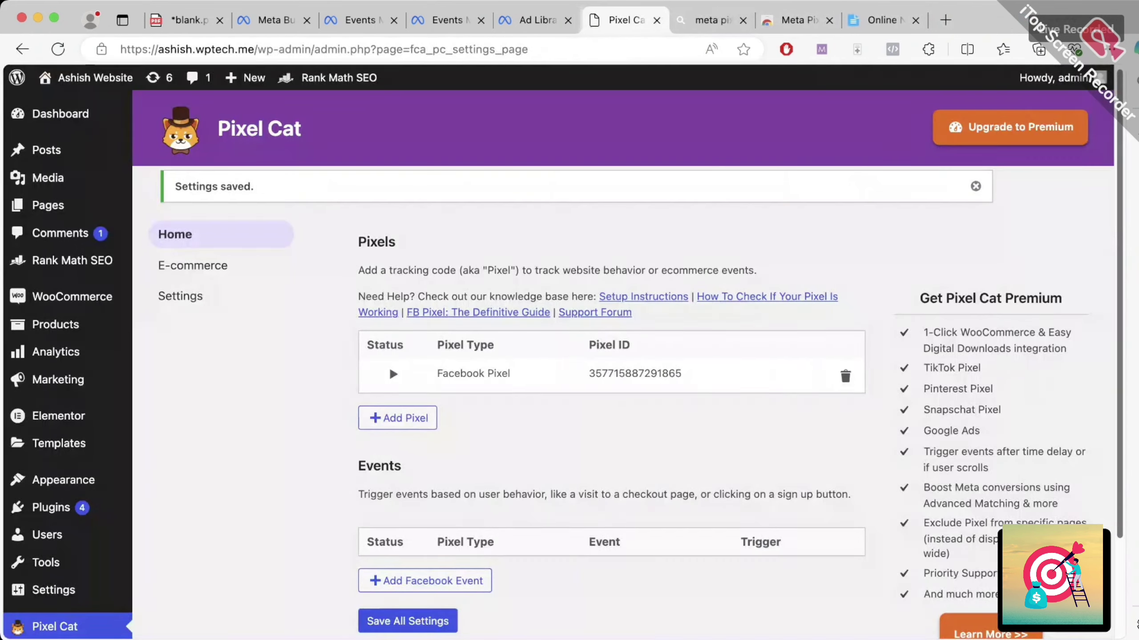
{"action": "mouse_move", "coordinate": [85, 77]}
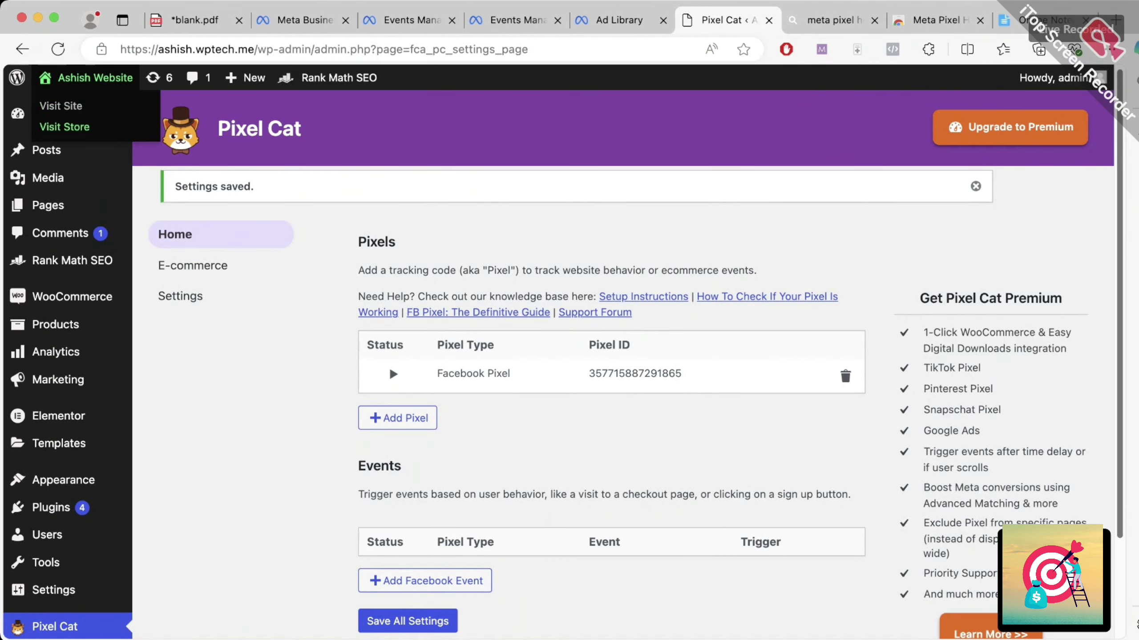
{"action": "left_click", "coordinate": [61, 106]}
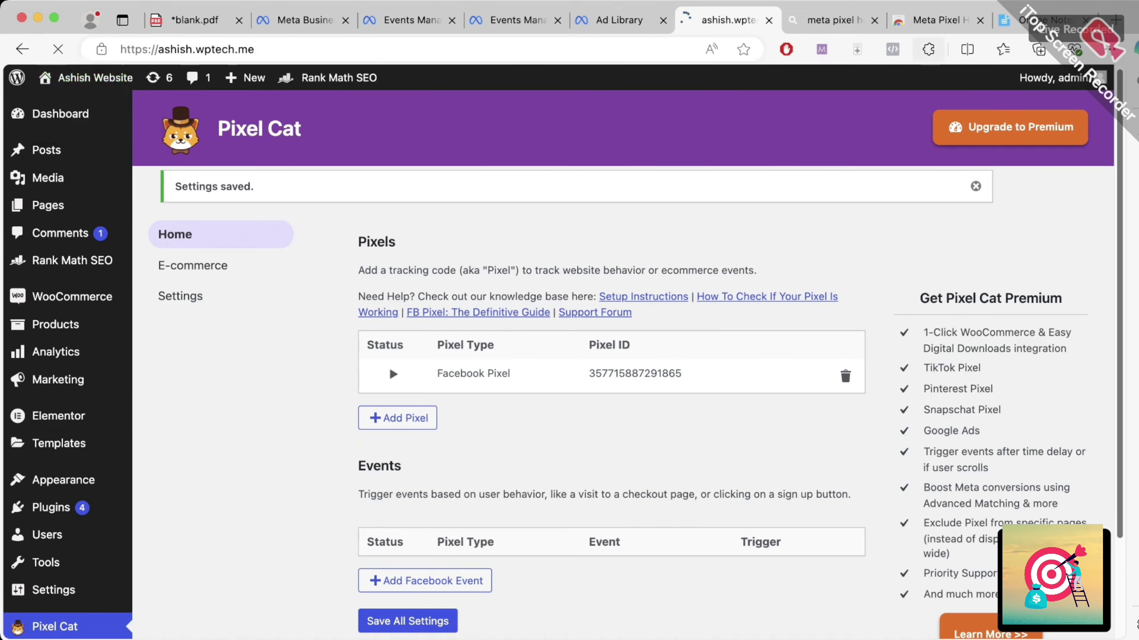
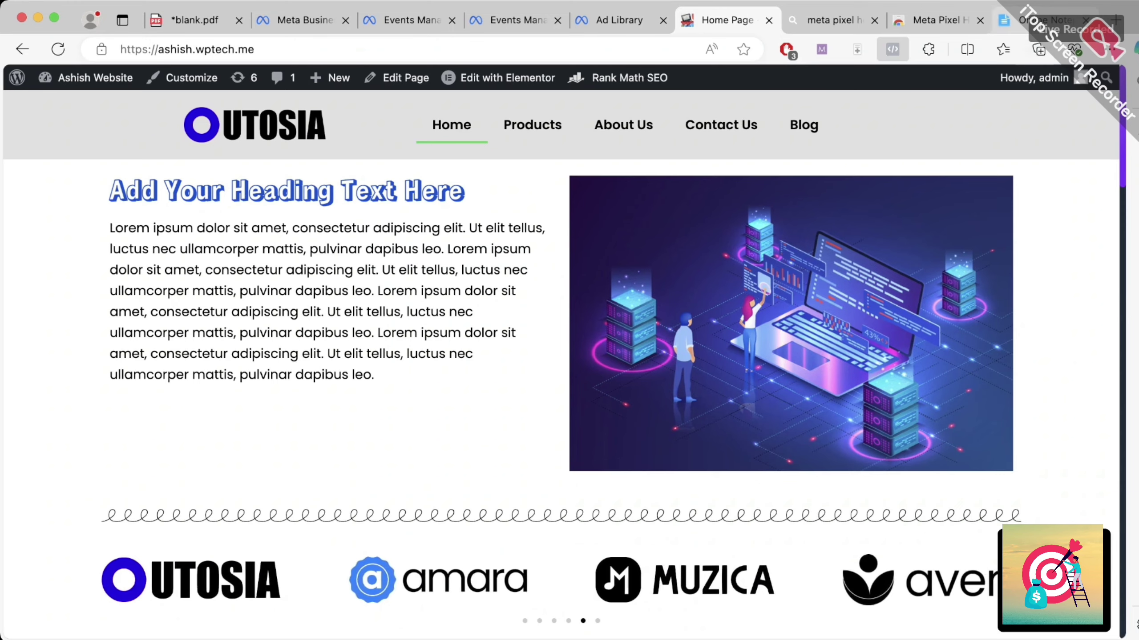
- Review the Meta Pixel code in the online notepad and the Meta Pixel Helper store page, and return to the site's home page
{"action": "left_click", "coordinate": [1038, 20]}
{"action": "left_click", "coordinate": [389, 390]}
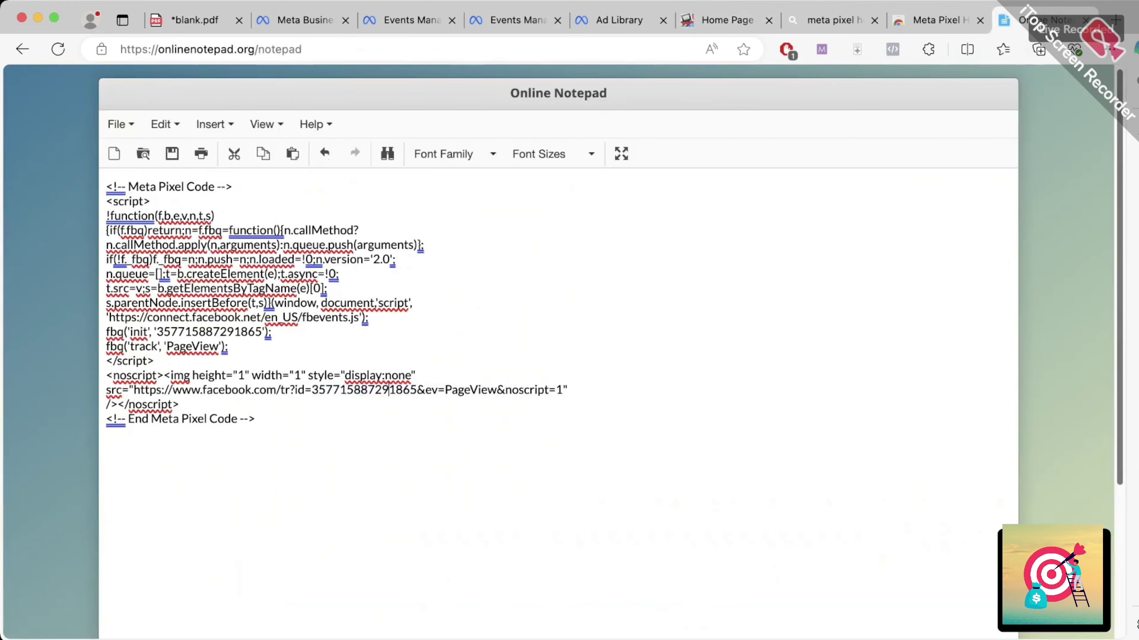
{"action": "left_click_drag", "start_coordinate": [389, 389], "coordinate": [416, 389]}
{"action": "left_click", "coordinate": [255, 418]}
{"action": "left_click", "coordinate": [937, 20]}
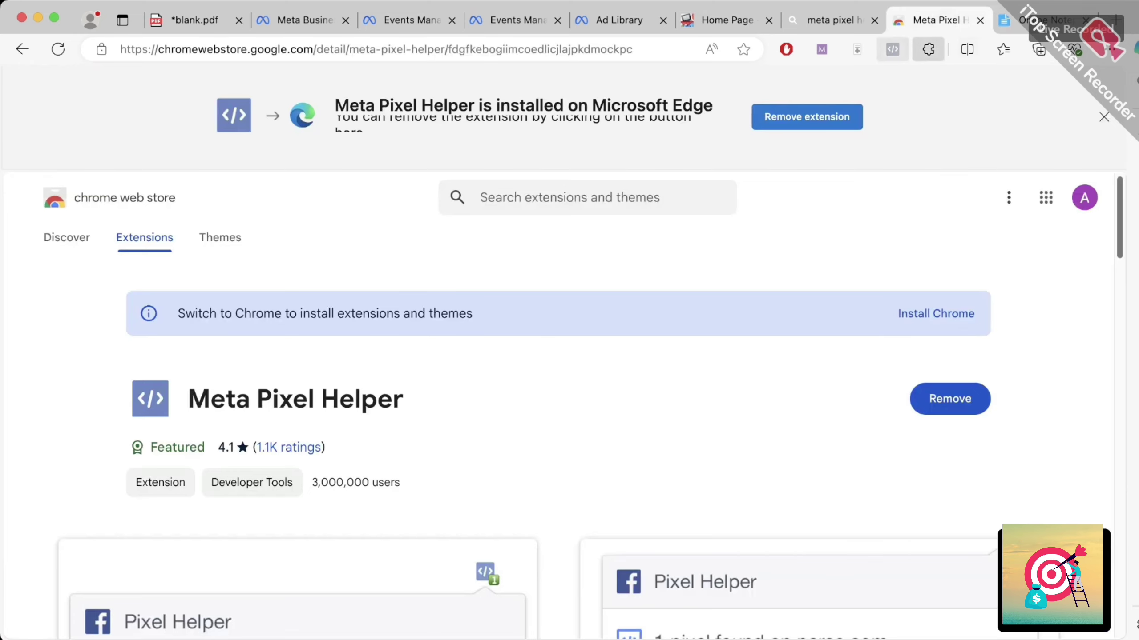
{"action": "left_click", "coordinate": [726, 19]}
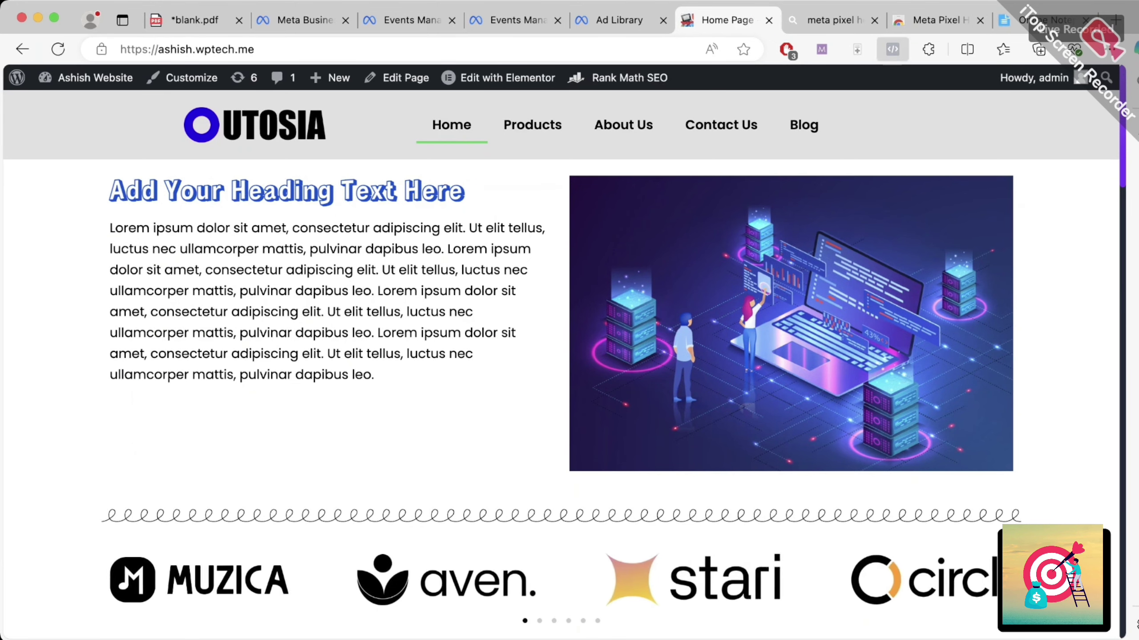
- Open Pixel Cat from the site's WordPress dashboard, pause the Facebook Pixel and save all settings
{"action": "mouse_move", "coordinate": [85, 77]}
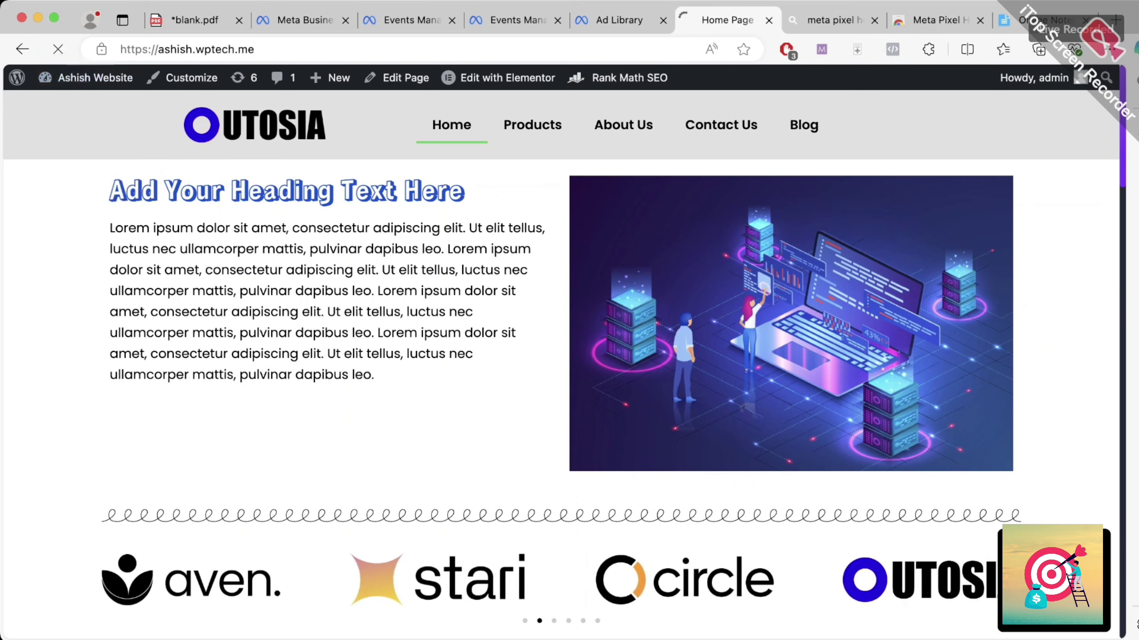
{"action": "scroll", "coordinate": [67, 525], "scroll_direction": "down", "scroll_amount": 3}
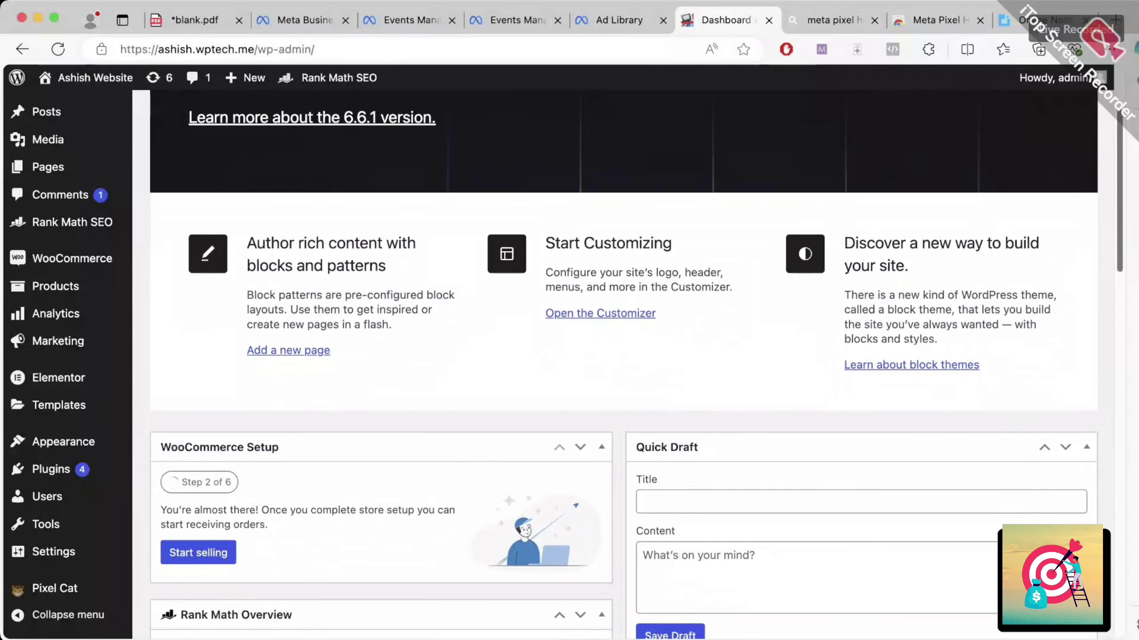
{"action": "left_click", "coordinate": [55, 588]}
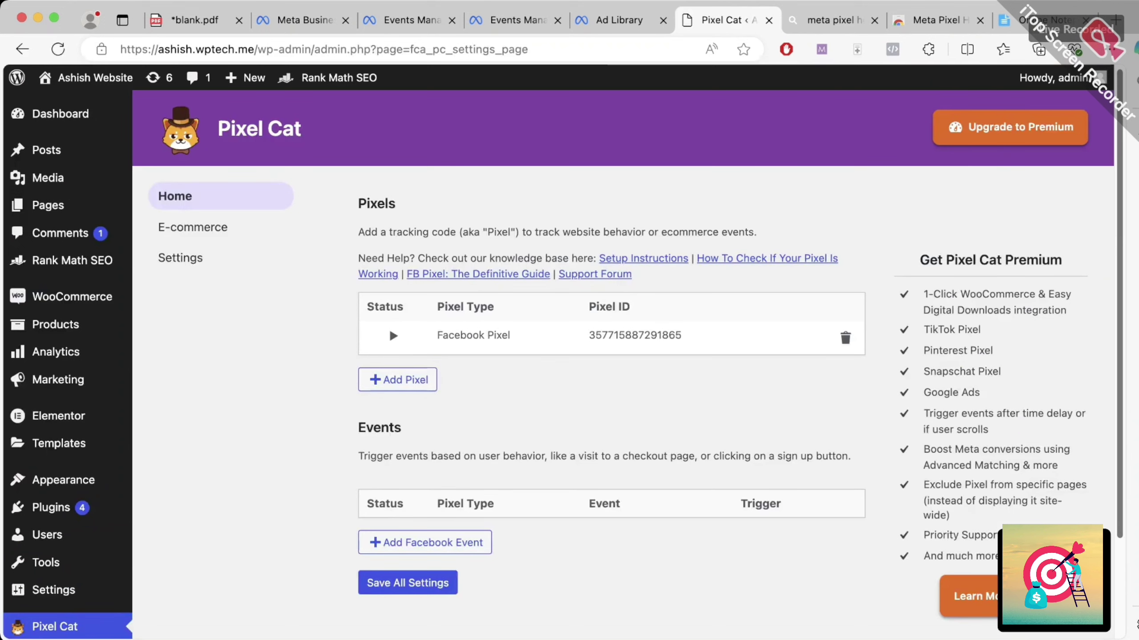
{"action": "left_click", "coordinate": [393, 335]}
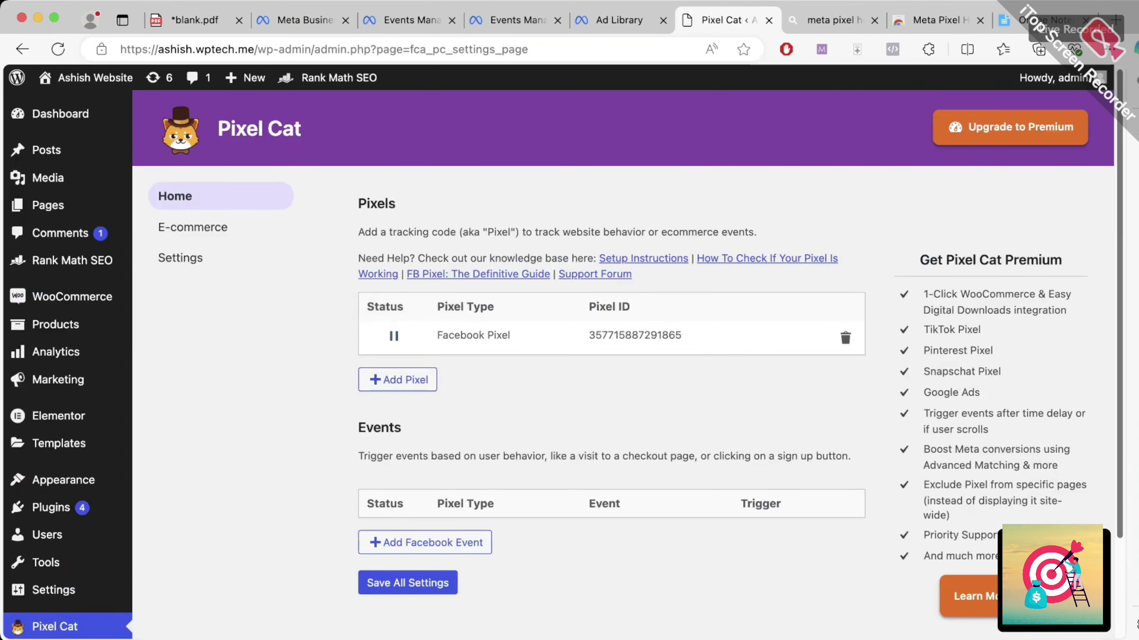
{"action": "left_click", "coordinate": [407, 582]}
- View the site's front end from the Pixel Cat page, in a separate tab, to check for the paused Pixel
{"action": "left_click", "coordinate": [831, 20]}
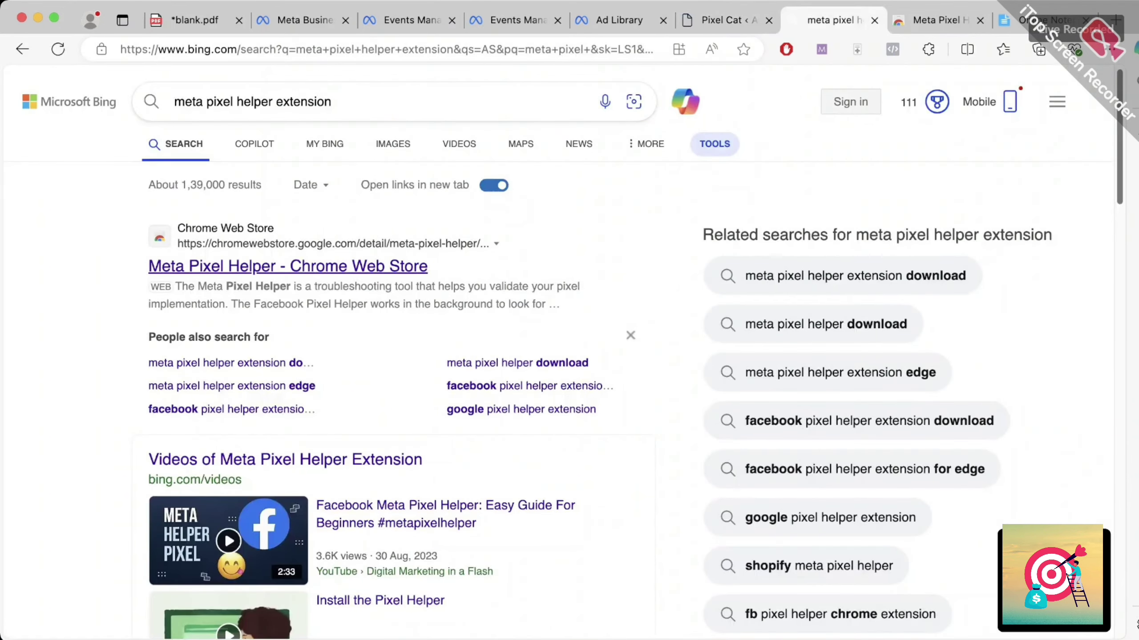
{"action": "left_click", "coordinate": [723, 20]}
{"action": "mouse_move", "coordinate": [90, 77]}
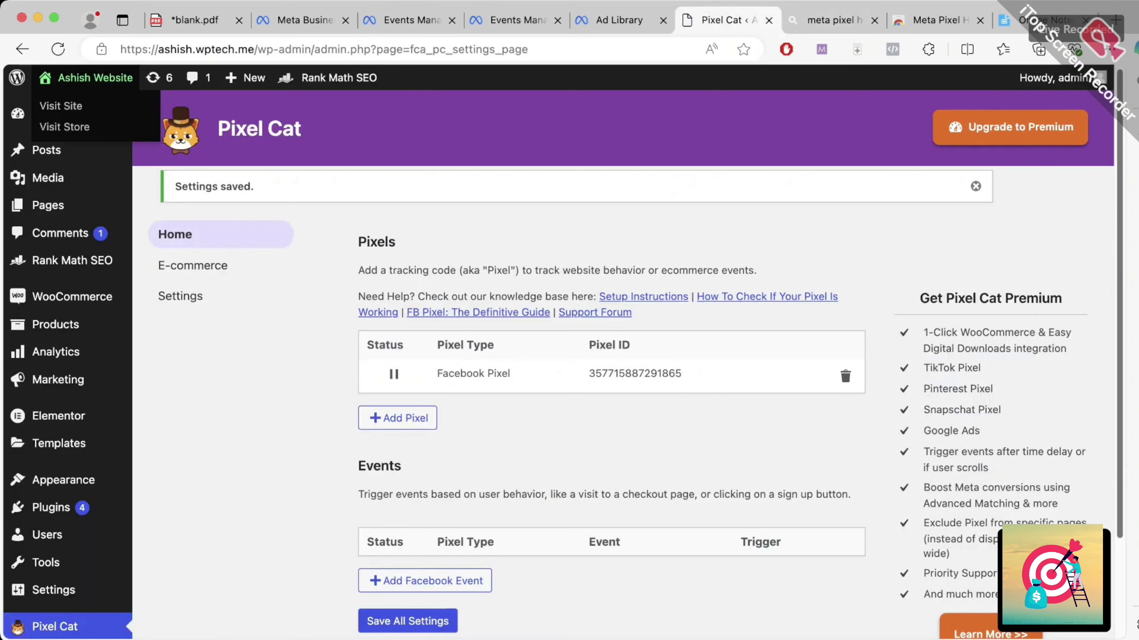
{"action": "left_click", "coordinate": [60, 105]}
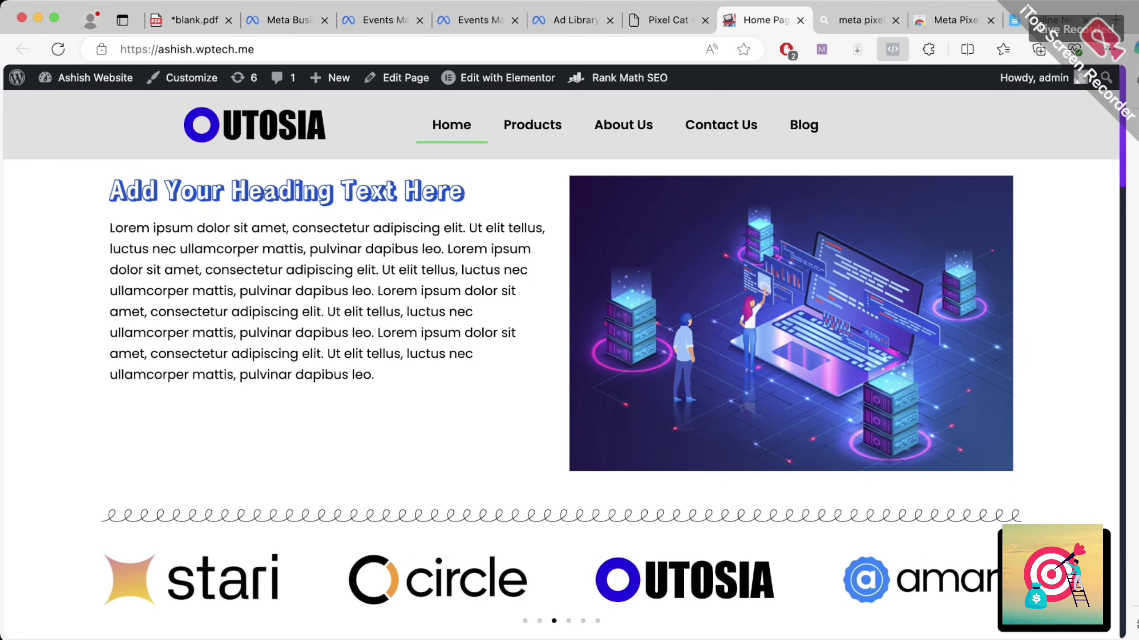
- Reactivate the Facebook Pixel in Pixel Cat, save all settings and reload the site's home page
{"action": "key", "text": "ctrl+shift+Tab"}
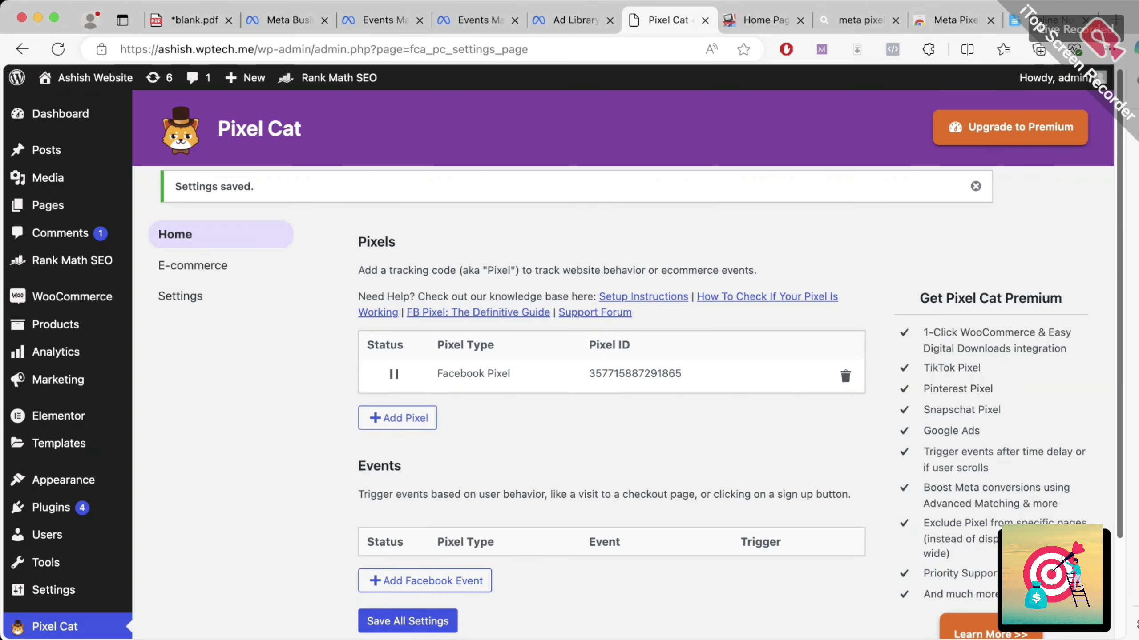
{"action": "left_click", "coordinate": [394, 374]}
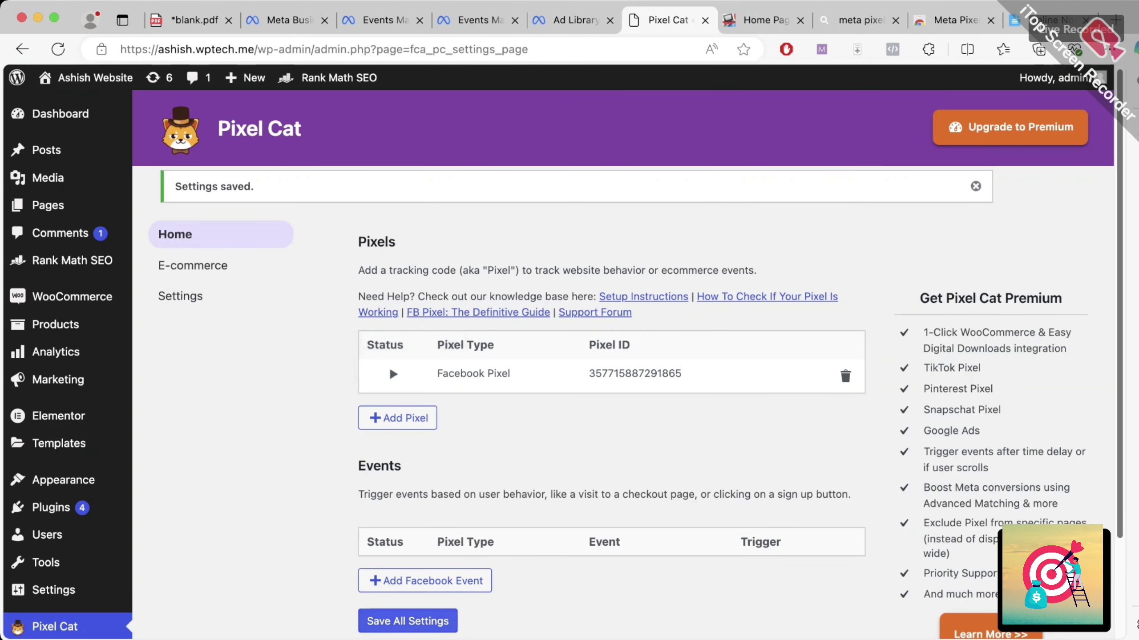
{"action": "left_click", "coordinate": [408, 622]}
{"action": "key", "text": "ctrl+Tab"}
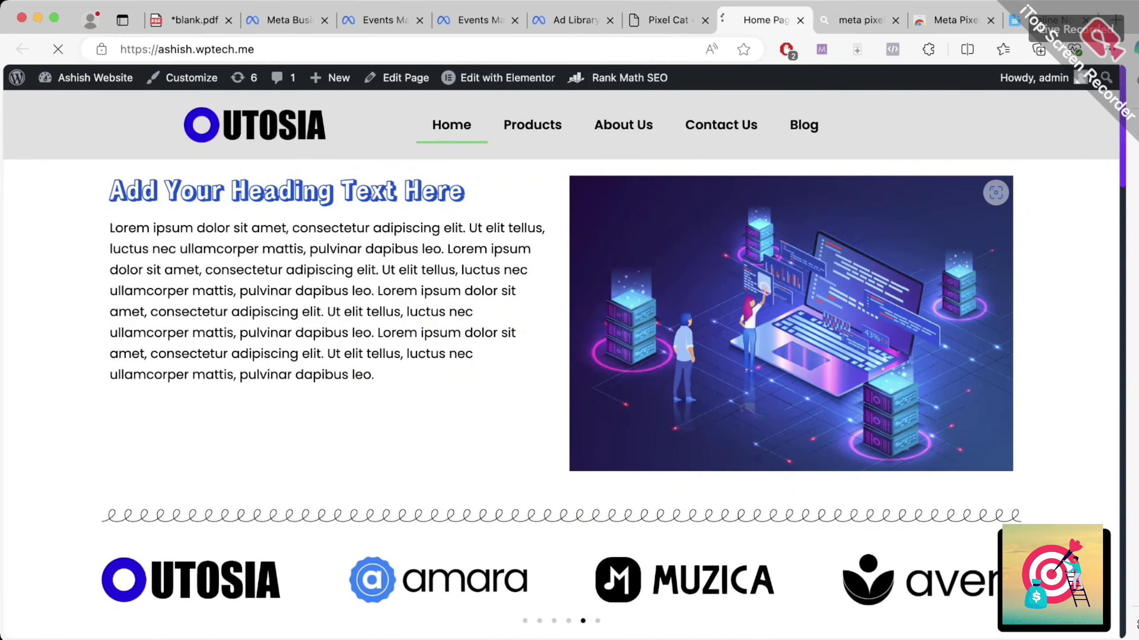
{"action": "key", "text": "super+r"}
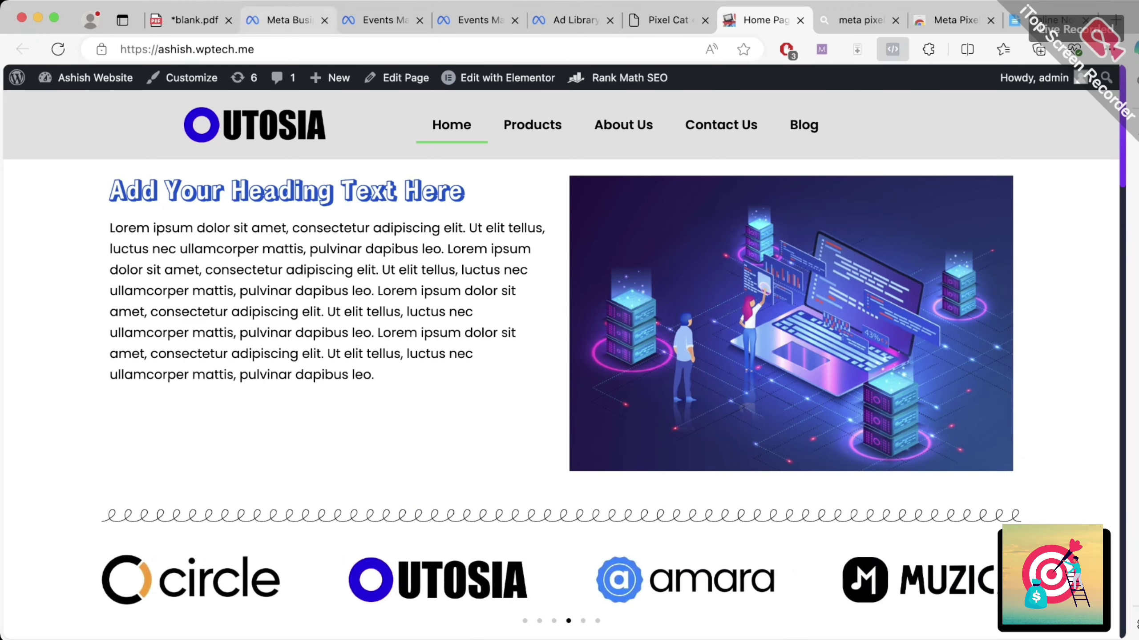
- Review the New test dataset in Events Manager, examining its overview, test events, diagnostics and history
{"action": "left_click", "coordinate": [289, 20]}
{"action": "key", "text": "super+3"}
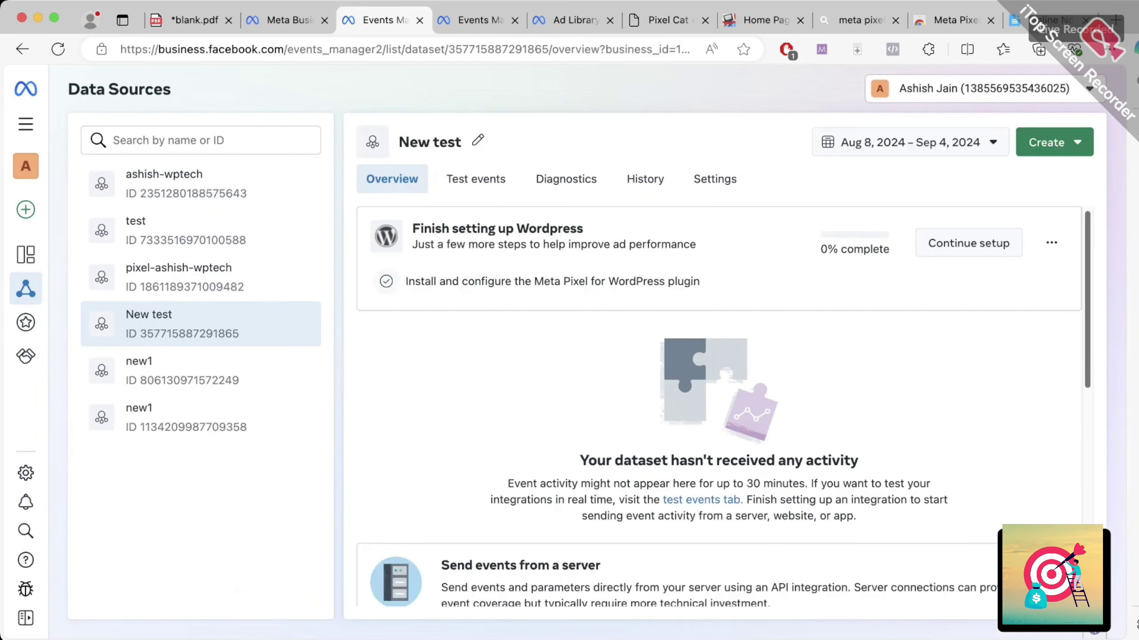
{"action": "scroll", "coordinate": [724, 407], "scroll_direction": "down", "scroll_amount": 1}
{"action": "scroll", "coordinate": [723, 408], "scroll_direction": "up", "scroll_amount": 1}
{"action": "scroll", "coordinate": [723, 408], "scroll_direction": "down", "scroll_amount": 10}
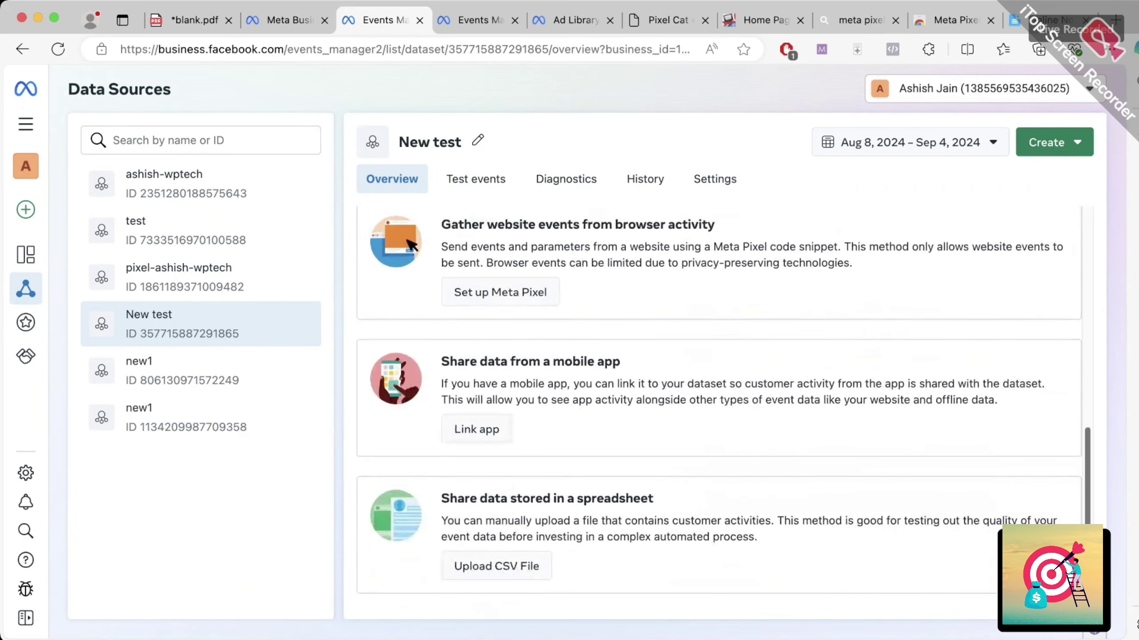
{"action": "scroll", "coordinate": [723, 408], "scroll_direction": "up", "scroll_amount": 10}
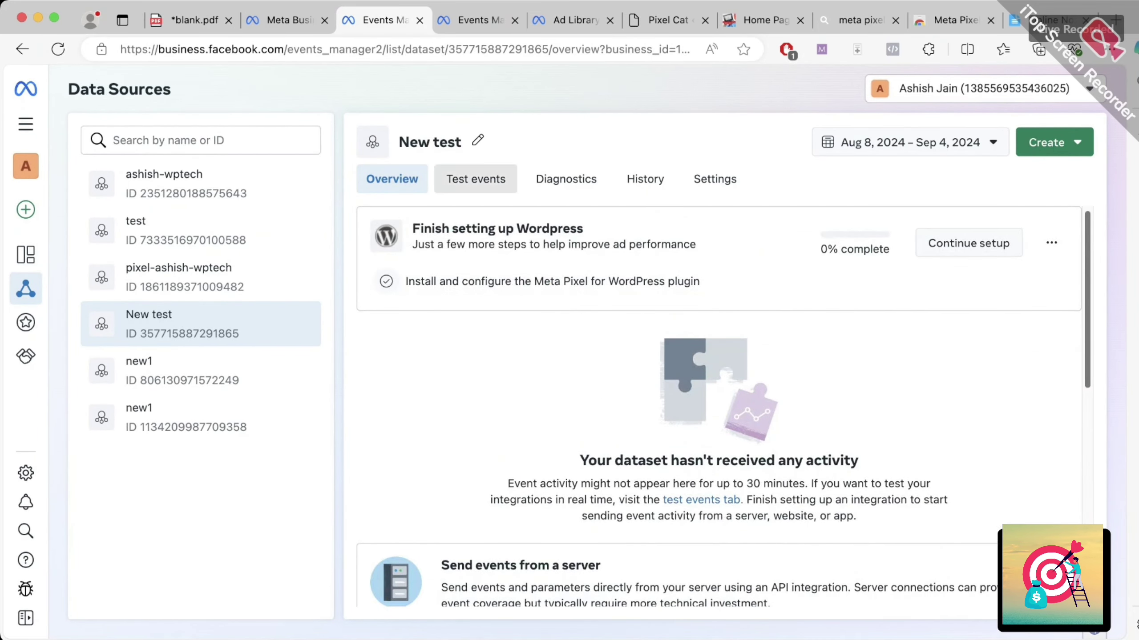
{"action": "left_click", "coordinate": [475, 178]}
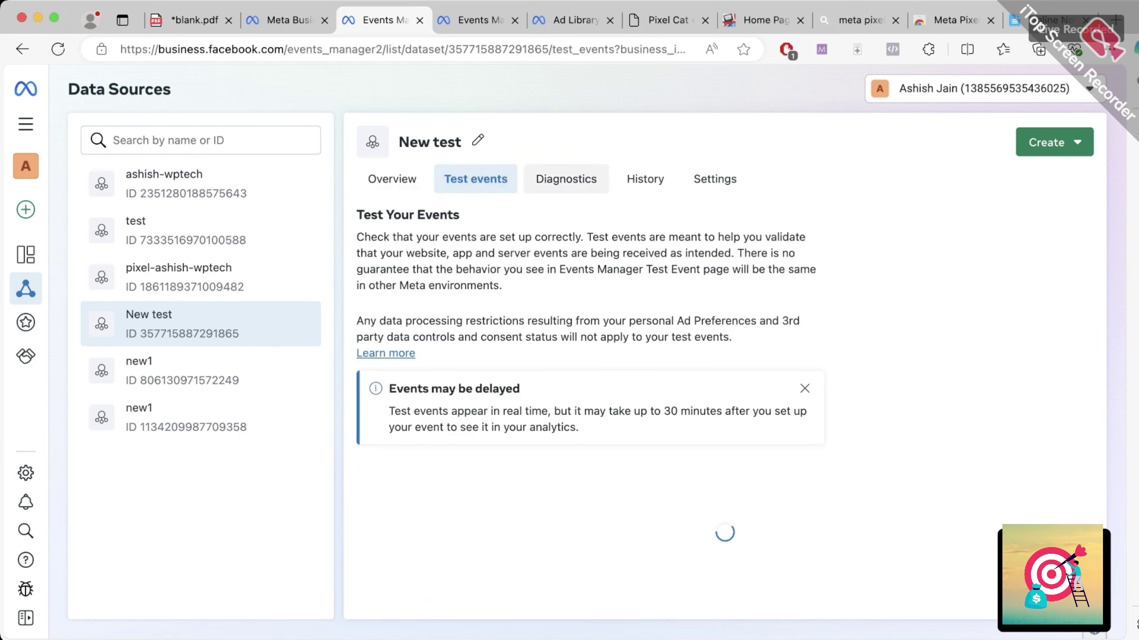
{"action": "left_click", "coordinate": [566, 179]}
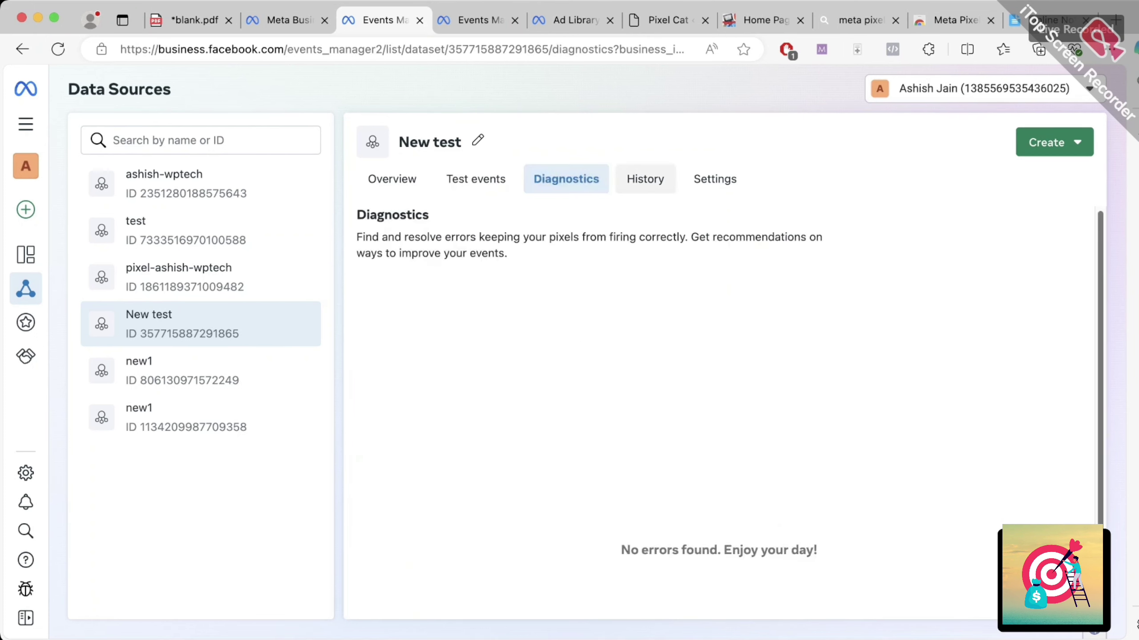
{"action": "left_click", "coordinate": [645, 179]}
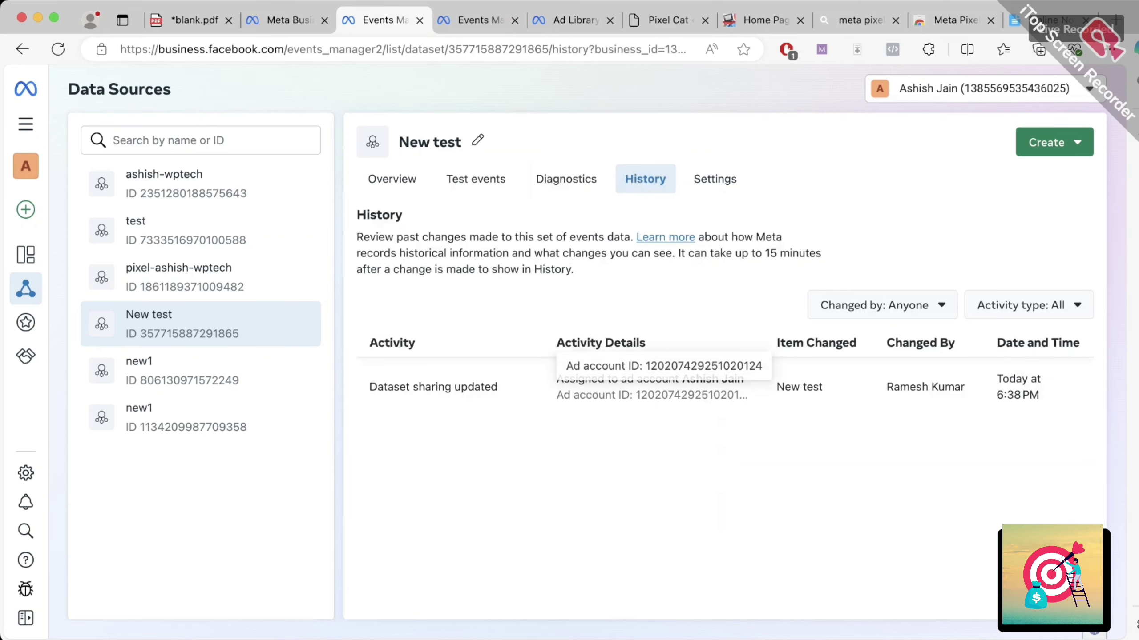
- Review the first dataset in the data sources list, checking its overview, test events, diagnostics and history
{"action": "left_click", "coordinate": [201, 183]}
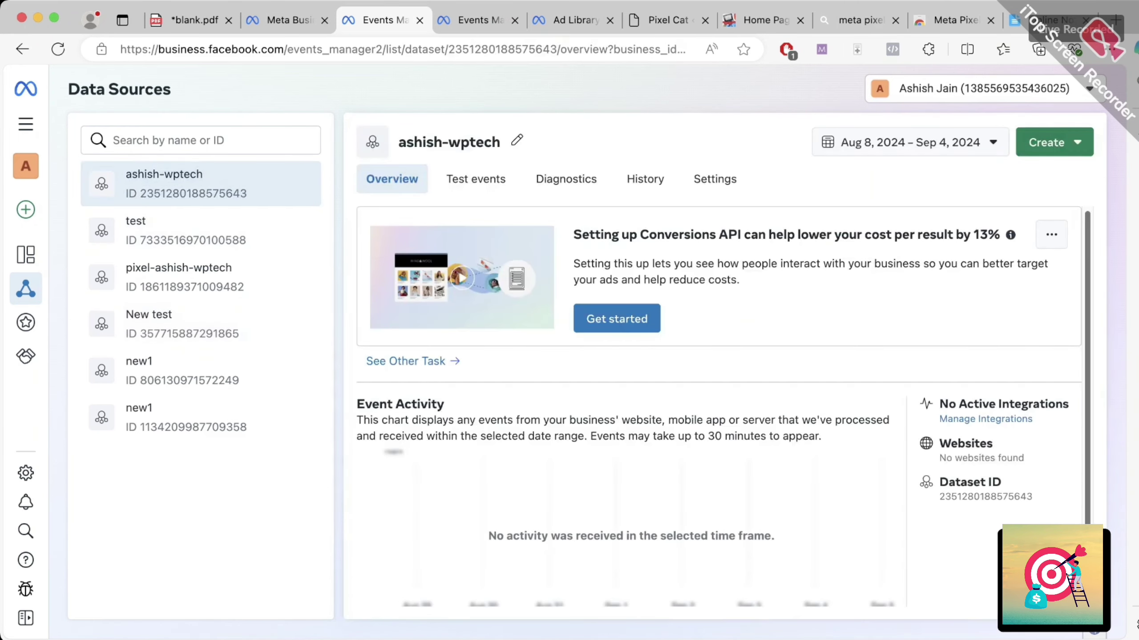
{"action": "scroll", "coordinate": [718, 404], "scroll_direction": "down", "scroll_amount": 4}
{"action": "scroll", "coordinate": [718, 359], "scroll_direction": "up", "scroll_amount": 4}
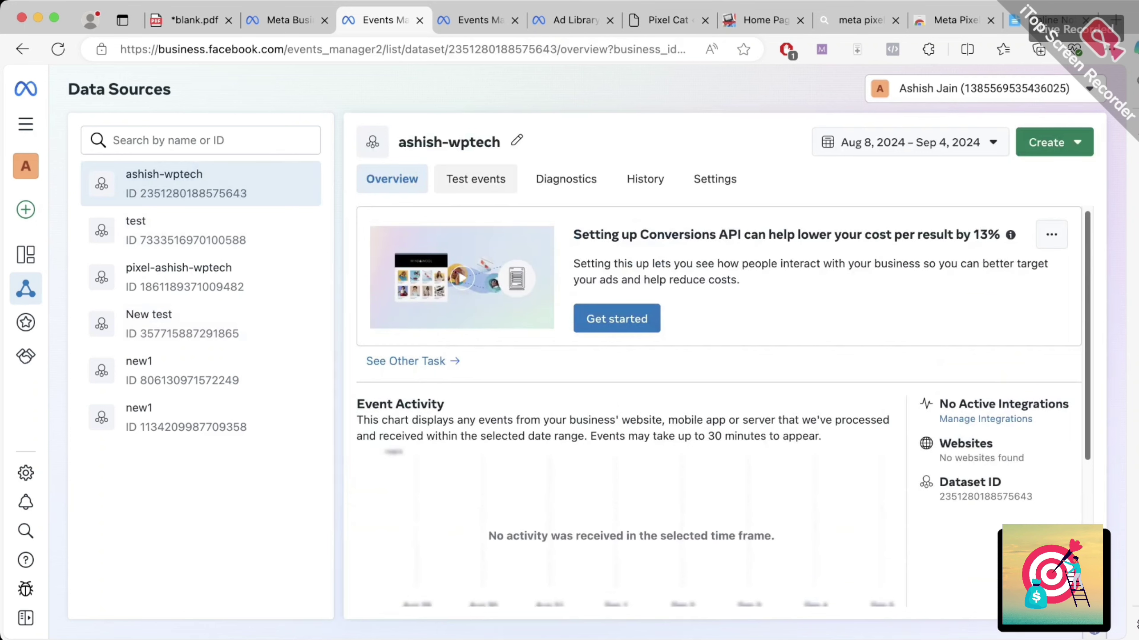
{"action": "left_click", "coordinate": [475, 179]}
{"action": "left_click", "coordinate": [565, 178]}
{"action": "left_click", "coordinate": [645, 179]}
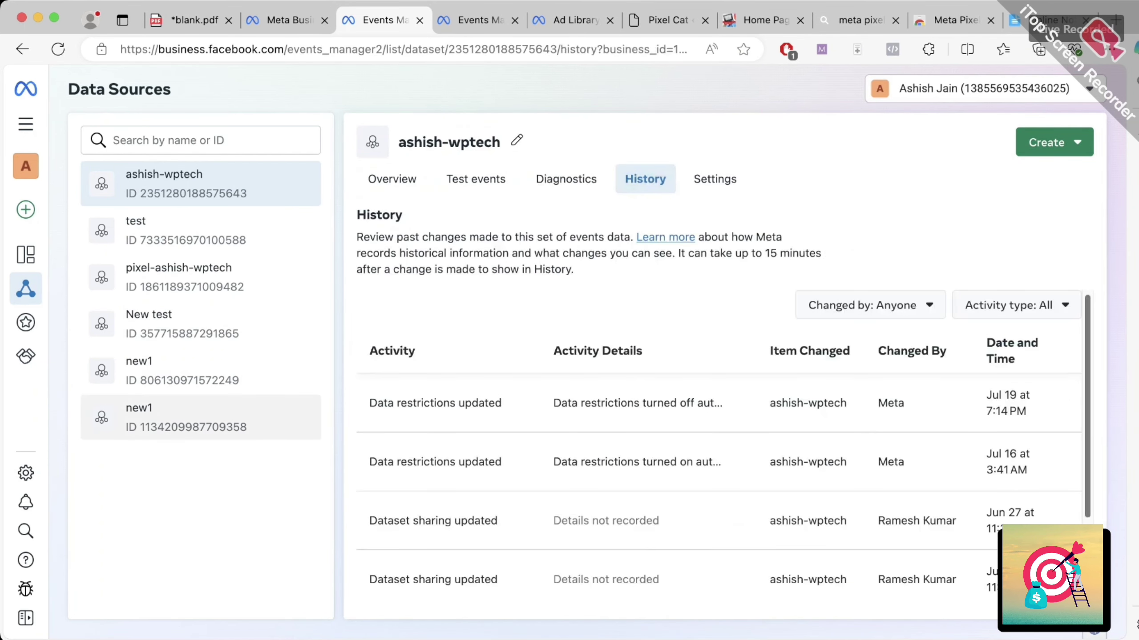
- Review the last new1 dataset in the list, checking its test events, diagnostics, history and settings
{"action": "left_click", "coordinate": [188, 417]}
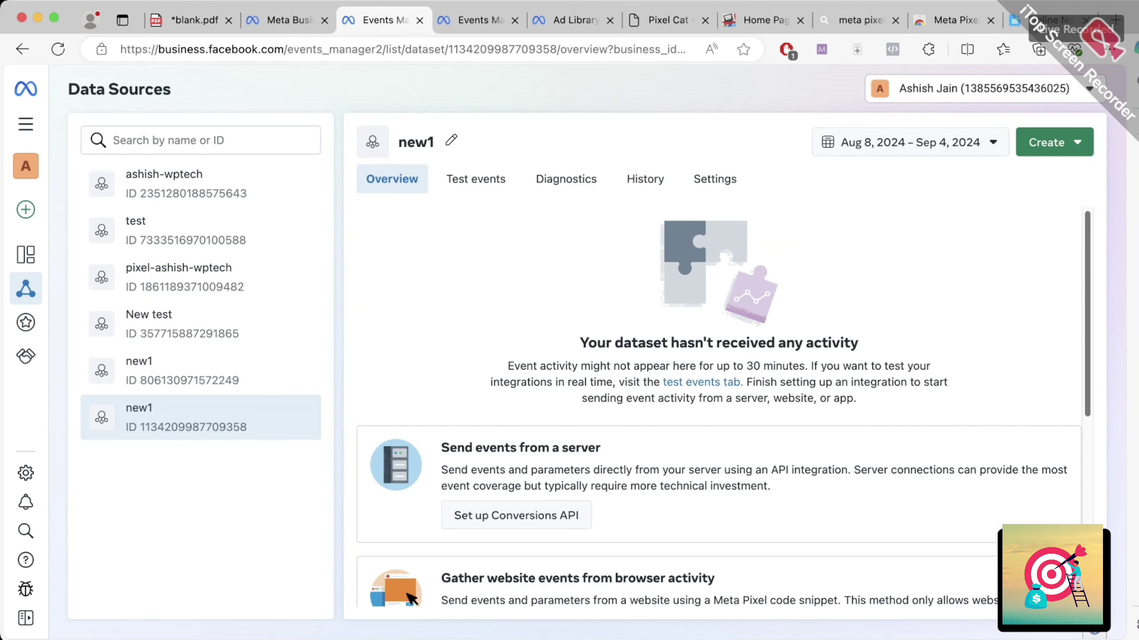
{"action": "left_click", "coordinate": [476, 179]}
{"action": "left_click", "coordinate": [566, 178]}
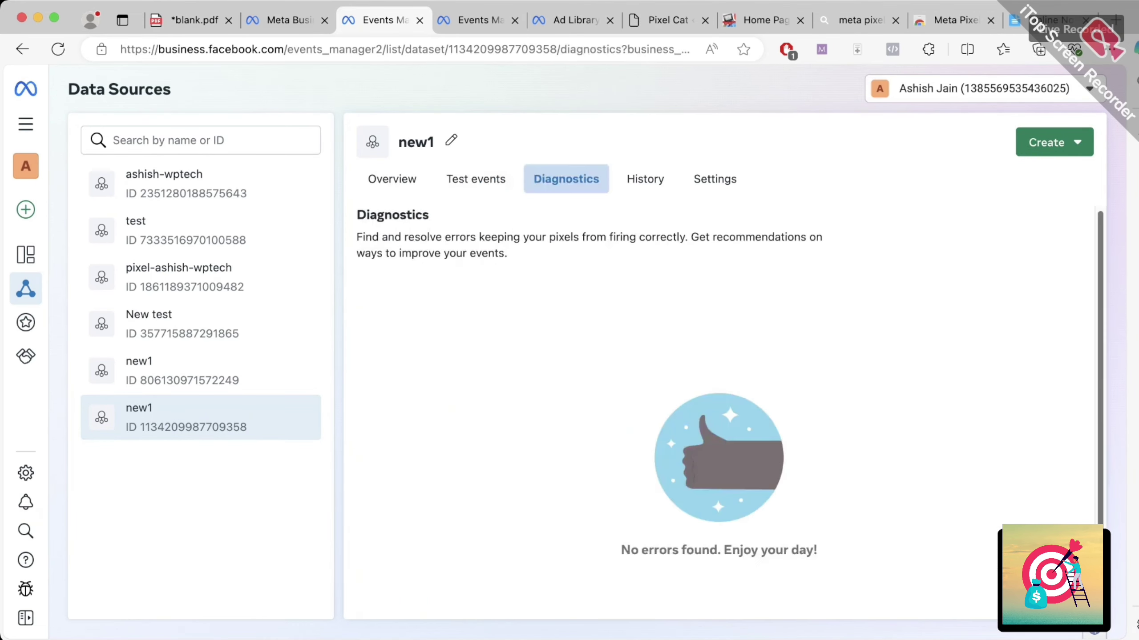
{"action": "left_click", "coordinate": [644, 179]}
{"action": "left_click", "coordinate": [715, 179]}
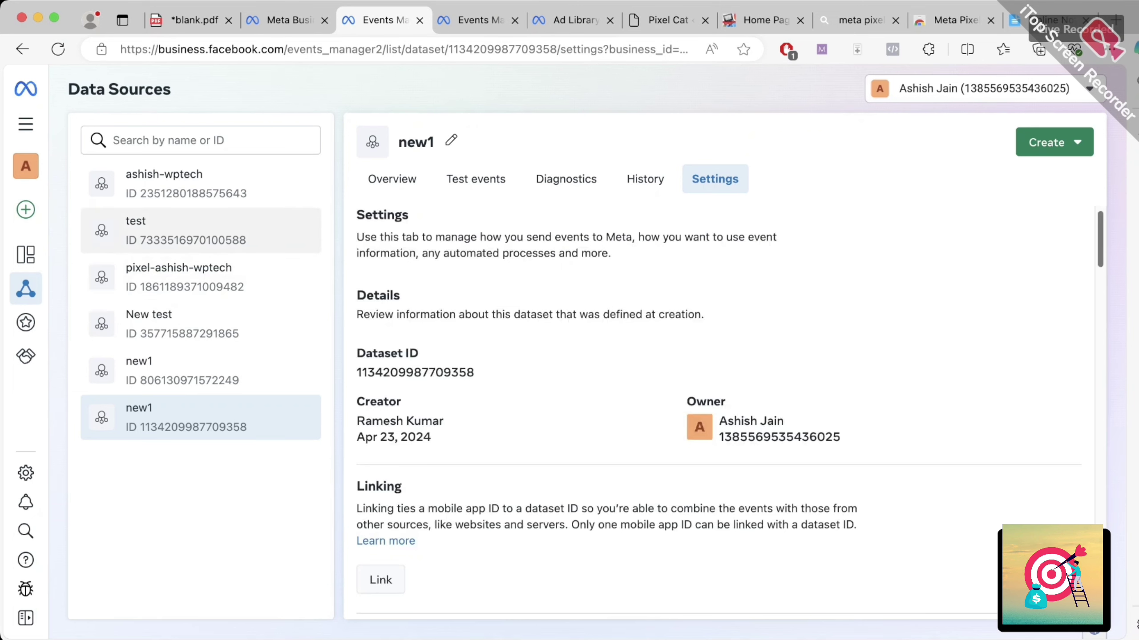
- Recheck the first dataset's event activity, and examine the details of the purchase conversion on the Custom Conversions page
{"action": "left_click", "coordinate": [200, 183]}
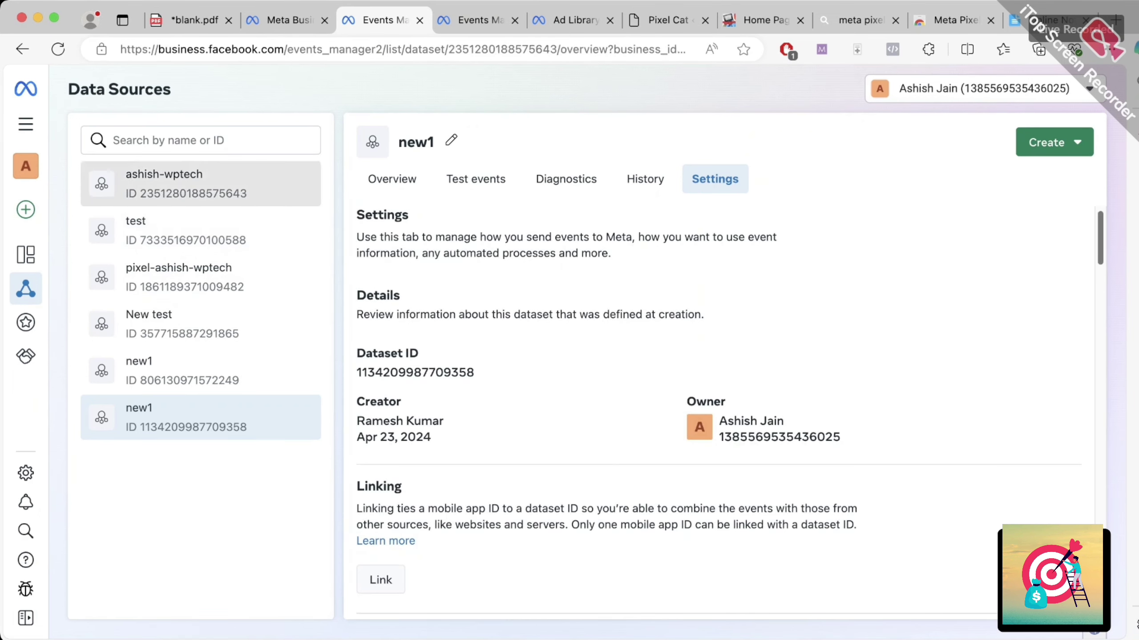
{"action": "scroll", "coordinate": [717, 403], "scroll_direction": "down", "scroll_amount": 5}
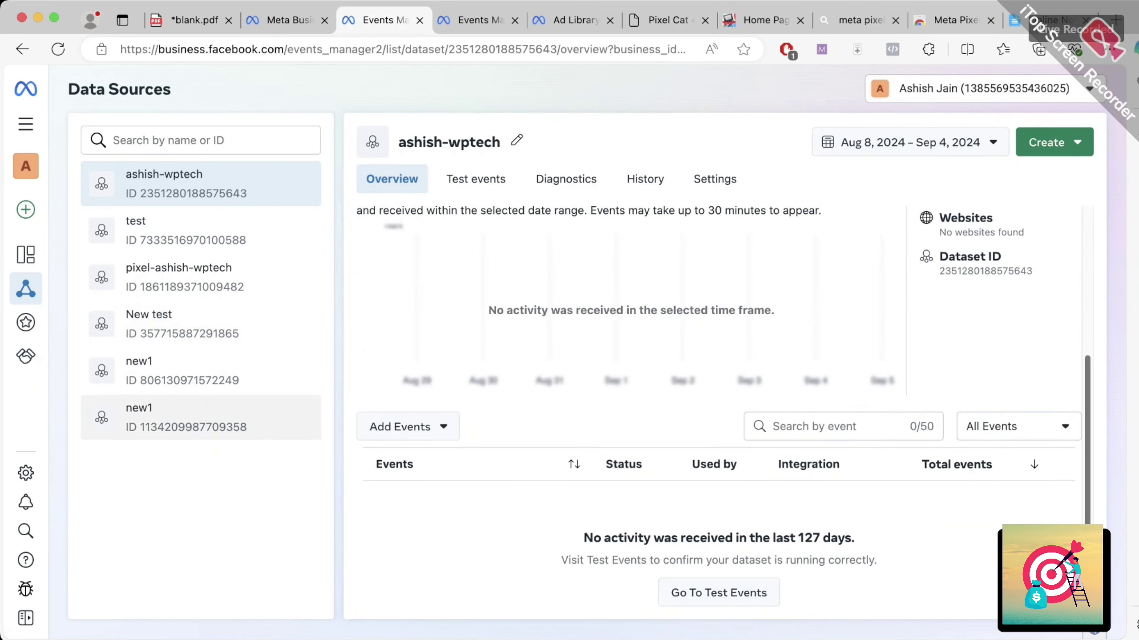
{"action": "mouse_move", "coordinate": [26, 321]}
{"action": "left_click", "coordinate": [105, 313]}
{"action": "left_click", "coordinate": [103, 313]}
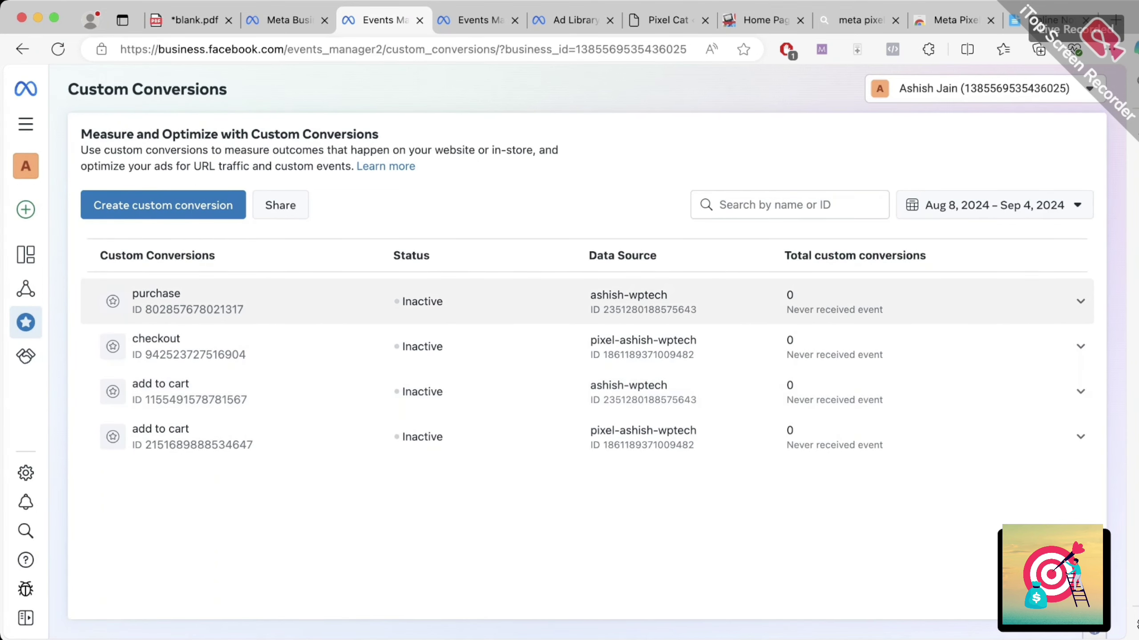
{"action": "left_click", "coordinate": [187, 301]}
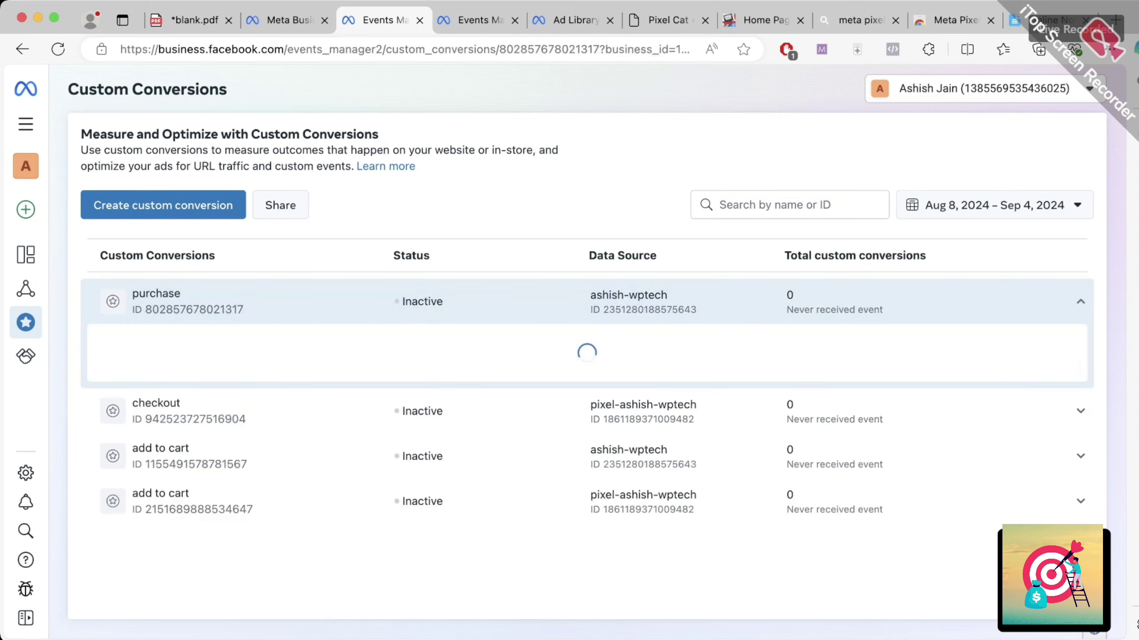
{"action": "scroll", "coordinate": [592, 366], "scroll_direction": "down", "scroll_amount": 3}
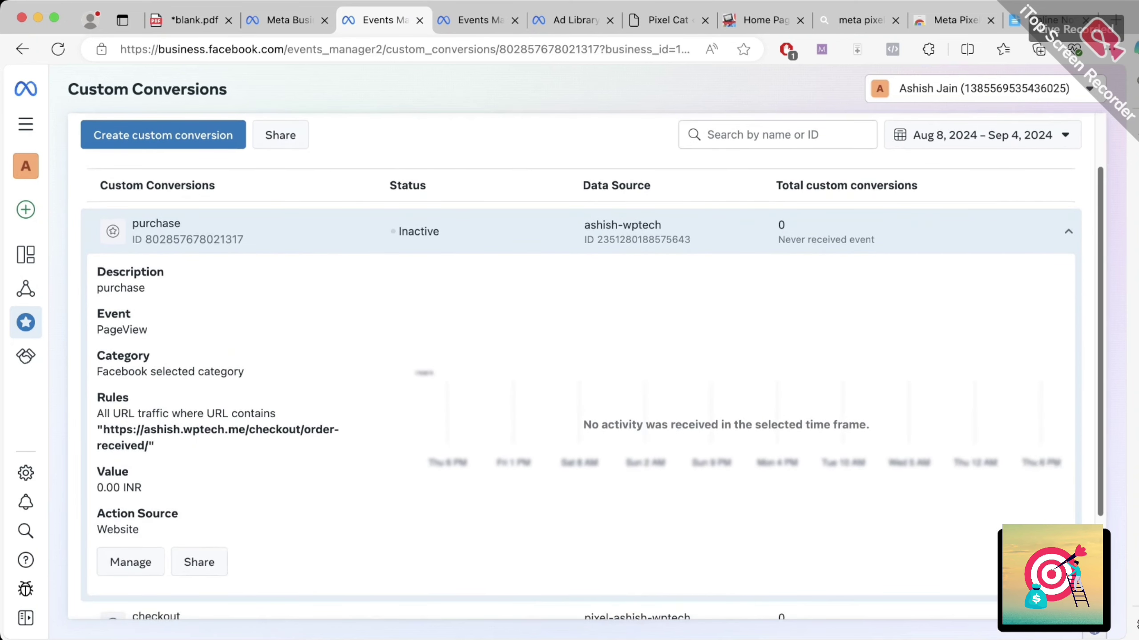
{"action": "scroll", "coordinate": [591, 366], "scroll_direction": "up", "scroll_amount": 3}
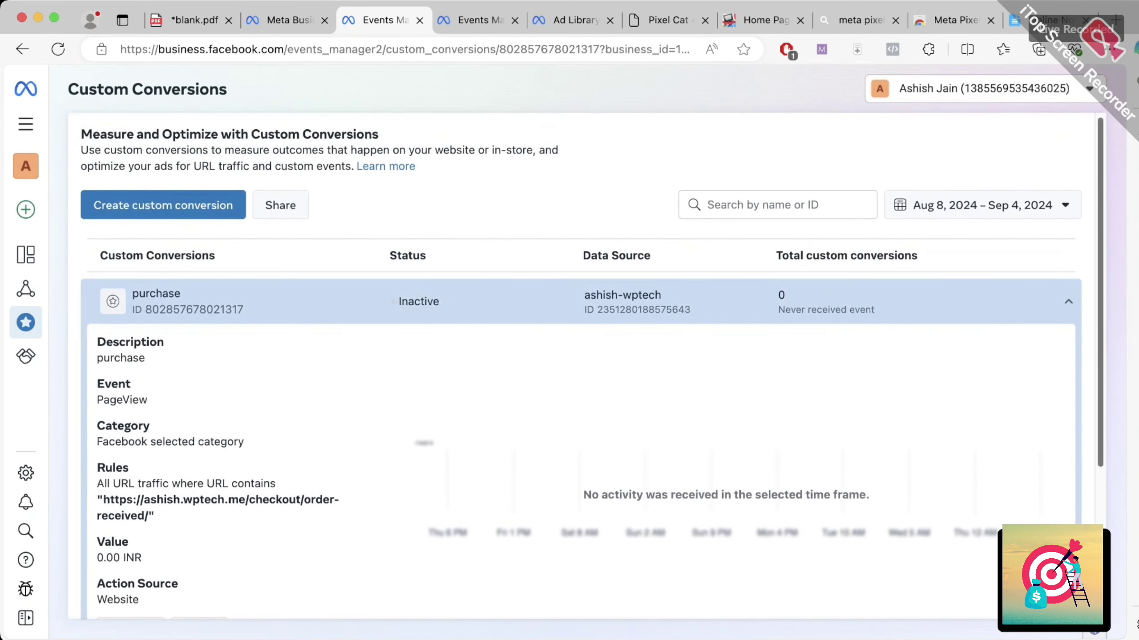
- On blank.pdf, draw two boxes beside the Pixel heading, with an arrow from the first box to the second
{"action": "key", "text": "super+1"}
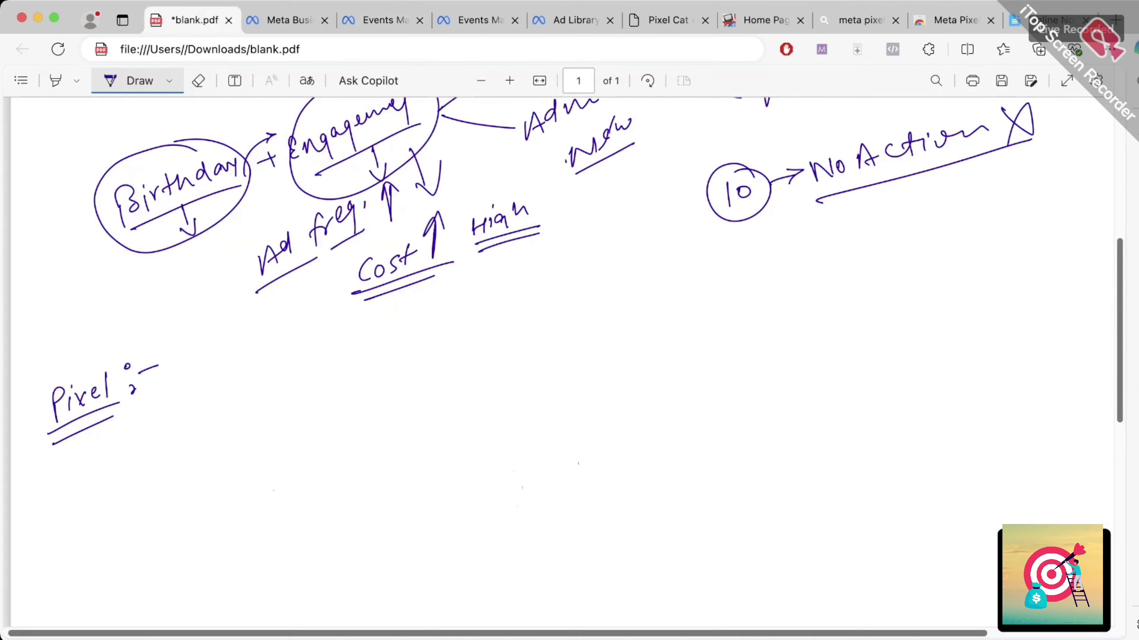
{"action": "mouse_move", "coordinate": [269, 453]}
{"action": "left_mouse_down"}
{"action": "mouse_move", "coordinate": [268, 529]}
{"action": "mouse_move", "coordinate": [340, 519]}
{"action": "left_mouse_up"}
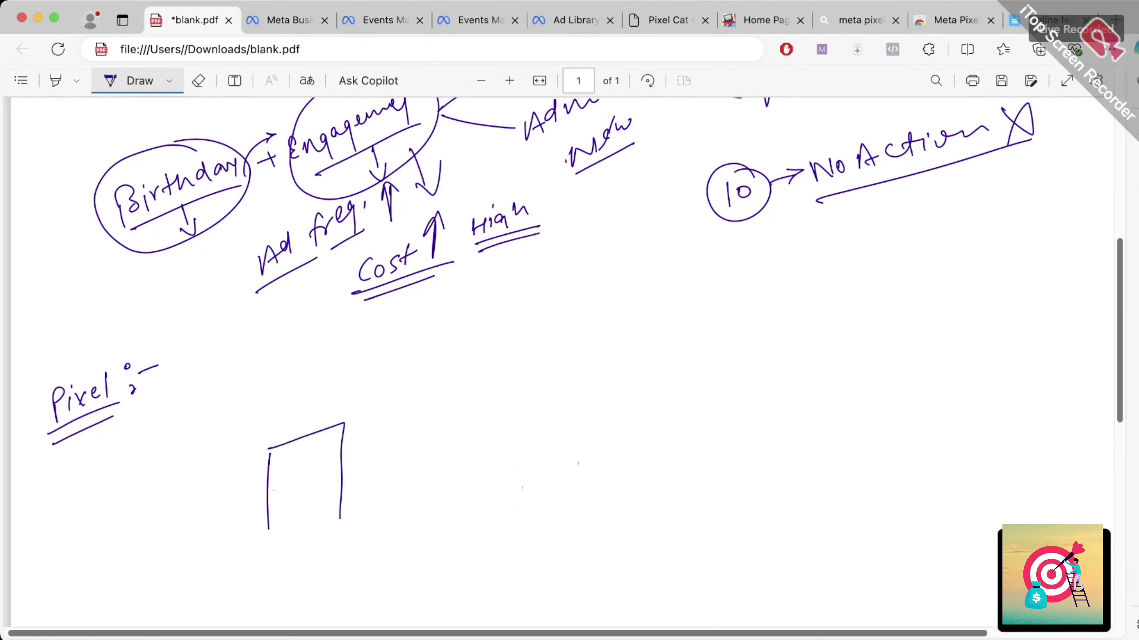
{"action": "left_click_drag", "start_coordinate": [266, 529], "coordinate": [332, 514]}
{"action": "mouse_move", "coordinate": [337, 467]}
{"action": "left_mouse_down"}
{"action": "mouse_move", "coordinate": [368, 457]}
{"action": "mouse_move", "coordinate": [364, 467]}
{"action": "left_mouse_up"}
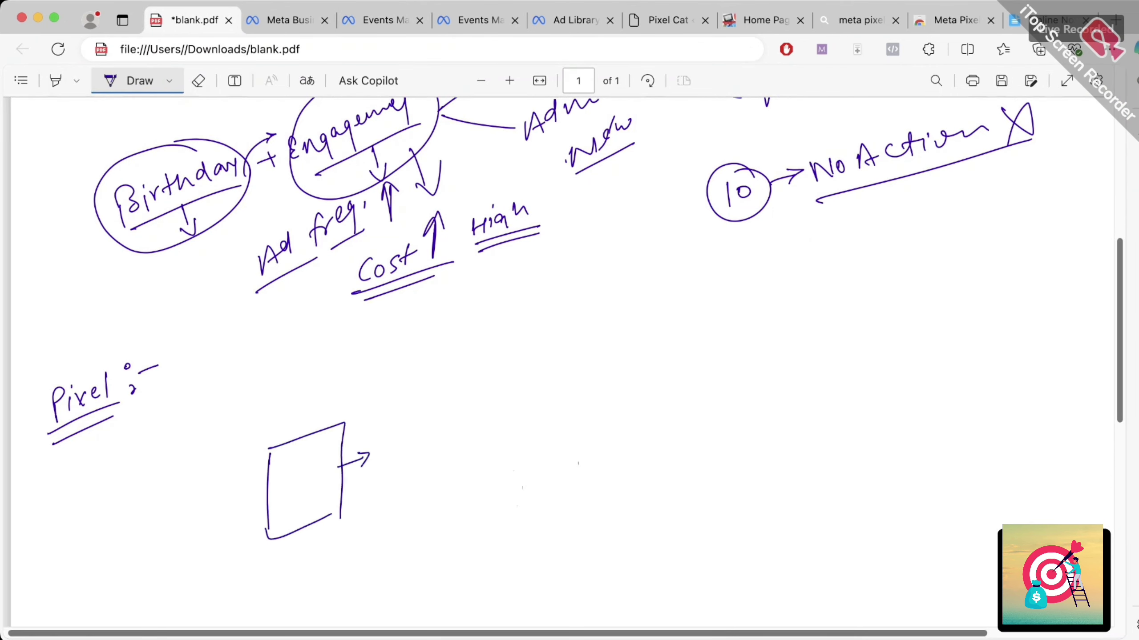
{"action": "mouse_move", "coordinate": [378, 419]}
{"action": "left_mouse_down"}
{"action": "mouse_move", "coordinate": [379, 495]}
{"action": "mouse_move", "coordinate": [454, 389]}
{"action": "mouse_move", "coordinate": [455, 481]}
{"action": "left_mouse_up"}
{"action": "left_click_drag", "start_coordinate": [455, 481], "coordinate": [370, 498]}
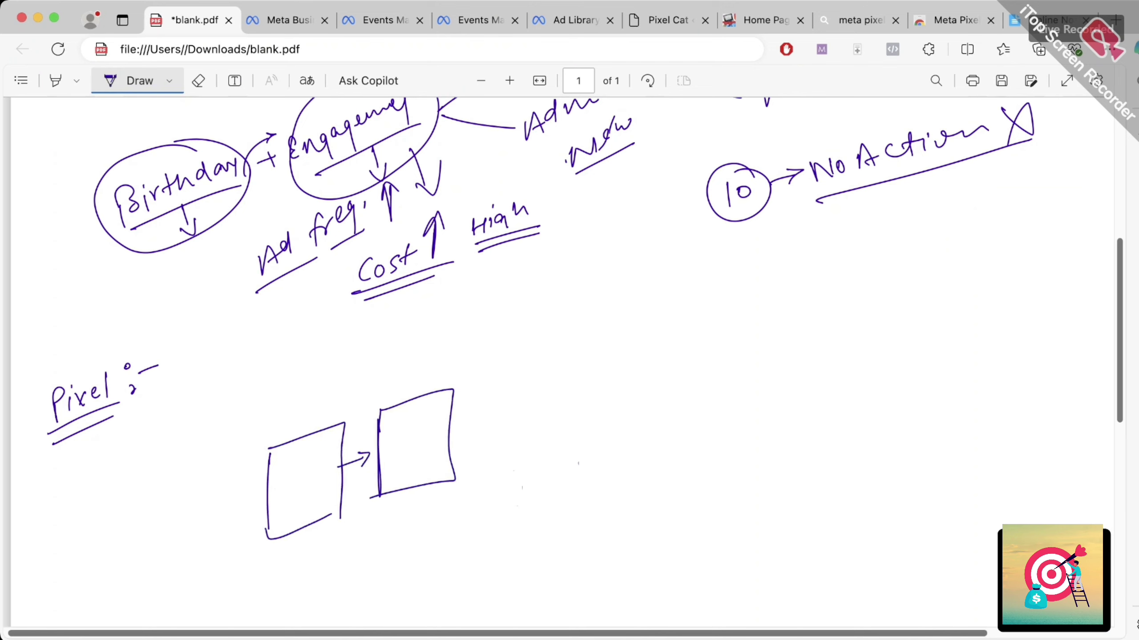
- Draw a downward arrow below the first box and write an underlined "Done" next to it
{"action": "left_click_drag", "start_coordinate": [293, 545], "coordinate": [295, 573]}
{"action": "left_click_drag", "start_coordinate": [288, 560], "coordinate": [319, 578]}
{"action": "mouse_move", "coordinate": [314, 558]}
{"action": "left_mouse_down"}
{"action": "mouse_move", "coordinate": [320, 578]}
{"action": "mouse_move", "coordinate": [374, 550]}
{"action": "left_mouse_up"}
{"action": "left_click_drag", "start_coordinate": [319, 589], "coordinate": [388, 567]}
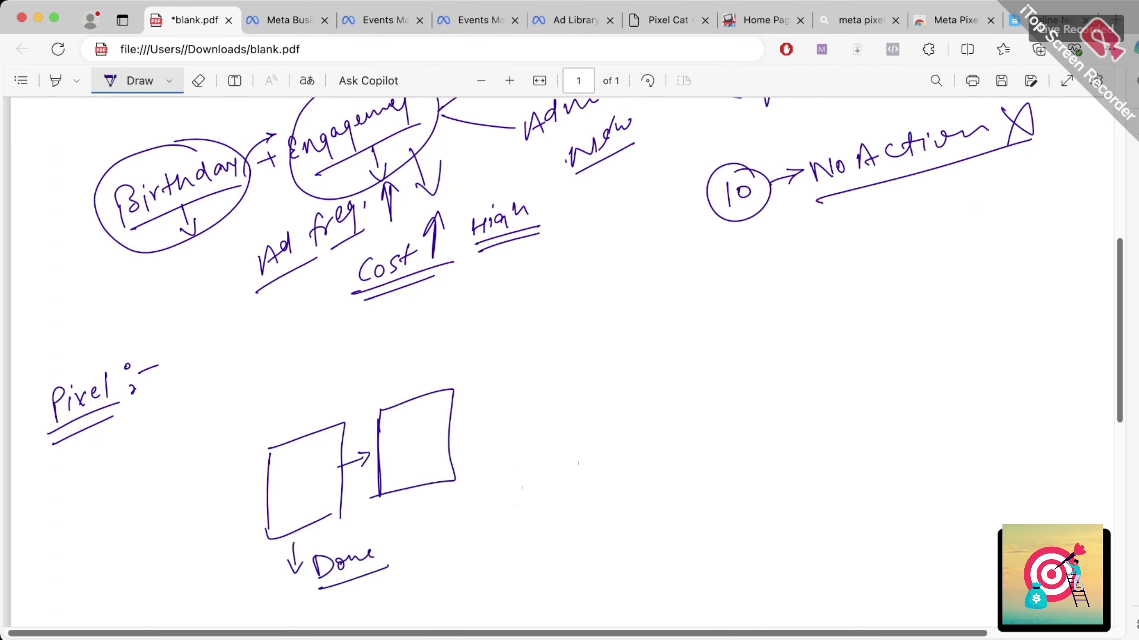
- Fill the first box with horizontal lines and link its top line by an arrow to handwritten entries in the second box
{"action": "left_click_drag", "start_coordinate": [274, 466], "coordinate": [335, 447]}
{"action": "left_click_drag", "start_coordinate": [280, 485], "coordinate": [331, 464]}
{"action": "left_click_drag", "start_coordinate": [277, 502], "coordinate": [323, 485]}
{"action": "left_click_drag", "start_coordinate": [277, 520], "coordinate": [337, 494]}
{"action": "left_click_drag", "start_coordinate": [335, 448], "coordinate": [393, 437]}
{"action": "mouse_move", "coordinate": [391, 430]}
{"action": "left_mouse_down"}
{"action": "mouse_move", "coordinate": [402, 437]}
{"action": "mouse_move", "coordinate": [393, 445]}
{"action": "mouse_move", "coordinate": [451, 396]}
{"action": "mouse_move", "coordinate": [401, 469]}
{"action": "mouse_move", "coordinate": [448, 438]}
{"action": "left_mouse_up"}
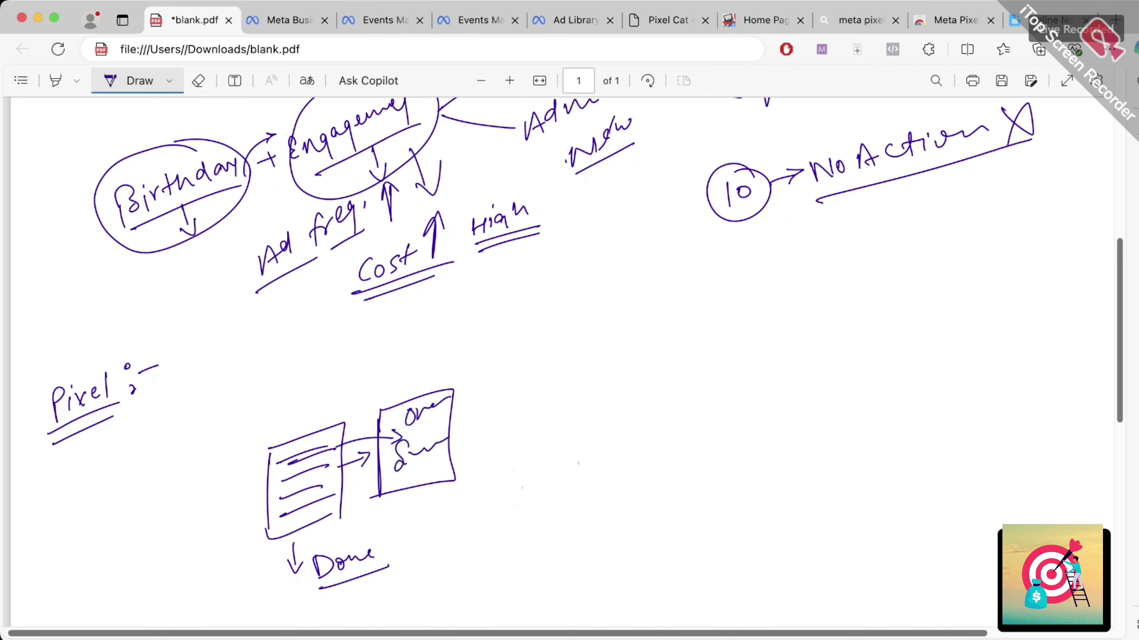
- Draw a curved arrow up from the second box to an underlined handwritten "Track"
{"action": "left_click_drag", "start_coordinate": [428, 396], "coordinate": [470, 357]}
{"action": "left_click_drag", "start_coordinate": [461, 357], "coordinate": [478, 351]}
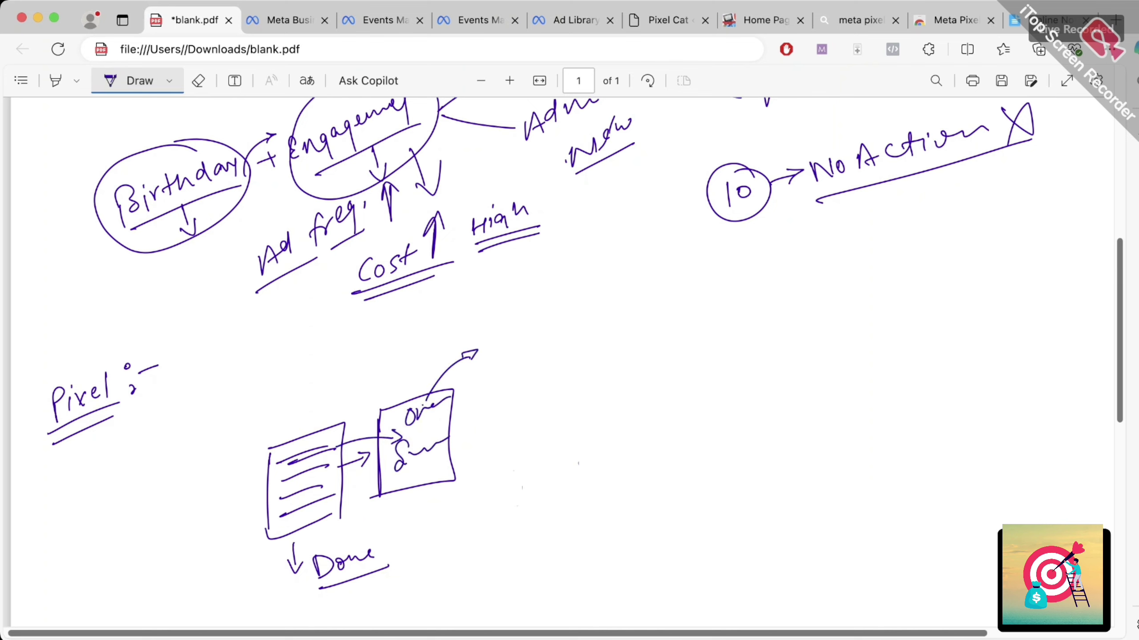
{"action": "mouse_move", "coordinate": [482, 340]}
{"action": "left_mouse_down"}
{"action": "mouse_move", "coordinate": [528, 334]}
{"action": "mouse_move", "coordinate": [551, 314]}
{"action": "mouse_move", "coordinate": [572, 330]}
{"action": "left_mouse_up"}
{"action": "left_click_drag", "start_coordinate": [496, 359], "coordinate": [585, 327]}
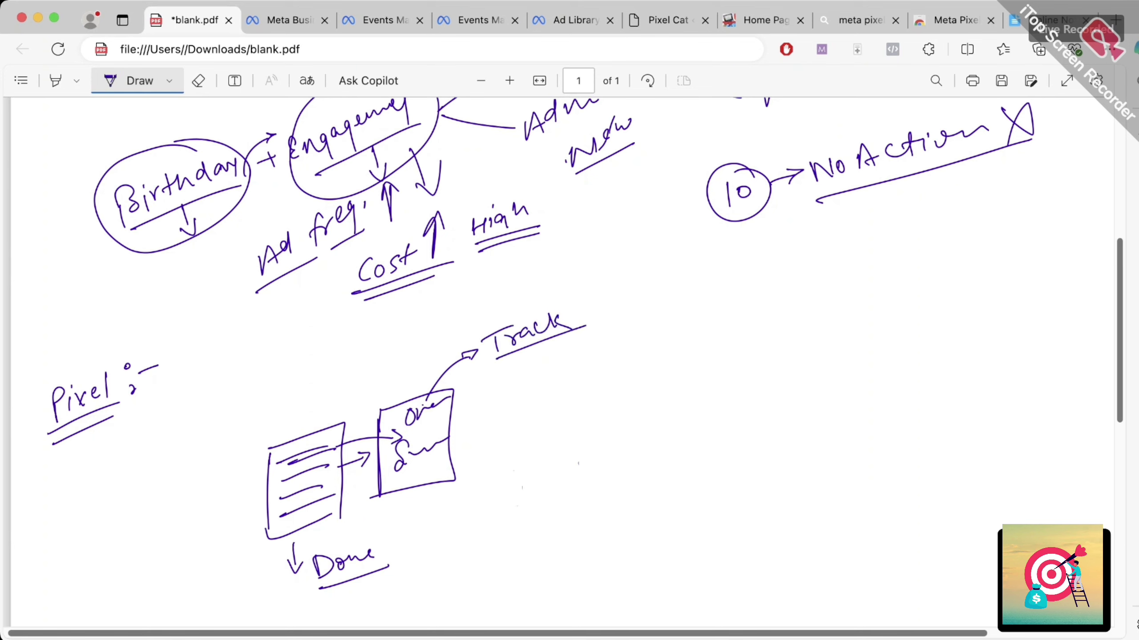
- Draw a curved arrow down from the second box to a handwritten "update", underlined twice and circled
{"action": "mouse_move", "coordinate": [438, 479]}
{"action": "left_mouse_down"}
{"action": "mouse_move", "coordinate": [467, 526]}
{"action": "mouse_move", "coordinate": [458, 540]}
{"action": "mouse_move", "coordinate": [568, 490]}
{"action": "left_mouse_up"}
{"action": "left_click_drag", "start_coordinate": [564, 499], "coordinate": [579, 487]}
{"action": "left_click_drag", "start_coordinate": [483, 538], "coordinate": [594, 509]}
{"action": "left_click_drag", "start_coordinate": [484, 551], "coordinate": [585, 520]}
{"action": "left_click_drag", "start_coordinate": [556, 464], "coordinate": [601, 488]}
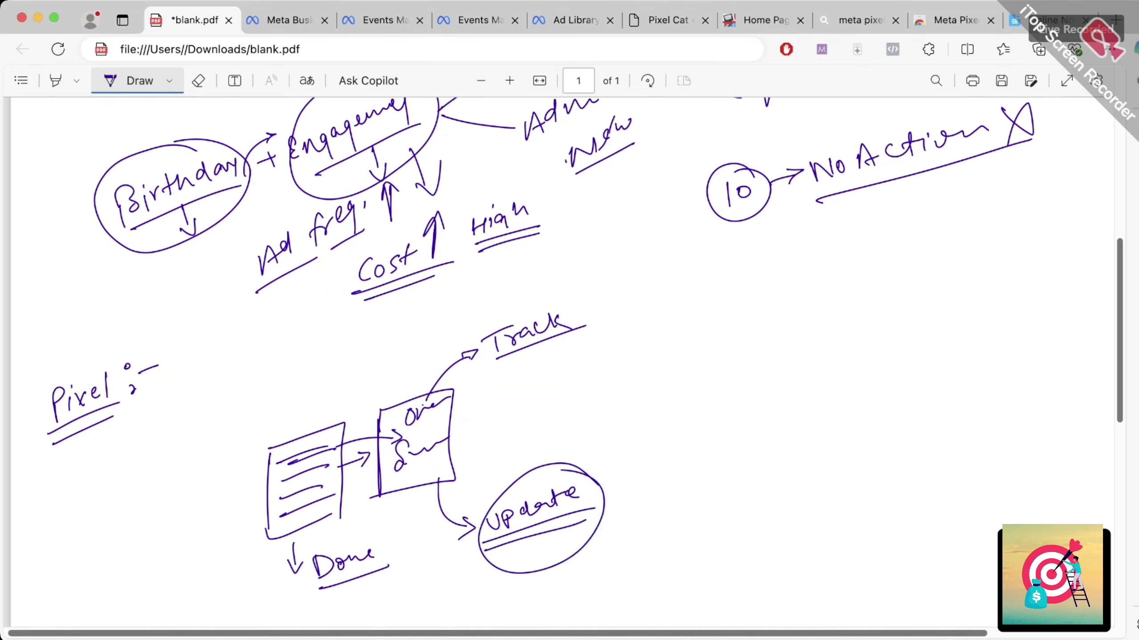
- Label the first box 10 and the second box a circled 1, and add two short tick marks inside the second box
{"action": "left_click_drag", "start_coordinate": [276, 415], "coordinate": [275, 430]}
{"action": "left_click_drag", "start_coordinate": [289, 414], "coordinate": [296, 429]}
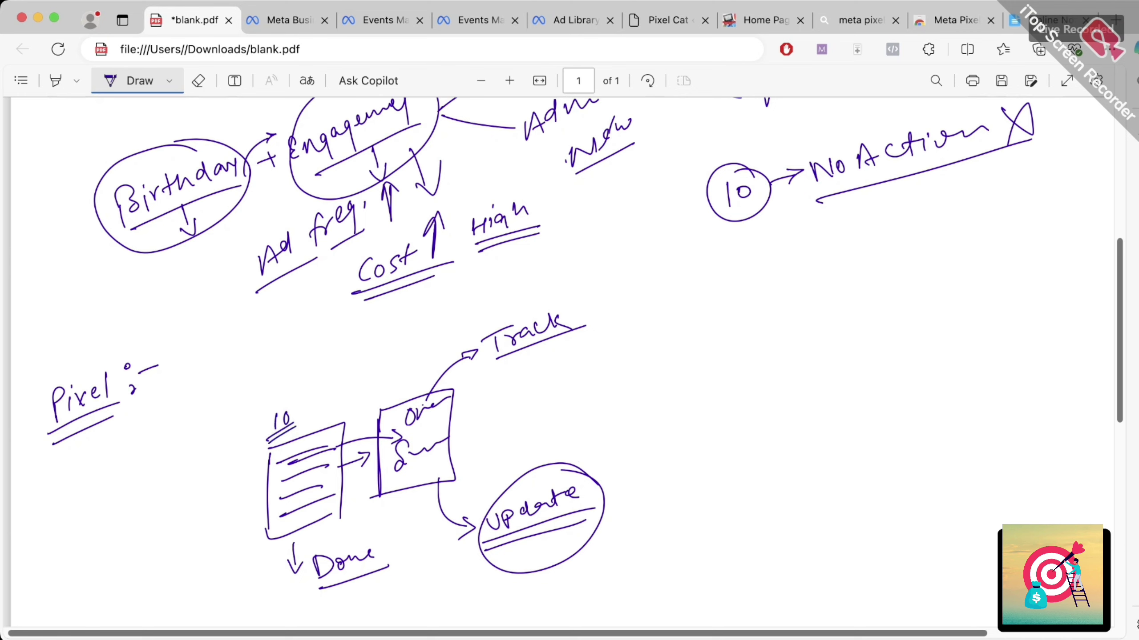
{"action": "mouse_move", "coordinate": [393, 376]}
{"action": "left_mouse_down"}
{"action": "mouse_move", "coordinate": [394, 392]}
{"action": "mouse_move", "coordinate": [396, 371]}
{"action": "left_mouse_up"}
{"action": "mouse_move", "coordinate": [406, 368]}
{"action": "left_mouse_down"}
{"action": "mouse_move", "coordinate": [382, 382]}
{"action": "mouse_move", "coordinate": [409, 374]}
{"action": "mouse_move", "coordinate": [415, 389]}
{"action": "left_mouse_up"}
{"action": "mouse_move", "coordinate": [387, 403]}
{"action": "left_mouse_down"}
{"action": "mouse_move", "coordinate": [411, 393]}
{"action": "mouse_move", "coordinate": [394, 425]}
{"action": "left_mouse_up"}
{"action": "left_click_drag", "start_coordinate": [398, 410], "coordinate": [397, 423]}
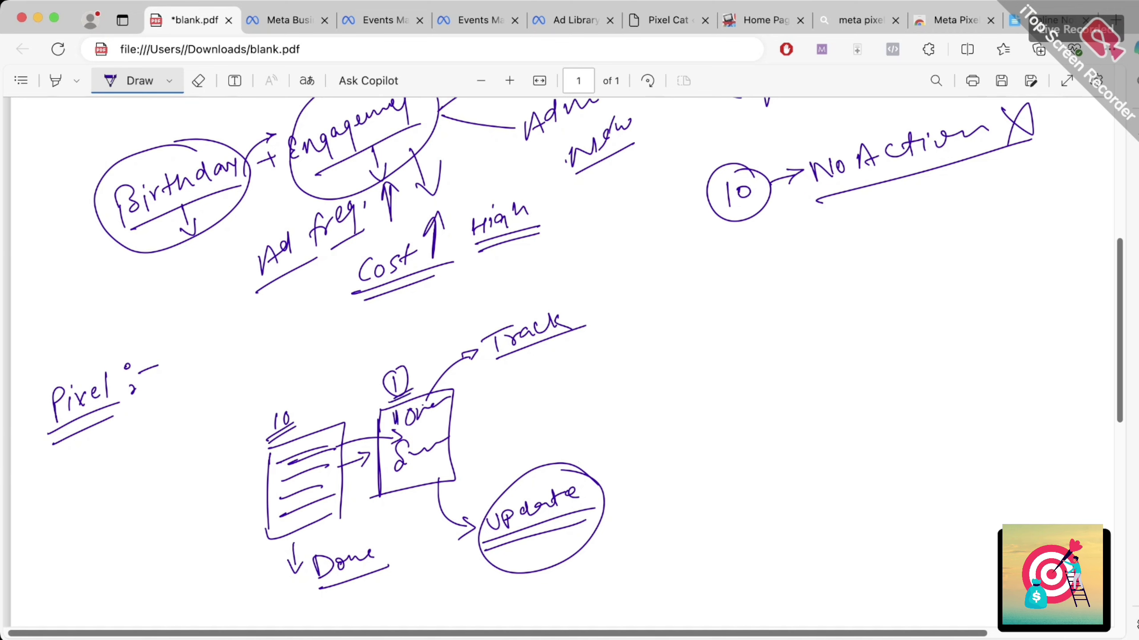
- Add marks pointing to the second box's entries, and draw an arrow from a circled 10 to the circled 1
{"action": "mouse_move", "coordinate": [411, 510]}
{"action": "left_mouse_down"}
{"action": "mouse_move", "coordinate": [405, 474]}
{"action": "mouse_move", "coordinate": [421, 487]}
{"action": "left_mouse_up"}
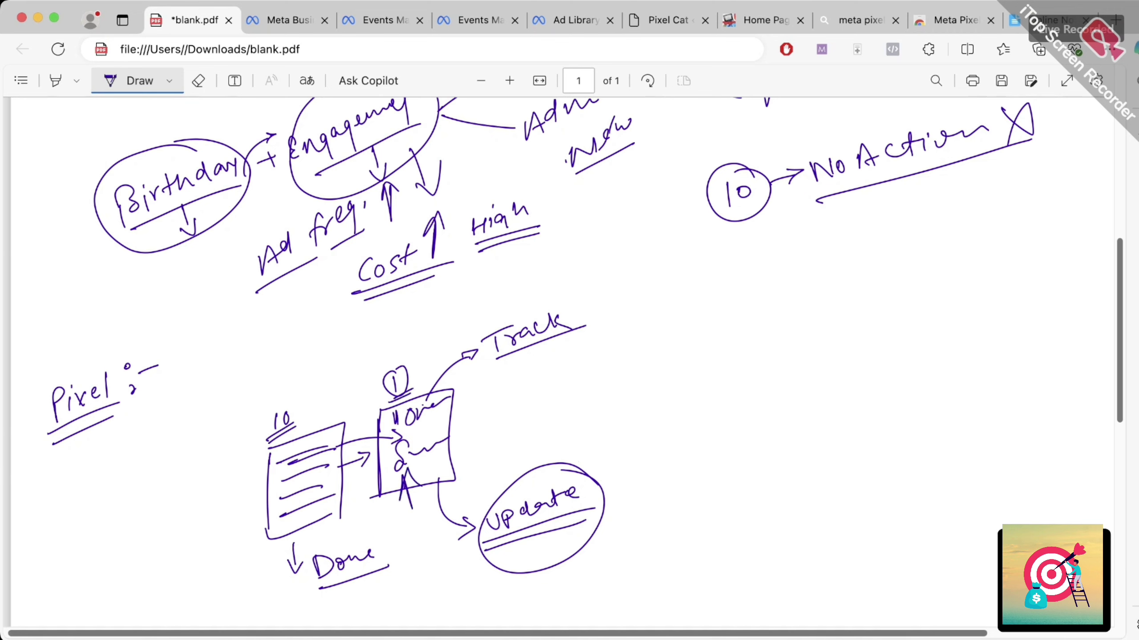
{"action": "left_click_drag", "start_coordinate": [433, 423], "coordinate": [458, 414]}
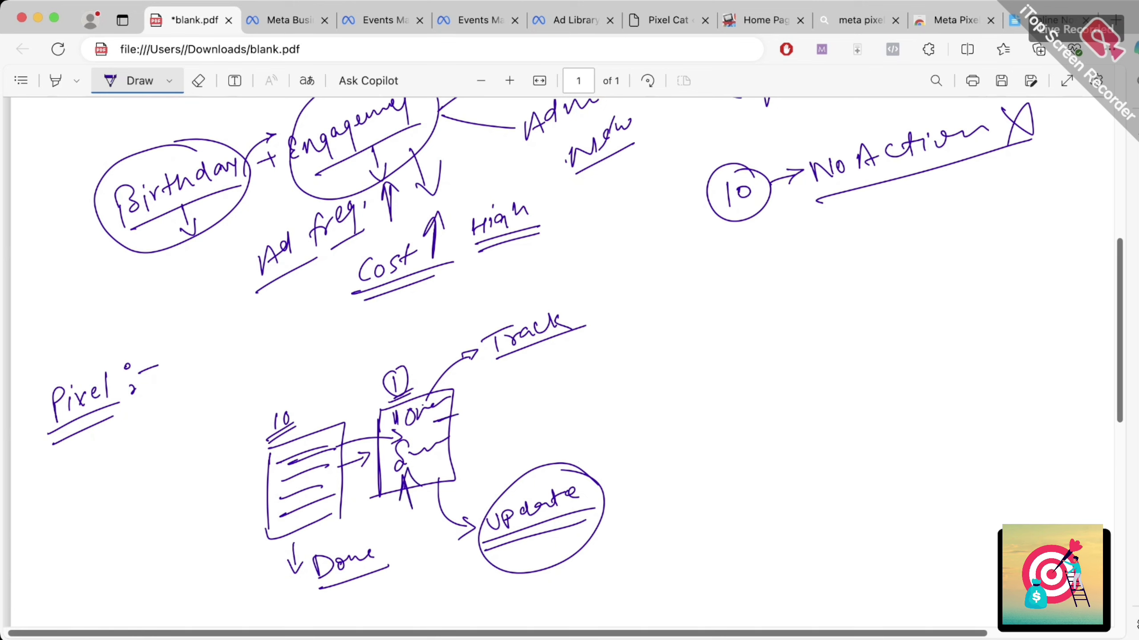
{"action": "mouse_move", "coordinate": [287, 405]}
{"action": "left_mouse_down"}
{"action": "mouse_move", "coordinate": [260, 426]}
{"action": "mouse_move", "coordinate": [373, 396]}
{"action": "left_mouse_up"}
{"action": "left_click_drag", "start_coordinate": [309, 423], "coordinate": [306, 441]}
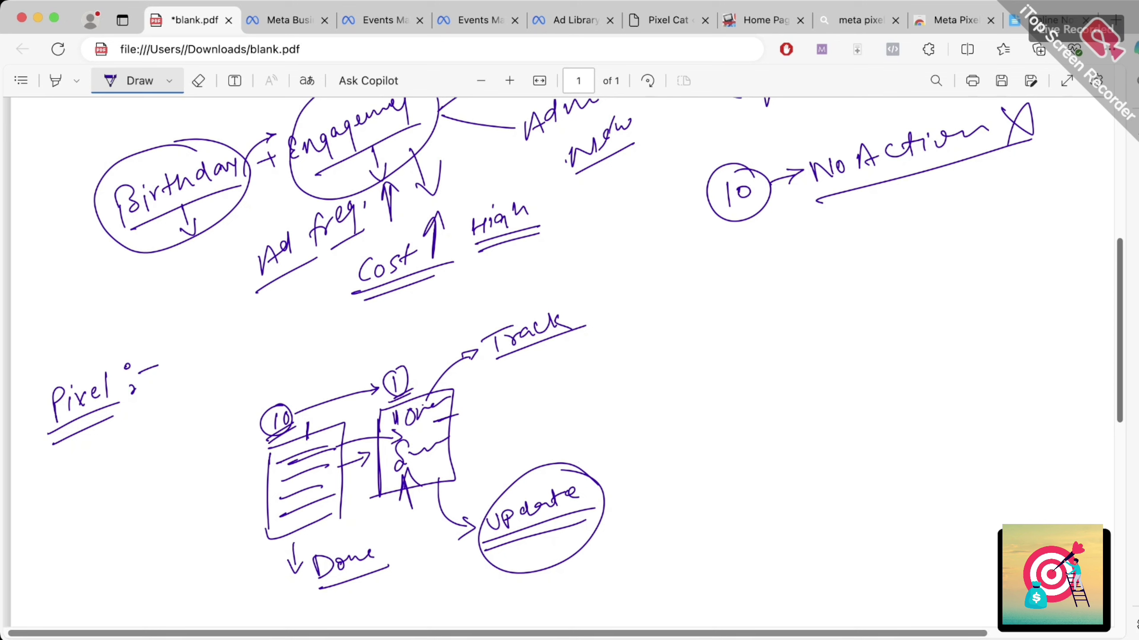
{"action": "key", "text": "super+Tab"}
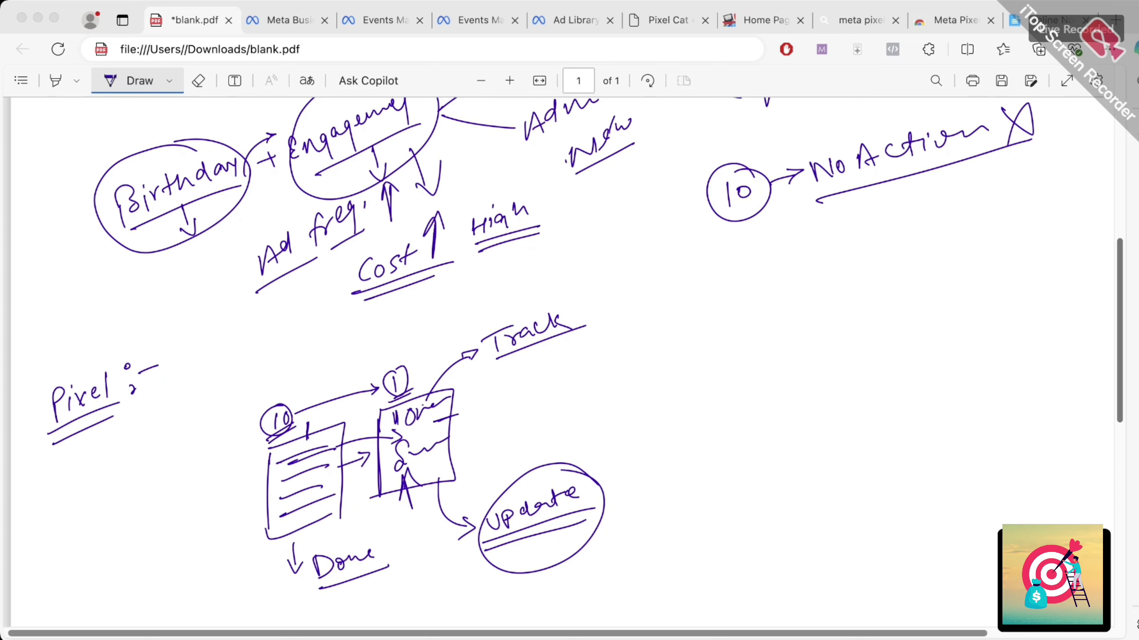
{"action": "key", "text": "super+Tab"}
{"action": "scroll", "coordinate": [561, 359], "scroll_direction": "up", "scroll_amount": 10}
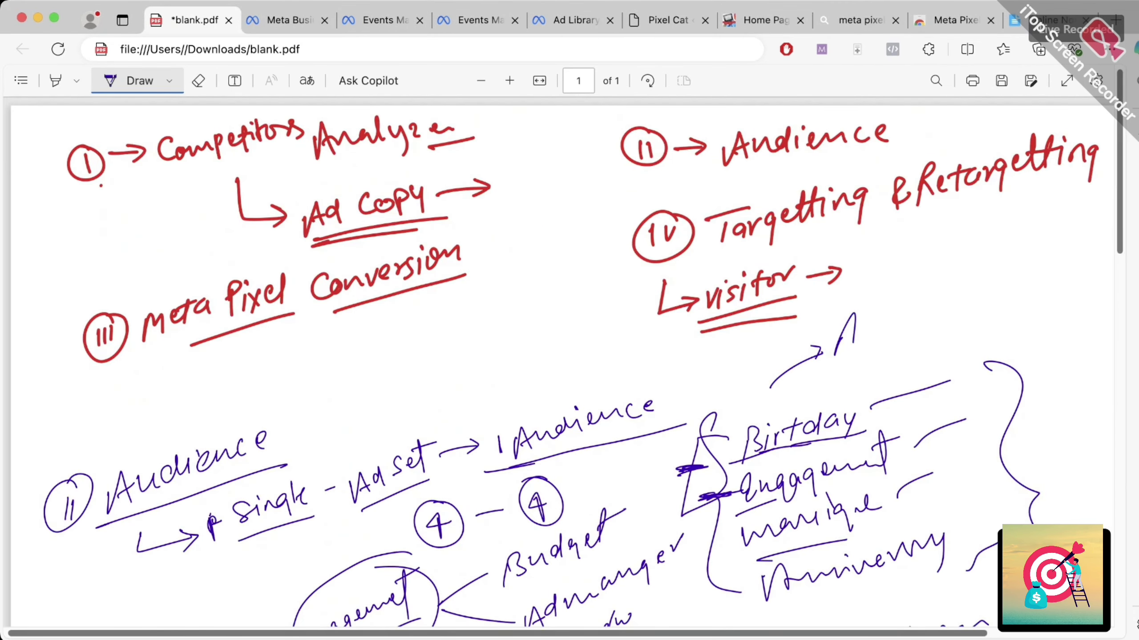
{"action": "scroll", "coordinate": [561, 359], "scroll_direction": "down", "scroll_amount": 15}
{"action": "scroll", "coordinate": [561, 359], "scroll_direction": "up", "scroll_amount": 5}
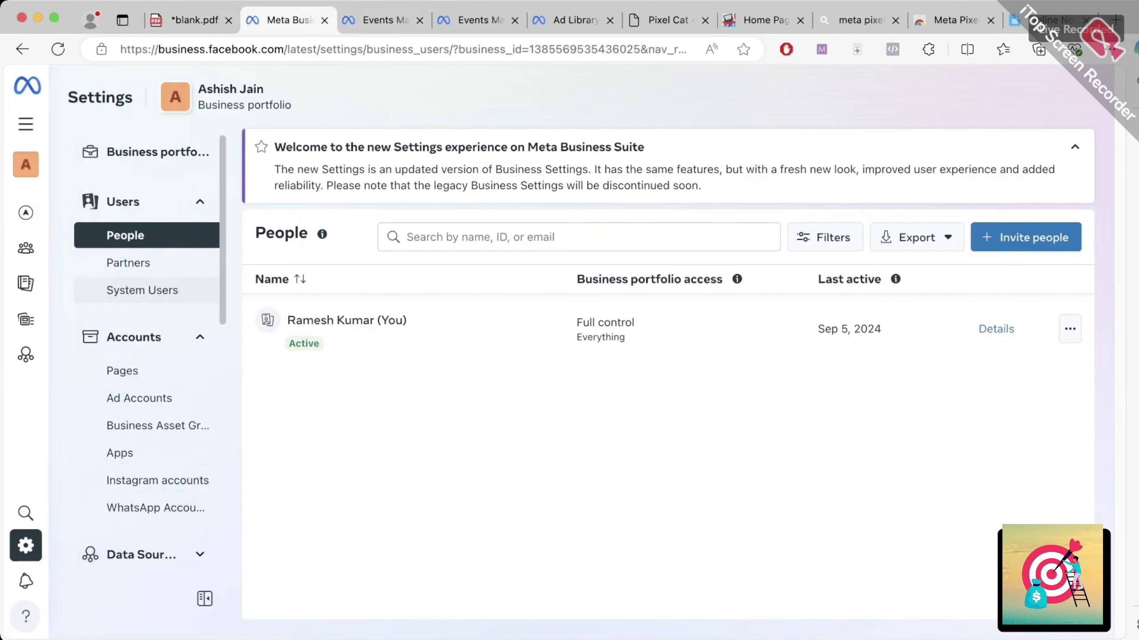
- Go from Events Manager to the Audiences page in Ads Manager and start creating a custom audience
{"action": "left_click", "coordinate": [383, 20]}
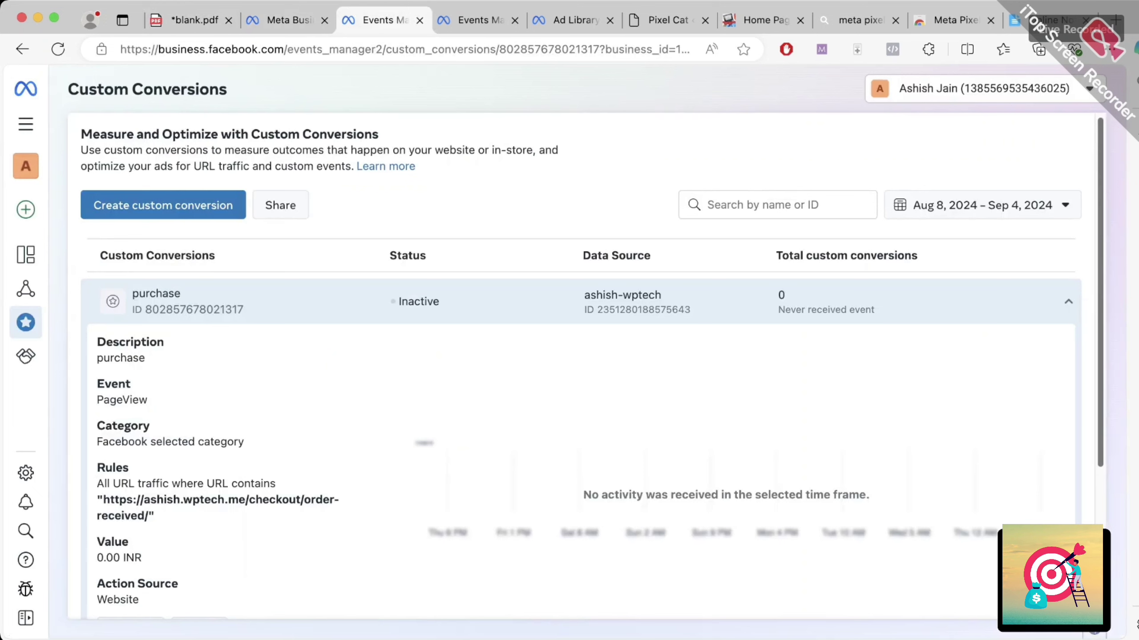
{"action": "mouse_move", "coordinate": [25, 209]}
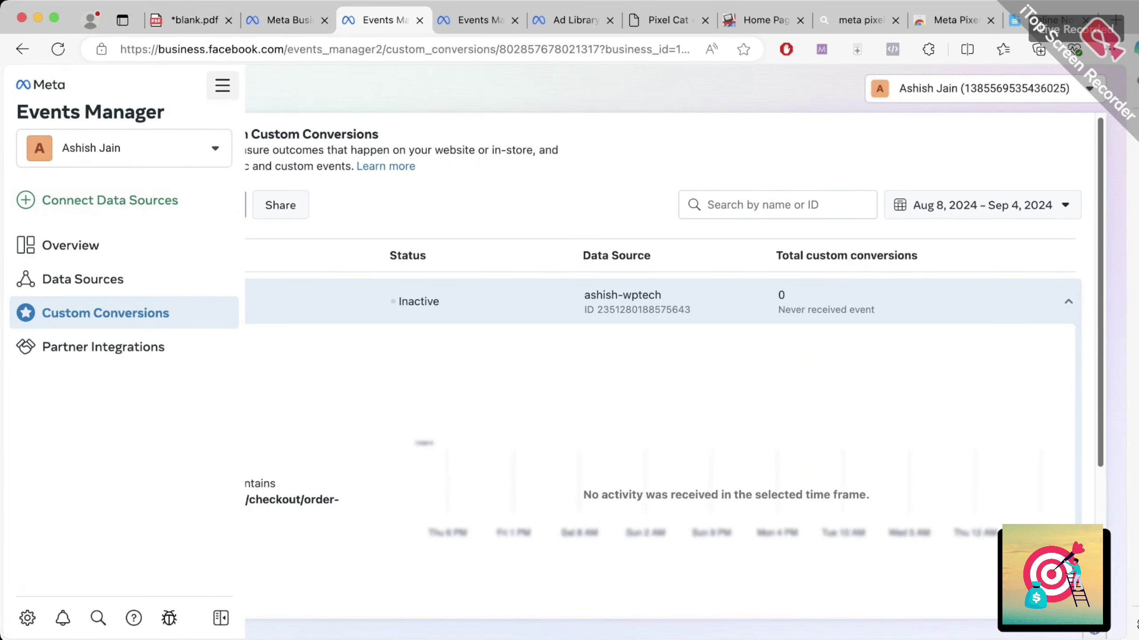
{"action": "left_click", "coordinate": [222, 86]}
{"action": "left_click", "coordinate": [403, 179]}
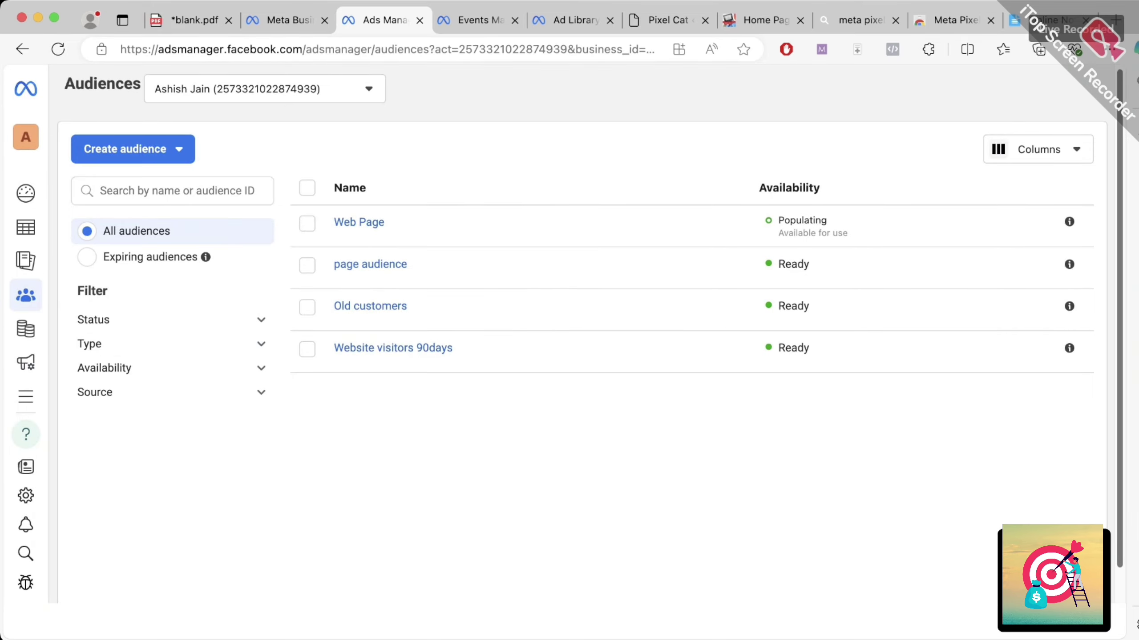
{"action": "left_click", "coordinate": [132, 149]}
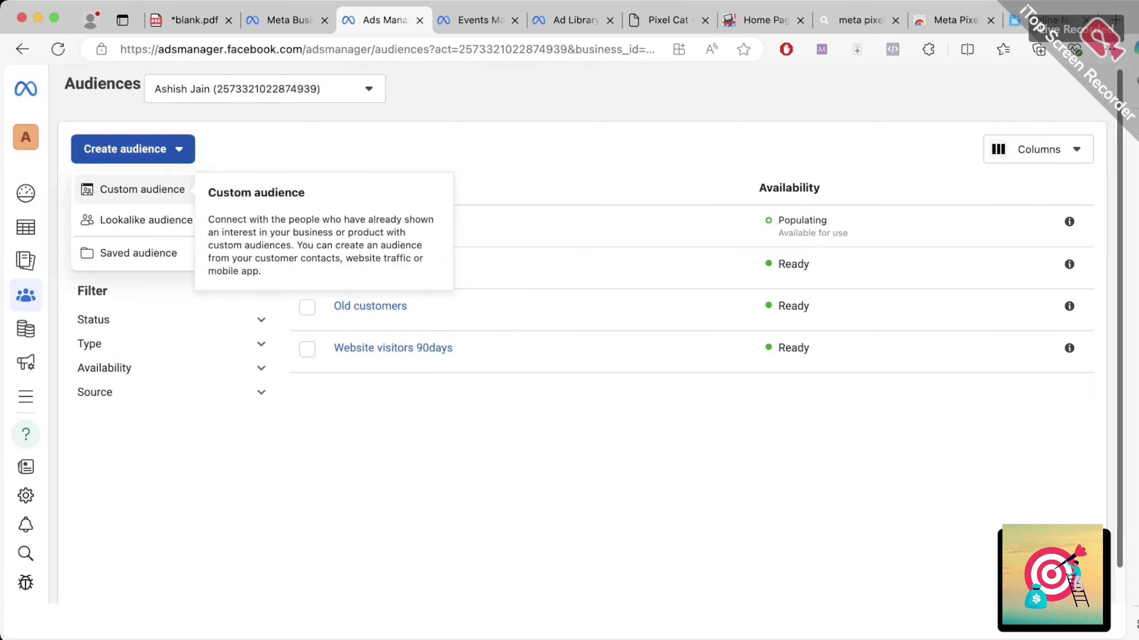
{"action": "left_click", "coordinate": [142, 189]}
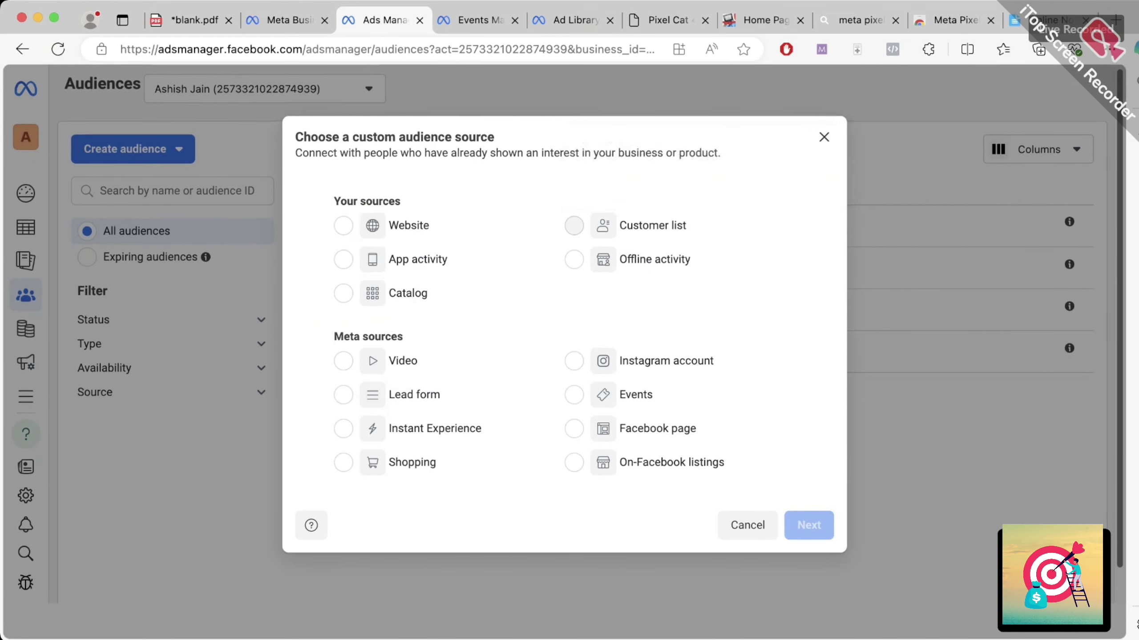
- Turn on screen annotation and circle the Website, App activity and Catalog sources, each with an outgoing arrow
{"action": "left_click", "coordinate": [821, 49]}
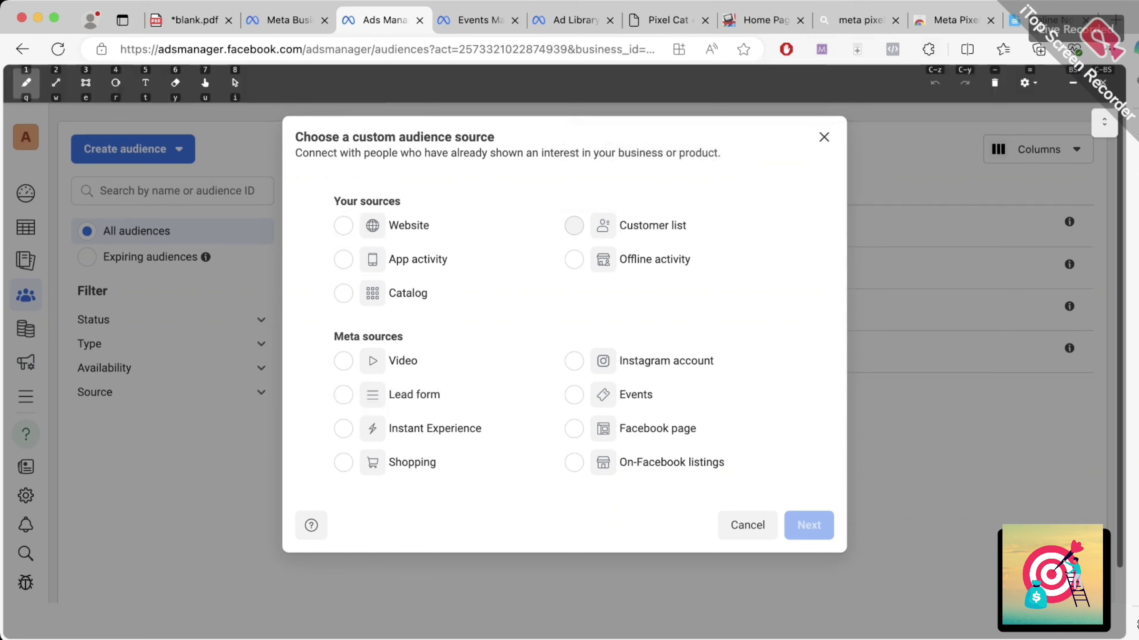
{"action": "mouse_move", "coordinate": [436, 222]}
{"action": "left_mouse_down"}
{"action": "mouse_move", "coordinate": [466, 198]}
{"action": "mouse_move", "coordinate": [461, 208]}
{"action": "left_mouse_up"}
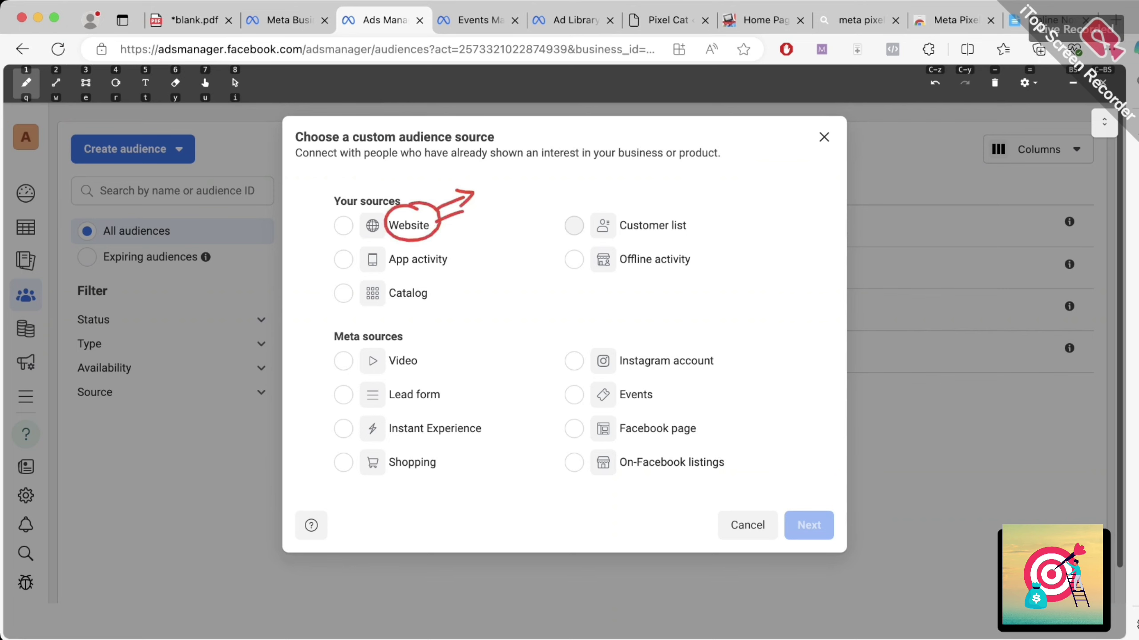
{"action": "mouse_move", "coordinate": [419, 247]}
{"action": "left_mouse_down"}
{"action": "mouse_move", "coordinate": [386, 251]}
{"action": "mouse_move", "coordinate": [454, 264]}
{"action": "mouse_move", "coordinate": [409, 246]}
{"action": "mouse_move", "coordinate": [485, 233]}
{"action": "left_mouse_up"}
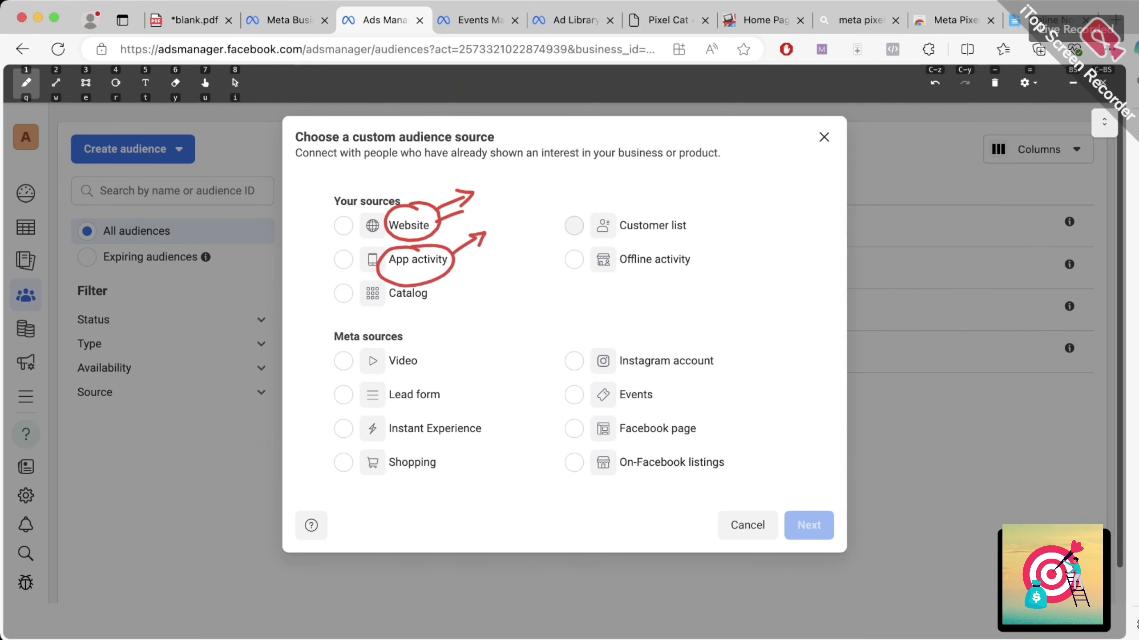
{"action": "mouse_move", "coordinate": [430, 287]}
{"action": "left_mouse_down"}
{"action": "mouse_move", "coordinate": [404, 328]}
{"action": "mouse_move", "coordinate": [419, 280]}
{"action": "mouse_move", "coordinate": [462, 278]}
{"action": "mouse_move", "coordinate": [461, 290]}
{"action": "left_mouse_up"}
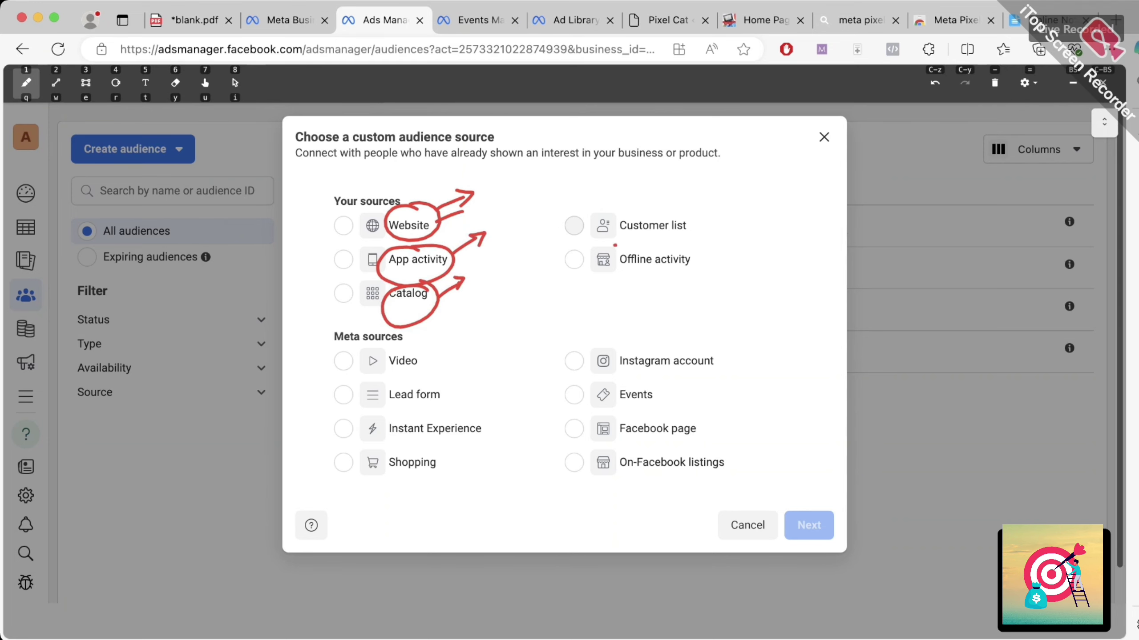
- Underline Customer list with two upward arrows, and circle and underline Offline activity with an outgoing arrow
{"action": "mouse_move", "coordinate": [614, 245]}
{"action": "left_mouse_down"}
{"action": "mouse_move", "coordinate": [693, 233]}
{"action": "mouse_move", "coordinate": [688, 198]}
{"action": "mouse_move", "coordinate": [685, 210]}
{"action": "left_mouse_up"}
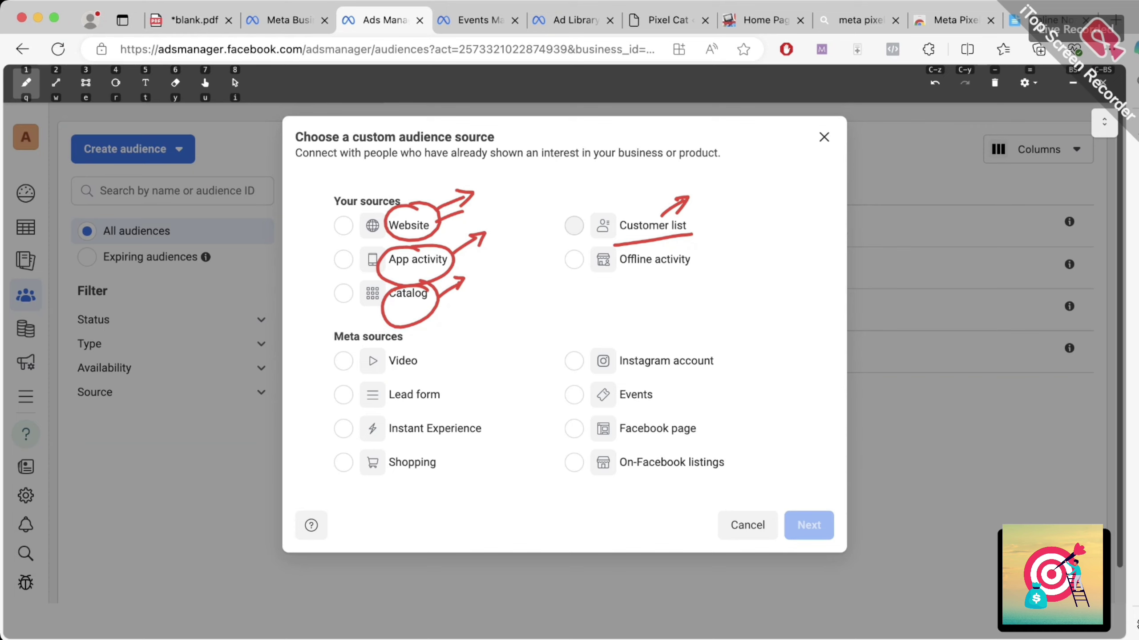
{"action": "mouse_move", "coordinate": [635, 222]}
{"action": "left_mouse_down"}
{"action": "mouse_move", "coordinate": [678, 170]}
{"action": "mouse_move", "coordinate": [673, 190]}
{"action": "left_mouse_up"}
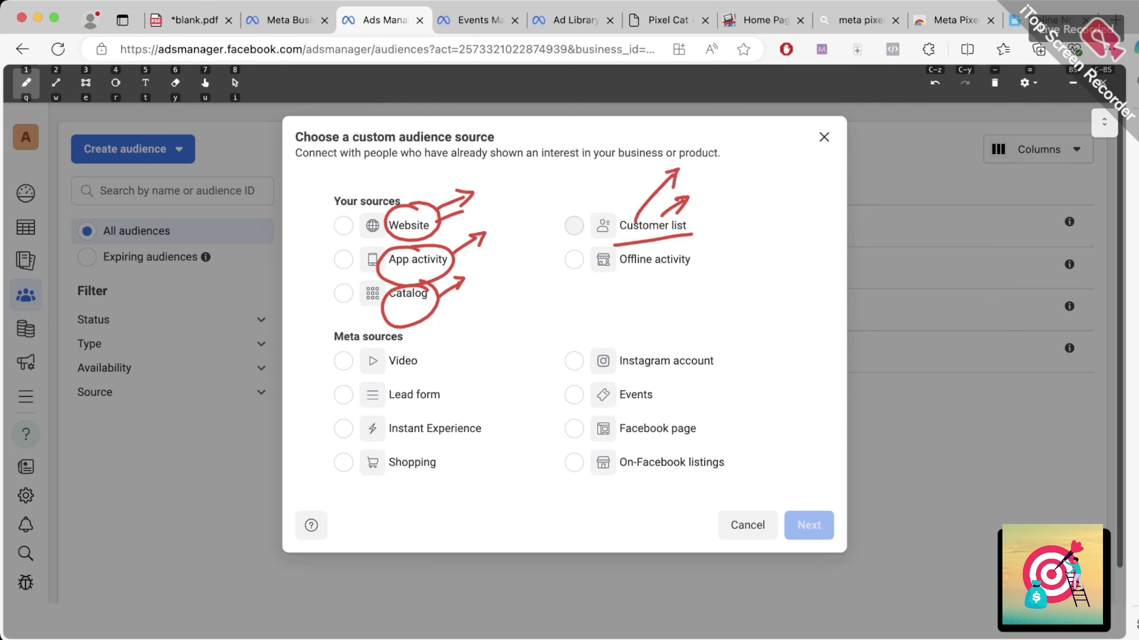
{"action": "mouse_move", "coordinate": [627, 279]}
{"action": "left_mouse_down"}
{"action": "mouse_move", "coordinate": [686, 271]}
{"action": "mouse_move", "coordinate": [637, 251]}
{"action": "mouse_move", "coordinate": [659, 242]}
{"action": "mouse_move", "coordinate": [720, 252]}
{"action": "mouse_move", "coordinate": [712, 268]}
{"action": "left_mouse_up"}
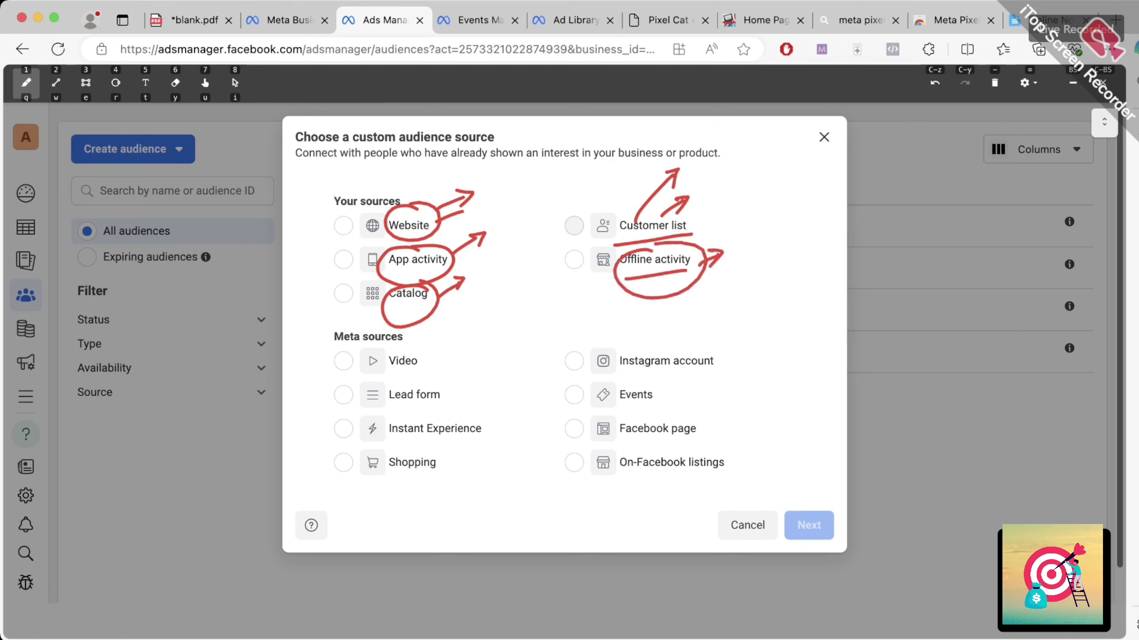
- Write an underlined "footfall" beside Offline activity and draw an arrow pointing to that source
{"action": "mouse_move", "coordinate": [734, 228]}
{"action": "left_mouse_down"}
{"action": "mouse_move", "coordinate": [727, 263]}
{"action": "mouse_move", "coordinate": [740, 240]}
{"action": "left_mouse_up"}
{"action": "mouse_move", "coordinate": [742, 239]}
{"action": "left_mouse_down"}
{"action": "mouse_move", "coordinate": [773, 249]}
{"action": "mouse_move", "coordinate": [793, 219]}
{"action": "mouse_move", "coordinate": [802, 228]}
{"action": "left_mouse_up"}
{"action": "left_click", "coordinate": [803, 203]}
{"action": "left_click_drag", "start_coordinate": [812, 197], "coordinate": [809, 228]}
{"action": "left_click_drag", "start_coordinate": [713, 286], "coordinate": [824, 226]}
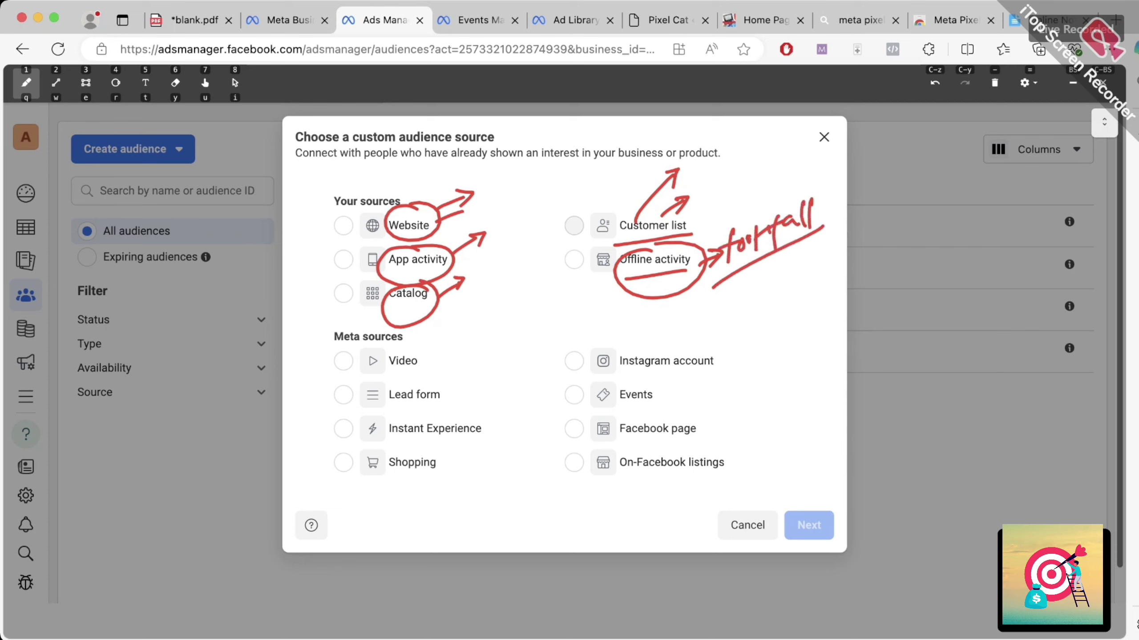
{"action": "left_click_drag", "start_coordinate": [547, 287], "coordinate": [590, 257]}
{"action": "mouse_move", "coordinate": [573, 260]}
{"action": "left_mouse_down"}
{"action": "mouse_move", "coordinate": [591, 258]}
{"action": "mouse_move", "coordinate": [582, 281]}
{"action": "left_mouse_up"}
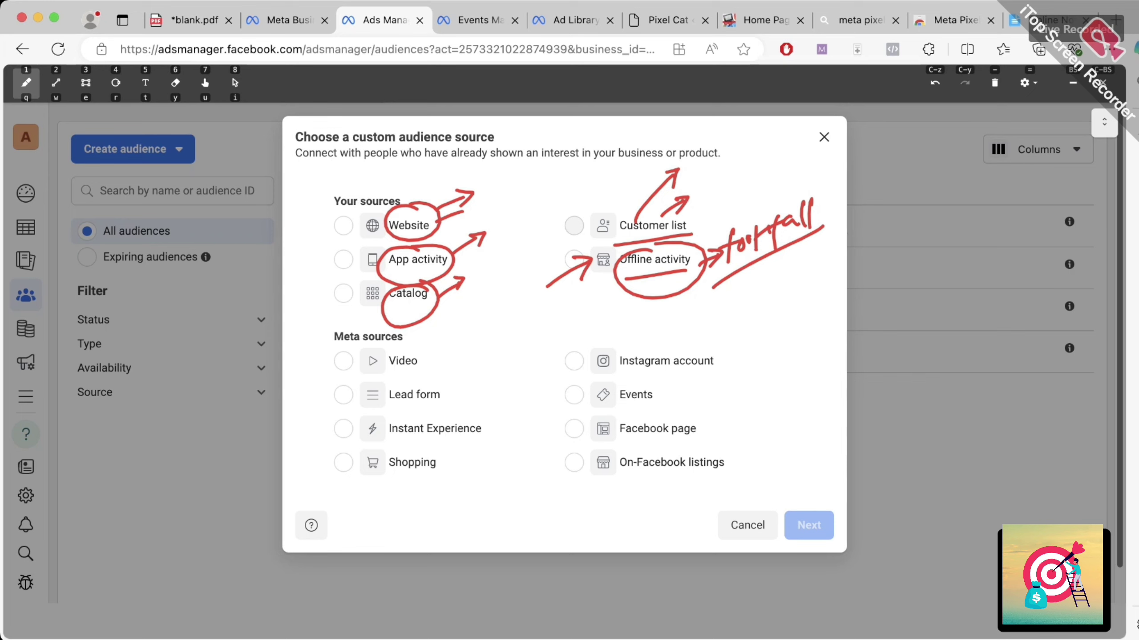
- Circle the Meta sources heading and underline the Video source
{"action": "mouse_move", "coordinate": [350, 321]}
{"action": "left_mouse_down"}
{"action": "mouse_move", "coordinate": [368, 353]}
{"action": "mouse_move", "coordinate": [339, 324]}
{"action": "left_mouse_up"}
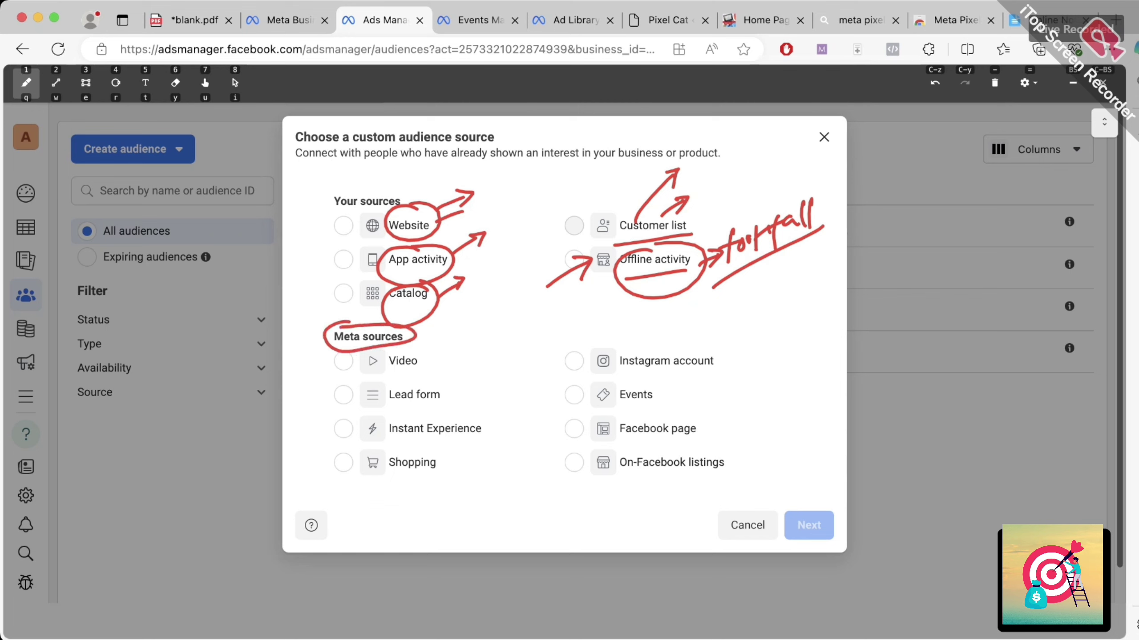
{"action": "left_click_drag", "start_coordinate": [399, 378], "coordinate": [435, 370]}
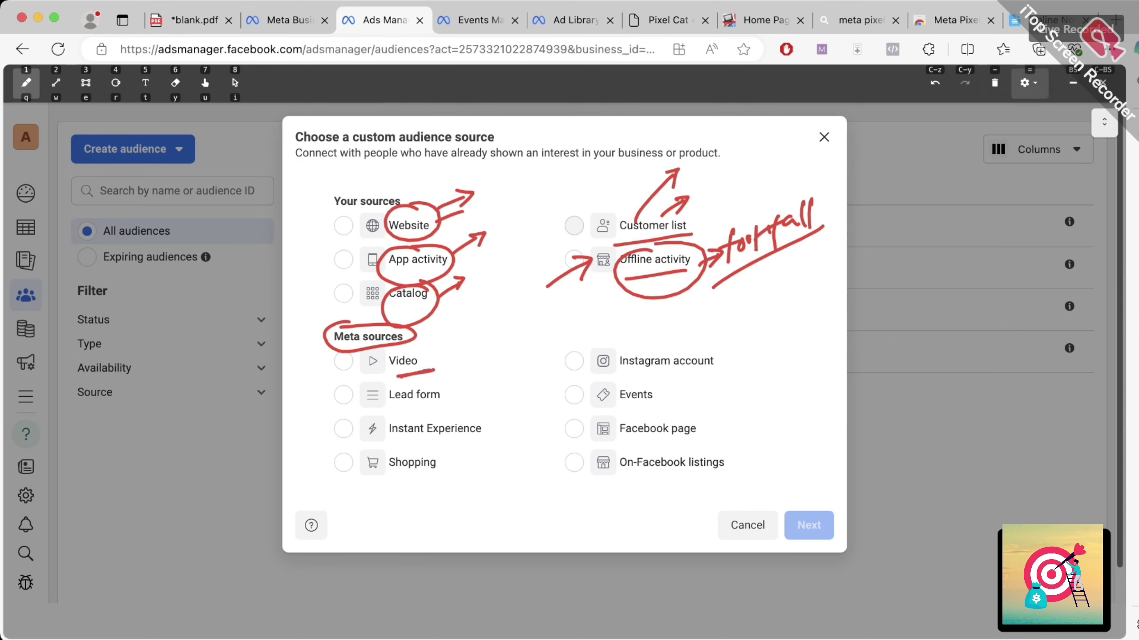
- Clear all annotations, exit the annotation tool, and choose Video as the custom audience source
{"action": "left_click", "coordinate": [994, 82]}
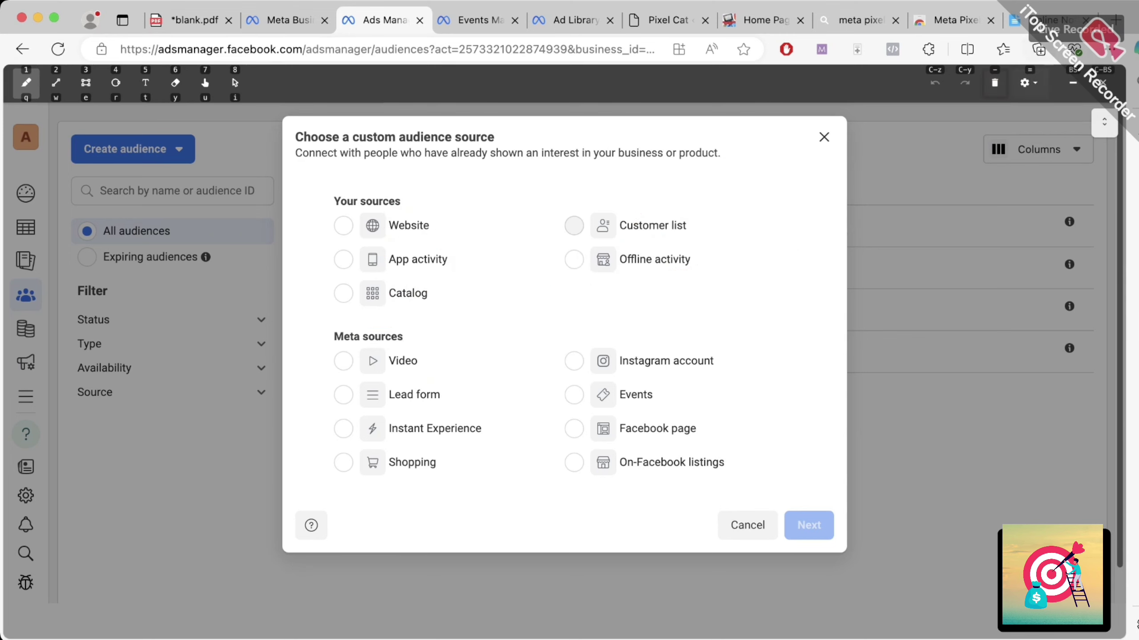
{"action": "left_click", "coordinate": [1103, 84]}
{"action": "left_click", "coordinate": [345, 361]}
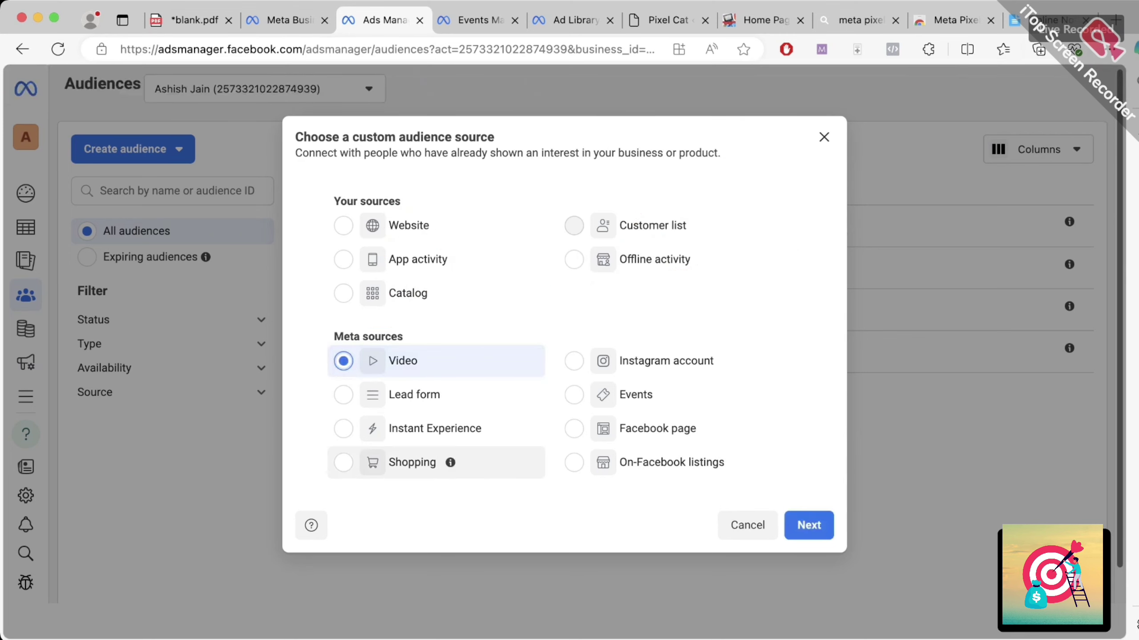
- Review the audience retention setting and engagement types for a video engagement custom audience, and close the form without creating it
{"action": "left_click", "coordinate": [809, 525]}
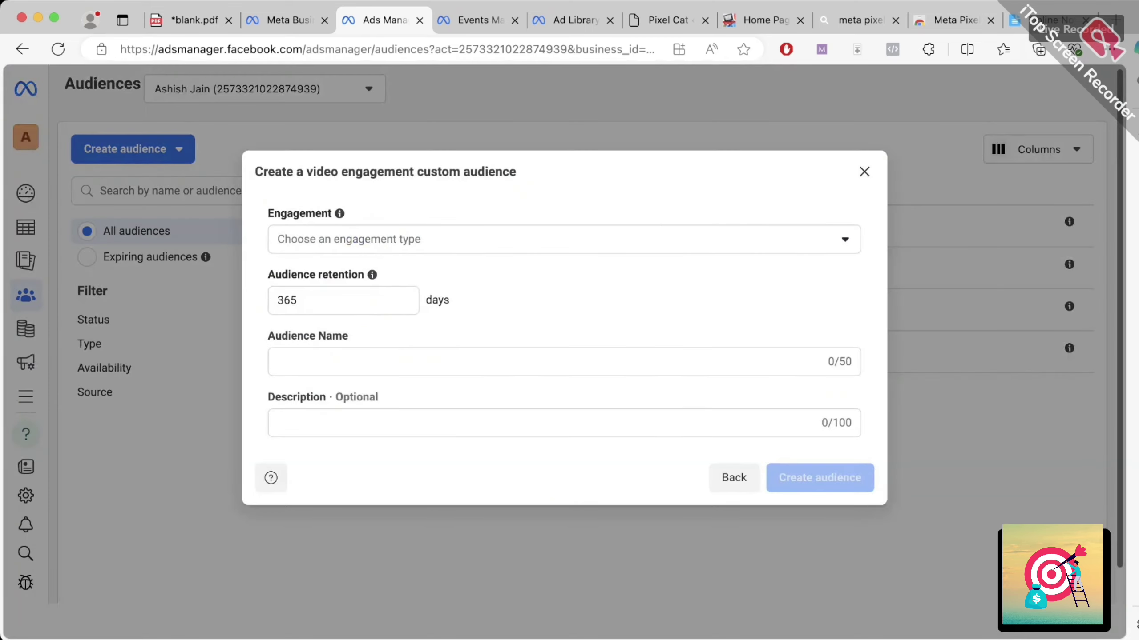
{"action": "left_click", "coordinate": [343, 301]}
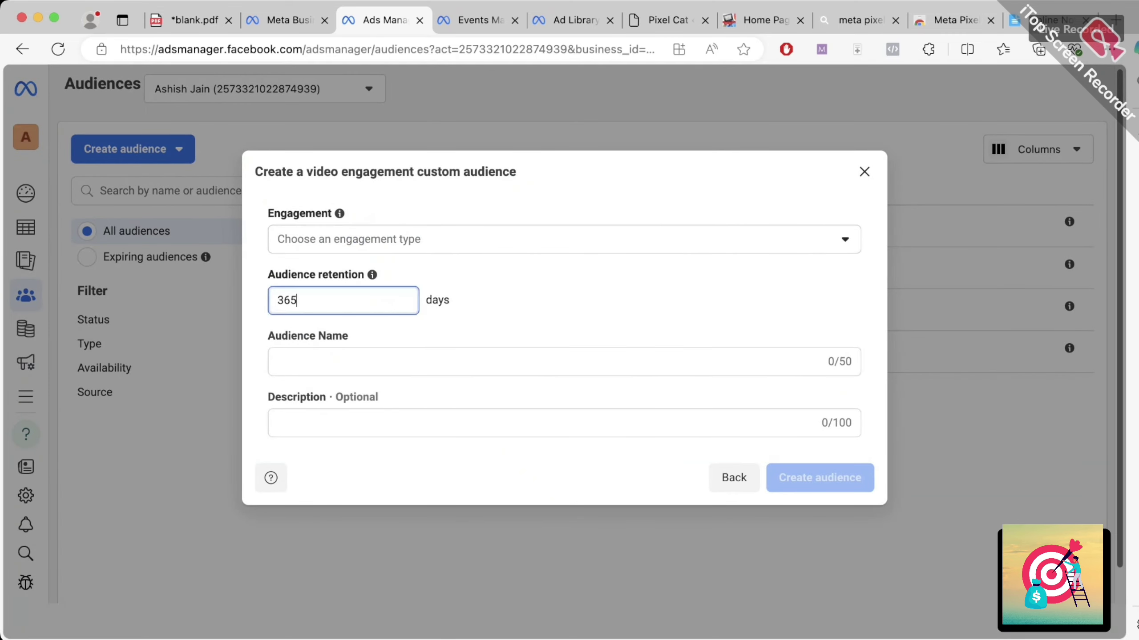
{"action": "key", "text": "super+a"}
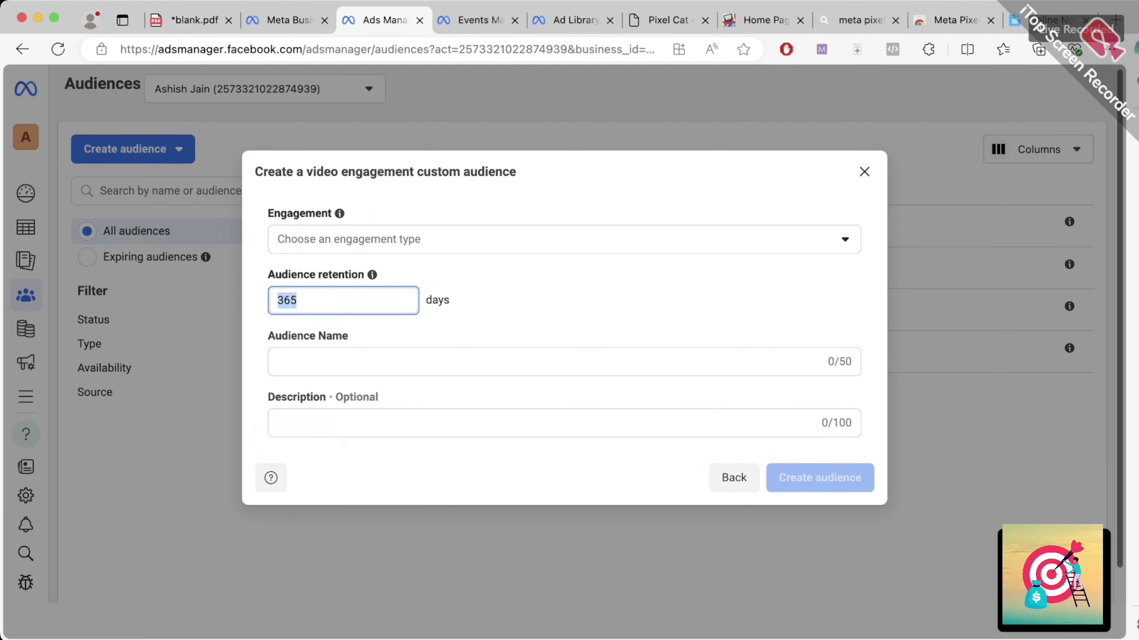
{"action": "left_click", "coordinate": [564, 239]}
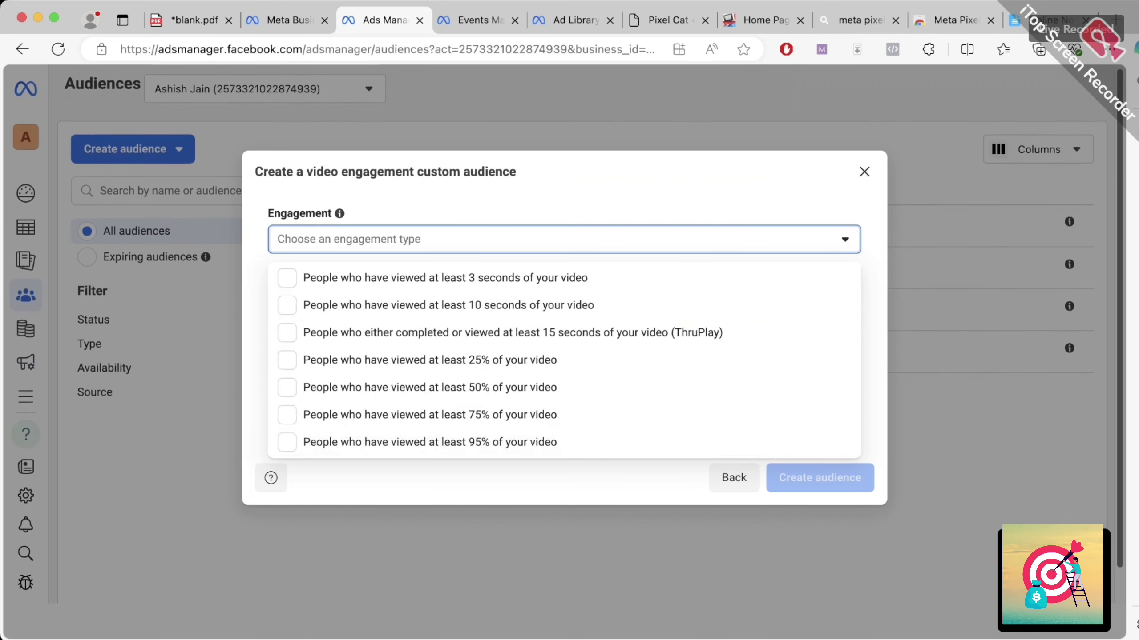
{"action": "left_click", "coordinate": [864, 171]}
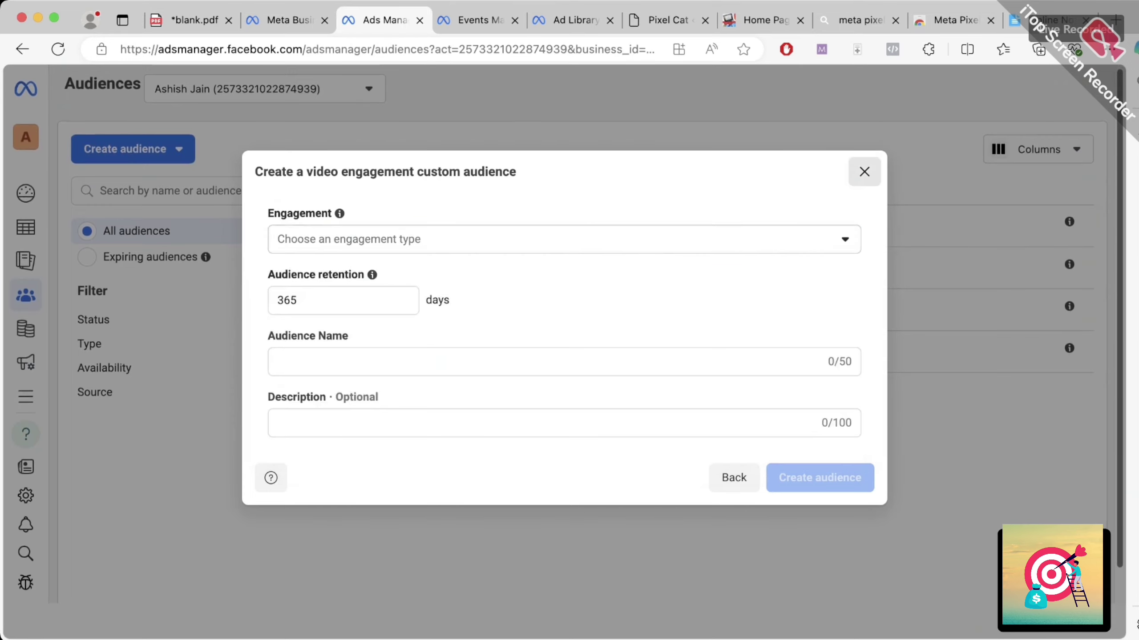
{"action": "left_click", "coordinate": [864, 171]}
- Reopen the custom audience source list from the Audiences page to review the available sources
{"action": "left_click", "coordinate": [125, 149]}
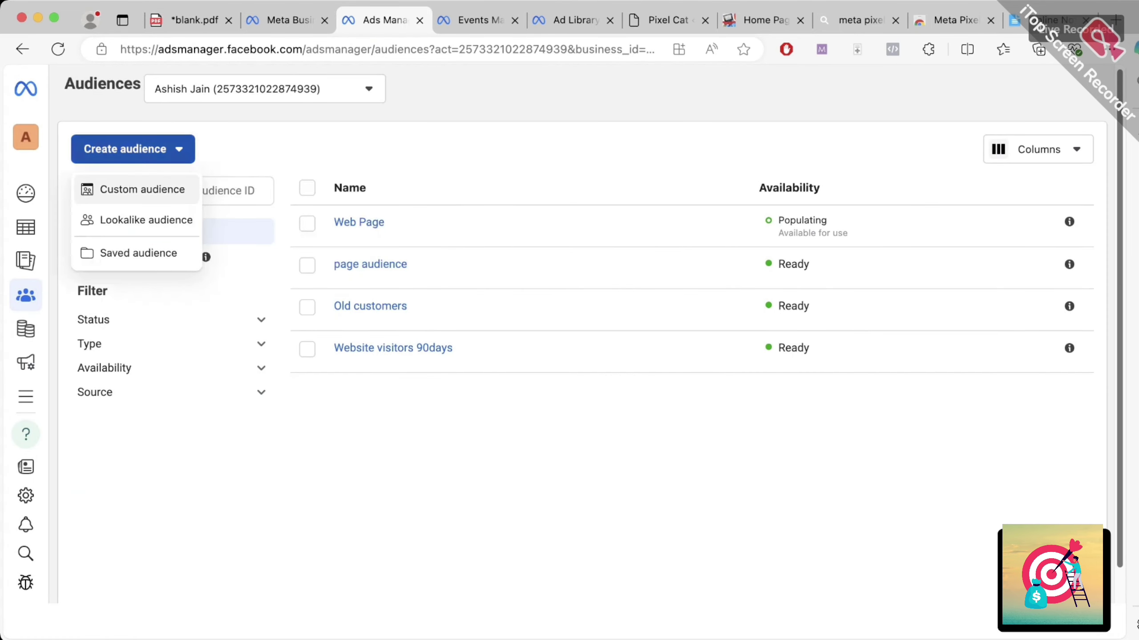
{"action": "left_click", "coordinate": [143, 188]}
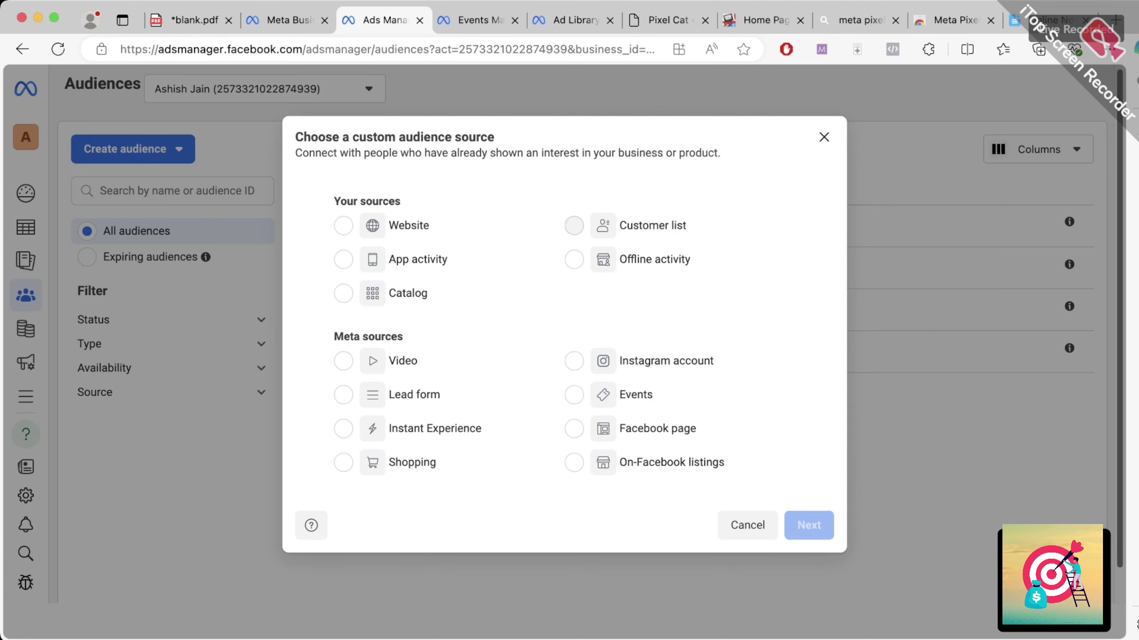
{"action": "left_click", "coordinate": [747, 525]}
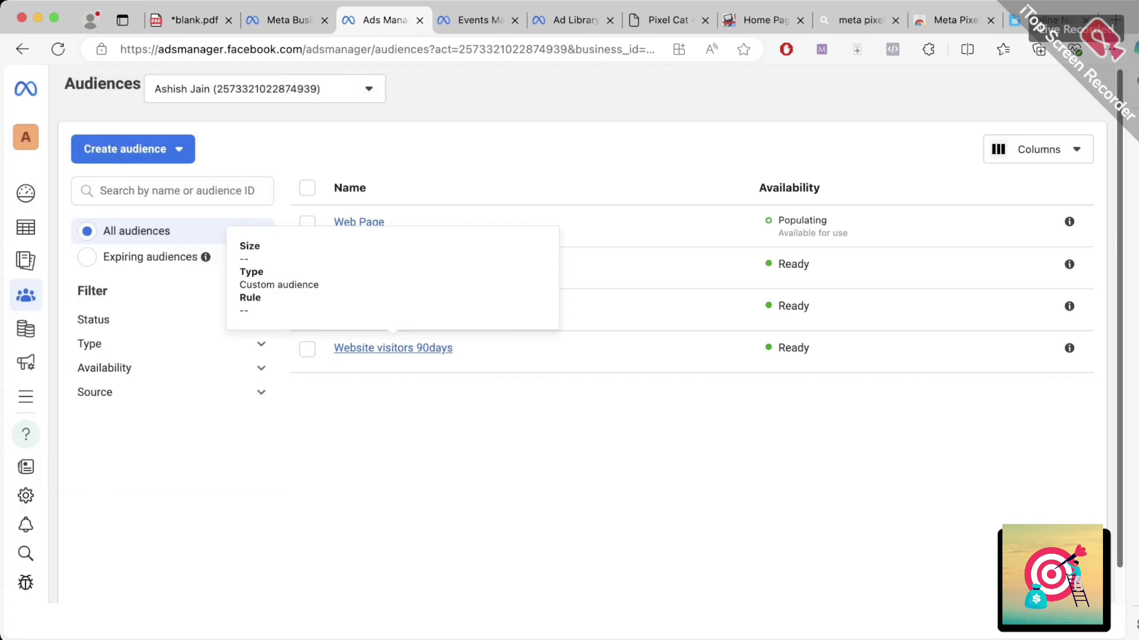
{"action": "left_click", "coordinate": [125, 149]}
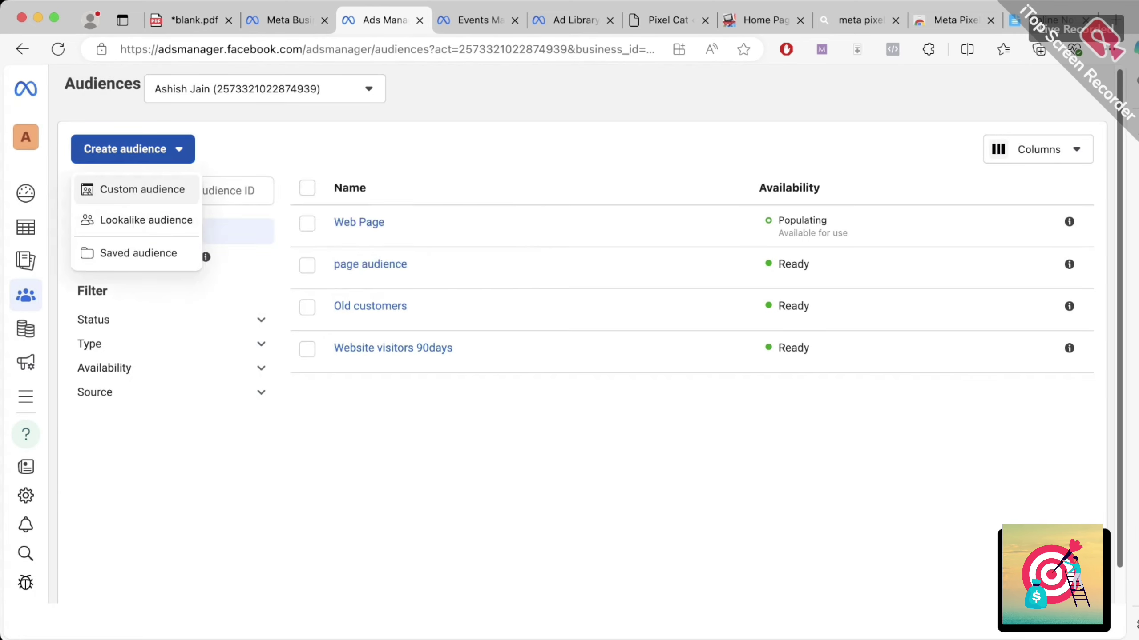
{"action": "left_click", "coordinate": [142, 189]}
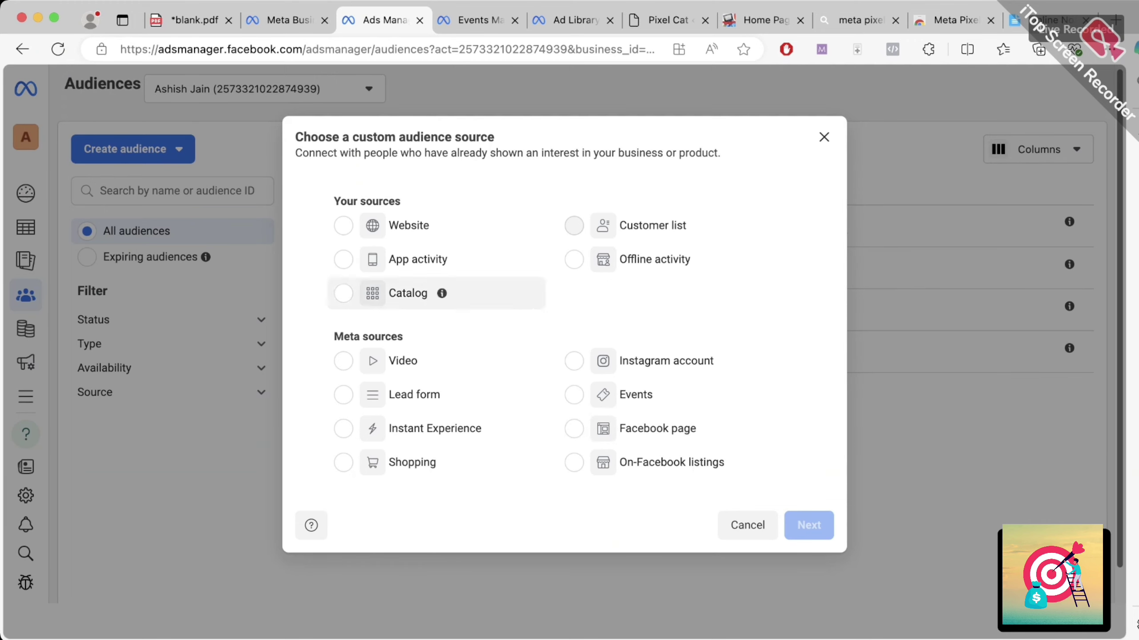
- Switch to blank.pdf and handwrite the flow "Abc → Ad → Run" beside the Update circle, underlining each word
{"action": "left_click", "coordinate": [193, 20]}
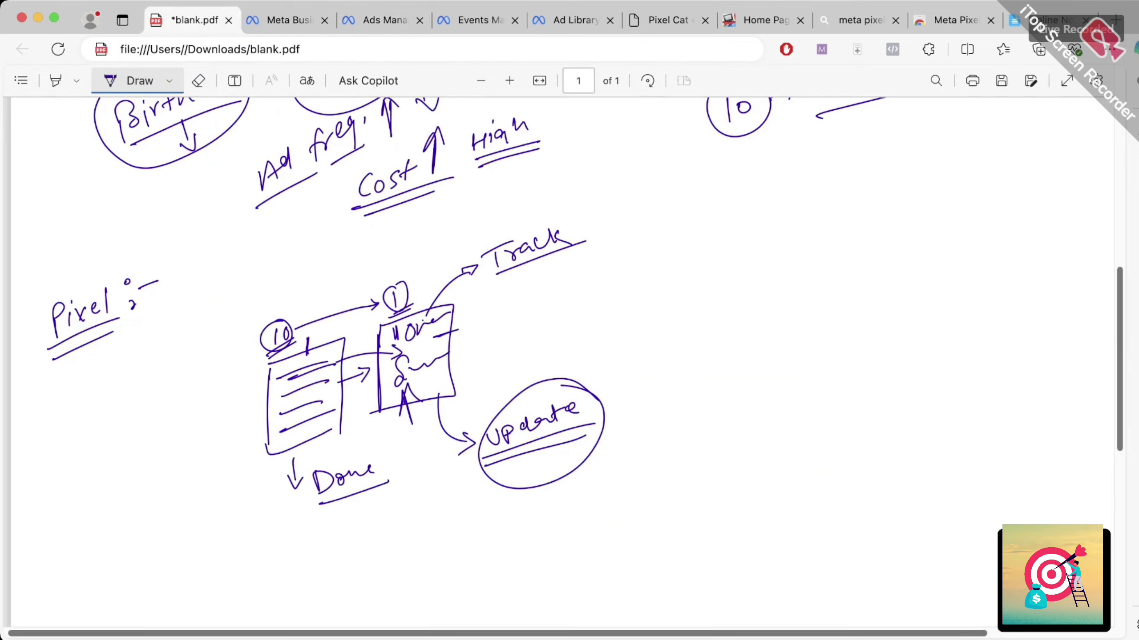
{"action": "mouse_move", "coordinate": [607, 507]}
{"action": "left_mouse_down"}
{"action": "mouse_move", "coordinate": [624, 497]}
{"action": "mouse_move", "coordinate": [631, 517]}
{"action": "left_mouse_up"}
{"action": "left_click_drag", "start_coordinate": [620, 512], "coordinate": [631, 505]}
{"action": "left_click_drag", "start_coordinate": [636, 490], "coordinate": [641, 503]}
{"action": "mouse_move", "coordinate": [672, 485]}
{"action": "left_mouse_down"}
{"action": "mouse_move", "coordinate": [664, 500]}
{"action": "mouse_move", "coordinate": [676, 497]}
{"action": "left_mouse_up"}
{"action": "left_click_drag", "start_coordinate": [617, 533], "coordinate": [678, 521]}
{"action": "mouse_move", "coordinate": [686, 486]}
{"action": "left_mouse_down"}
{"action": "mouse_move", "coordinate": [765, 456]}
{"action": "mouse_move", "coordinate": [770, 476]}
{"action": "left_mouse_up"}
{"action": "left_click_drag", "start_coordinate": [760, 470], "coordinate": [777, 463]}
{"action": "left_click_drag", "start_coordinate": [789, 450], "coordinate": [789, 472]}
{"action": "left_click_drag", "start_coordinate": [753, 494], "coordinate": [797, 470]}
{"action": "mouse_move", "coordinate": [817, 445]}
{"action": "left_mouse_down"}
{"action": "mouse_move", "coordinate": [852, 429]}
{"action": "mouse_move", "coordinate": [844, 437]}
{"action": "mouse_move", "coordinate": [886, 434]}
{"action": "mouse_move", "coordinate": [927, 404]}
{"action": "left_mouse_up"}
{"action": "left_click_drag", "start_coordinate": [879, 448], "coordinate": [937, 431]}
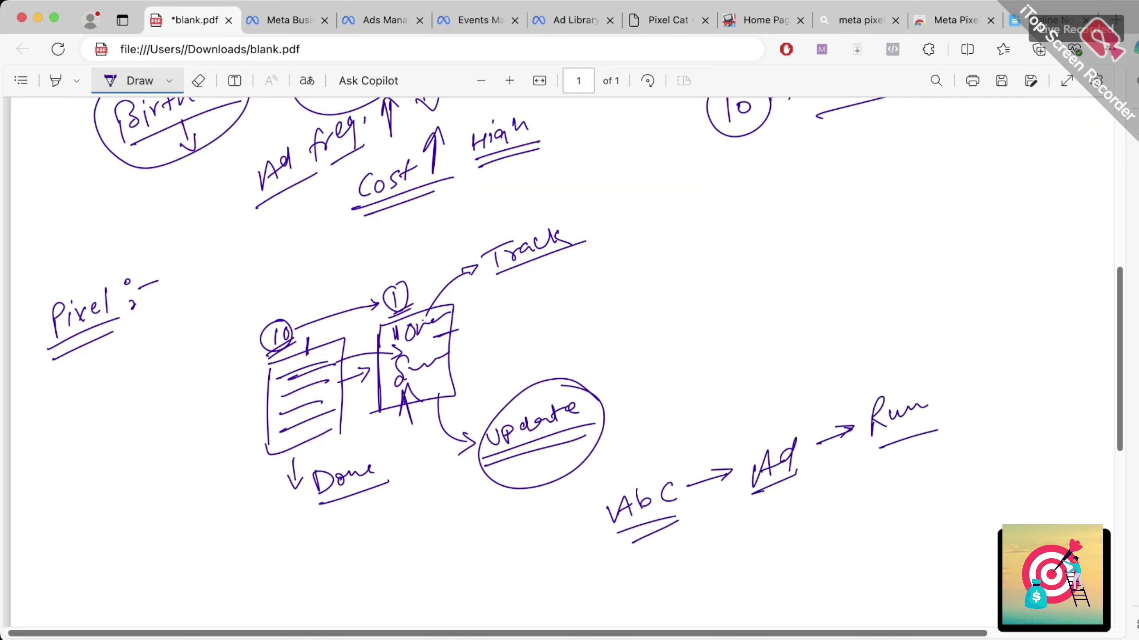
- Draw an upward arrow from "Abc" and write an underlined "visit" above it
{"action": "mouse_move", "coordinate": [636, 484]}
{"action": "left_mouse_down"}
{"action": "mouse_move", "coordinate": [647, 423]}
{"action": "mouse_move", "coordinate": [662, 426]}
{"action": "left_mouse_up"}
{"action": "left_click_drag", "start_coordinate": [674, 409], "coordinate": [685, 417]}
{"action": "left_click_drag", "start_coordinate": [680, 404], "coordinate": [702, 395]}
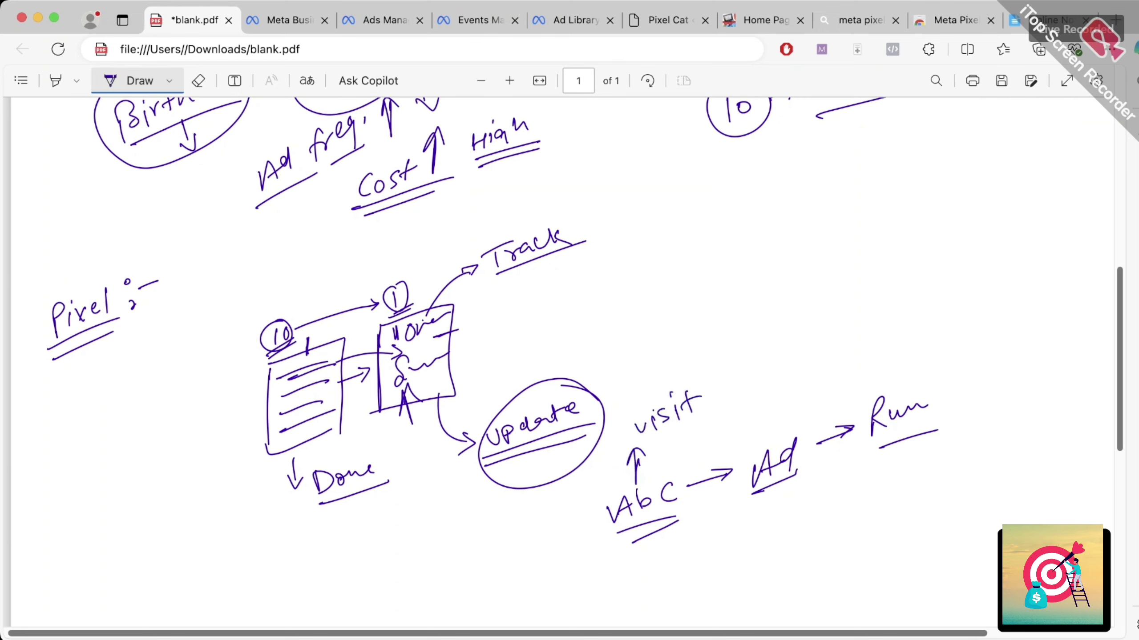
{"action": "left_click_drag", "start_coordinate": [637, 438], "coordinate": [710, 414]}
- Write an underlined "24 Hours" below "Abc"
{"action": "left_click_drag", "start_coordinate": [627, 567], "coordinate": [645, 582]}
{"action": "left_click_drag", "start_coordinate": [655, 559], "coordinate": [663, 579]}
{"action": "left_click_drag", "start_coordinate": [678, 550], "coordinate": [686, 572]}
{"action": "mouse_move", "coordinate": [679, 561]}
{"action": "left_mouse_down"}
{"action": "mouse_move", "coordinate": [720, 540]}
{"action": "mouse_move", "coordinate": [730, 550]}
{"action": "left_mouse_up"}
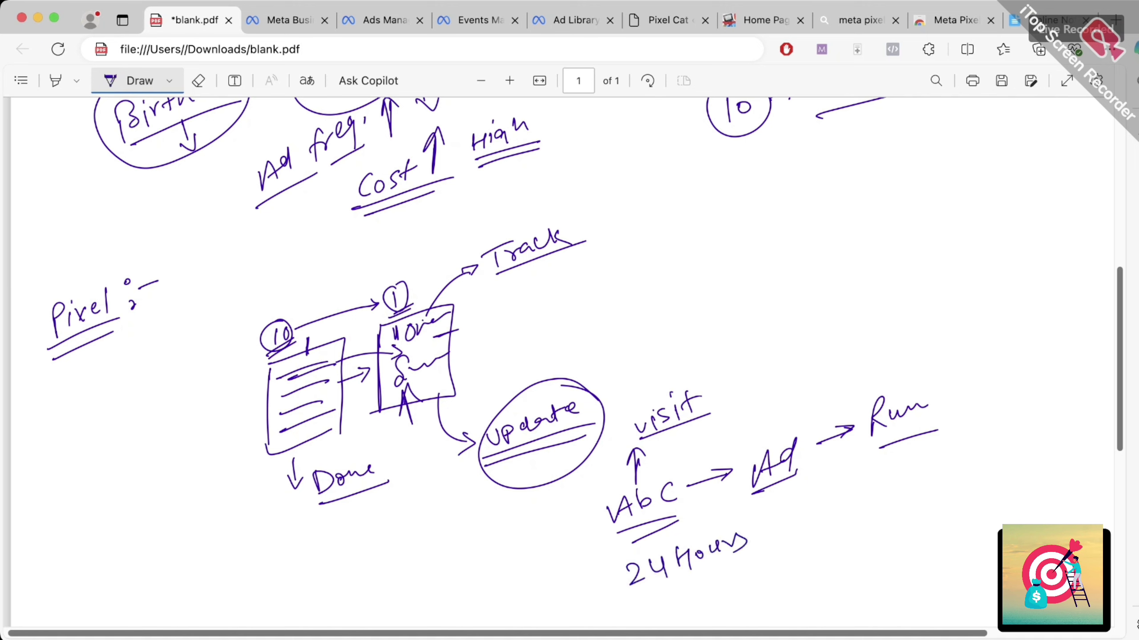
{"action": "left_click_drag", "start_coordinate": [633, 600], "coordinate": [730, 561]}
- Draw an arrow from "24 Hours" to an underlined "Show", and add a downward arrow from "Run" to it
{"action": "left_click_drag", "start_coordinate": [781, 528], "coordinate": [810, 519]}
{"action": "mouse_move", "coordinate": [796, 516]}
{"action": "left_mouse_down"}
{"action": "mouse_move", "coordinate": [803, 535]}
{"action": "mouse_move", "coordinate": [846, 505]}
{"action": "left_mouse_up"}
{"action": "mouse_move", "coordinate": [857, 501]}
{"action": "left_mouse_down"}
{"action": "mouse_move", "coordinate": [854, 513]}
{"action": "mouse_move", "coordinate": [881, 524]}
{"action": "left_mouse_up"}
{"action": "mouse_move", "coordinate": [887, 503]}
{"action": "left_mouse_down"}
{"action": "mouse_move", "coordinate": [888, 514]}
{"action": "mouse_move", "coordinate": [916, 493]}
{"action": "left_mouse_up"}
{"action": "left_click_drag", "start_coordinate": [824, 556], "coordinate": [913, 523]}
{"action": "left_click_drag", "start_coordinate": [839, 454], "coordinate": [857, 478]}
{"action": "left_click_drag", "start_coordinate": [857, 479], "coordinate": [864, 465]}
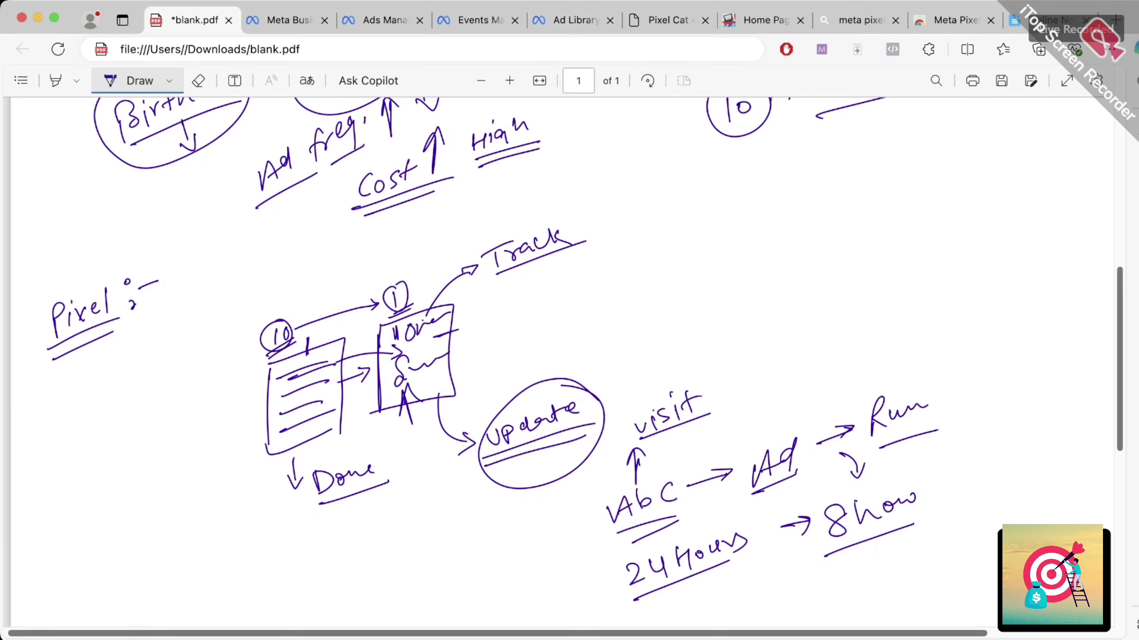
- Return to Ads Manager and explore the lookalike audience form, trying an audience size of 2% and resetting it to 1%
{"action": "left_click", "coordinate": [287, 20]}
{"action": "left_click", "coordinate": [384, 19]}
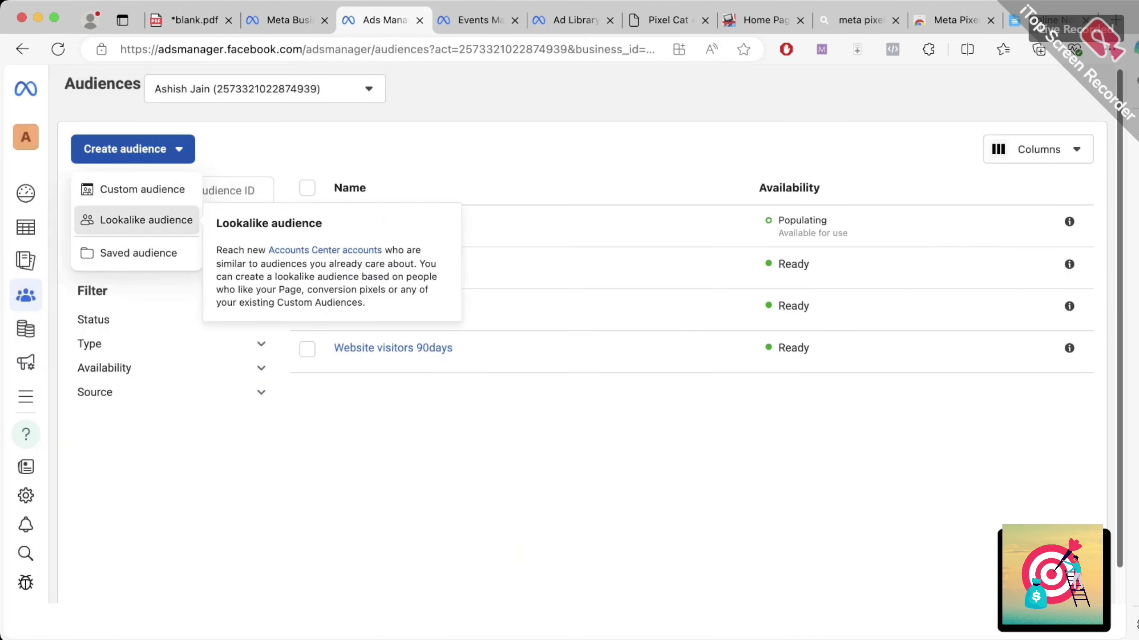
{"action": "left_click", "coordinate": [147, 220]}
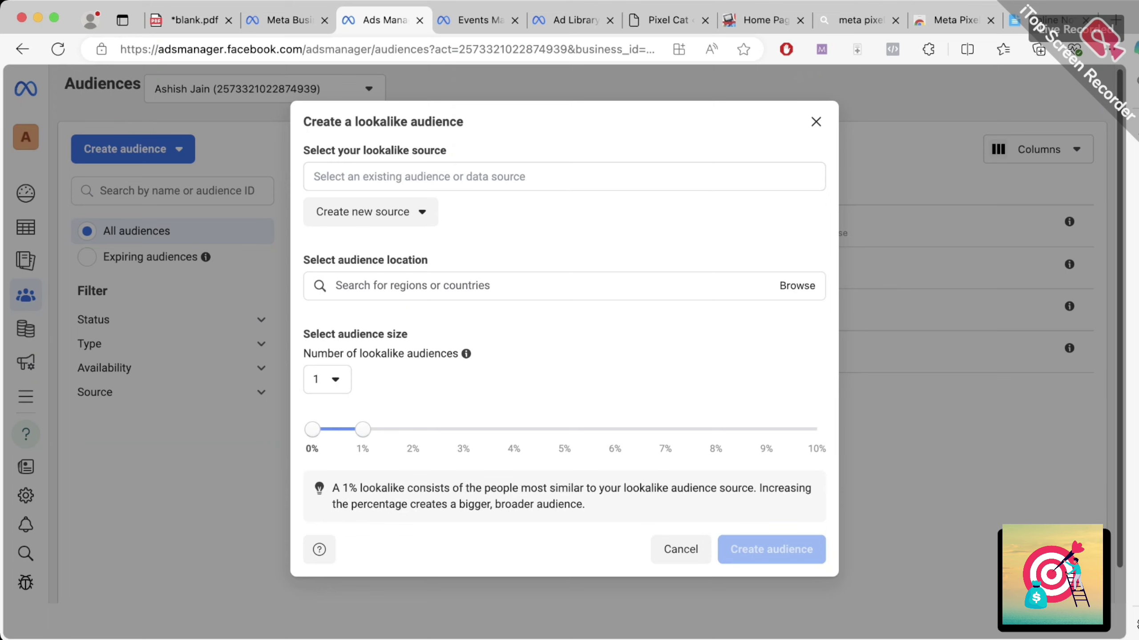
{"action": "left_click_drag", "start_coordinate": [362, 429], "coordinate": [413, 429]}
{"action": "key", "text": "Left"}
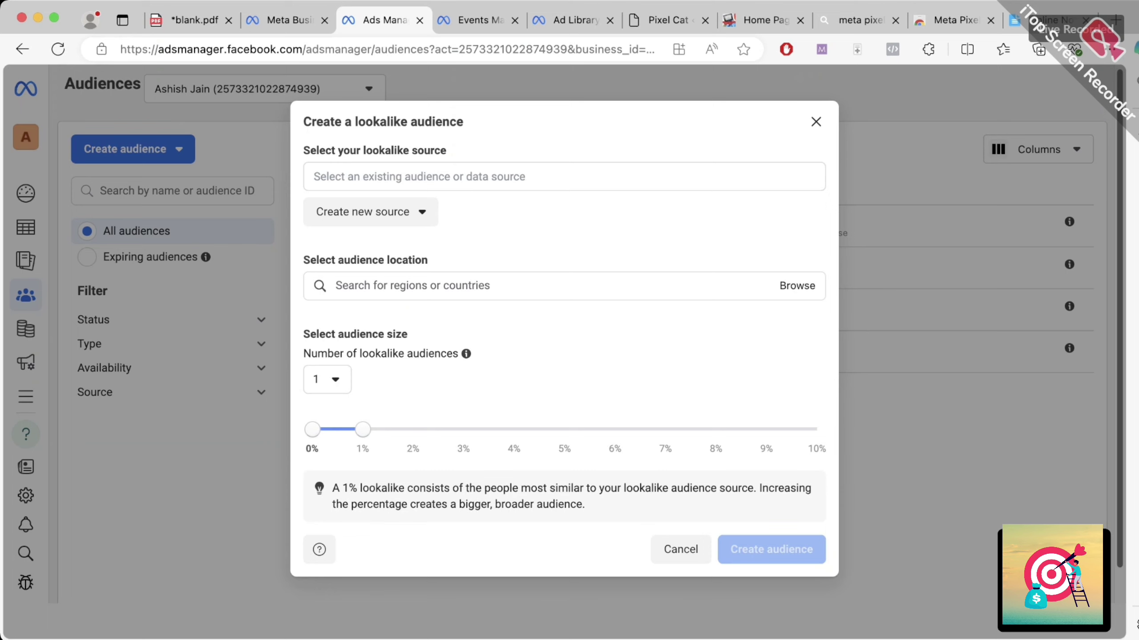
{"action": "key", "text": "Right"}
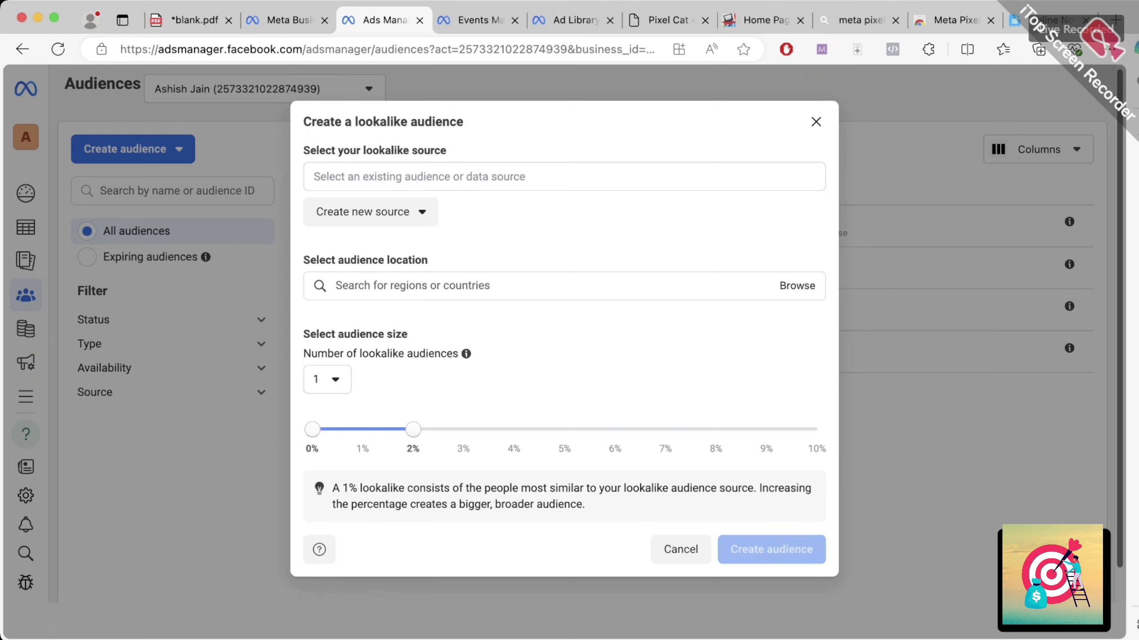
{"action": "key", "text": "Left"}
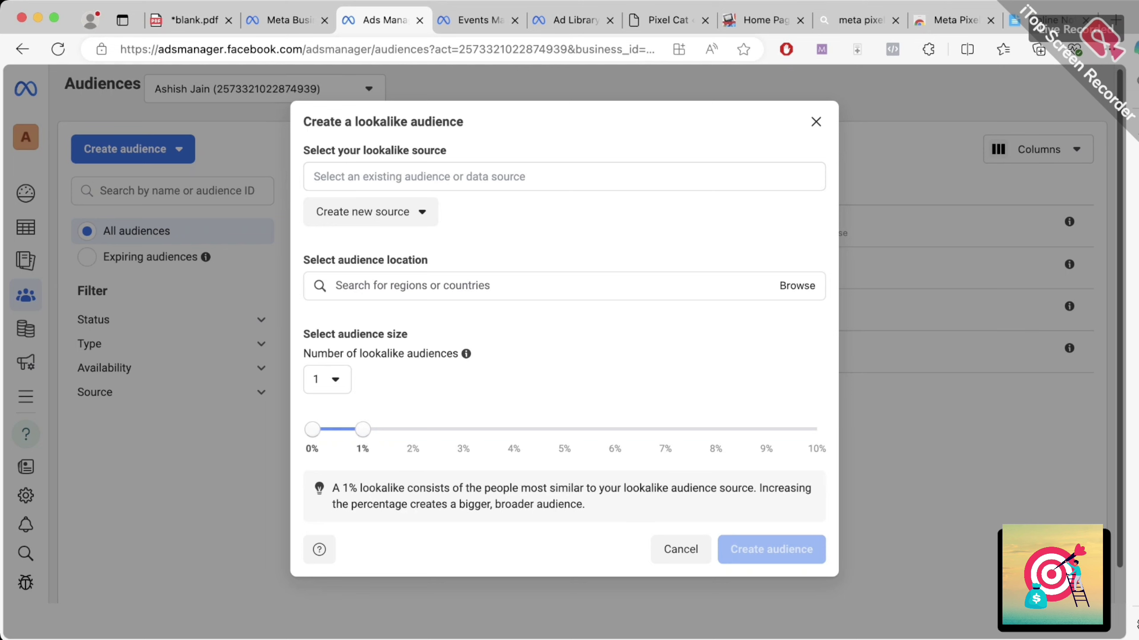
- Examine the customer list upload for a new lookalike source with customer value, and close the dialogs without creating an audience
{"action": "left_click", "coordinate": [370, 211]}
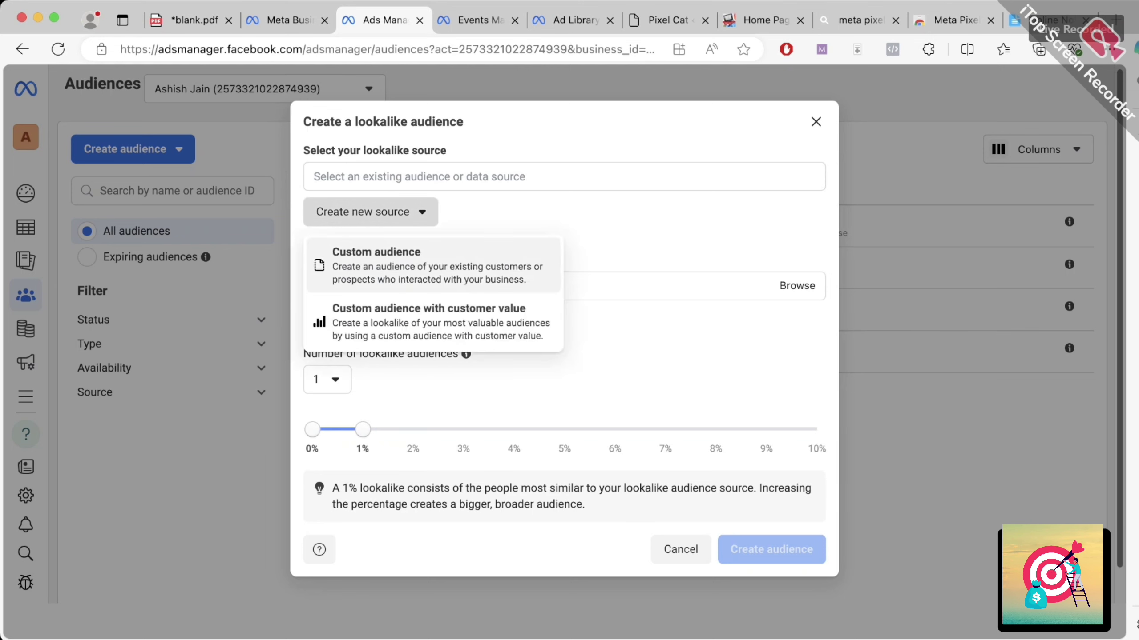
{"action": "key", "text": "Down"}
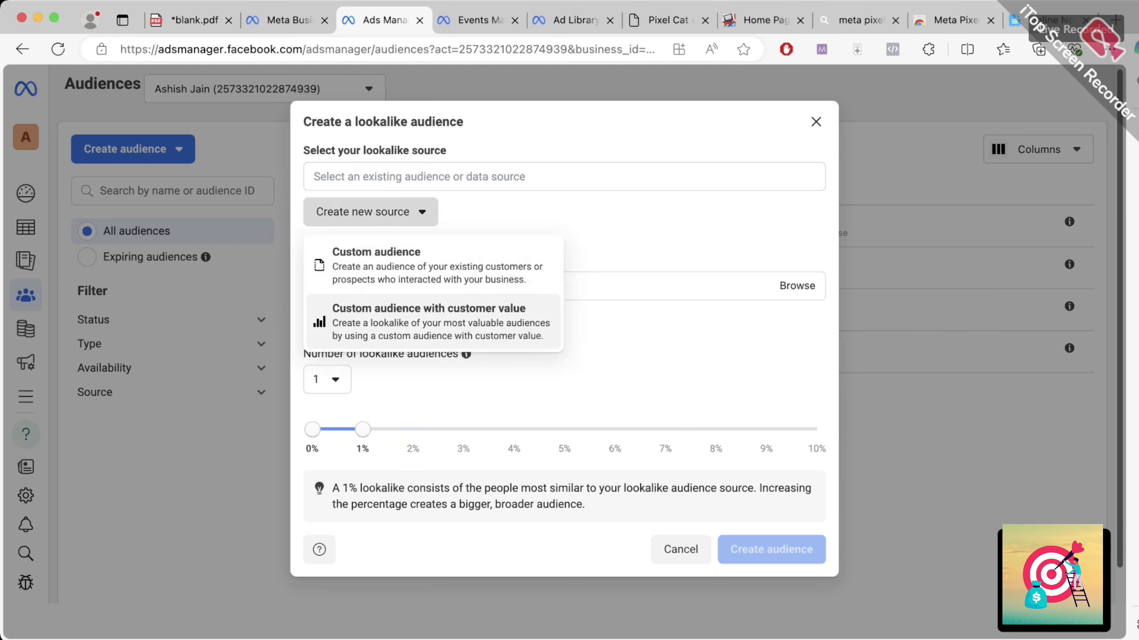
{"action": "key", "text": "Return"}
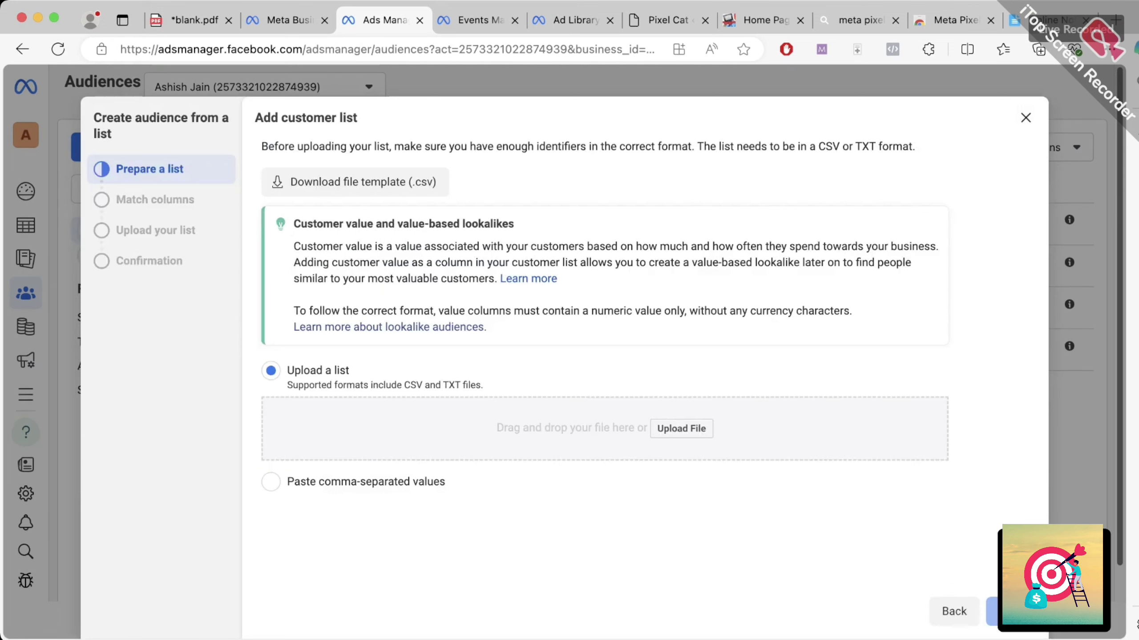
{"action": "left_click_drag", "start_coordinate": [298, 385], "coordinate": [483, 384]}
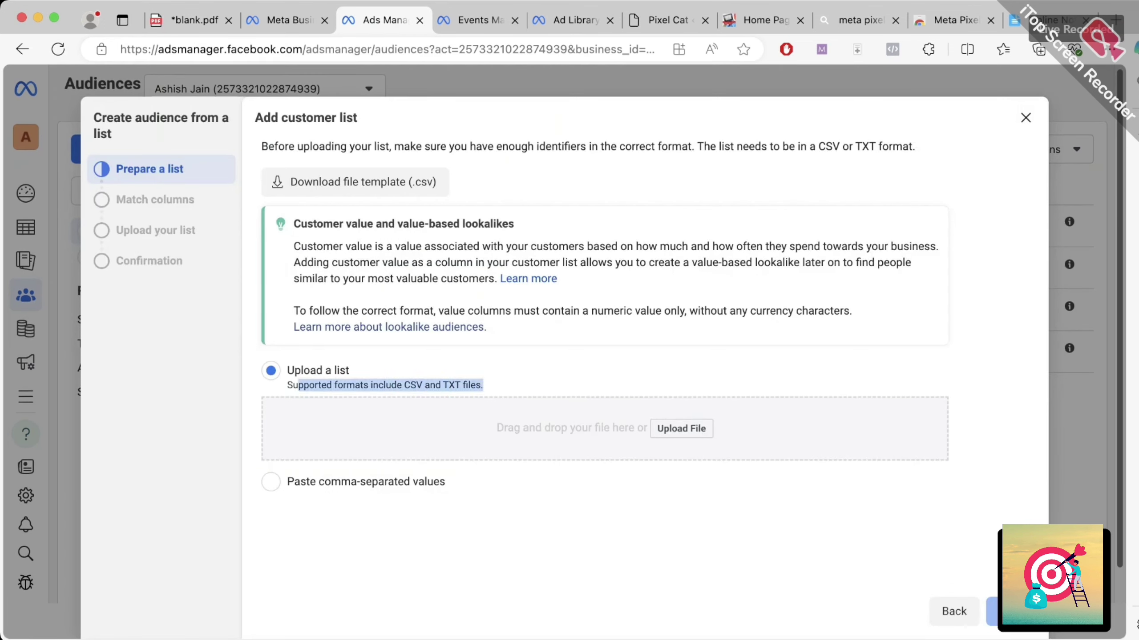
{"action": "left_click", "coordinate": [483, 385]}
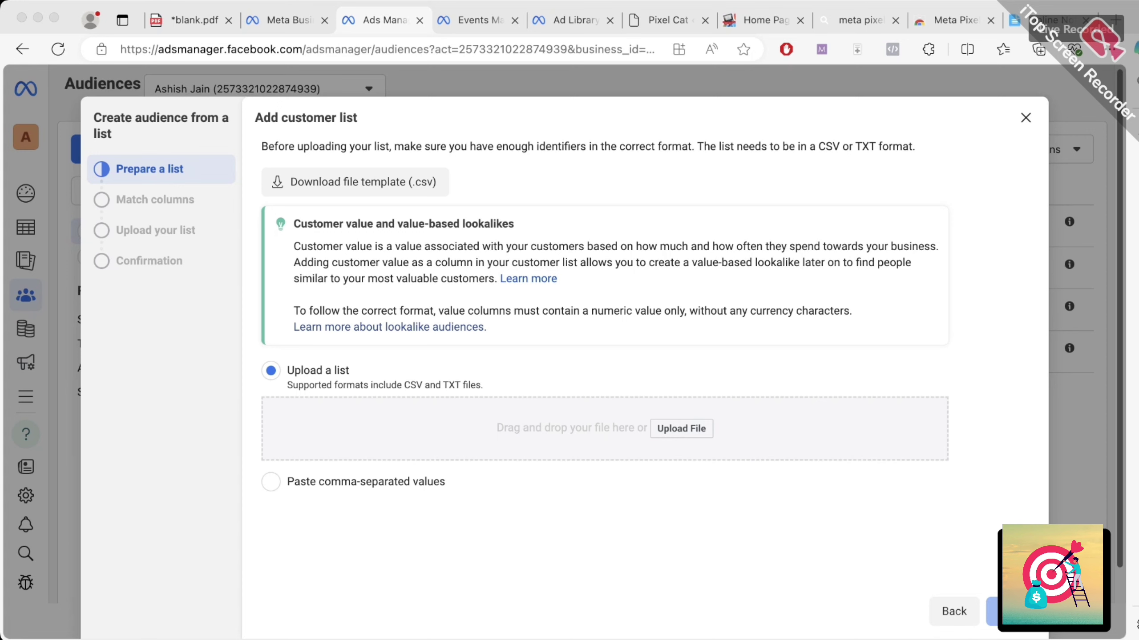
{"action": "left_click", "coordinate": [1025, 117]}
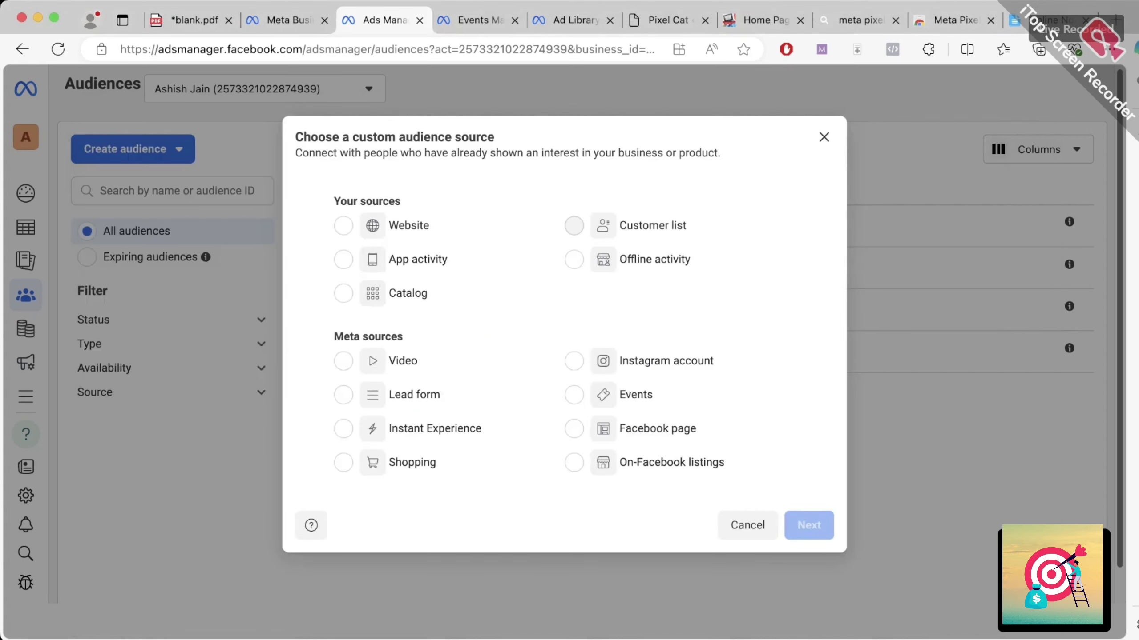
{"action": "left_click", "coordinate": [824, 137]}
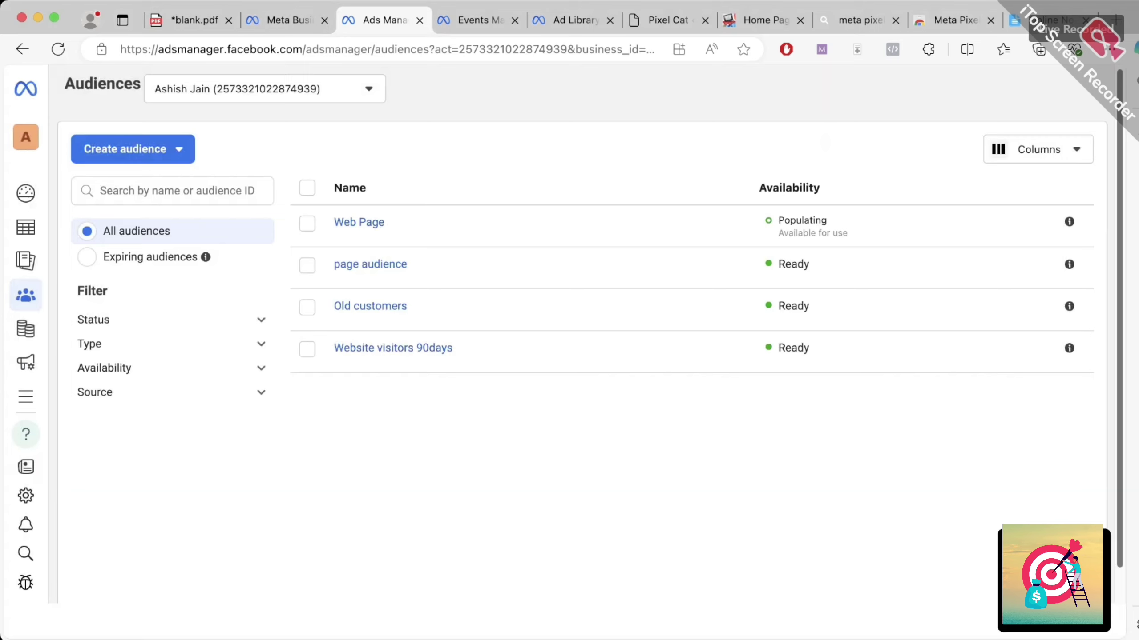